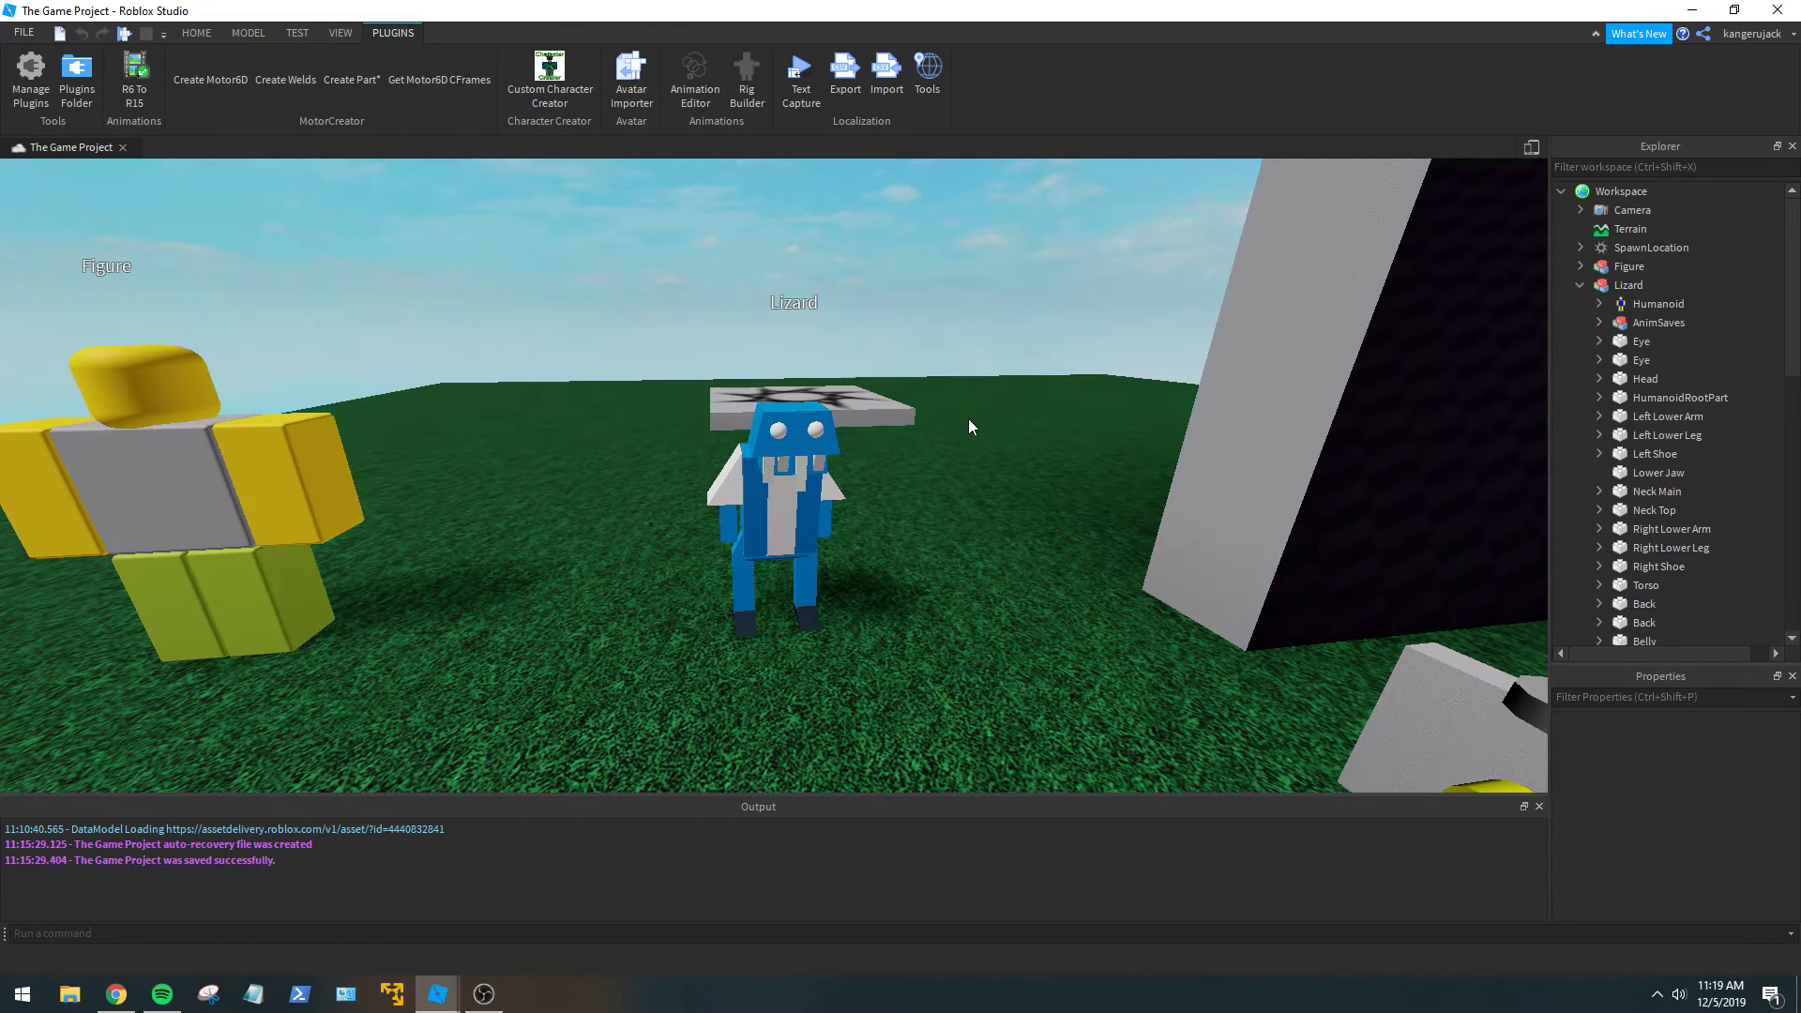
Select the Lizard model in the scene and open it in the Animation Editor.
key("w")
right_click_drag(977, 428, 978, 428)
right_click_drag(952, 520, 888, 547)
key("w")
key("s")
left_click(936, 511)
key("w")
key("d")
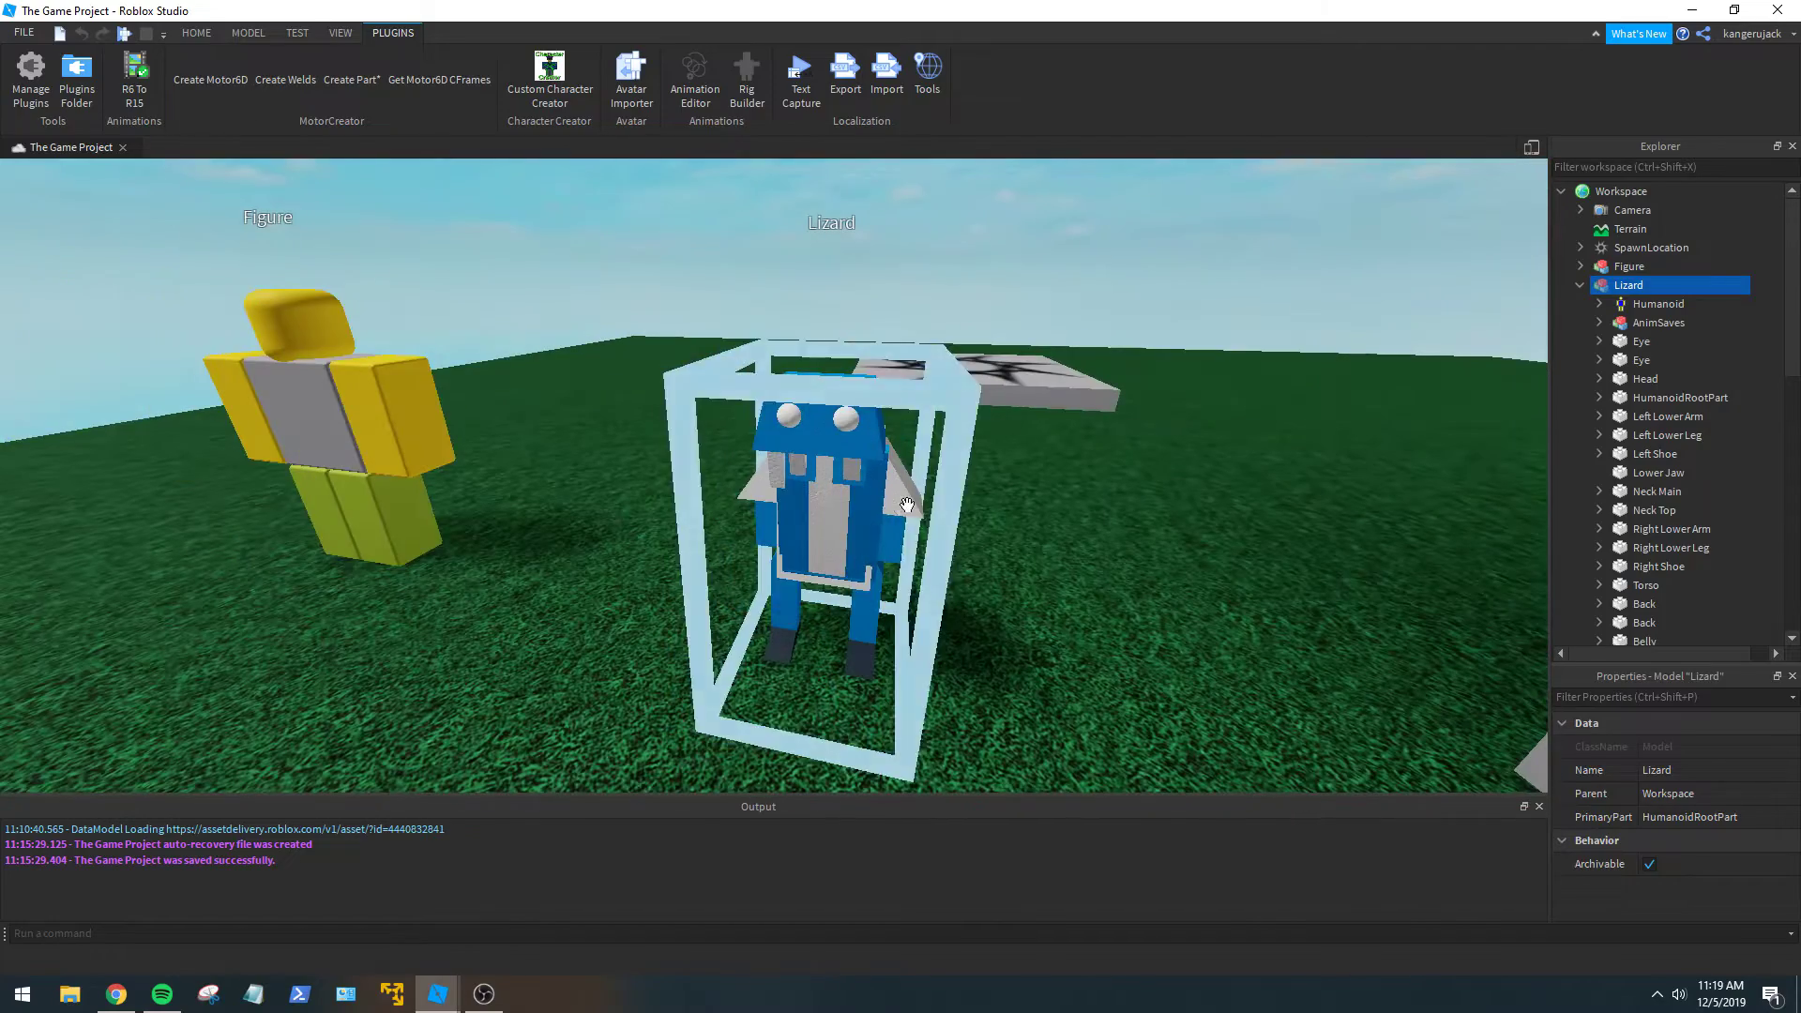
key("w")
right_click_drag(914, 455, 859, 435)
key("s")
key("w")
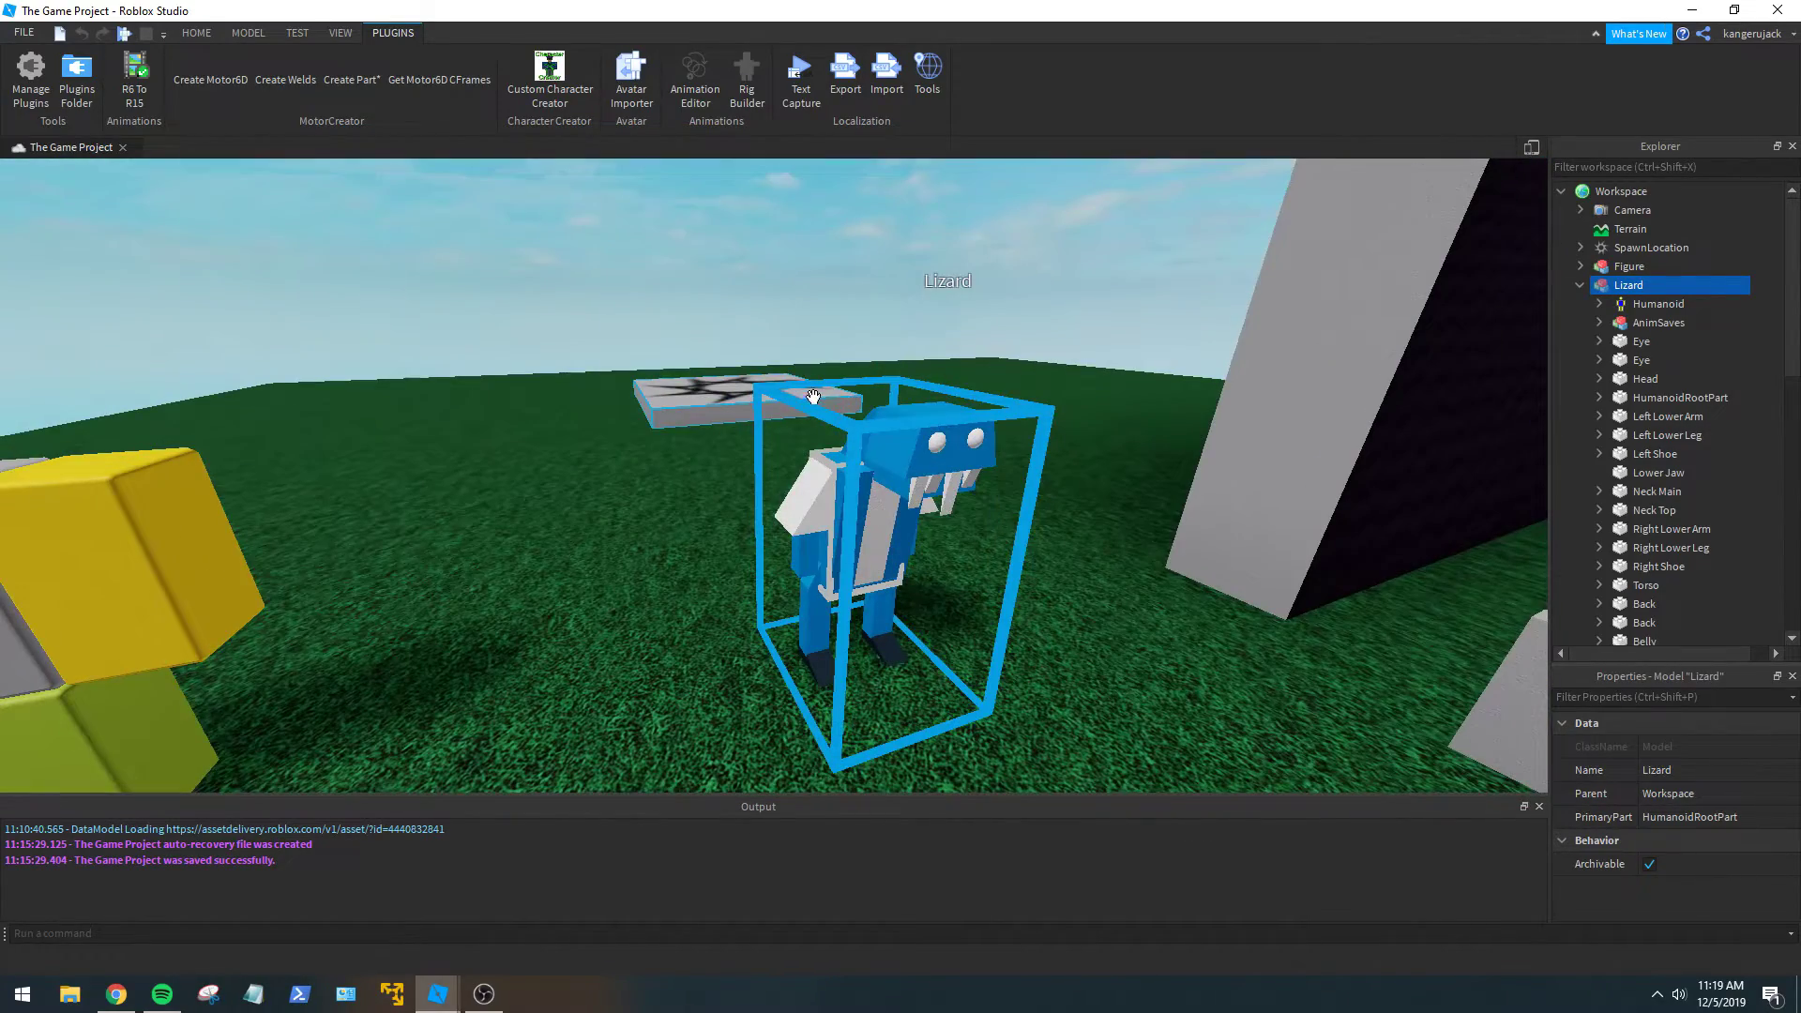
left_click(685, 98)
left_click(939, 570)
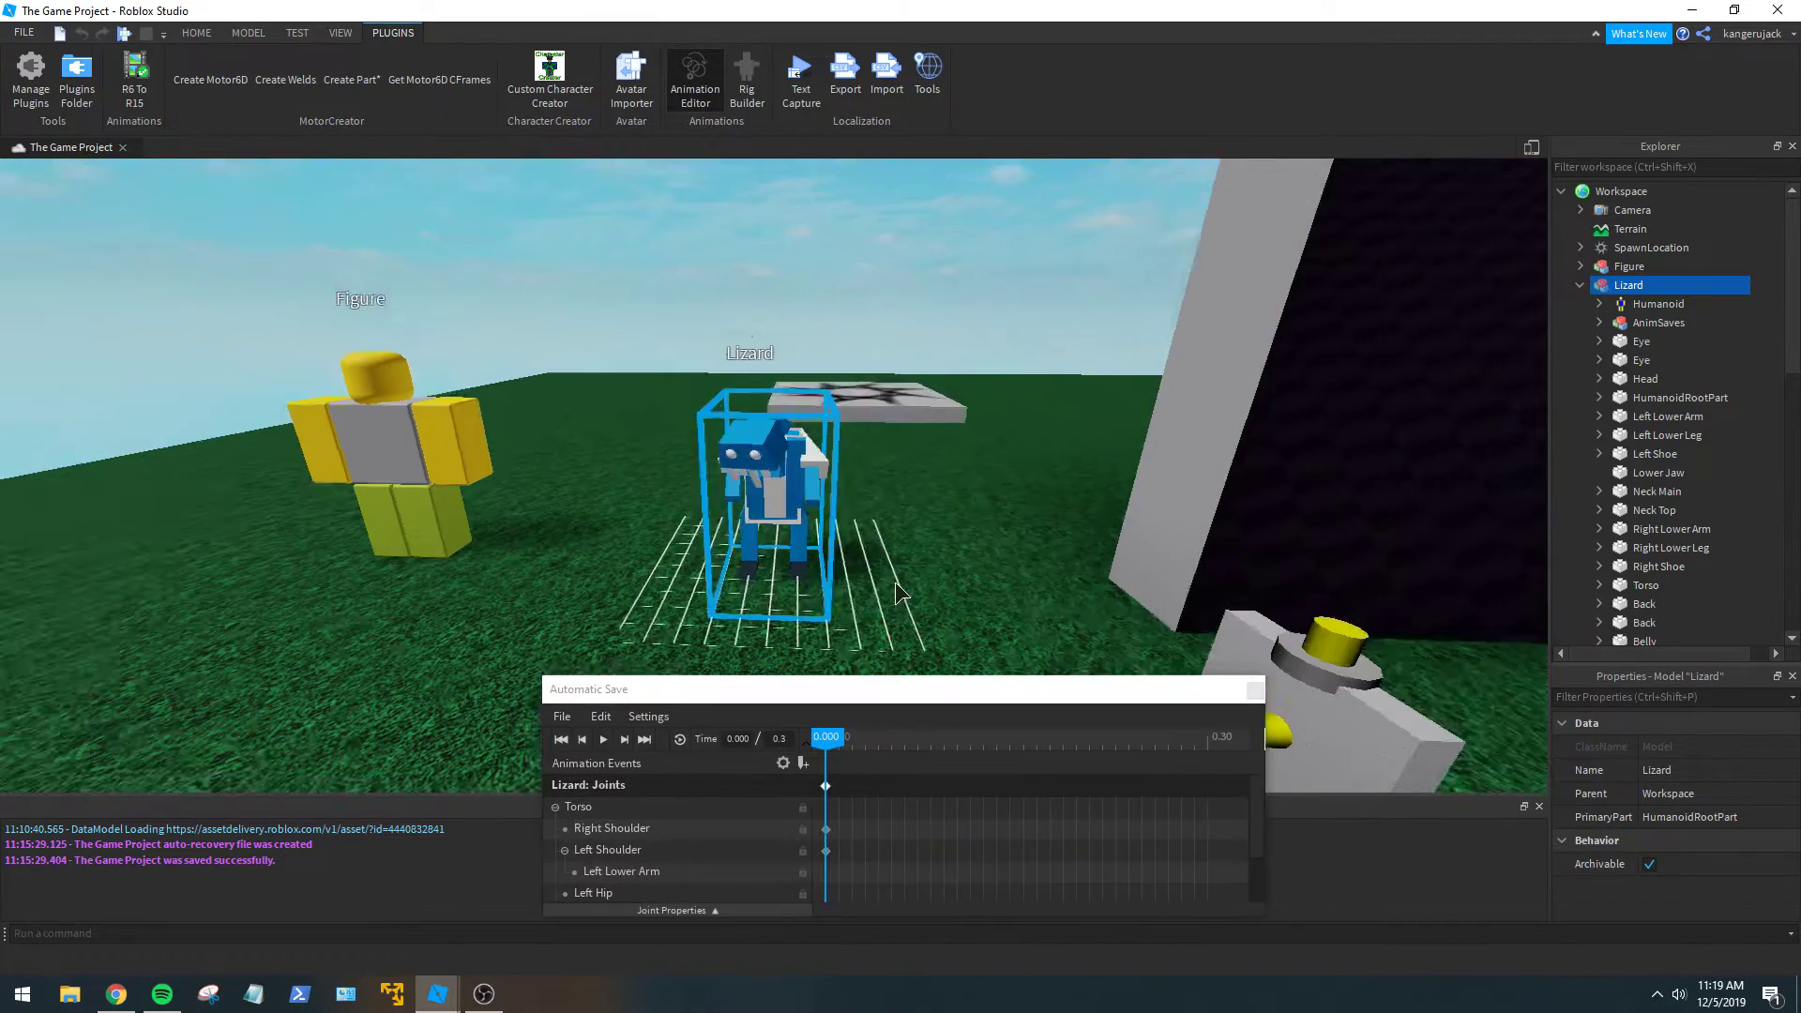
Try rotating the Lizard's head slightly at time 0.000.
key("w")
right_click_drag(895, 581, 905, 582)
key("s")
key("w")
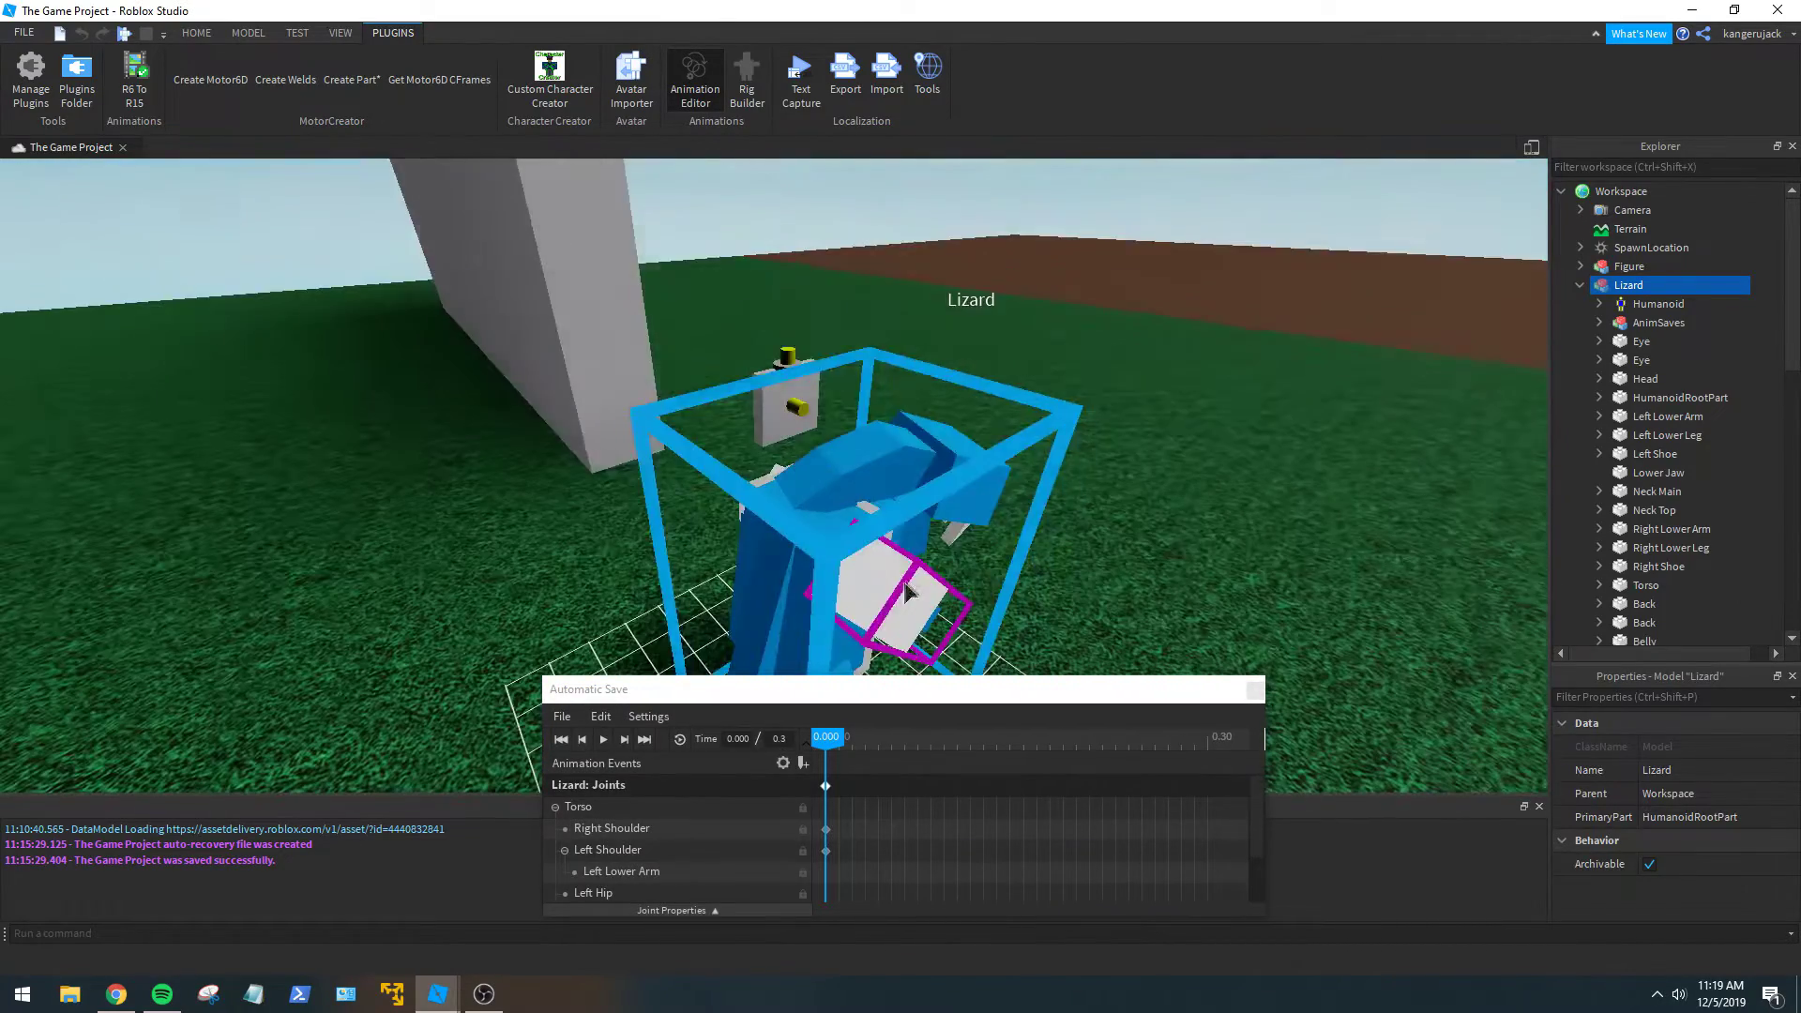
left_click(951, 473)
right_click_drag(957, 483, 966, 502)
left_click_drag(1125, 519, 1134, 500)
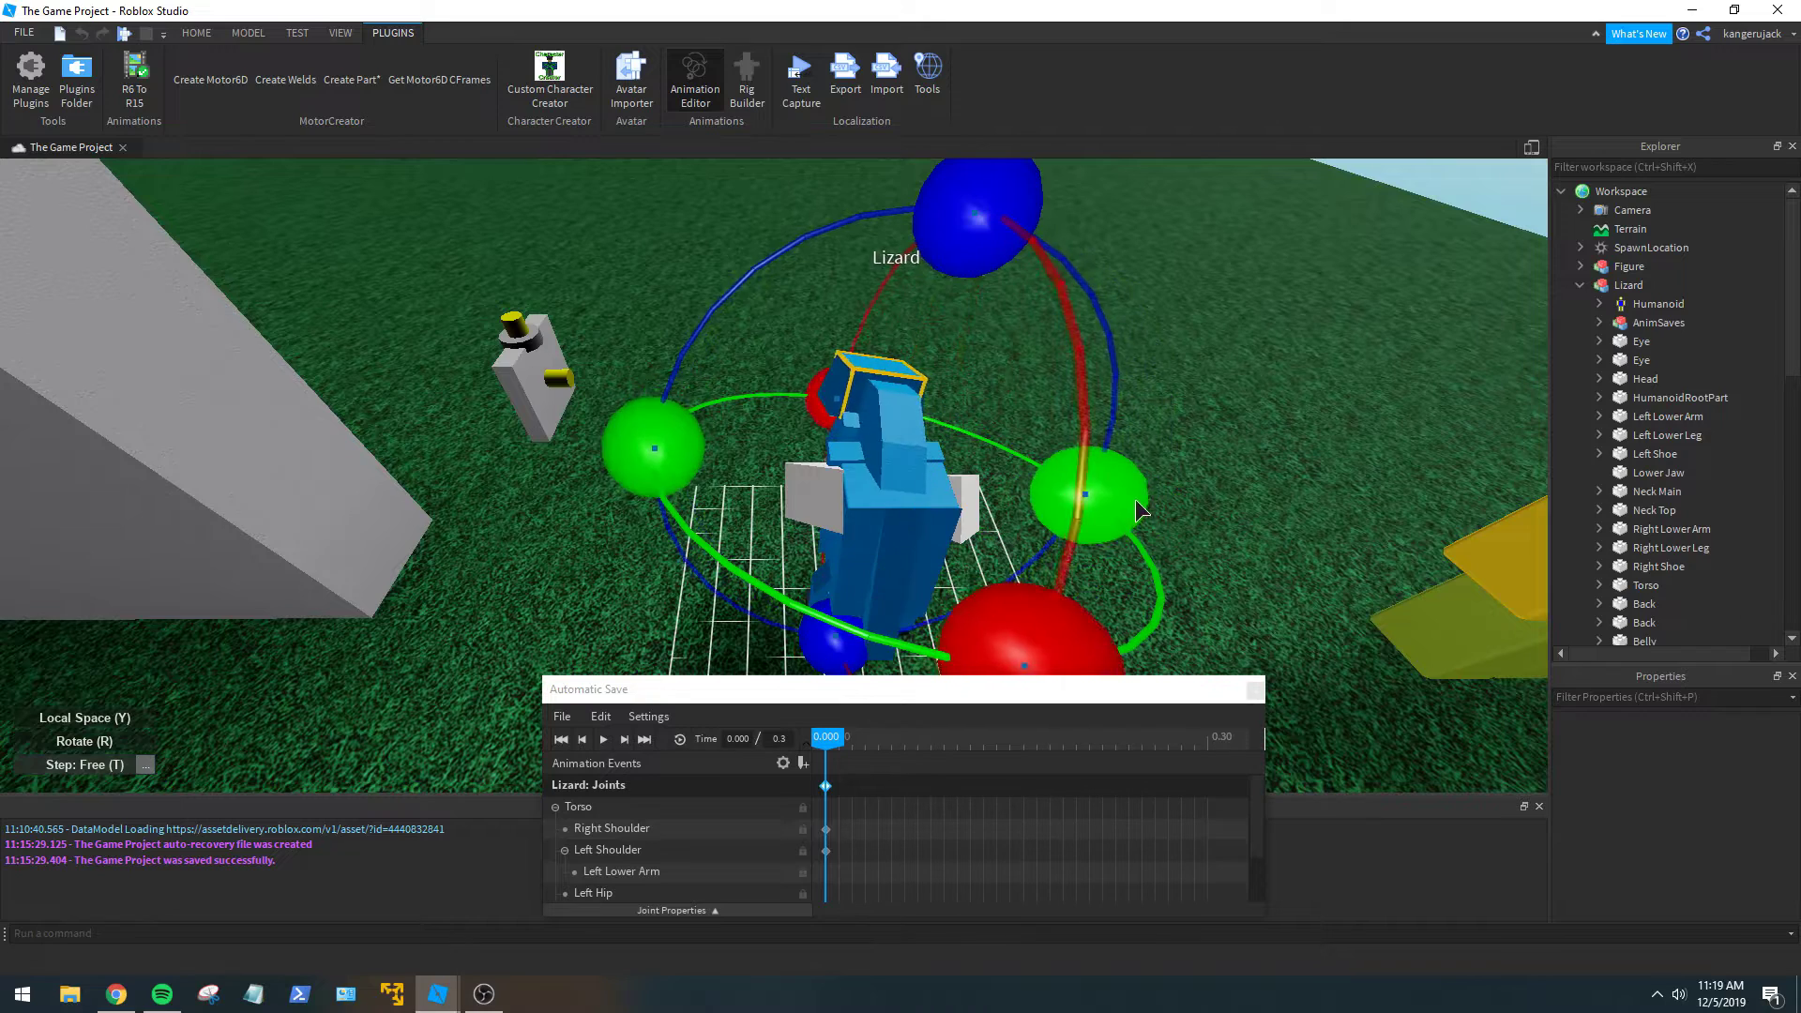
right_click_drag(1150, 521, 1151, 521)
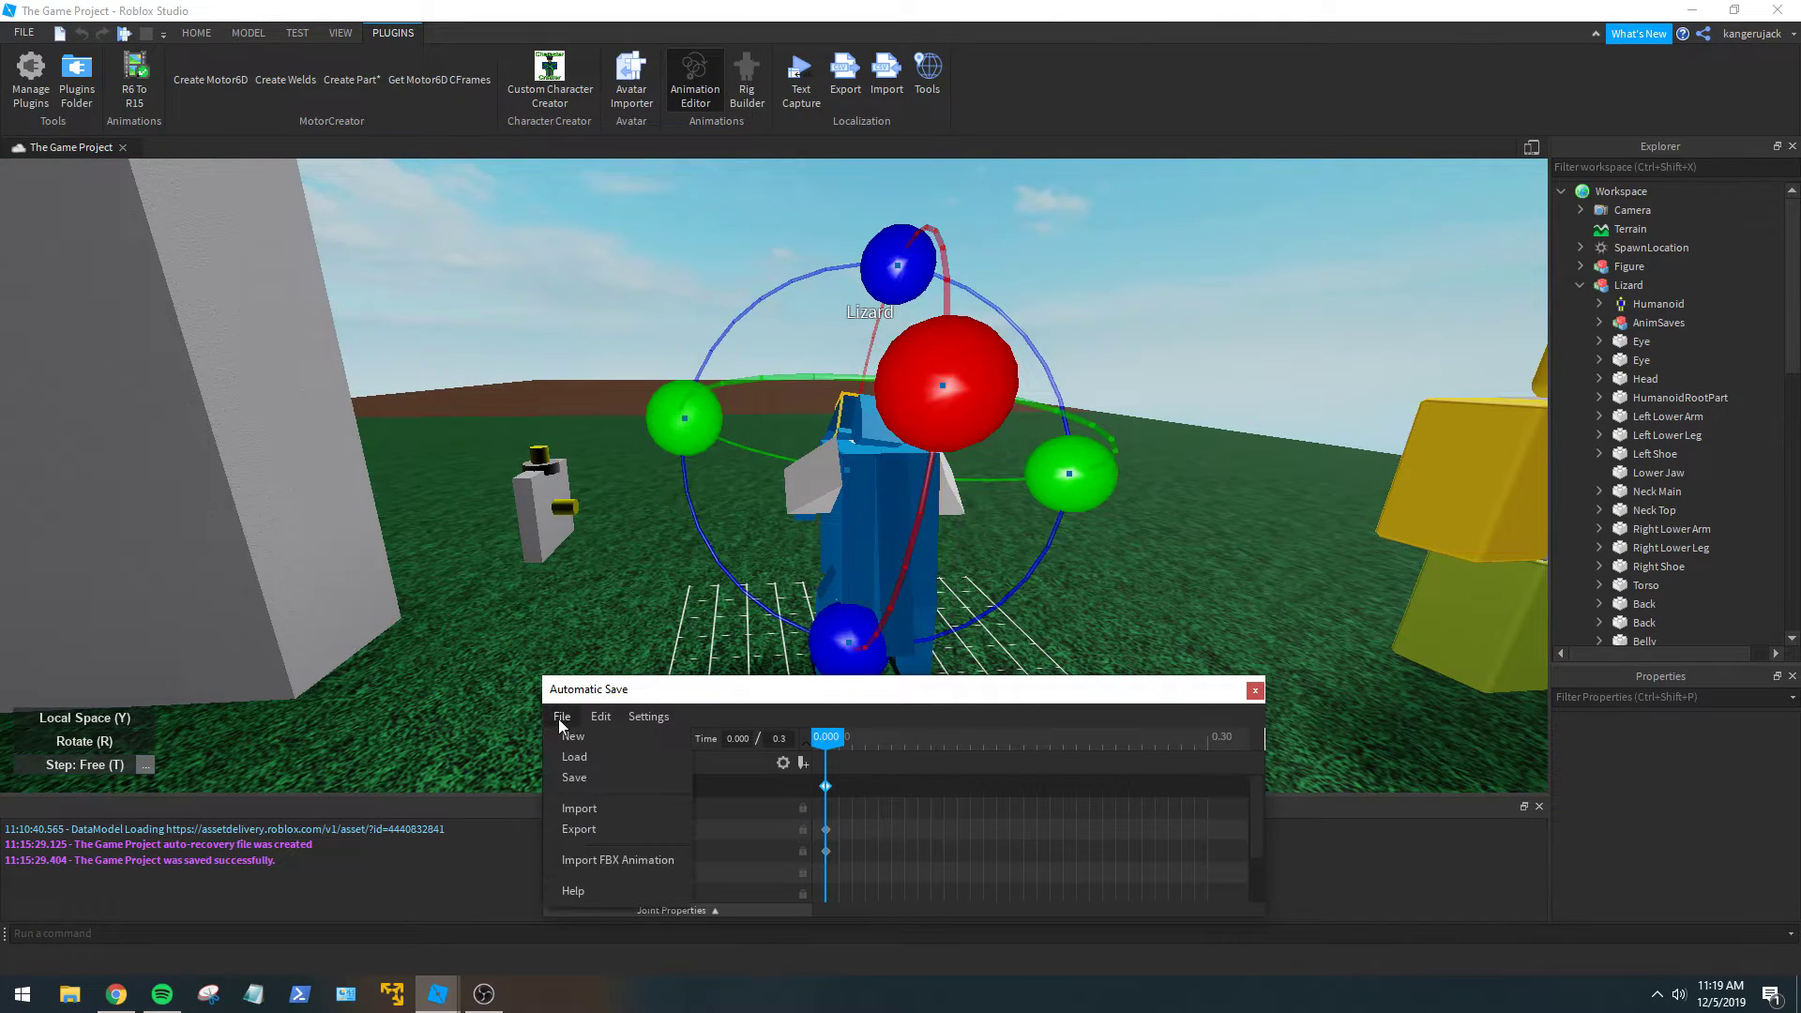
left_click(600, 718)
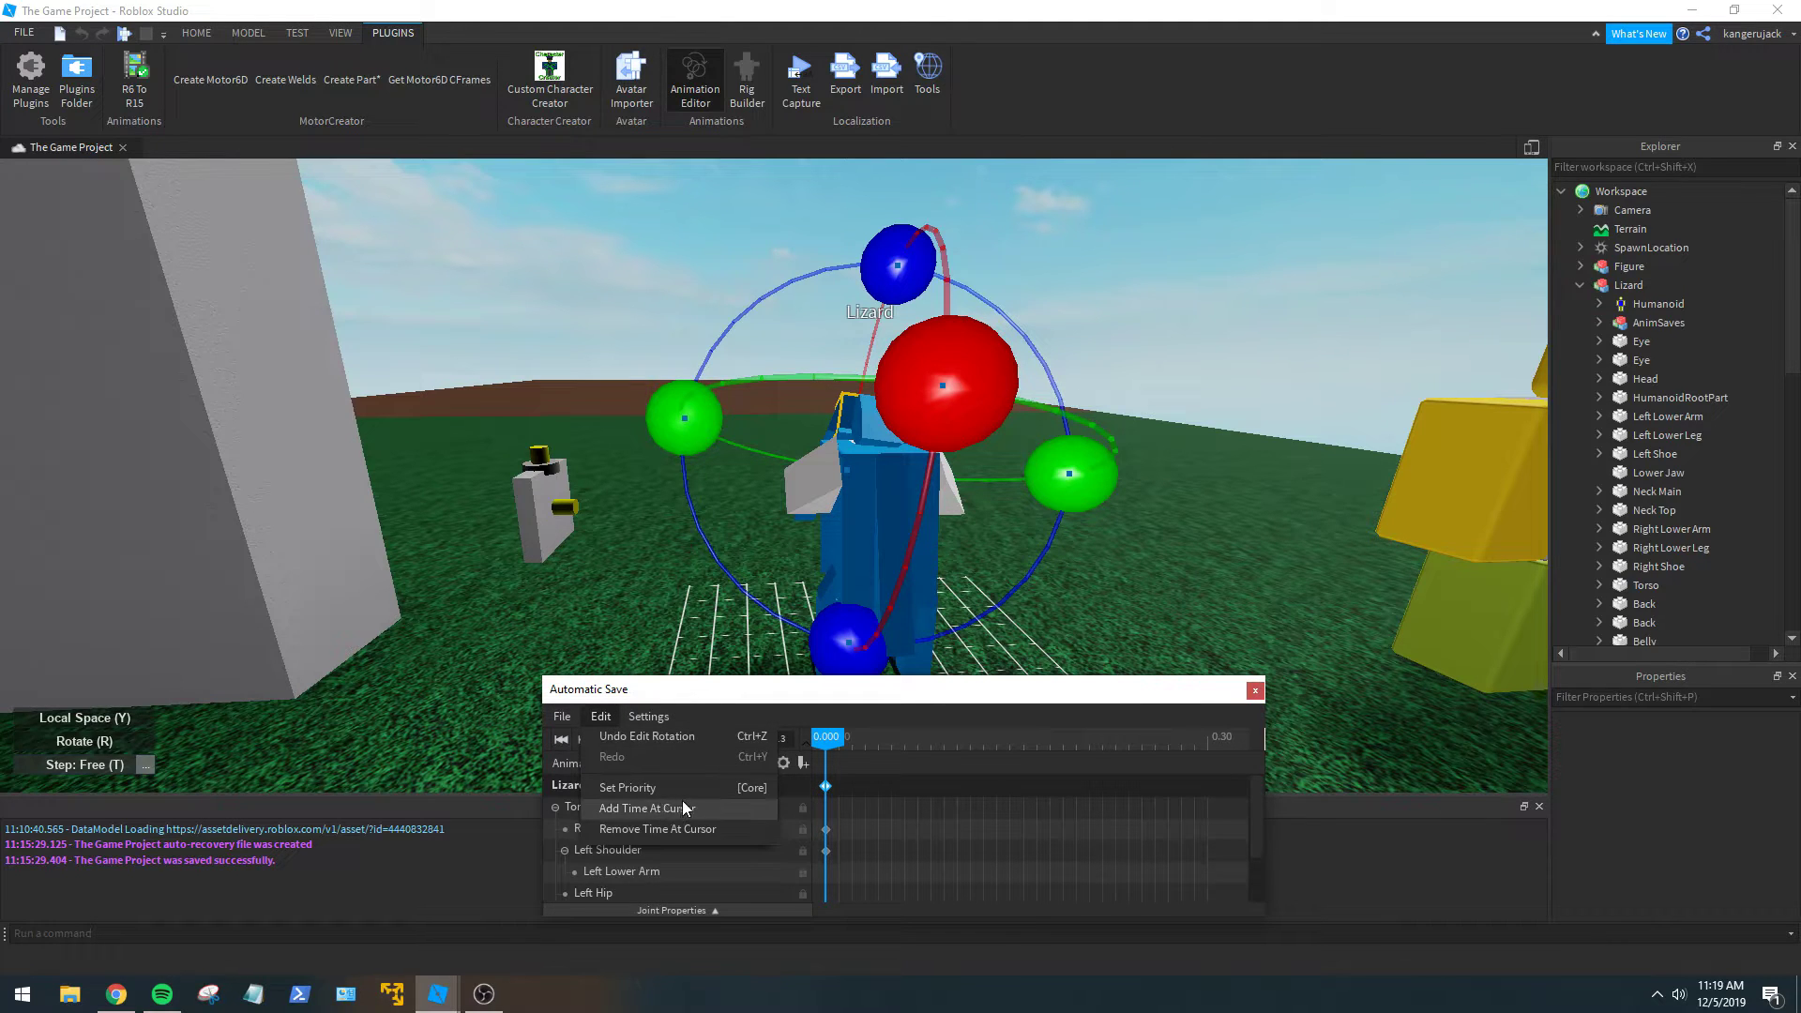
left_click(561, 719)
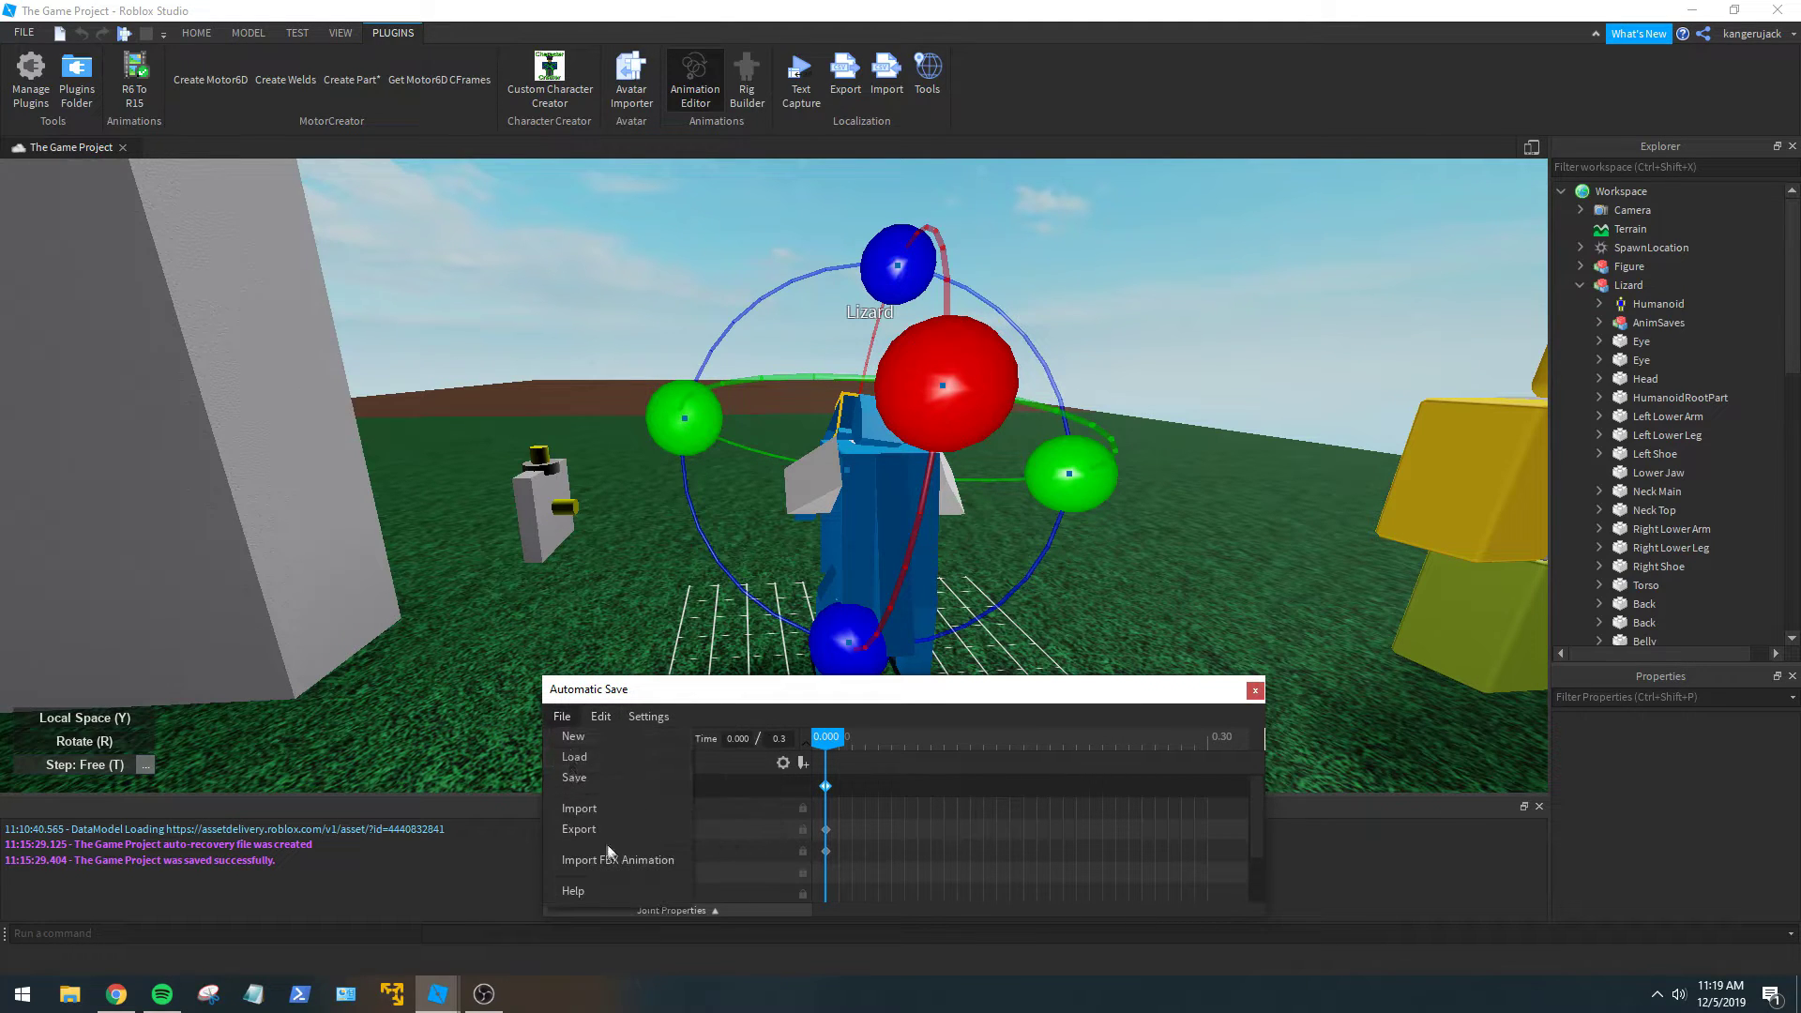
left_click(661, 718)
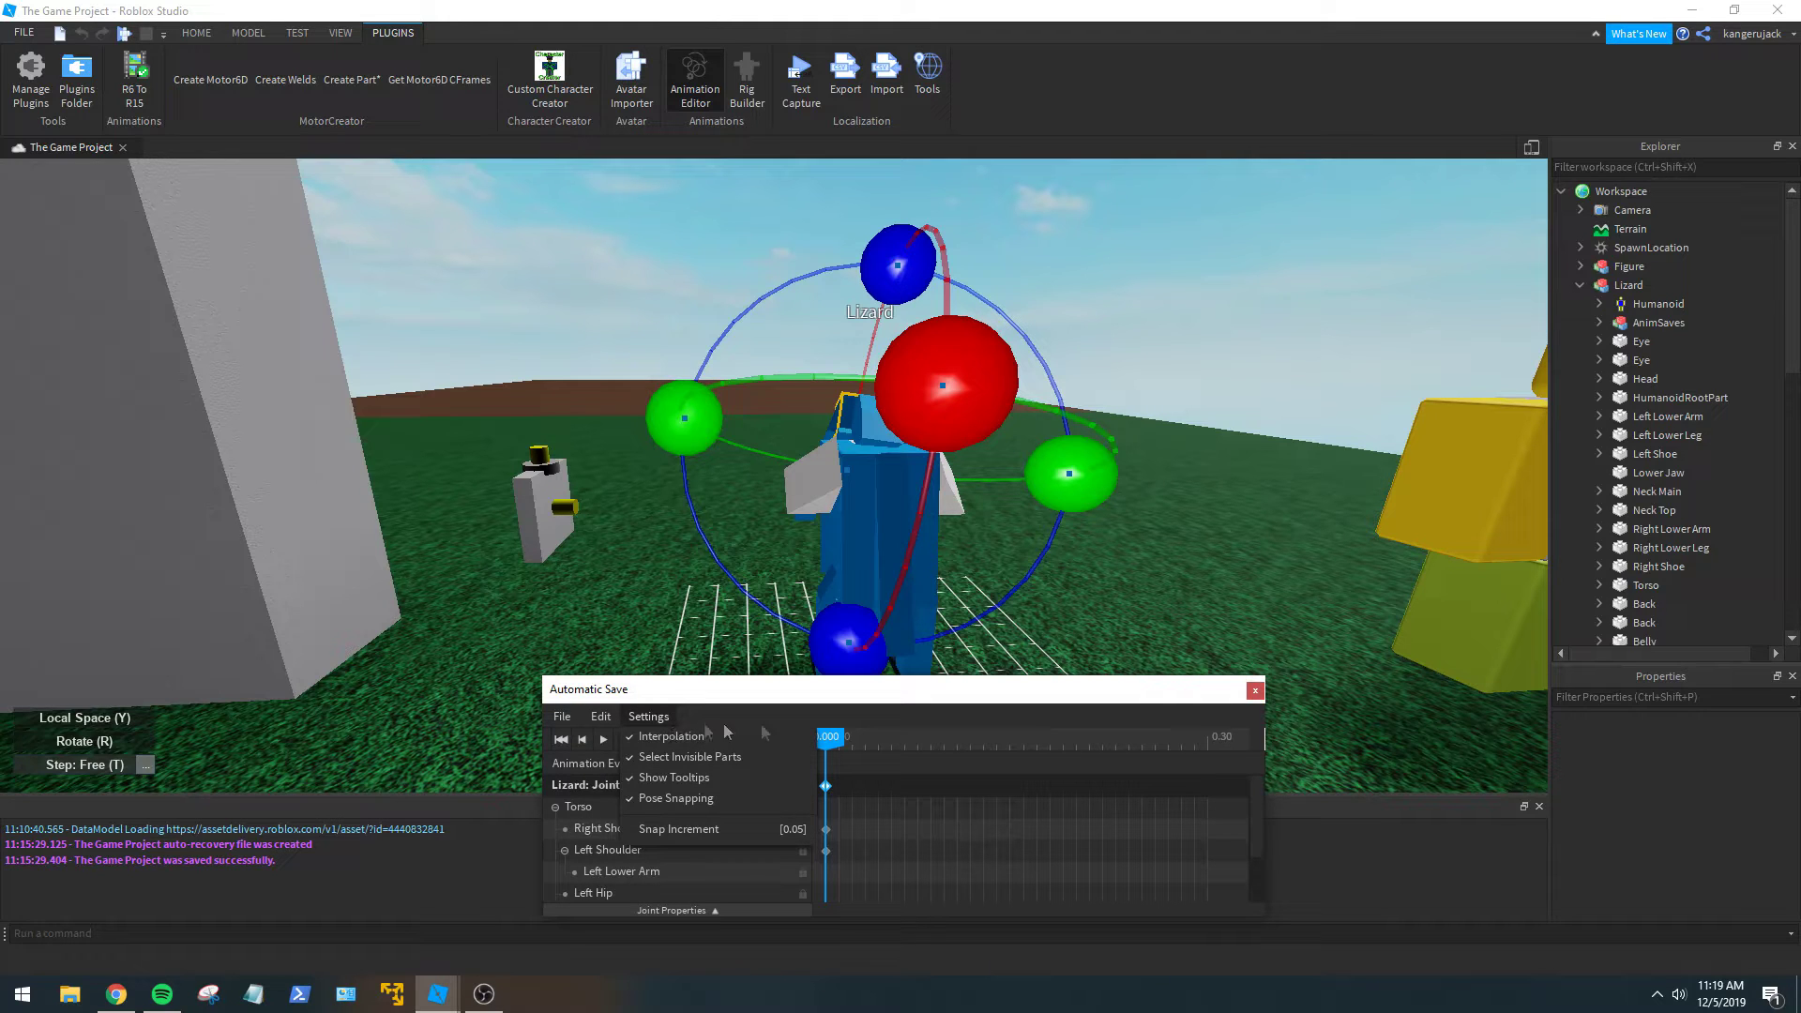
Delete the existing keyframe for all joints at 0.000.
right_click(825, 789)
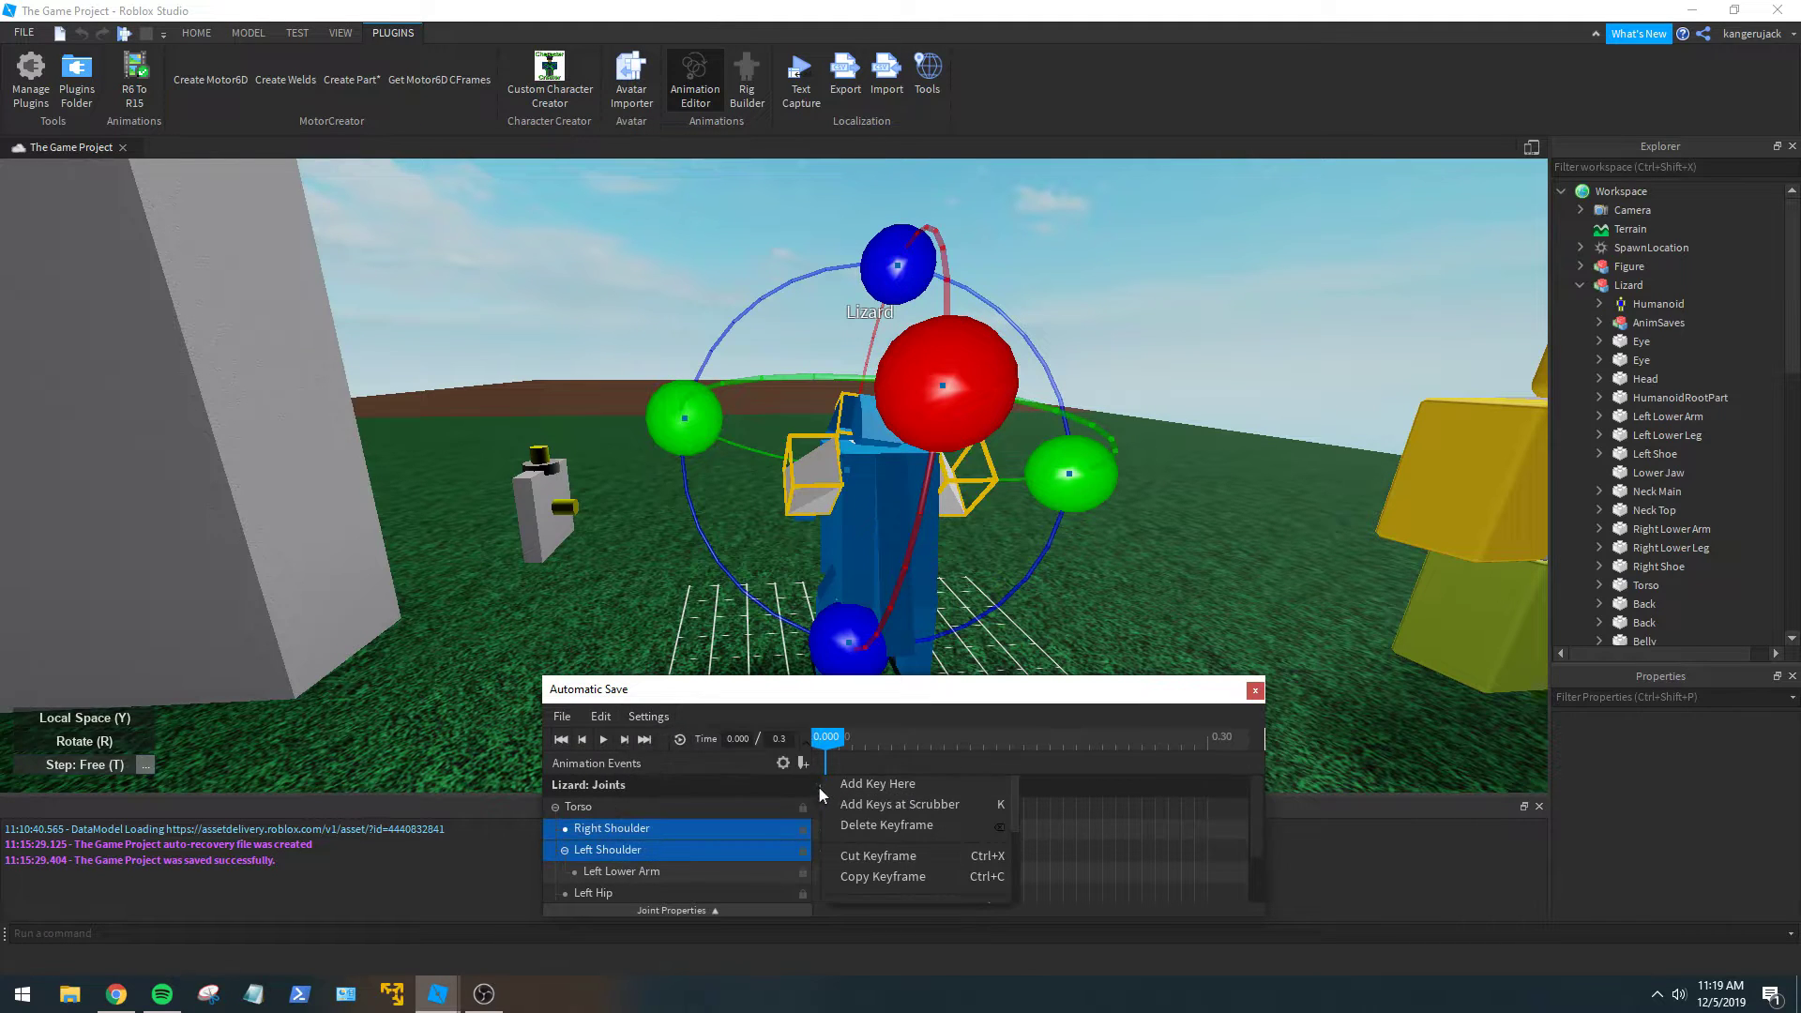
left_click(853, 829)
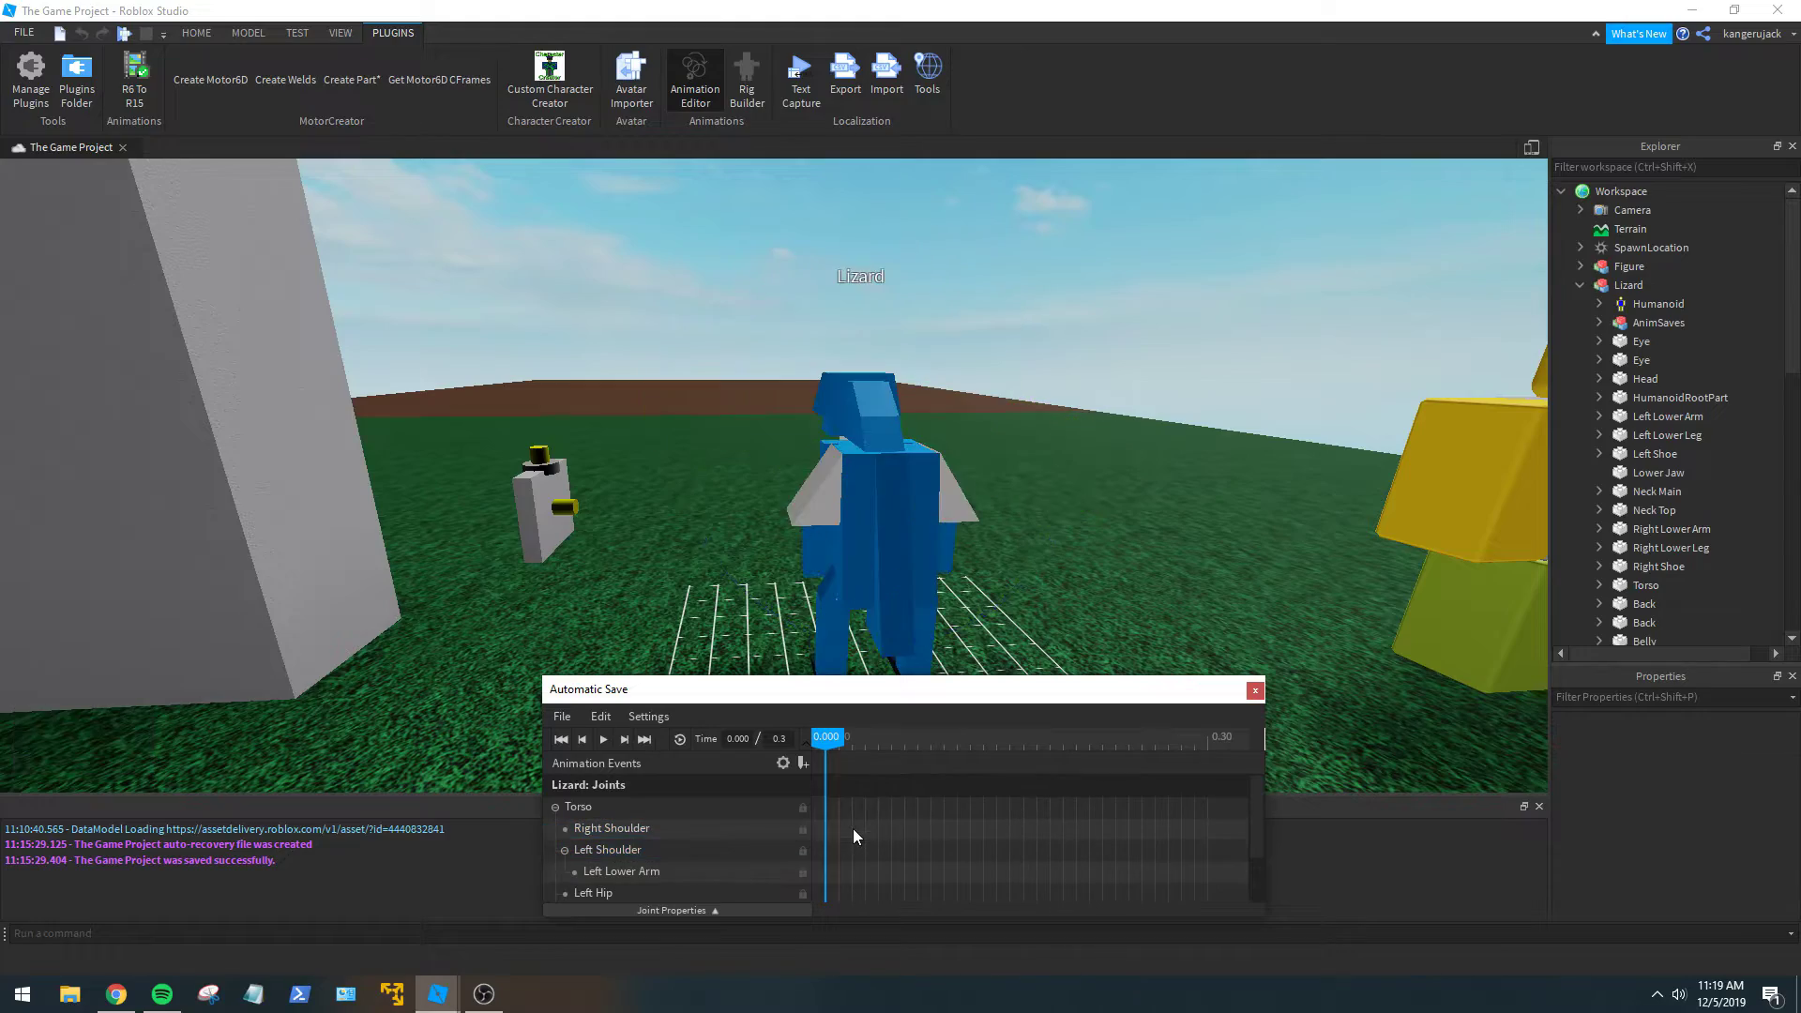
Extend the animation length to 0.5 and move the playhead to 0.250.
right_click_drag(965, 496, 965, 495)
left_click(793, 433)
left_click(927, 572)
right_click_drag(927, 572, 929, 570)
scroll(928, 570, "down", 2)
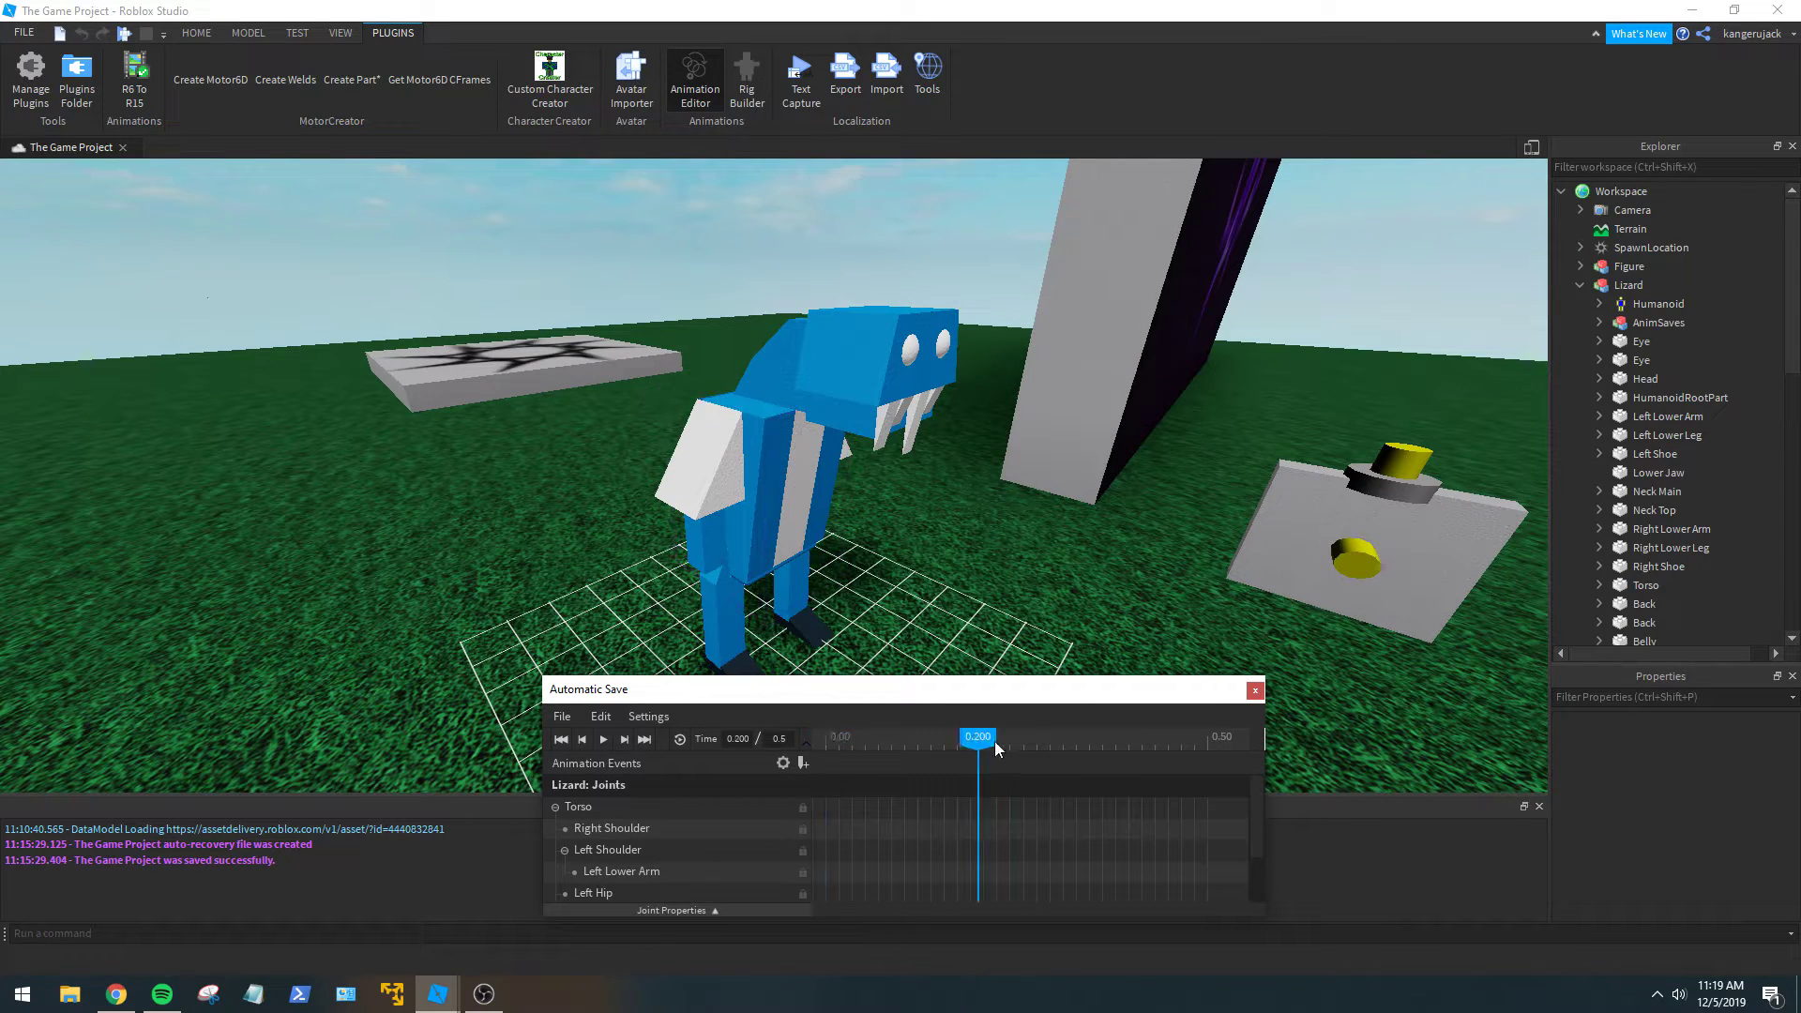
Try rotating the right shoulder at 0.250, and delete the resulting keyframe.
left_click(710, 478)
scroll(869, 509, "up", 5)
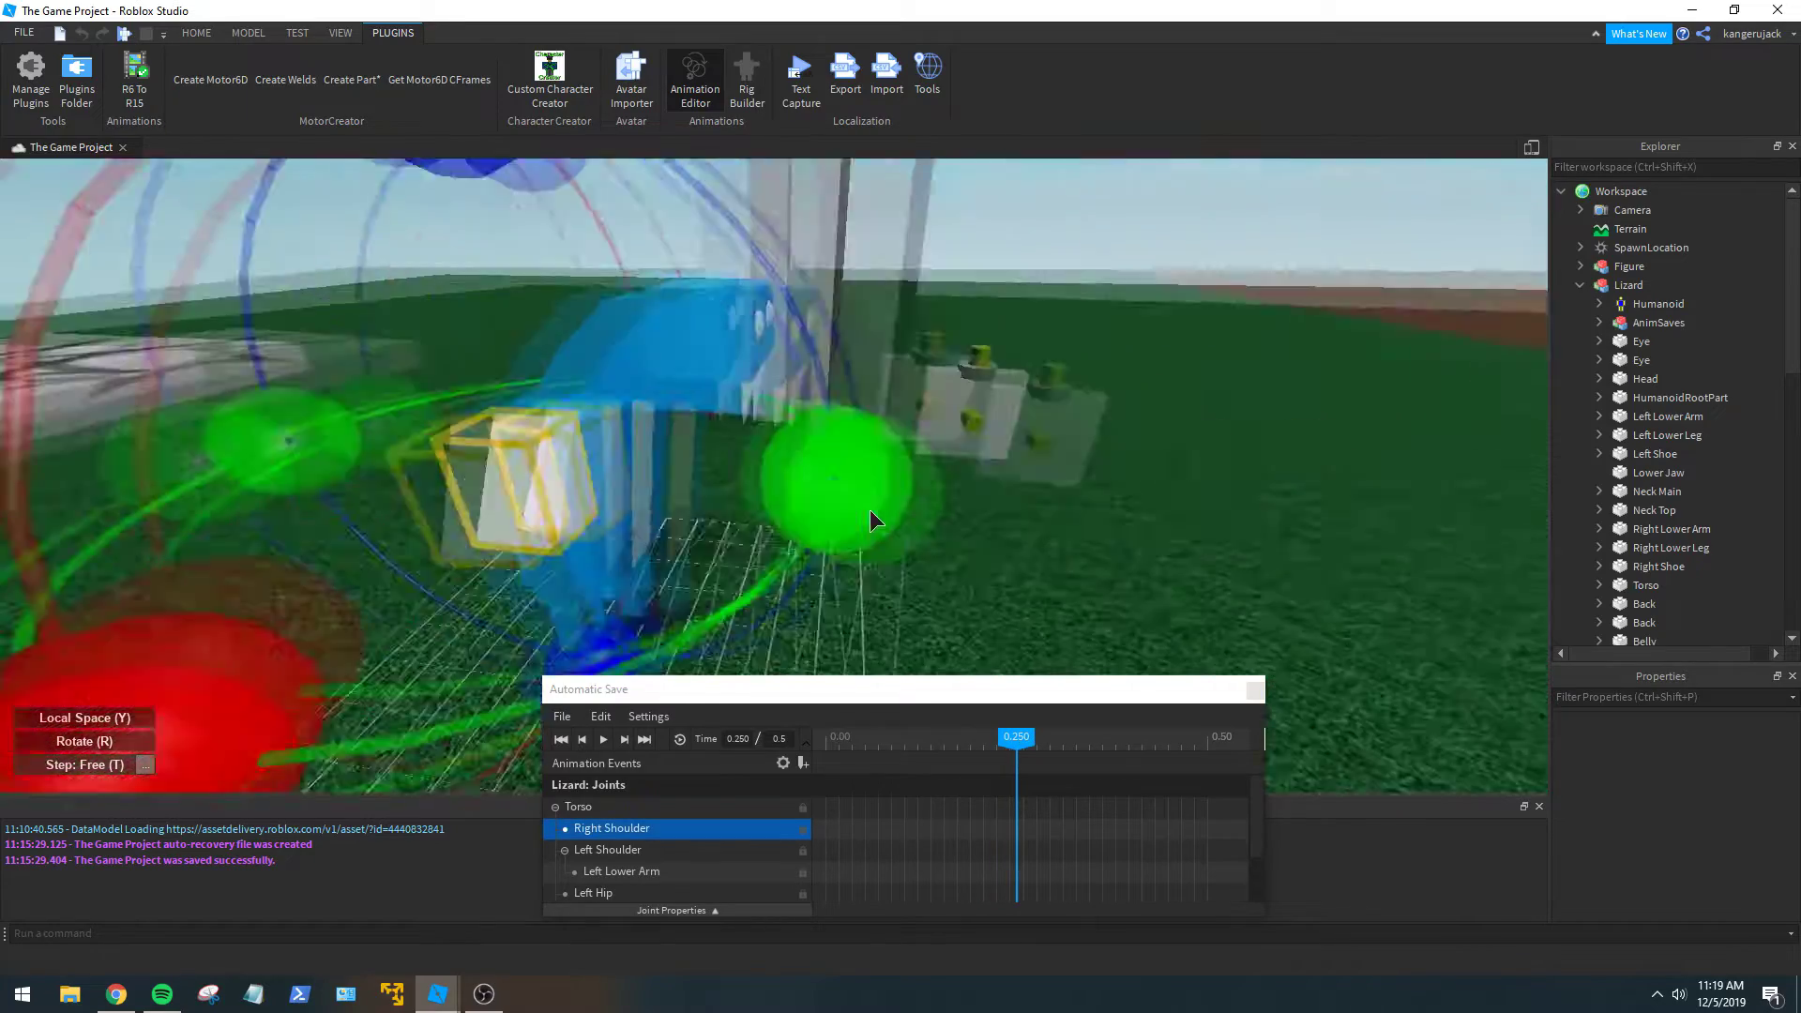
right_click_drag(799, 504, 799, 505)
left_click_drag(814, 488, 841, 474)
right_click_drag(840, 474, 840, 475)
key("w")
scroll(842, 485, "down", 5)
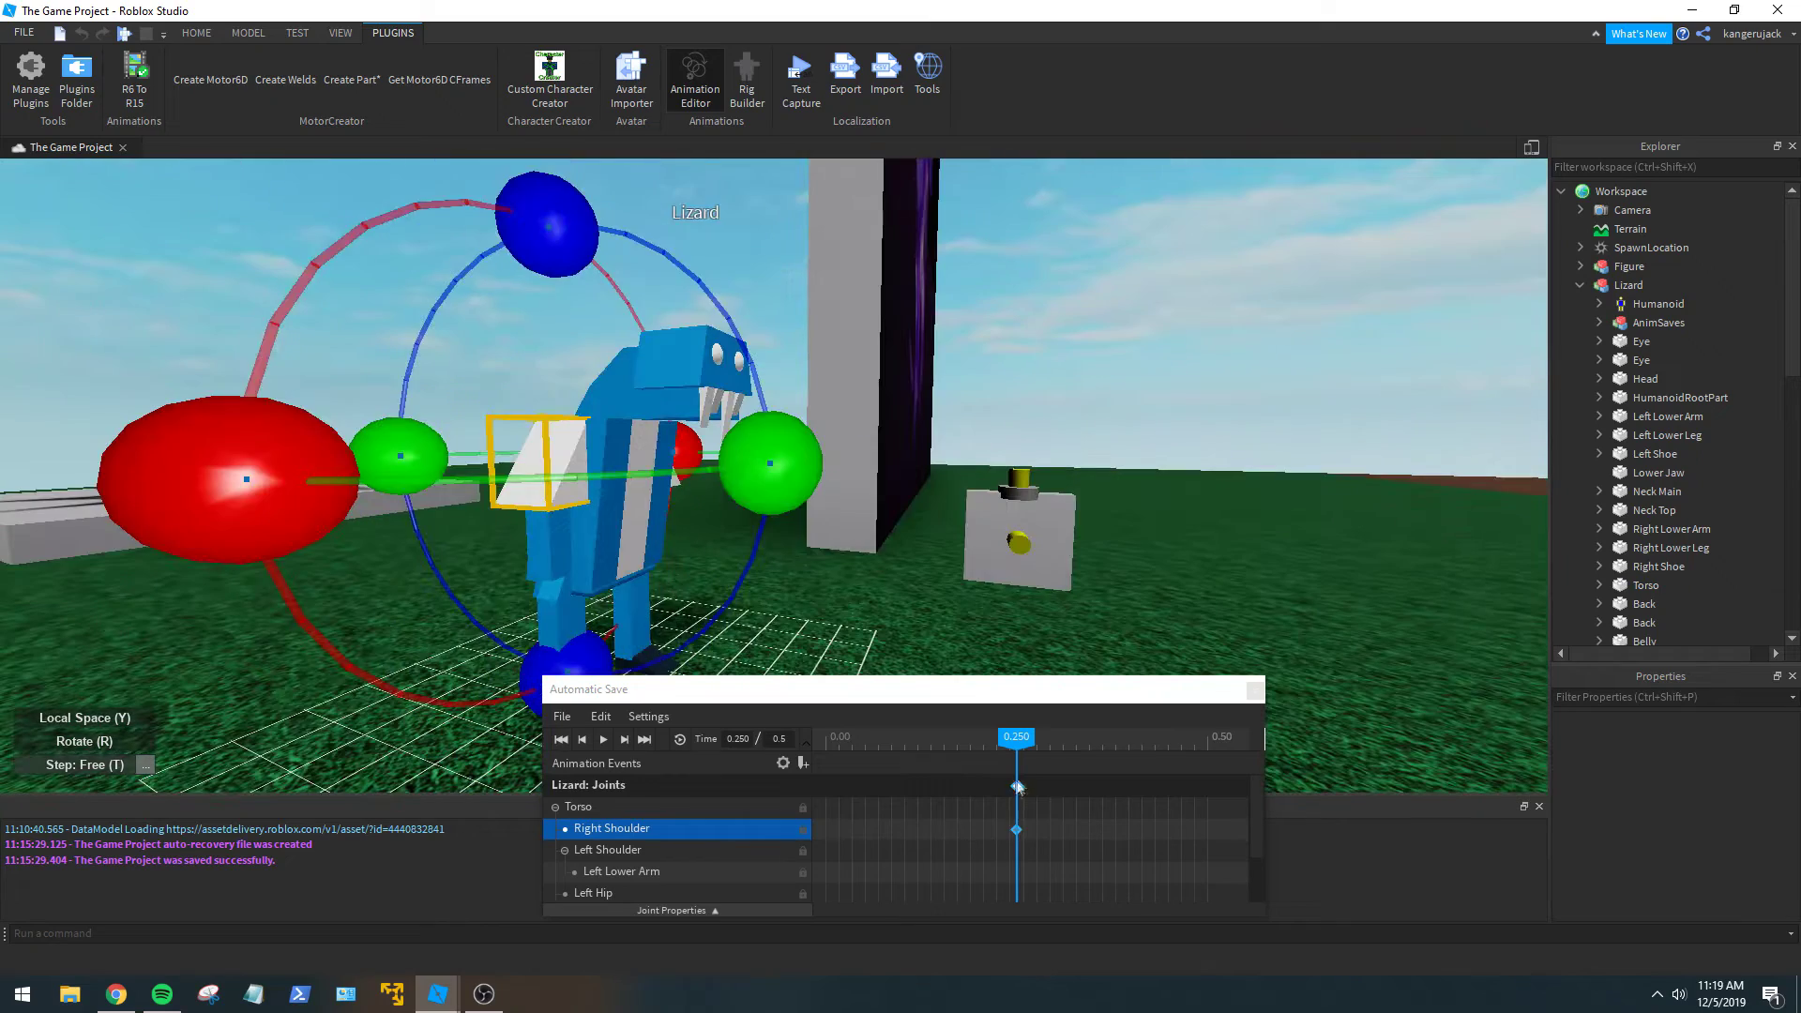
key("Delete")
Rotate the right shoulder at 0.250 so the Lizard's right arm swings backward.
left_click(568, 480)
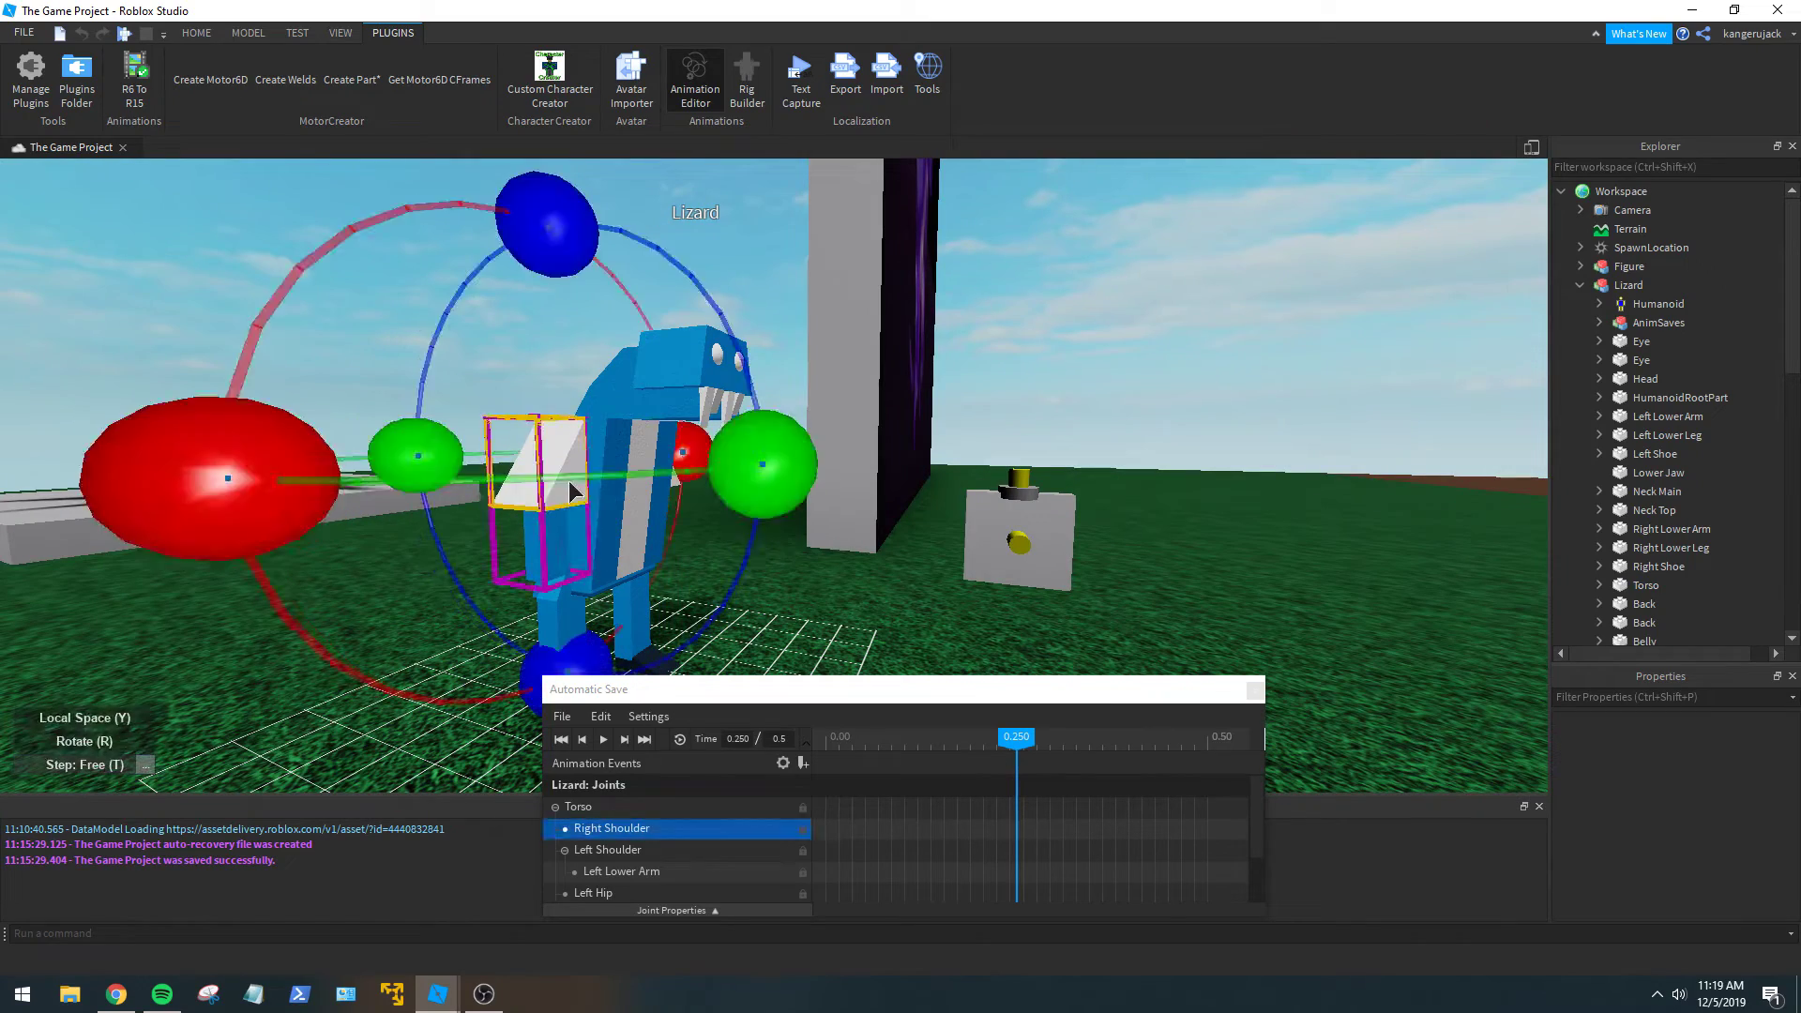
right_click_drag(758, 380, 757, 380)
key("a")
left_click_drag(725, 297, 879, 350)
scroll(875, 381, "up", 3)
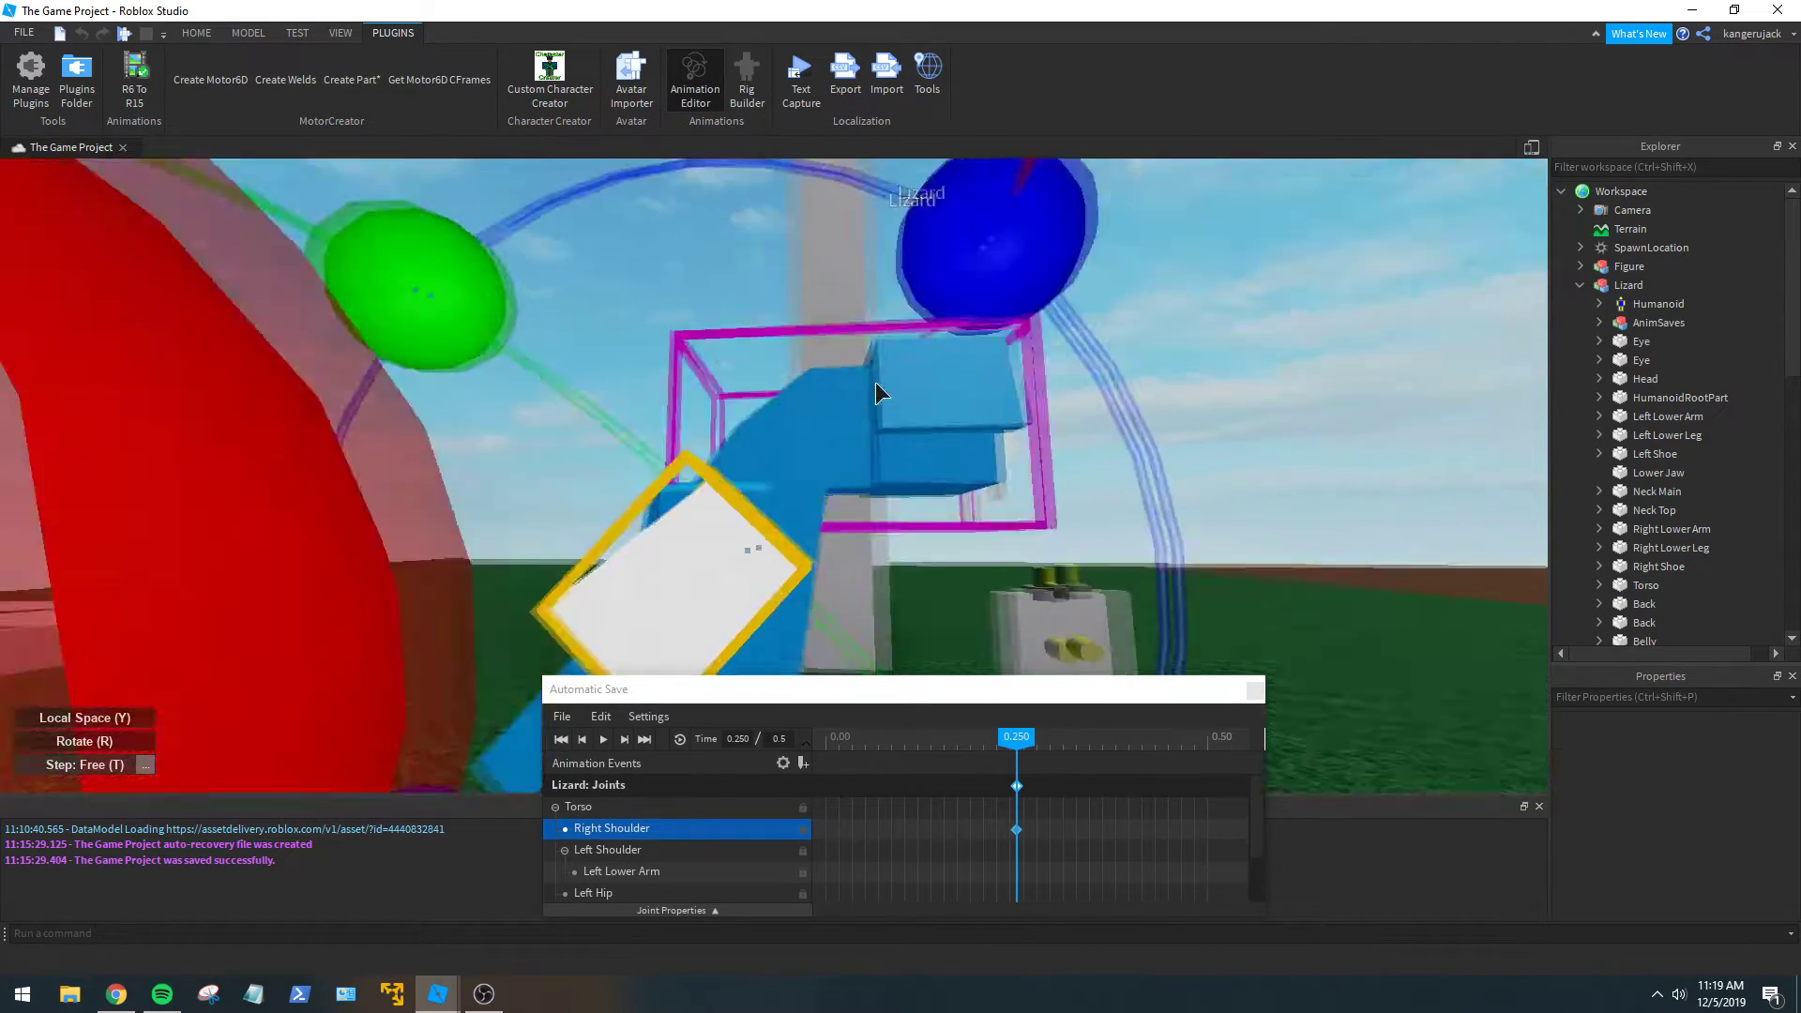
right_click_drag(875, 381, 878, 382)
scroll(877, 383, "down", 4)
left_click_drag(915, 347, 842, 286)
scroll(953, 349, "up", 4)
scroll(940, 366, "down", 5)
right_click_drag(953, 348, 885, 386)
scroll(925, 366, "up", 4)
scroll(925, 365, "down", 4)
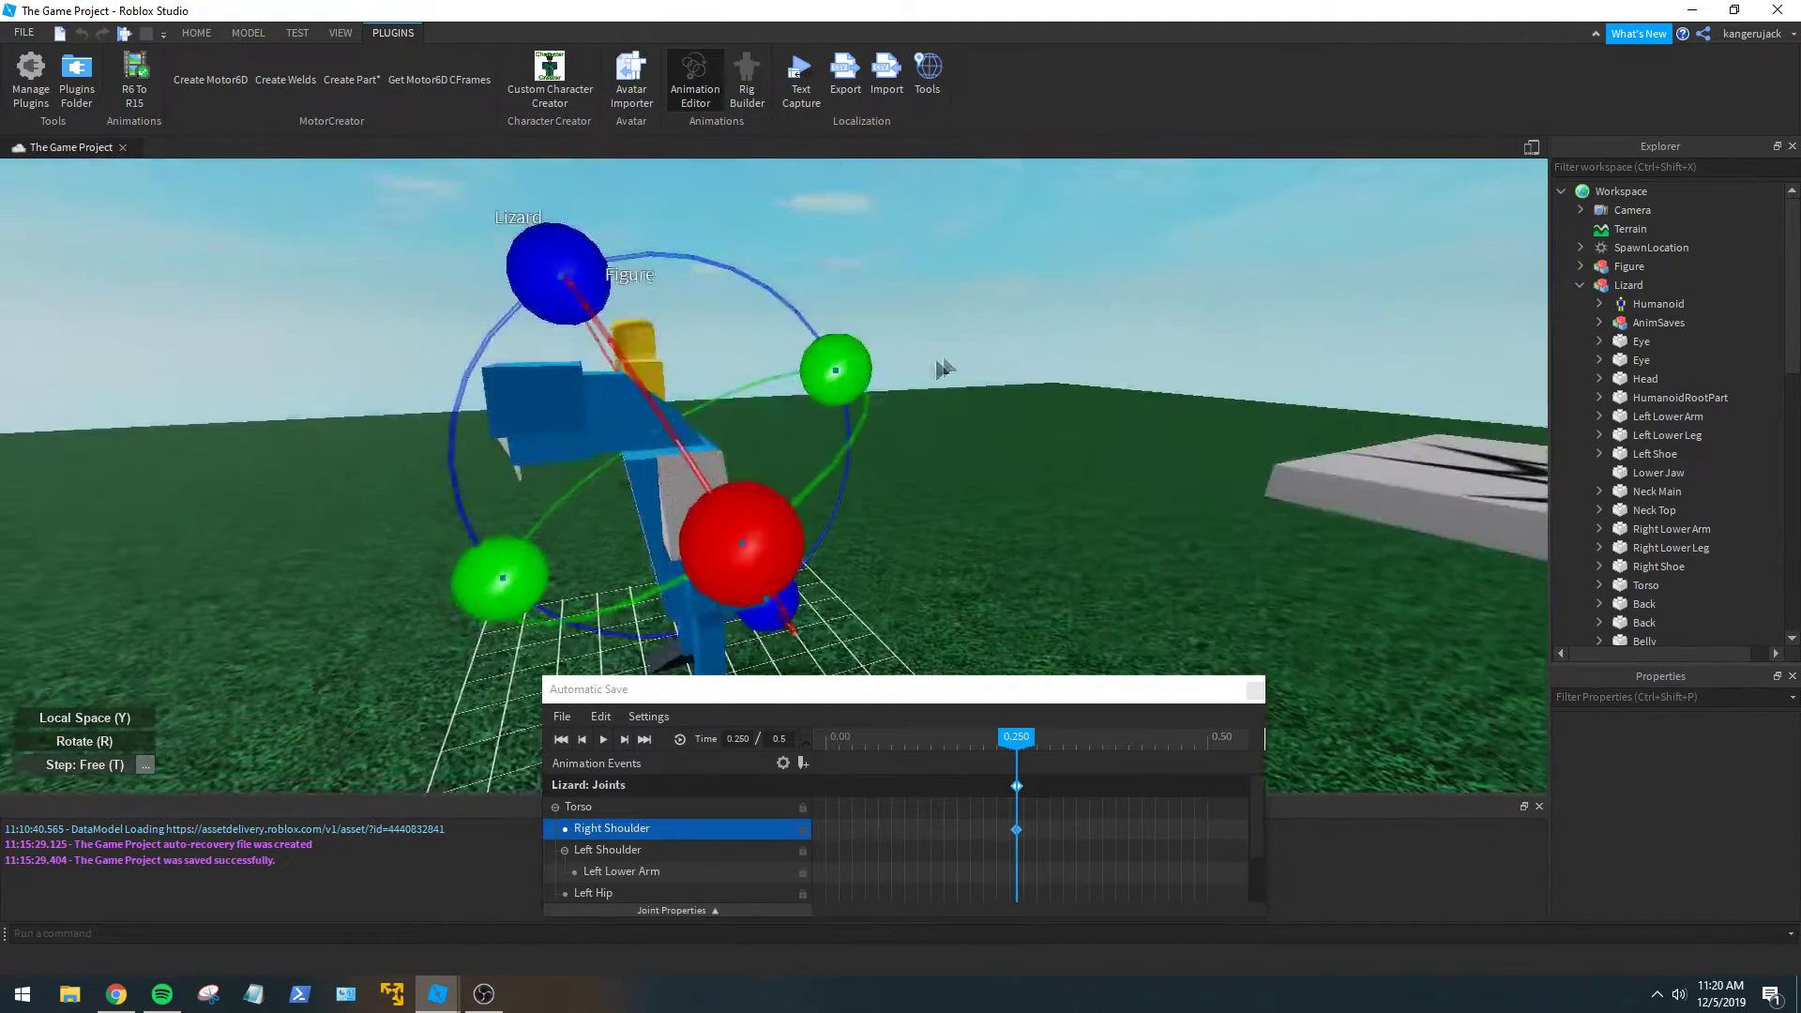
Rotate the left shoulder at 0.250 so the Lizard's left arm swings forward.
left_click(797, 469)
scroll(886, 387, "up", 4)
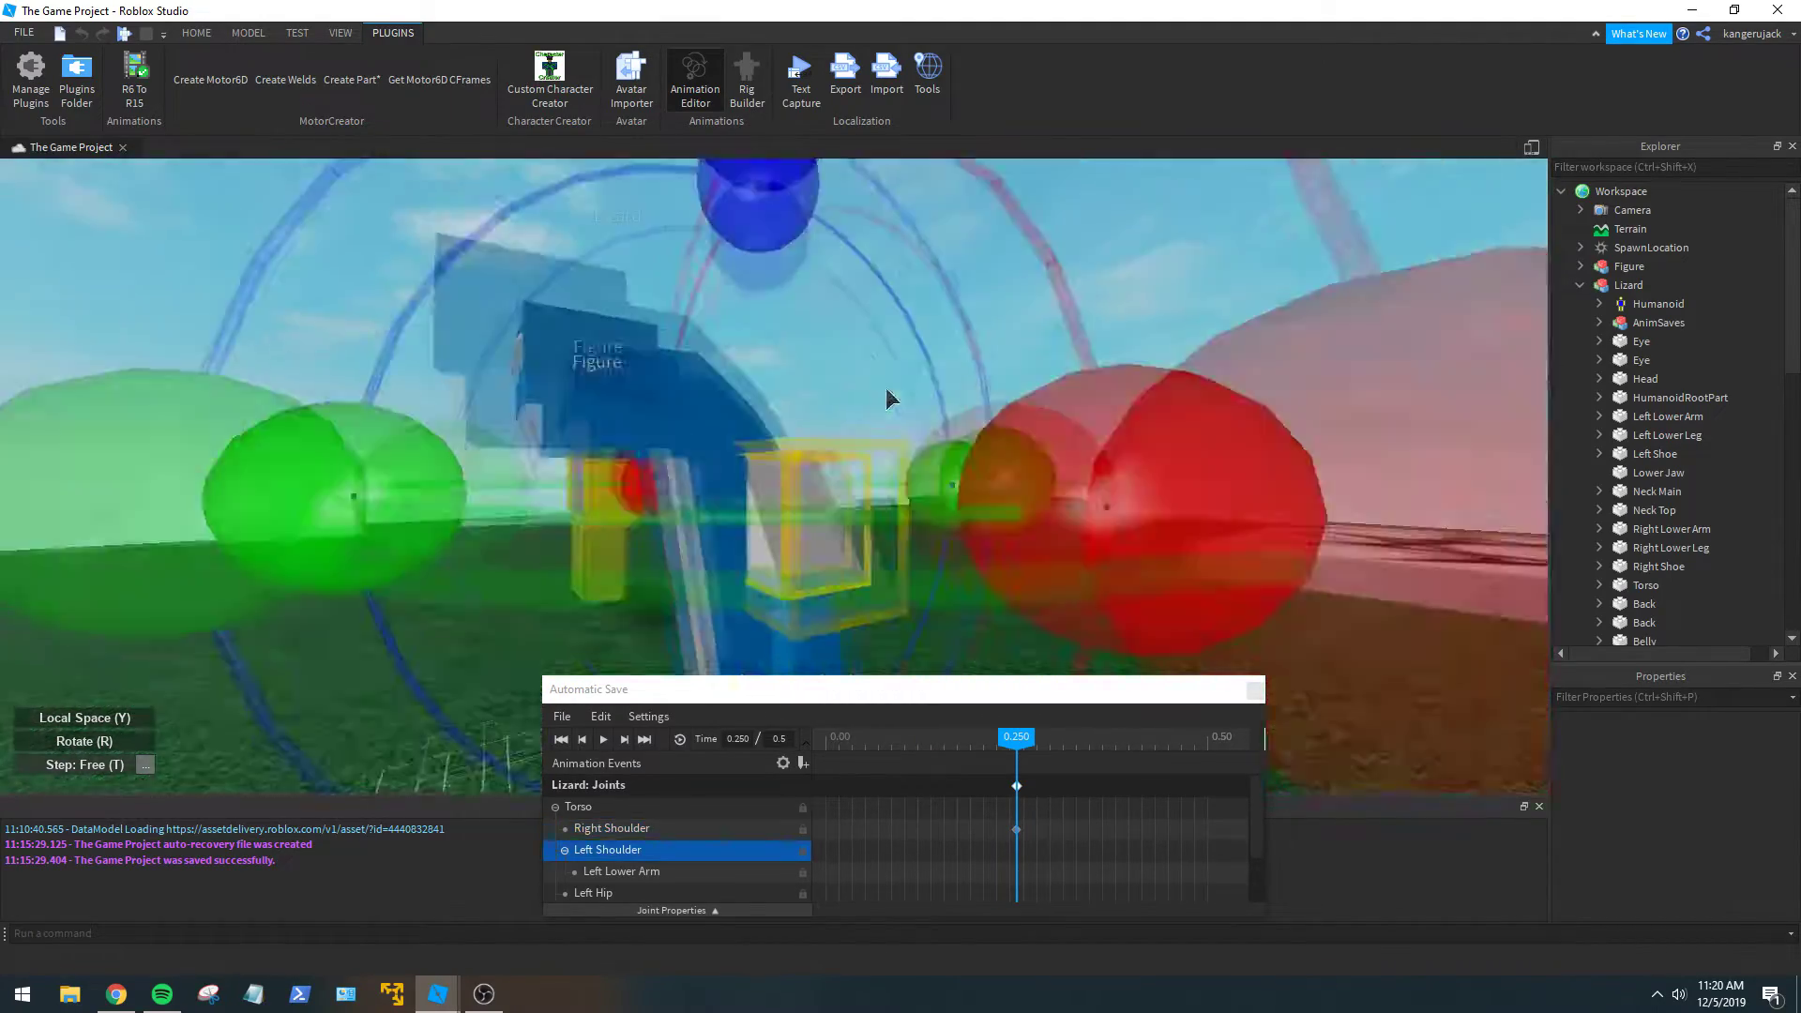
scroll(885, 386, "down", 3)
left_click_drag(767, 290, 927, 307)
right_click_drag(927, 306, 928, 315)
scroll(929, 316, "up", 3)
scroll(928, 315, "up", 3)
right_click_drag(832, 372, 830, 375)
scroll(832, 373, "down", 4)
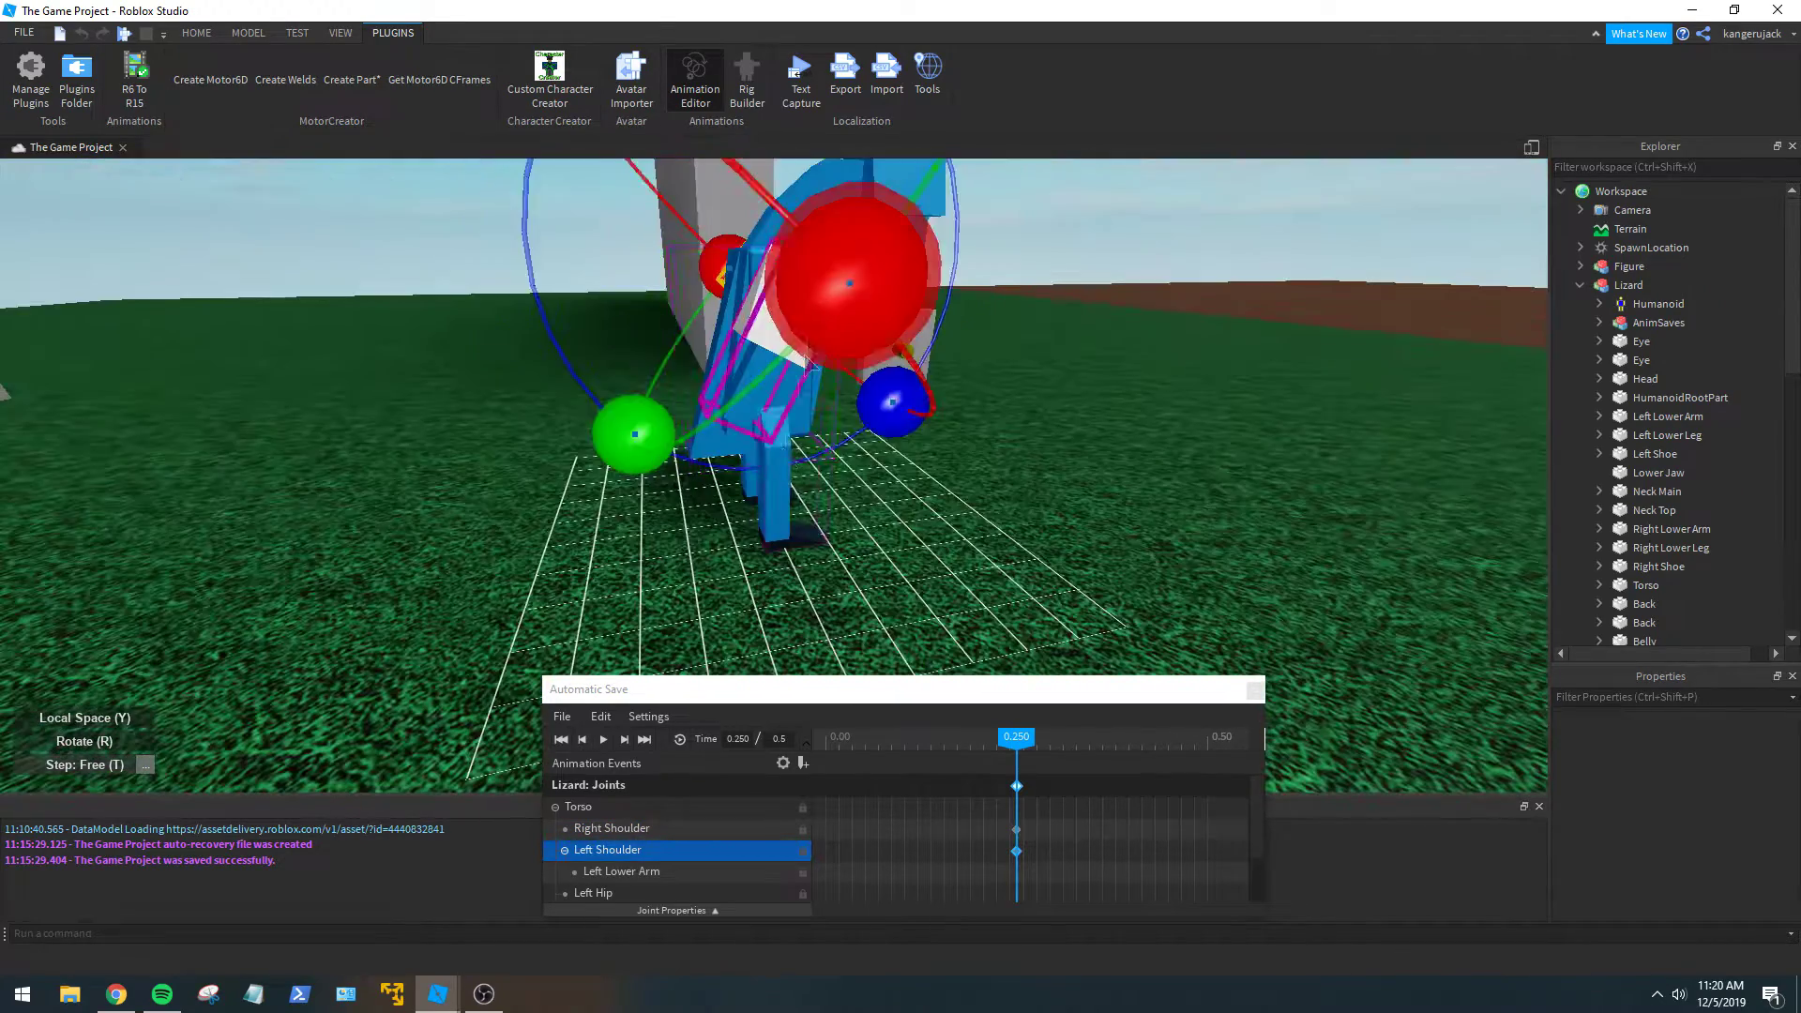
Rotate the right hip at 0.250 so the Lizard's right leg steps forward.
left_click(778, 426)
scroll(886, 457, "up", 4)
right_click_drag(885, 459, 885, 456)
scroll(886, 457, "down", 4)
scroll(886, 457, "up", 4)
scroll(885, 457, "down", 4)
right_click_drag(858, 348, 863, 364)
left_click_drag(869, 359, 746, 349)
right_click_drag(910, 416, 910, 418)
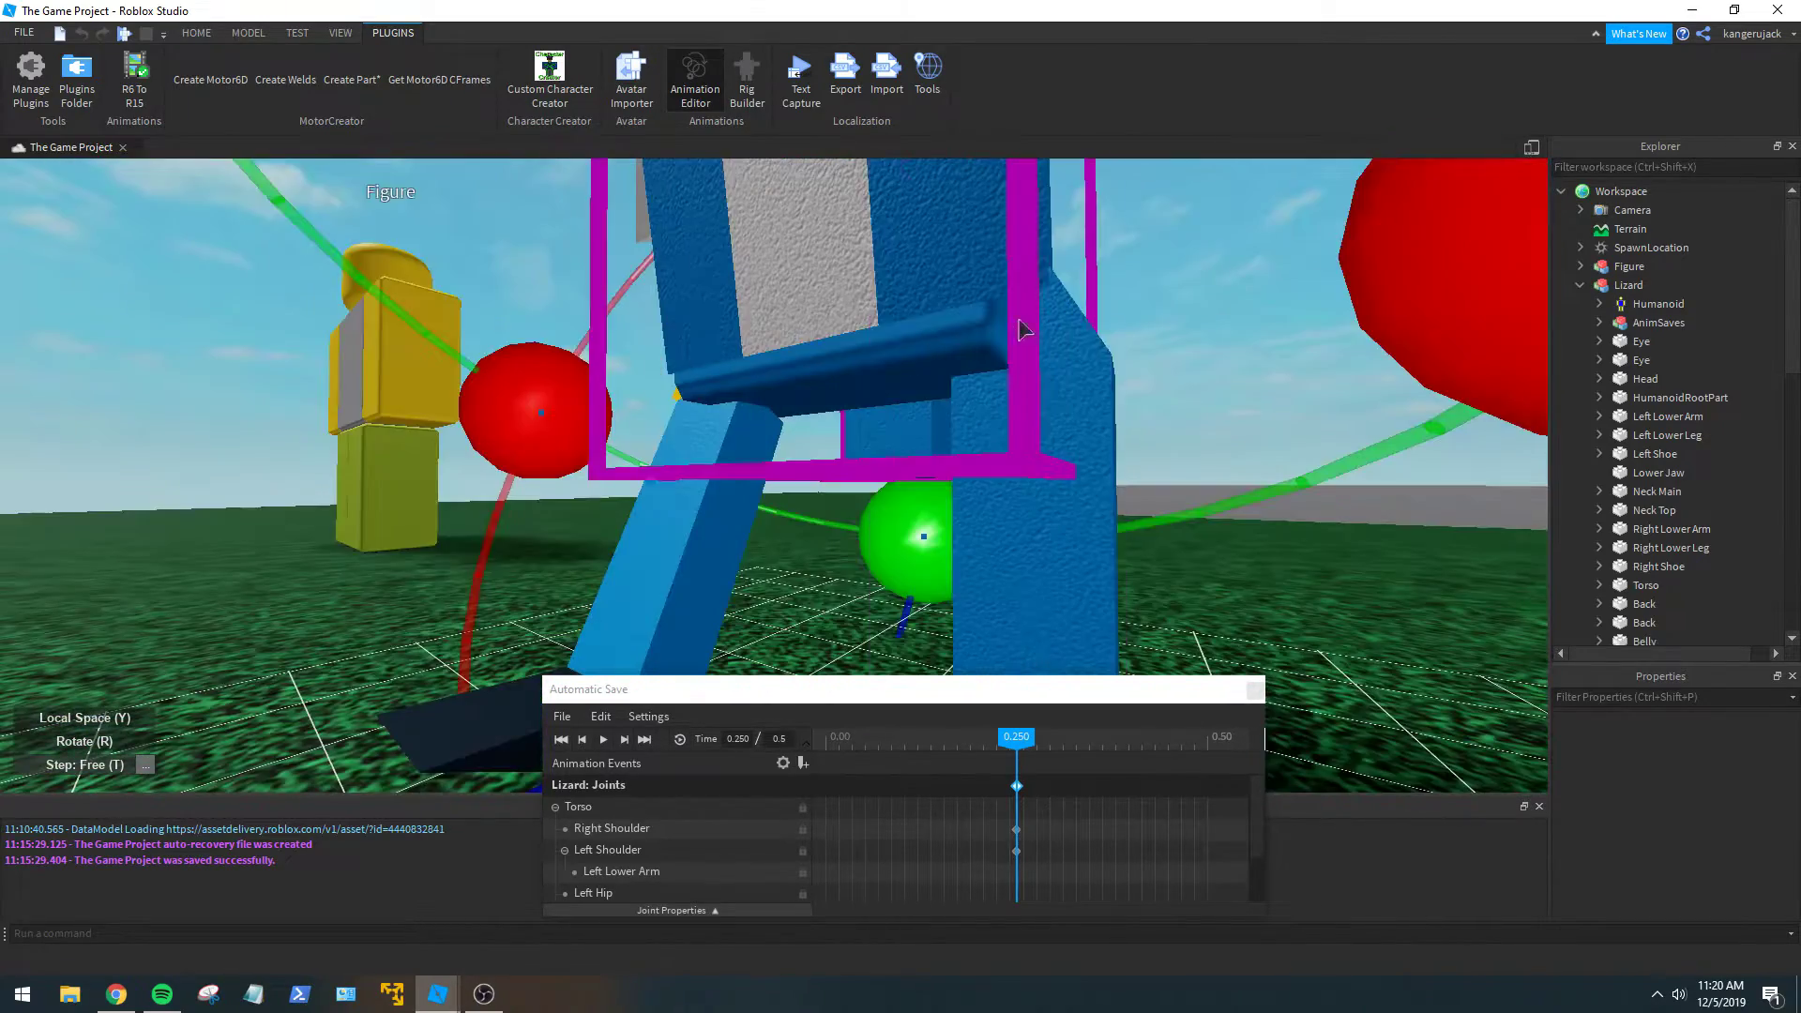
Rotate the left hip at 0.250 so the Lizard's left leg swings backward.
left_click(1096, 367)
right_click_drag(1100, 383, 1100, 383)
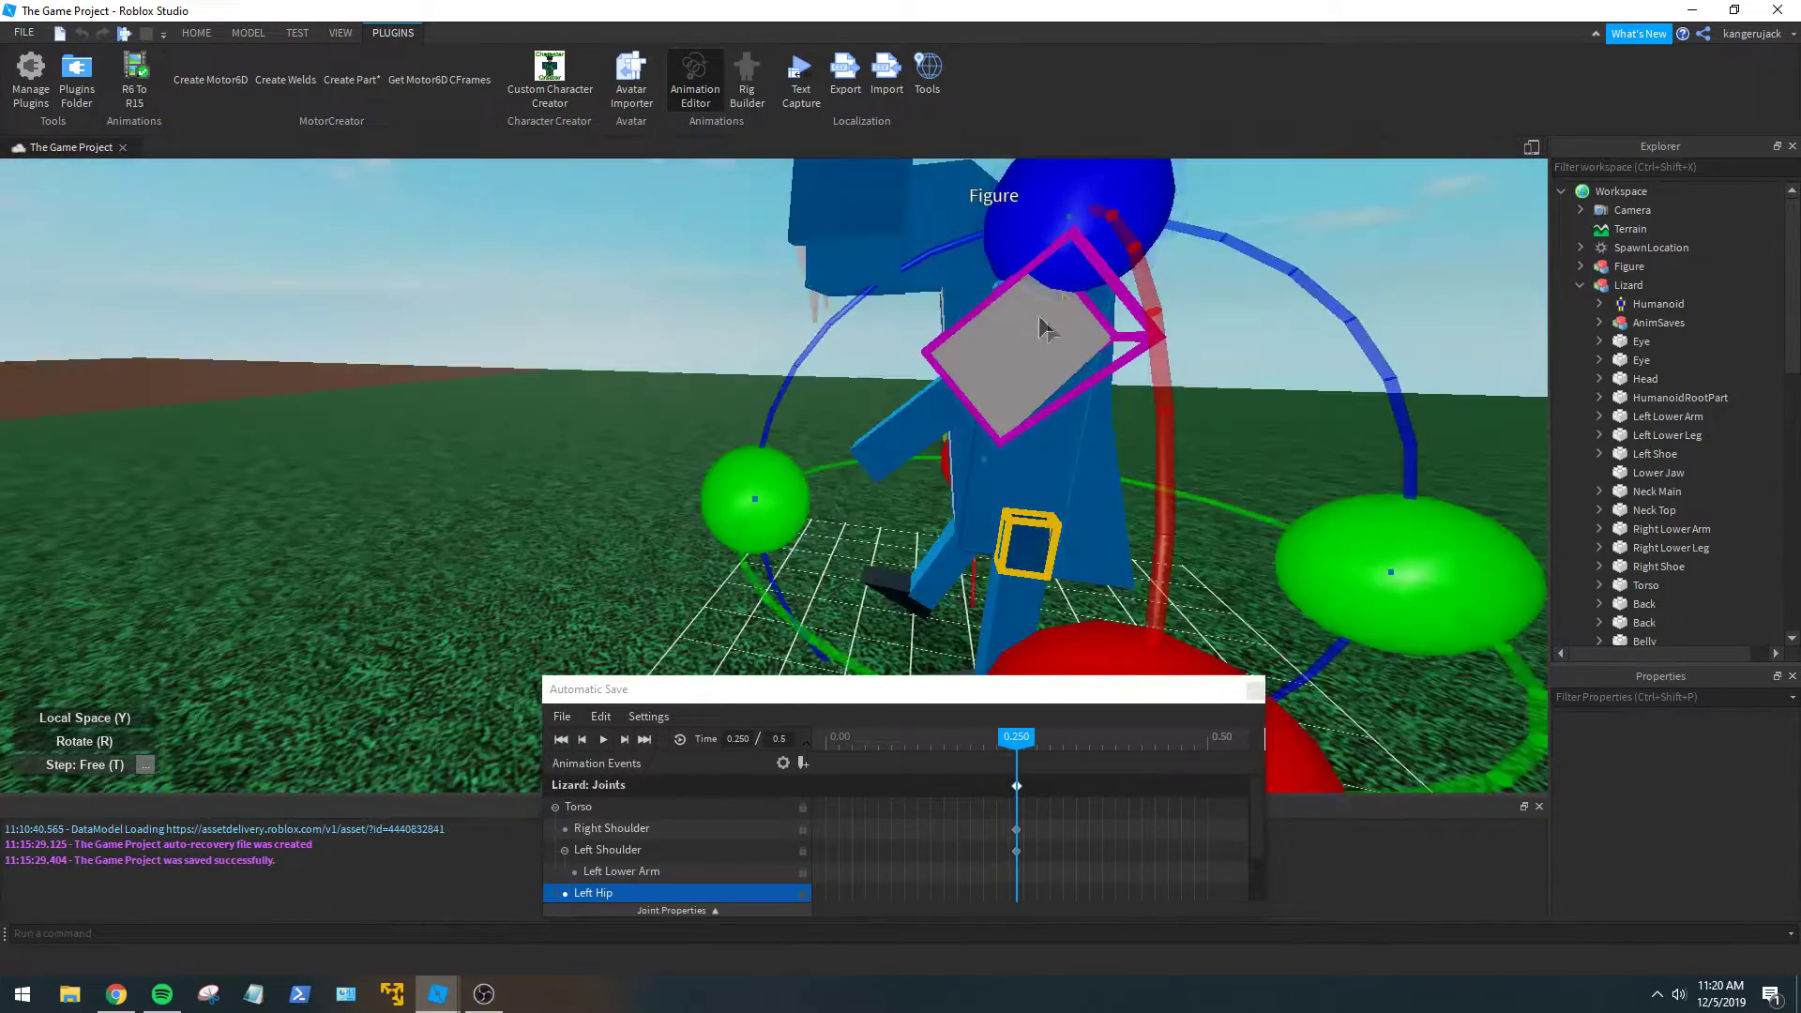
left_click_drag(1086, 248, 908, 298)
right_click_drag(908, 298, 908, 298)
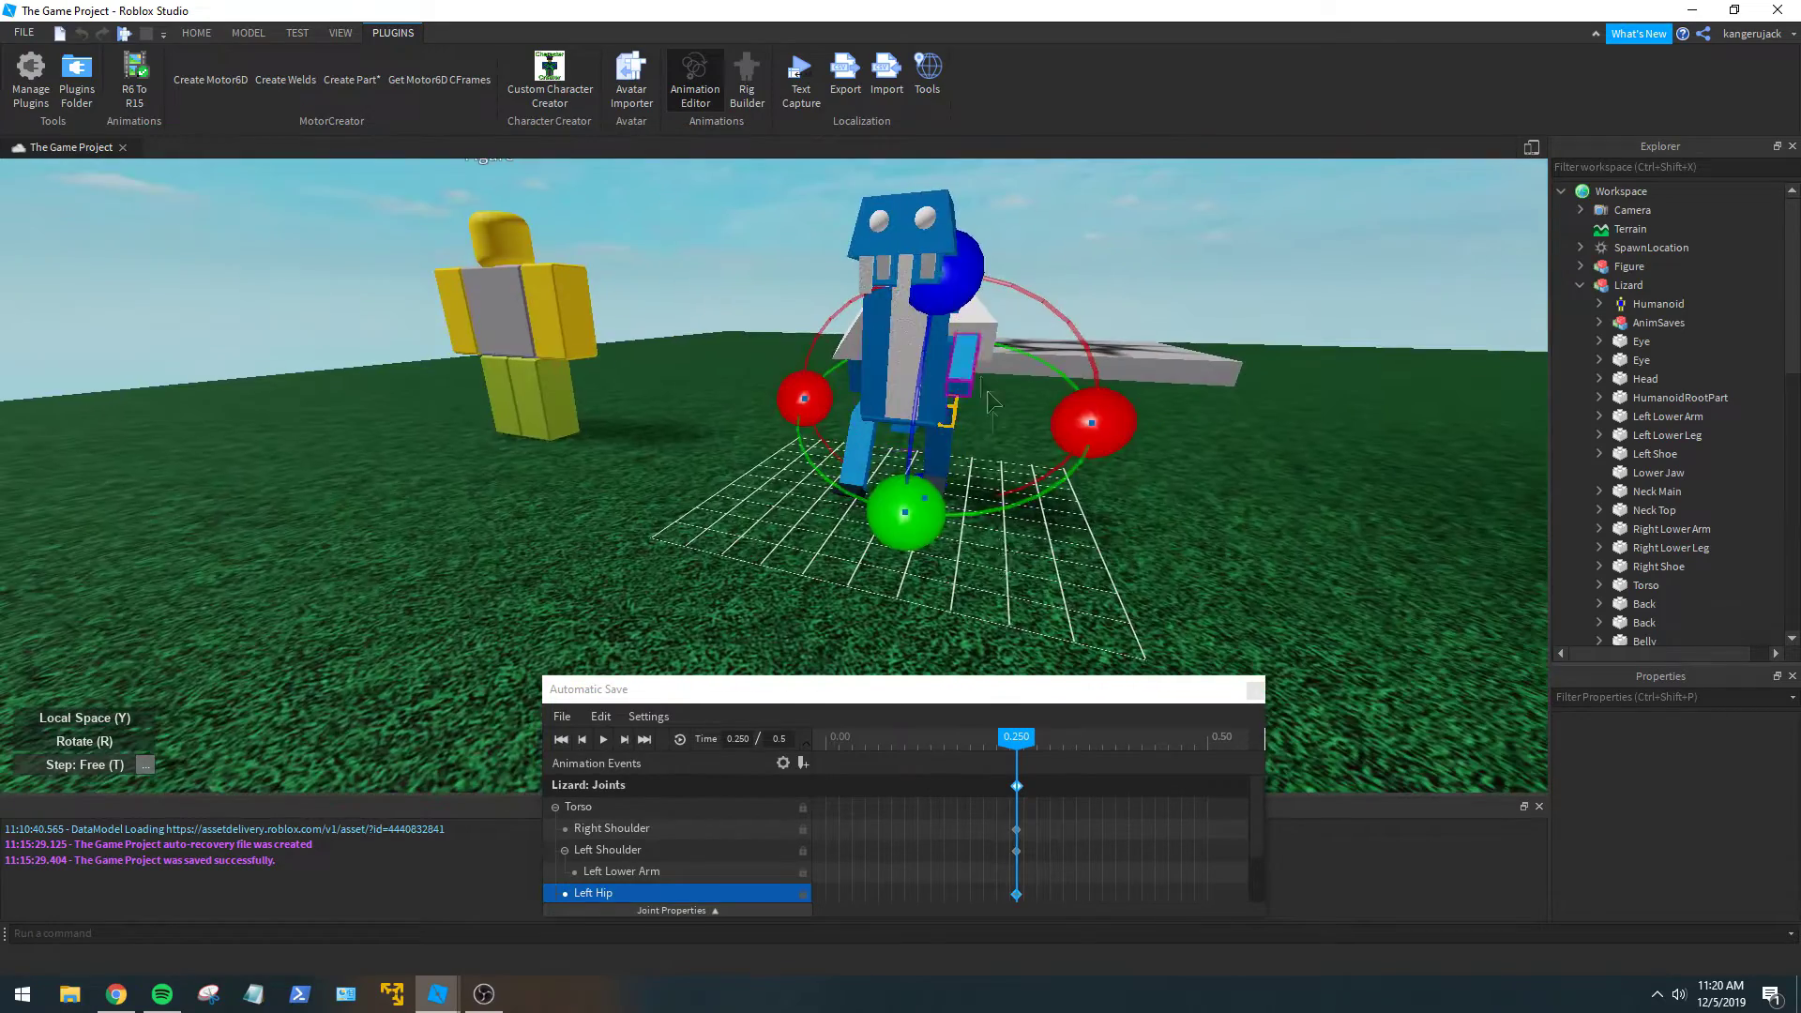
Select the Lizard's head and adjust its rotation slightly at 0.250.
left_click(1000, 555)
right_click_drag(1000, 555, 969, 506)
left_click(957, 502)
left_click_drag(694, 274, 696, 281)
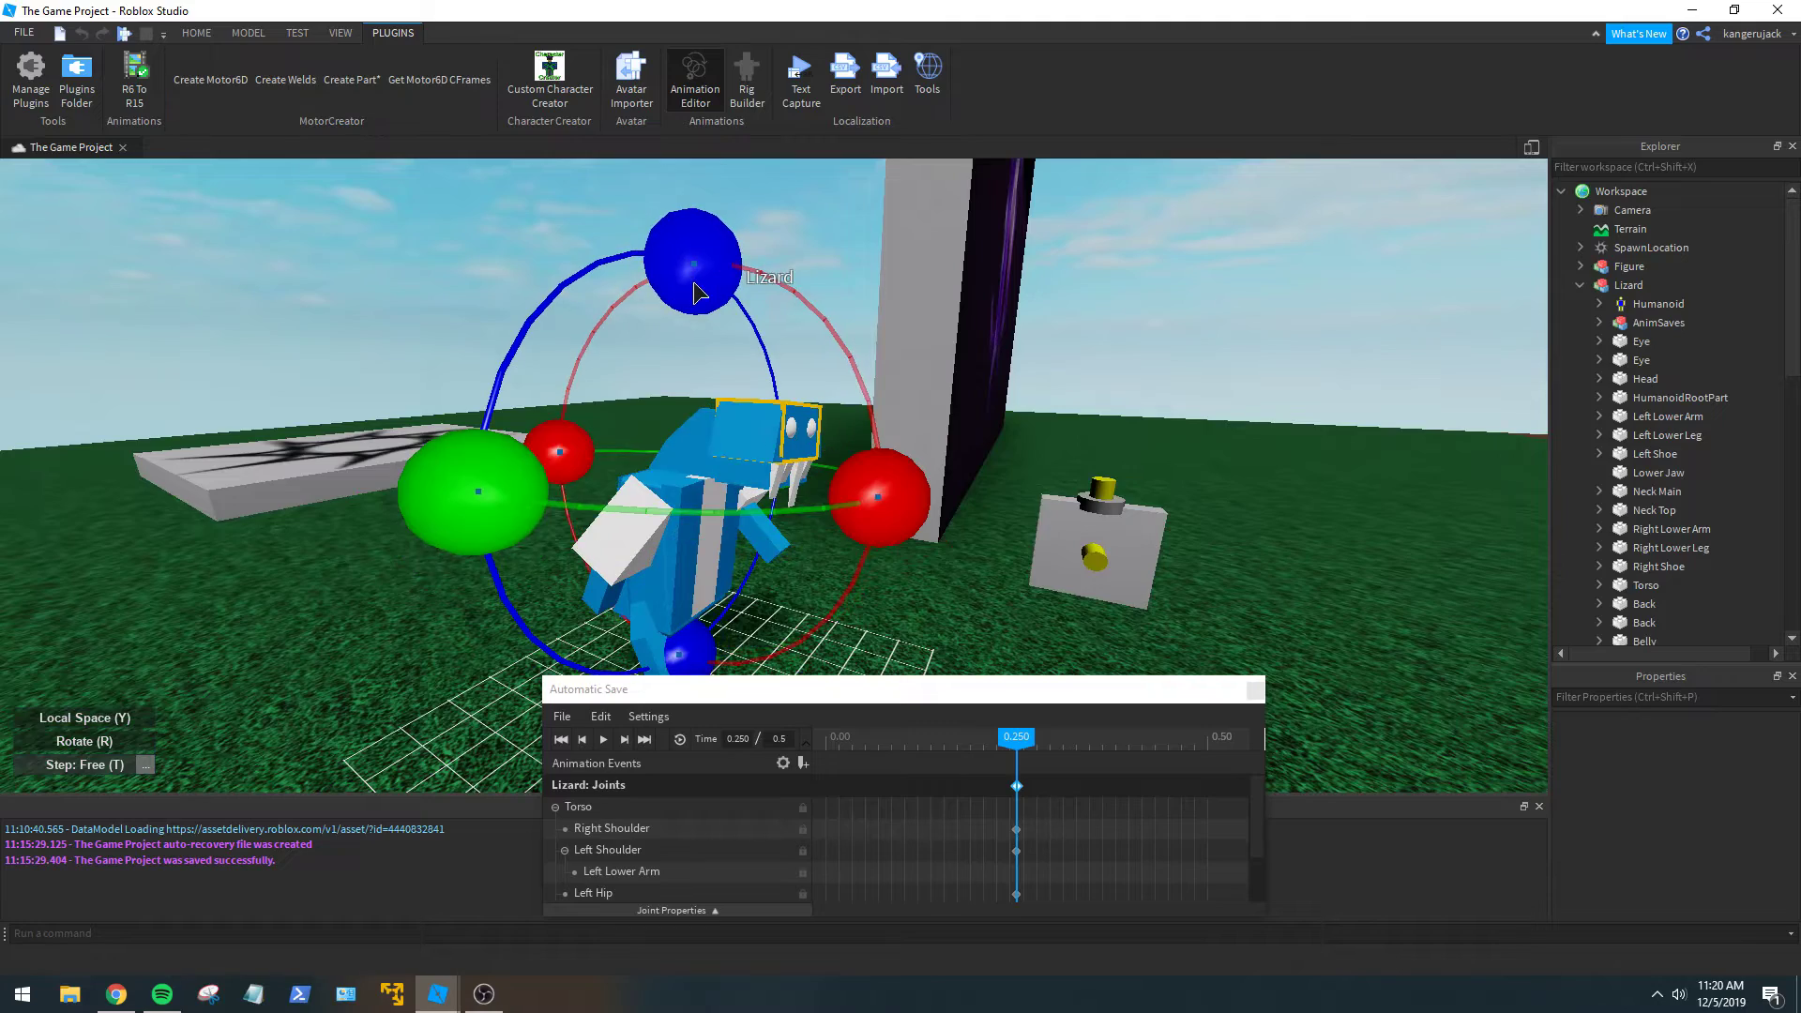
right_click_drag(747, 313, 748, 313)
left_click_drag(825, 296, 810, 292)
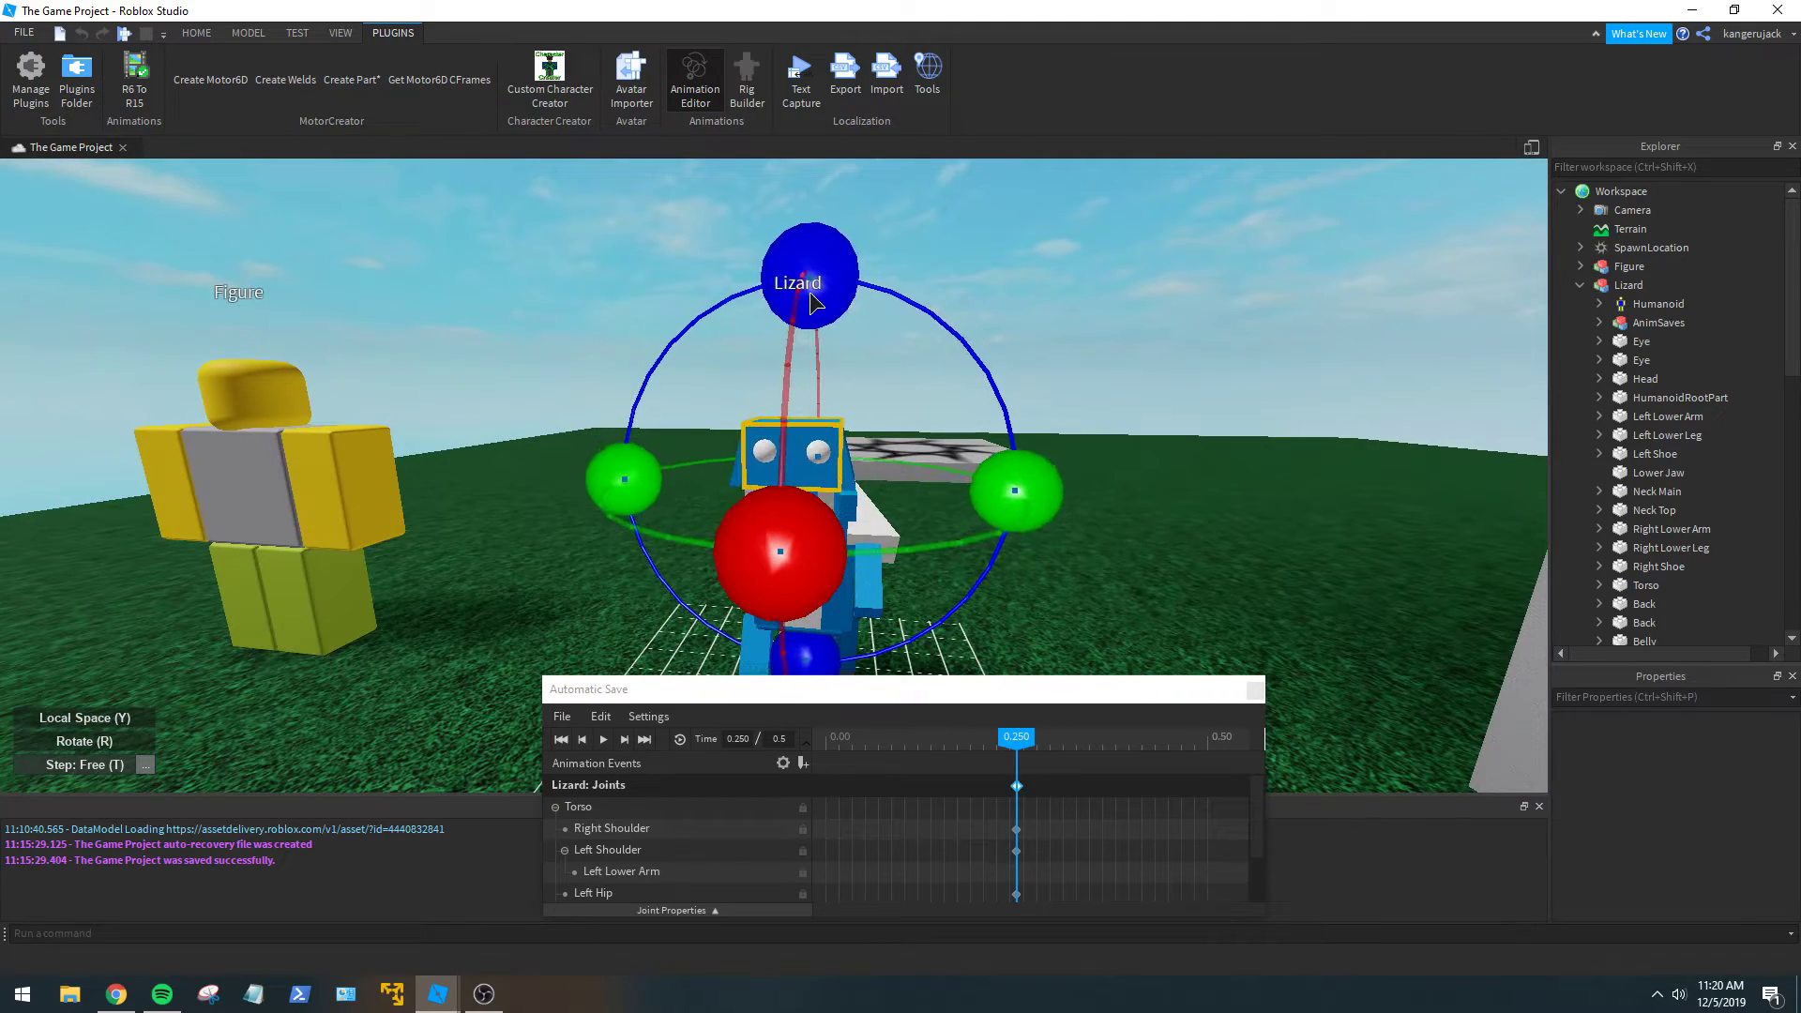
key("w")
right_click_drag(876, 315, 876, 315)
key("s")
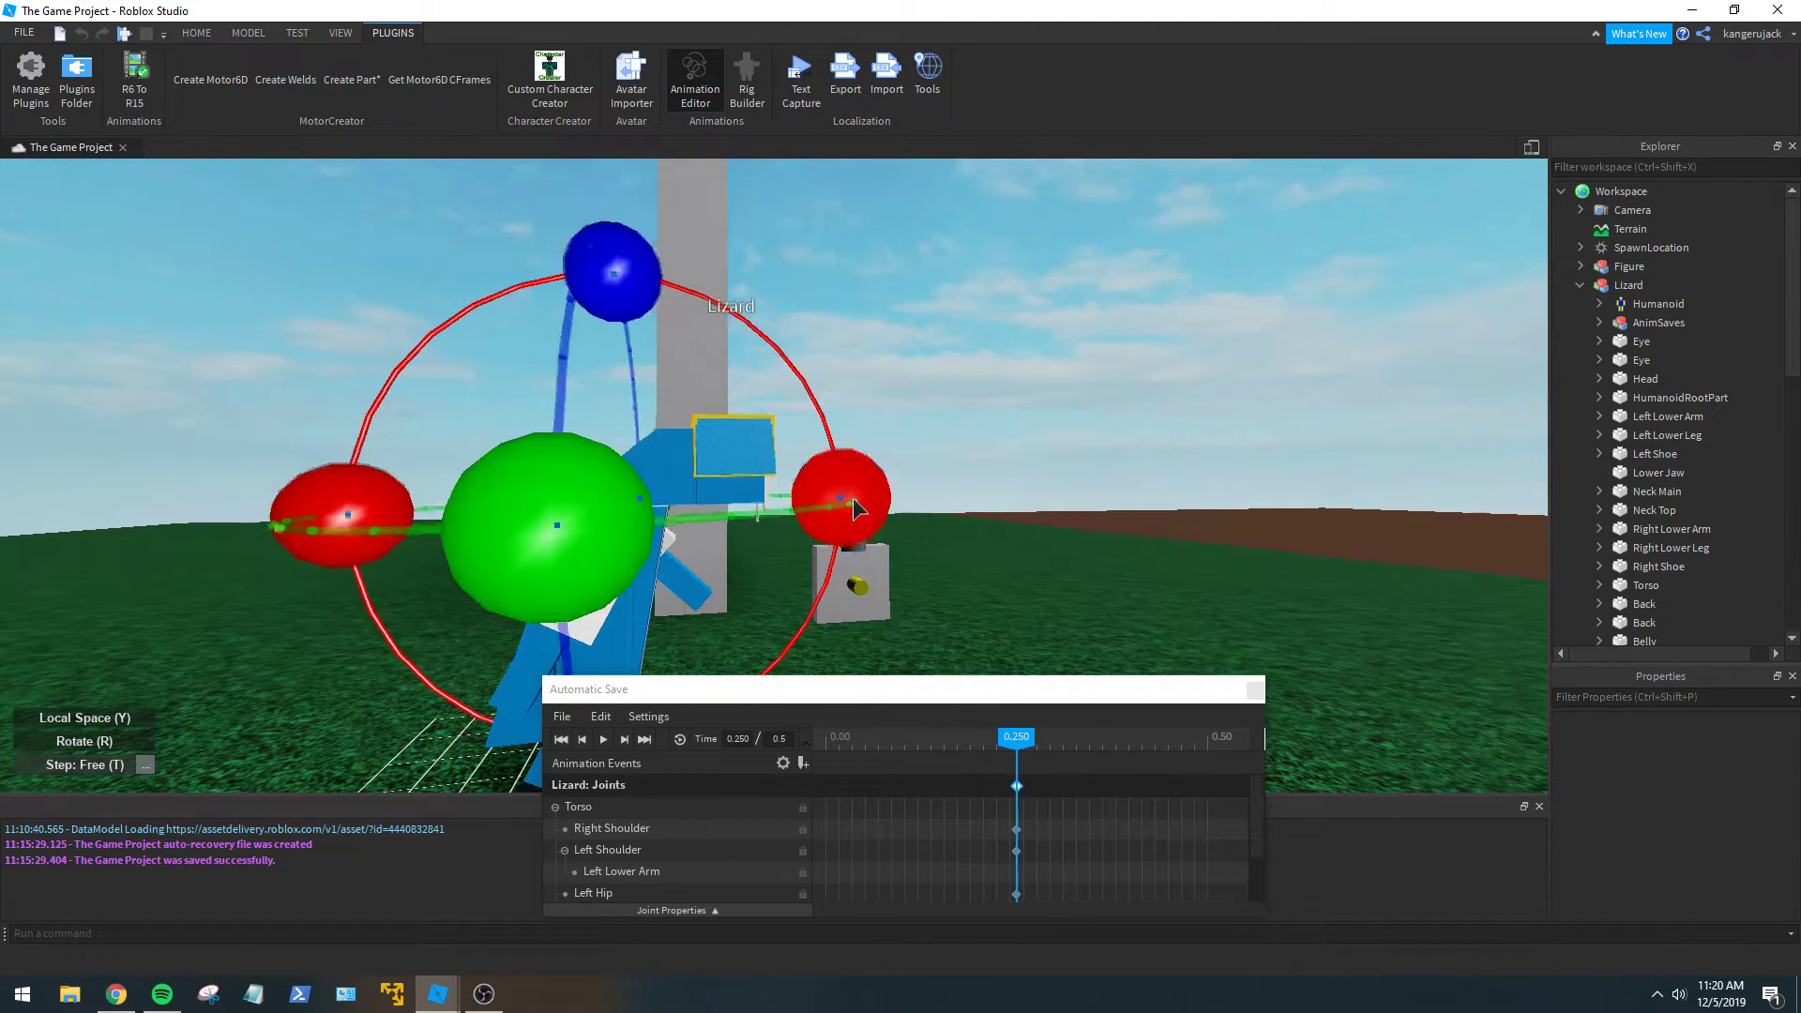
scroll(868, 516, "up", 3)
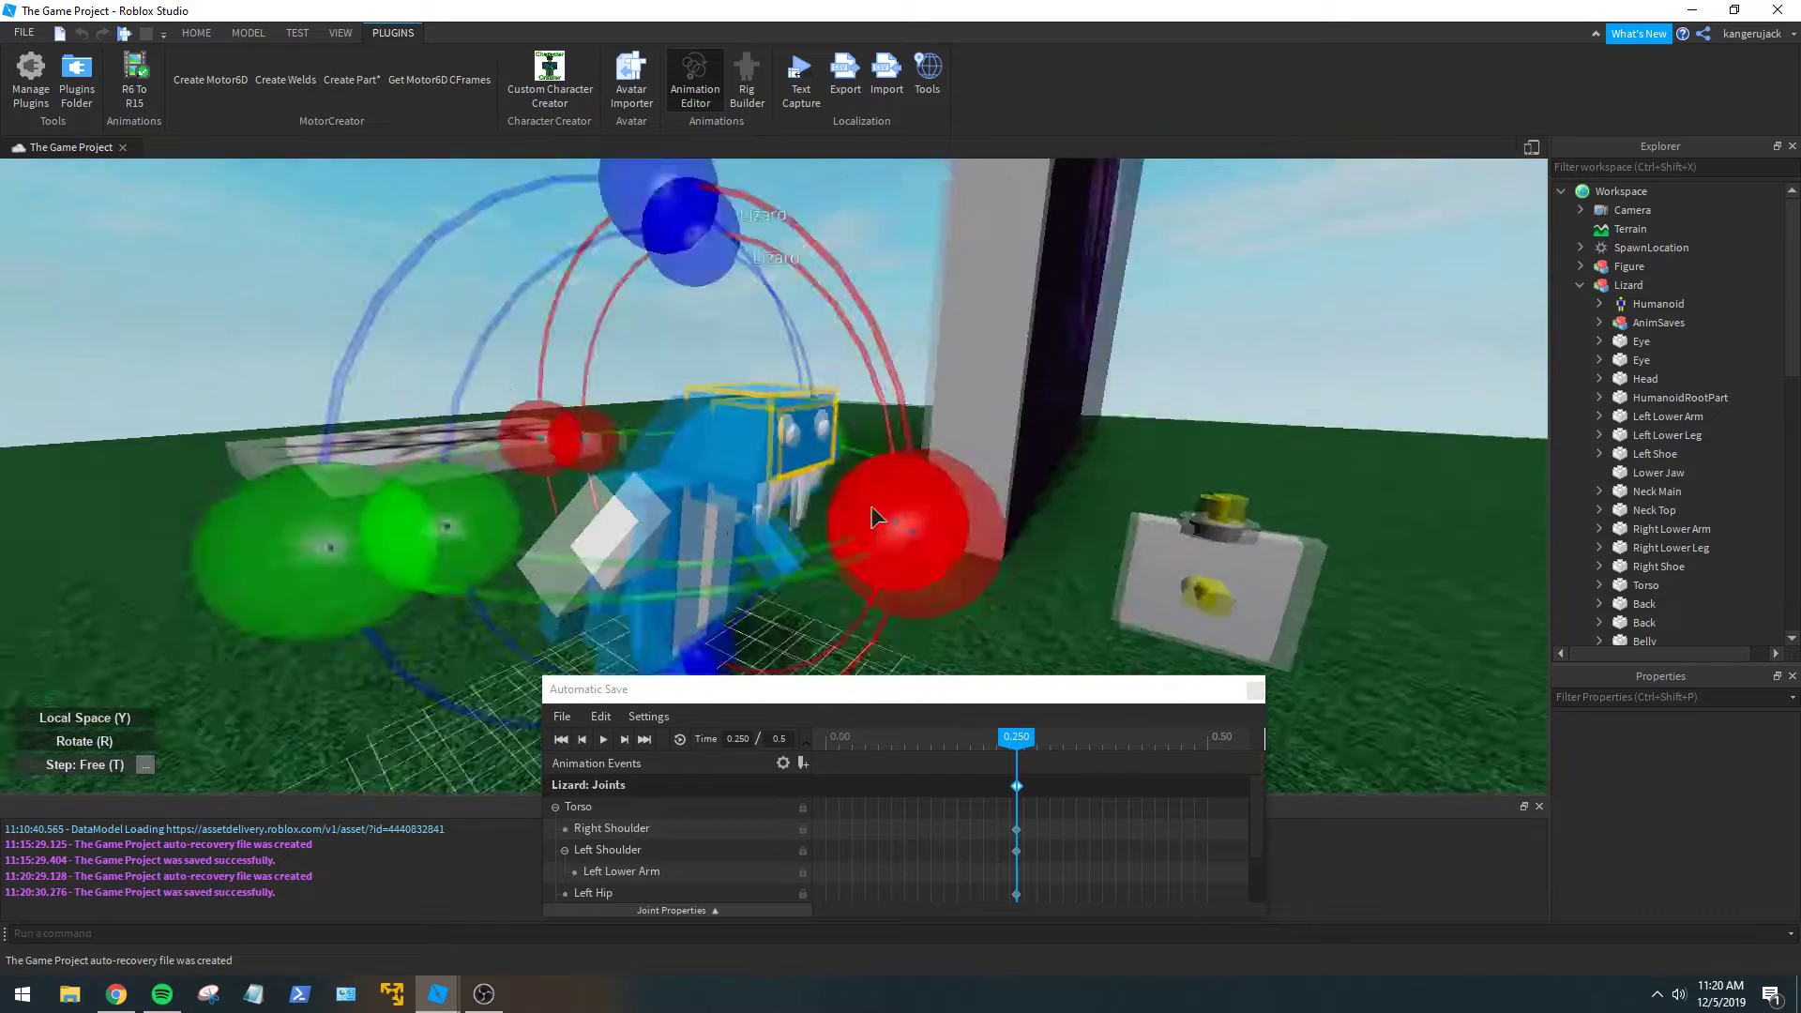
scroll(872, 517, "down", 3)
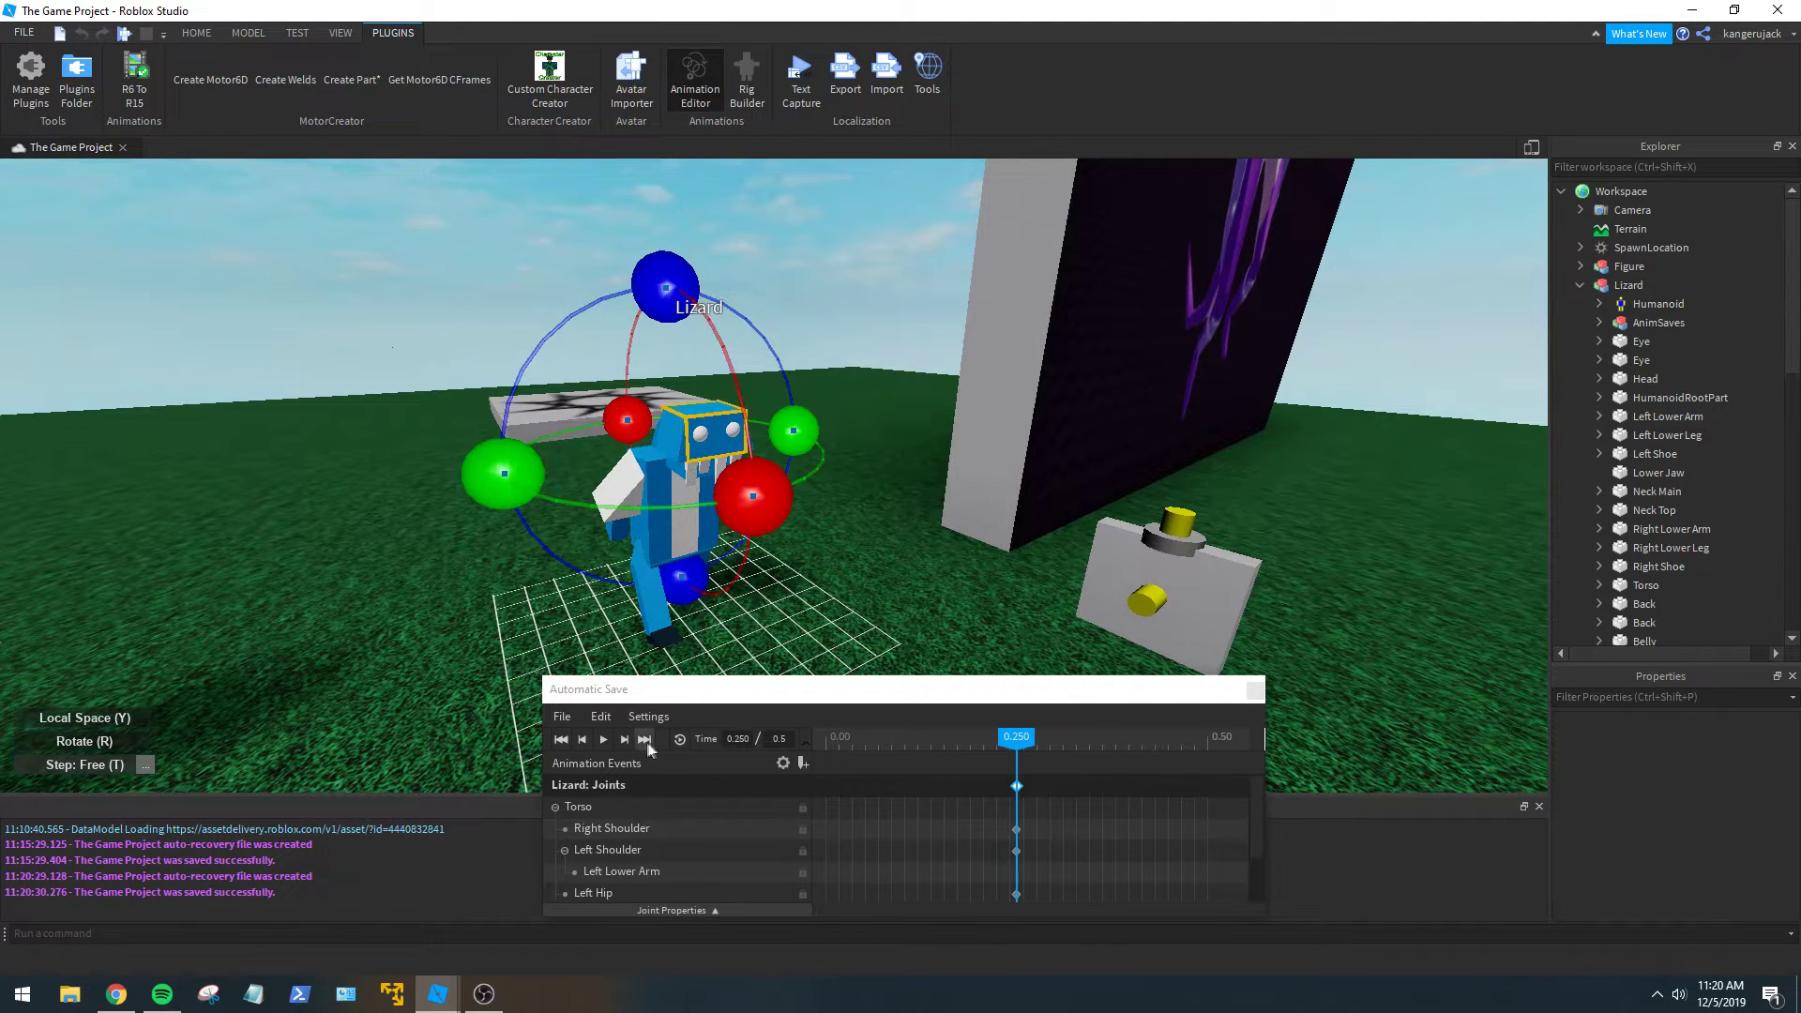
Play the animation and return the playhead to 0.000.
left_click(603, 739)
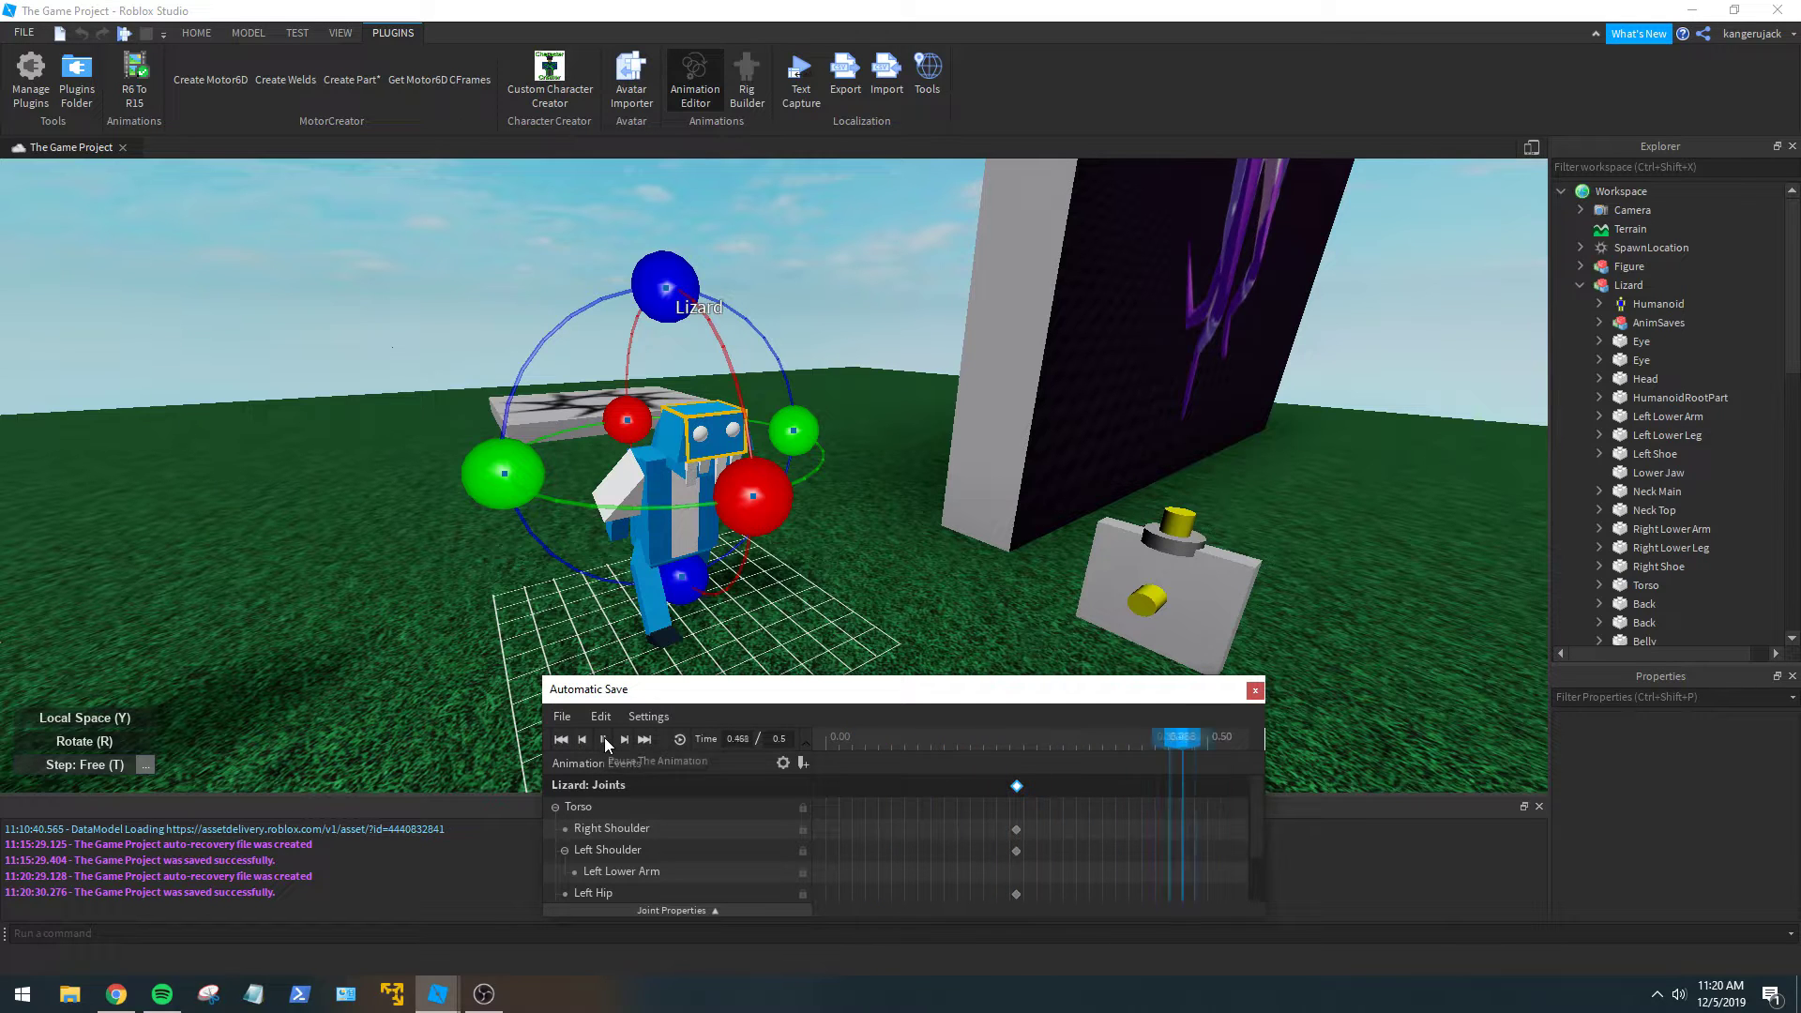
left_click(824, 745)
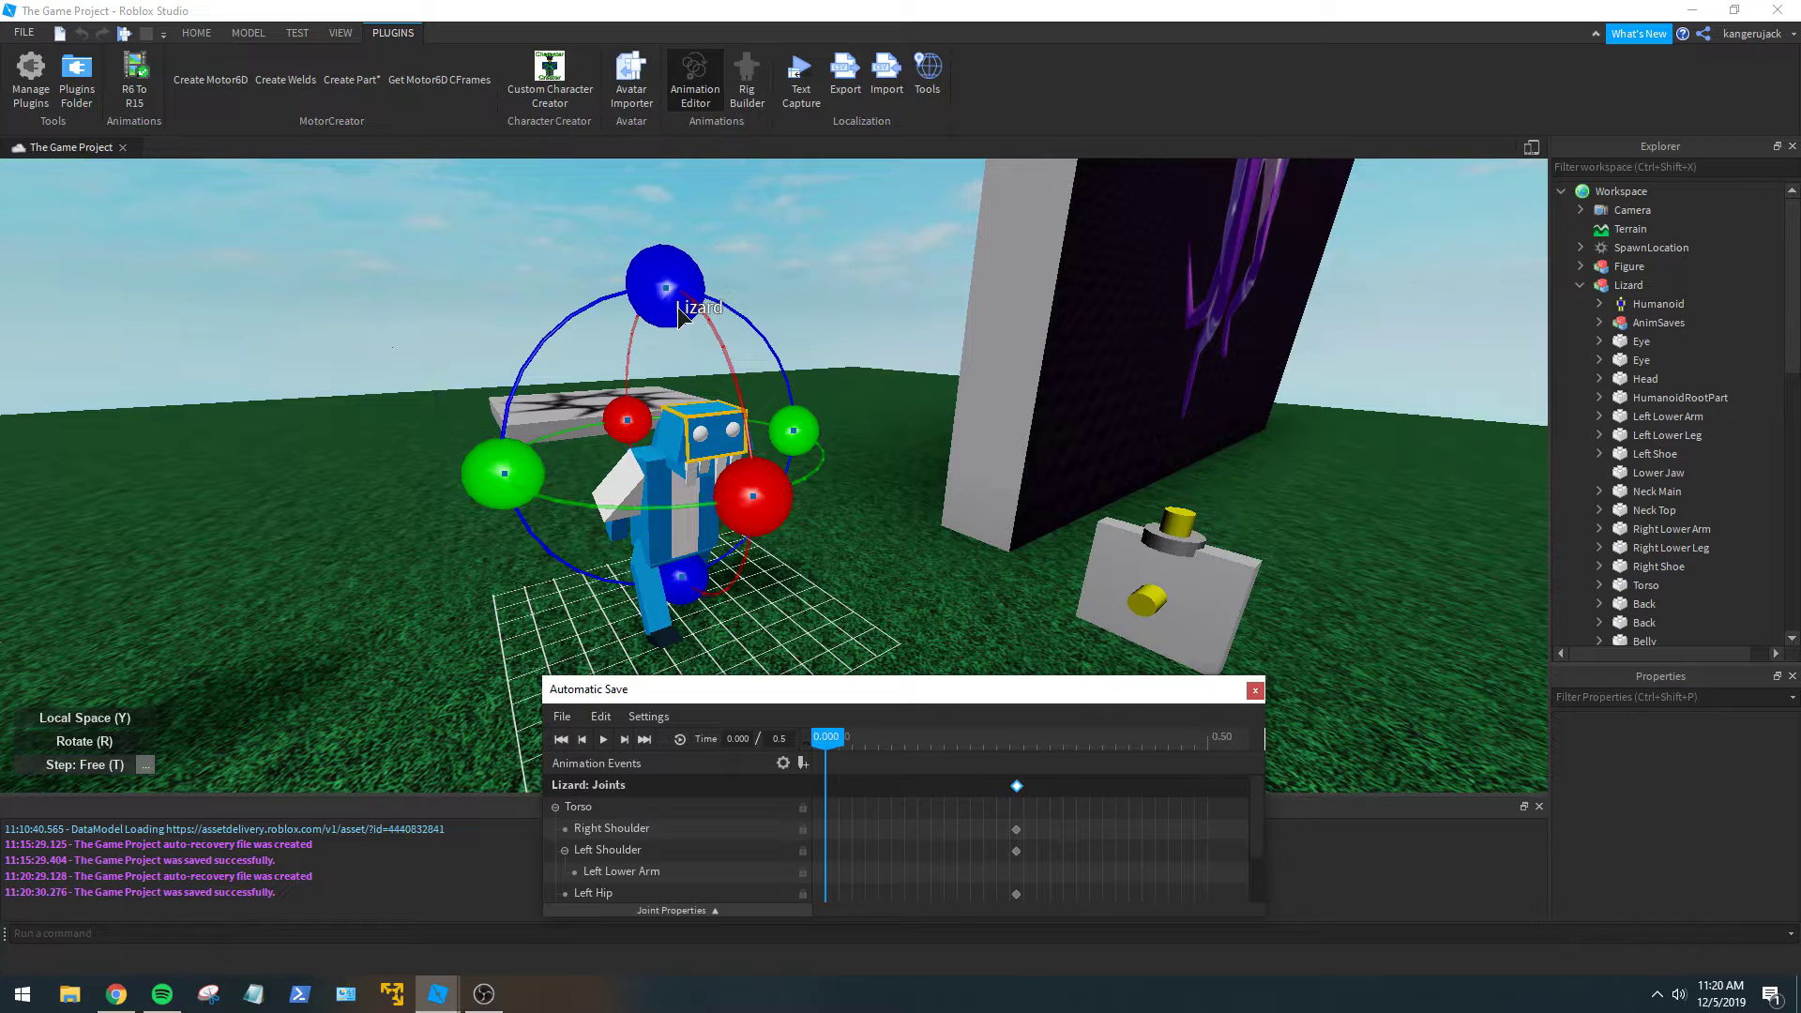
right_click_drag(955, 472, 930, 547)
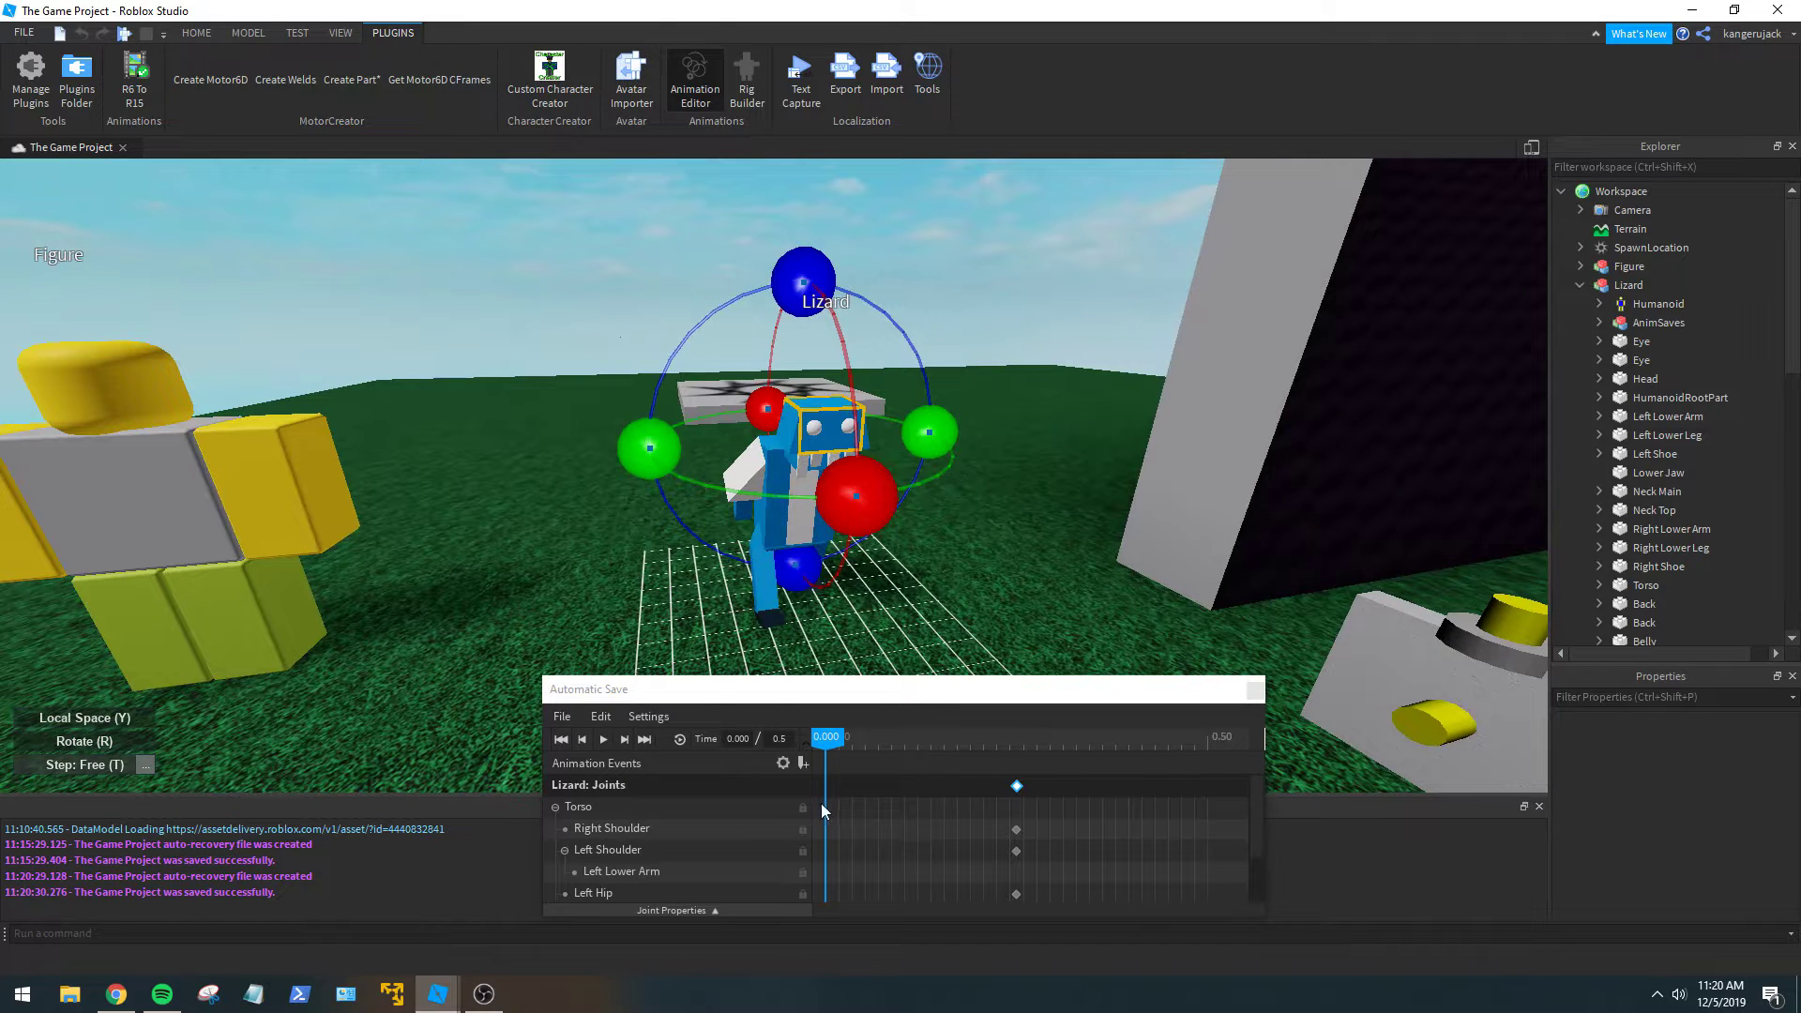
left_click(778, 804)
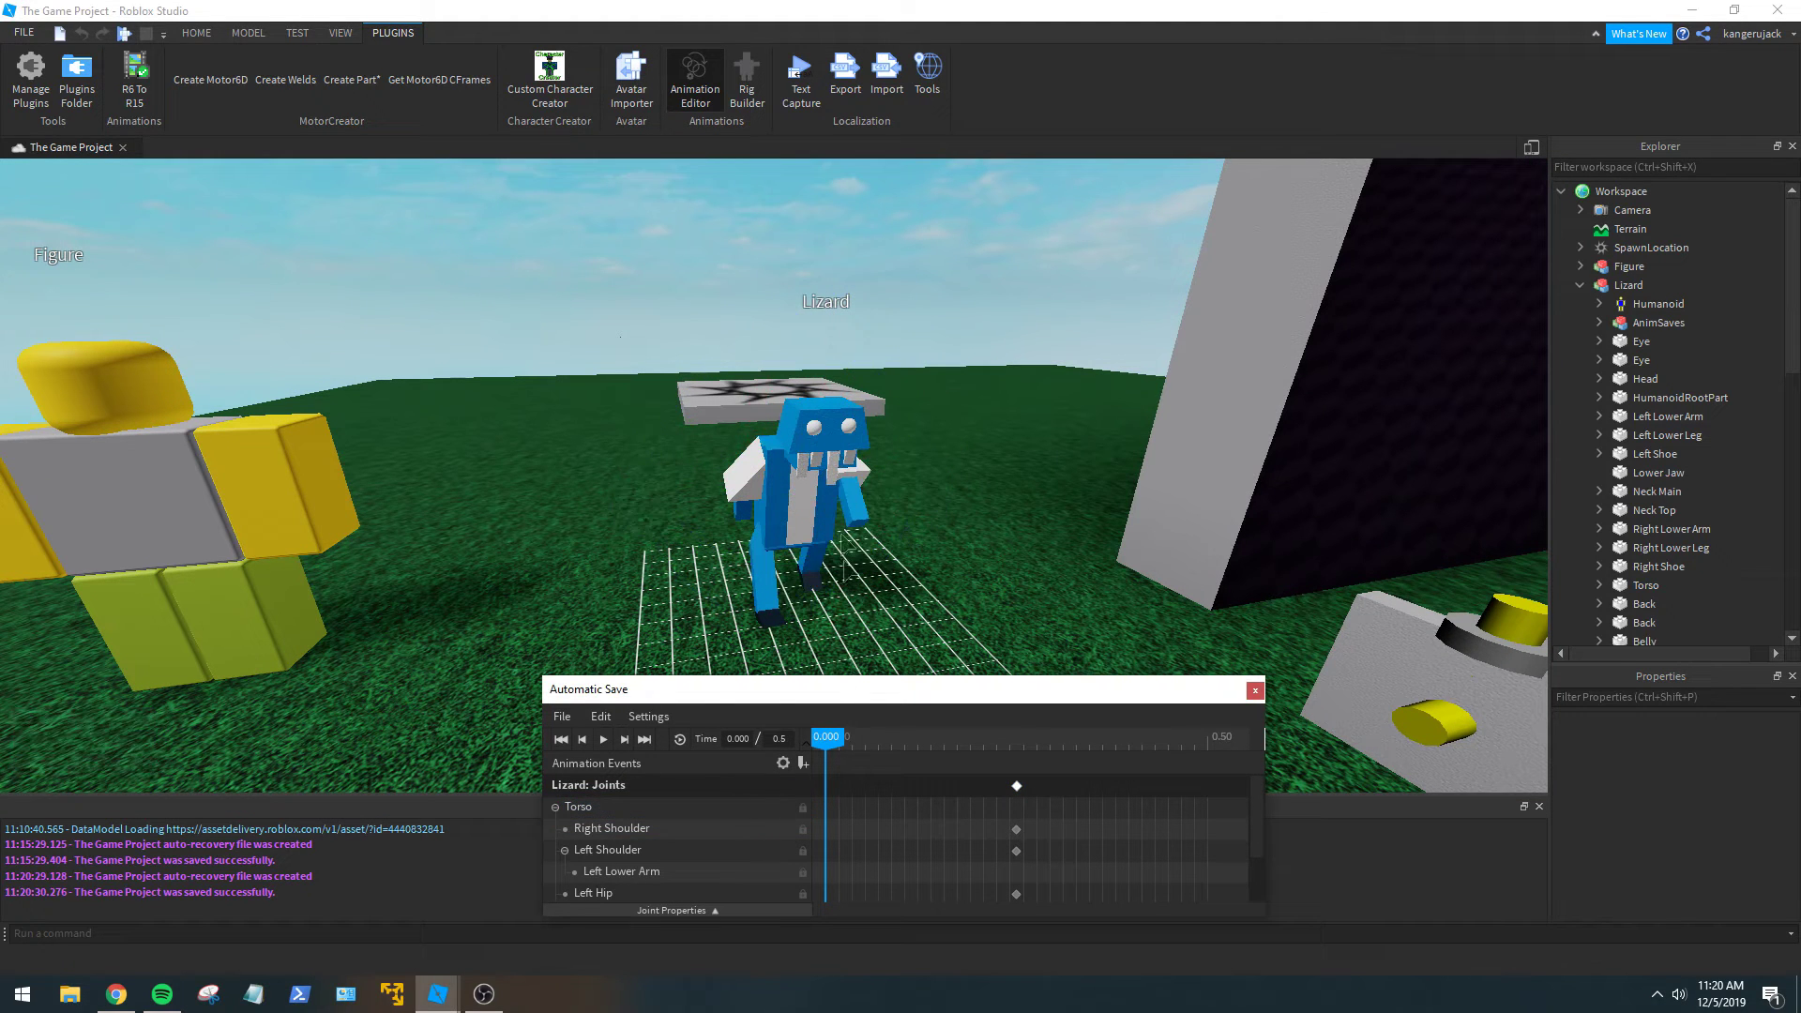
Key the head and right shoulder at 0.000 in their neutral pose with tiny rotations.
left_click(821, 441)
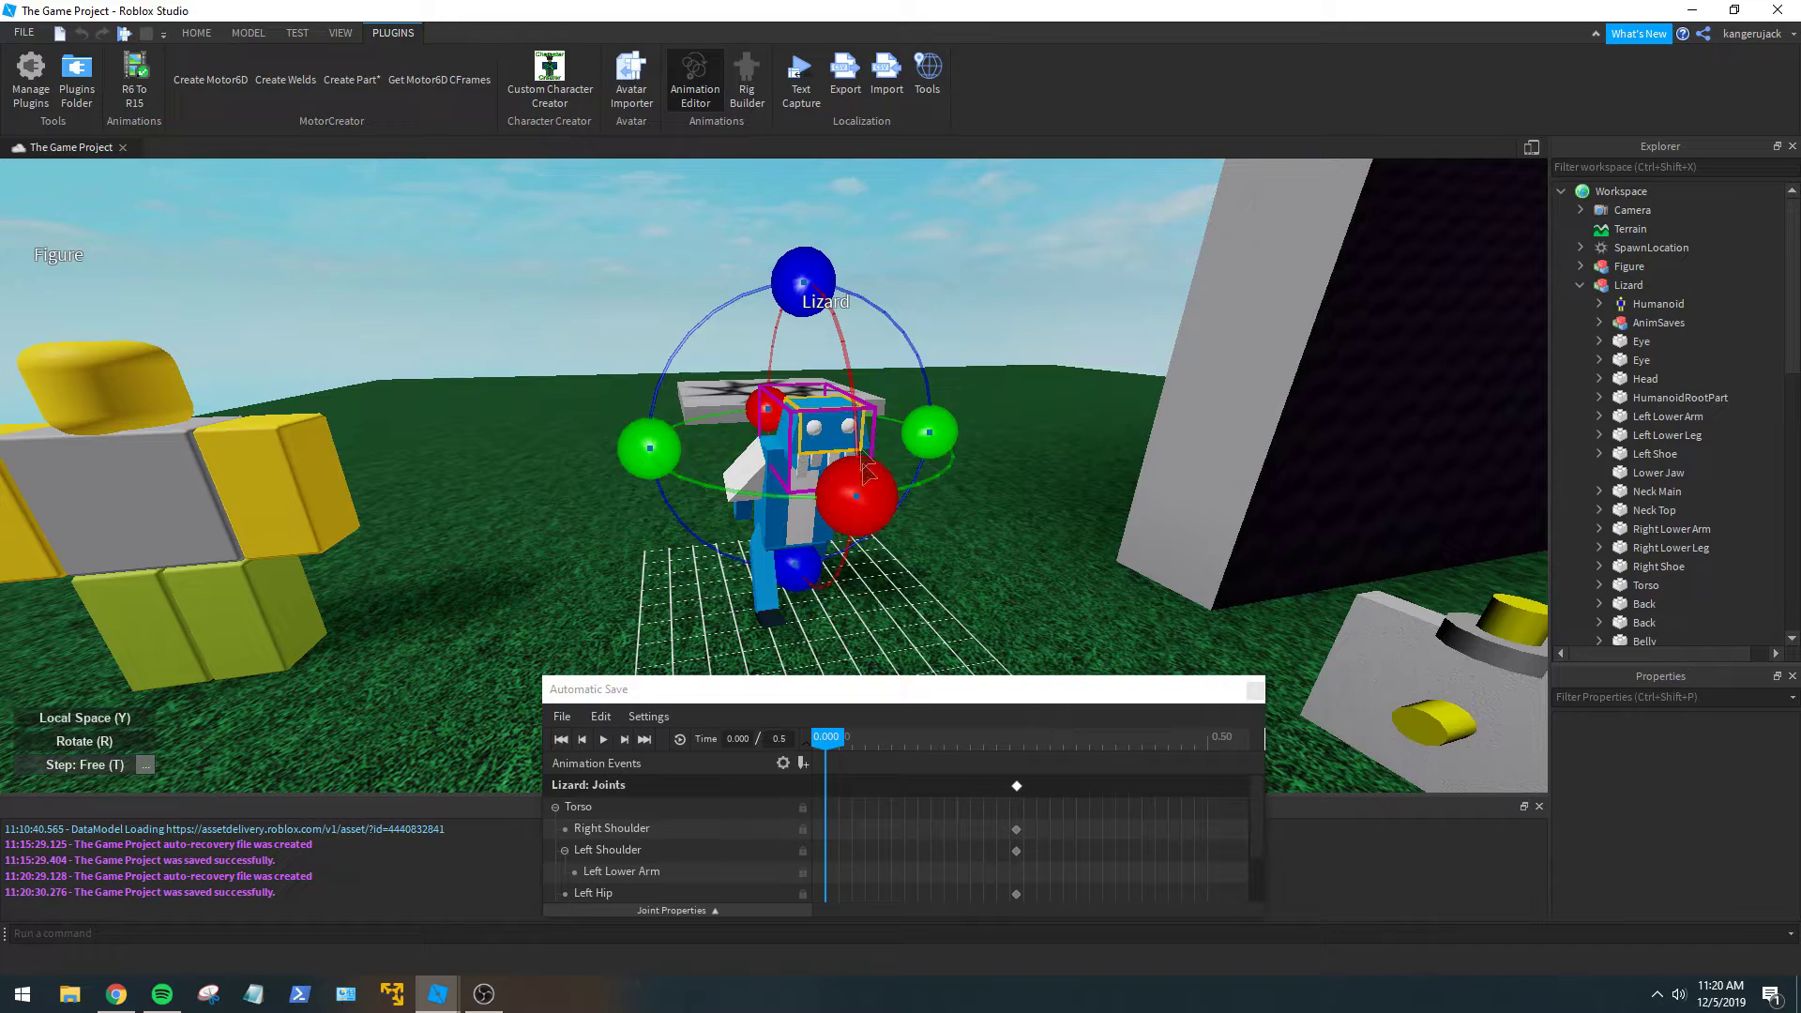
right_click_drag(865, 469, 799, 515)
scroll(820, 530, "up", 3)
left_click(692, 493)
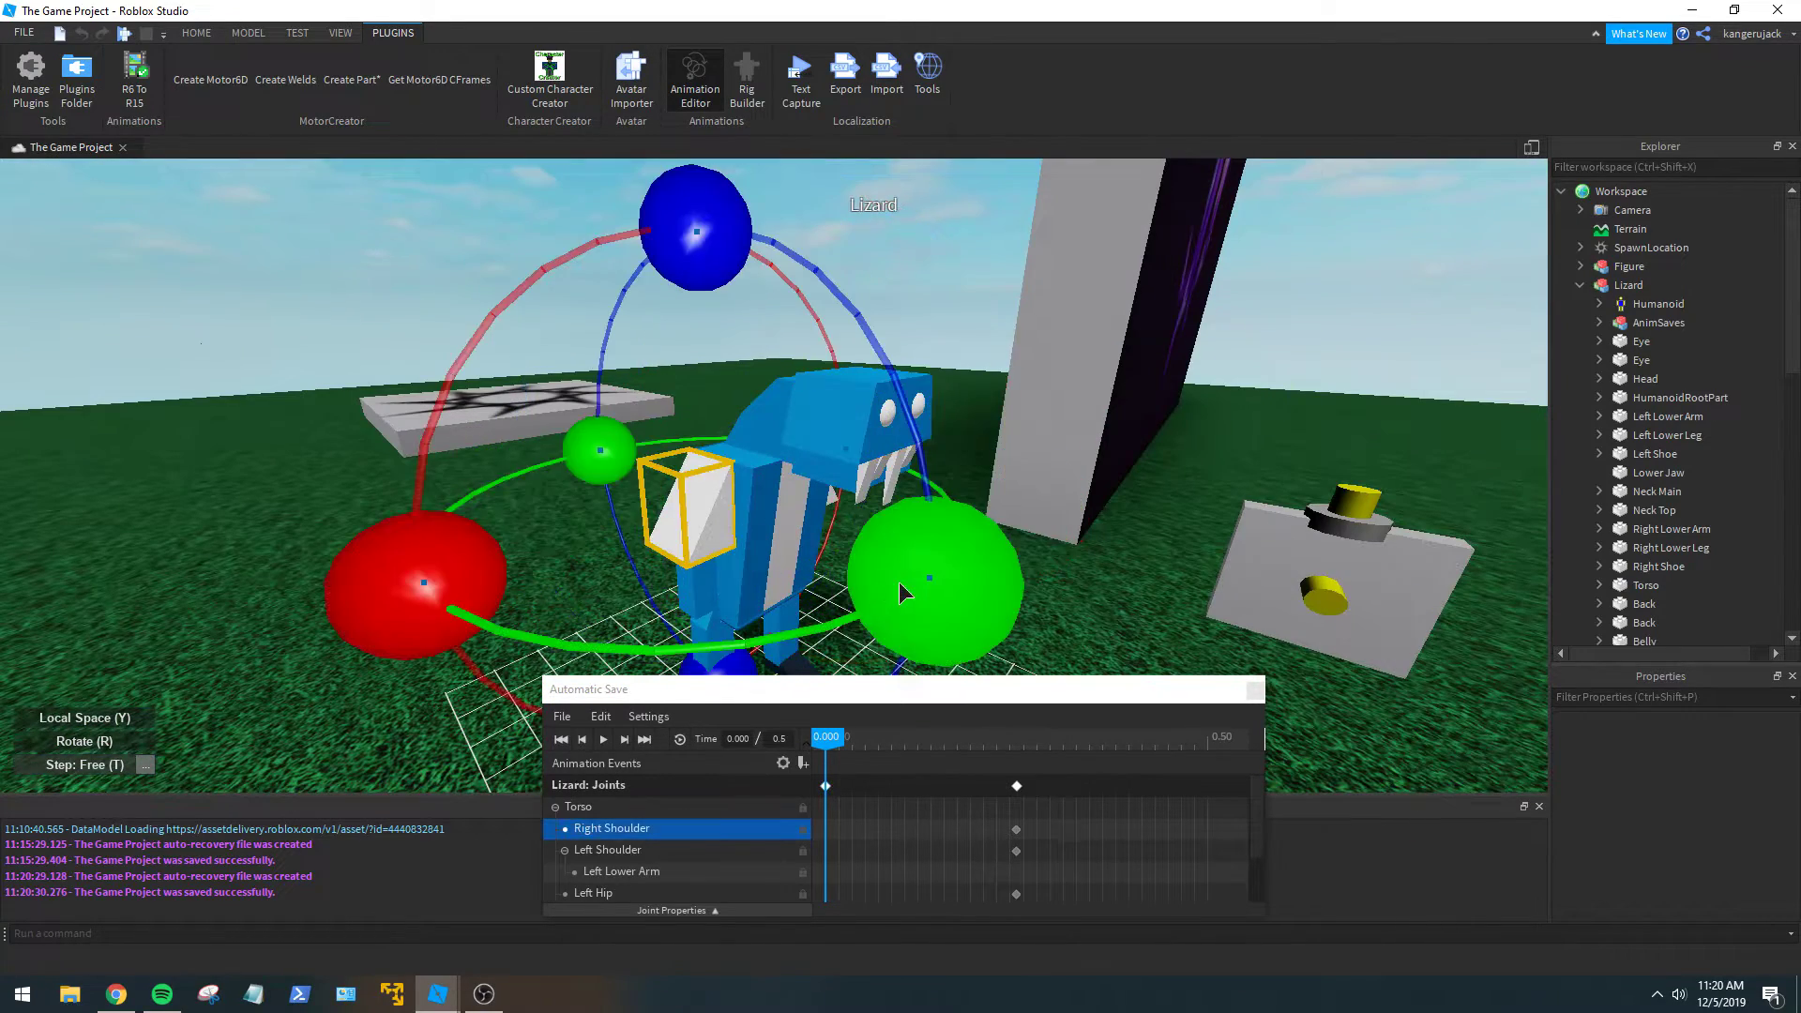
left_click_drag(902, 582, 904, 582)
Key the left shoulder at 0.000 in its neutral pose with a tiny rotation.
right_click_drag(921, 565, 1059, 546)
left_click(977, 436)
right_click_drag(1011, 450, 1011, 450)
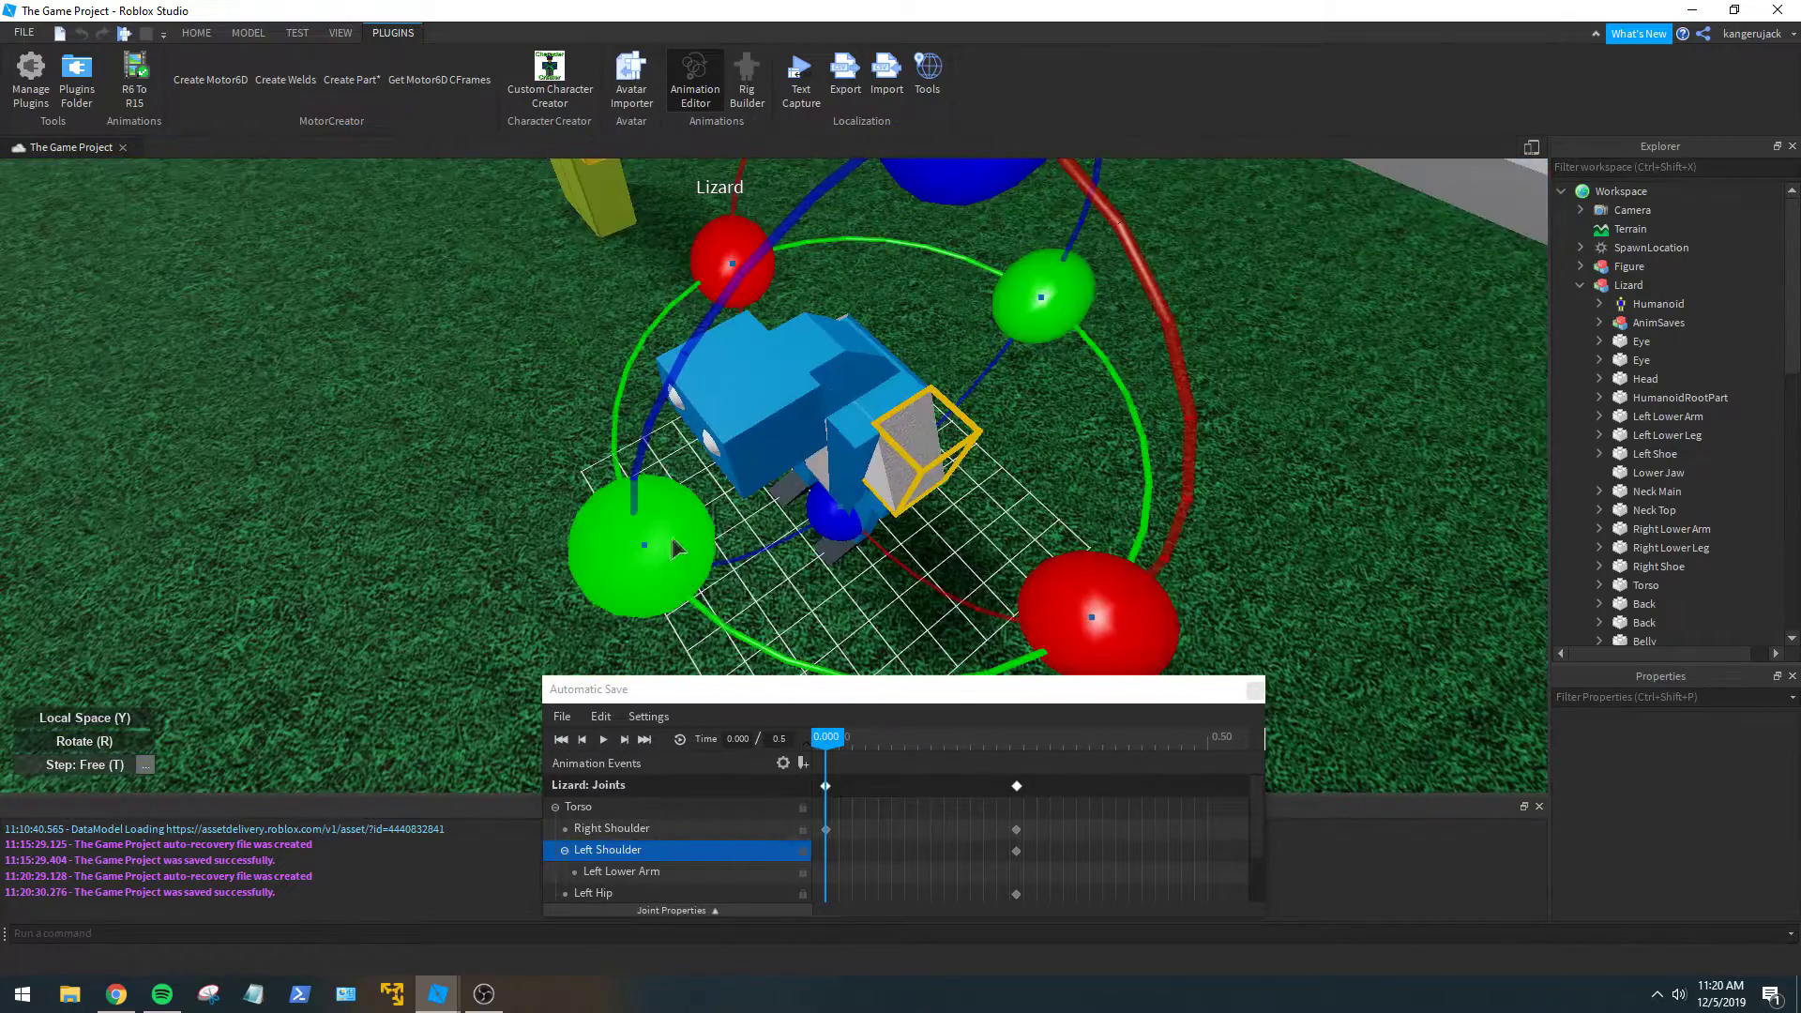
left_click_drag(672, 536, 674, 550)
Key the right hip at 0.000 with a slight rotation, keeping the right leg nearly vertical.
right_click_drag(667, 546, 821, 548)
scroll(888, 490, "down", 5)
right_click_drag(888, 490, 861, 365)
scroll(882, 431, "up", 4)
scroll(858, 181, "down", 3)
left_click_drag(821, 302, 806, 305)
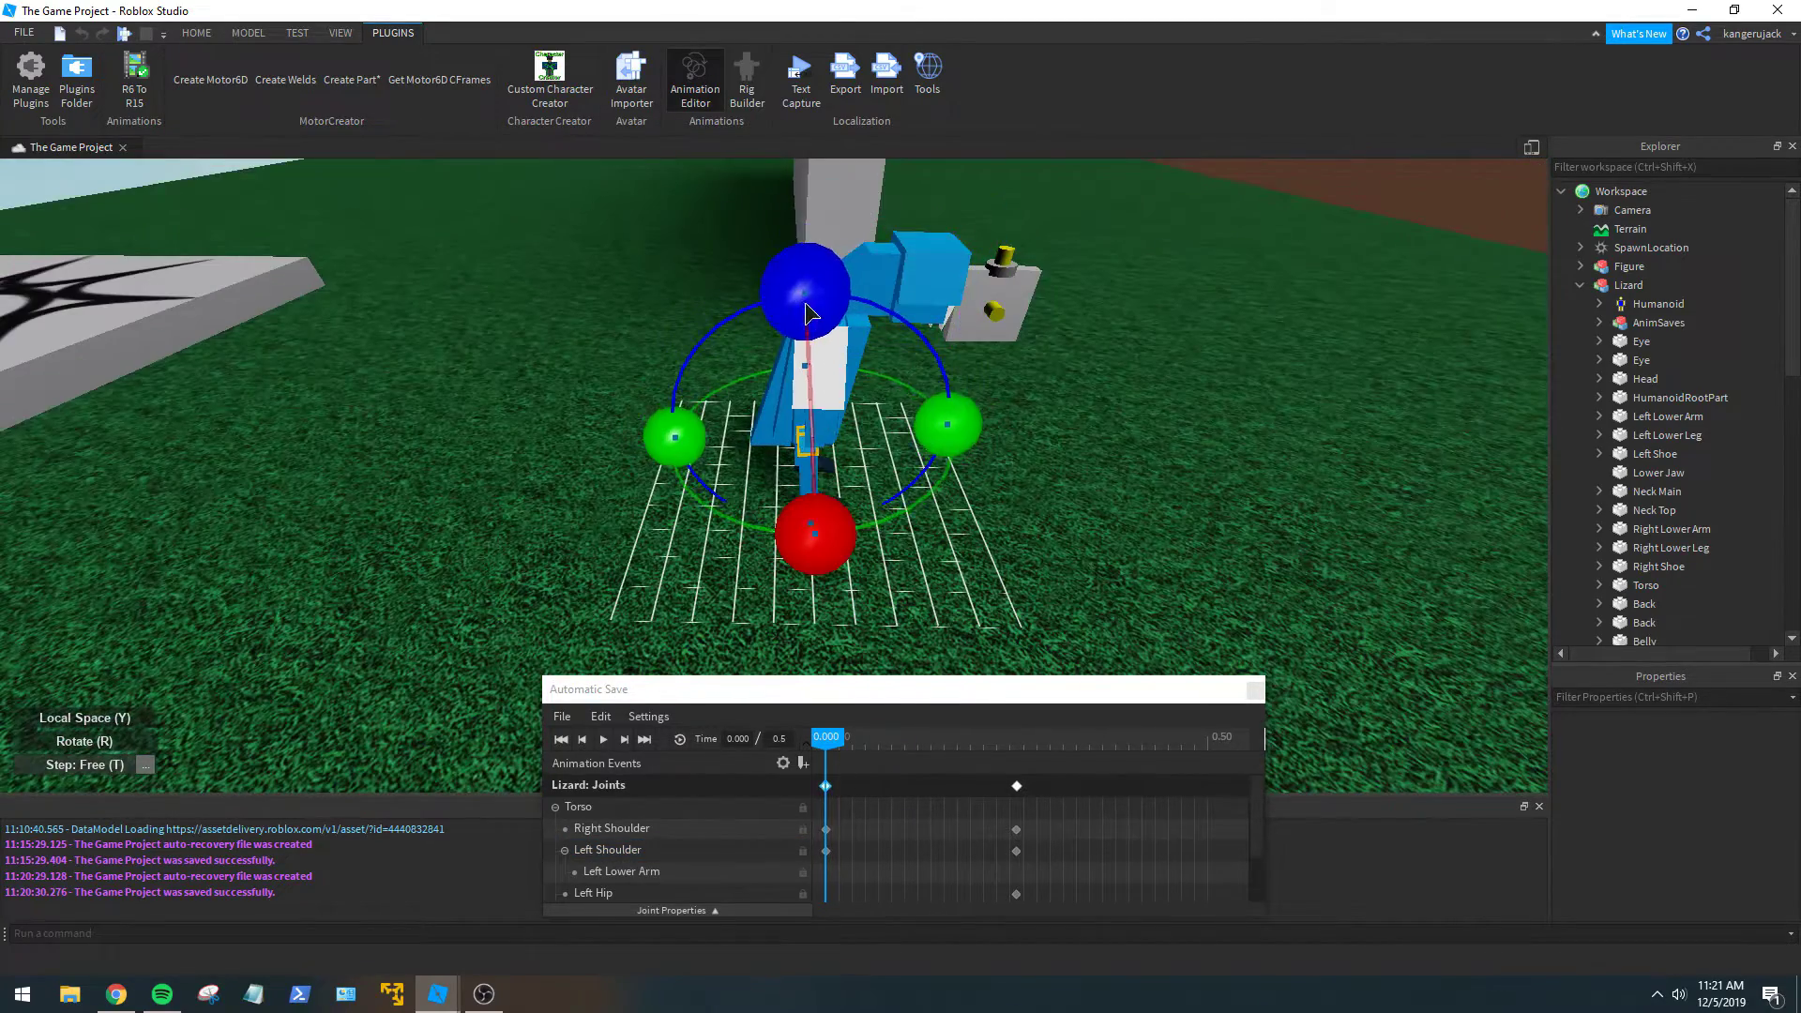
Key the left hip at 0.000 with a tiny rotation, keeping the left leg nearly vertical.
scroll(899, 336, "up", 3)
right_click_drag(899, 335, 897, 335)
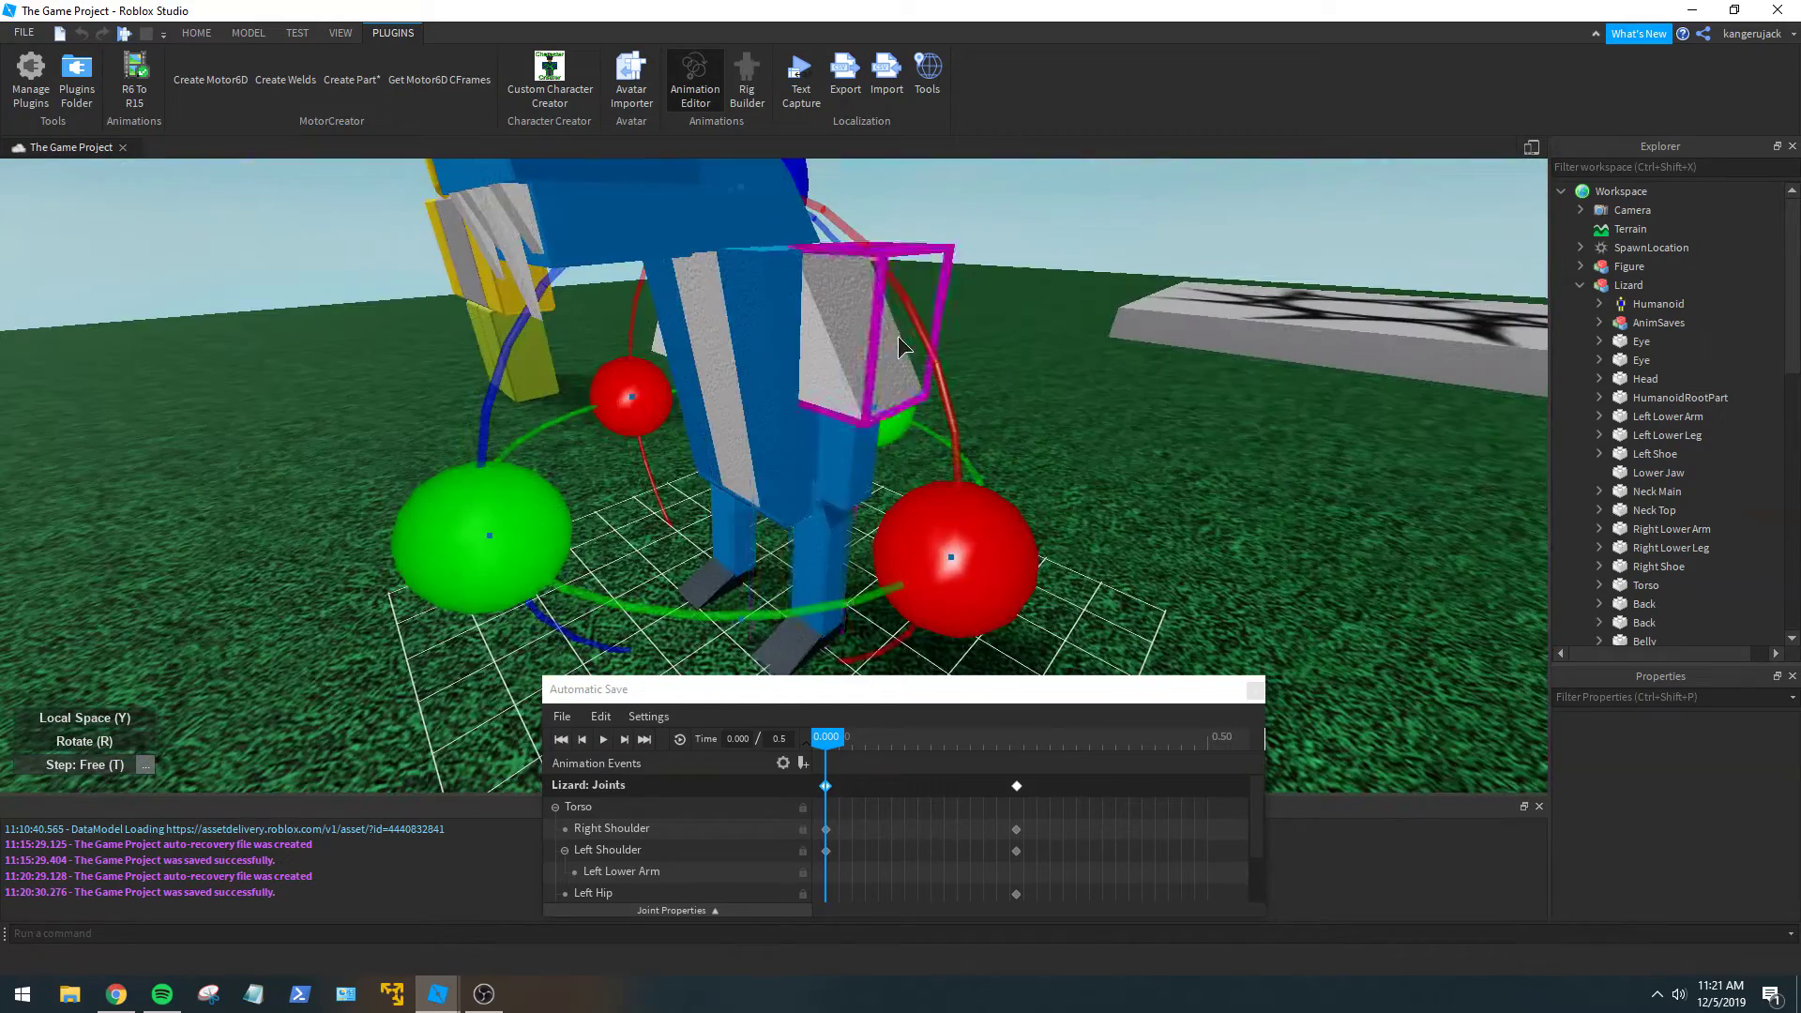
left_click(835, 527)
scroll(855, 401, "down", 4)
left_click_drag(819, 328, 820, 325)
scroll(883, 408, "up", 4)
right_click_drag(884, 408, 886, 413)
scroll(886, 412, "down", 3)
scroll(911, 534, "up", 4)
scroll(912, 536, "down", 5)
right_click_drag(911, 534, 913, 538)
scroll(913, 537, "up", 5)
scroll(913, 537, "down", 4)
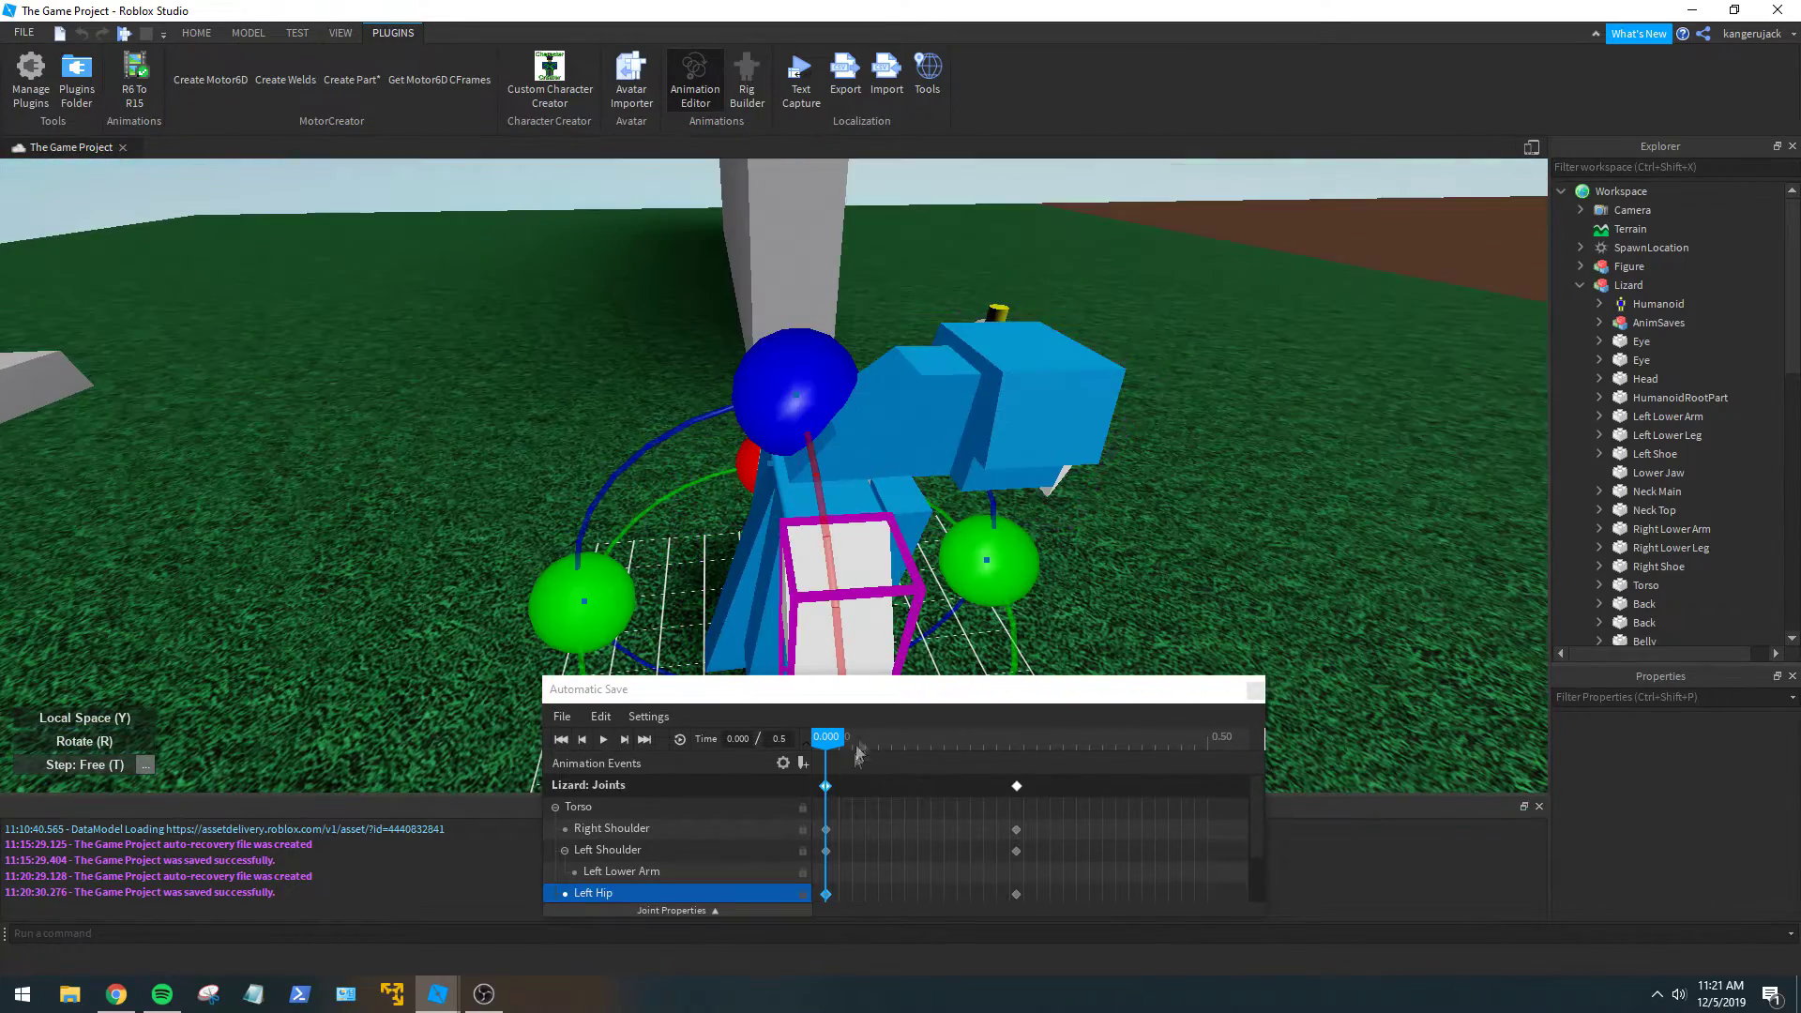
Play the animation and move the stride keyframe earlier, to about 0.15 on the timeline.
left_click(821, 514)
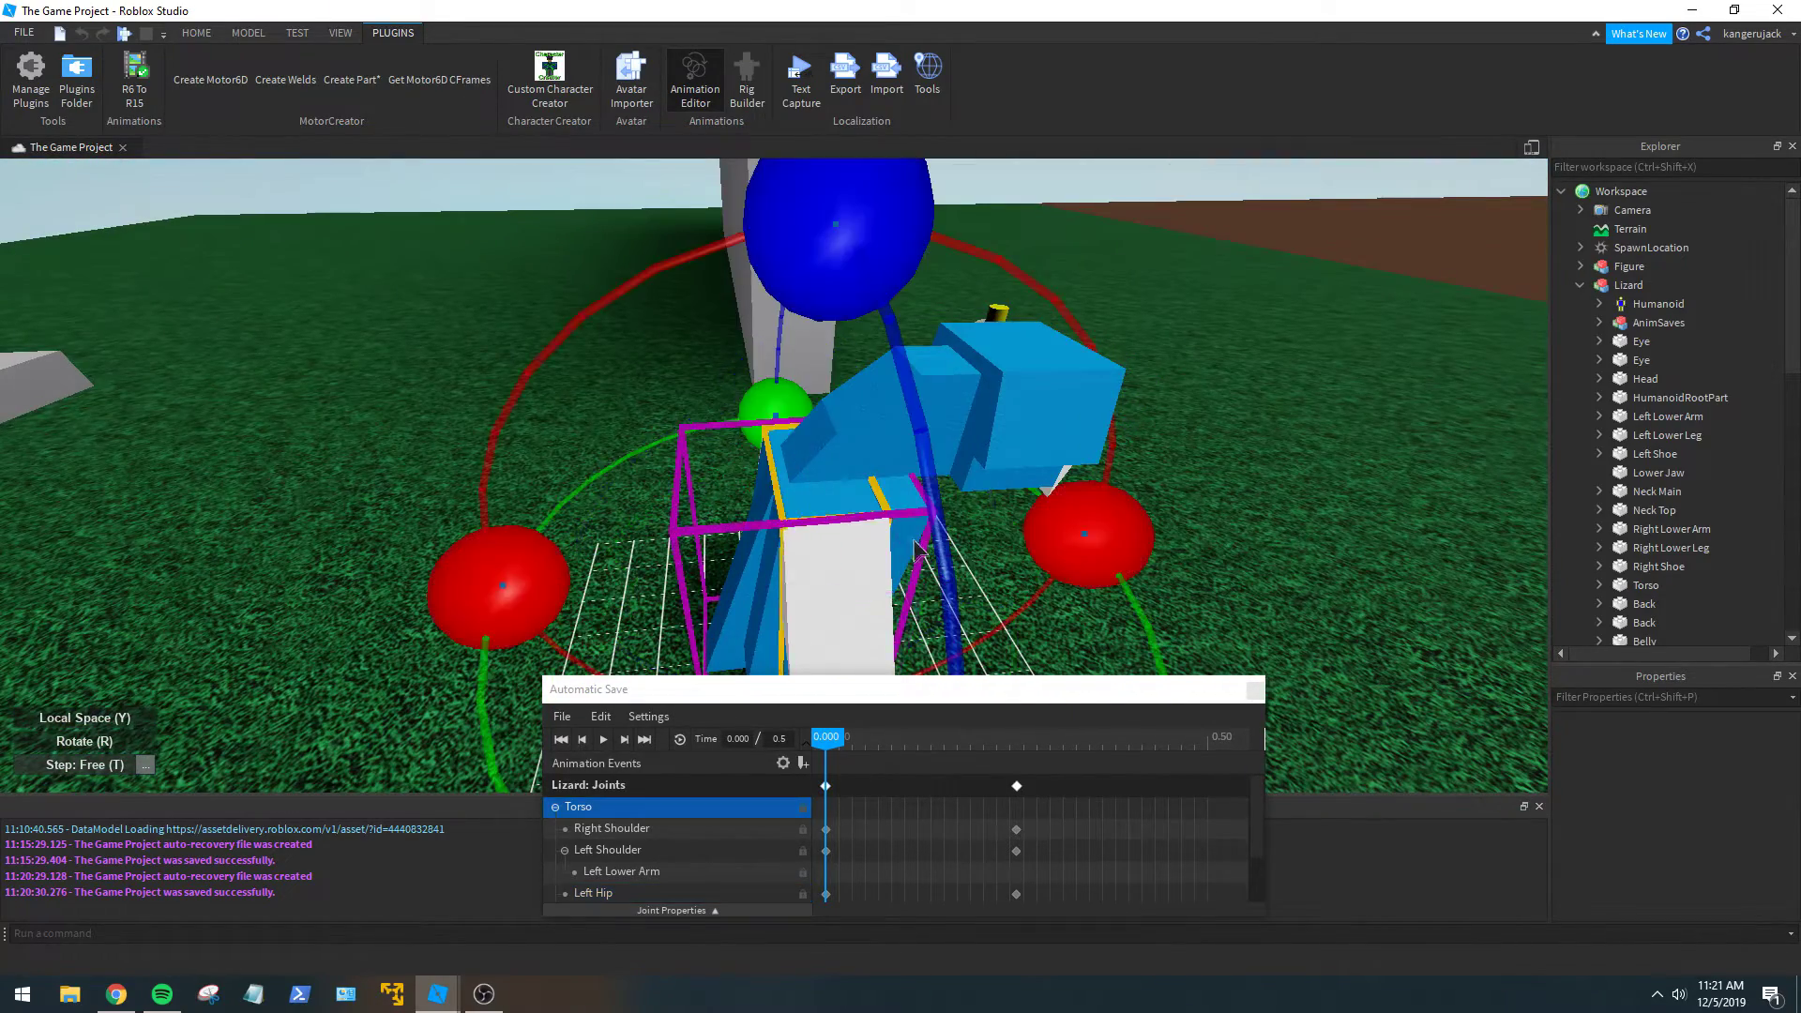
right_click_drag(912, 538, 912, 557)
scroll(913, 550, "down", 4)
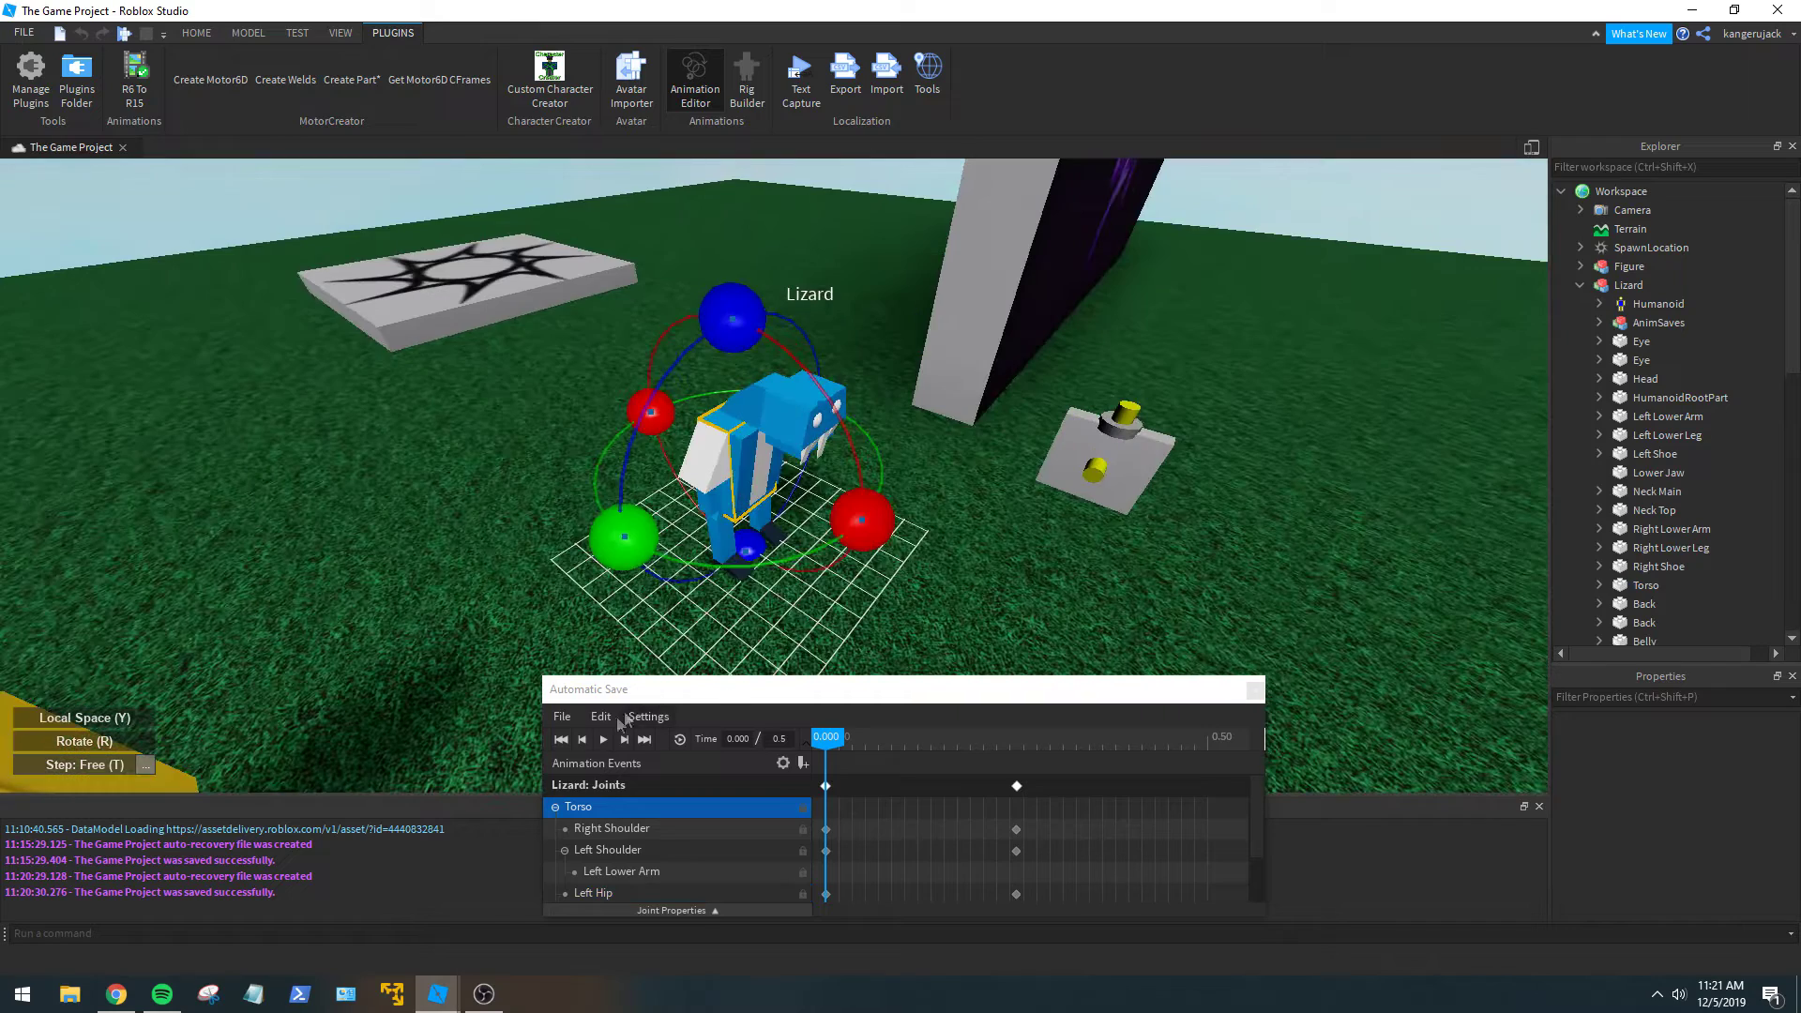
left_click(603, 739)
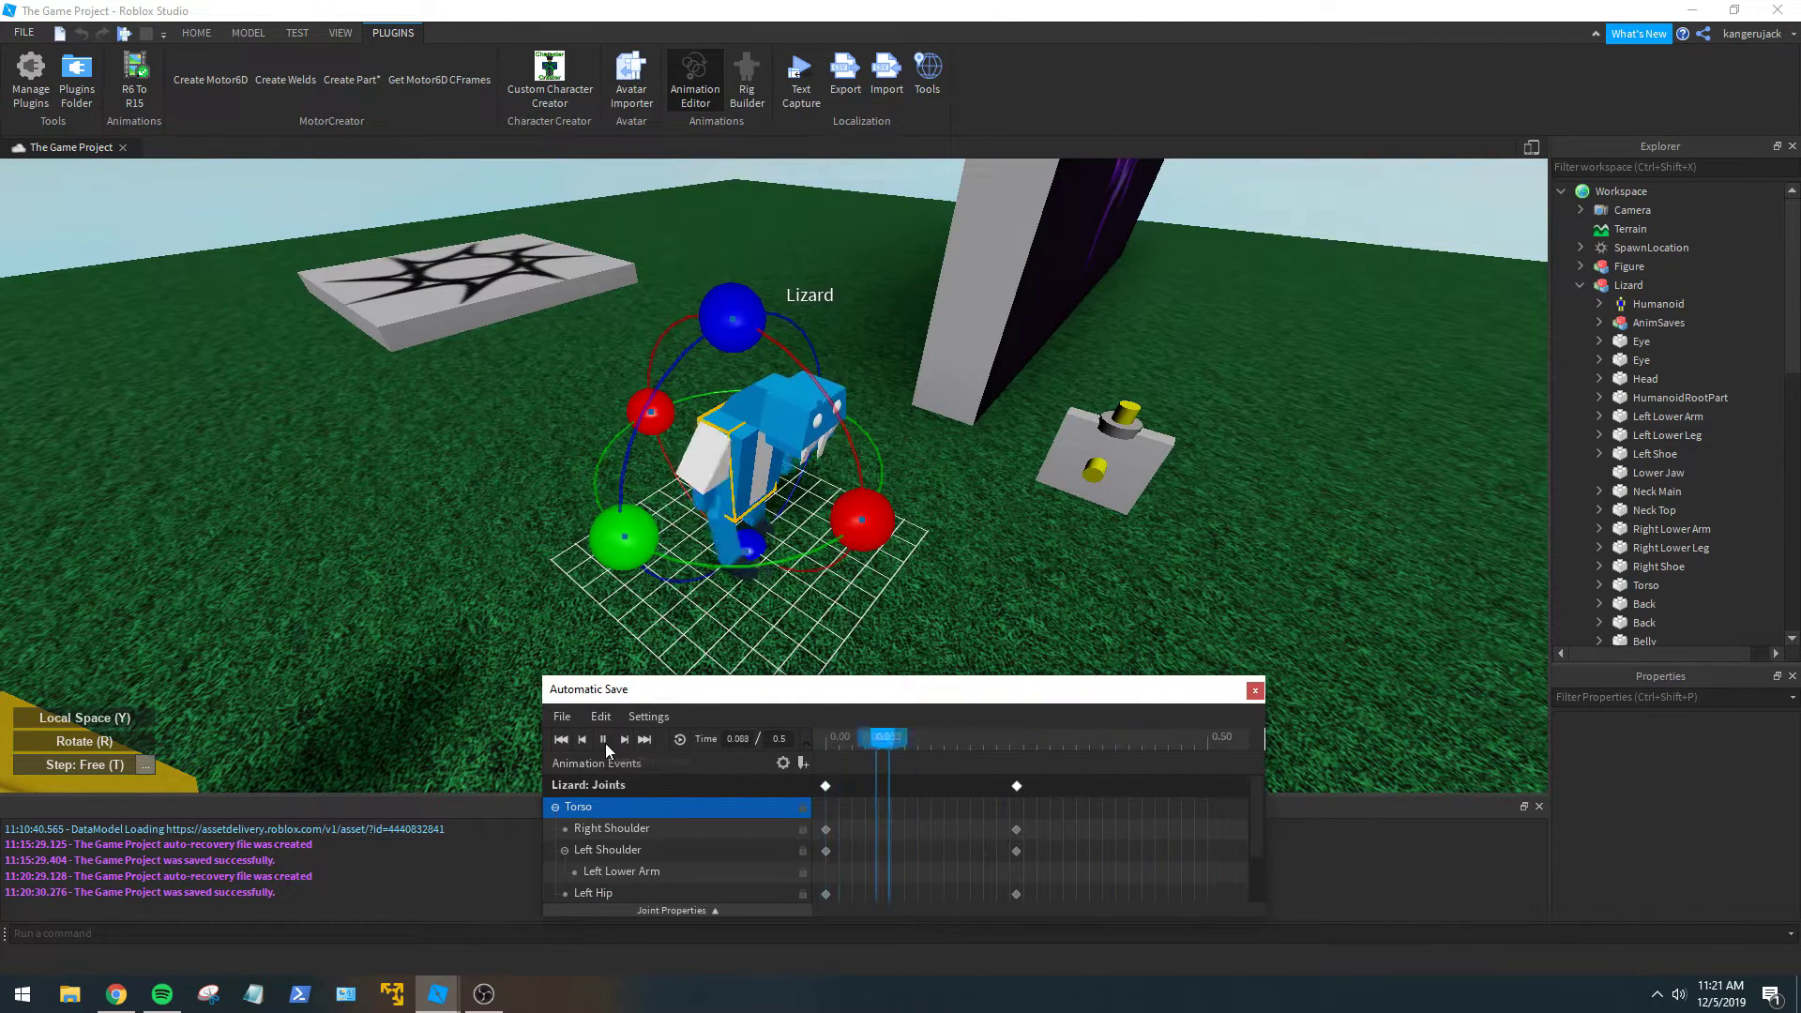
left_click(1015, 788)
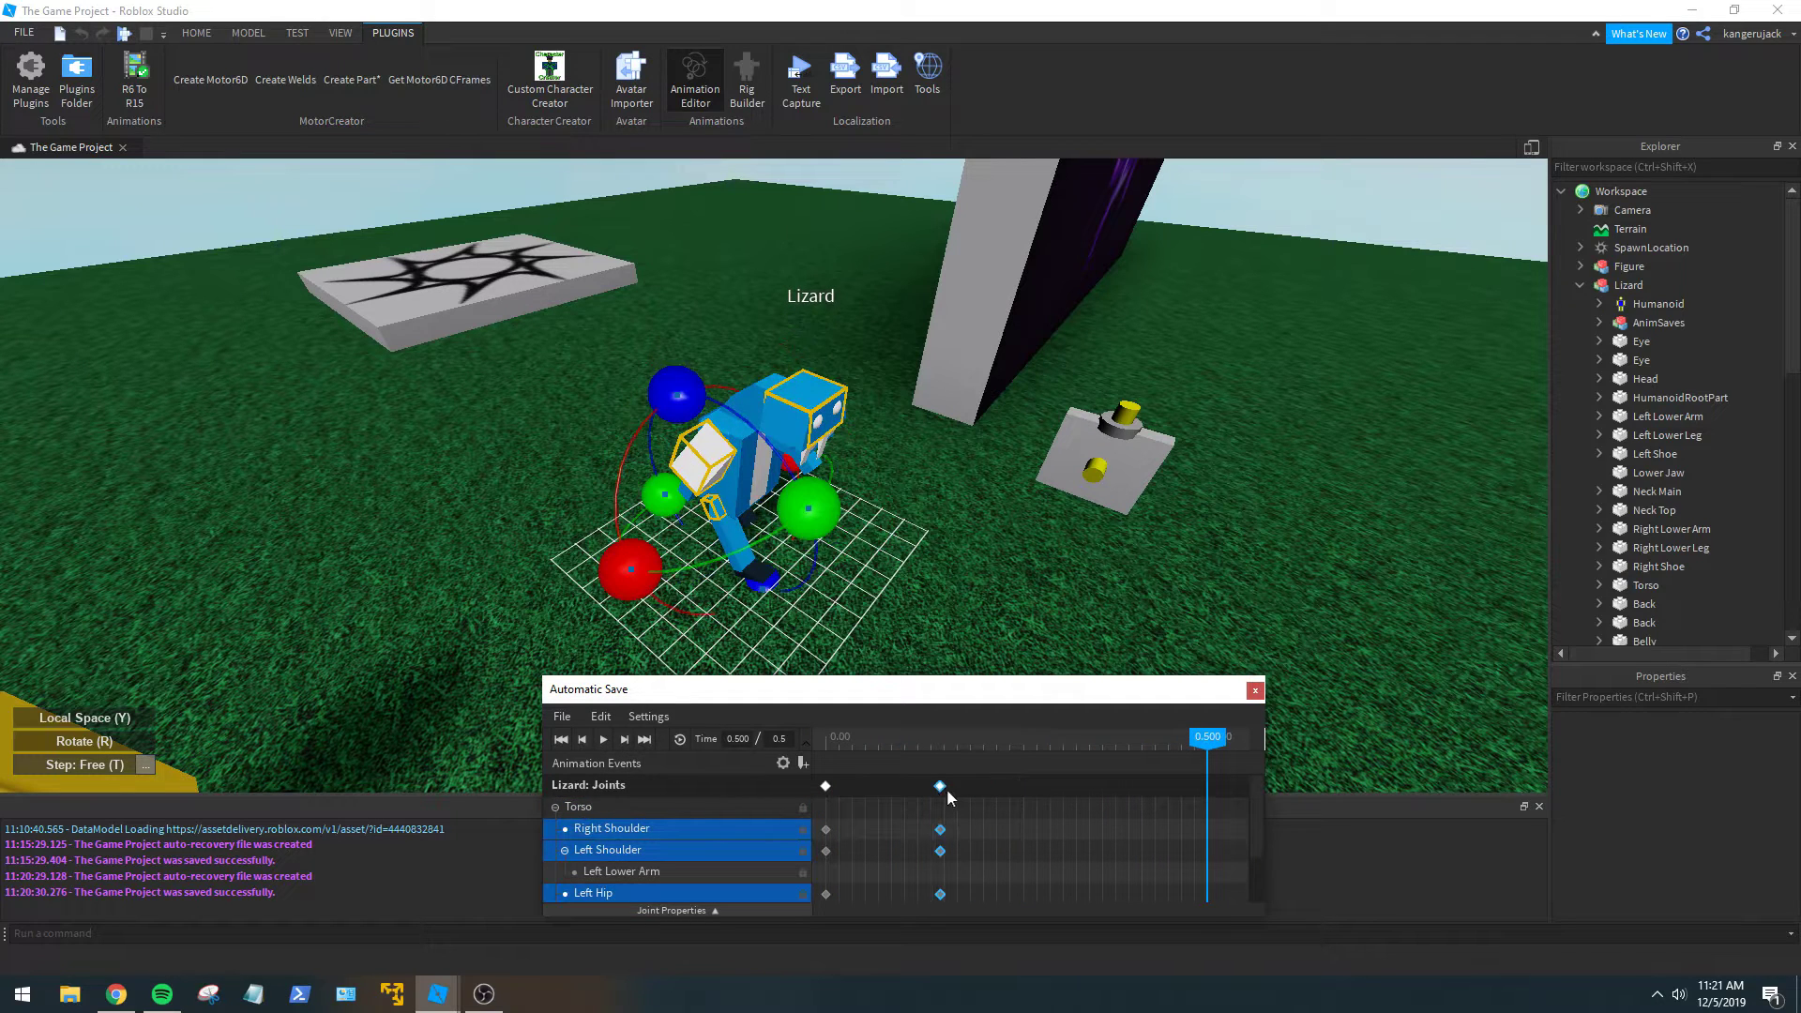
Set the playhead to 0.300 and key the right shoulder there with the arm swung forward.
left_click(980, 776)
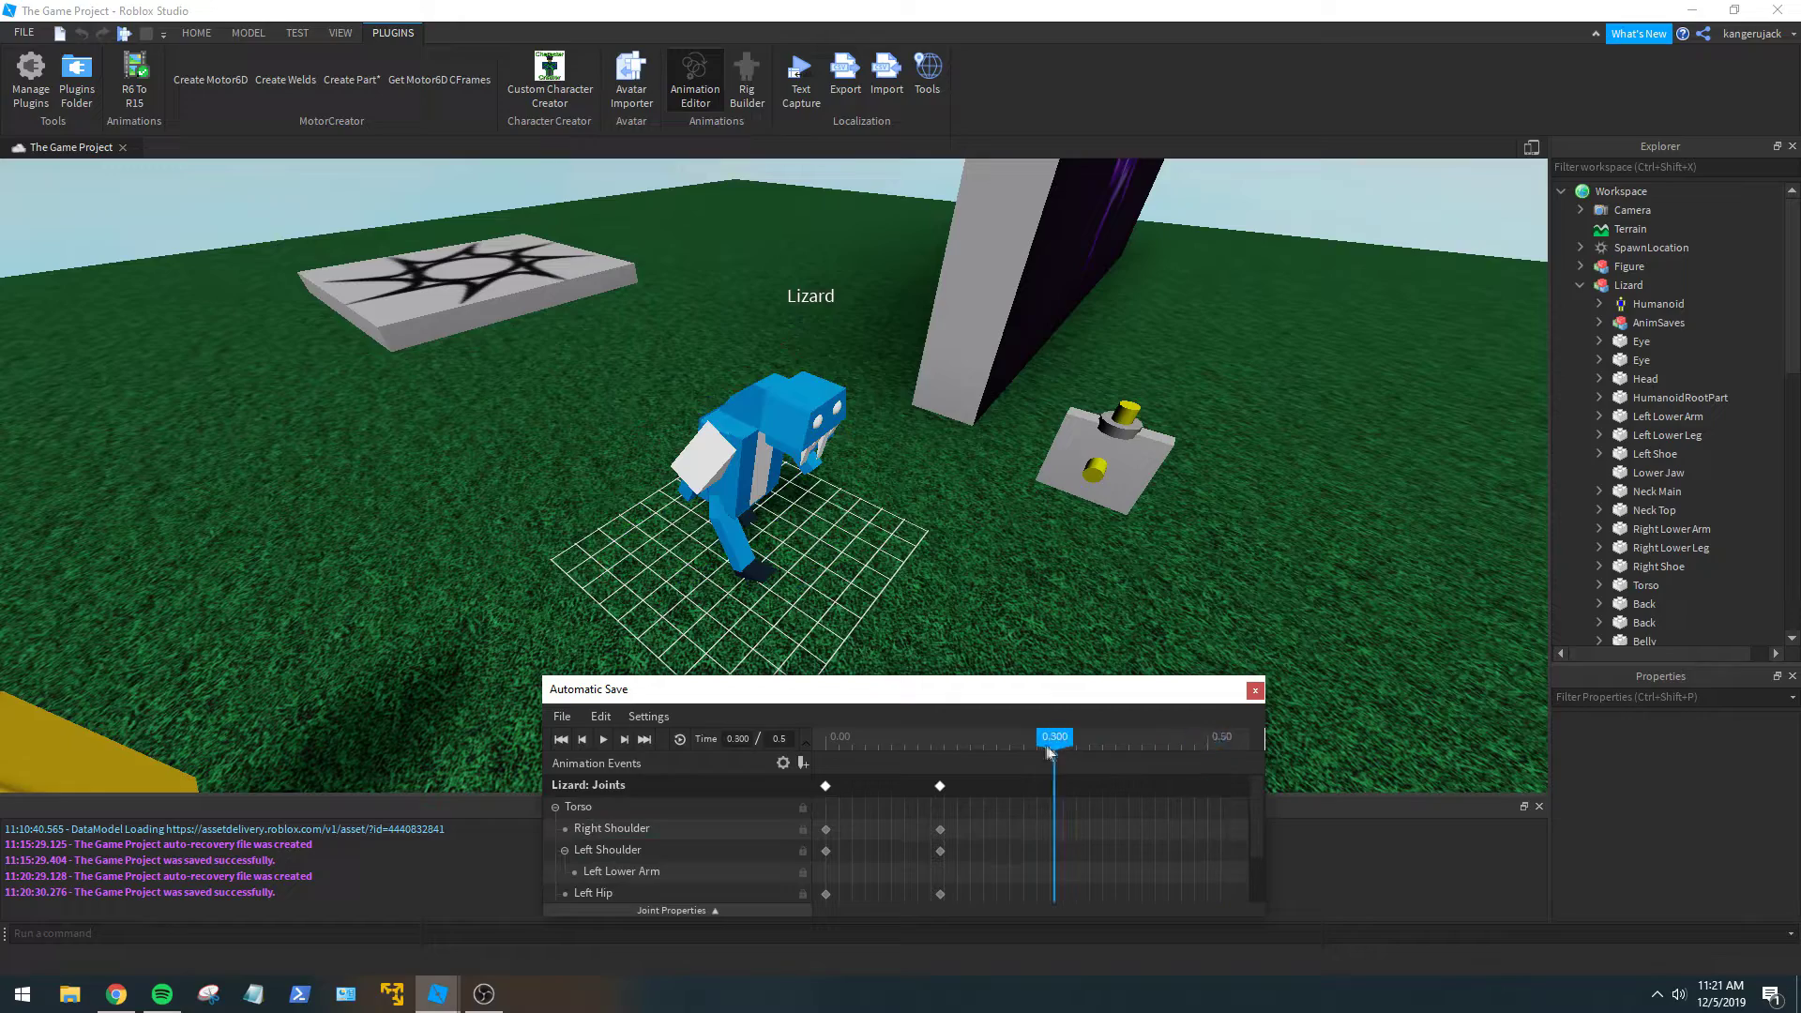
right_click_drag(817, 520, 816, 519)
scroll(815, 519, "up", 3)
left_click(750, 342)
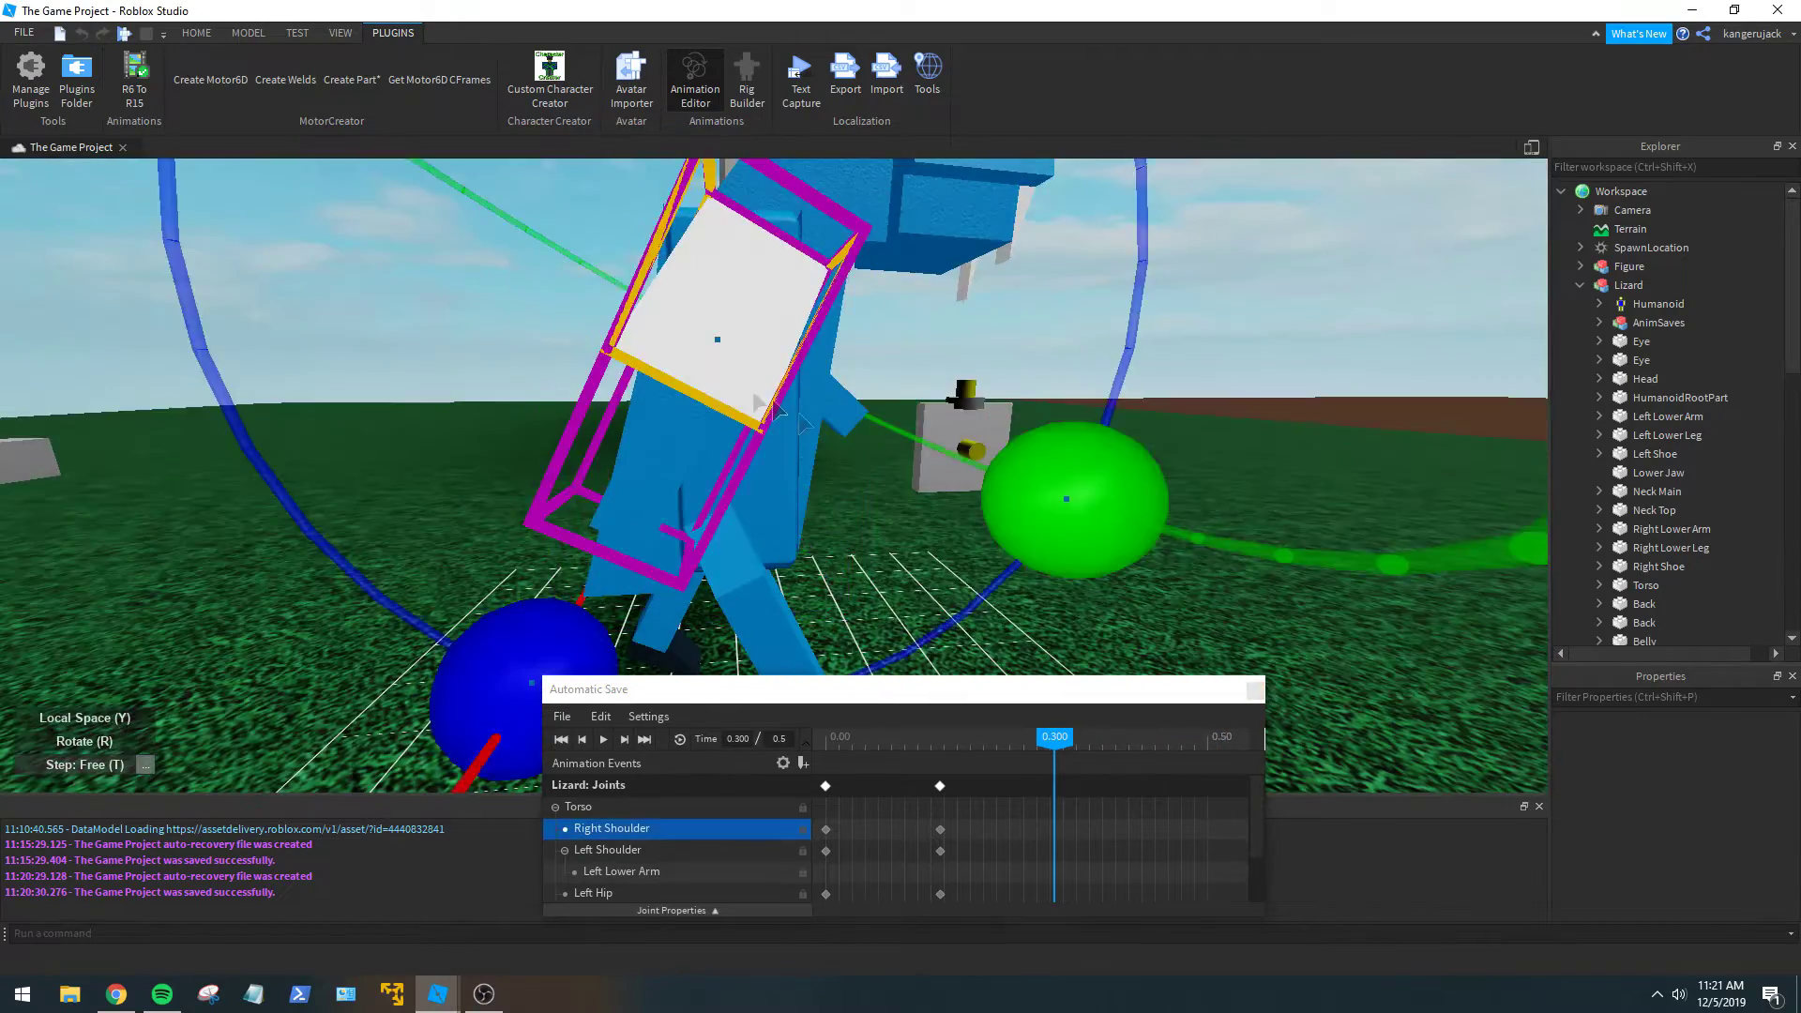
scroll(892, 470, "down", 3)
right_click_drag(892, 470, 924, 514)
left_click_drag(870, 308, 630, 360)
right_click_drag(853, 371, 852, 369)
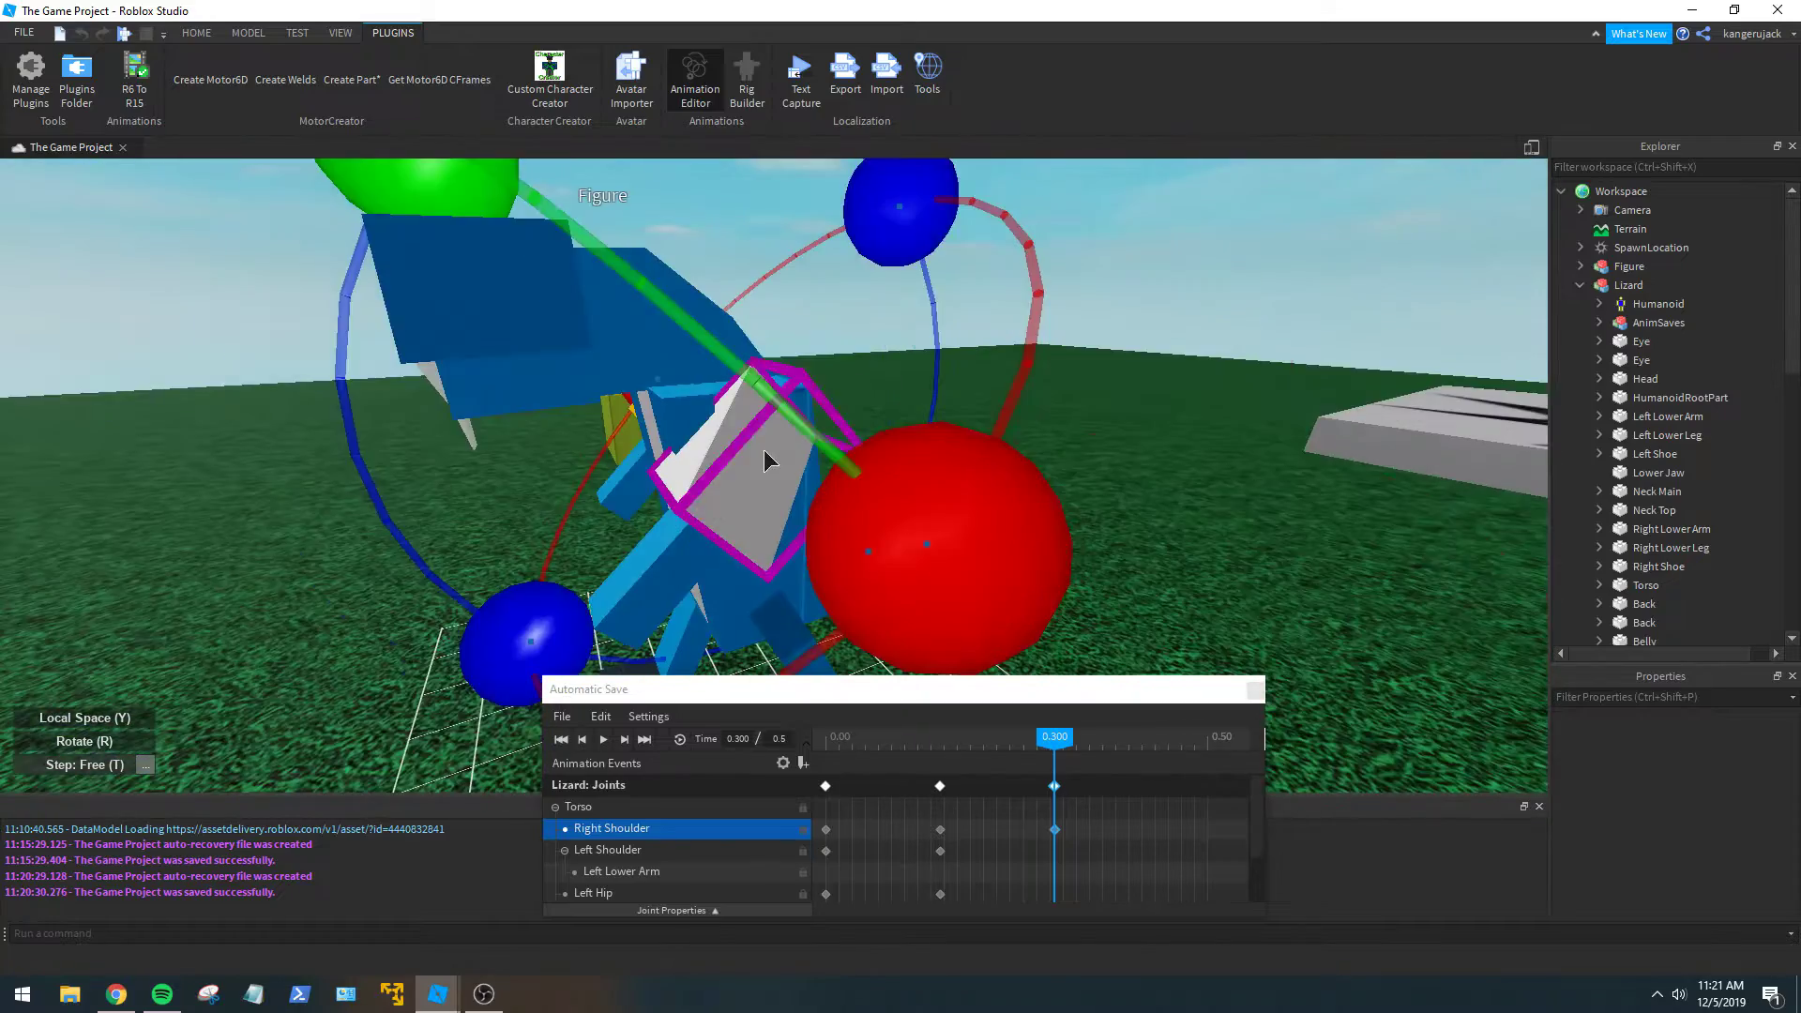
Key the left shoulder at 0.300 with the left arm swung backward.
left_click(766, 452)
scroll(883, 439, "down", 3)
right_click_drag(883, 440, 883, 439)
right_click_drag(761, 494, 761, 494)
left_click_drag(971, 374, 801, 368)
scroll(940, 405, "up", 4)
right_click_drag(940, 405, 876, 453)
scroll(940, 405, "down", 4)
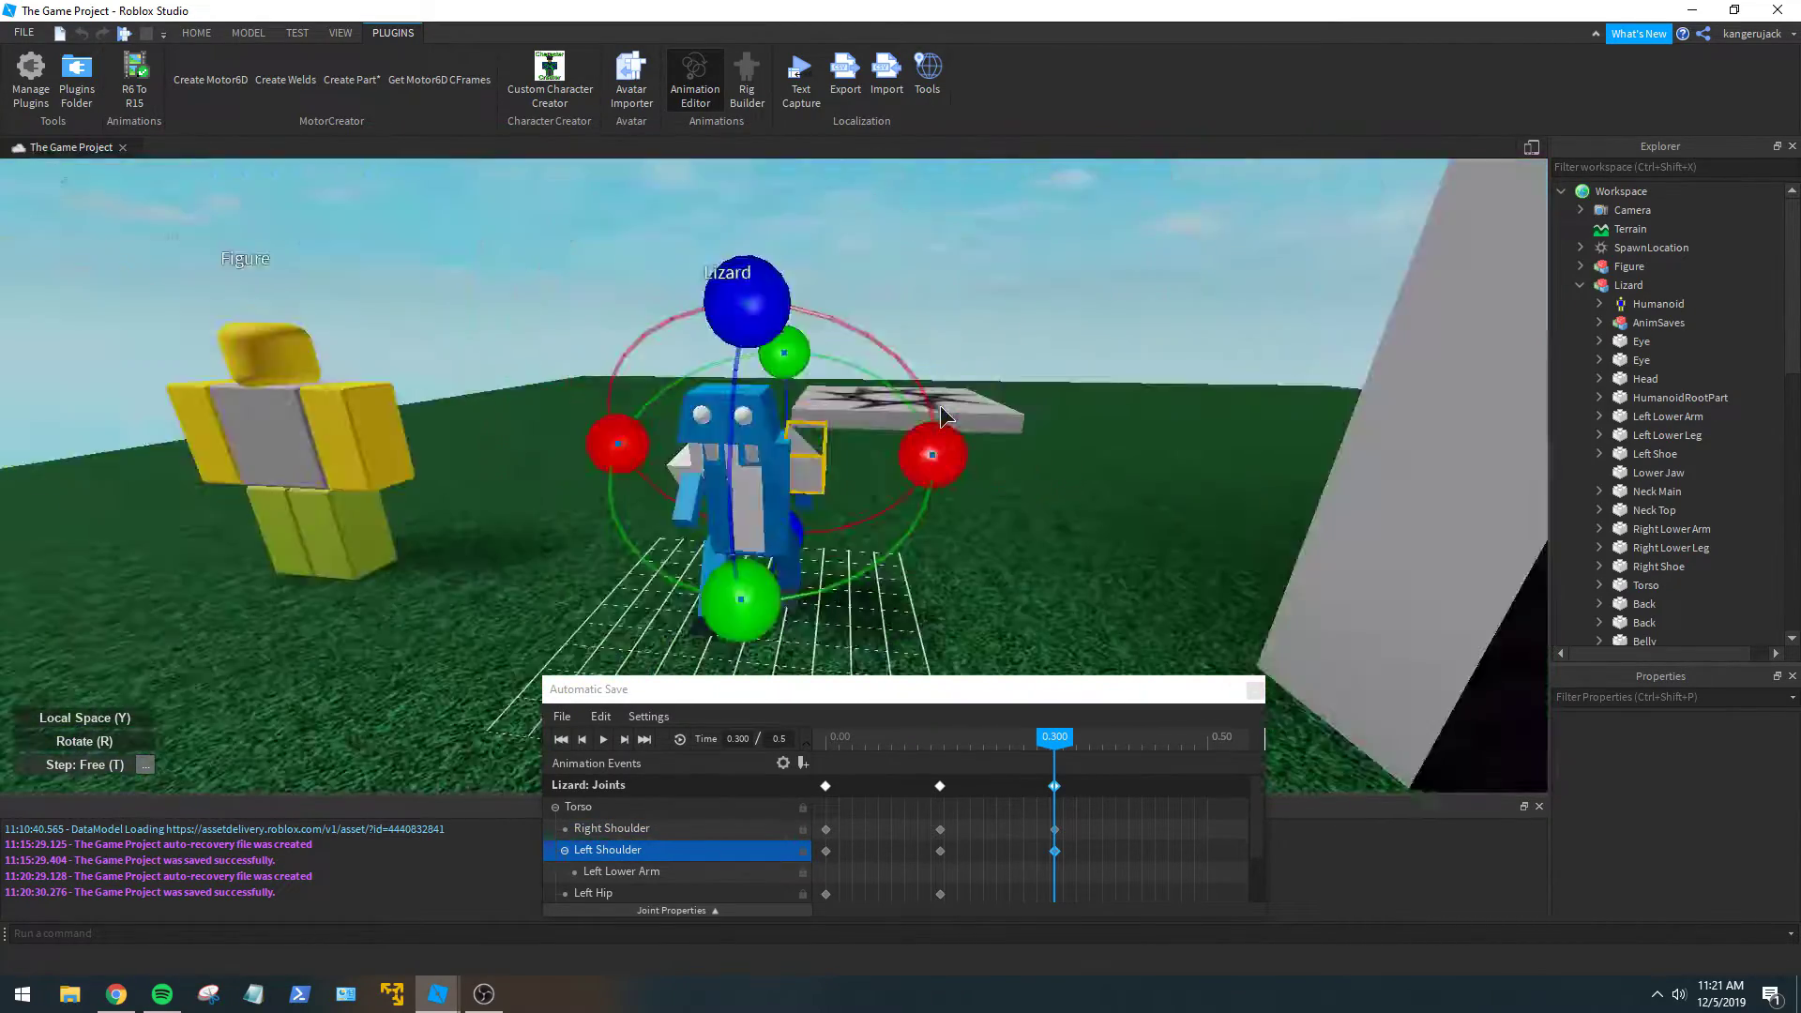
Key the right hip at 0.300 with the right leg swung backward.
scroll(940, 405, "up", 4)
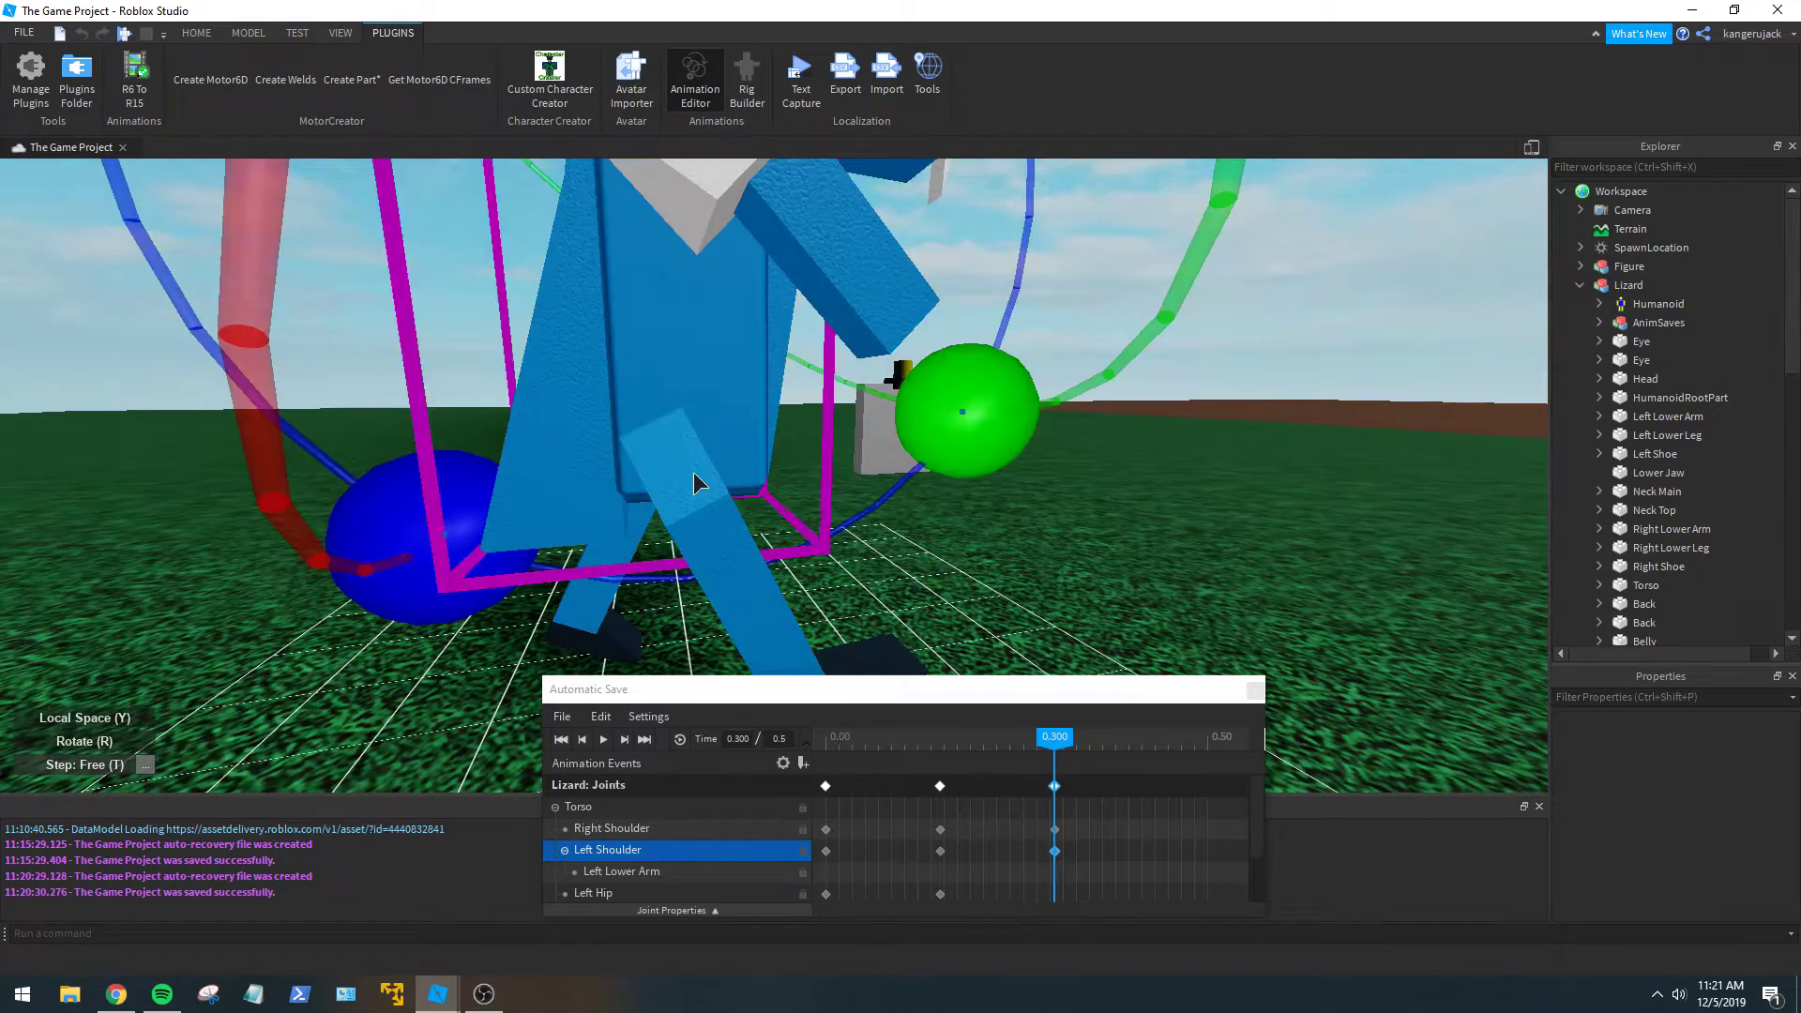
left_click(694, 474)
scroll(793, 470, "down", 4)
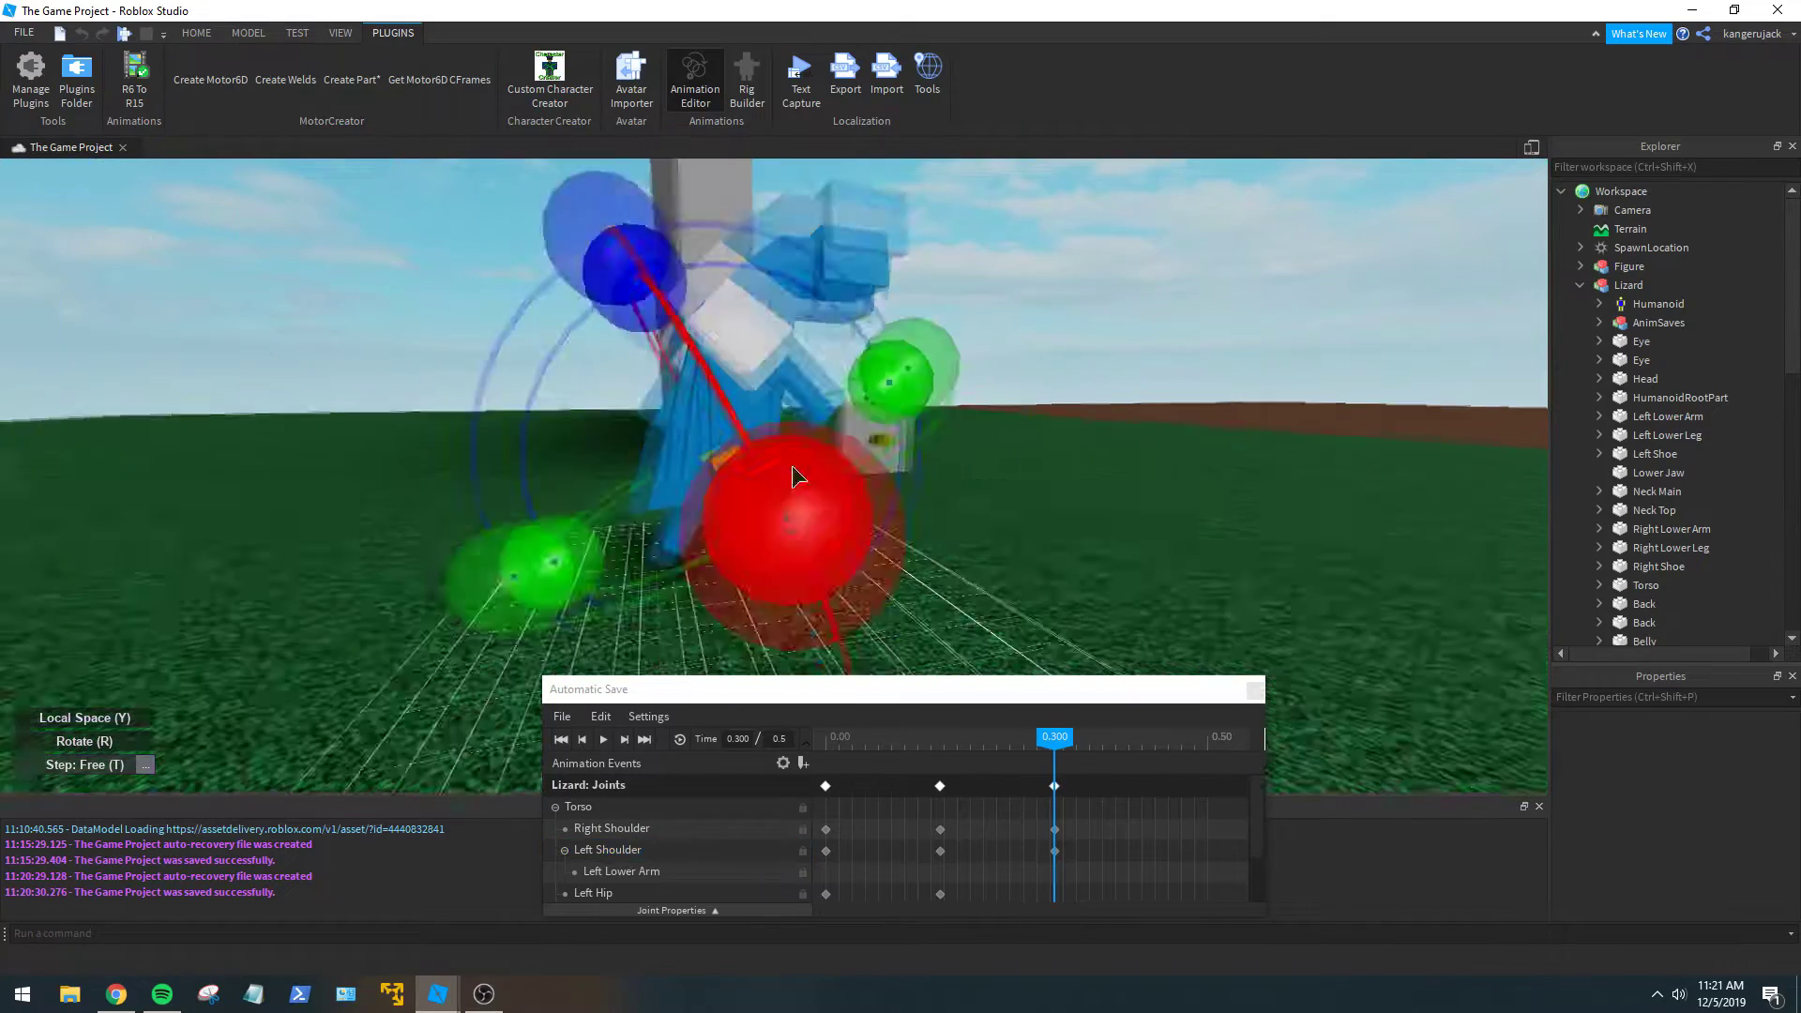
left_click_drag(647, 300, 806, 317)
scroll(806, 321, "up", 4)
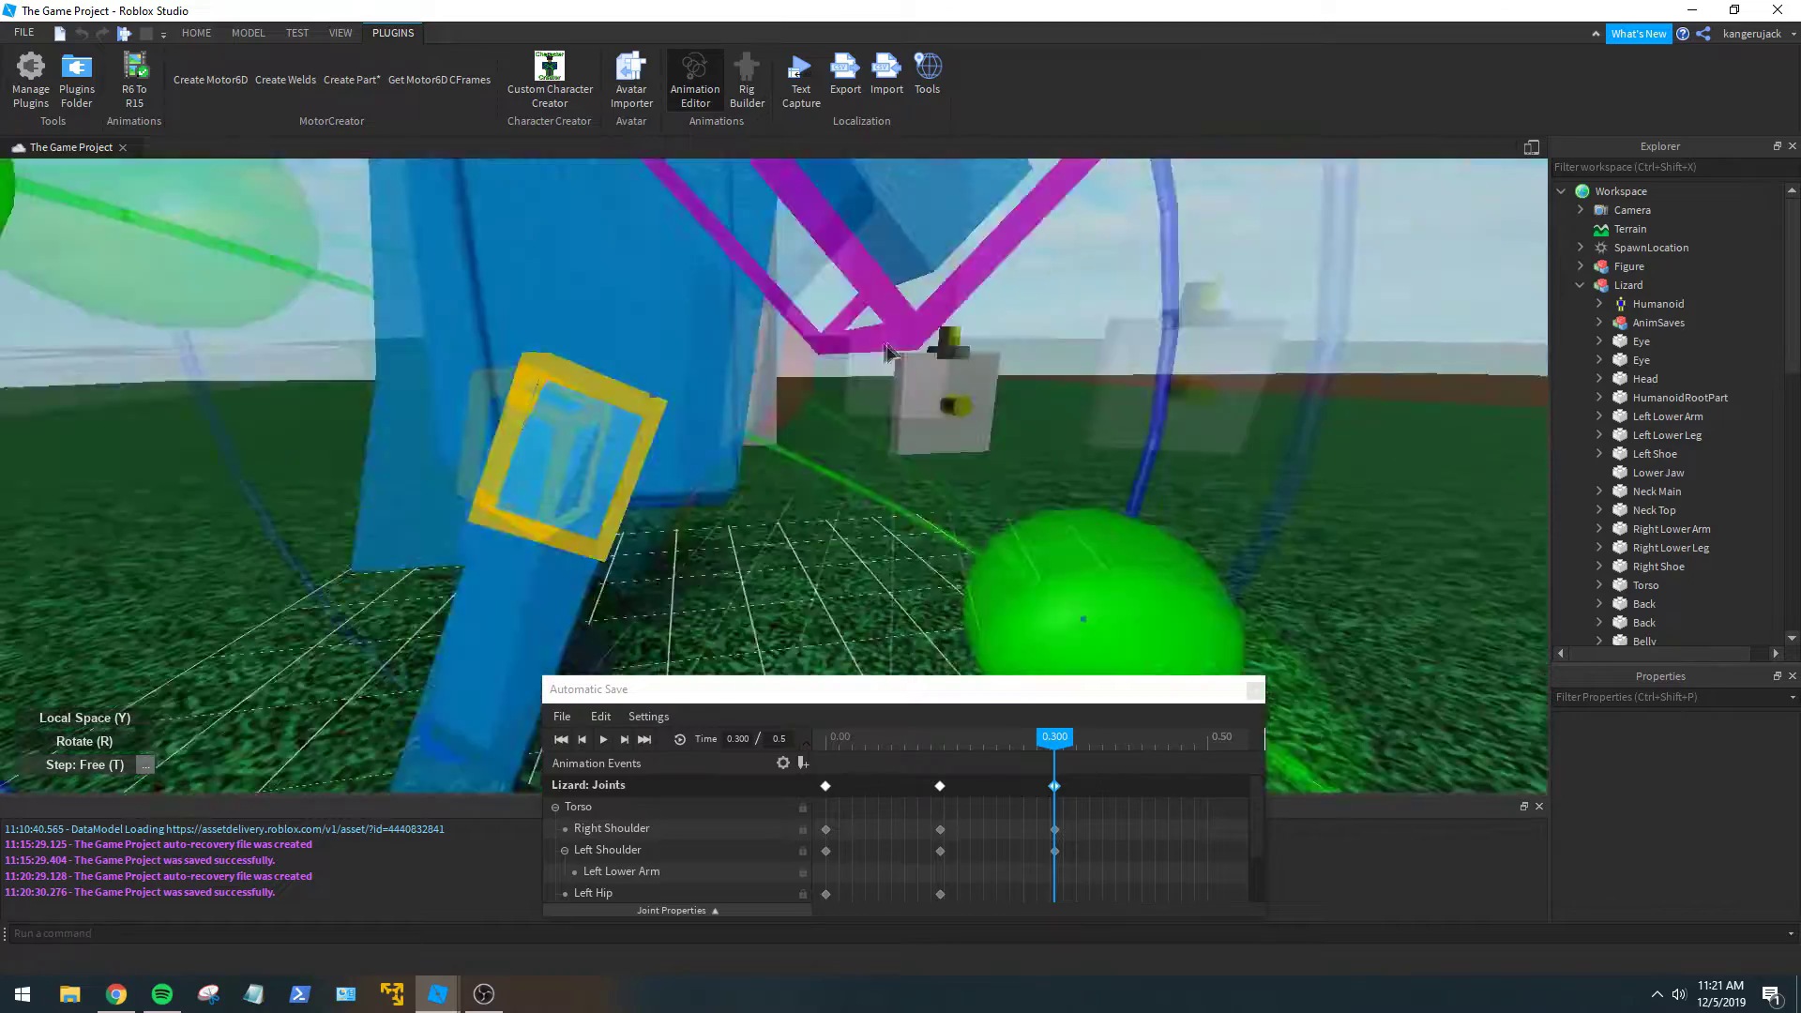
scroll(886, 342, "down", 3)
right_click_drag(885, 341, 887, 343)
scroll(887, 343, "up", 3)
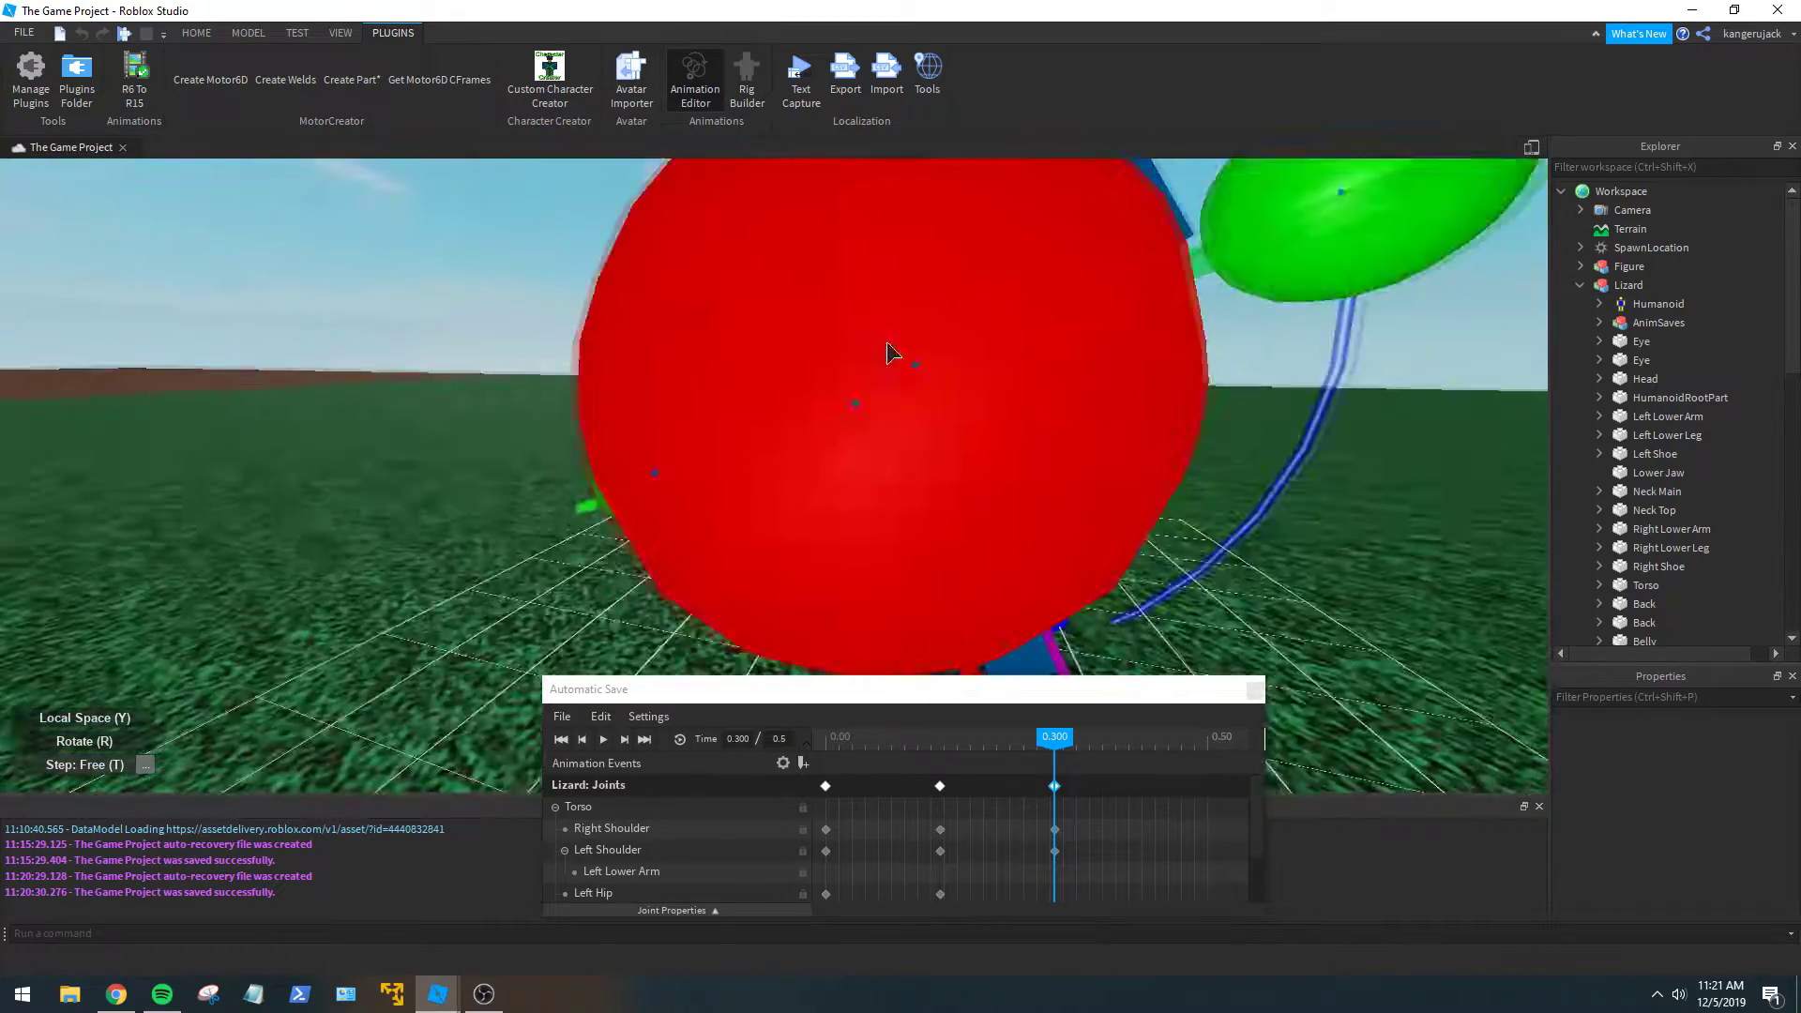
scroll(890, 354, "down", 5)
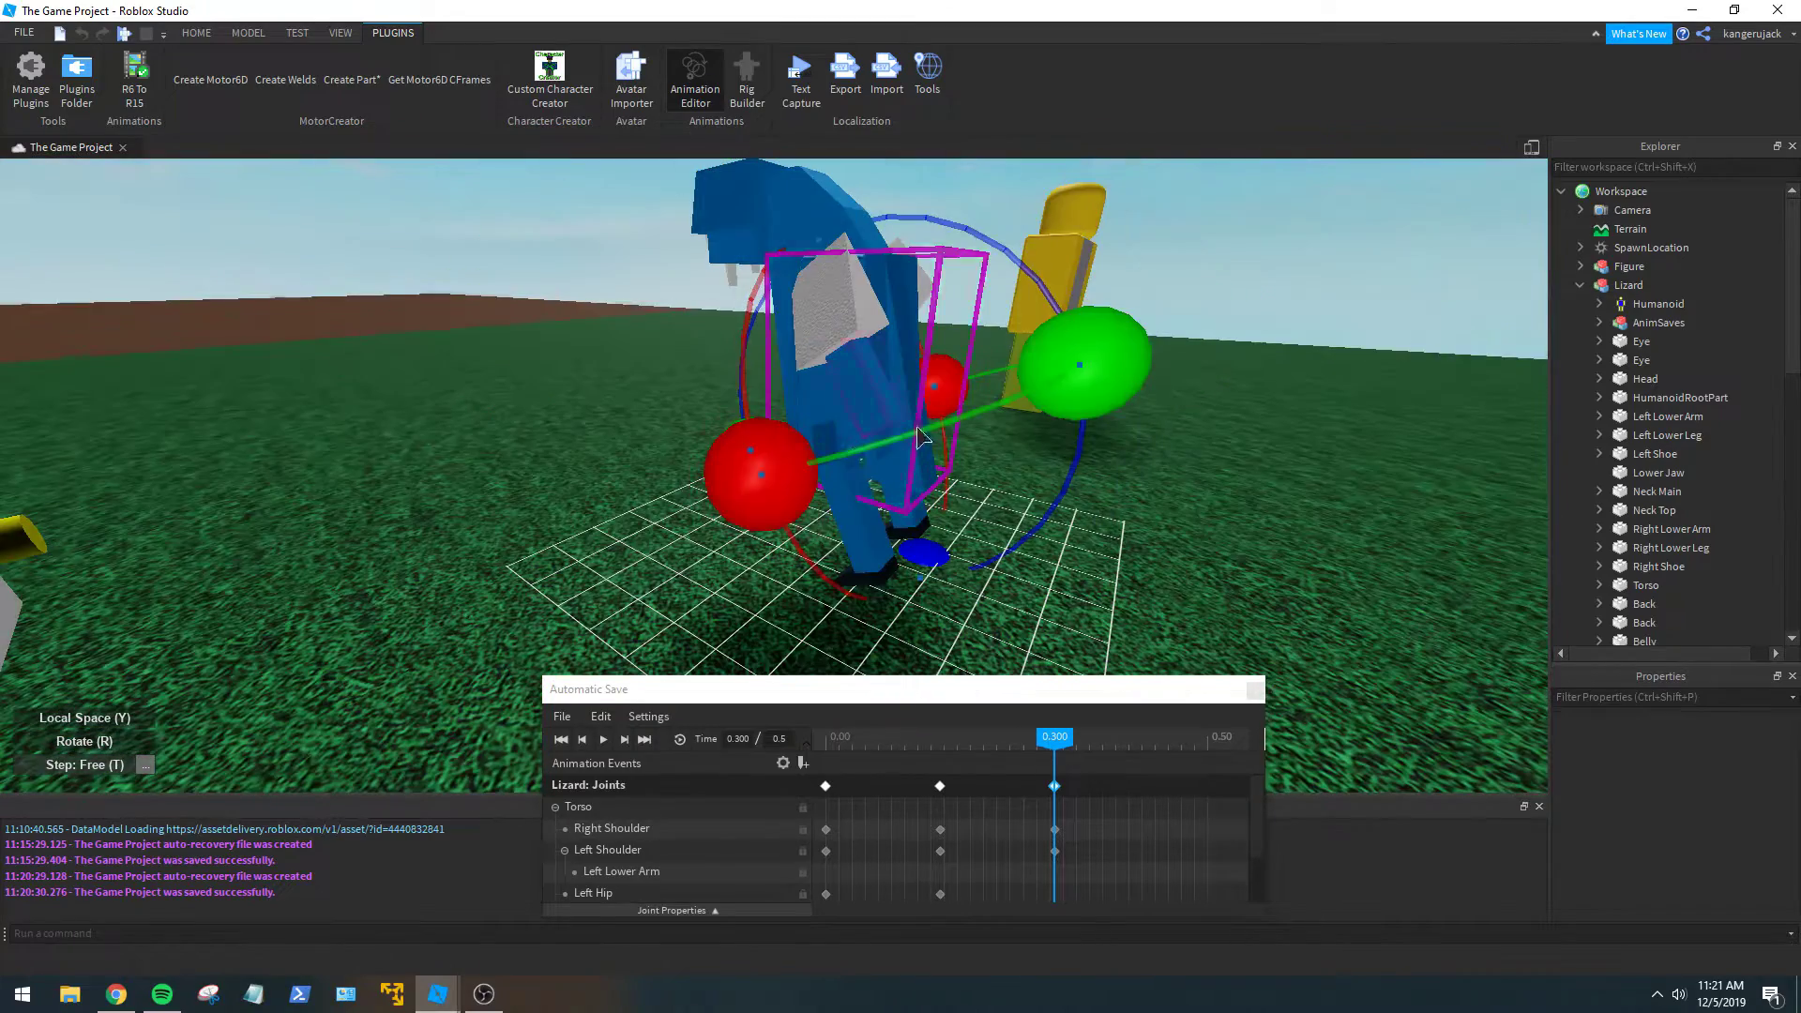
Key the left hip at 0.300 with the left leg swung forward, and deselect the joint.
left_click(836, 463)
scroll(882, 442, "up", 3)
right_click_drag(889, 441, 885, 435)
scroll(885, 435, "down", 4)
left_click_drag(696, 277, 833, 293)
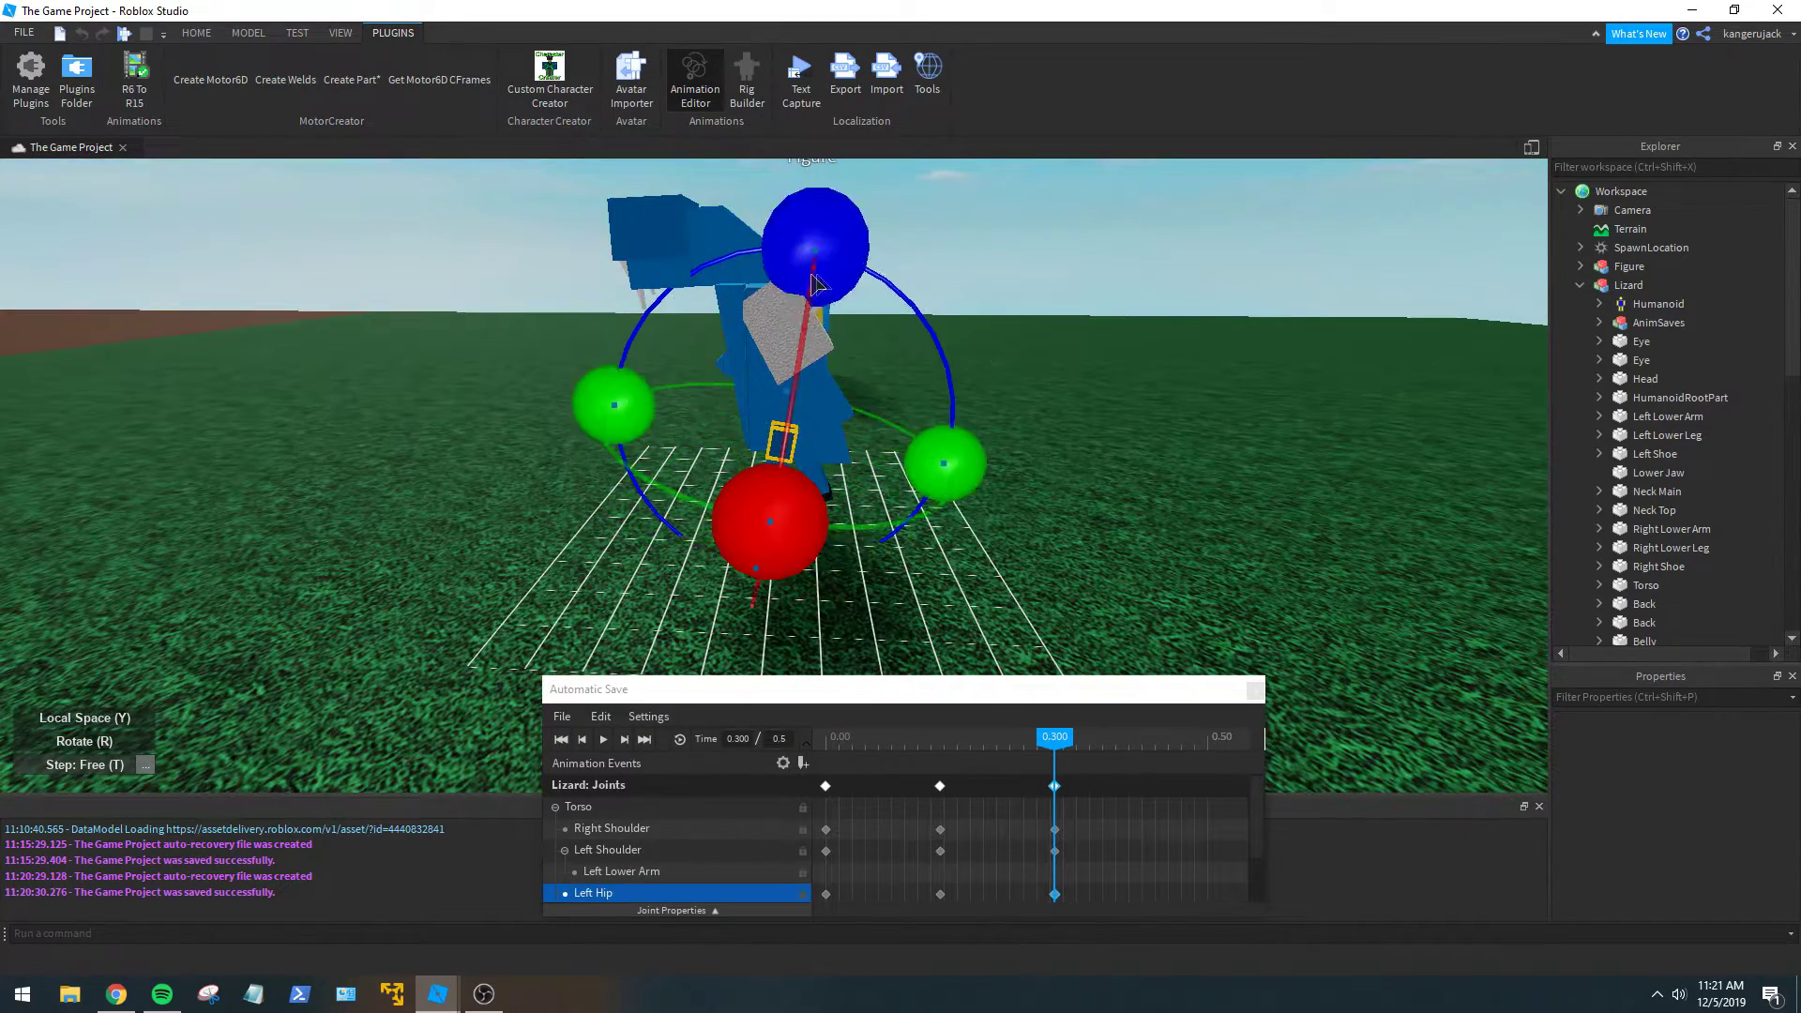
scroll(881, 422, "up", 3)
right_click_drag(891, 450, 897, 459)
scroll(900, 497, "down", 4)
left_click(903, 519)
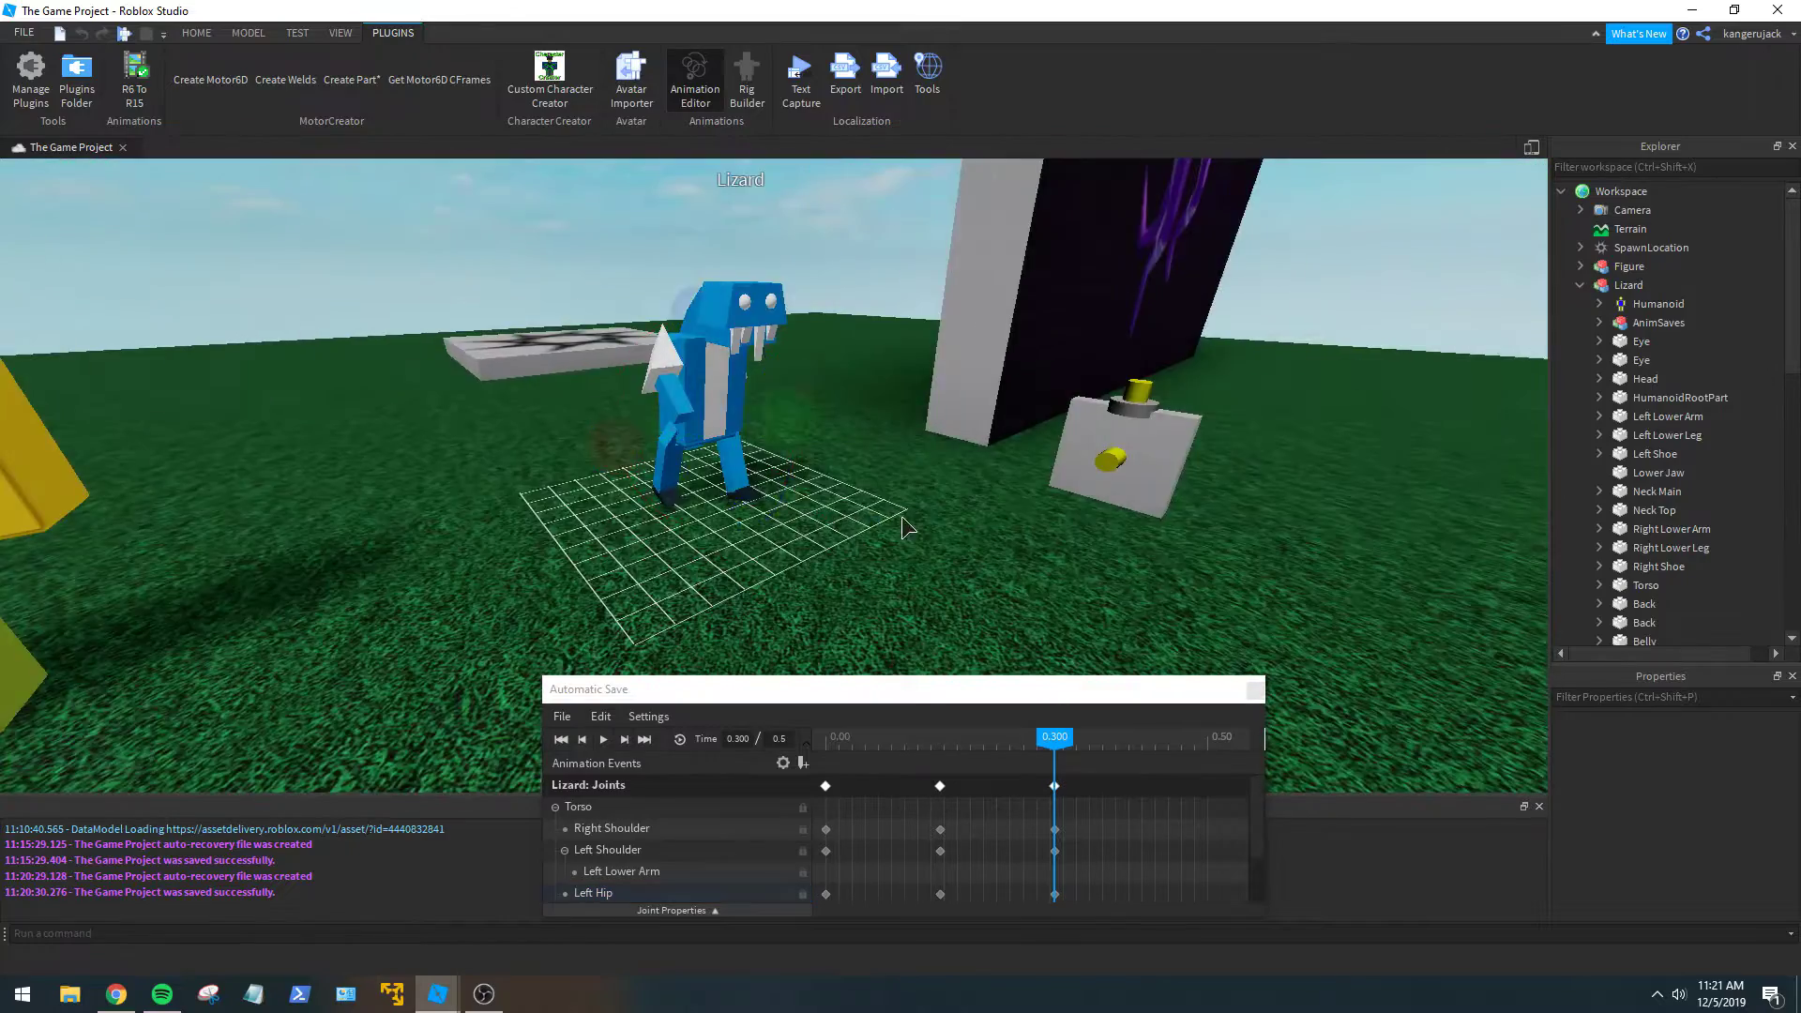
scroll(903, 527, "up", 4)
scroll(903, 527, "down", 4)
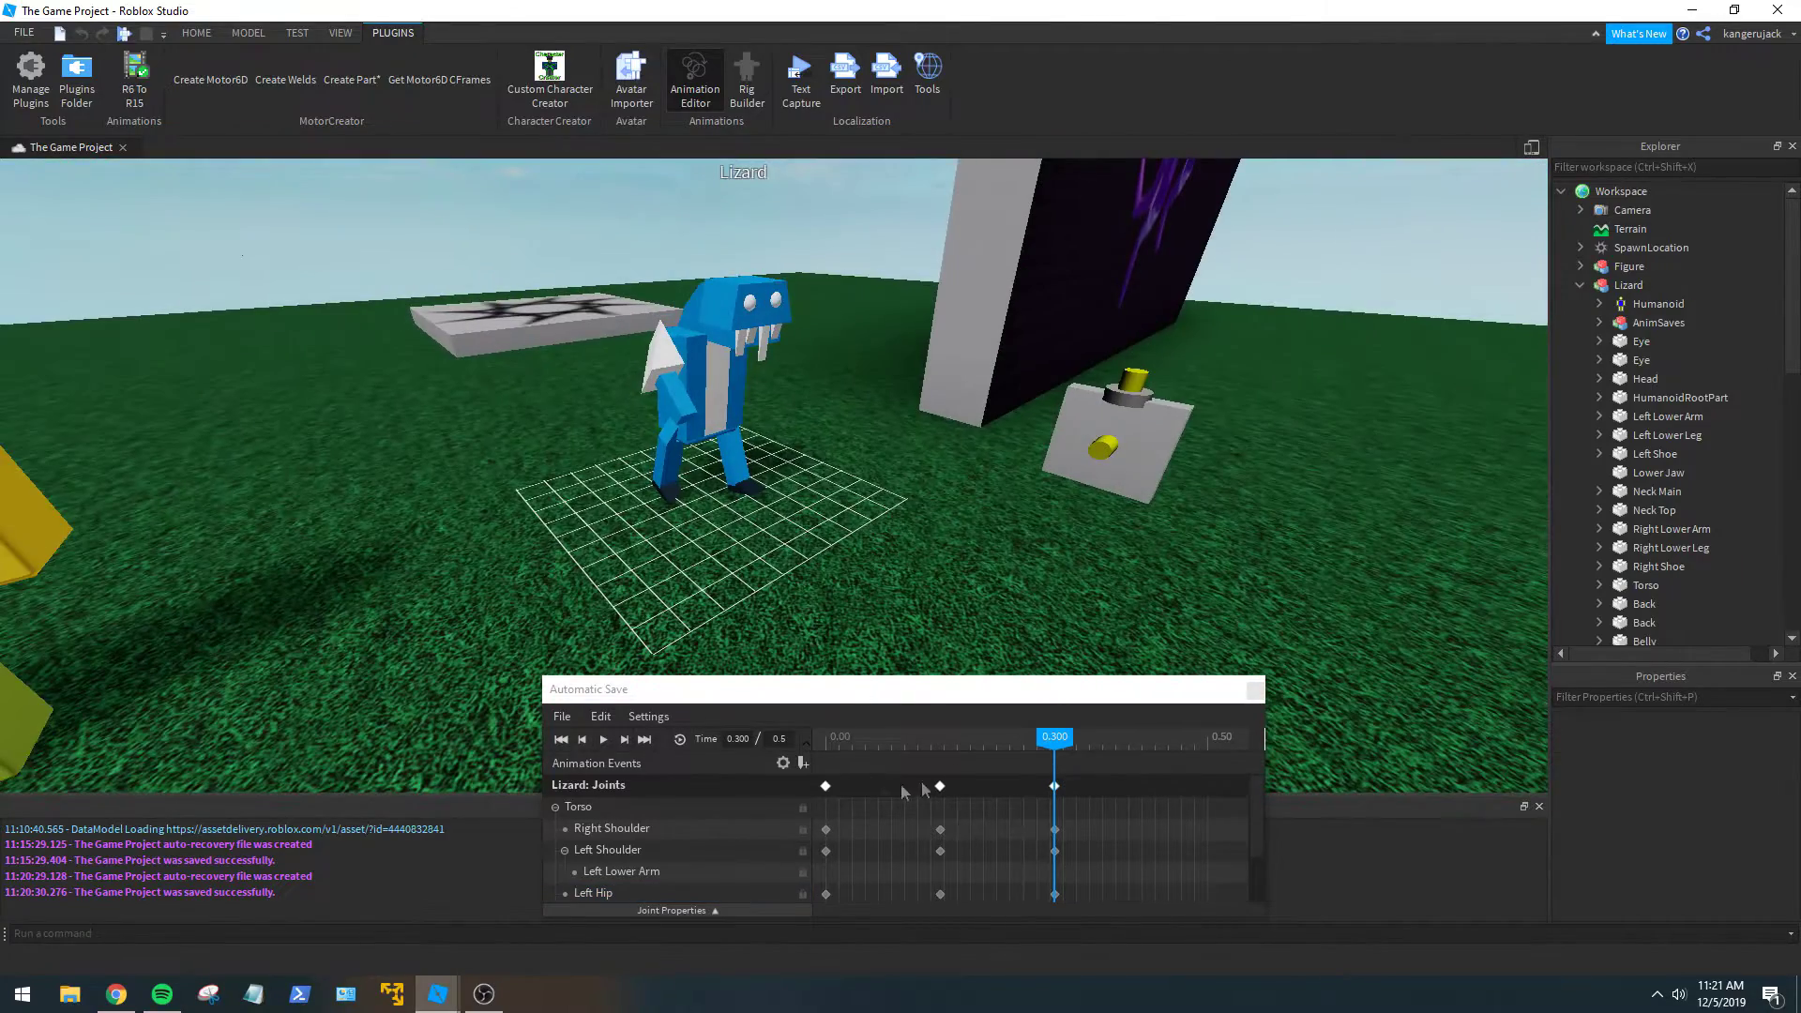
left_click(561, 716)
left_click(600, 717)
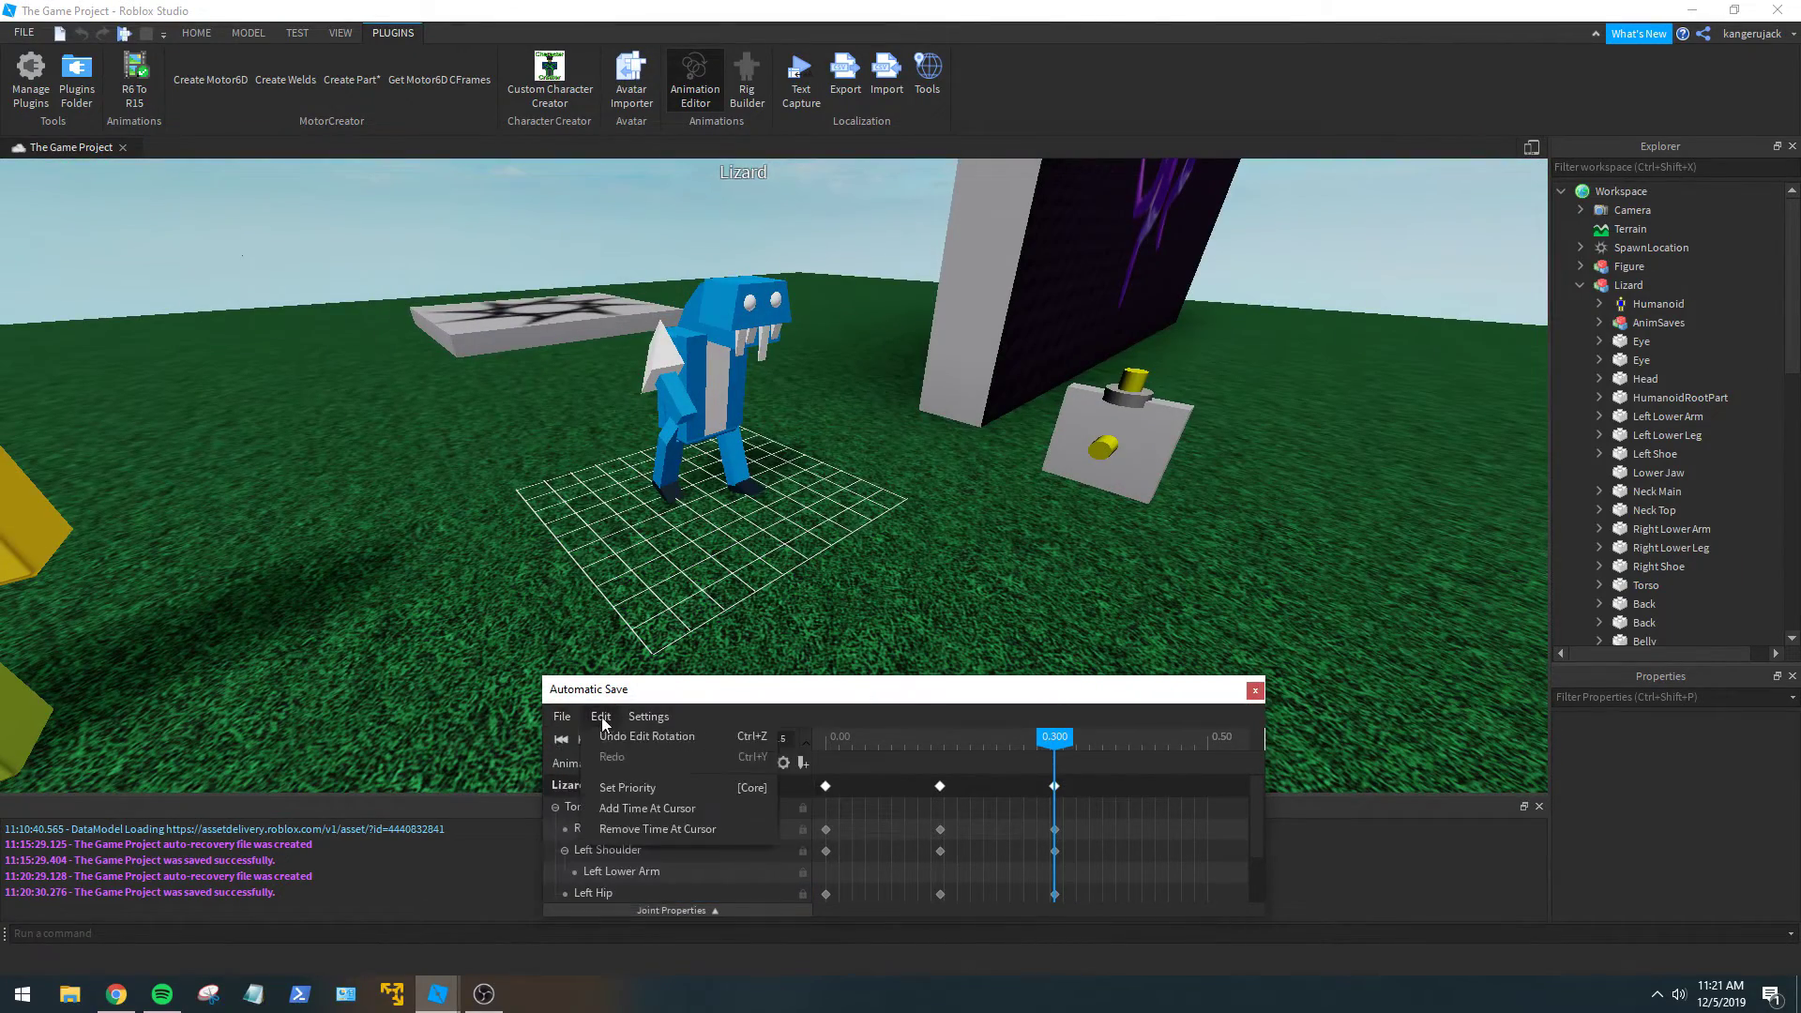
left_click(634, 718)
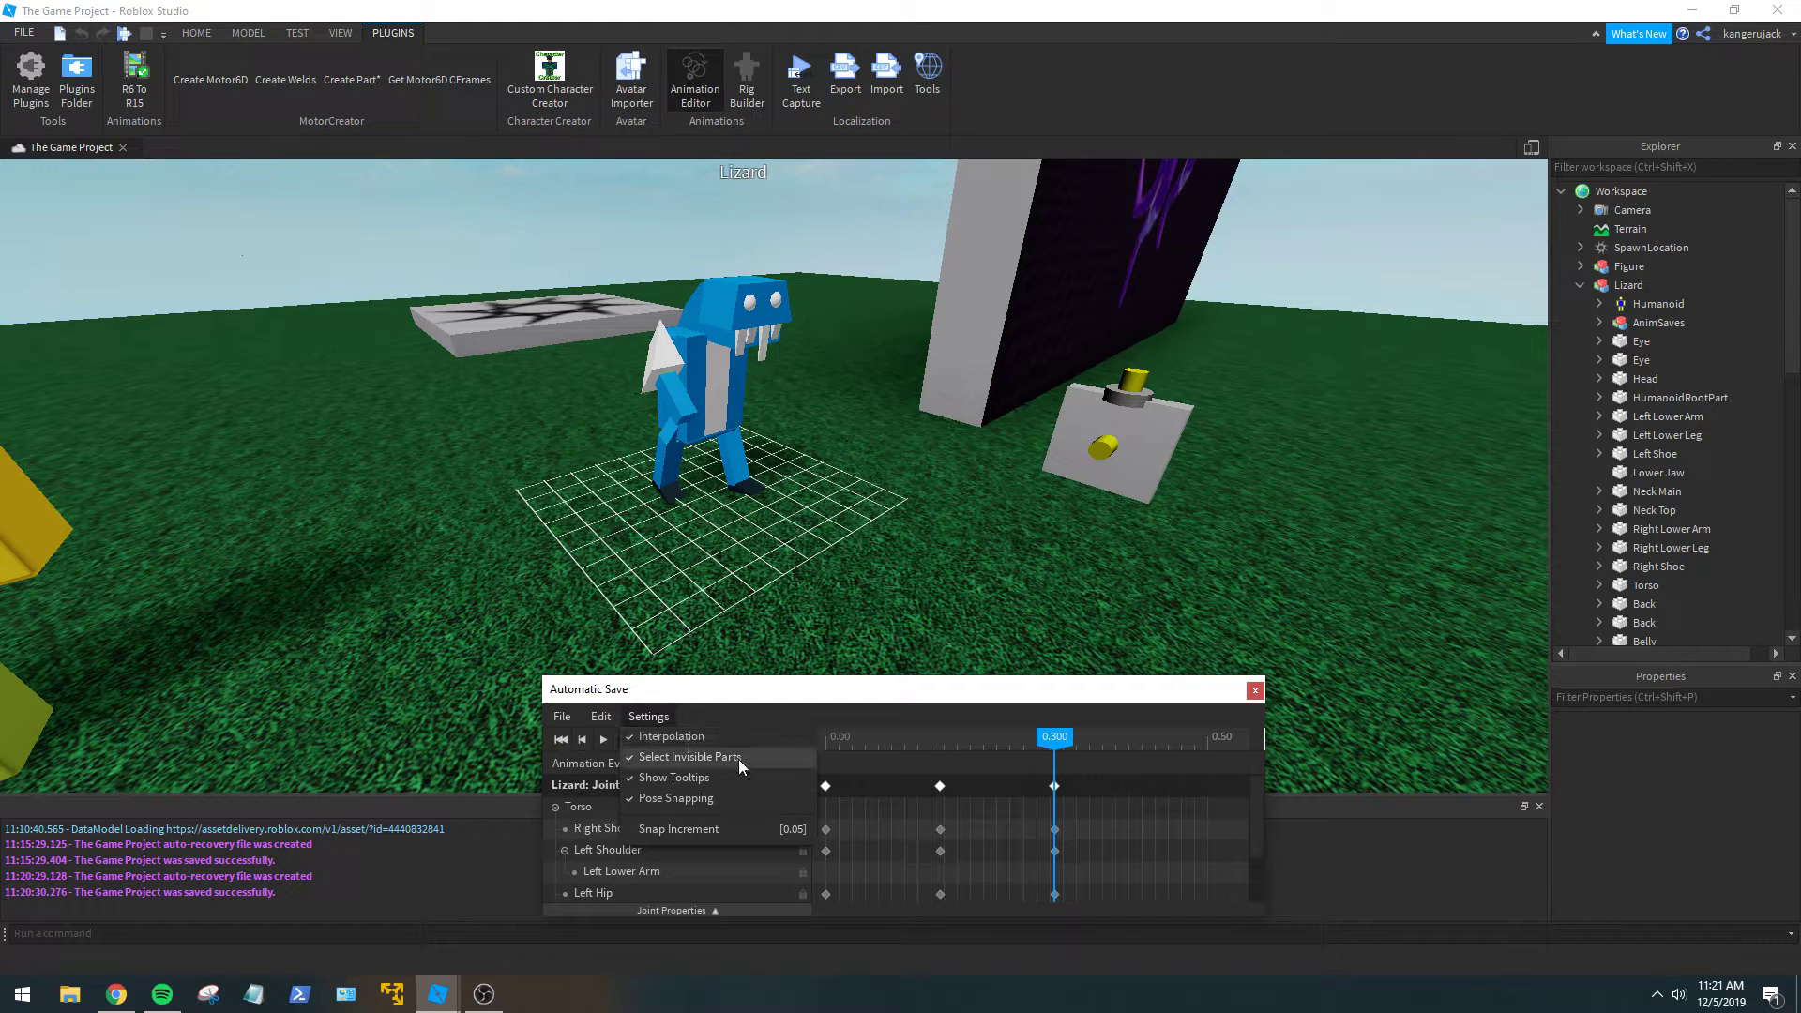
left_click(611, 719)
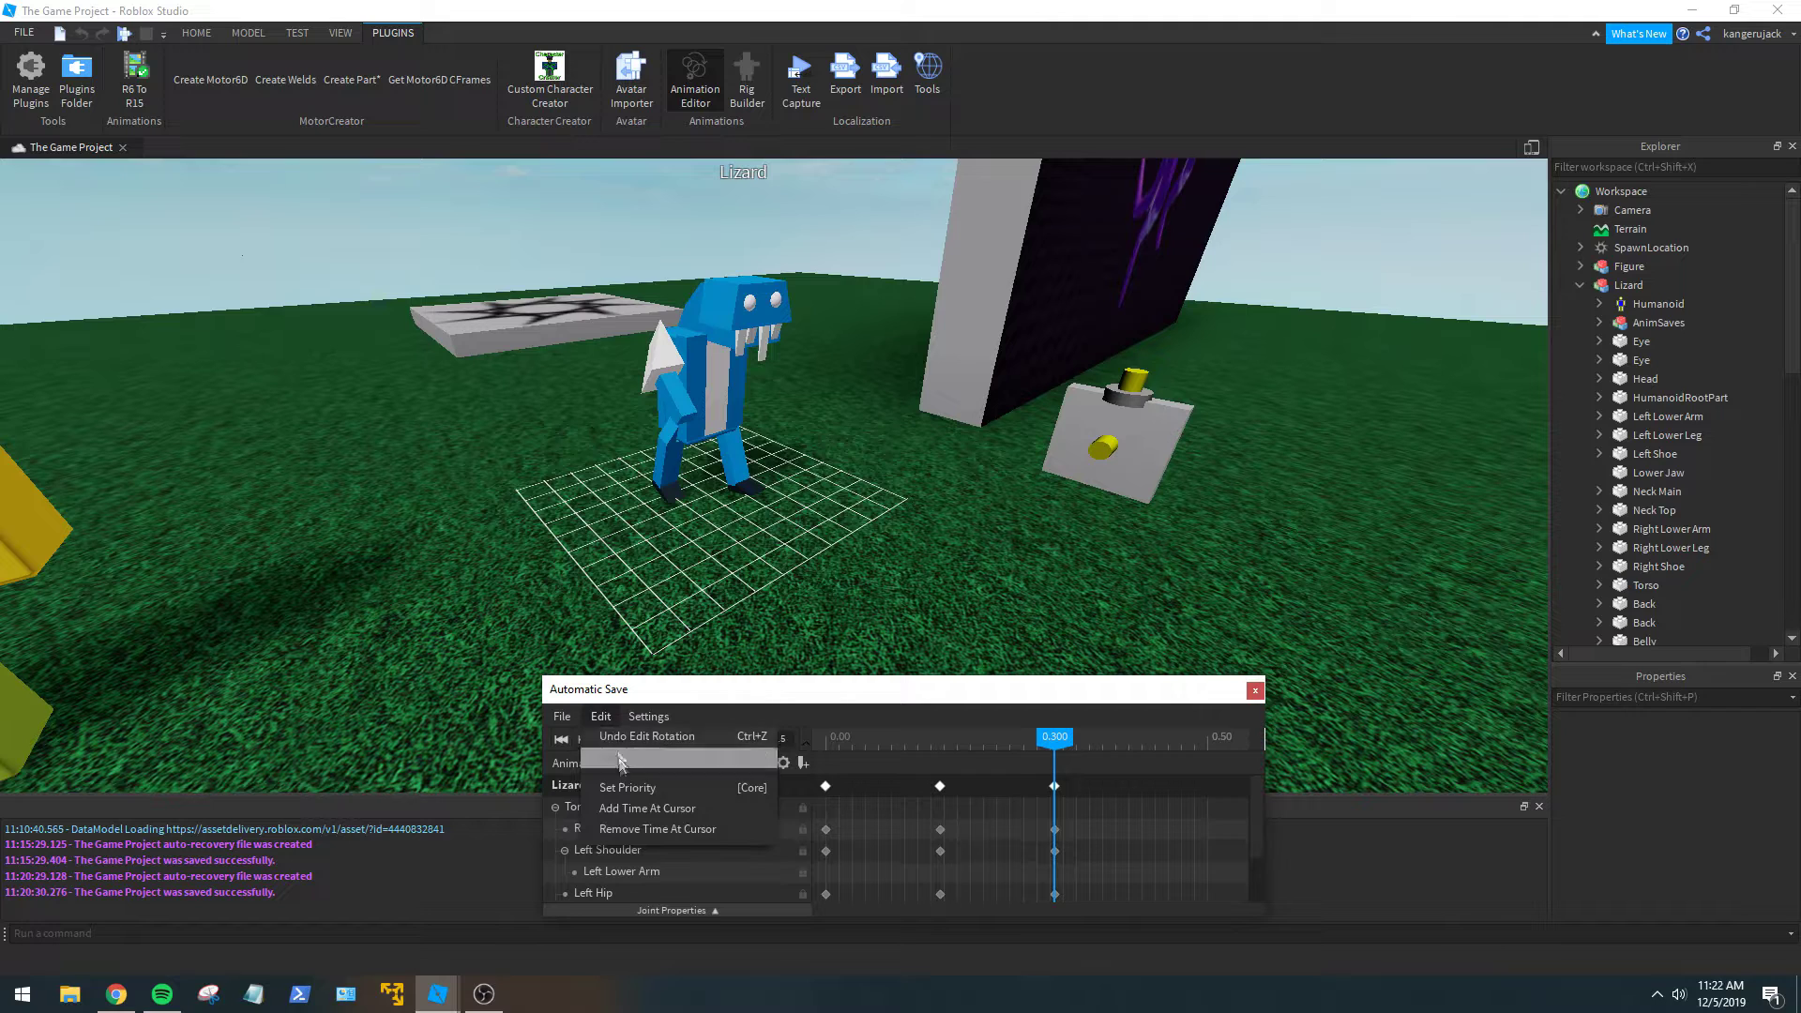
left_click(574, 717)
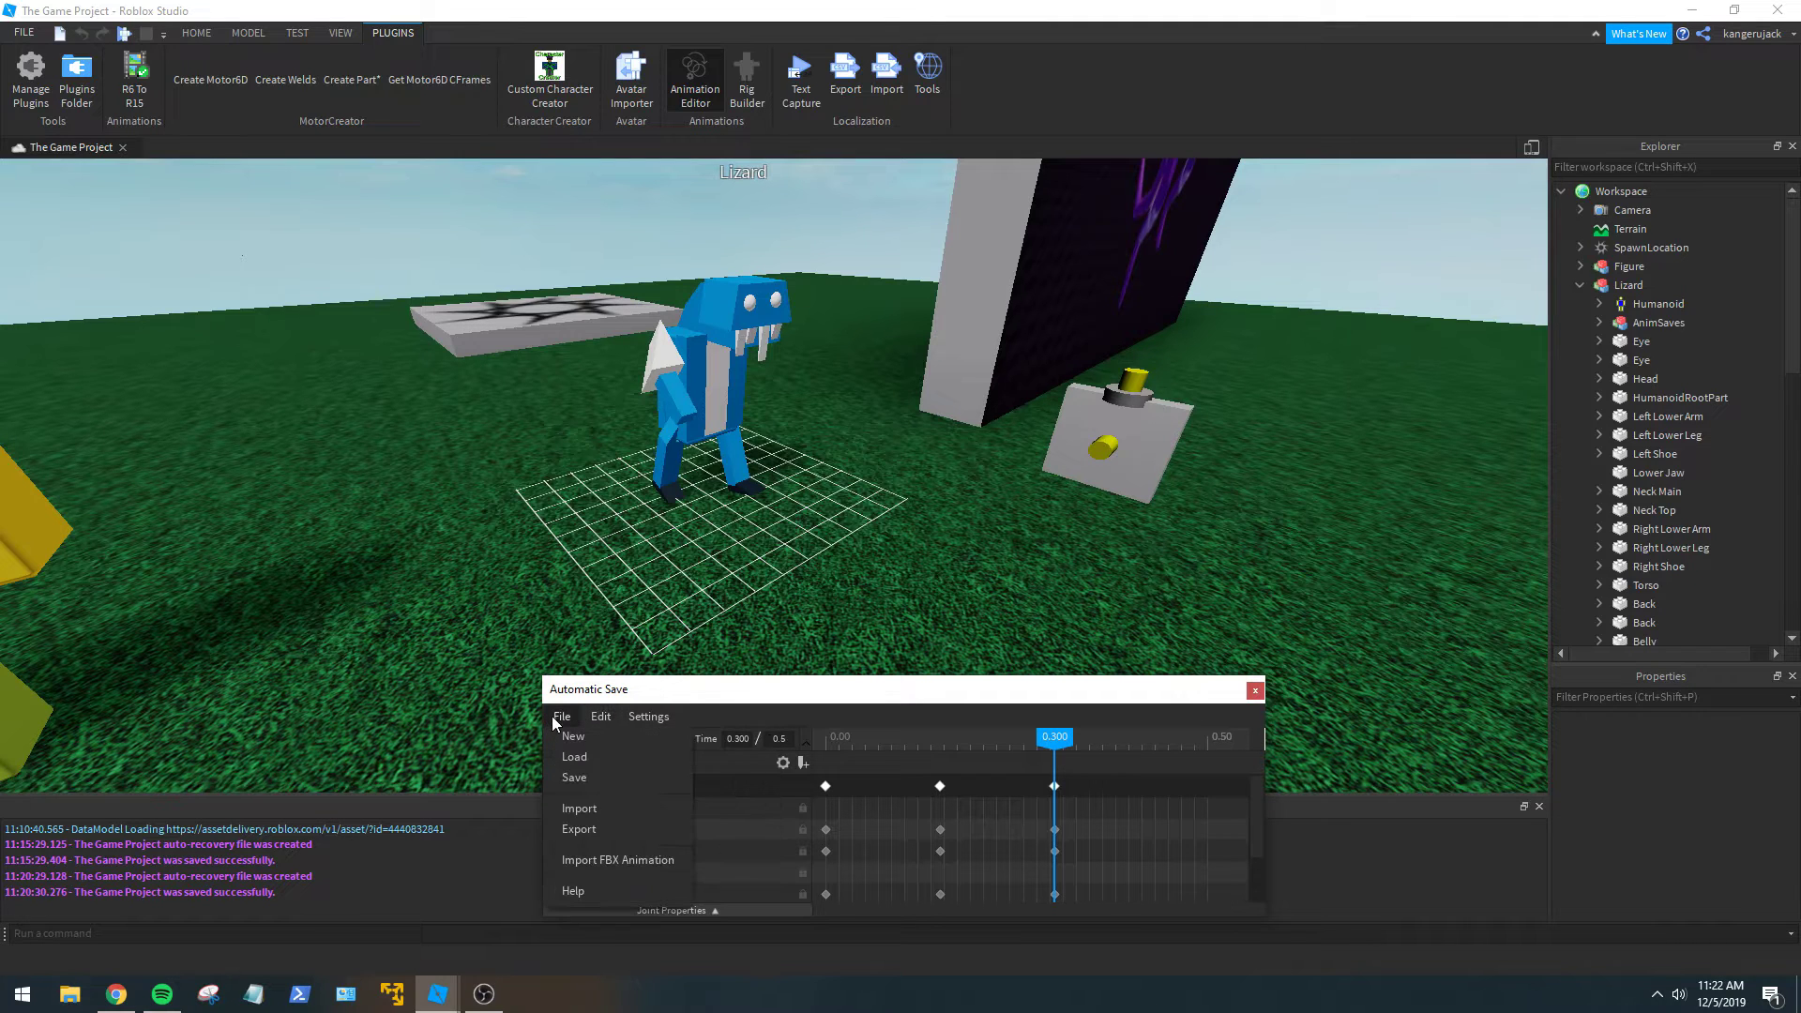
left_click(934, 717)
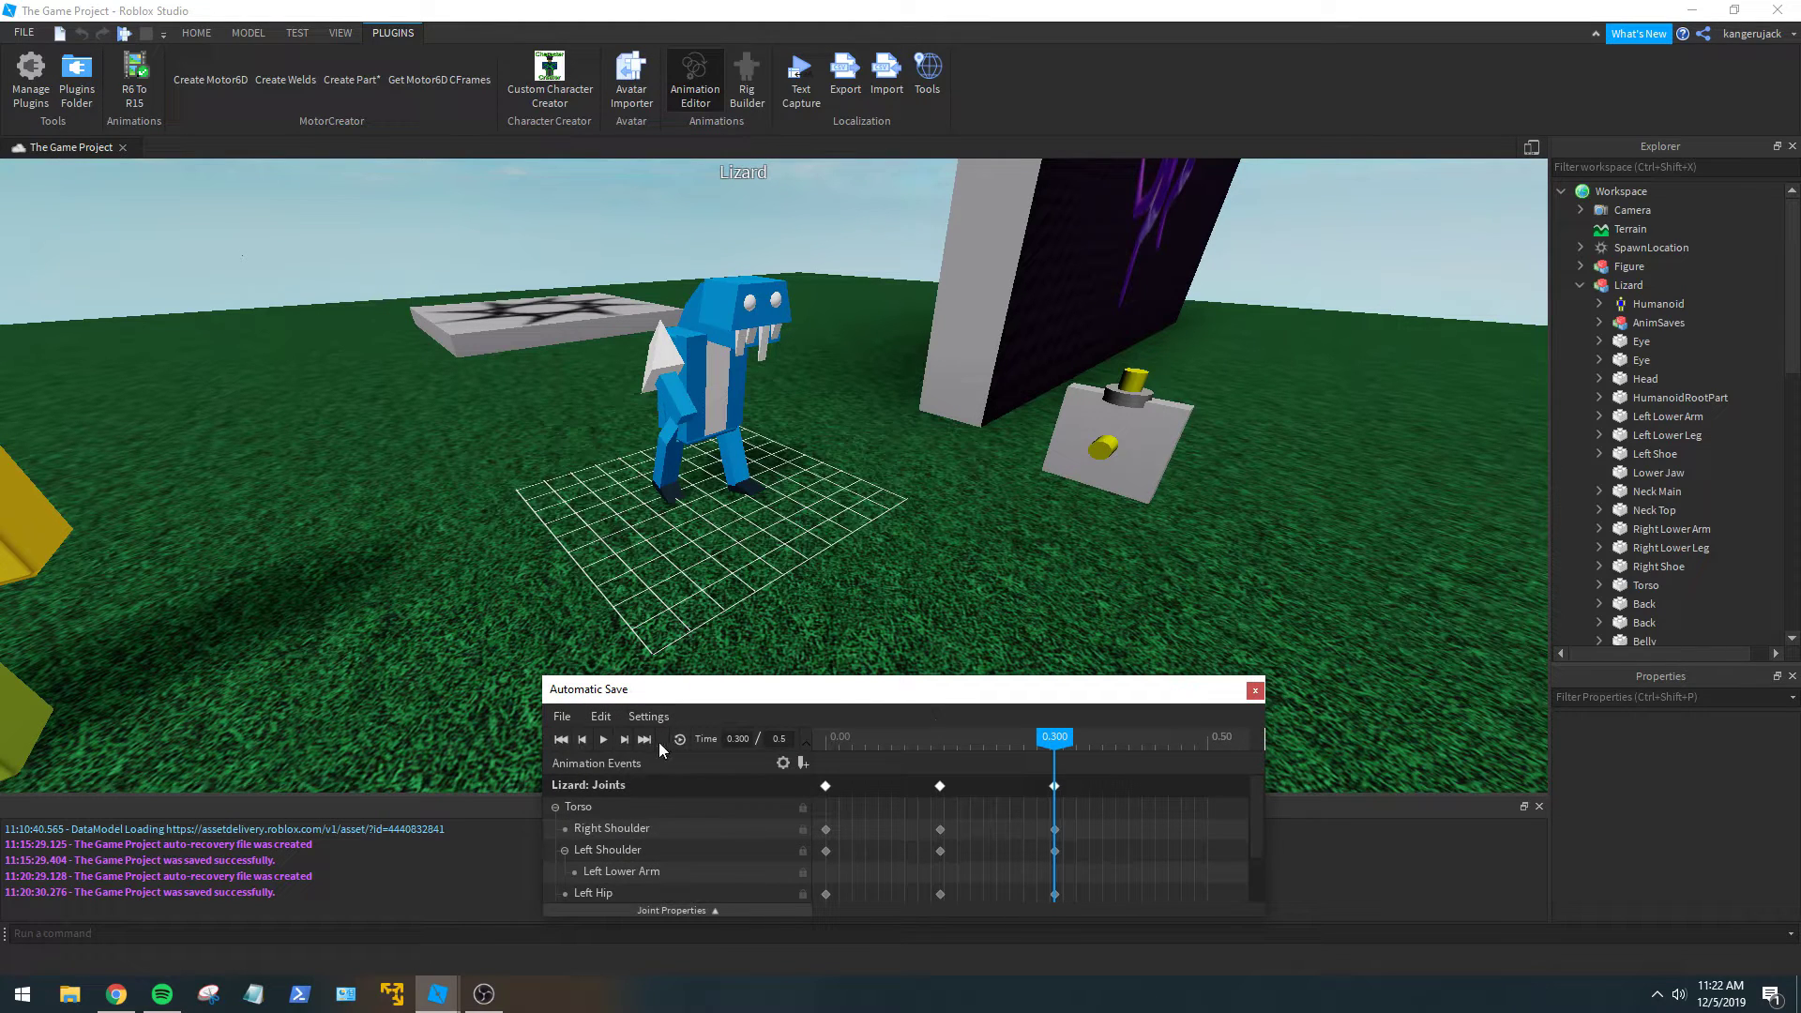
Turn on looping, play the animation to check the walk from the lizard's other side, and stop playback.
left_click(600, 746)
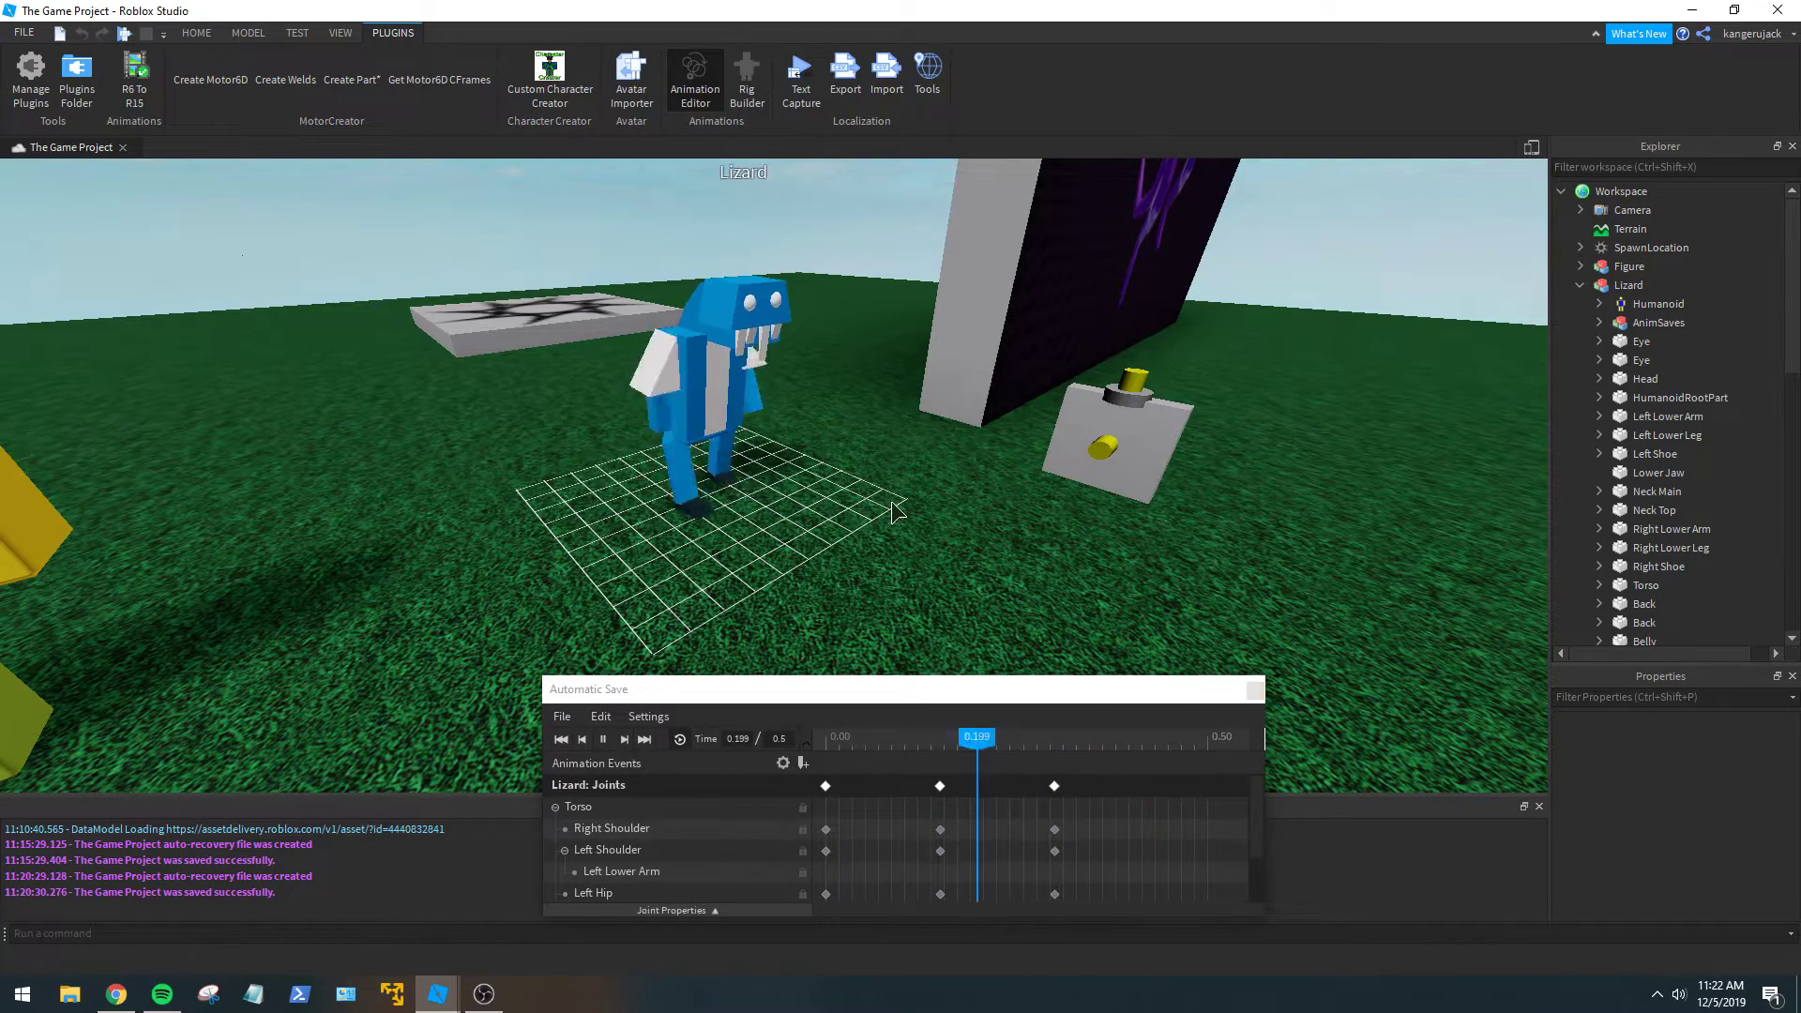
right_click_drag(891, 503, 891, 502)
scroll(891, 501, "up", 2)
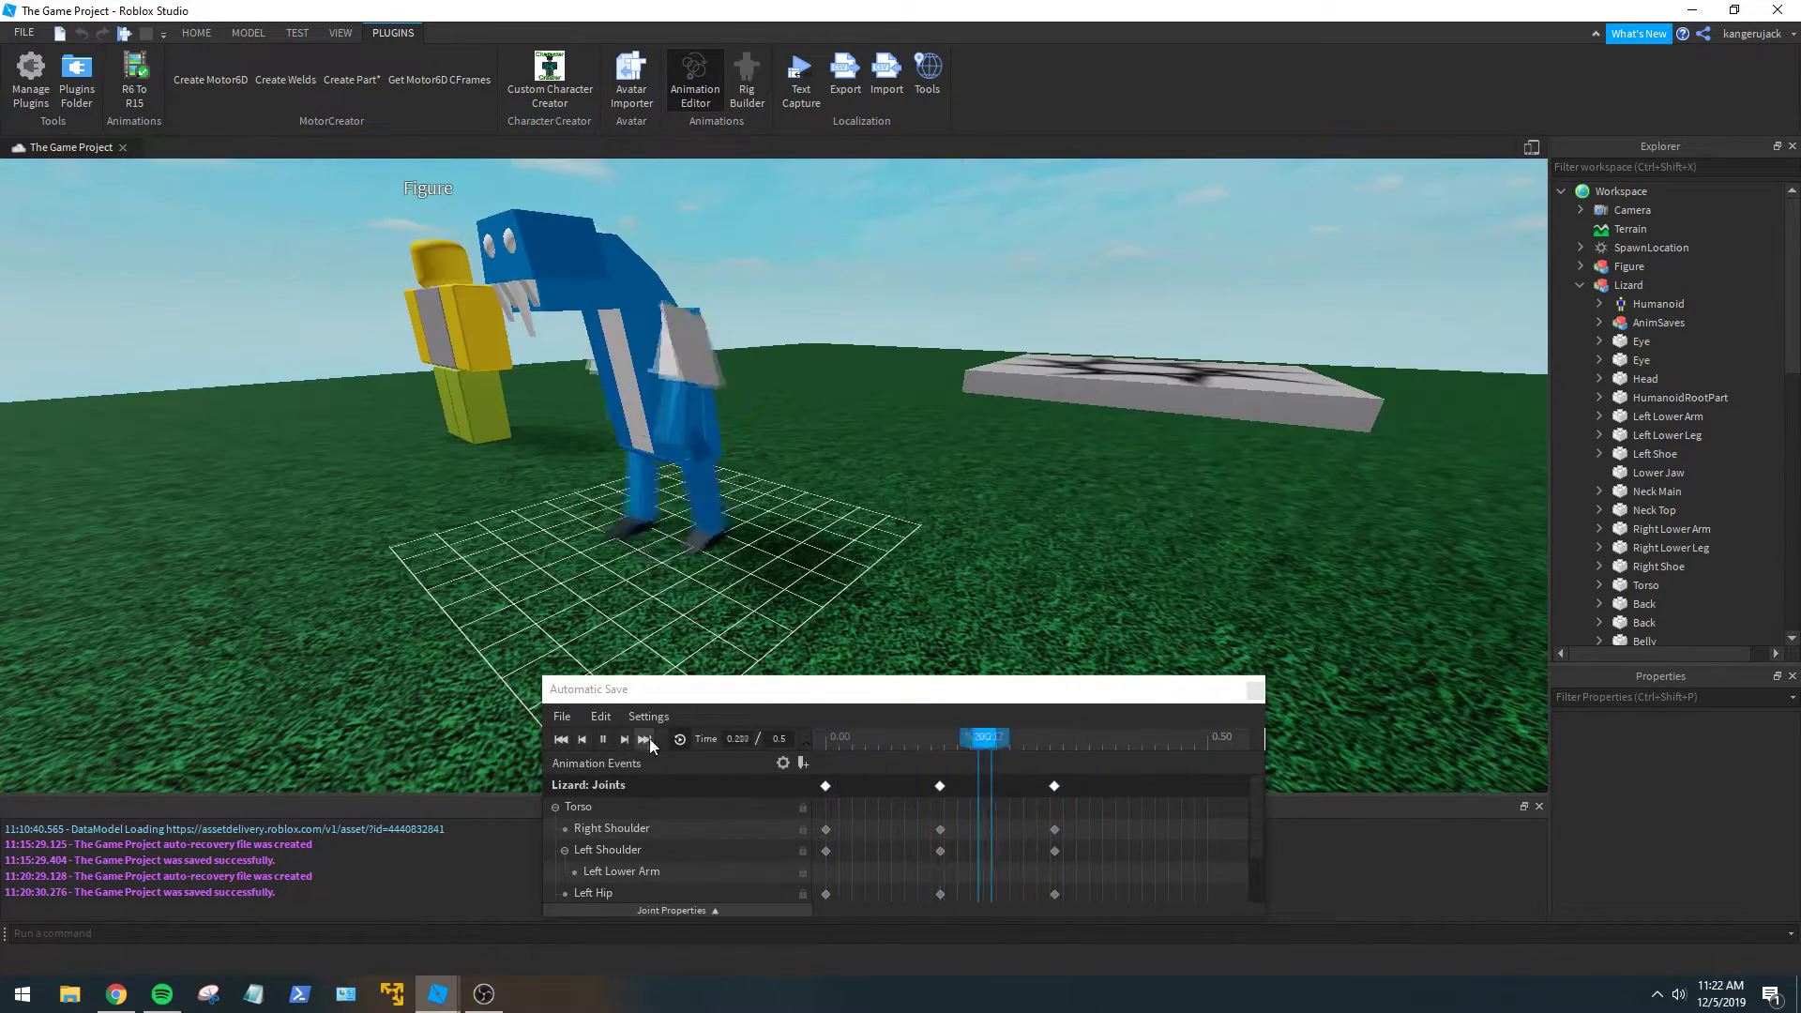
left_click(603, 739)
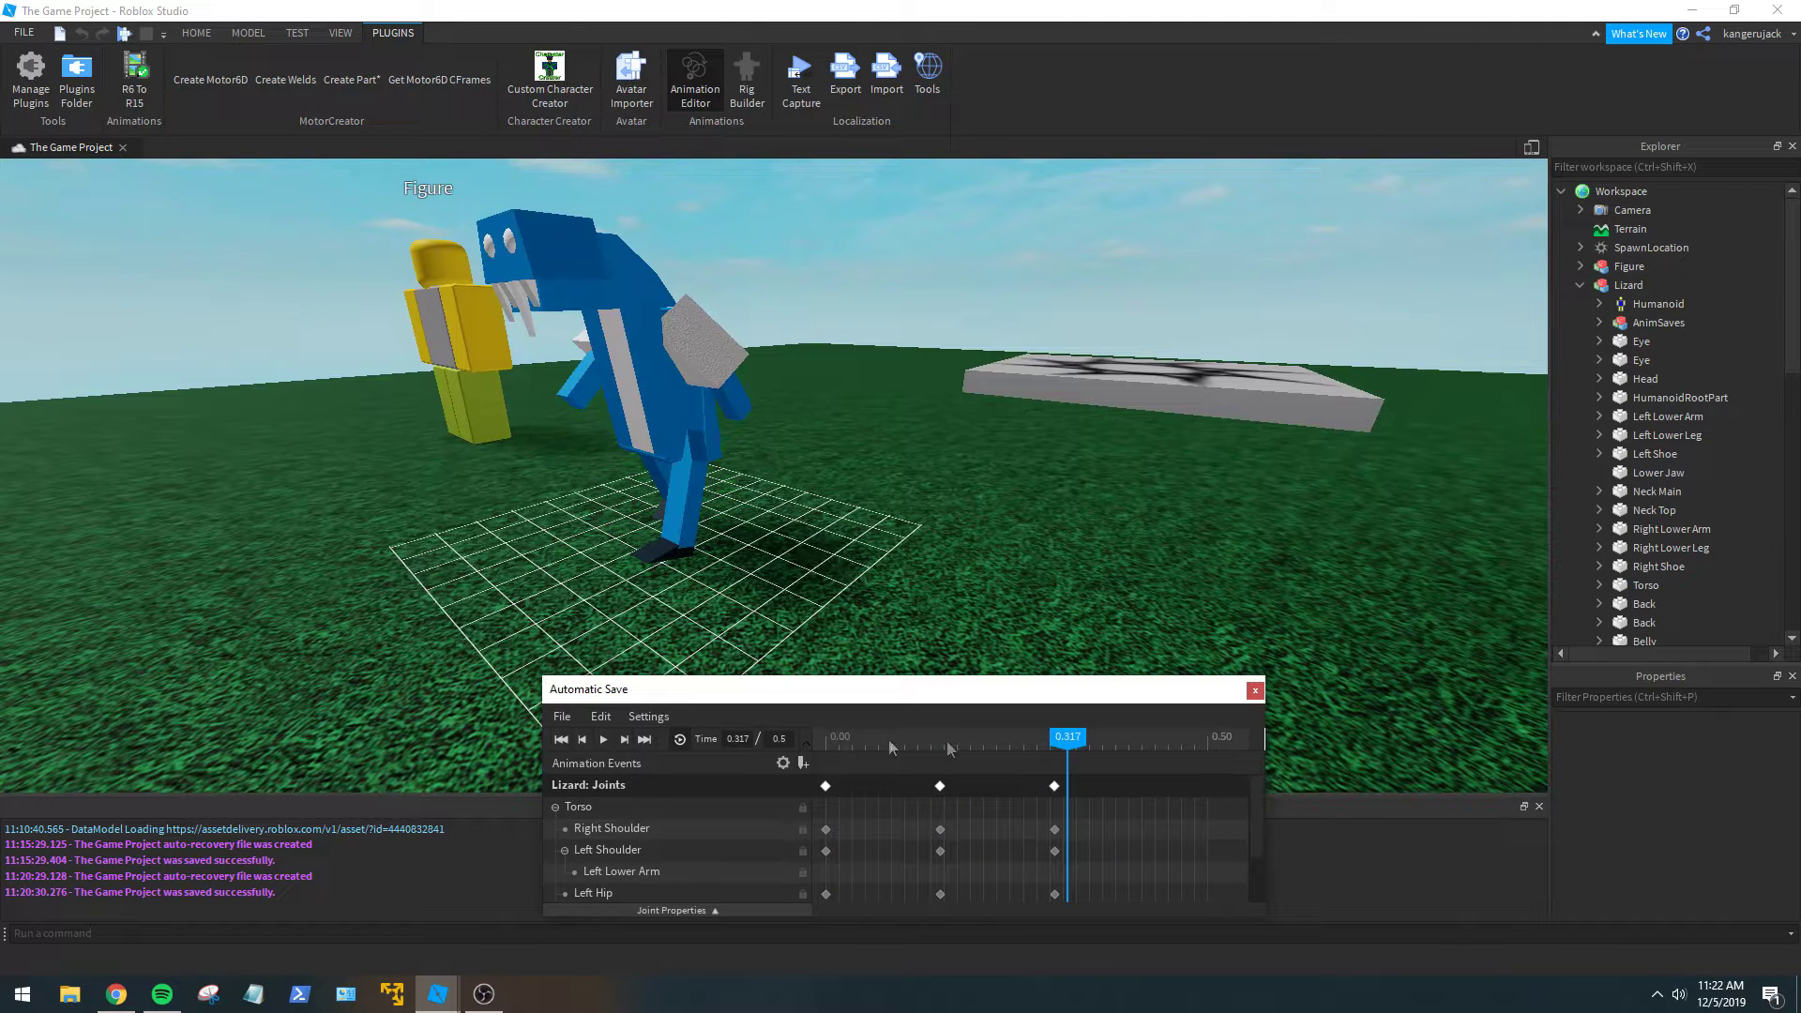
Copy the full keyframe at 0.000 and set the playhead to 0.500.
right_click(825, 785)
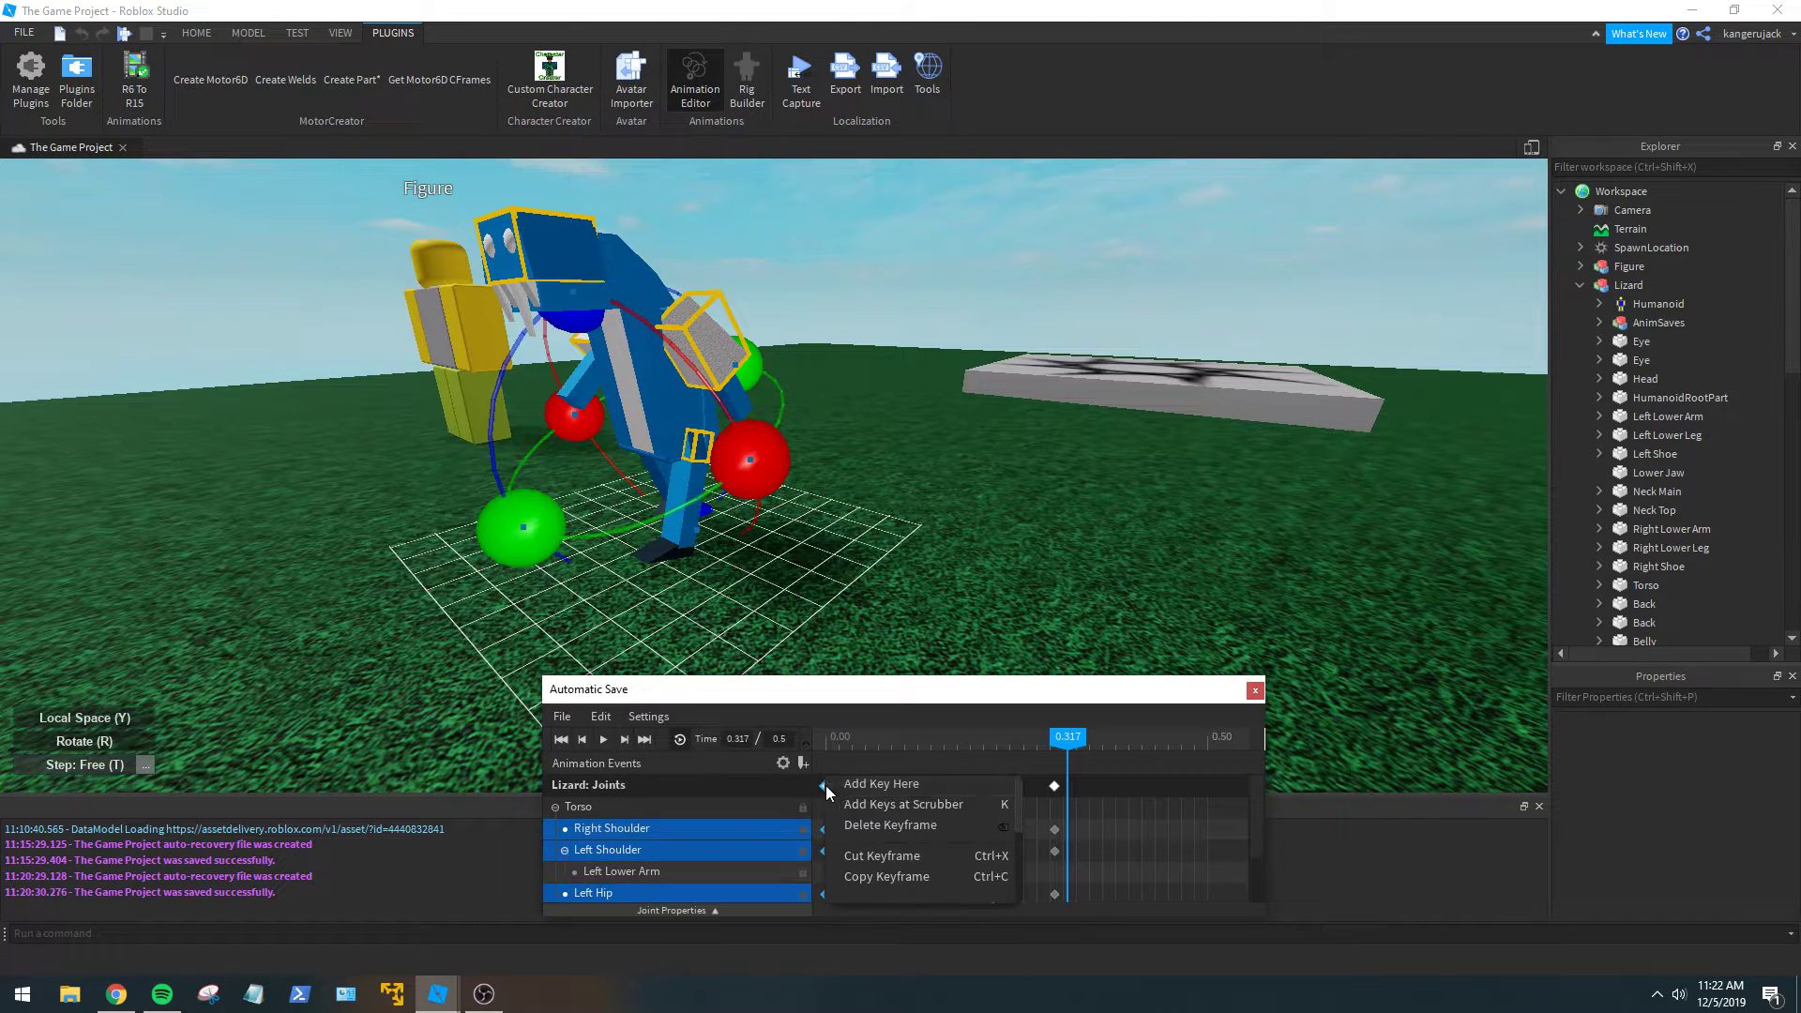
left_click(872, 876)
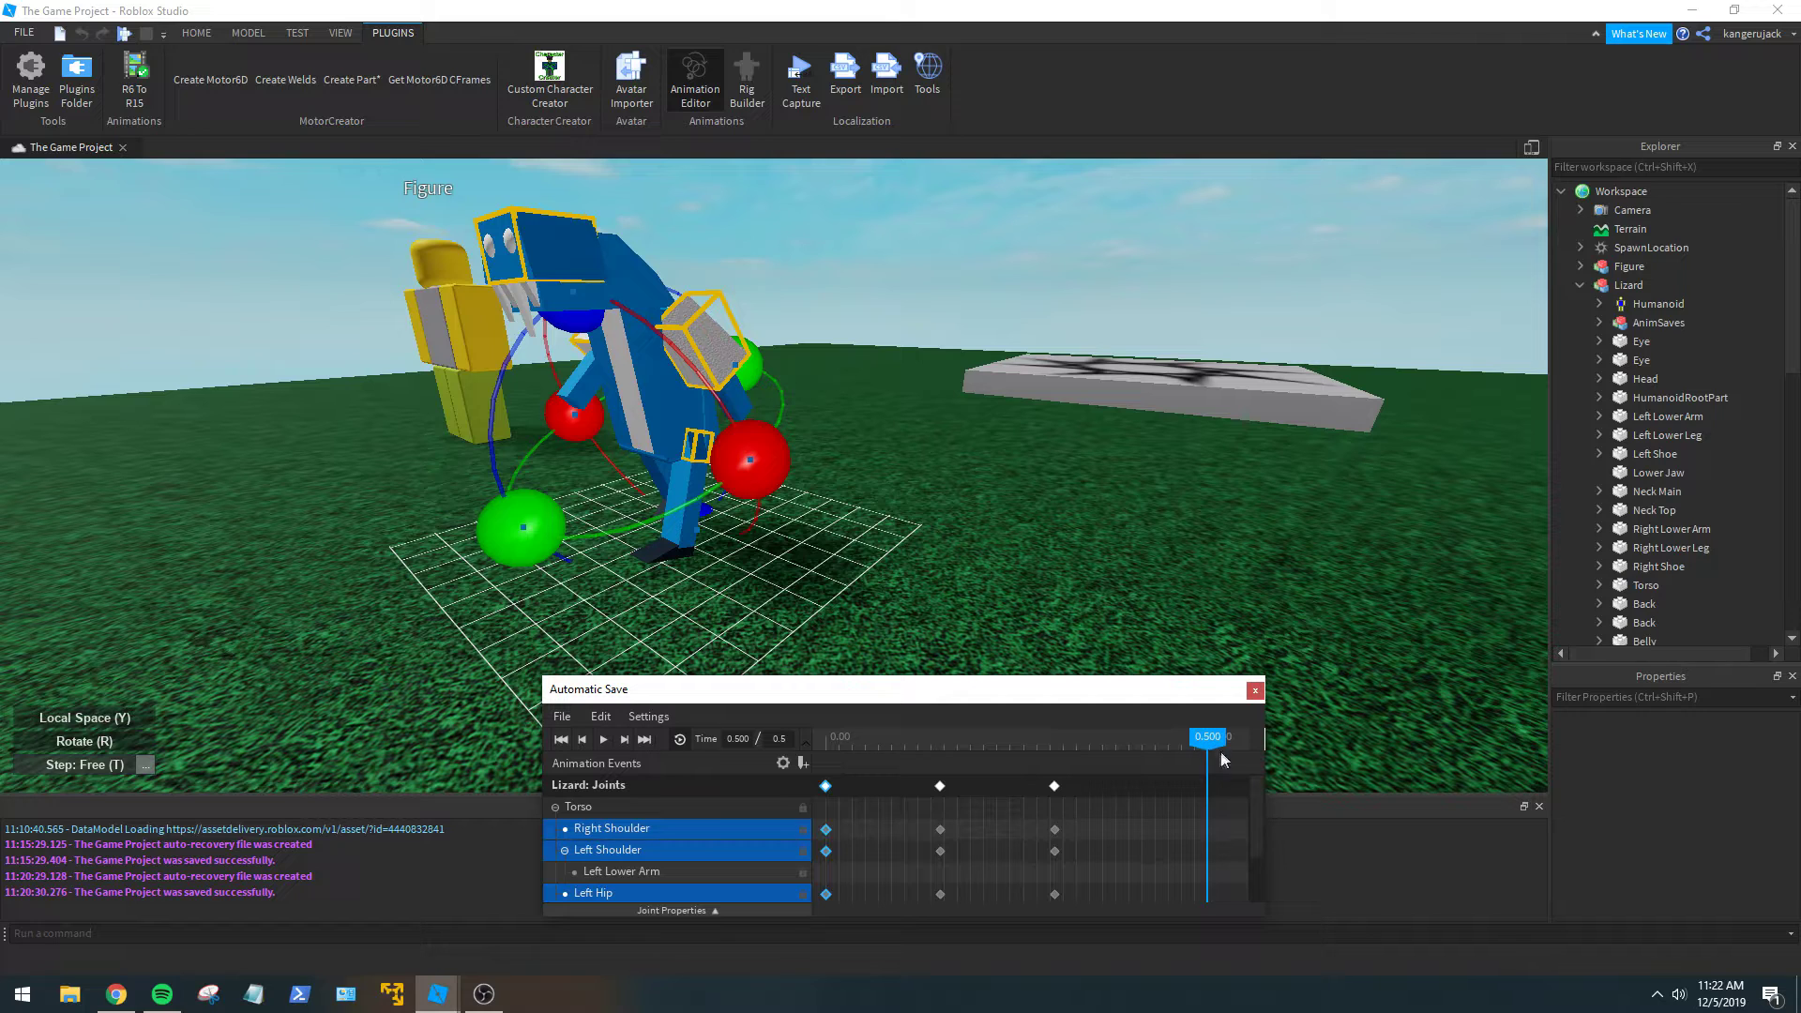
right_click(1176, 812)
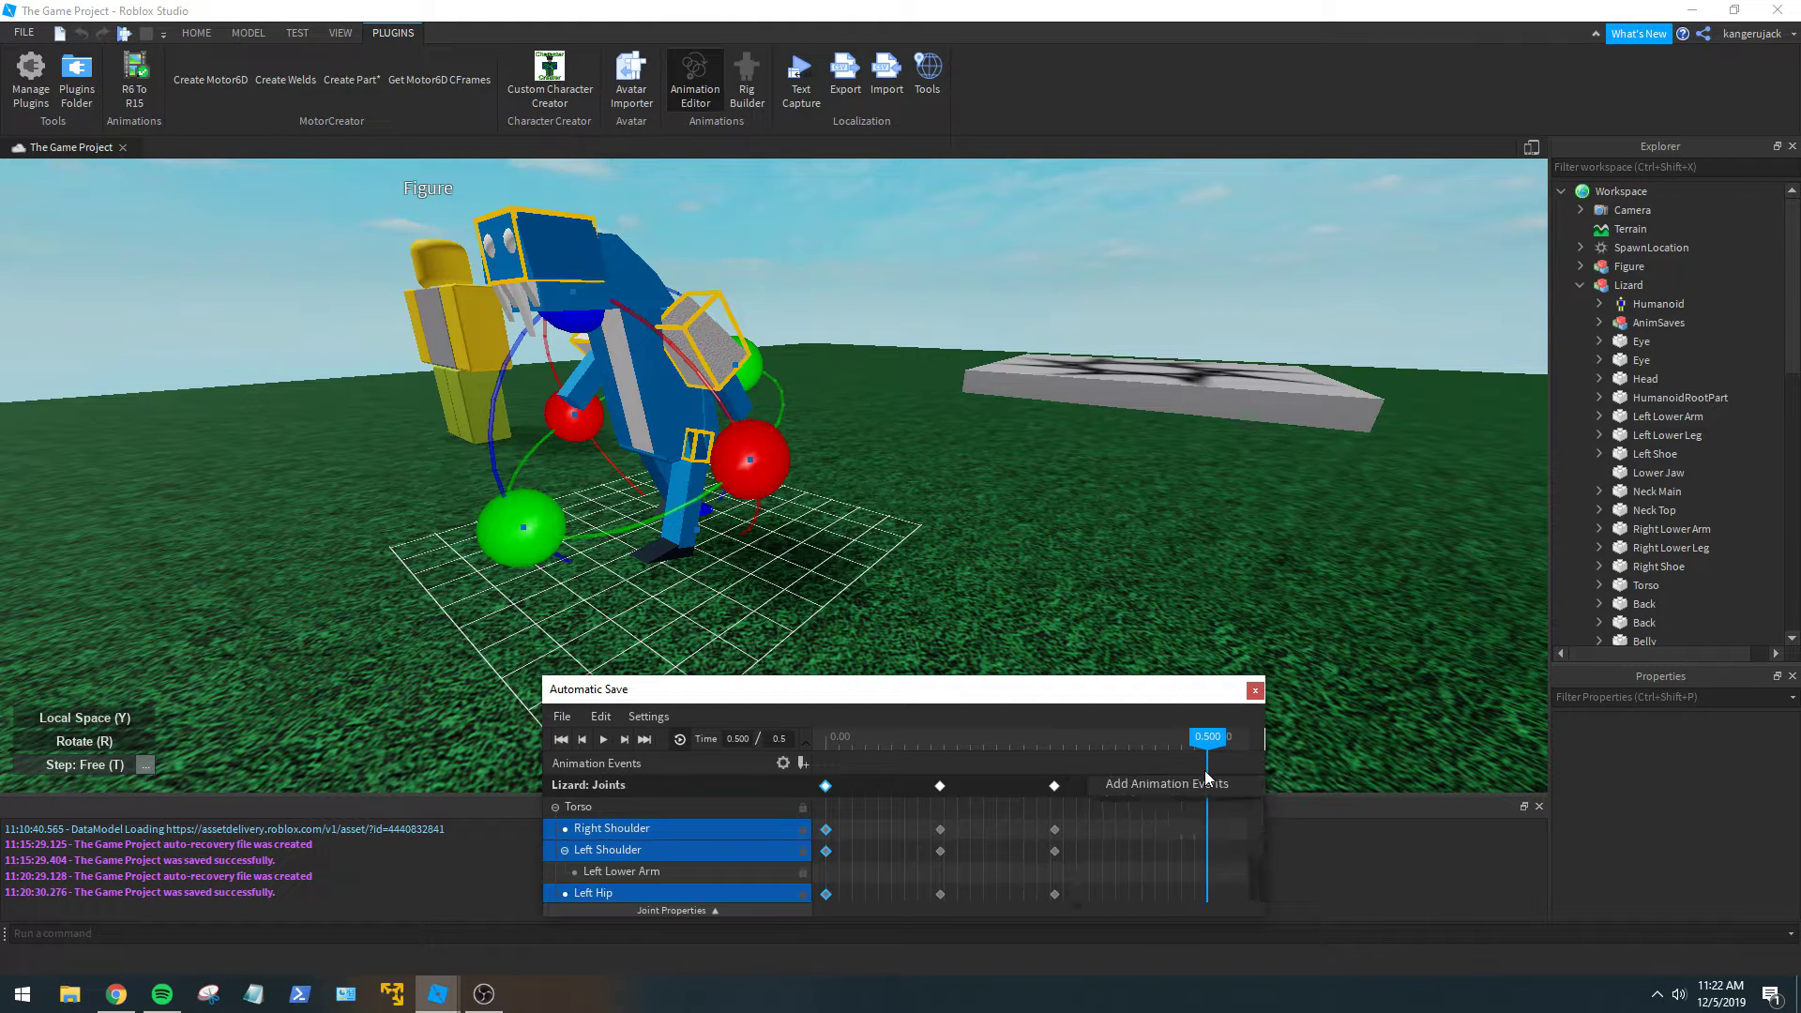
right_click(1205, 812)
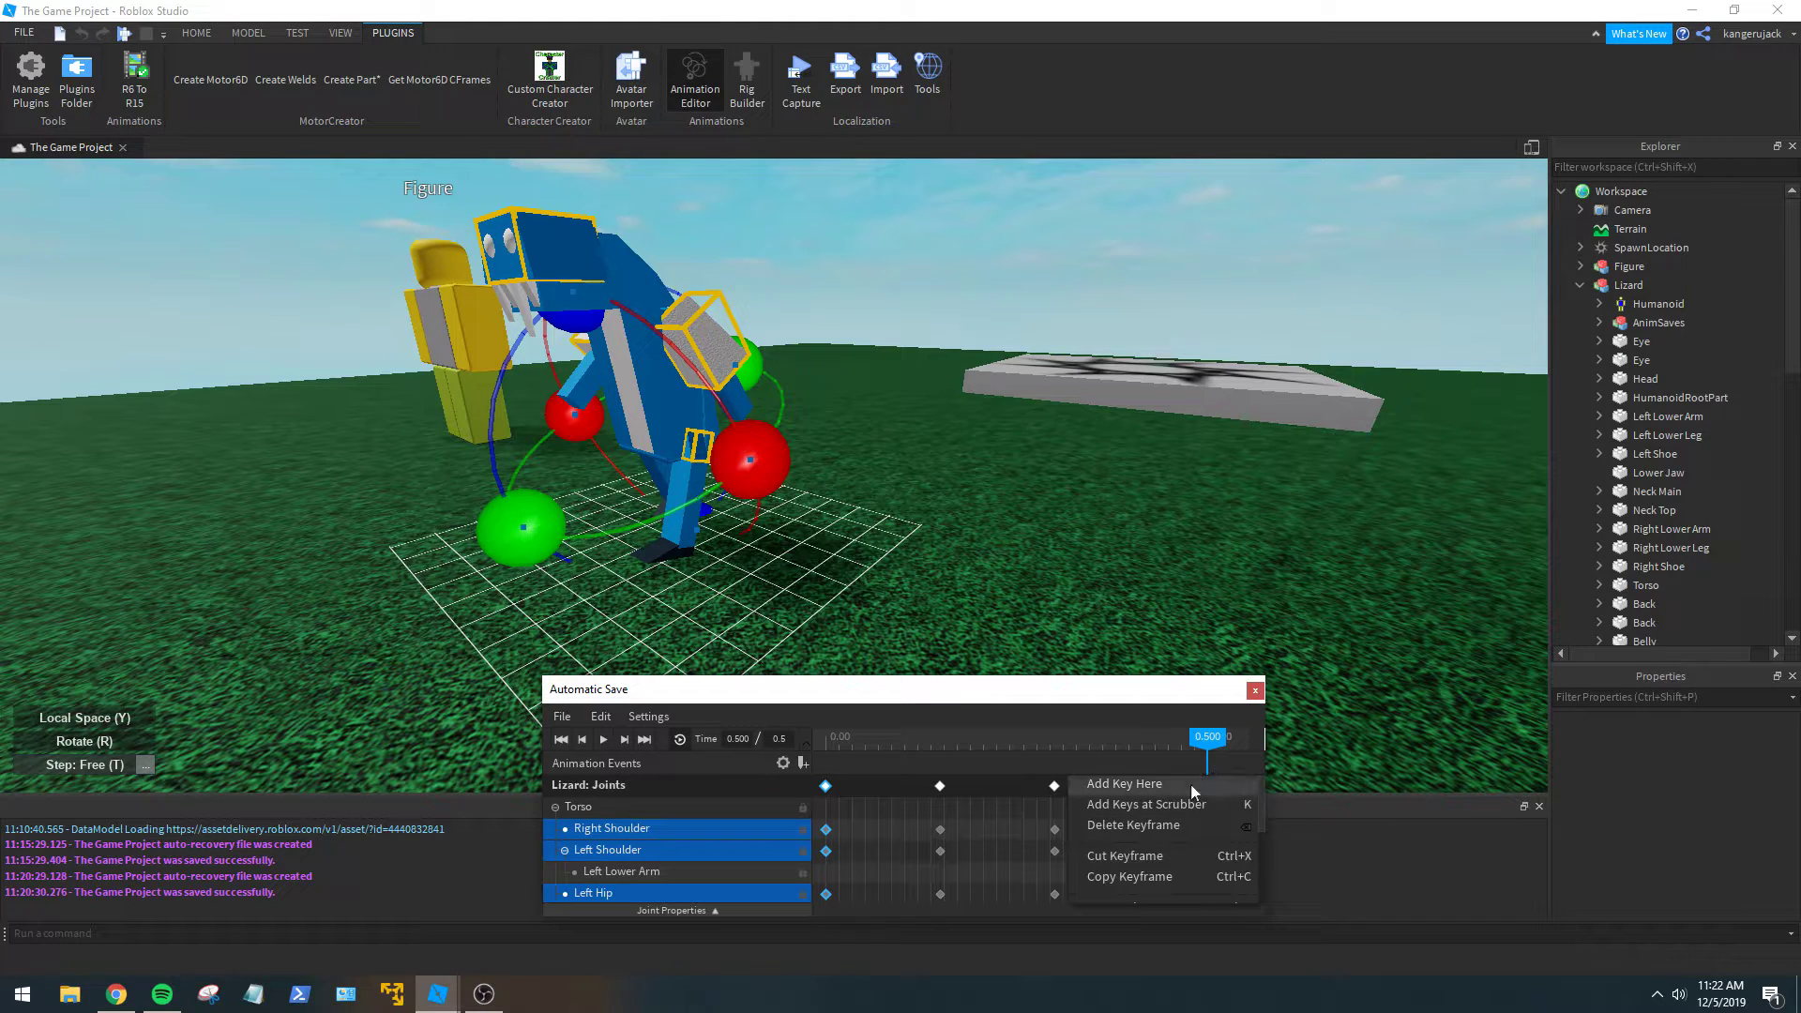
left_click(1191, 786)
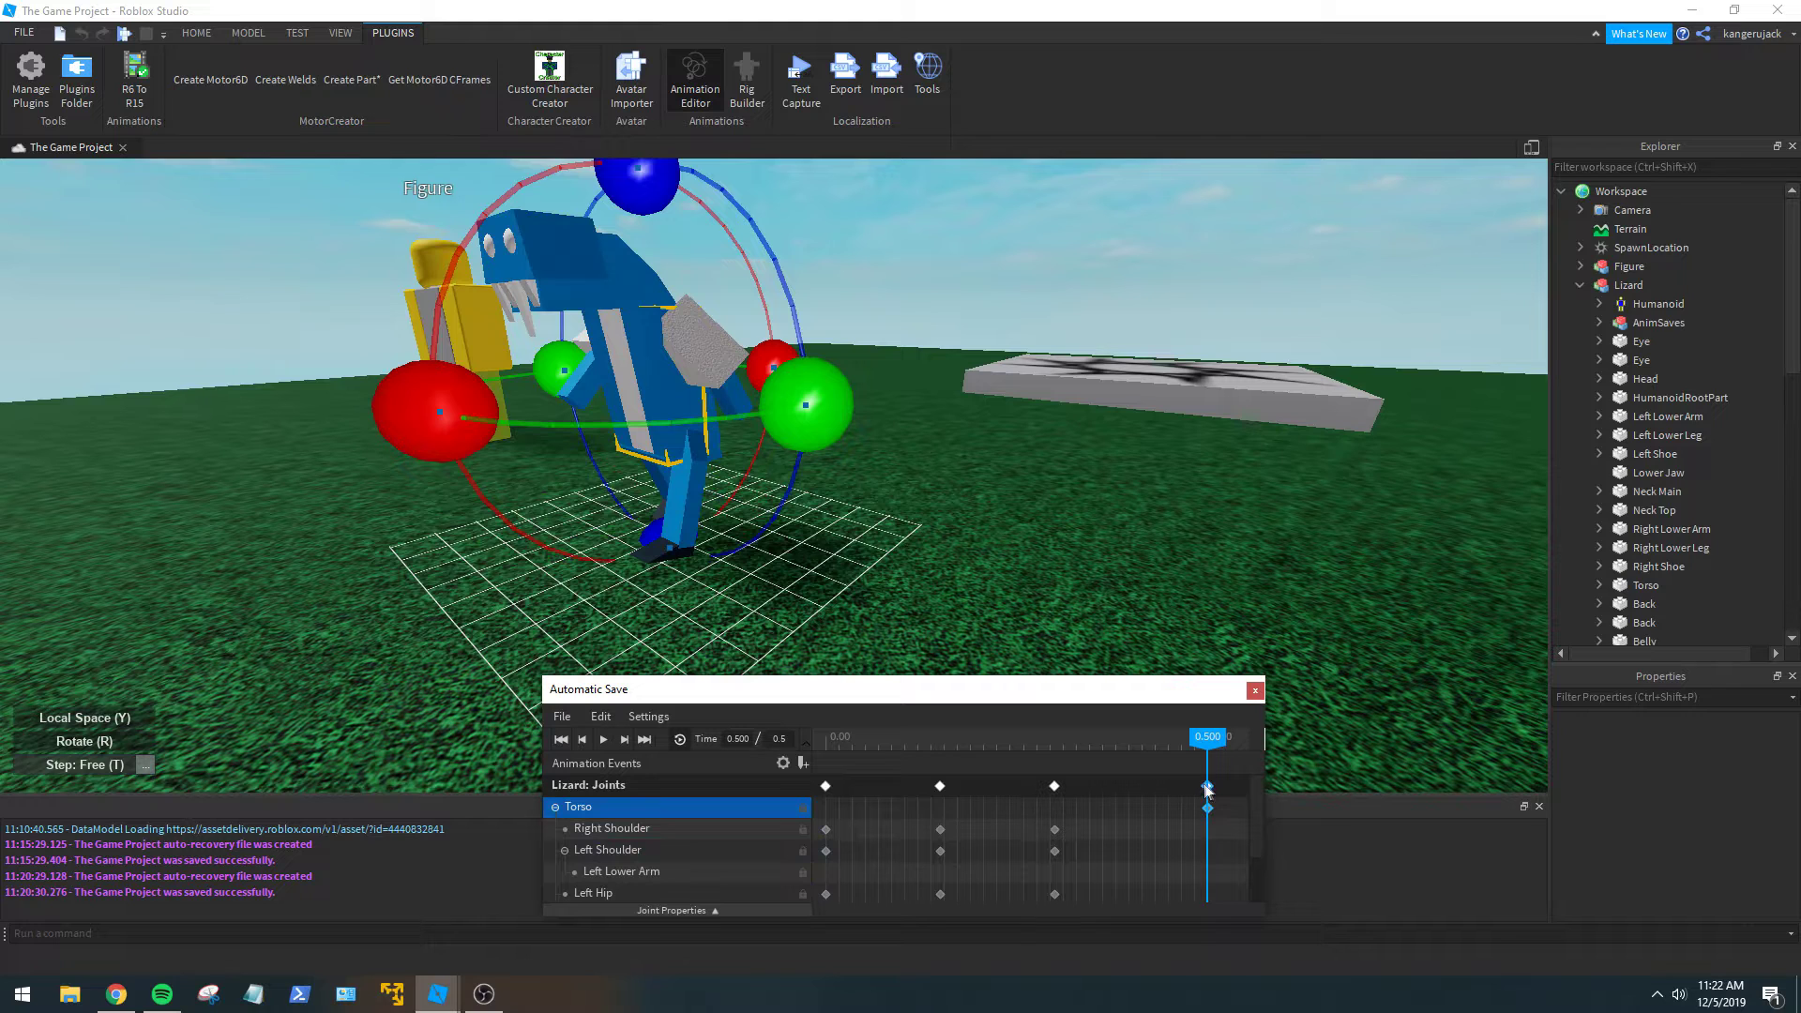
key("Delete")
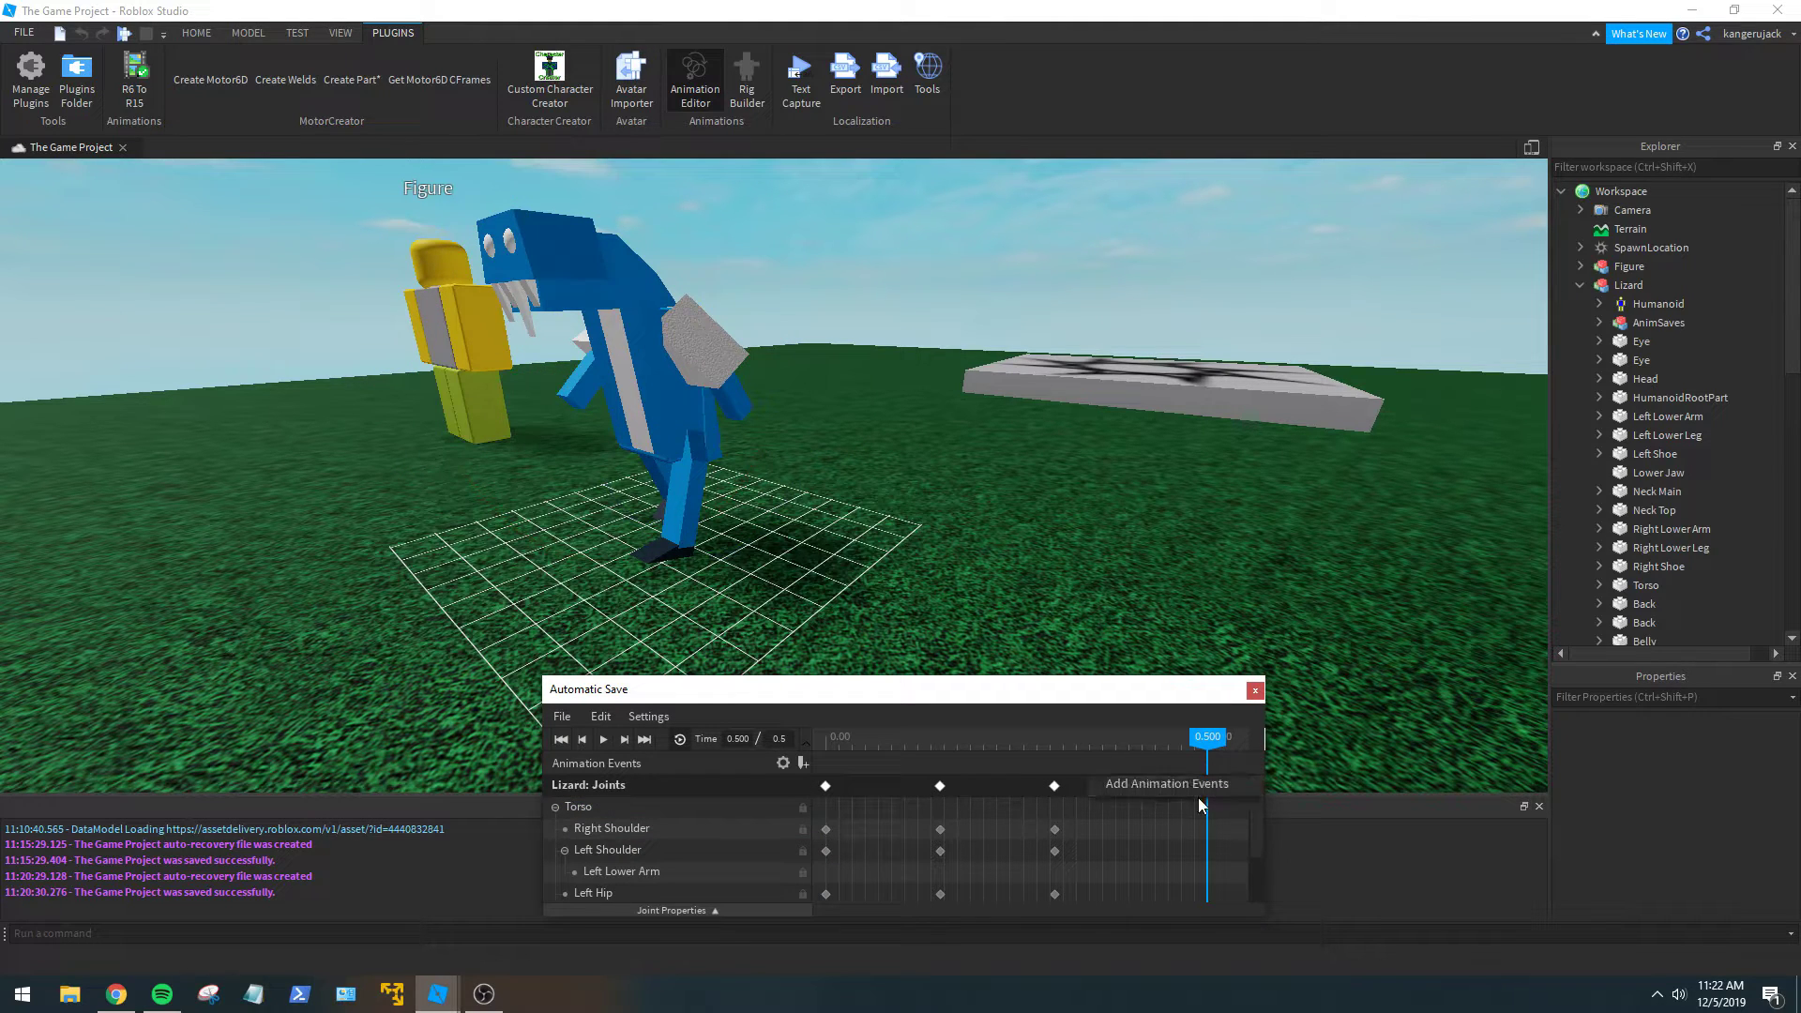
Paste the copied neutral-pose keyframe at 0.500.
right_click(1199, 800)
left_click(1208, 769)
right_click(1211, 800)
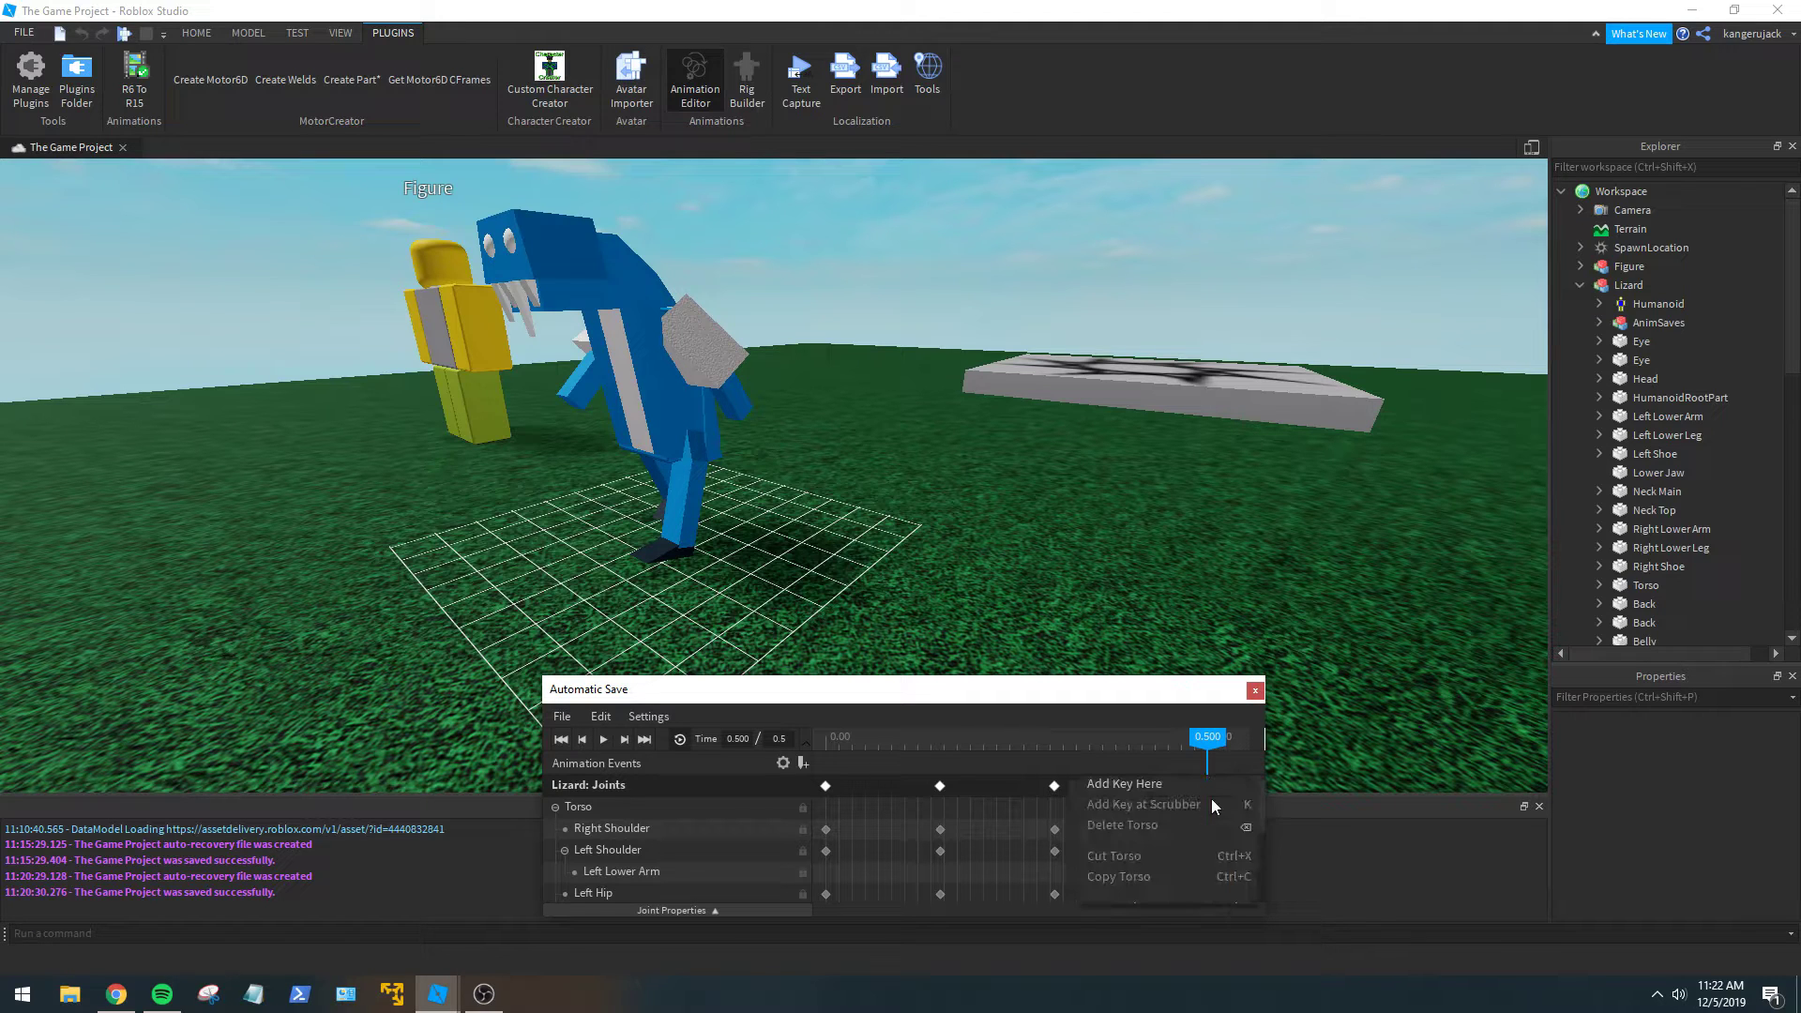
scroll(1173, 861, "down", 3)
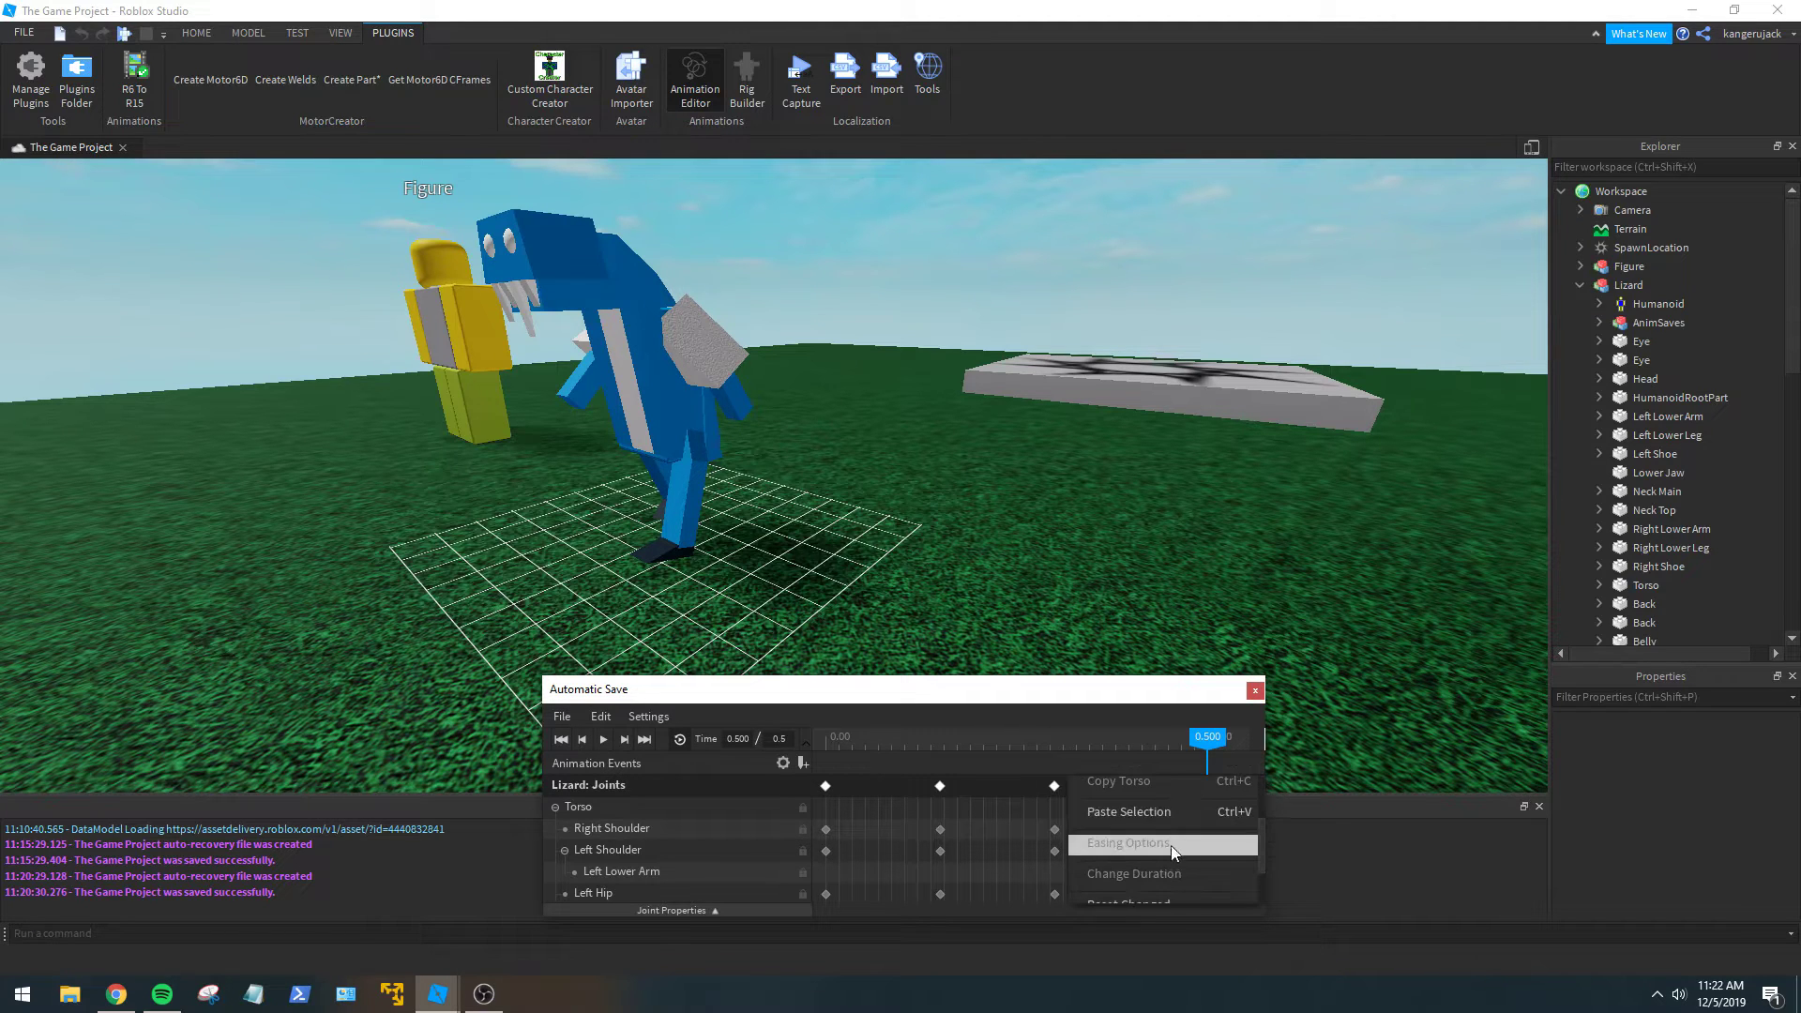
left_click(1176, 814)
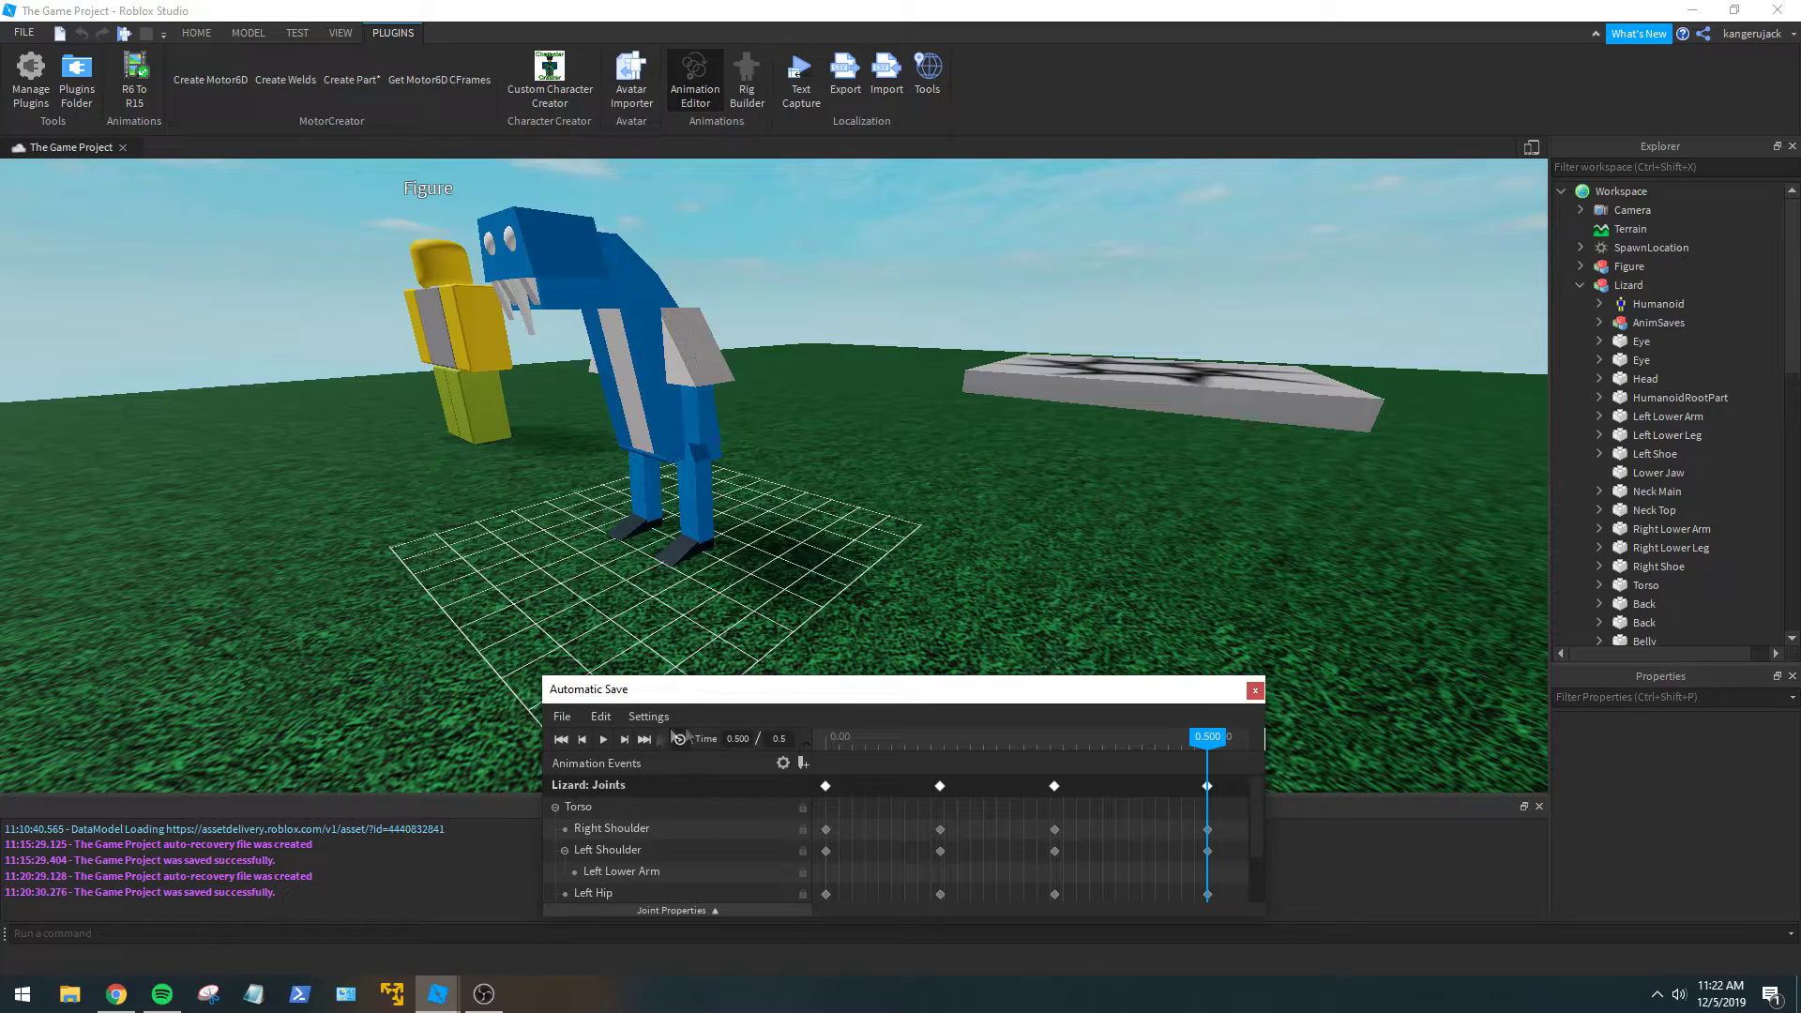
Play the looping animation, examine the lizard's walk from both sides, near and far, and pause playback.
left_click(602, 738)
right_click_drag(845, 526, 841, 522)
scroll(841, 531, "down", 5)
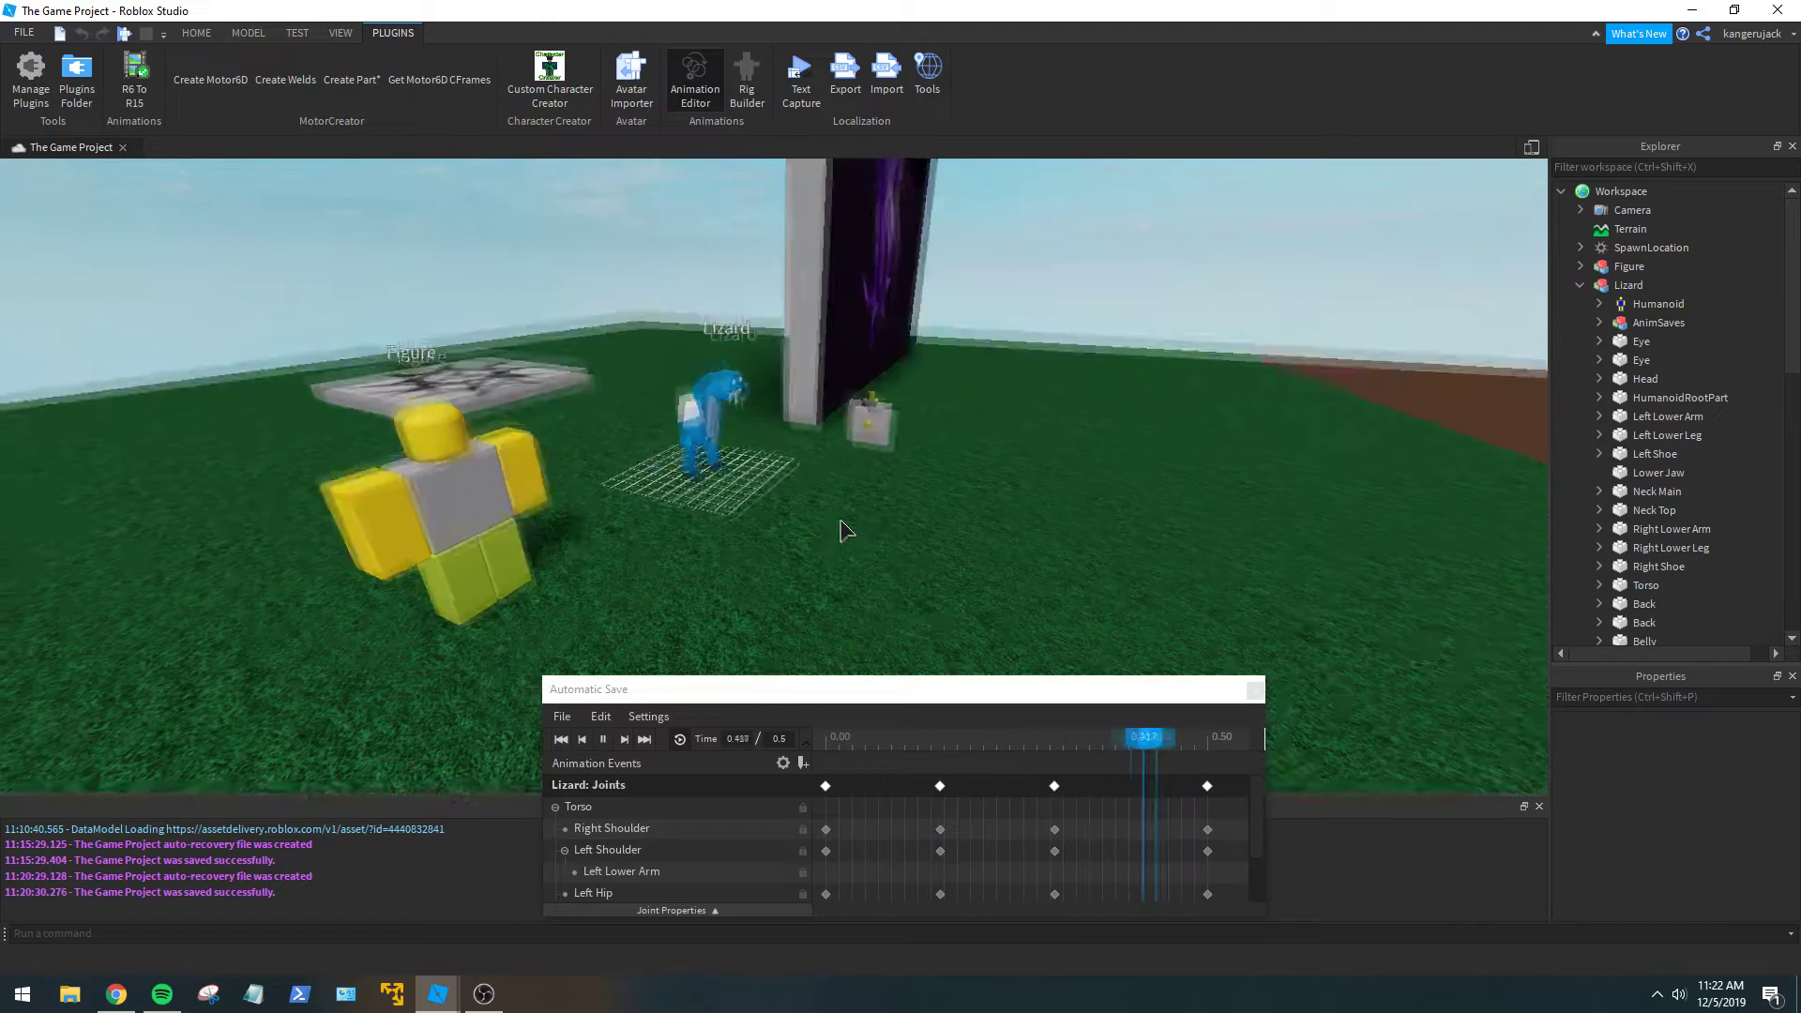
scroll(844, 528, "up", 5)
right_click_drag(1006, 509, 933, 483)
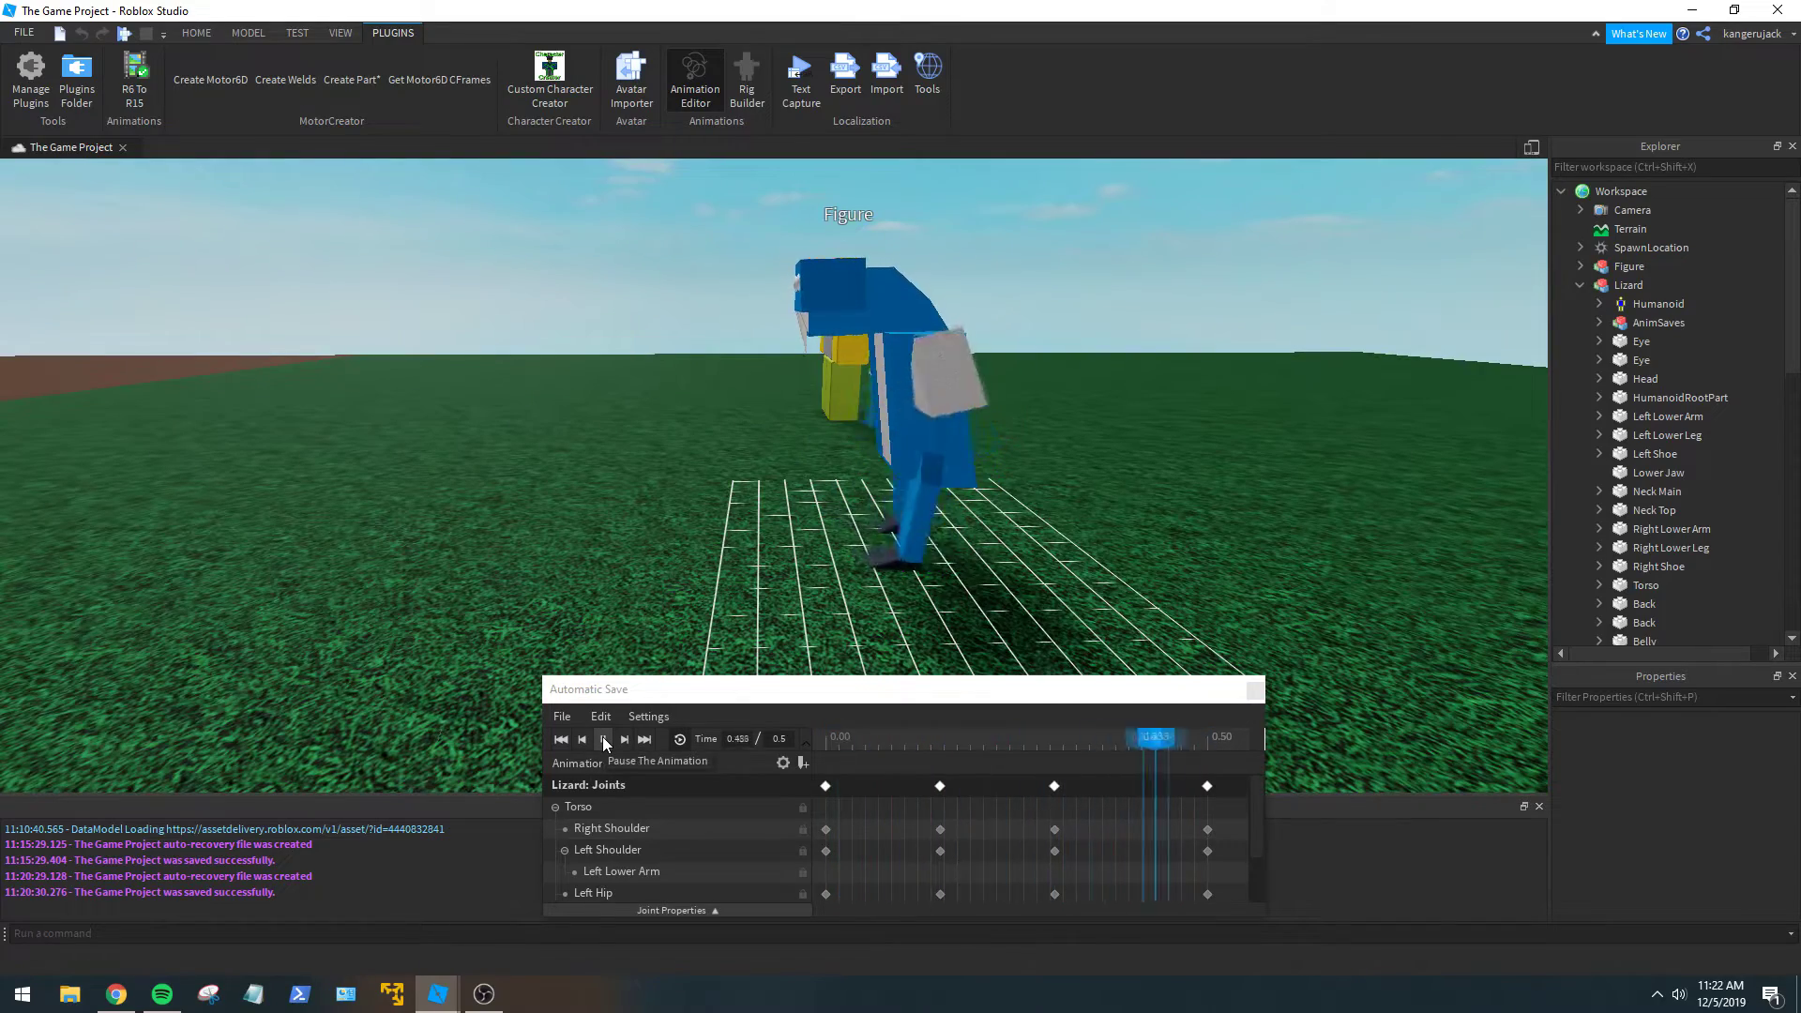
scroll(776, 593, "down", 4)
right_click_drag(776, 594, 776, 593)
scroll(775, 594, "down", 2)
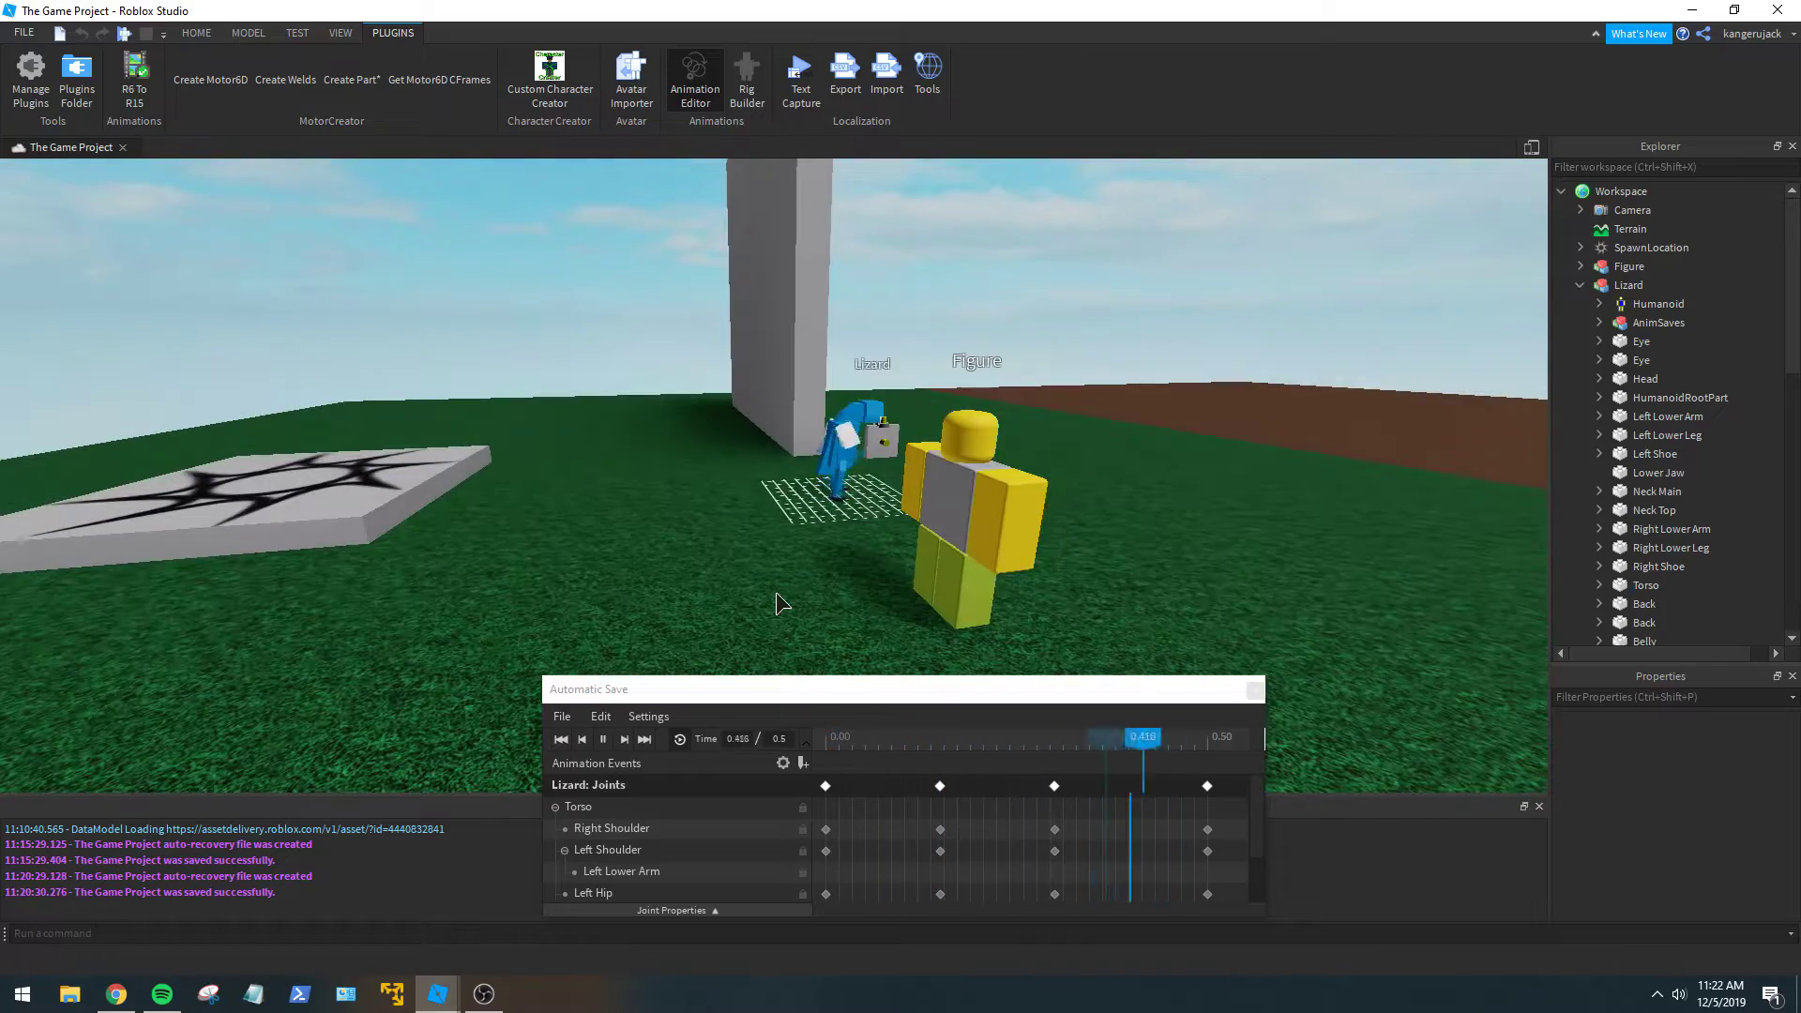
scroll(775, 593, "up", 8)
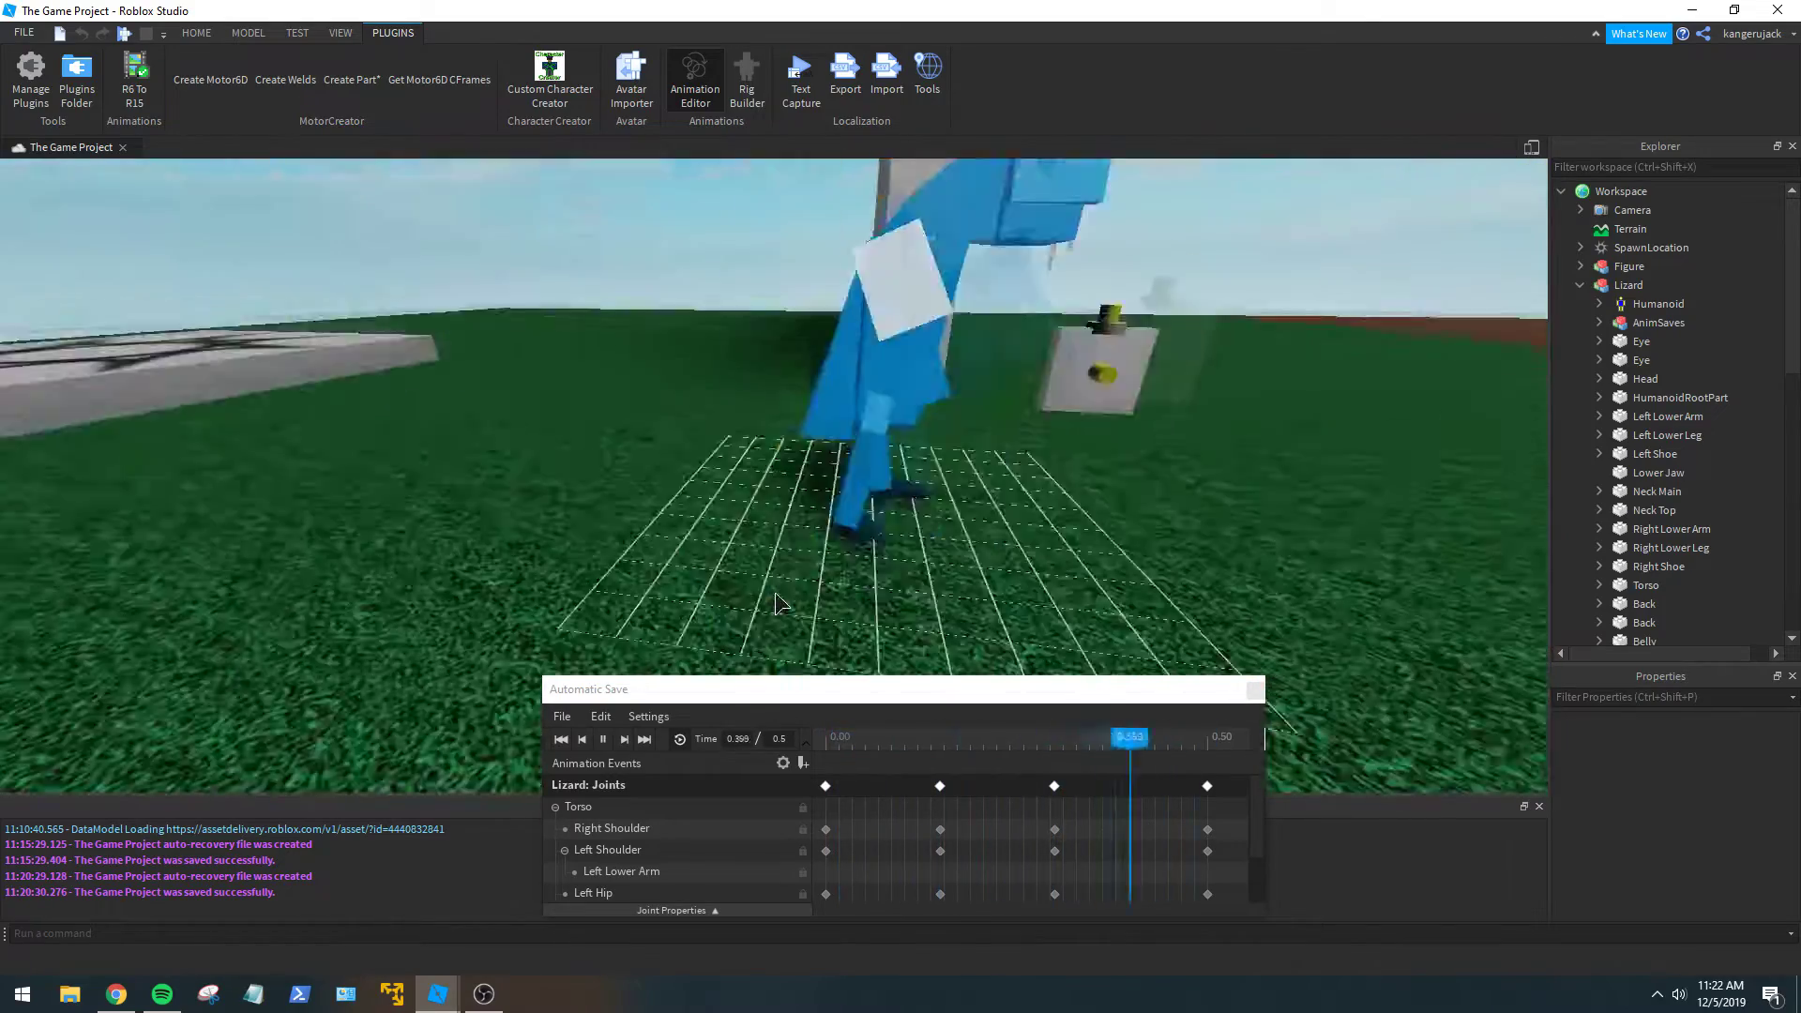
scroll(774, 594, "down", 6)
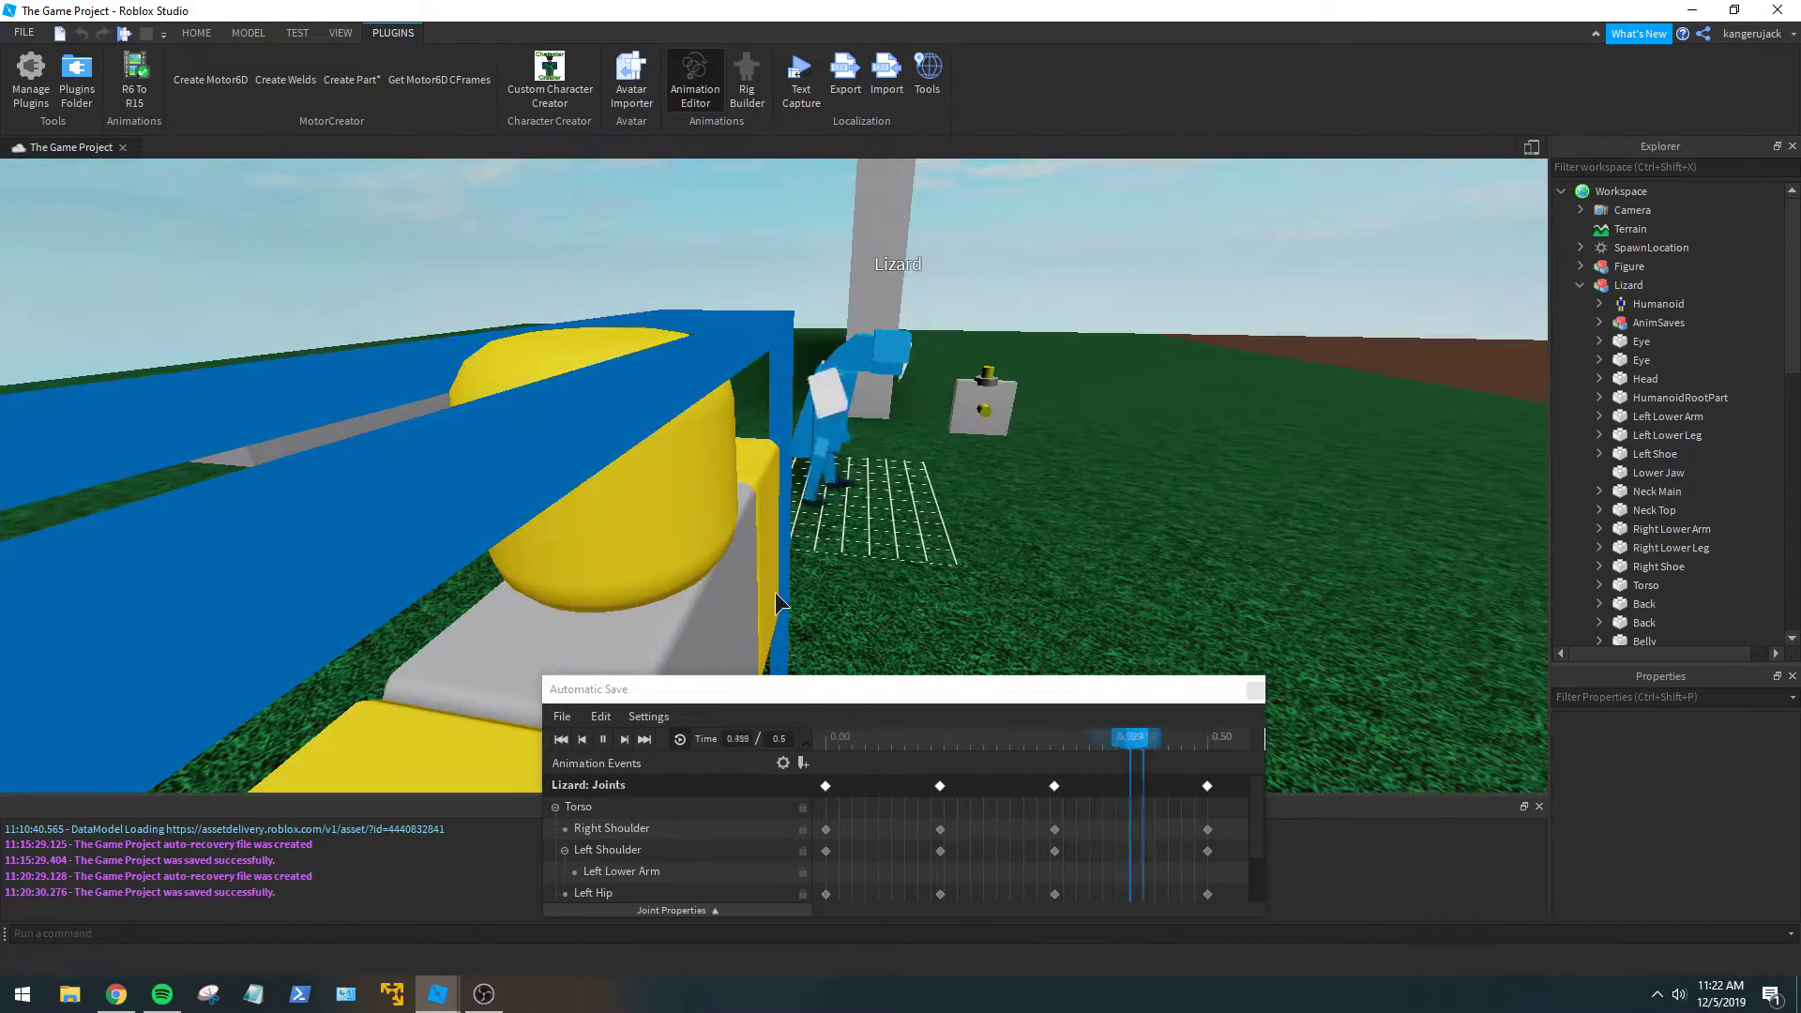
scroll(911, 551, "up", 6)
right_click_drag(912, 551, 912, 551)
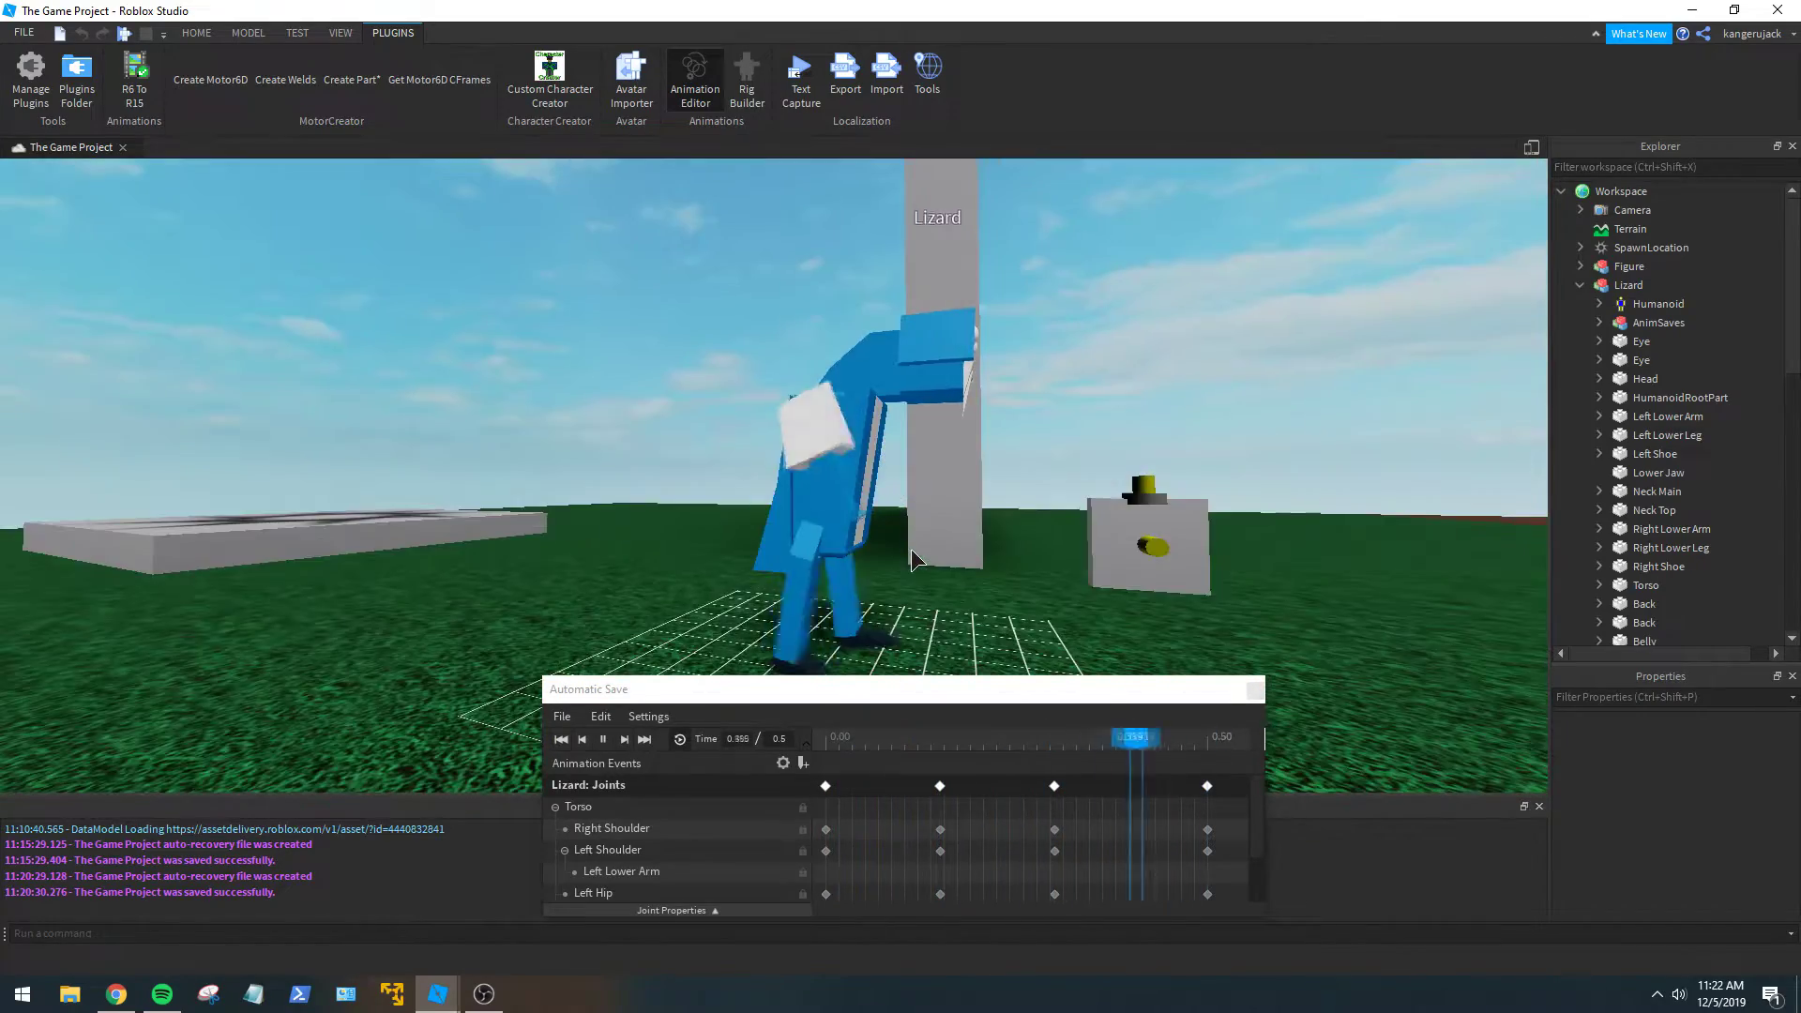
left_click(606, 740)
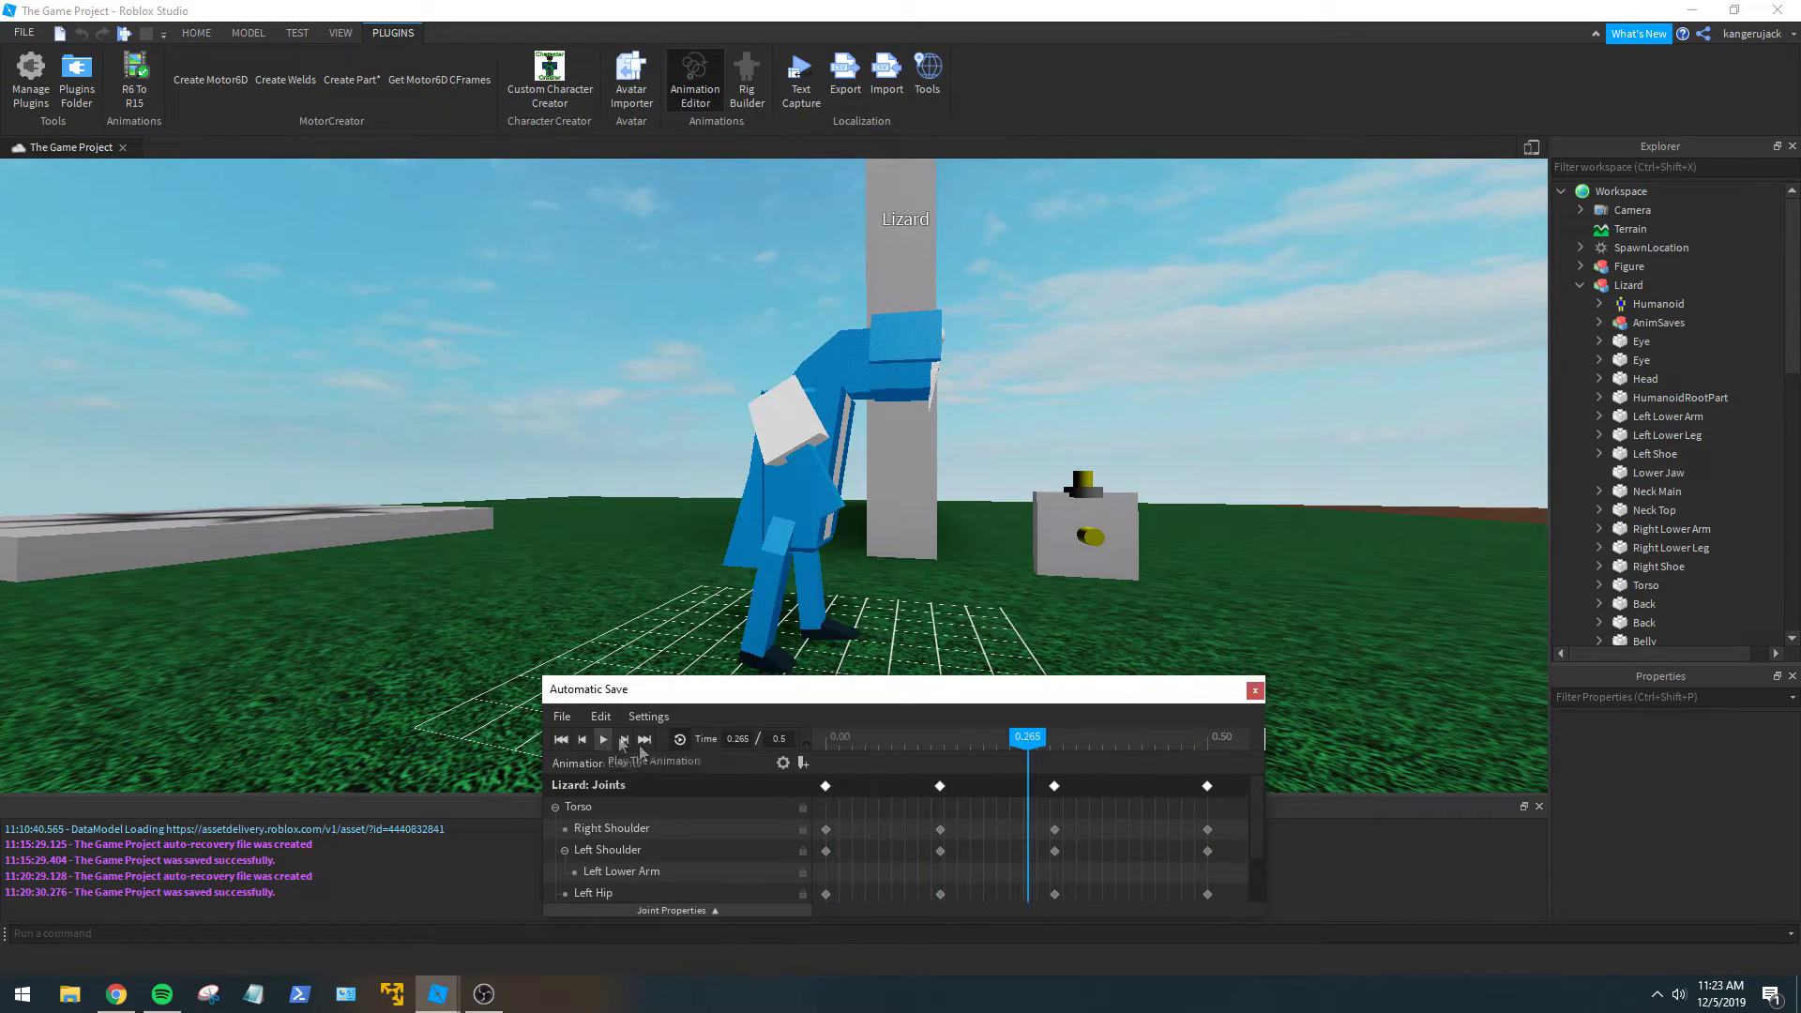
Move to the 0.300 keyframe, tilt the lizard's head slightly upward, and deselect the joint.
left_click(1052, 786)
right_click_drag(1056, 531, 1056, 539)
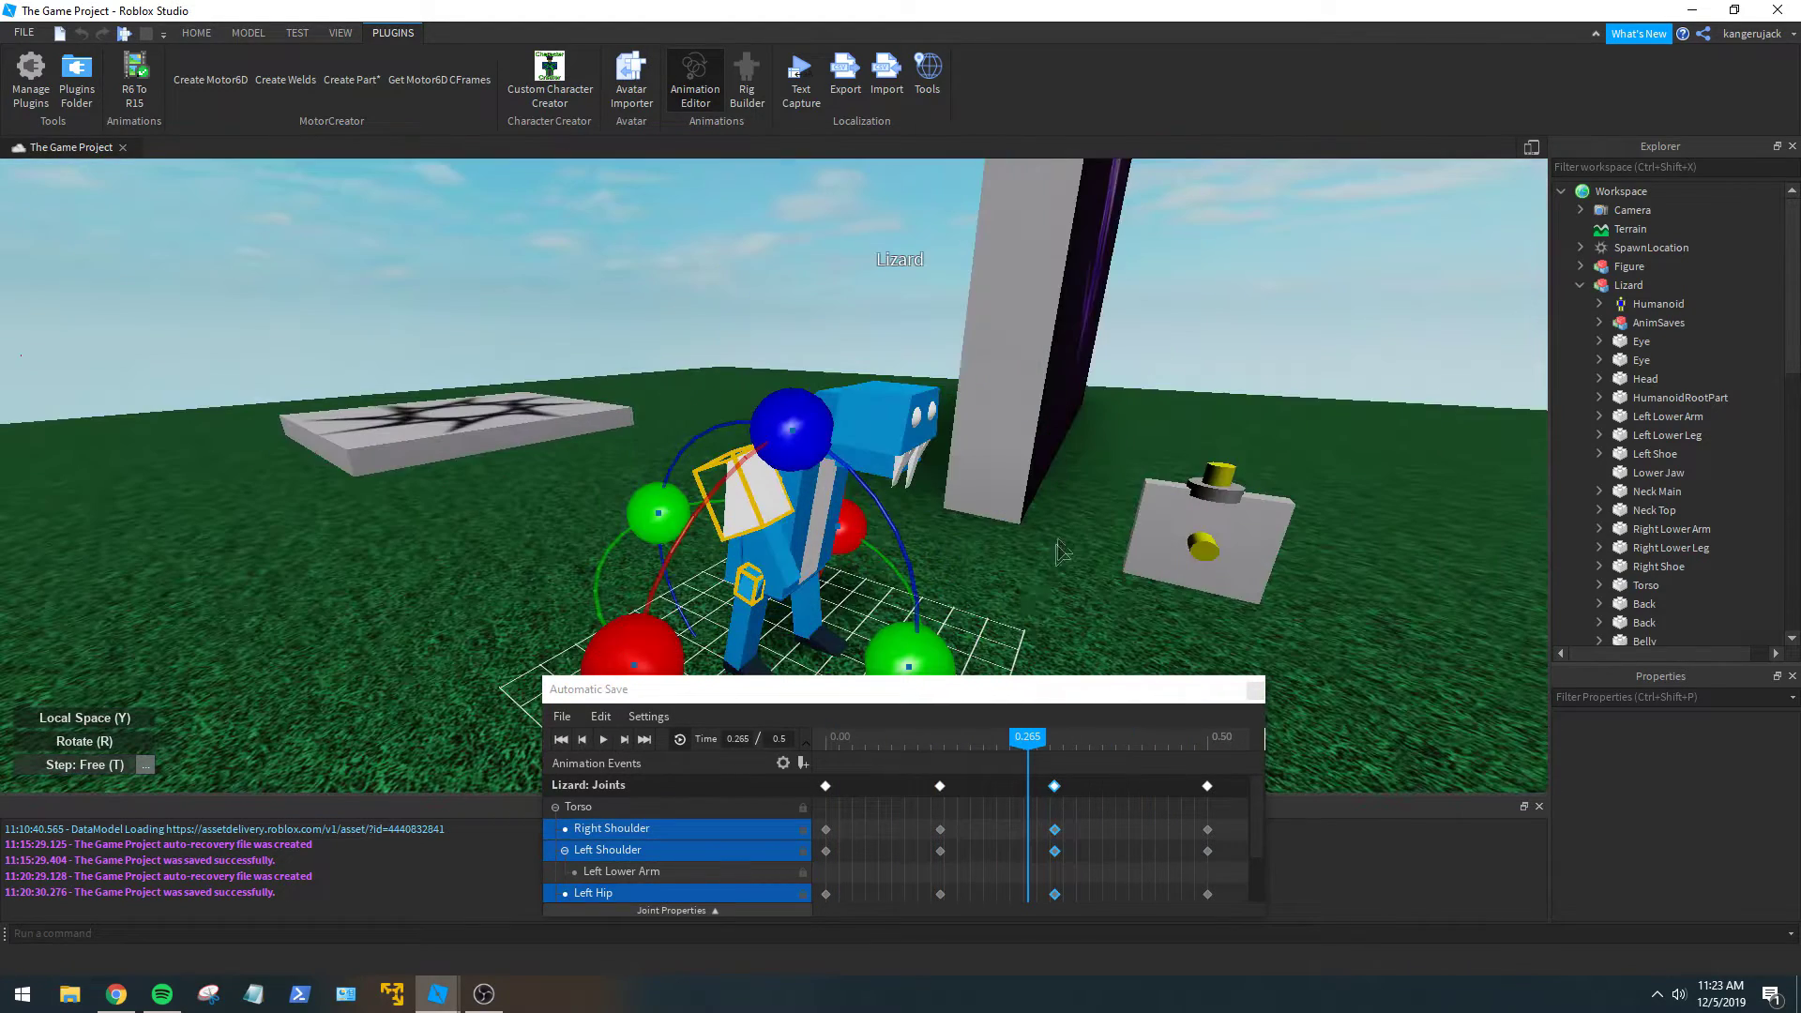
left_click(1055, 785)
right_click_drag(878, 447, 895, 480)
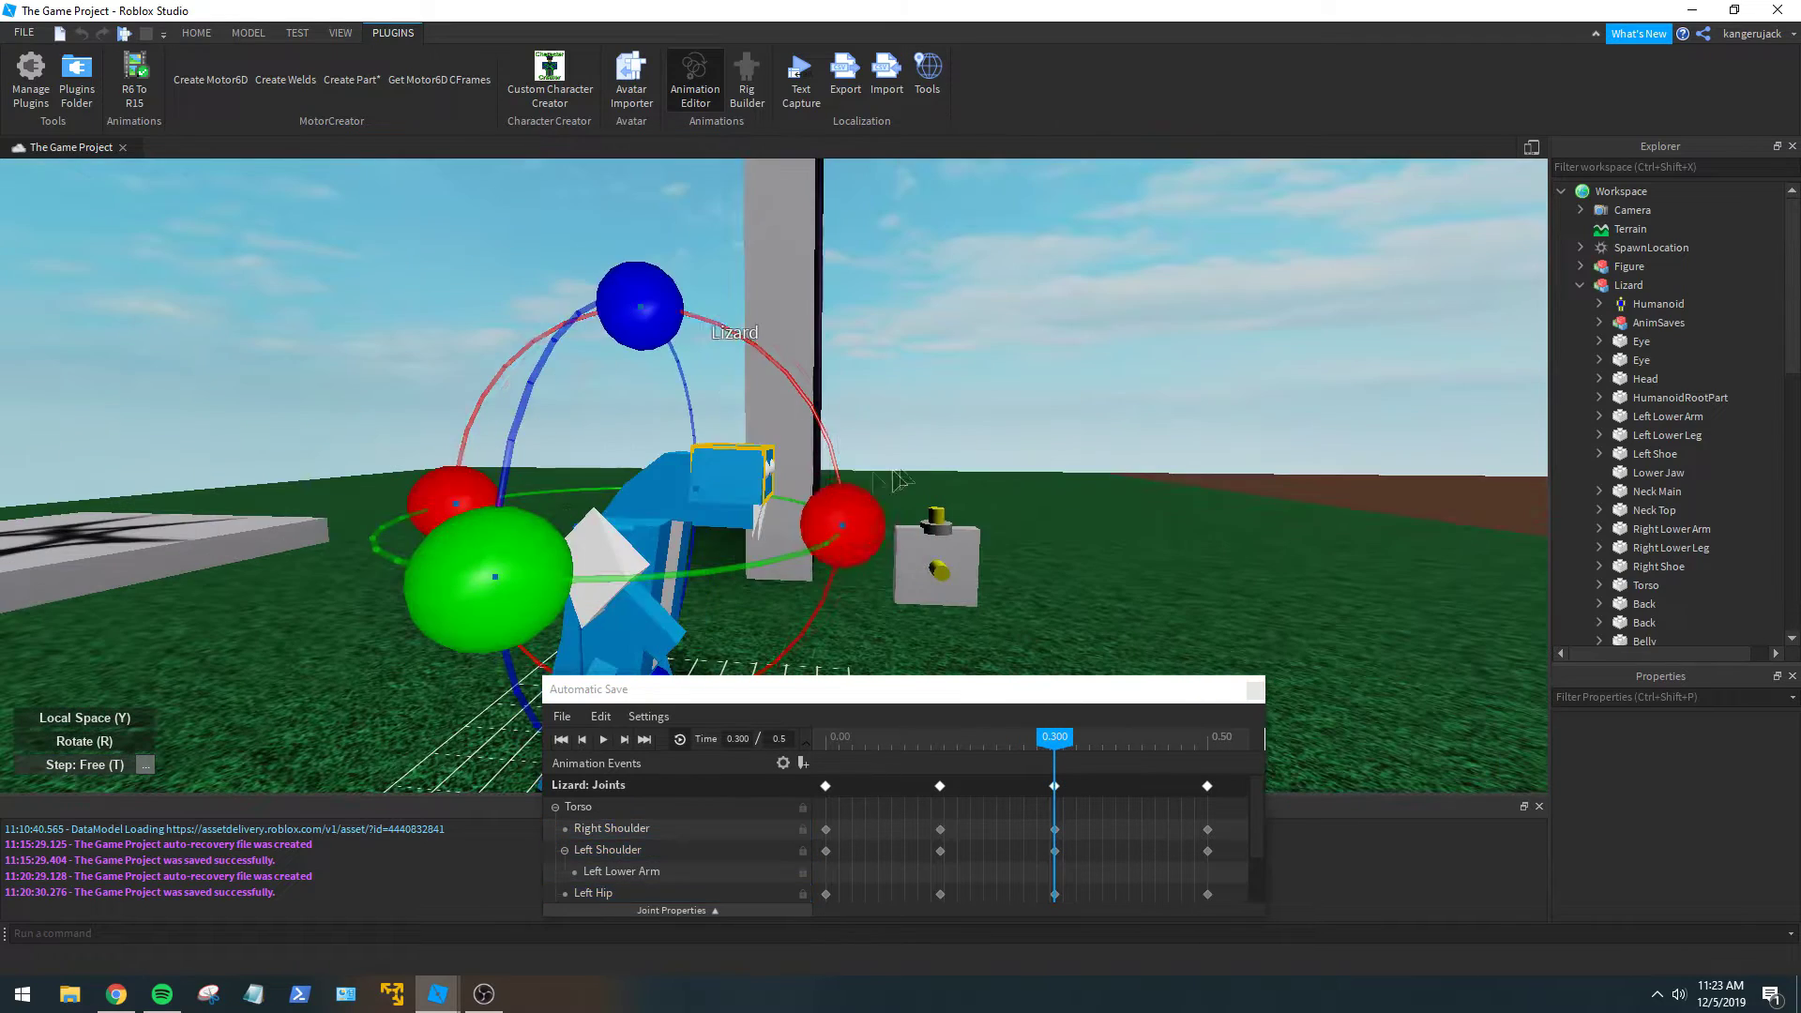
left_click_drag(855, 558, 857, 511)
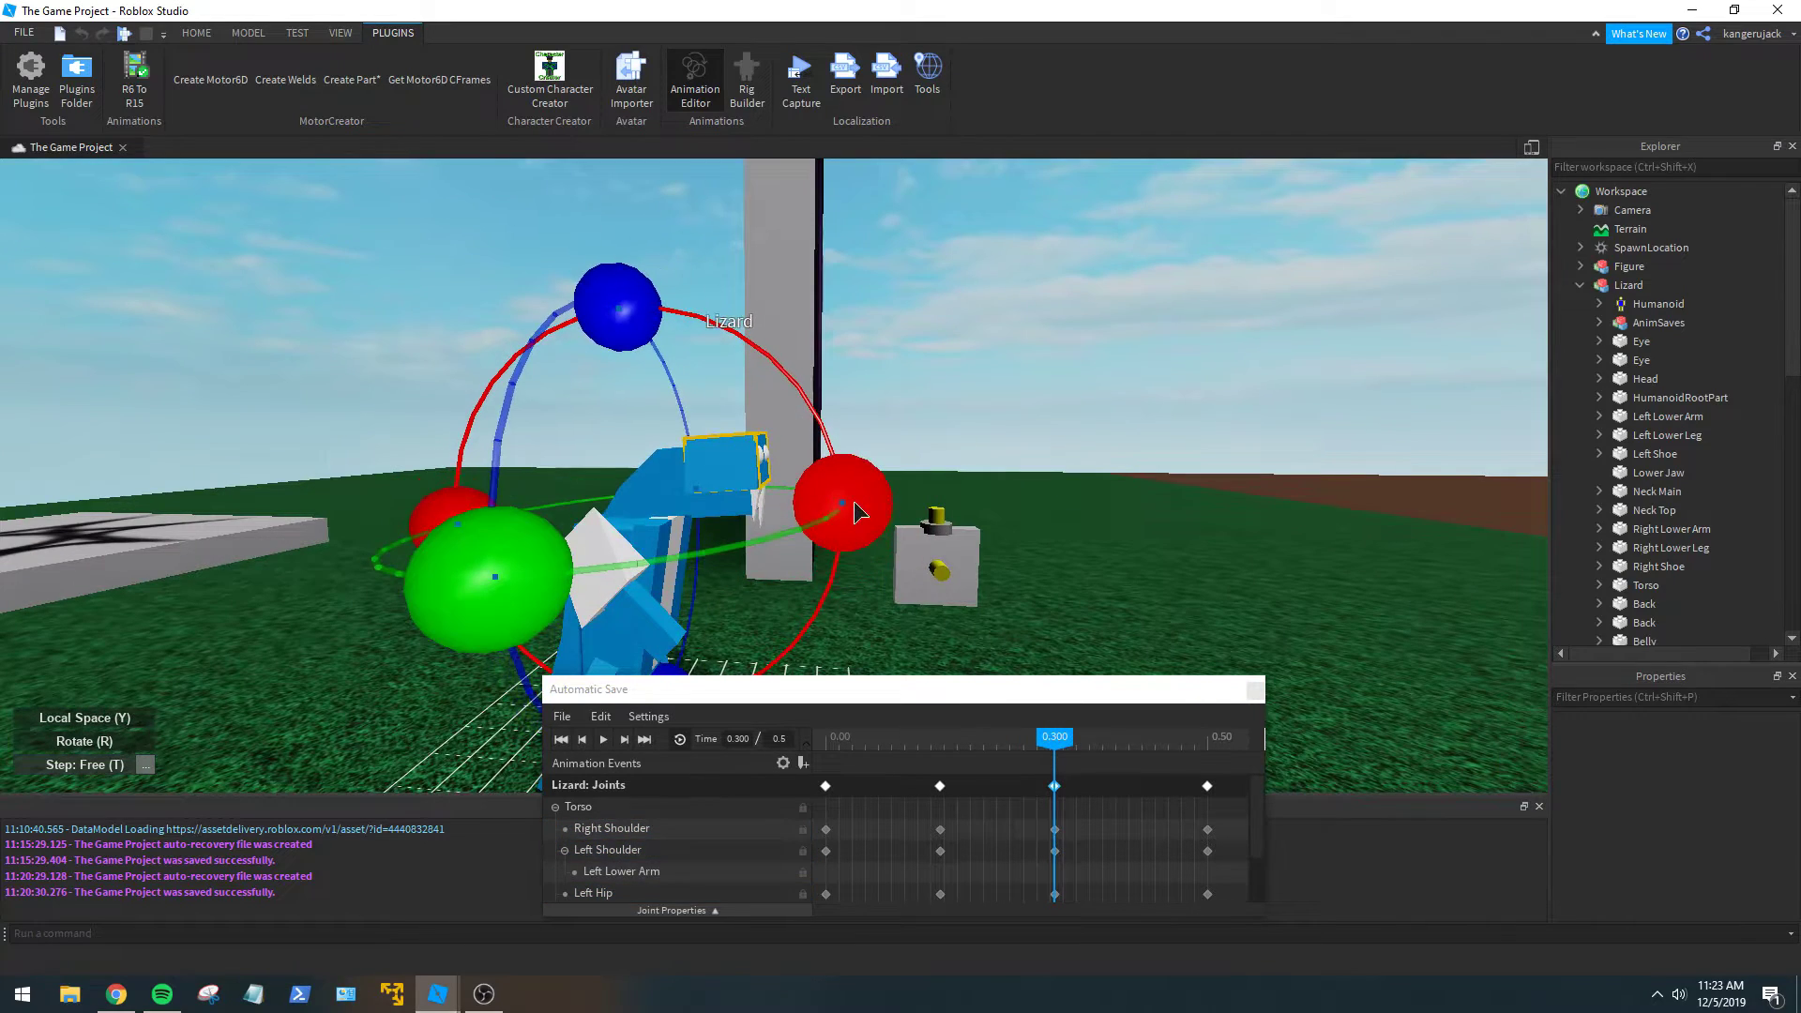
left_click(903, 593)
right_click_drag(903, 593, 894, 593)
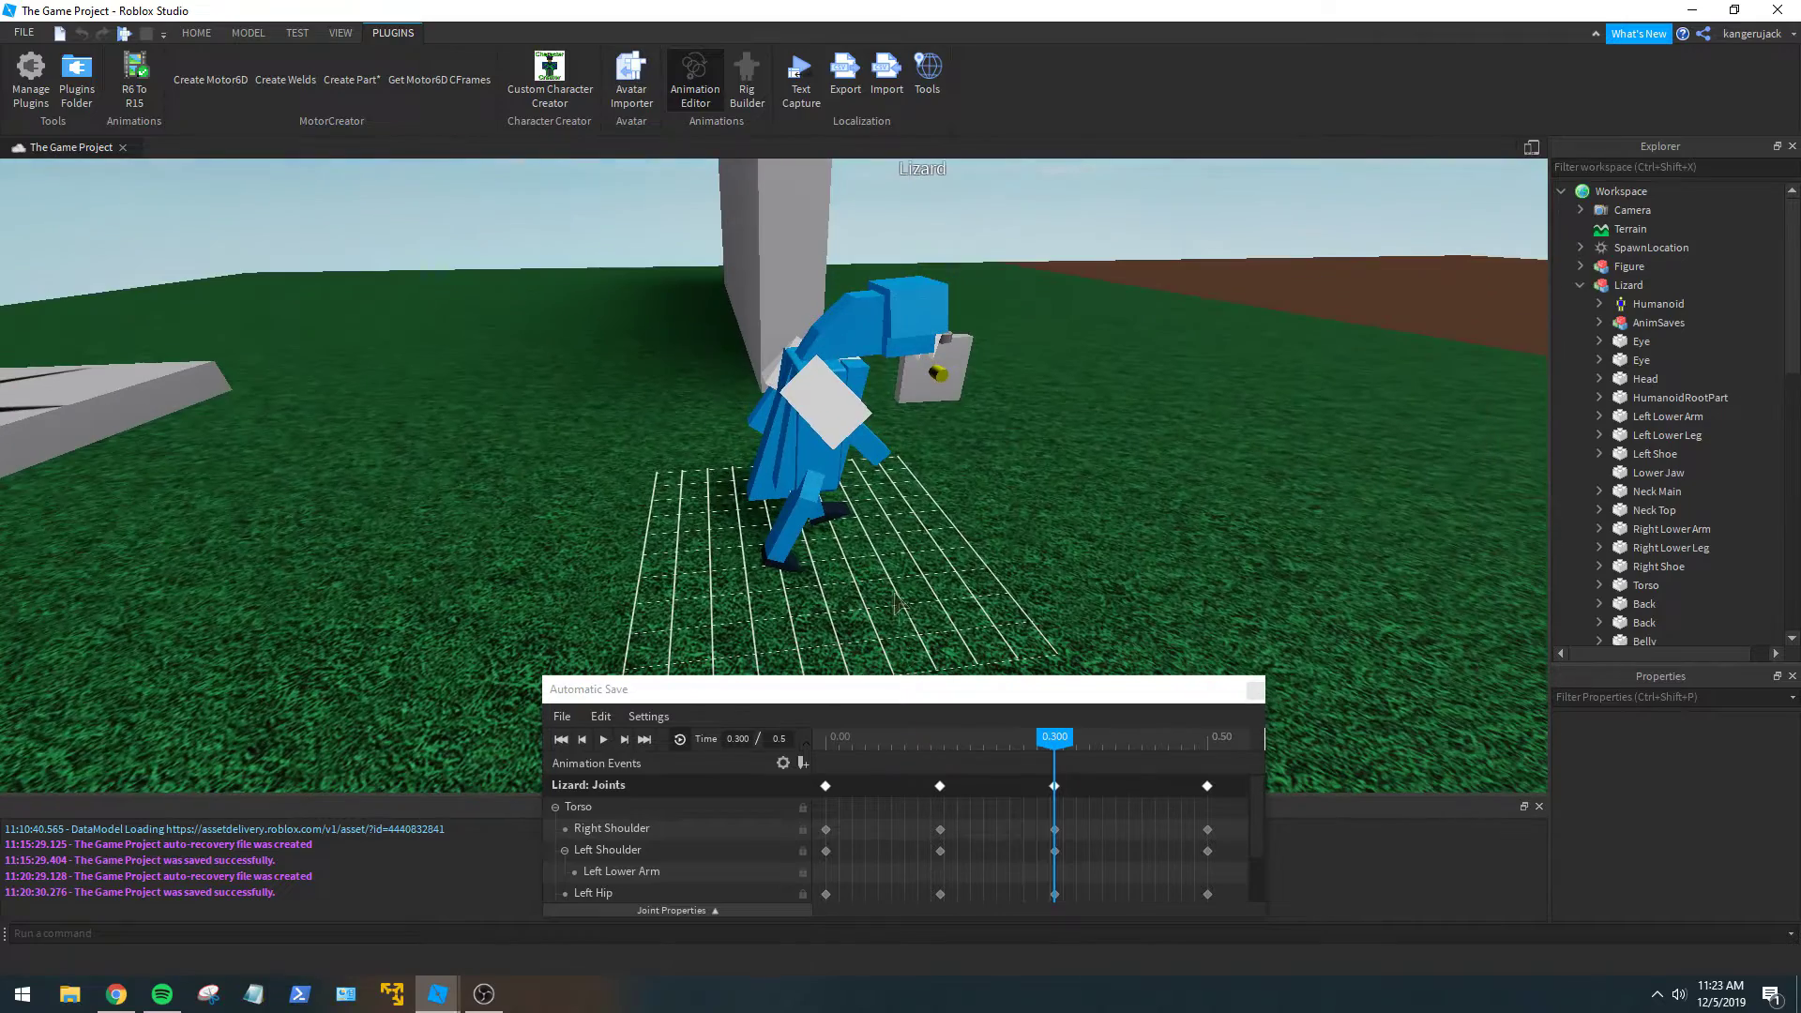
Move to the 0.150 keyframe with all its joint keys selected and rotate the pose slightly about the right hip.
left_click(939, 787)
left_click(942, 739)
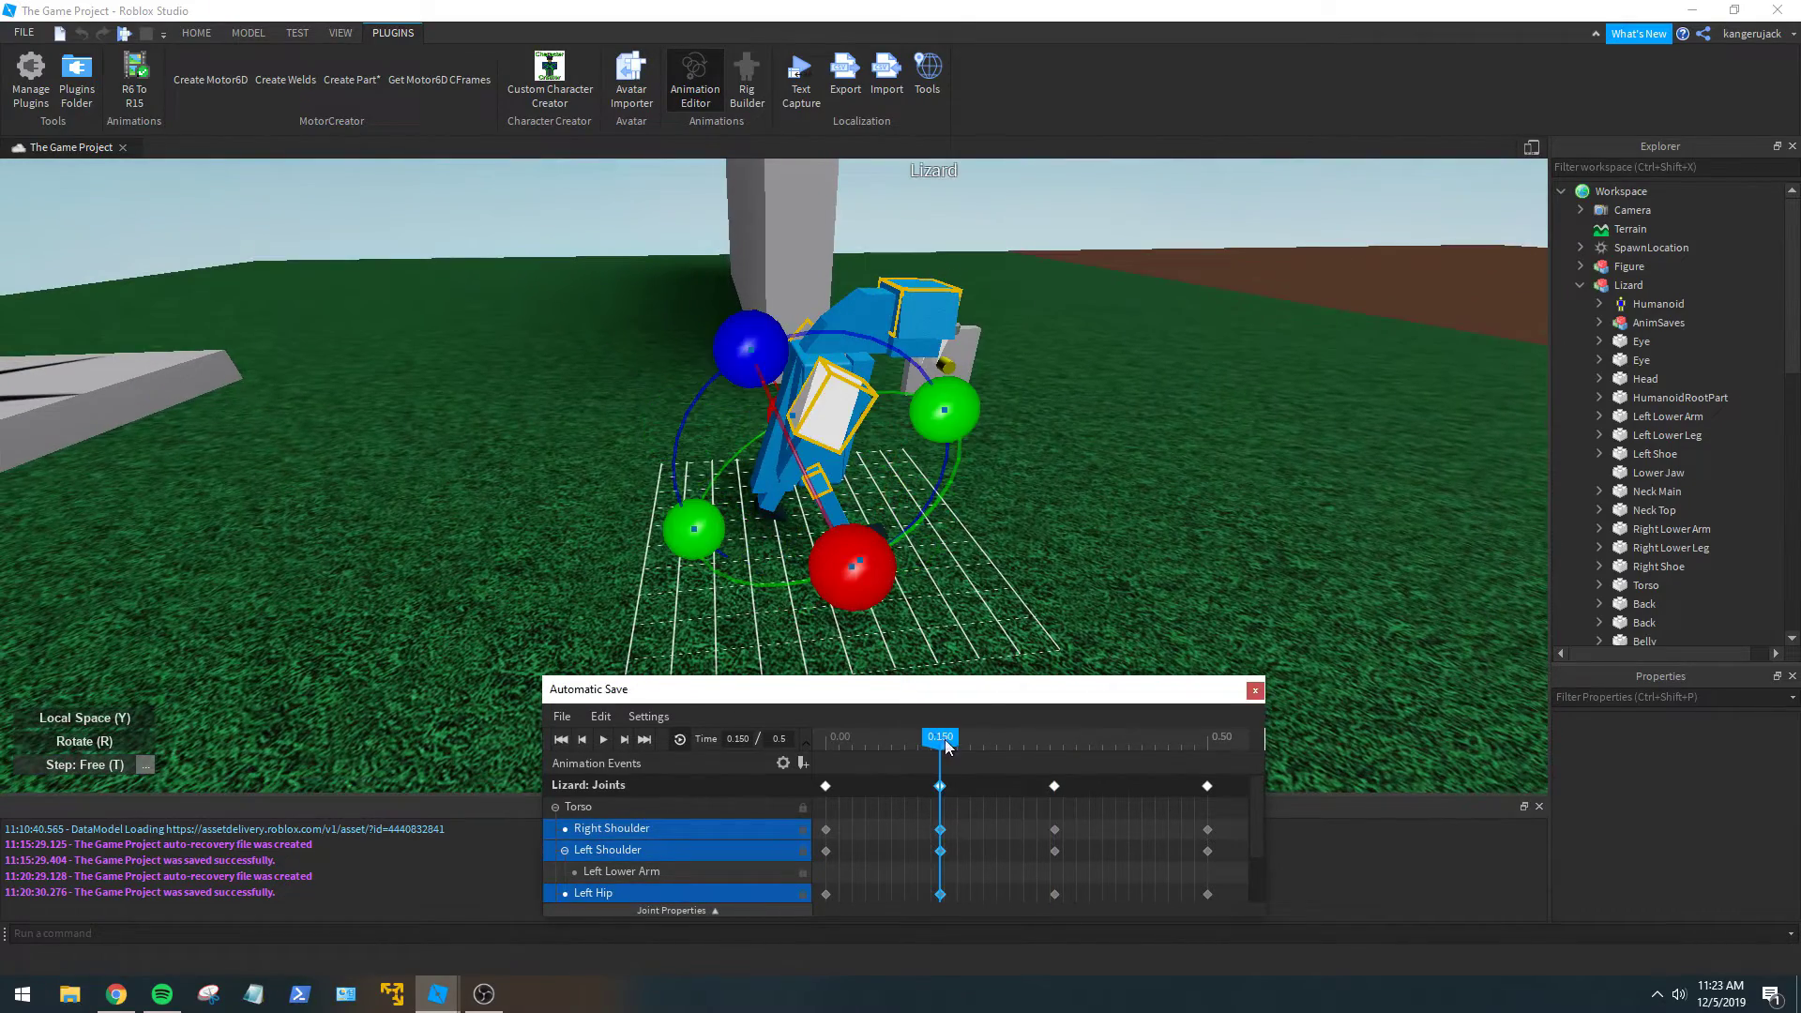
right_click_drag(1067, 539, 1067, 539)
key("w")
key("s")
key("w")
key("s")
mouse_move(853, 458)
right_mouse_down()
mouse_move(796, 454)
mouse_move(850, 428)
right_mouse_up()
key("w")
scroll(851, 437, "down", 10)
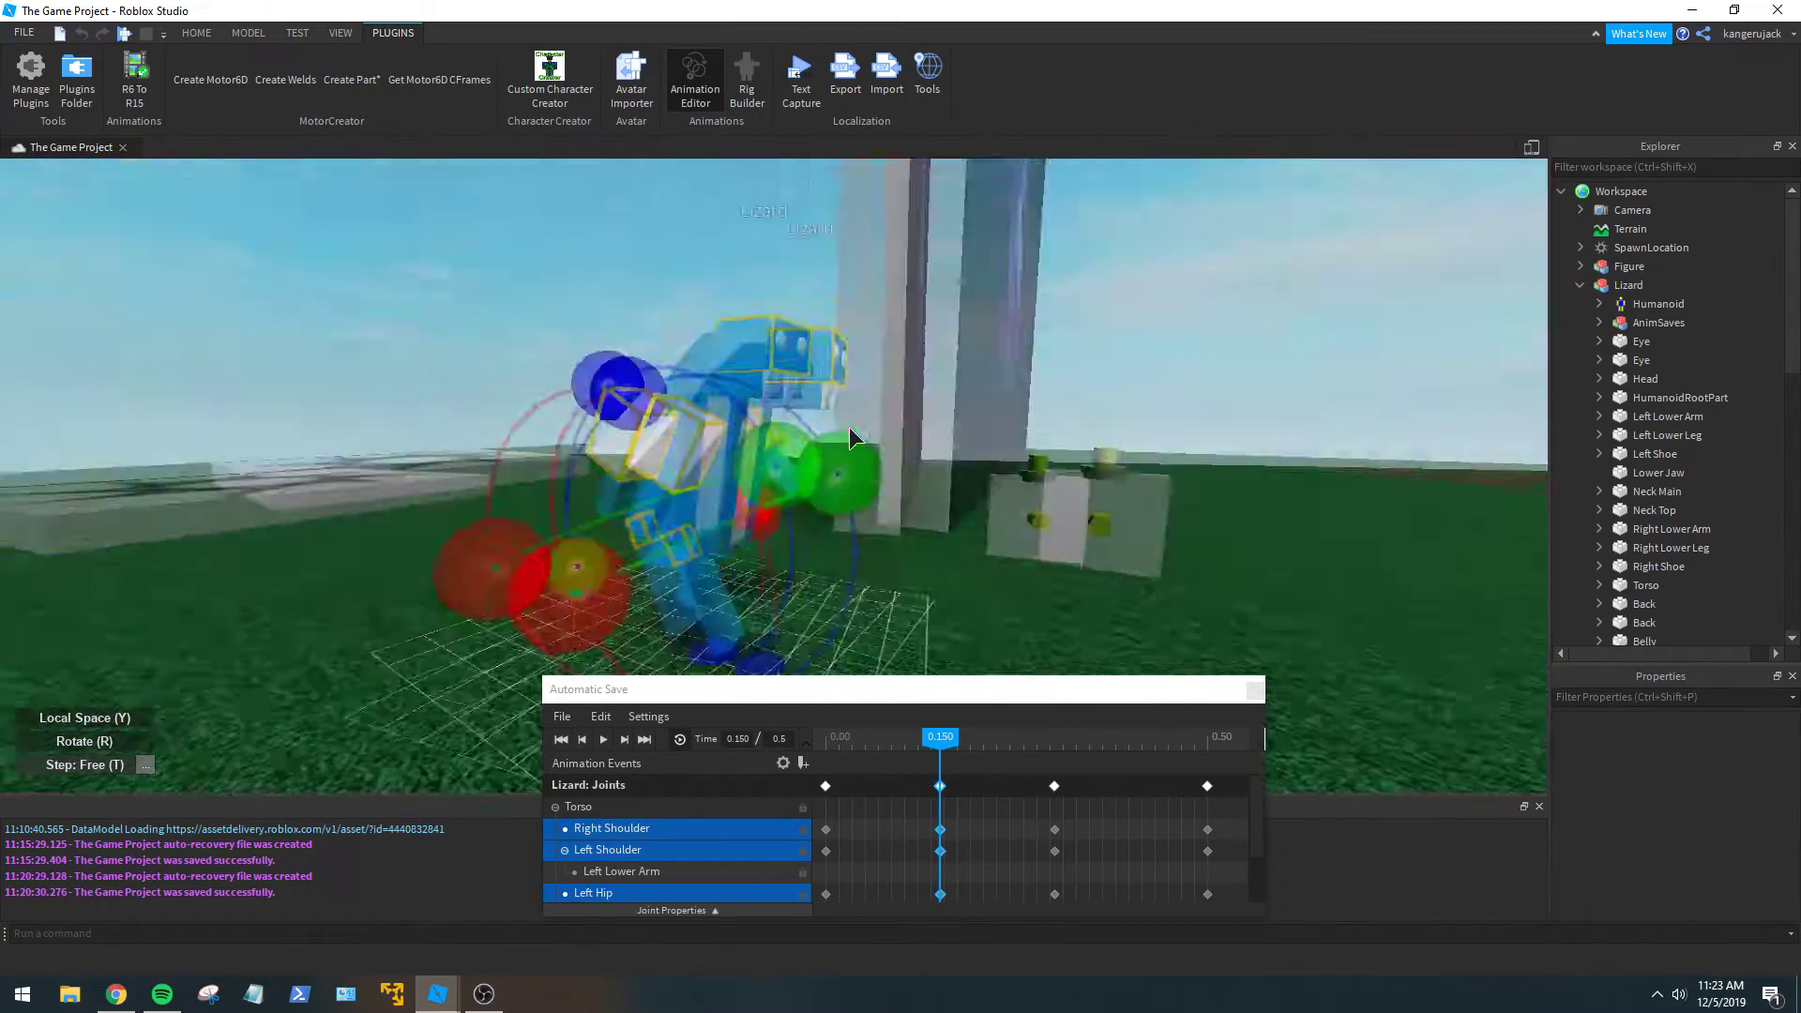
scroll(841, 485, "up", 5)
mouse_move(686, 418)
left_mouse_down()
mouse_move(739, 405)
mouse_move(706, 423)
mouse_move(714, 436)
left_mouse_up()
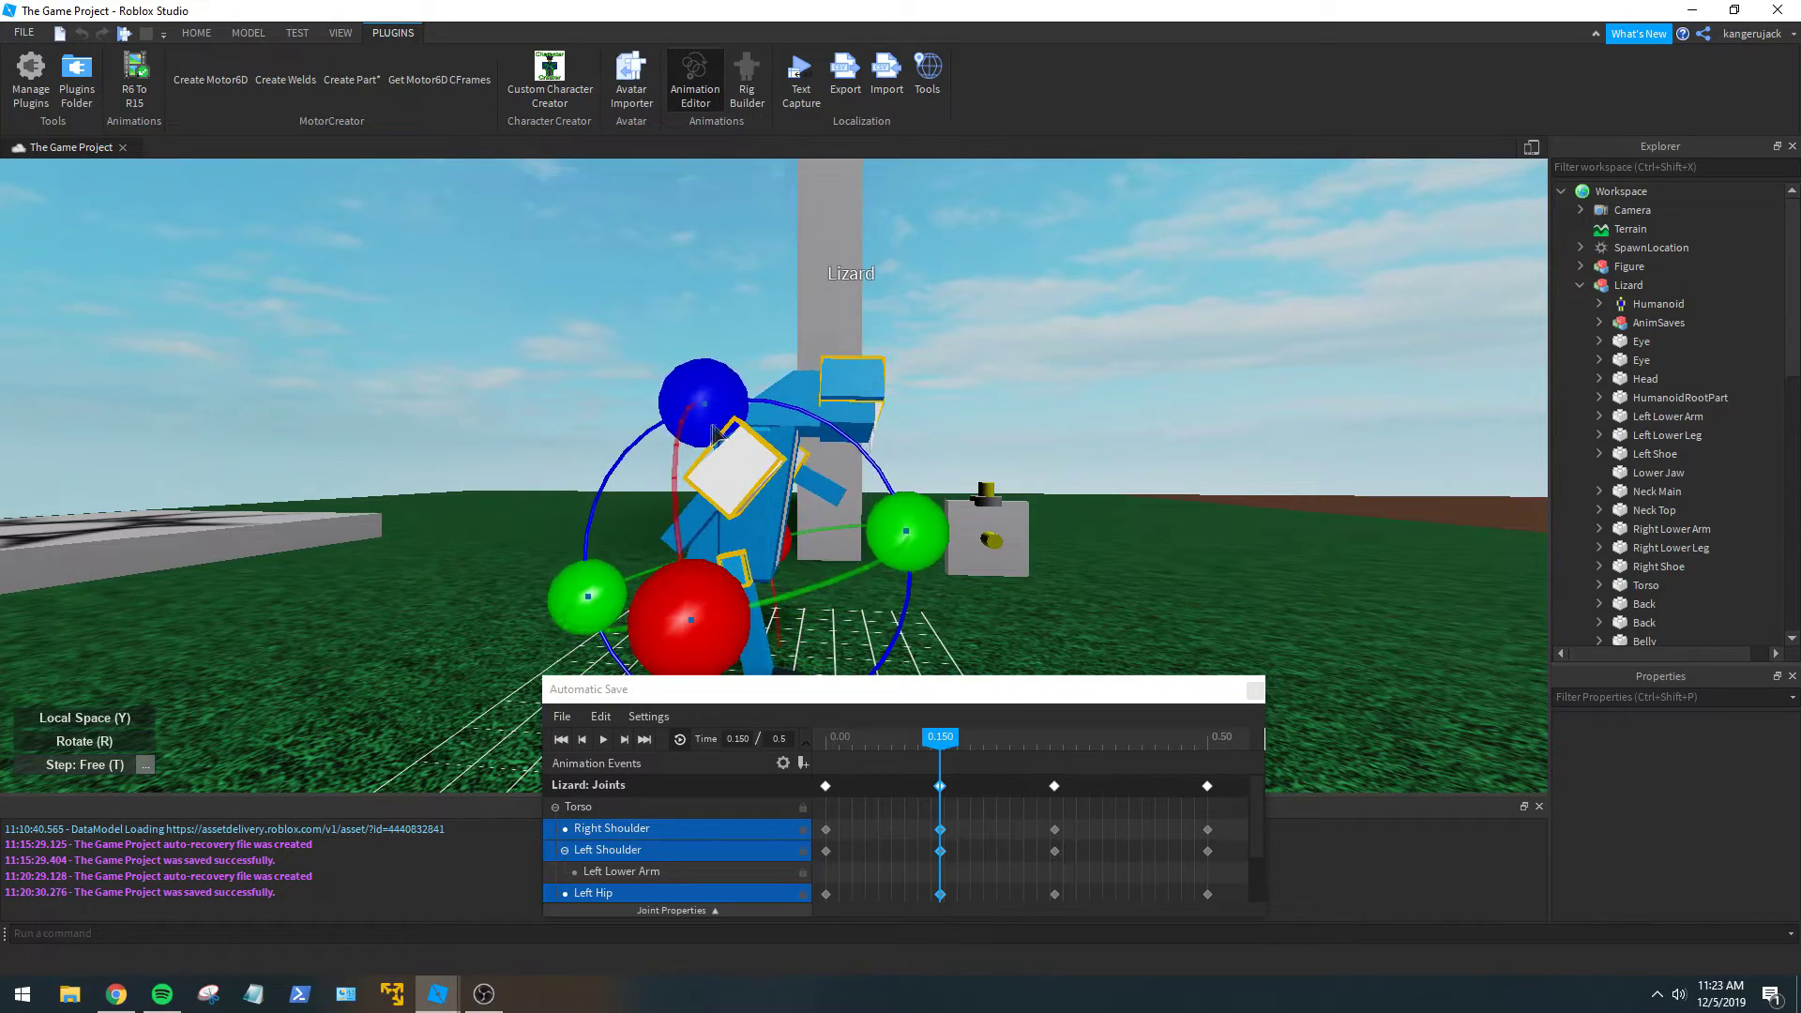
Swing the lizard's right leg further forward at 0.150 with all keyed joints still selected.
right_click_drag(830, 443, 782, 507)
scroll(842, 472, "down", 4)
scroll(842, 472, "up", 7)
scroll(841, 471, "down", 6)
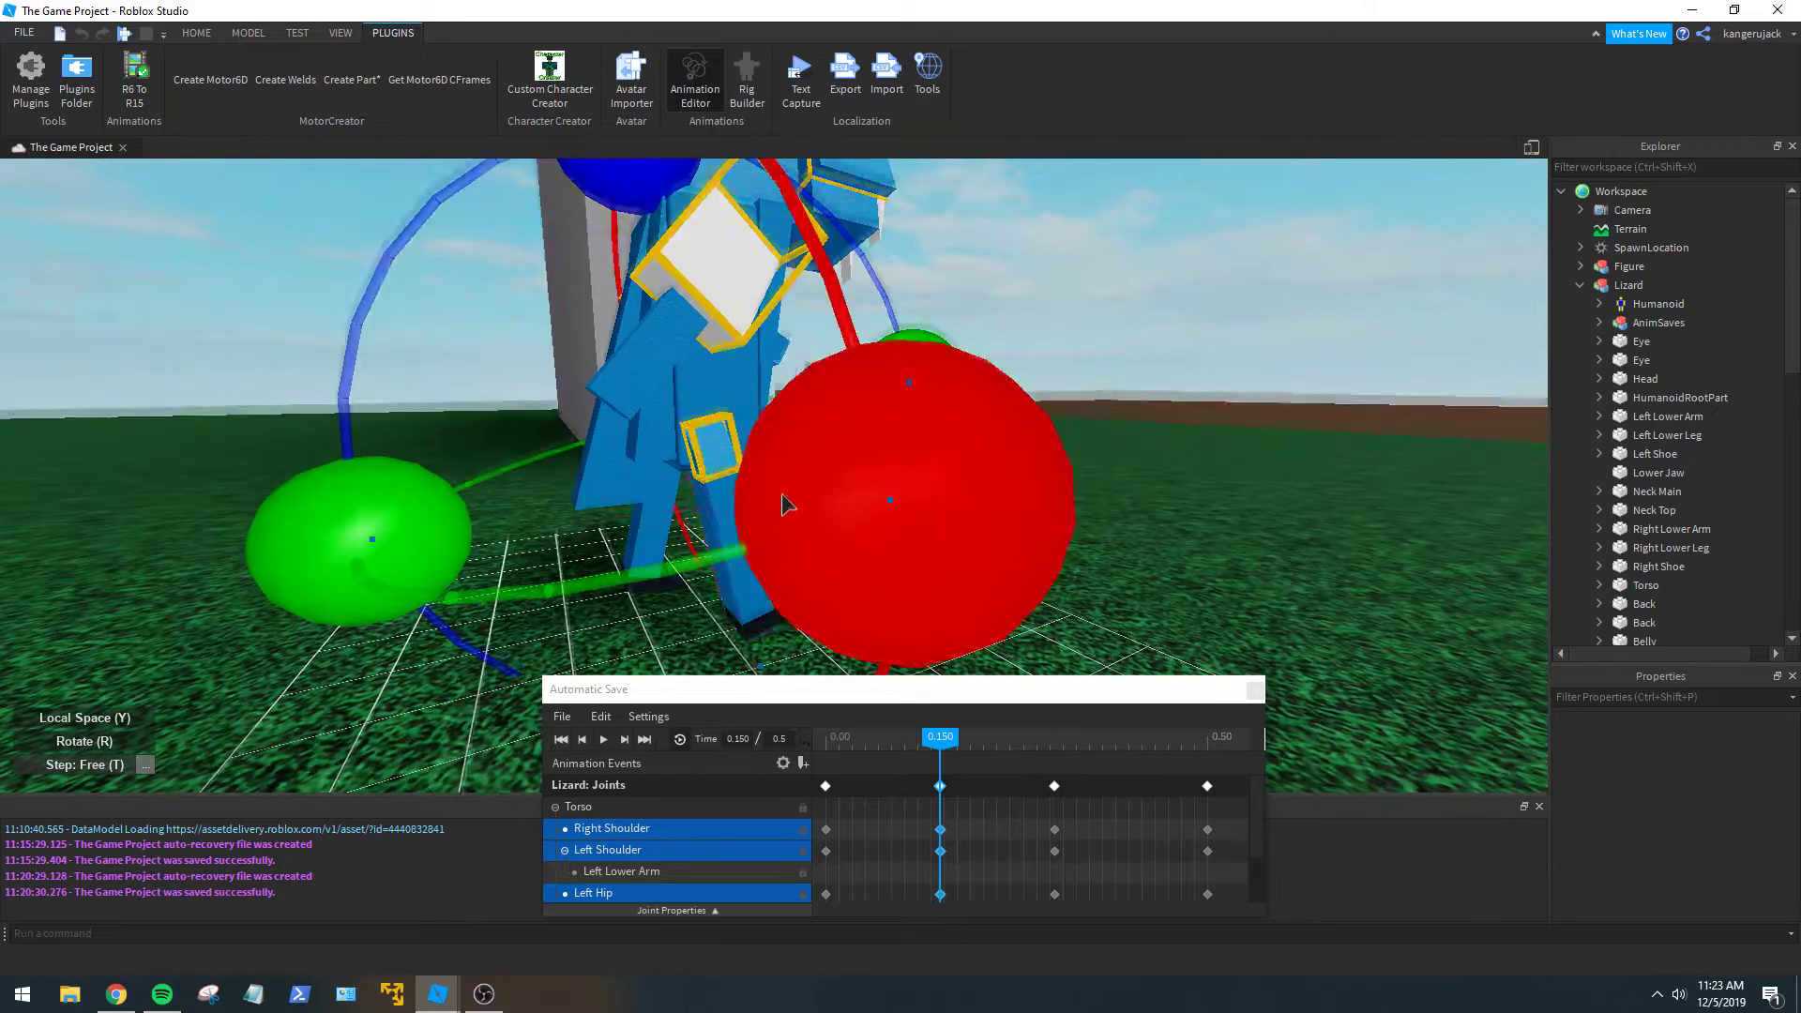
scroll(783, 504, "down", 3)
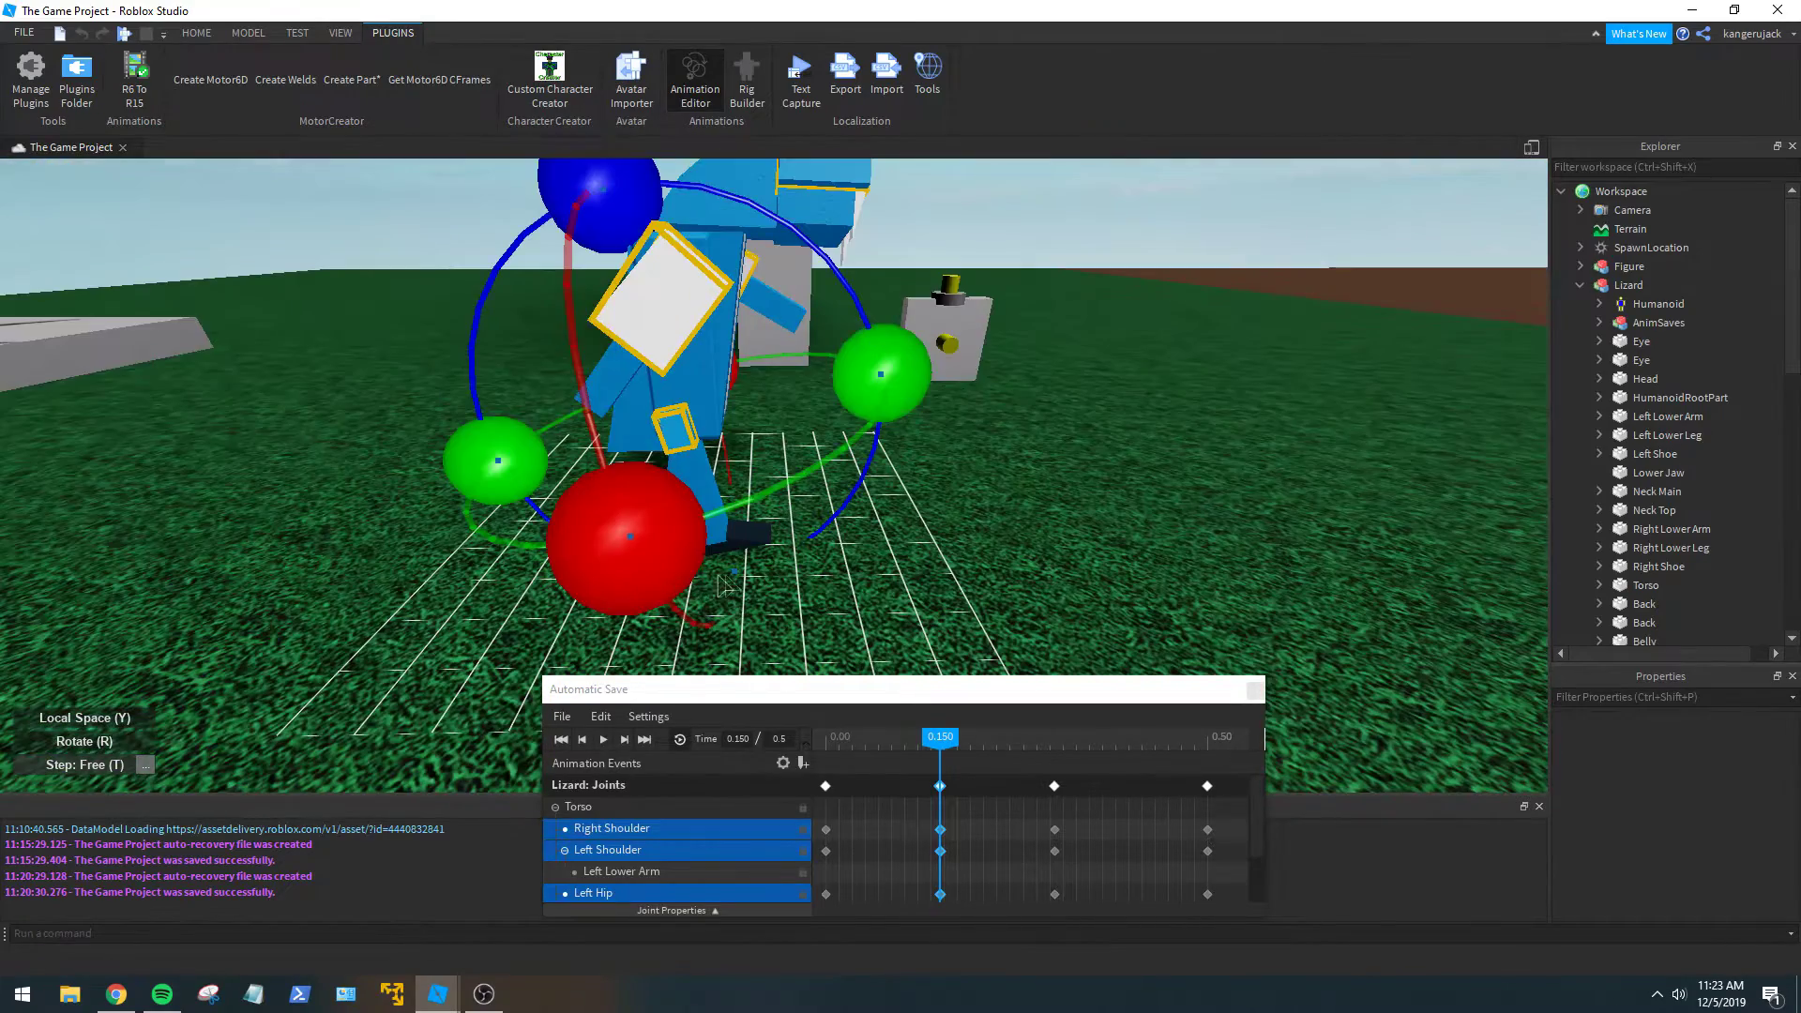
left_click_drag(722, 584, 765, 554)
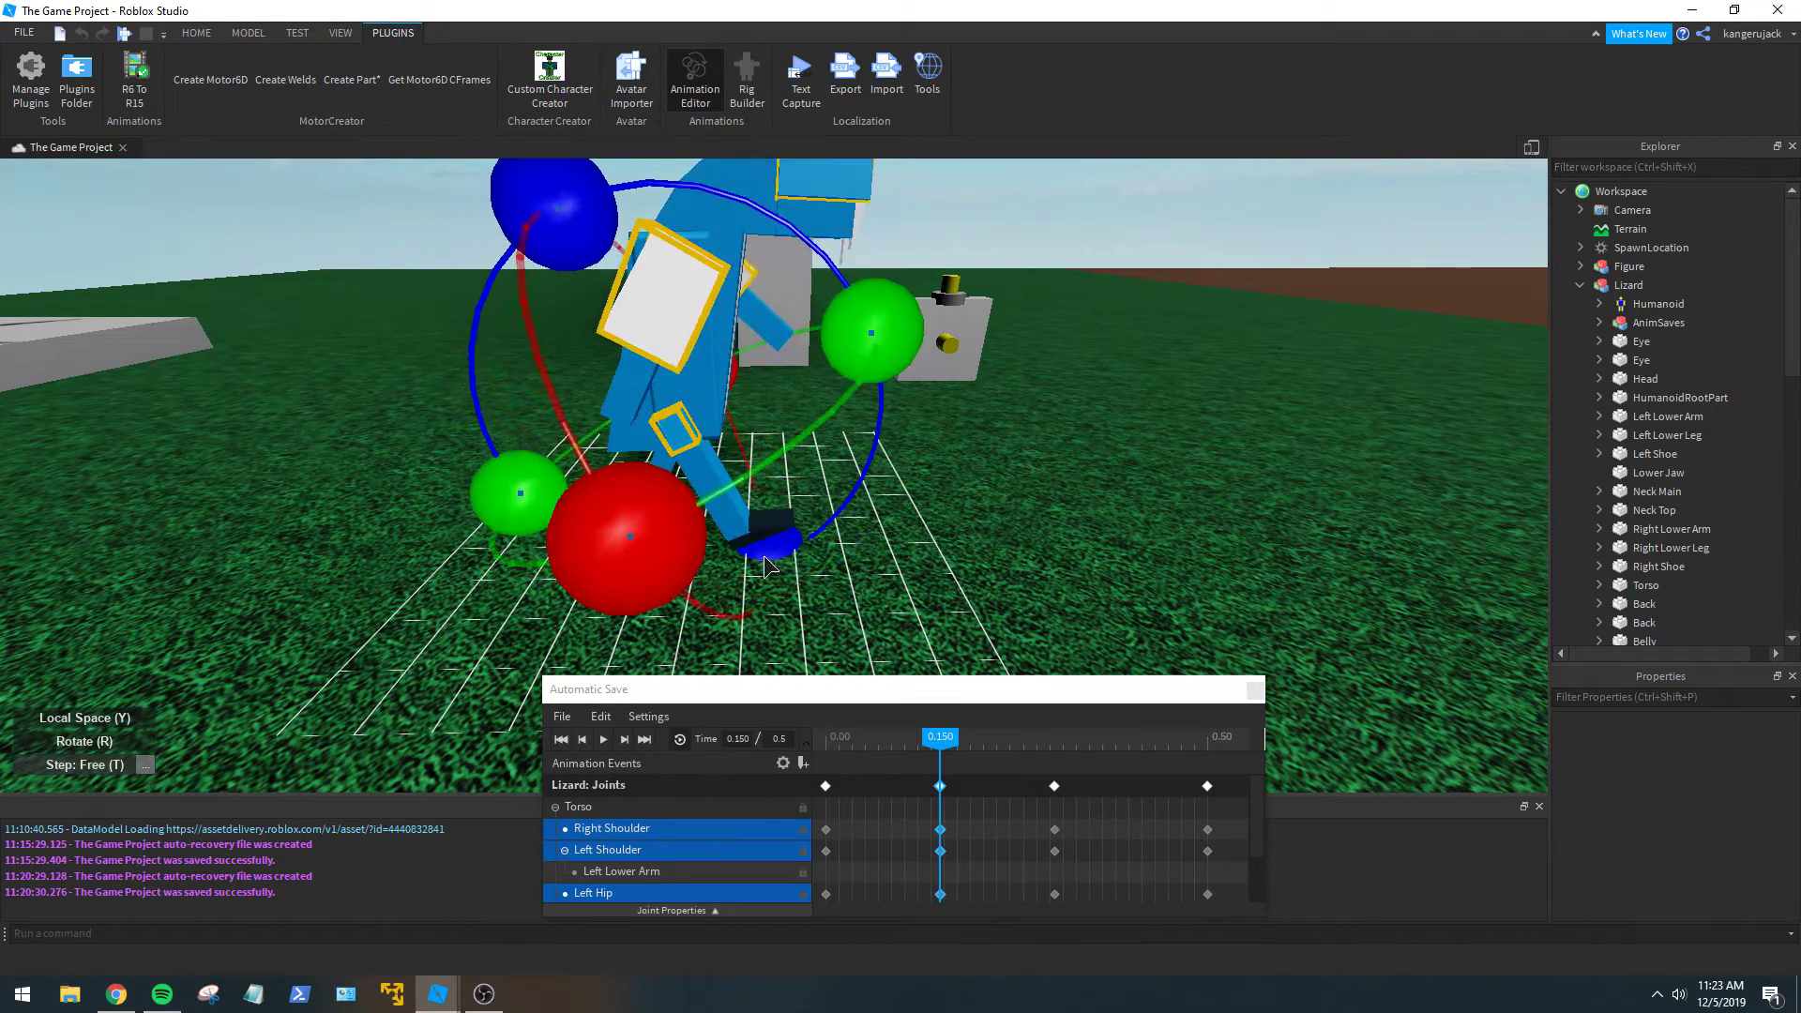
Select only the right hip at 0.150 and rotate the right leg a little more forward.
scroll(765, 555, "down", 5)
right_click_drag(765, 554, 765, 555)
scroll(765, 561, "up", 5)
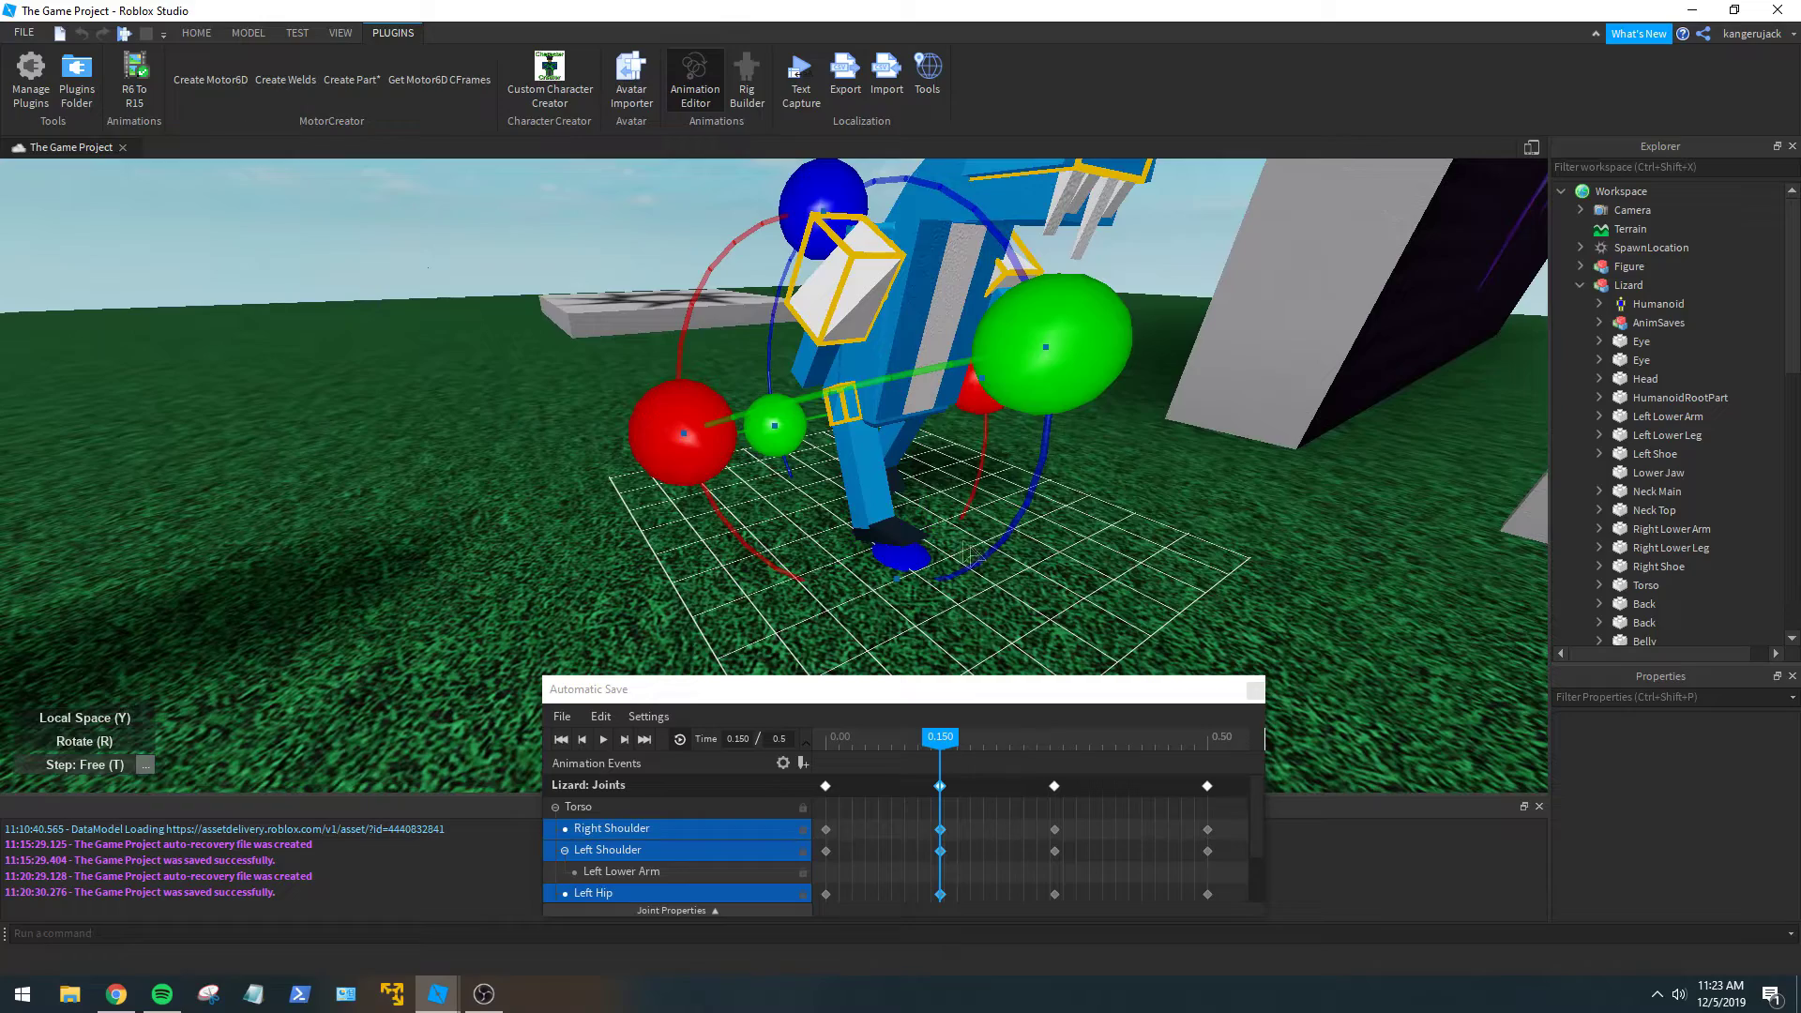
left_click(1078, 570)
left_click(853, 417)
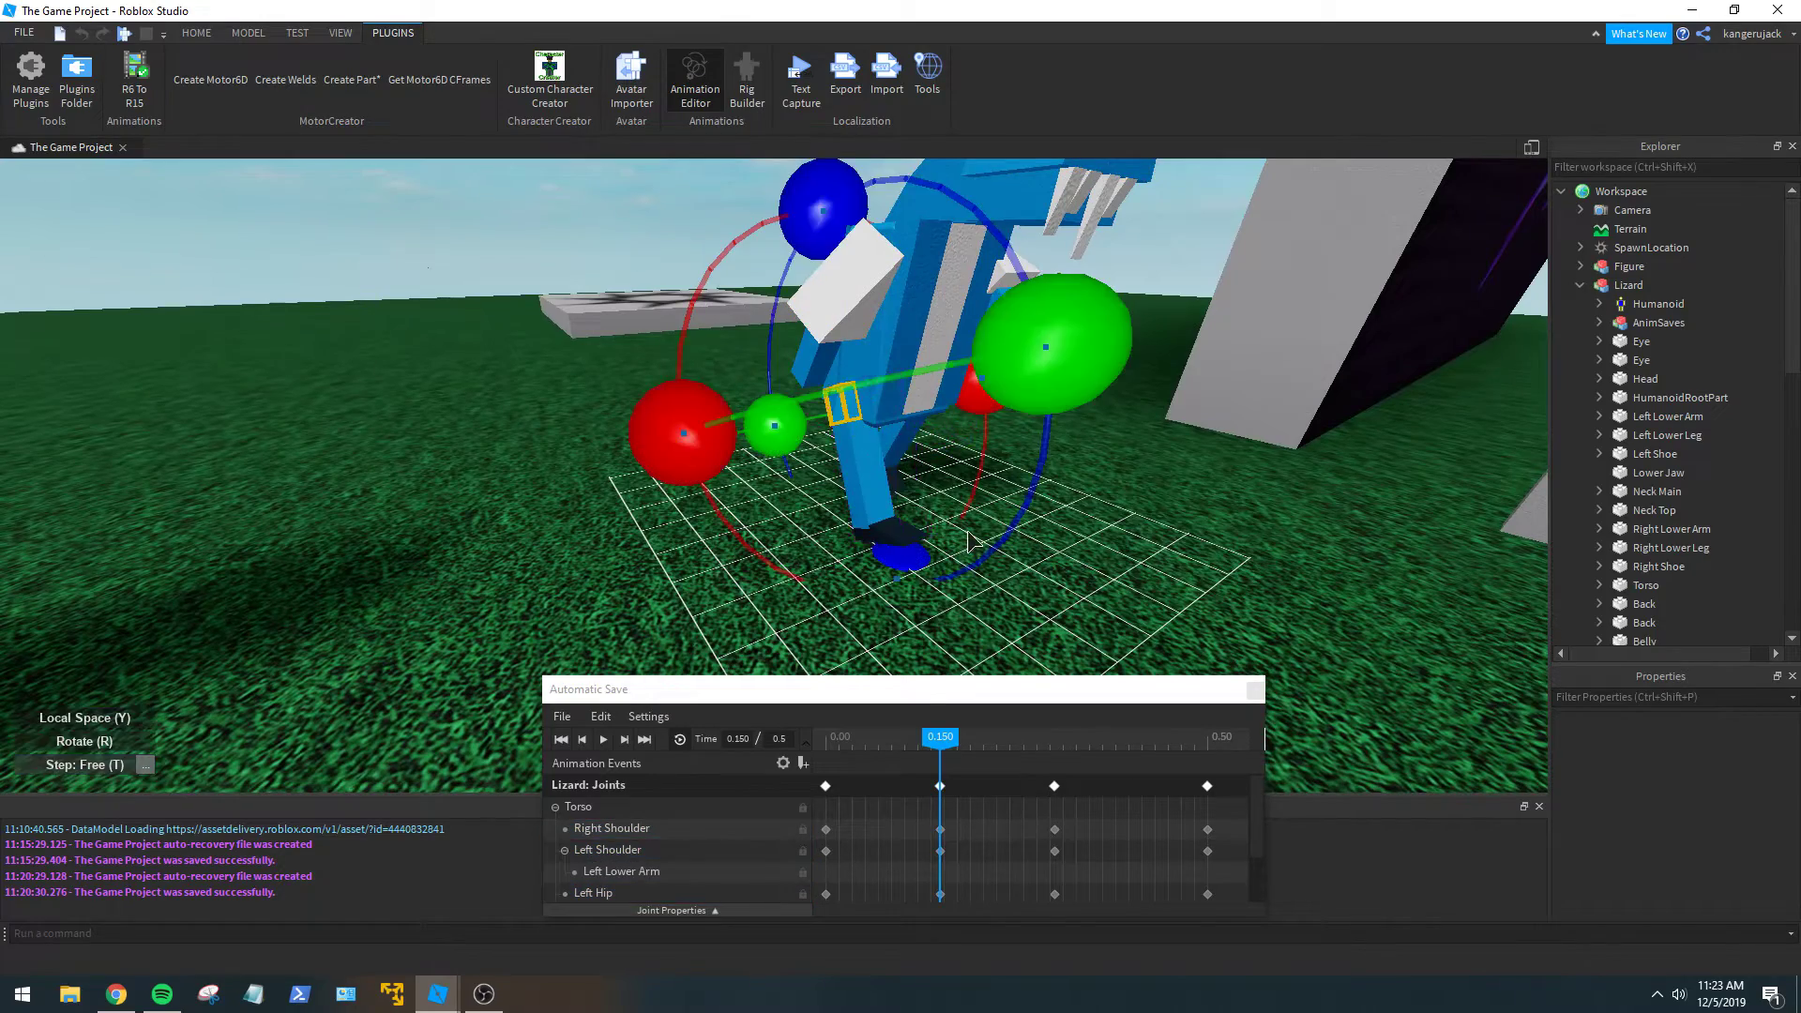
scroll(967, 531, "down", 4)
right_click_drag(967, 531, 967, 531)
scroll(967, 532, "up", 4)
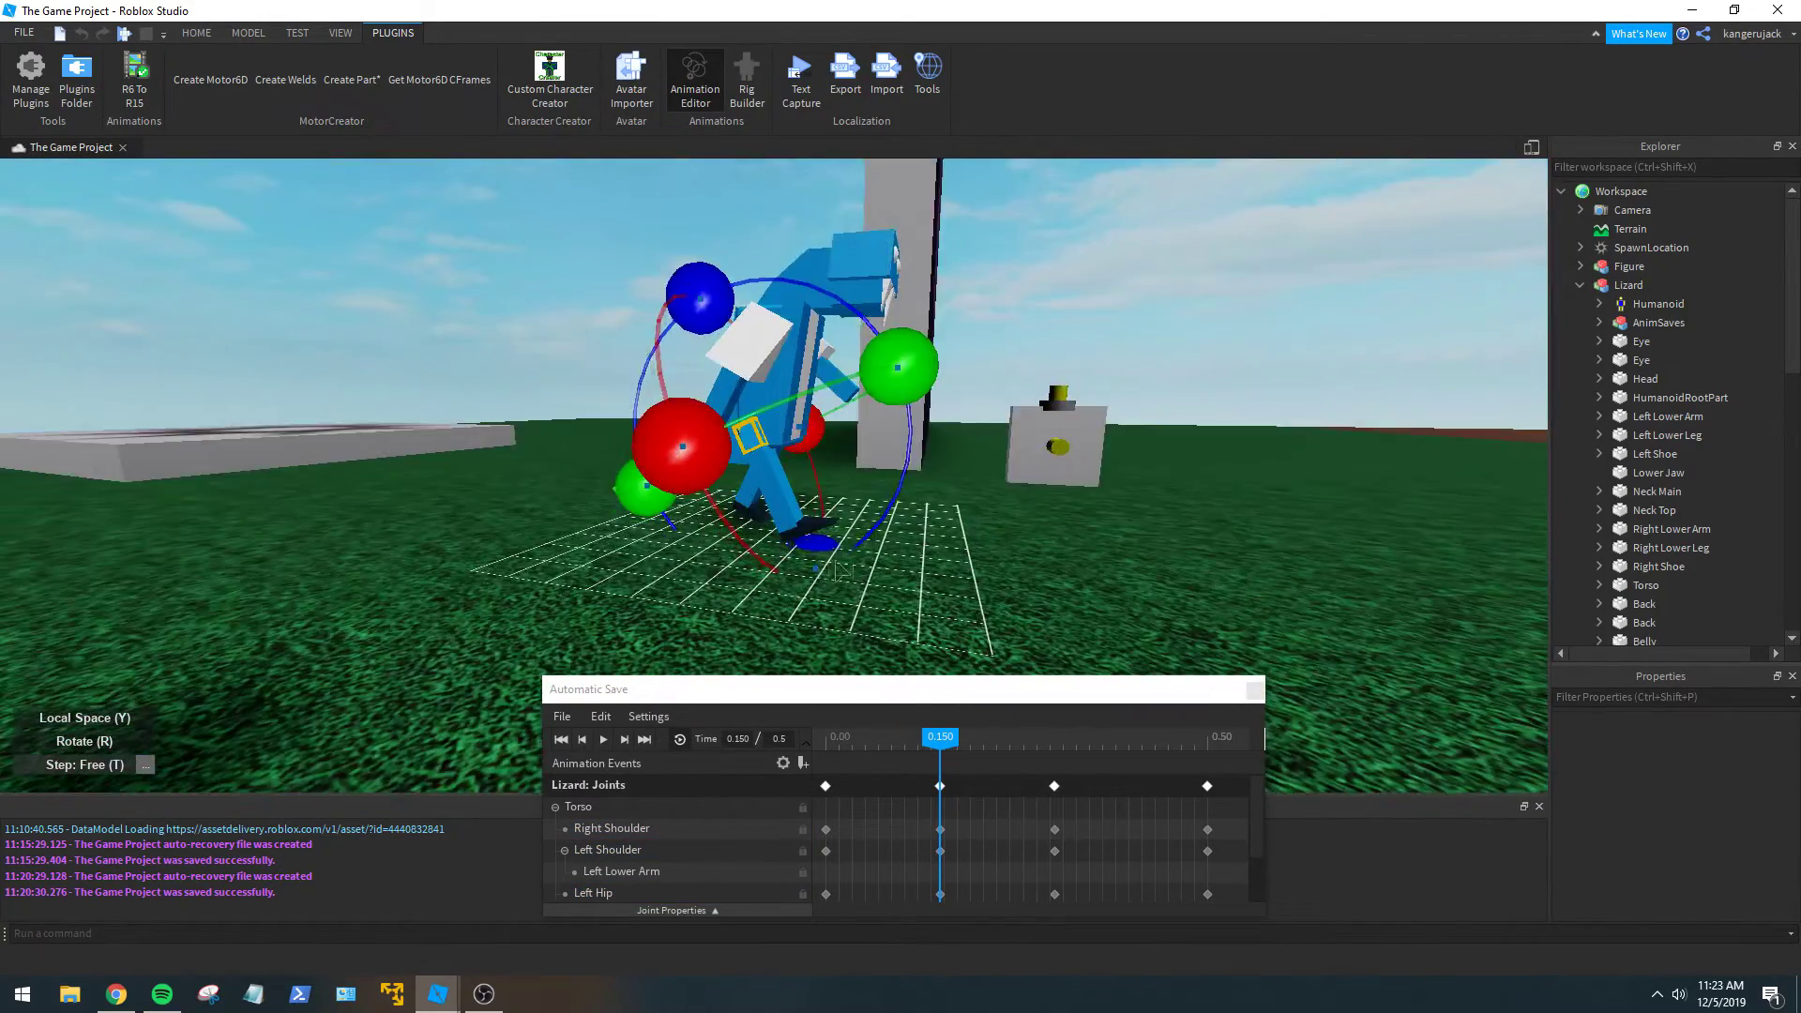
scroll(967, 531, "up", 3)
left_click_drag(846, 577, 861, 551)
Select the left hip at 0.150, swing the left leg backward, and deselect the joint.
right_click_drag(873, 565, 873, 564)
right_click_drag(970, 515, 965, 504)
left_click(965, 504)
left_click(894, 581)
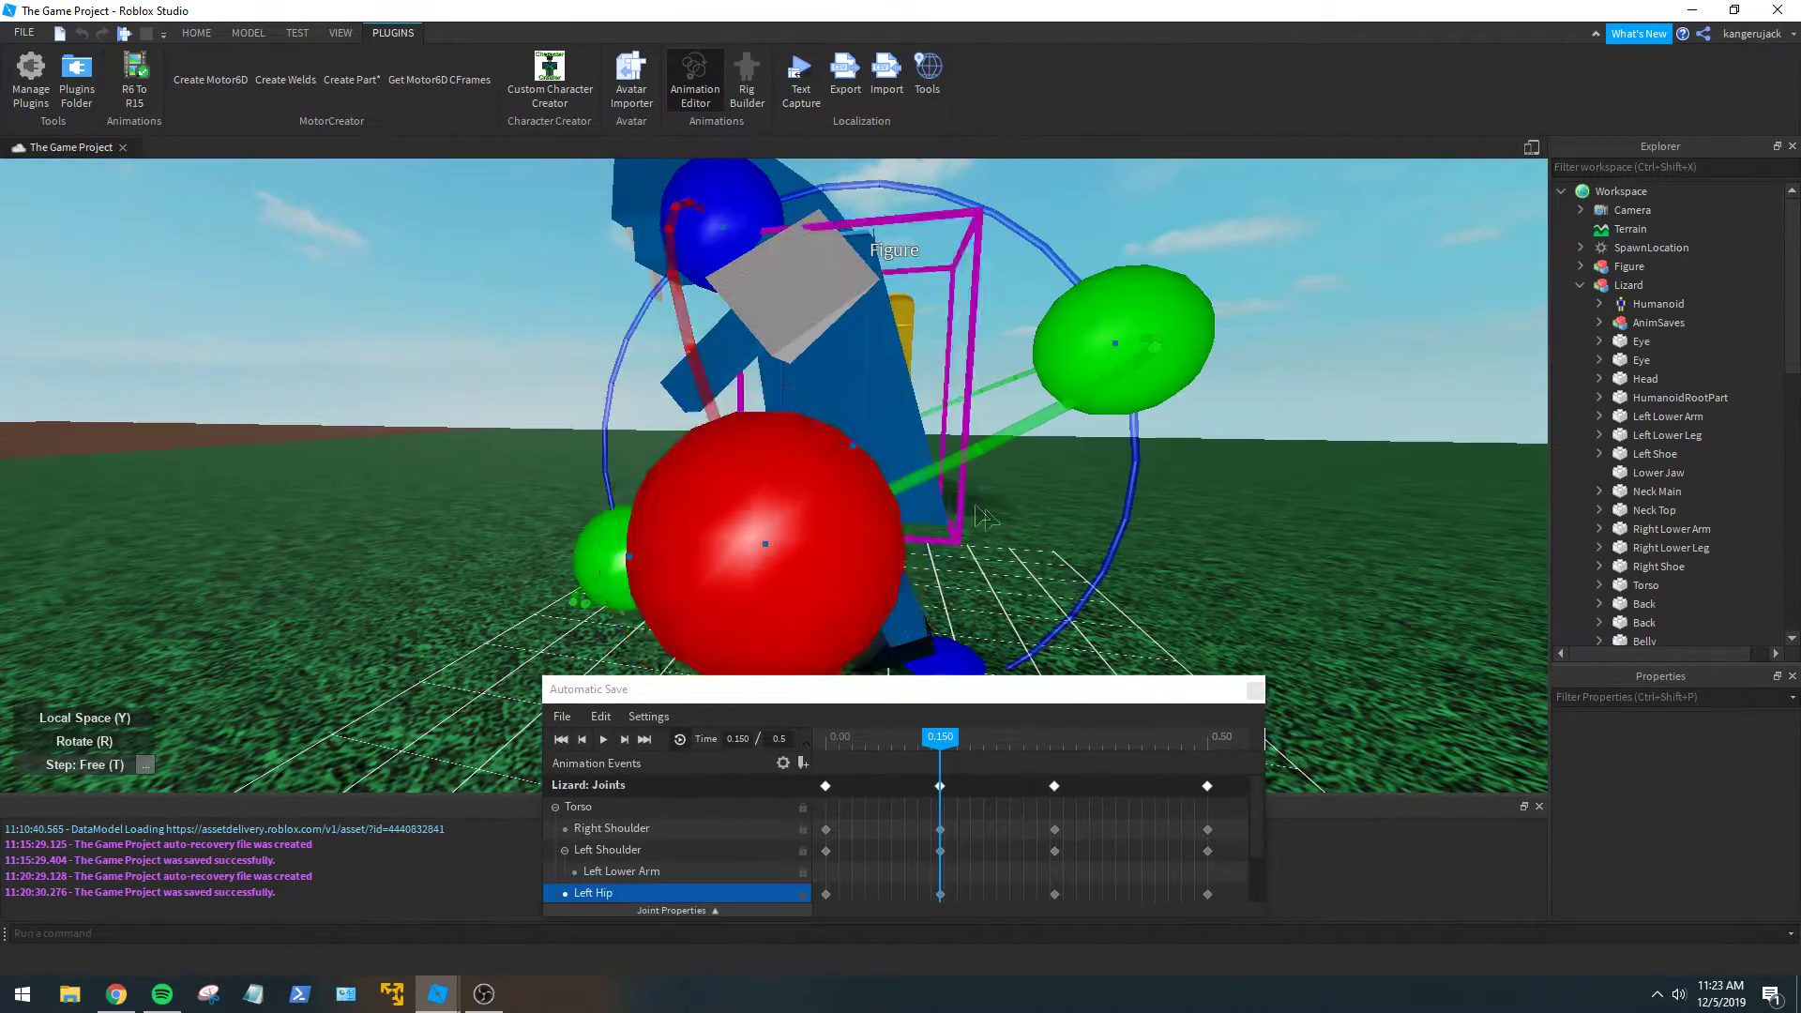
right_click_drag(894, 582, 893, 581)
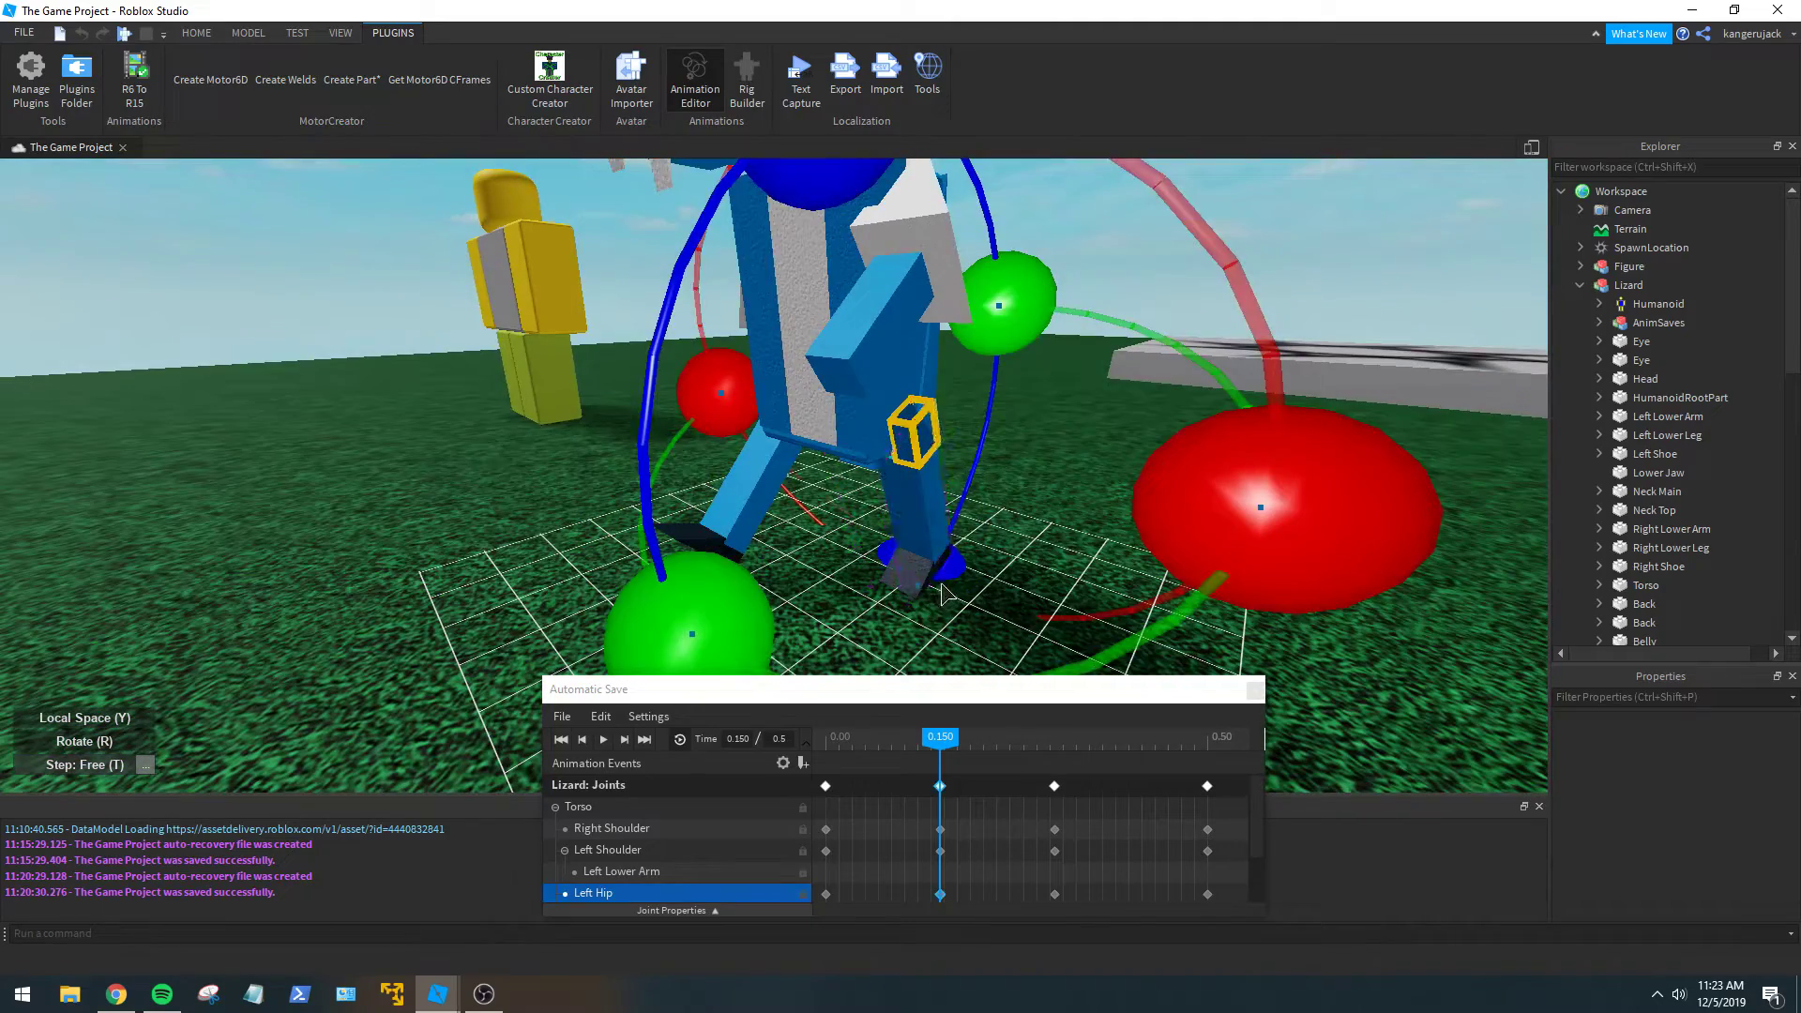
left_click_drag(939, 583, 954, 565)
left_click(958, 581)
right_click_drag(956, 581, 957, 581)
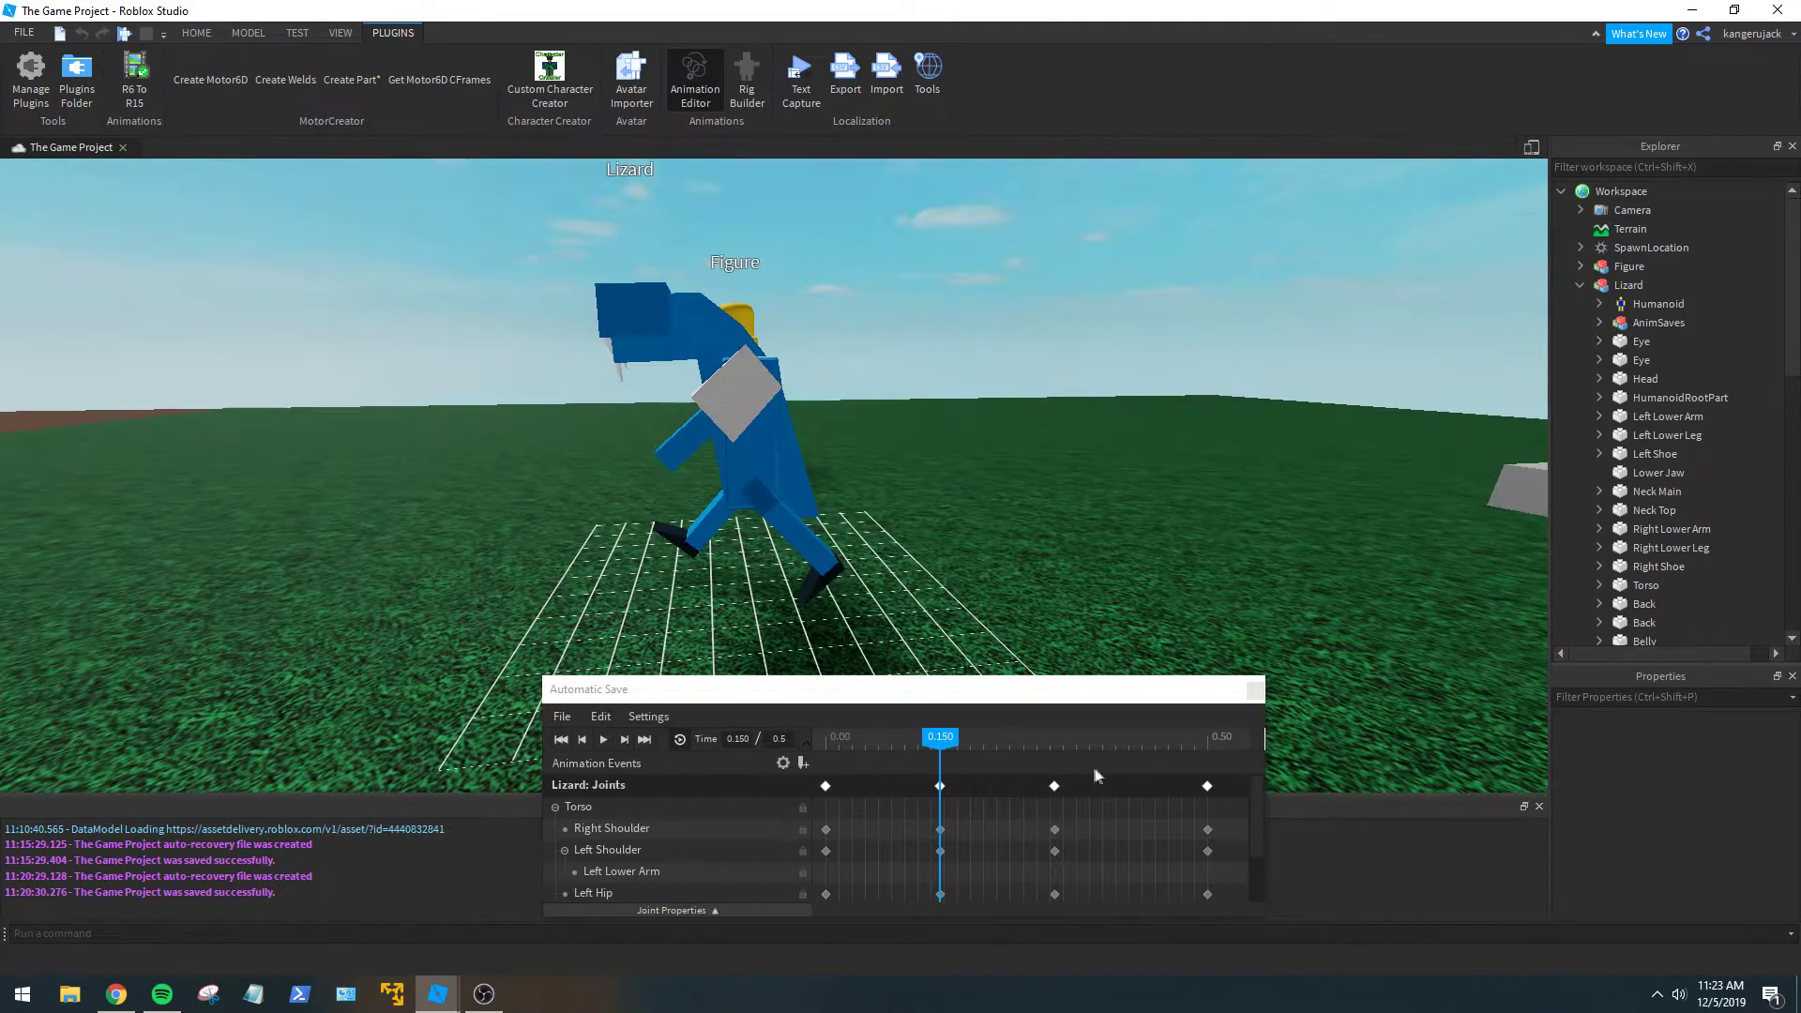
Compare the leg poses at the 0.150 and 0.300 keyframes from the lizard's right side.
left_click(1054, 786)
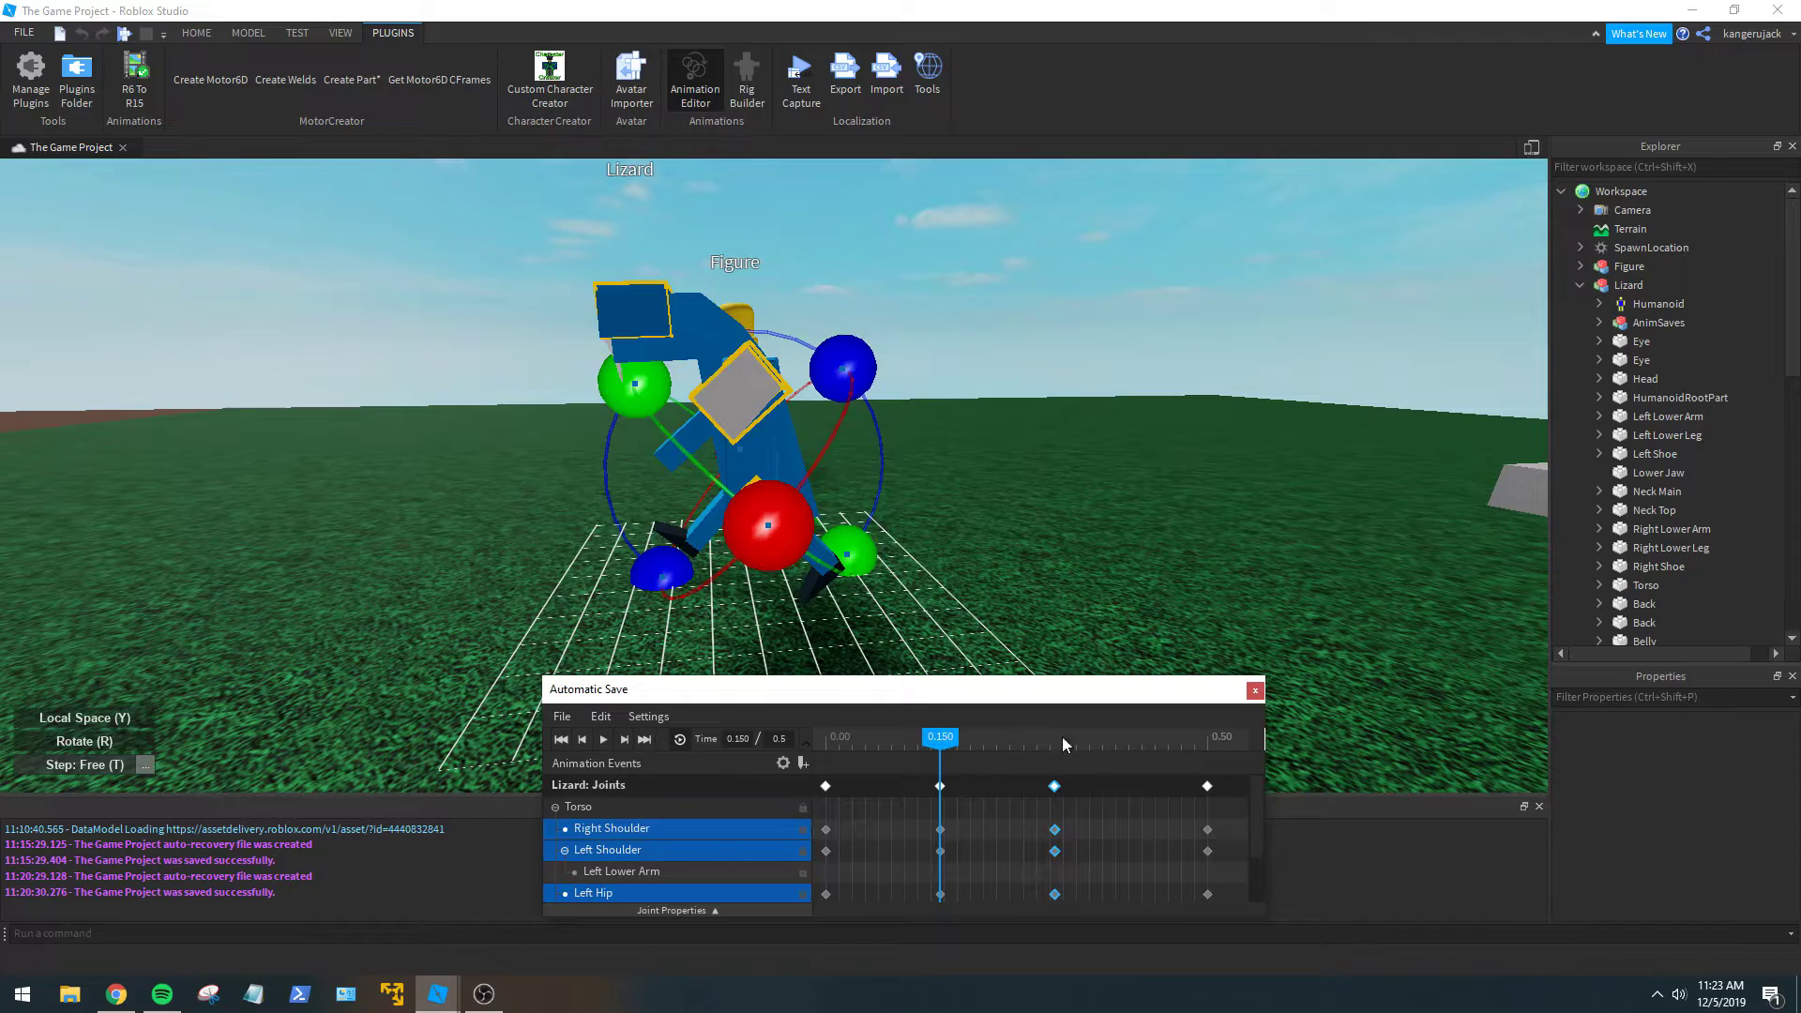
left_click(1056, 739)
right_click_drag(936, 527, 924, 683)
left_click(769, 469)
left_click(762, 415)
left_click(939, 786)
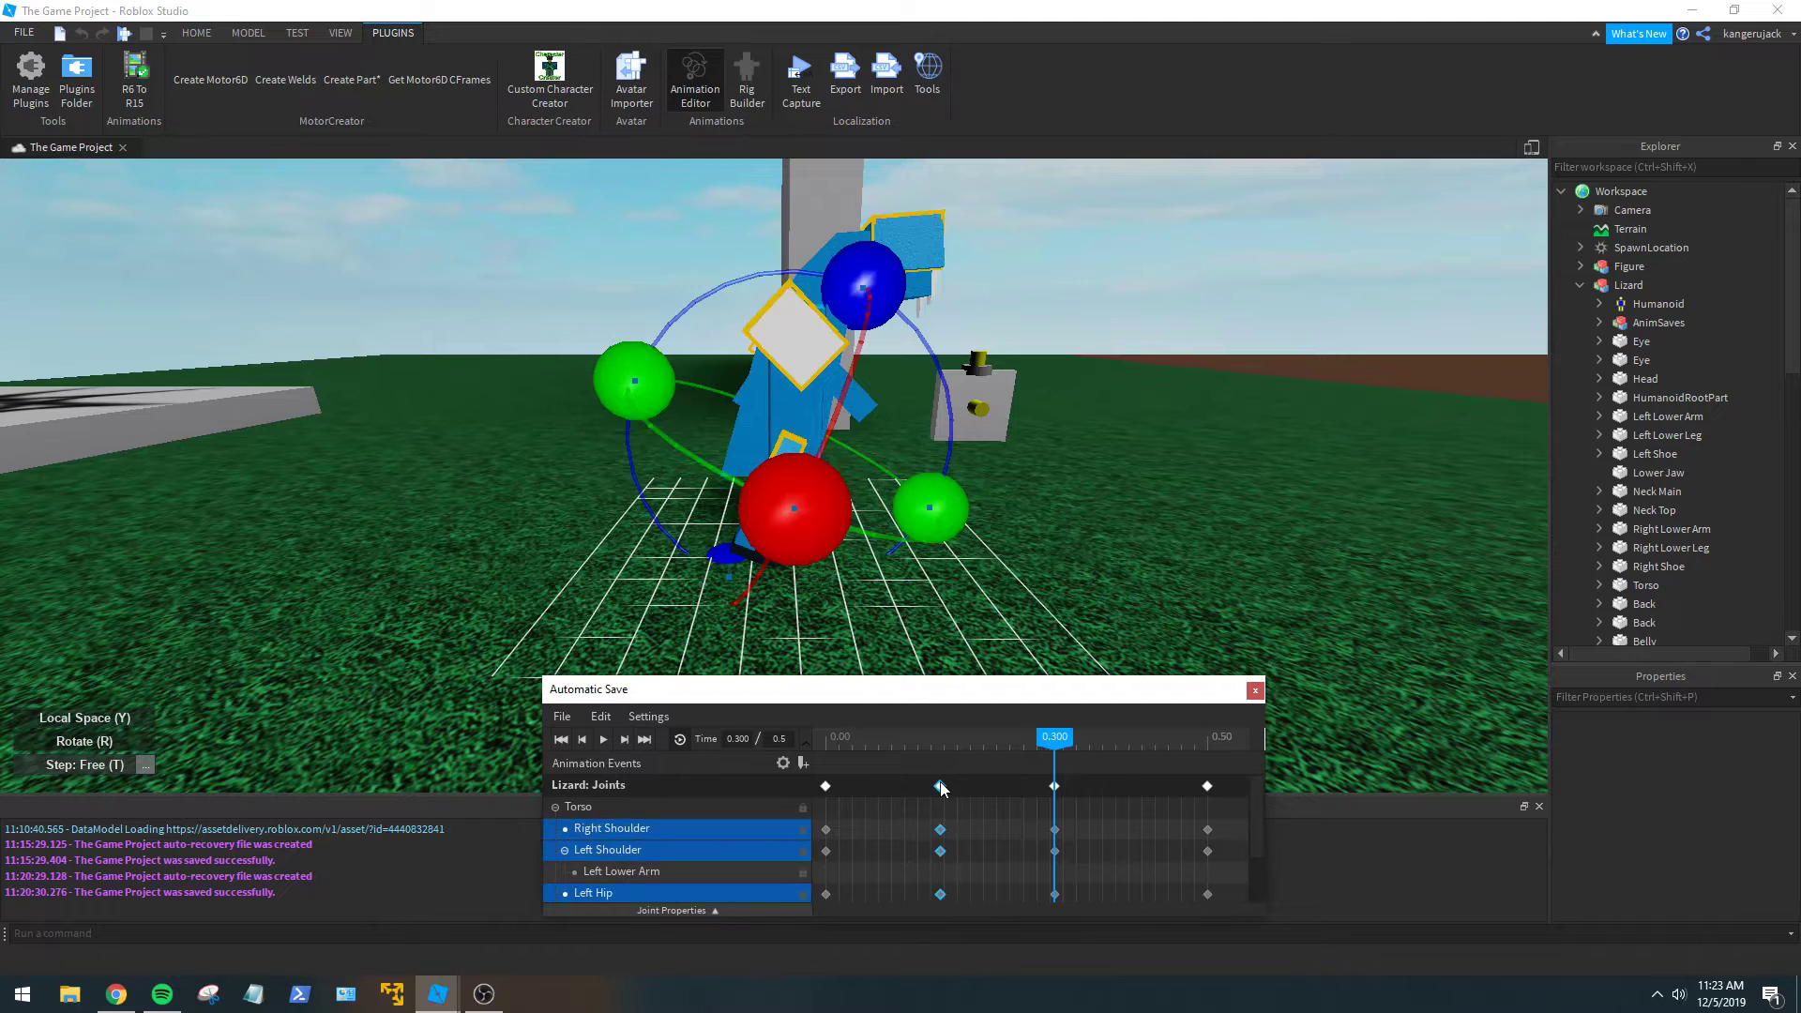
left_click(941, 743)
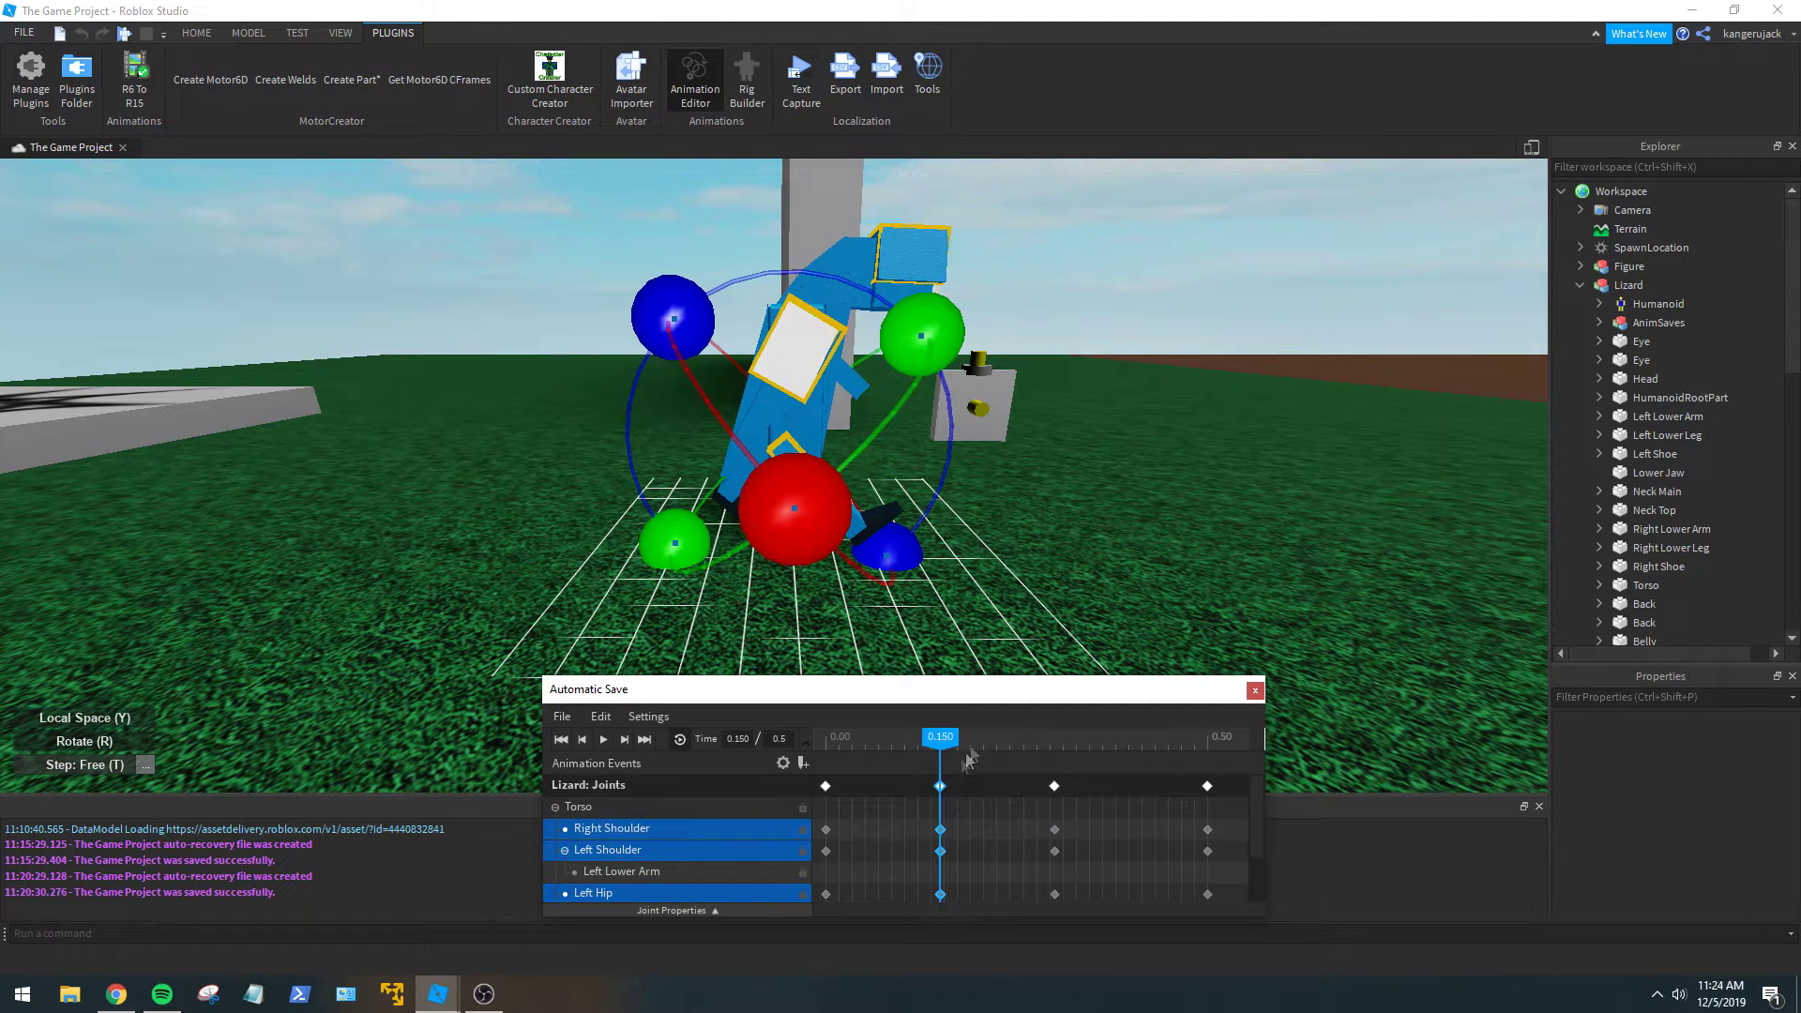
left_click(1053, 742)
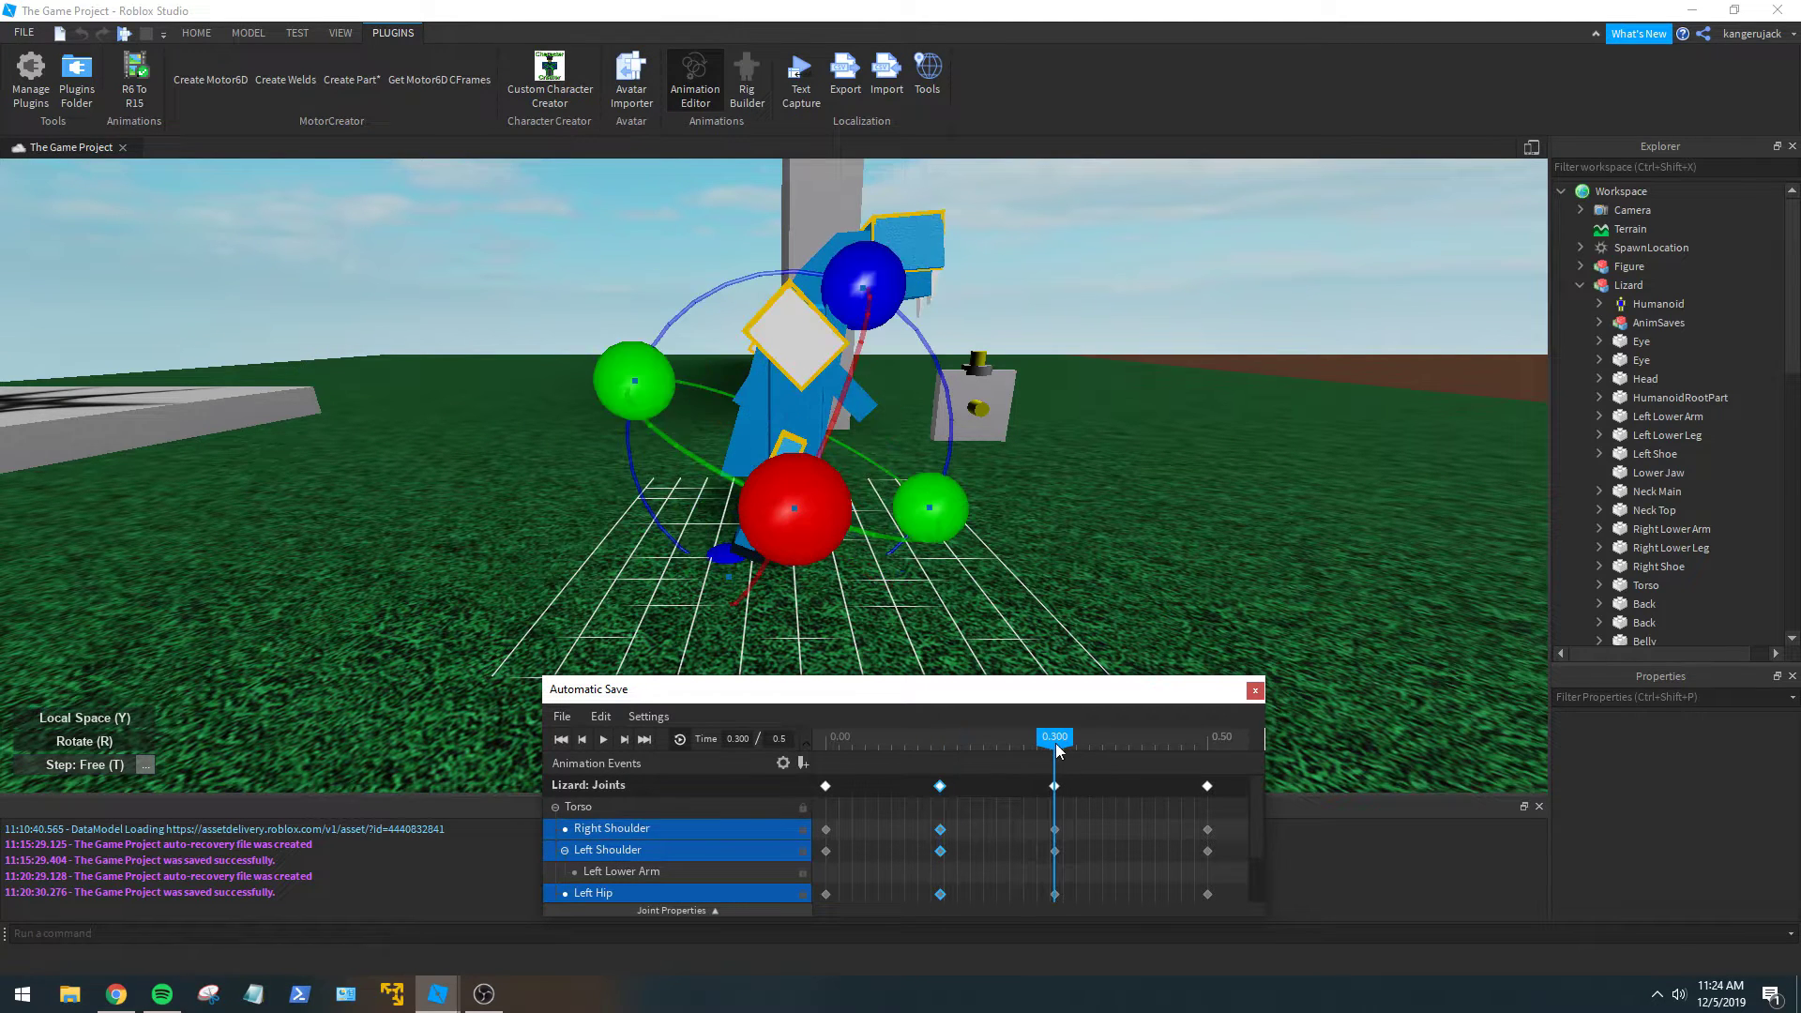
Try swinging the right leg further back at 0.300 with all keyed joints selected, and undo the rotation.
scroll(847, 544, "up", 5)
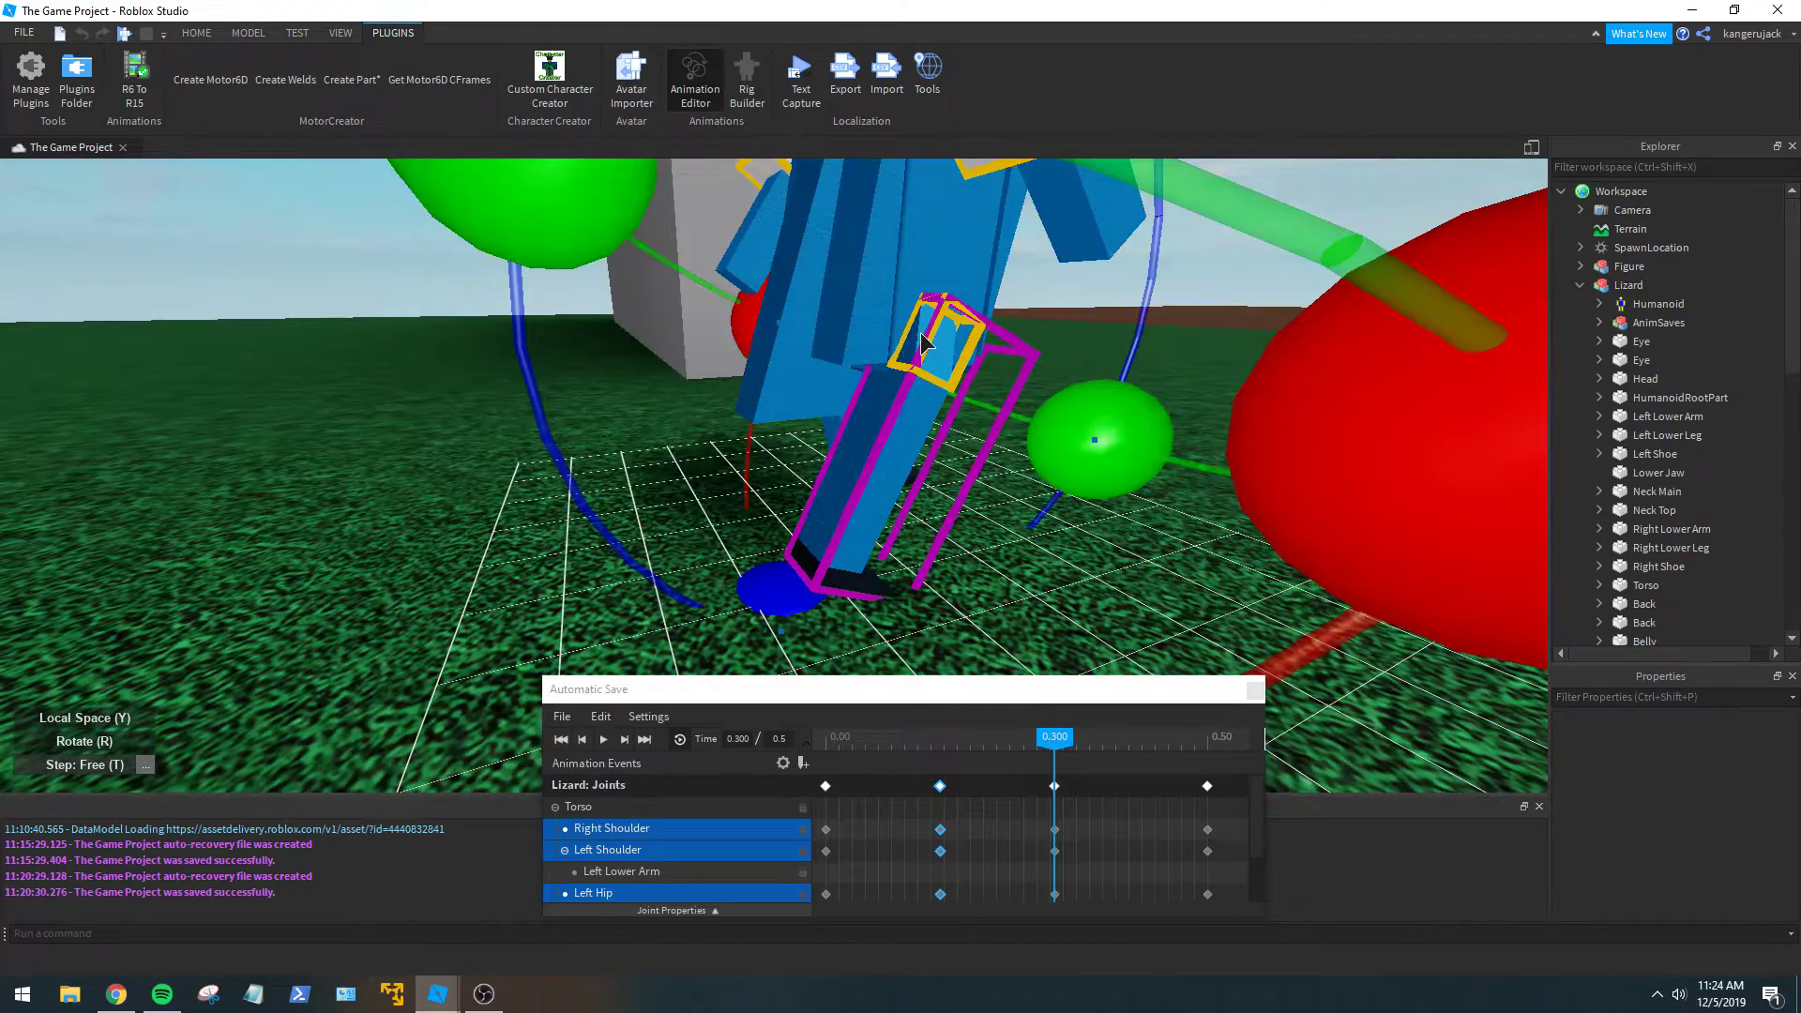
scroll(921, 335, "down", 5)
left_click_drag(903, 268, 916, 292)
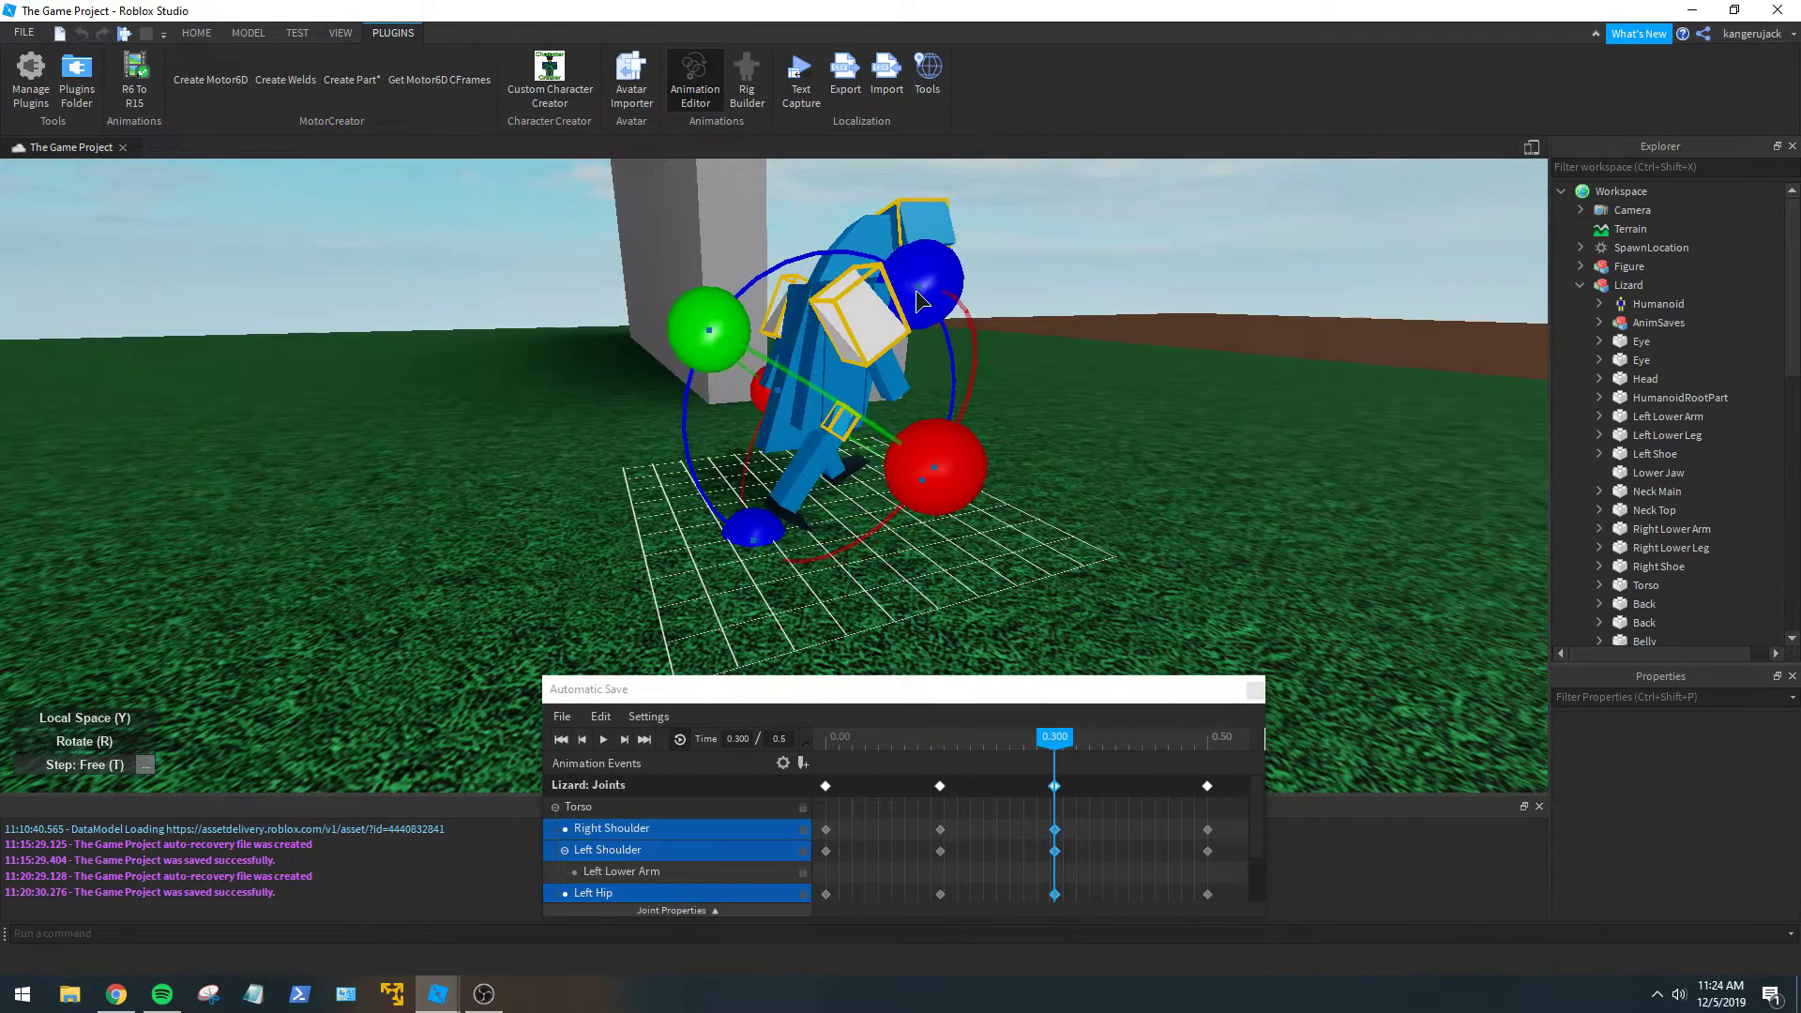
key("ctrl+z")
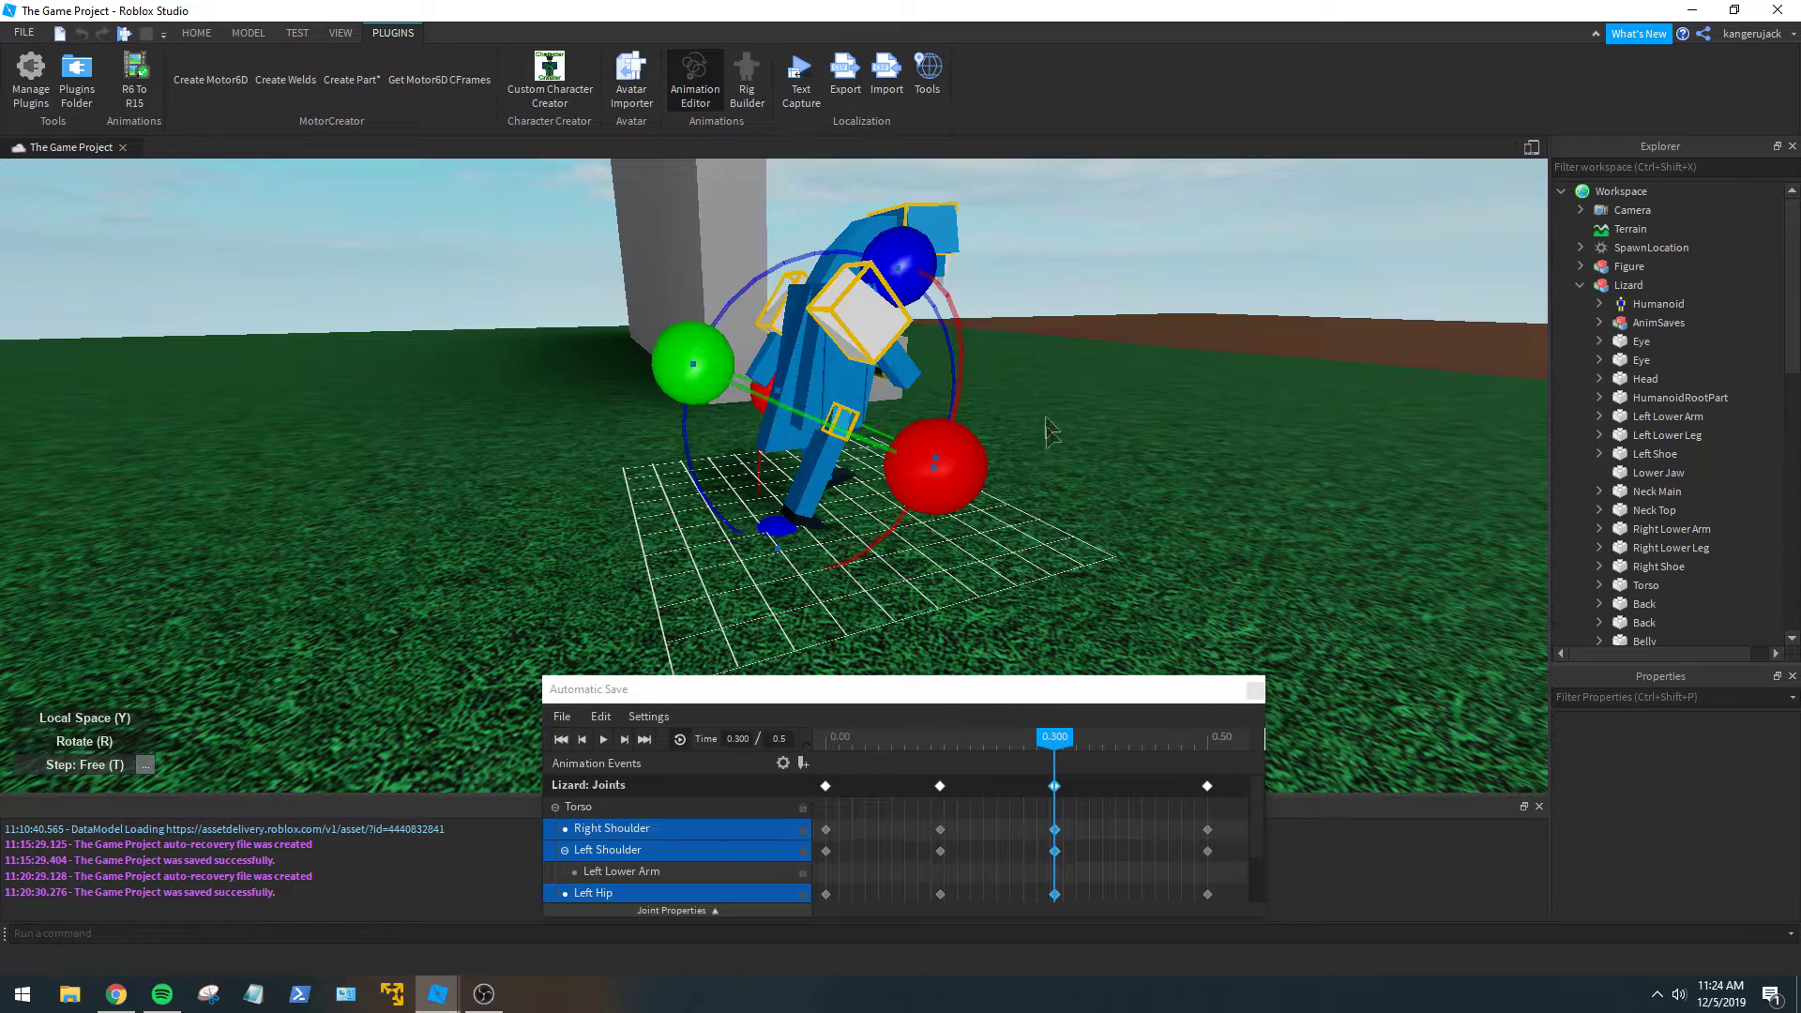
Select only the right hip at 0.300 and rotate the right leg further backward.
left_click(1039, 414)
left_click(848, 427)
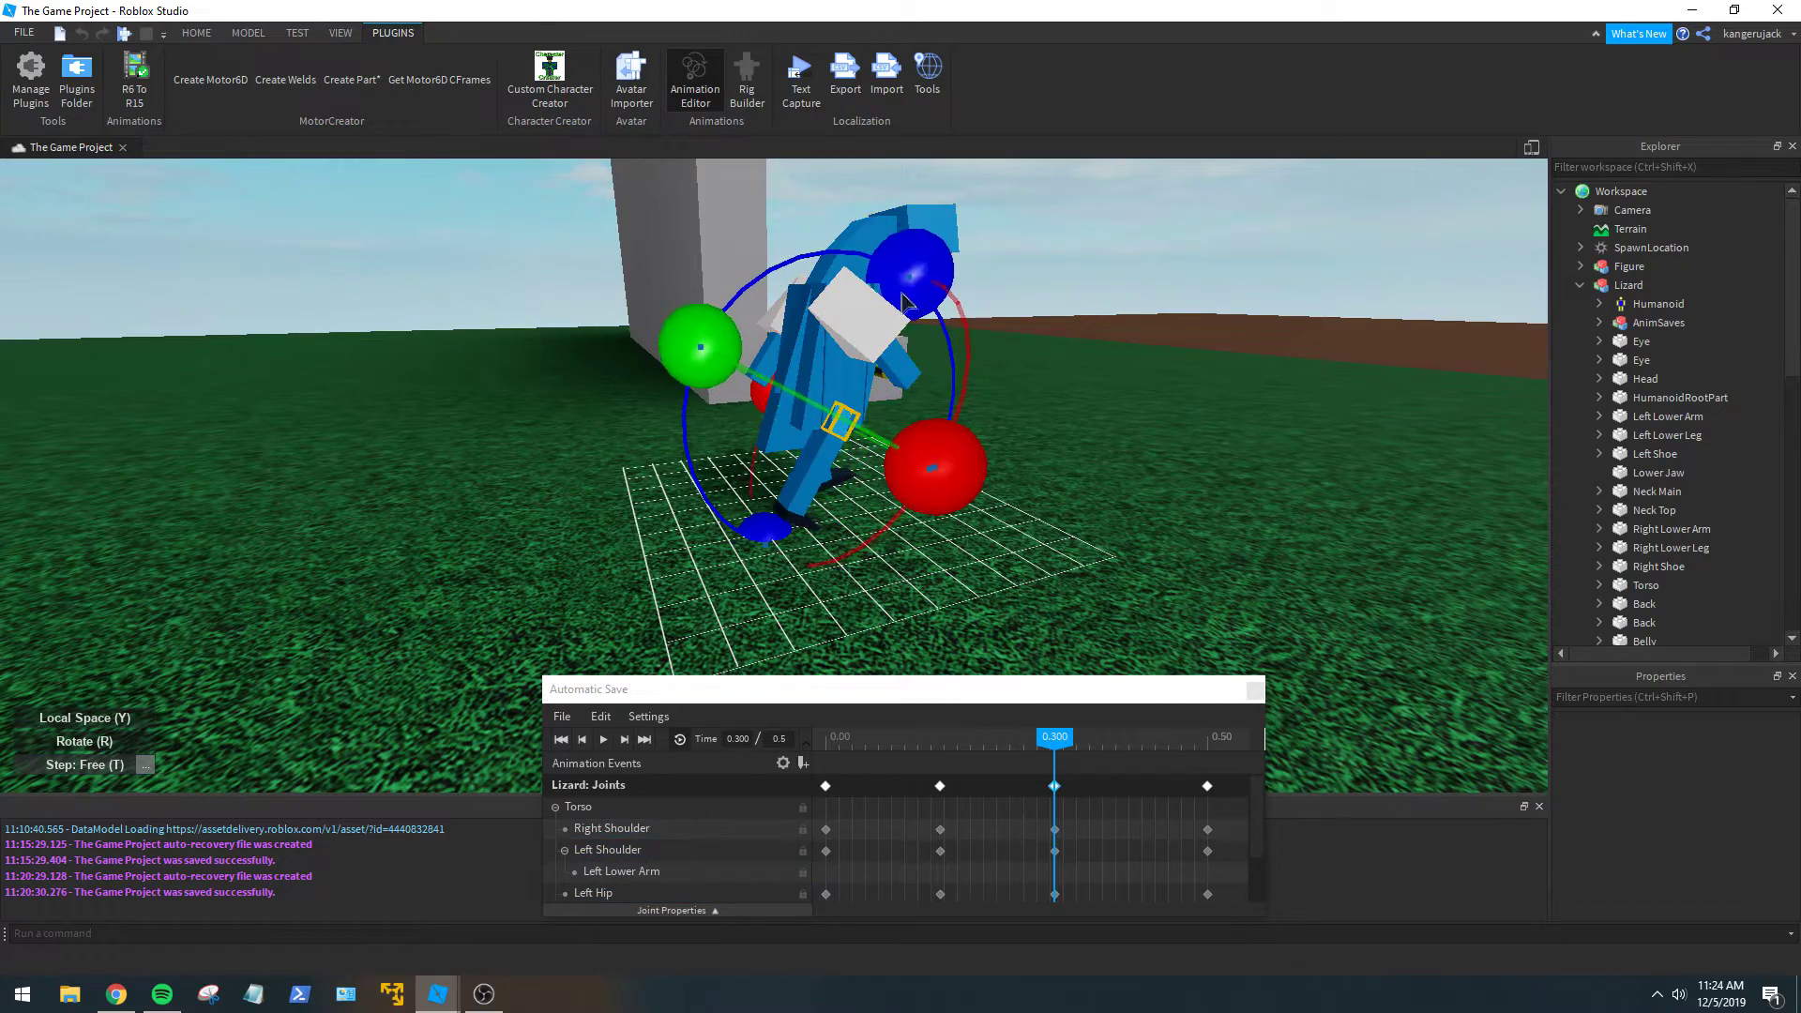
key("d")
Select the left hip at 0.300, swing the left leg further forward, and deselect the joint.
right_click_drag(1022, 352, 1022, 352)
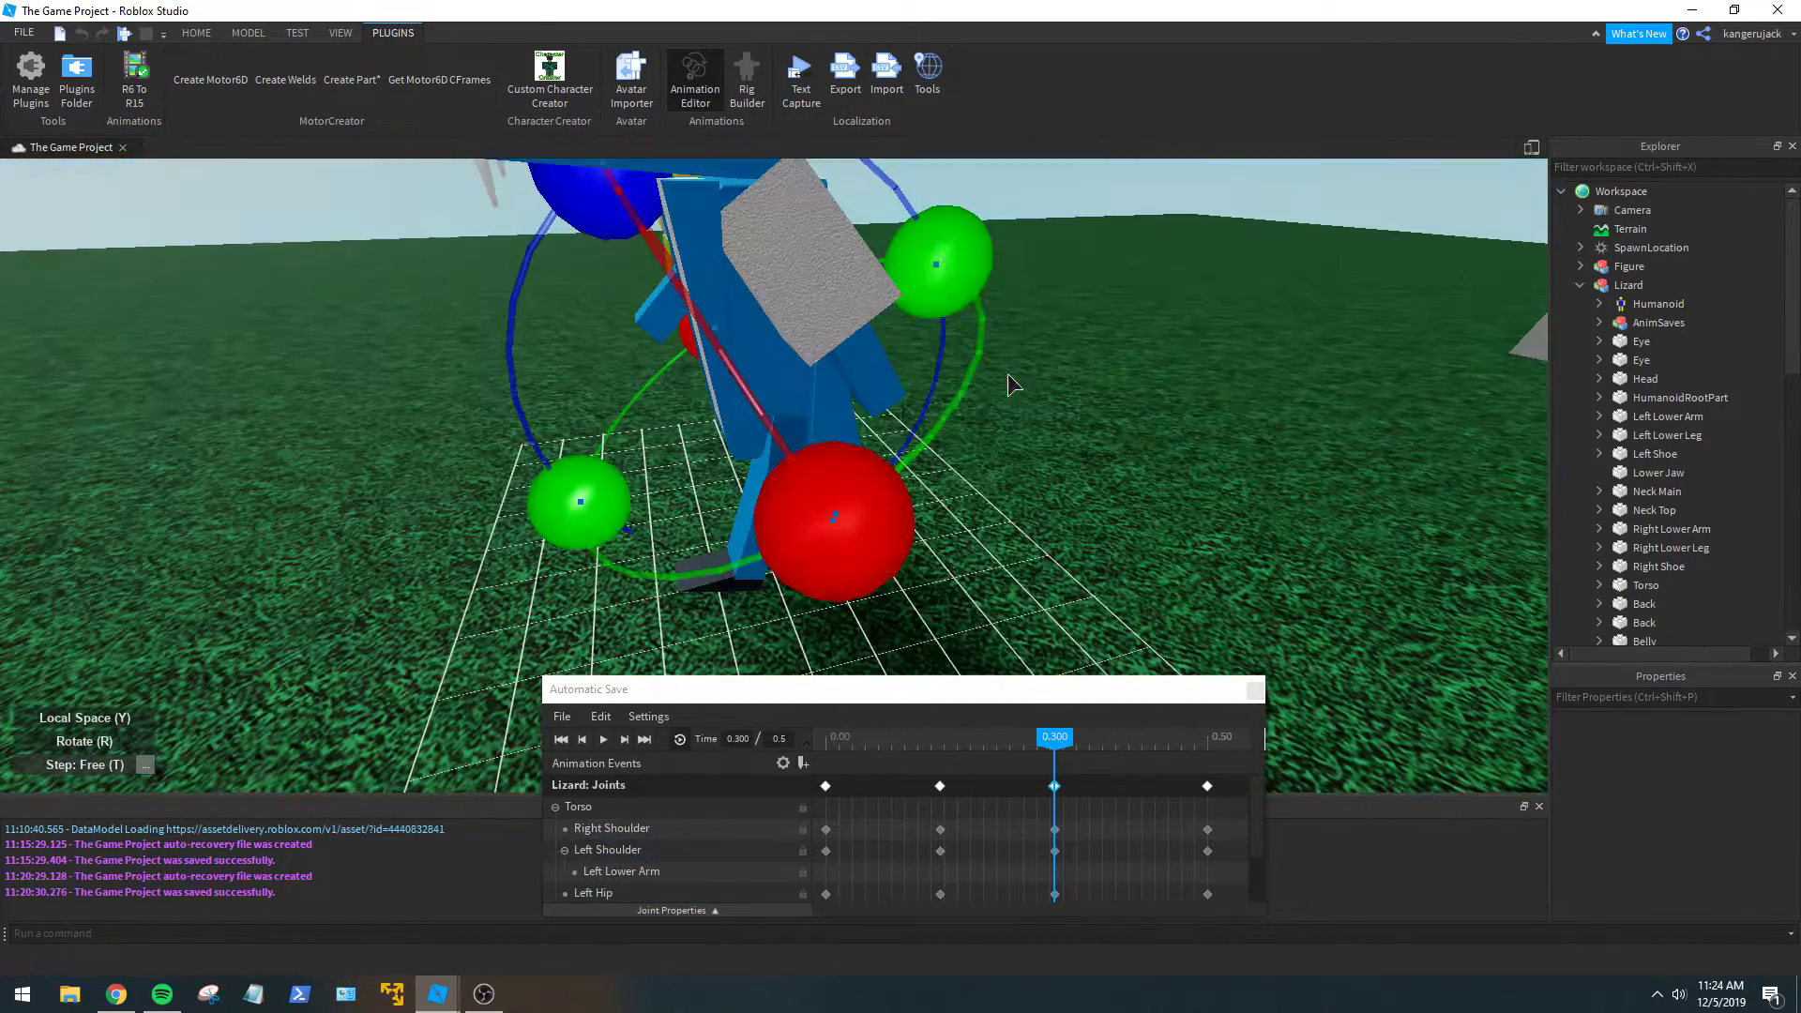
left_click(791, 443)
left_click_drag(866, 195, 877, 205)
left_click(1055, 330)
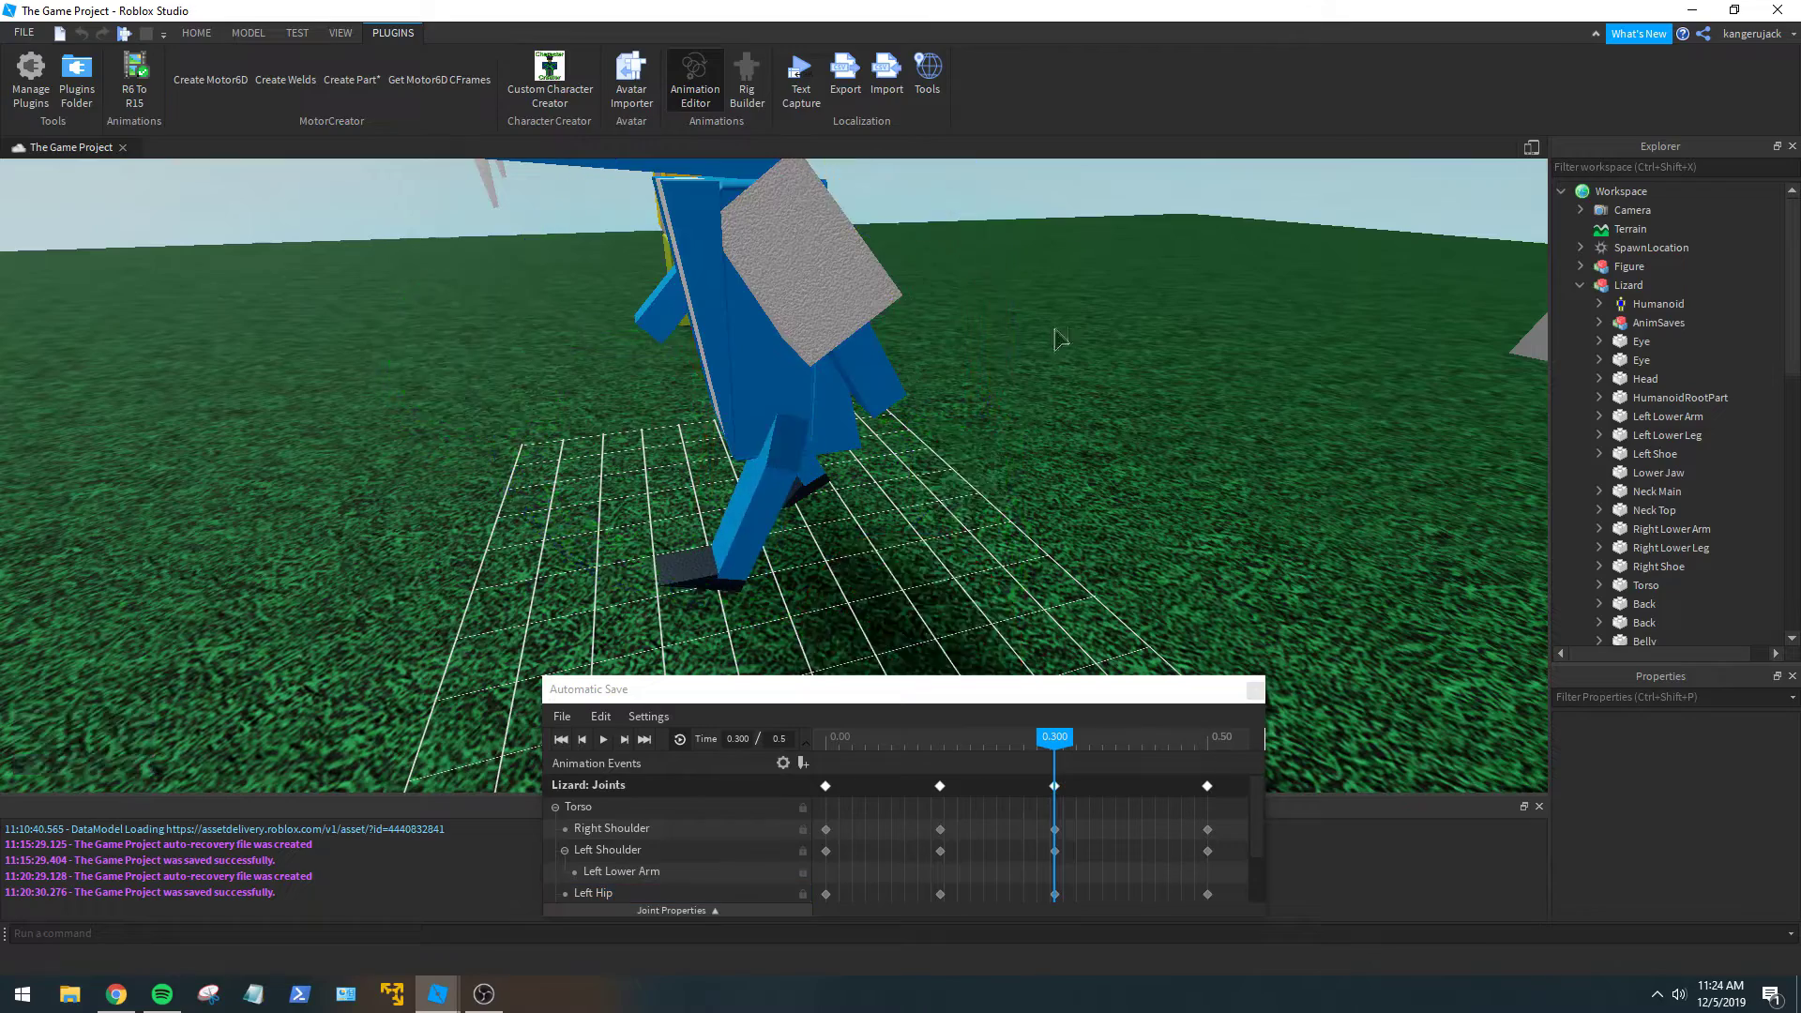
Play the updated animation and check the lizard's walk from the front and from above.
key("w")
right_click_drag(1055, 340, 966, 413)
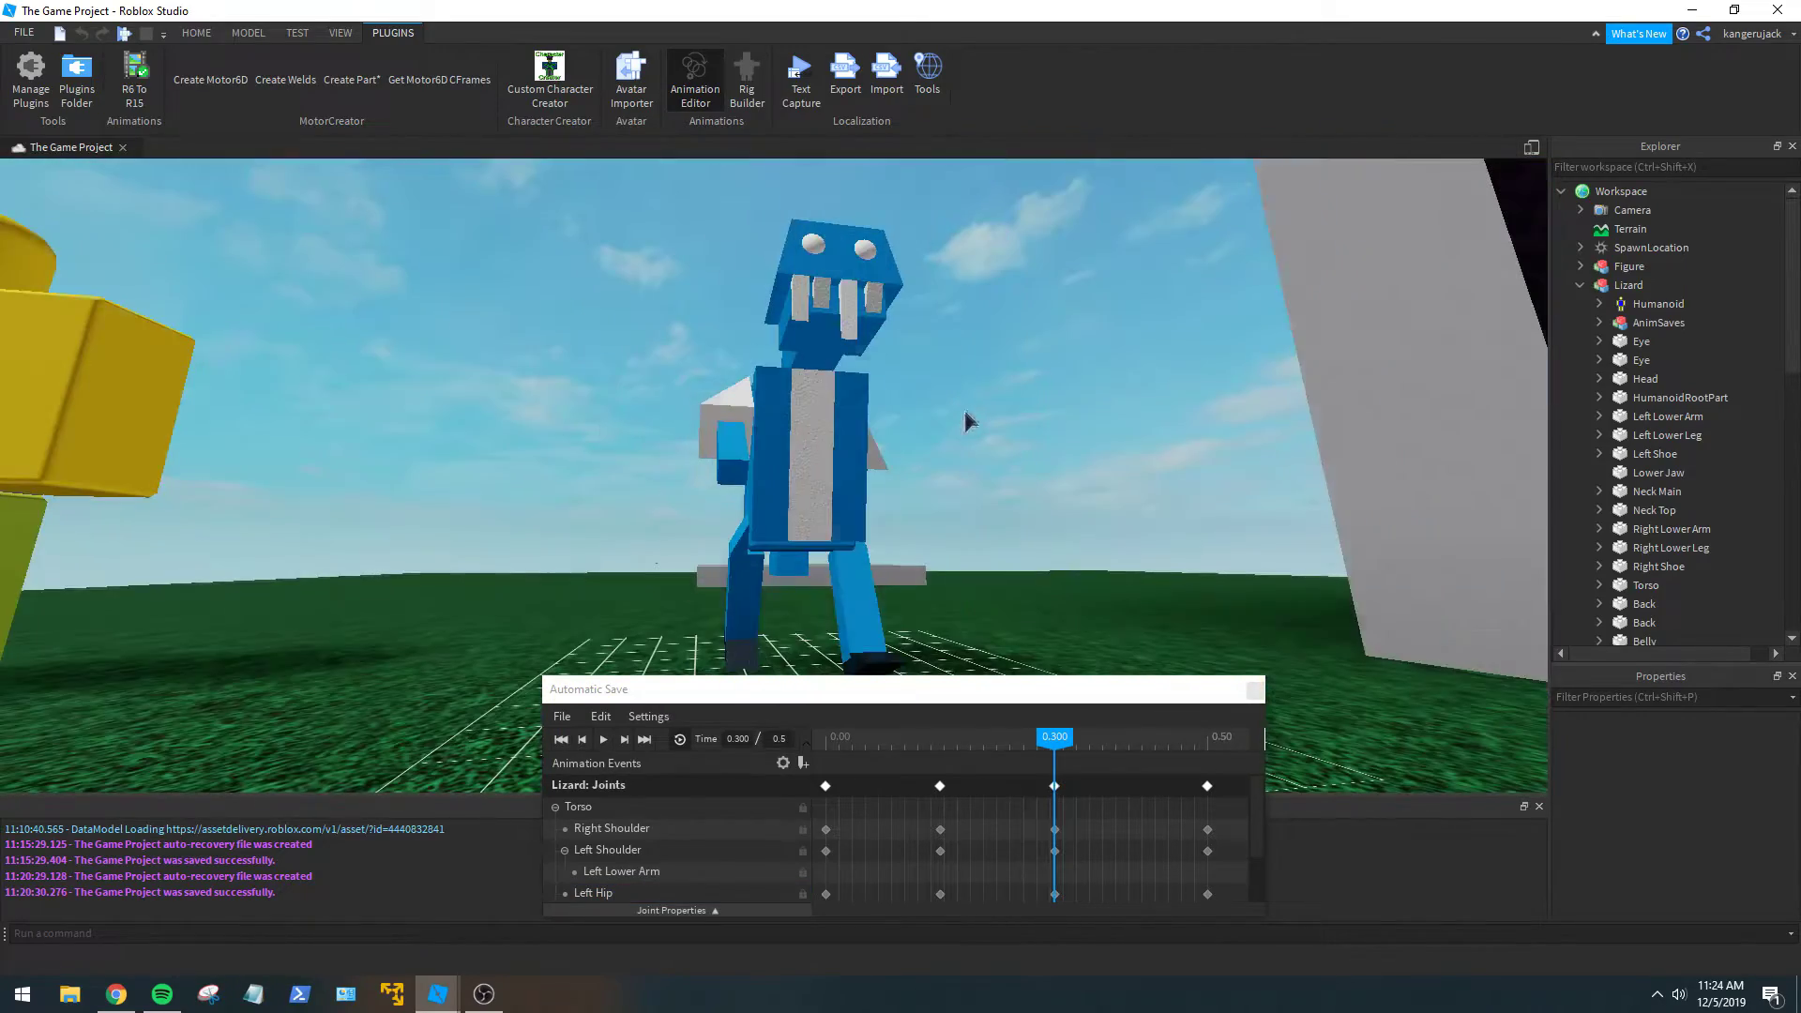
left_click(602, 740)
key("s")
right_click_drag(1006, 491, 1005, 487)
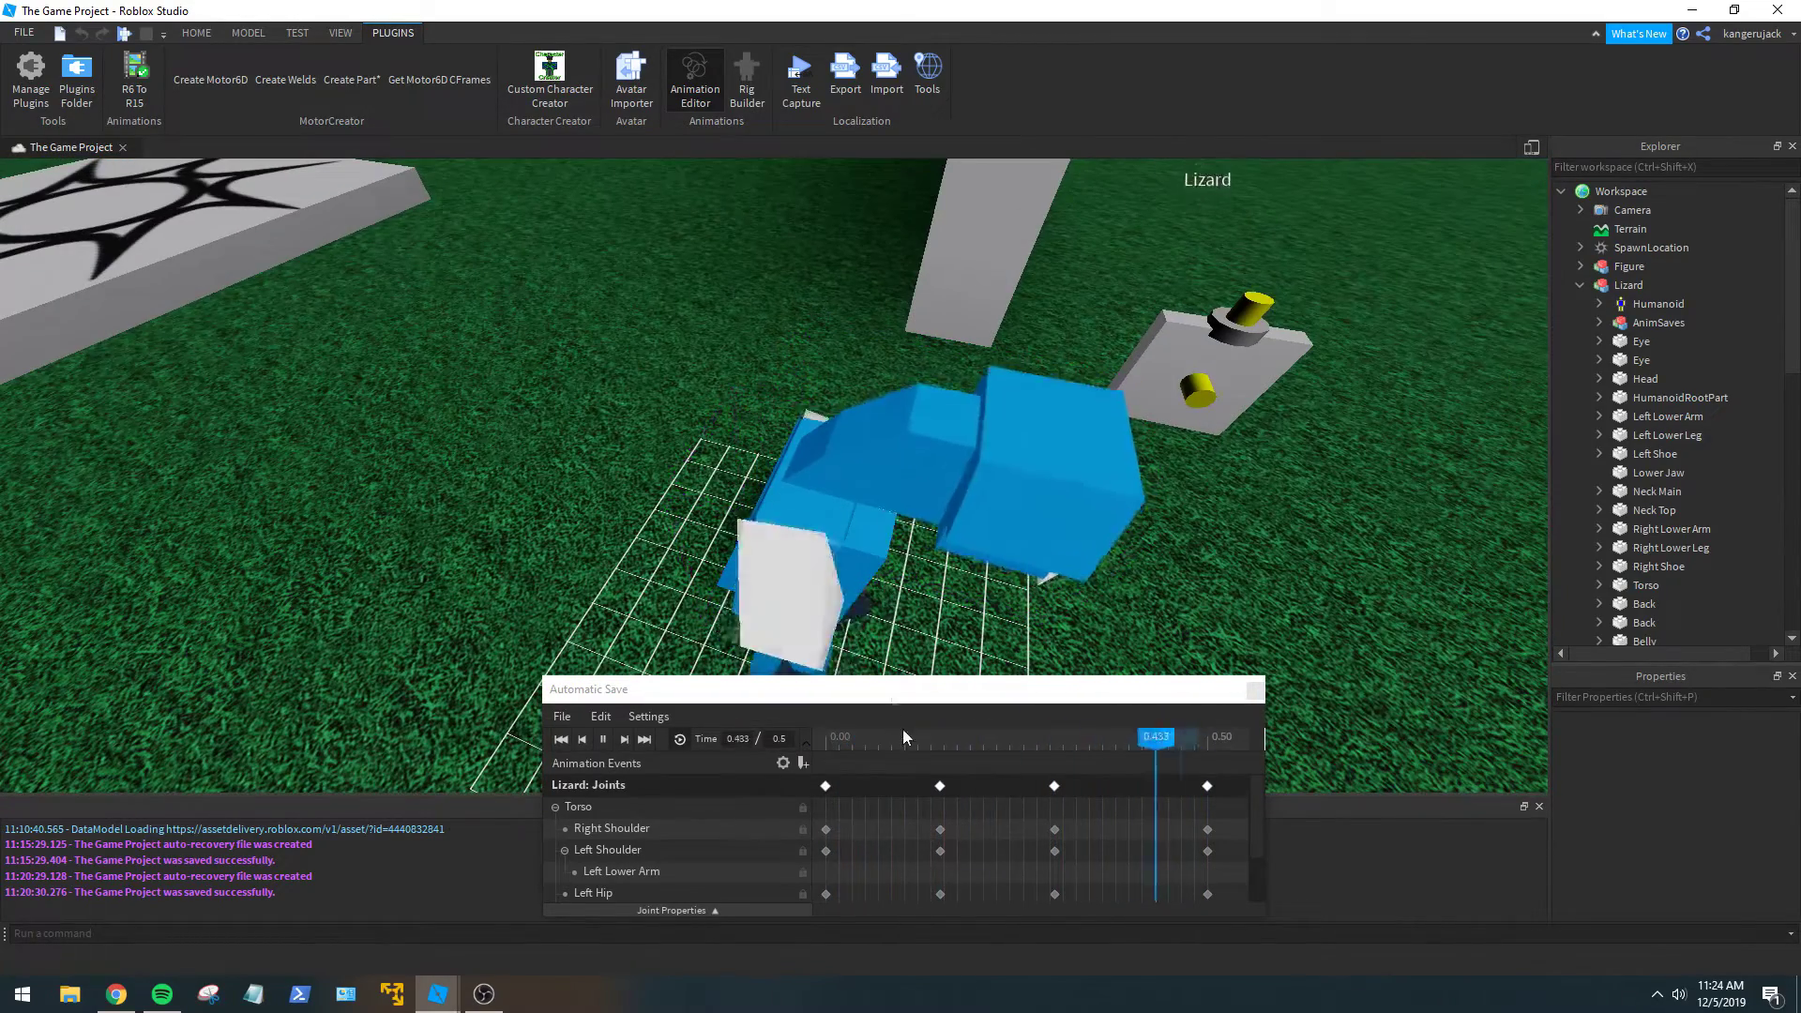
Stop playback, move to 0.150, select the torso and rotate it slightly sideways to key it there.
left_click(804, 528)
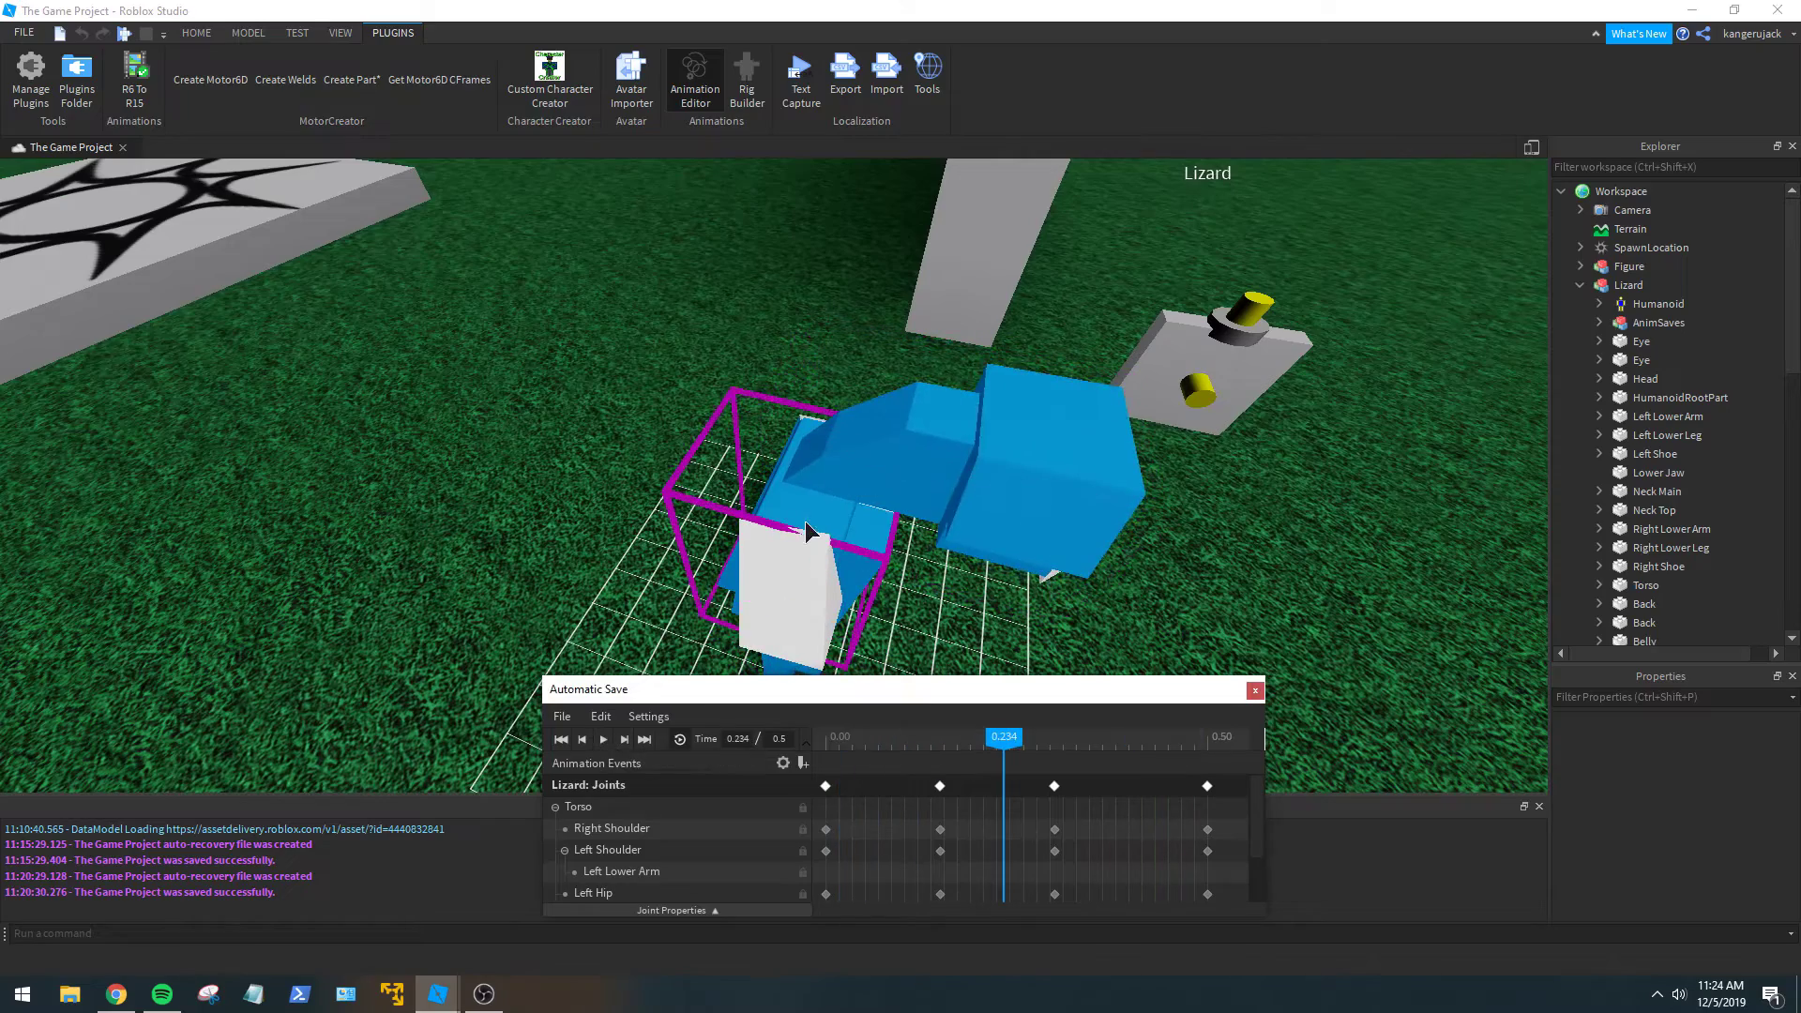
left_click(949, 749)
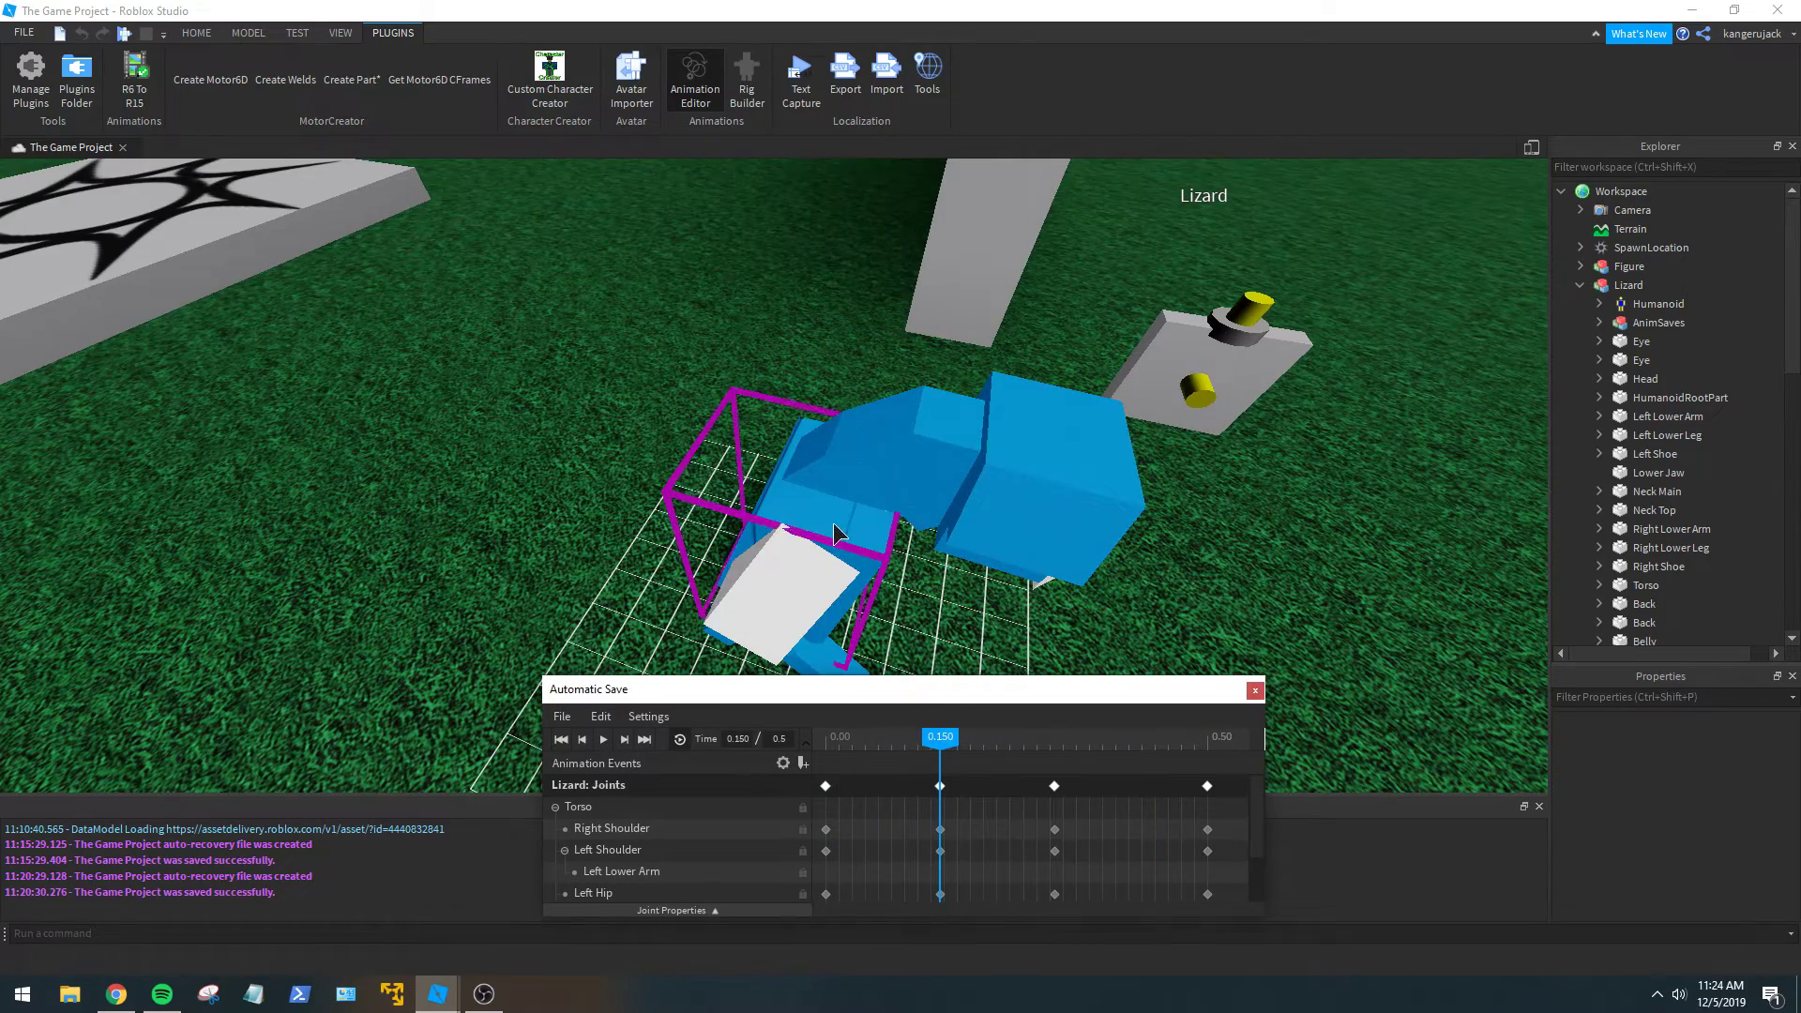
left_click(834, 526)
right_click_drag(834, 525, 834, 526)
scroll(834, 525, "down", 4)
scroll(858, 578, "up", 2)
left_click_drag(803, 600, 784, 620)
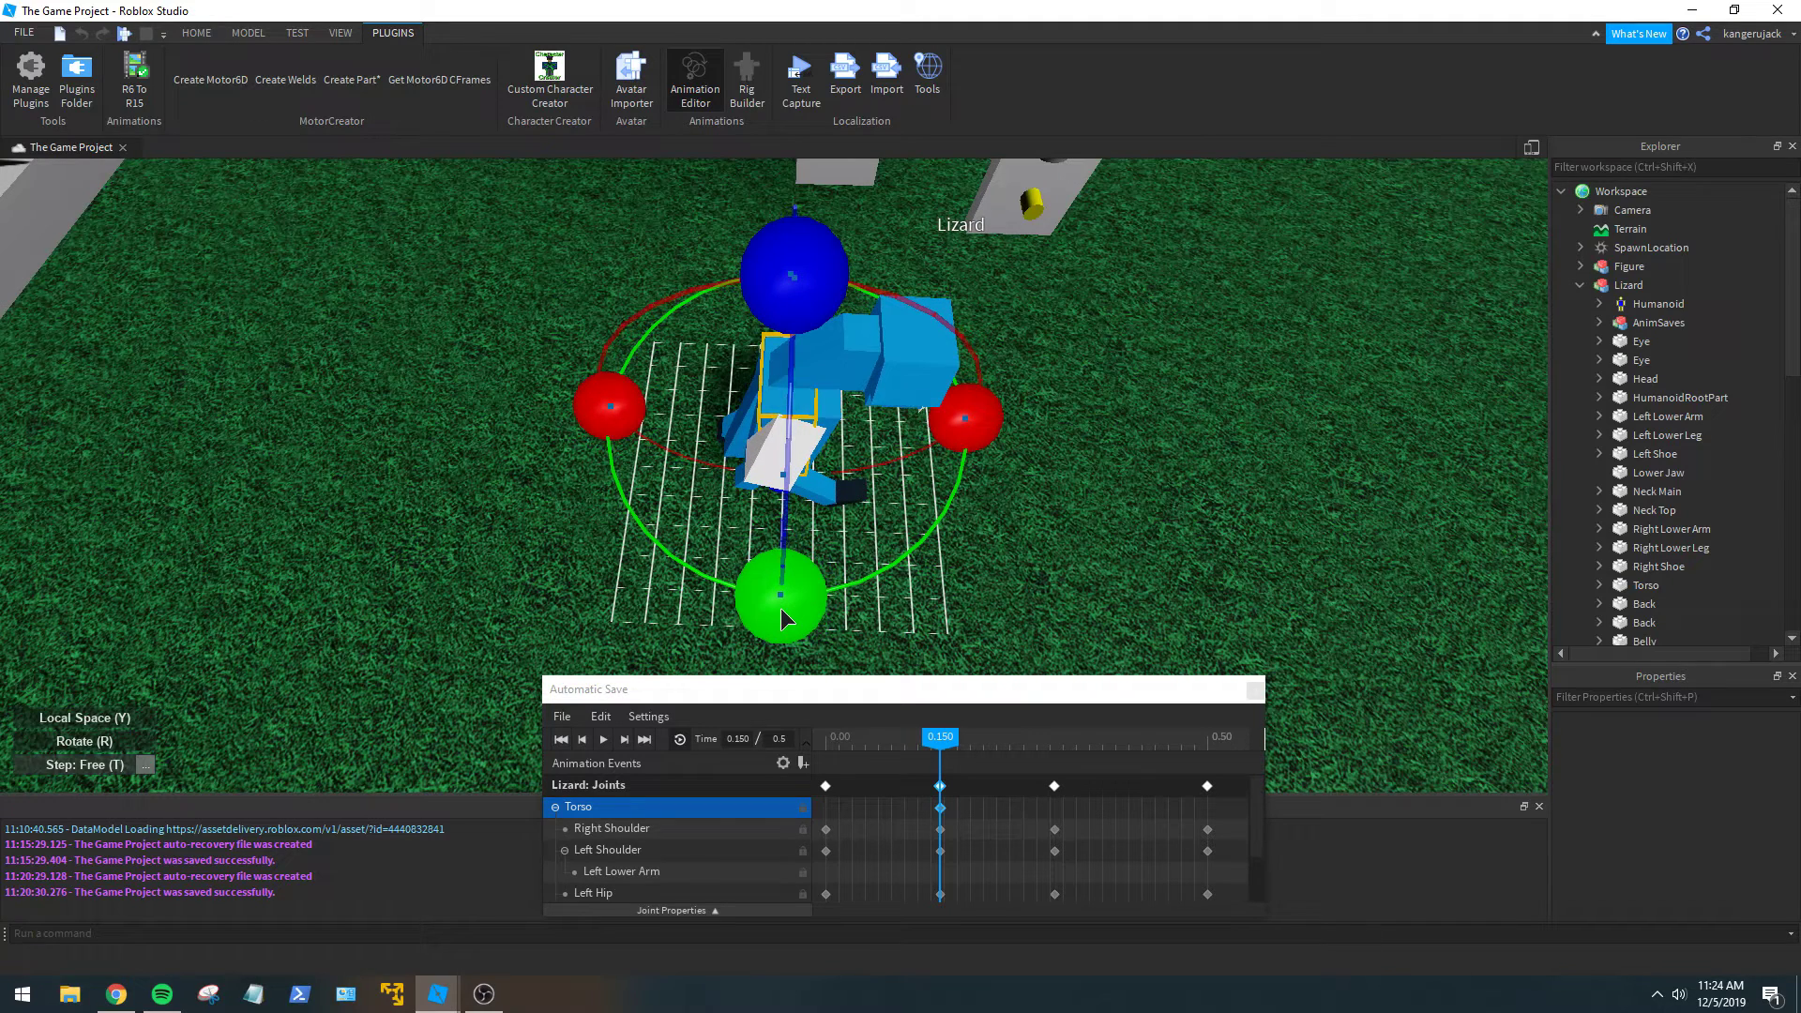
mouse_move(783, 619)
left_mouse_down()
mouse_move(765, 619)
mouse_move(789, 605)
left_mouse_up()
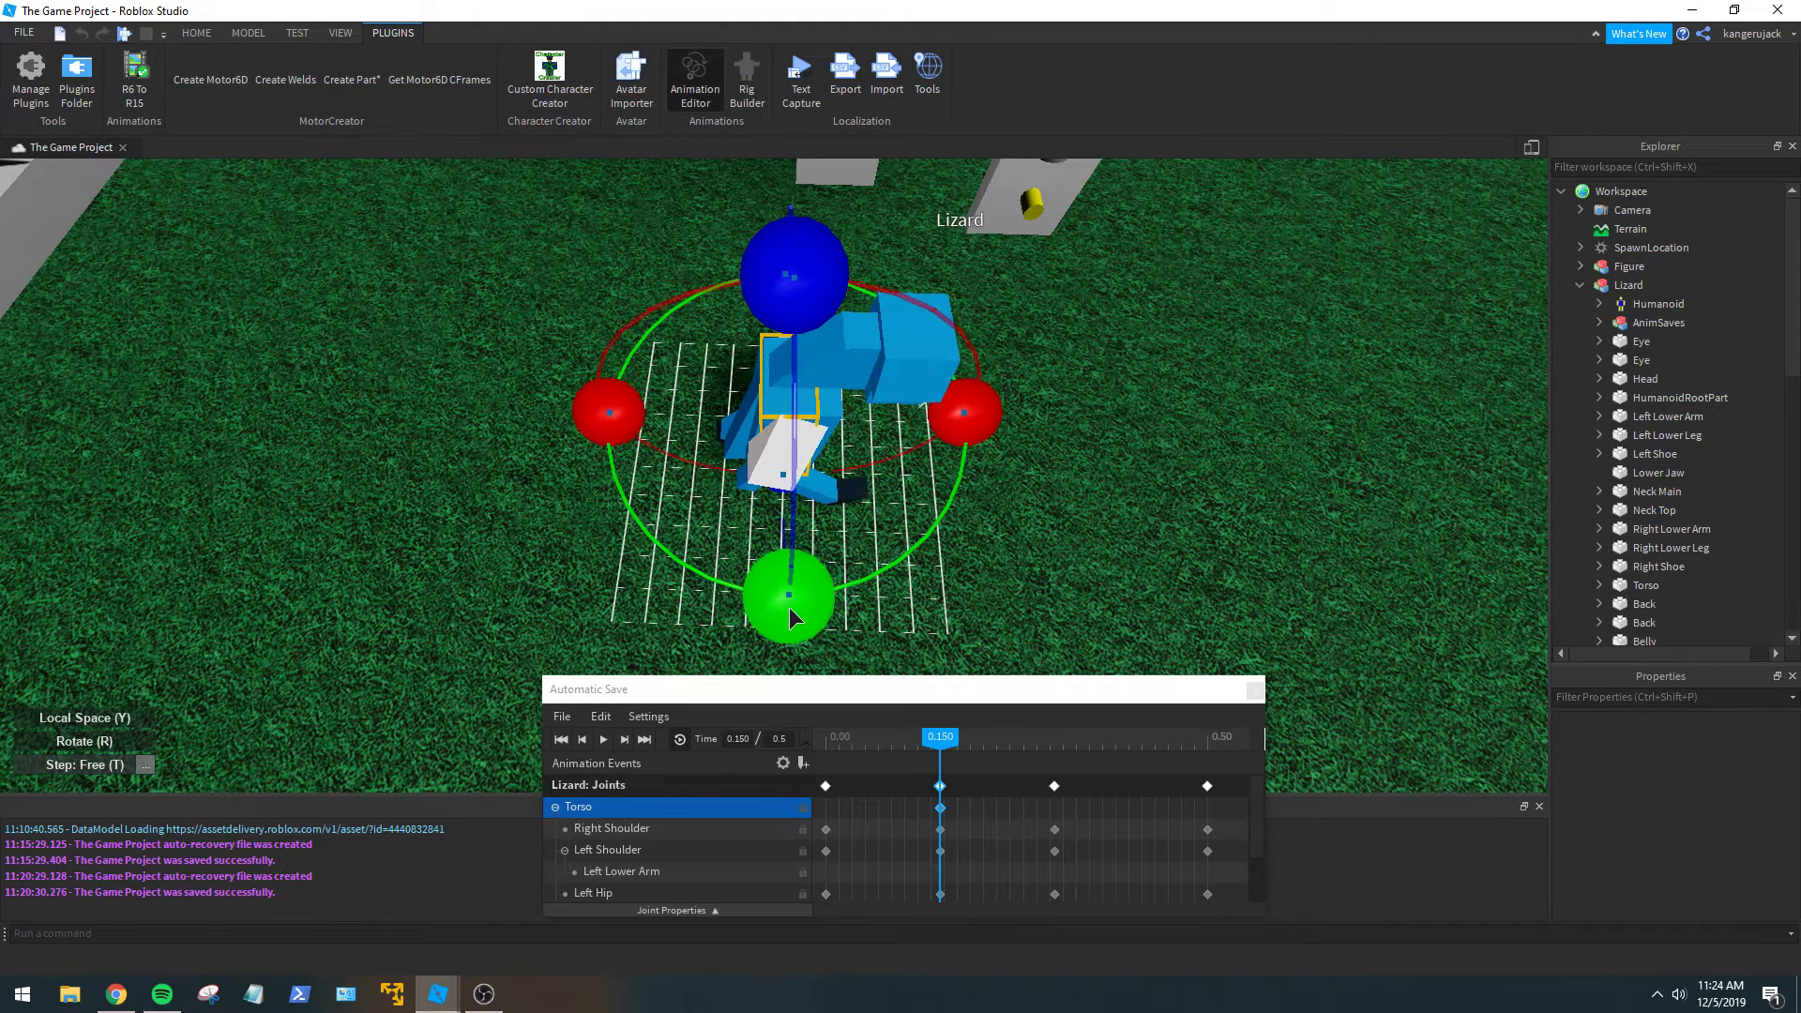
Rotate the torso the opposite way at 0.300 and key it nearly straight at 0.000.
left_click(1058, 741)
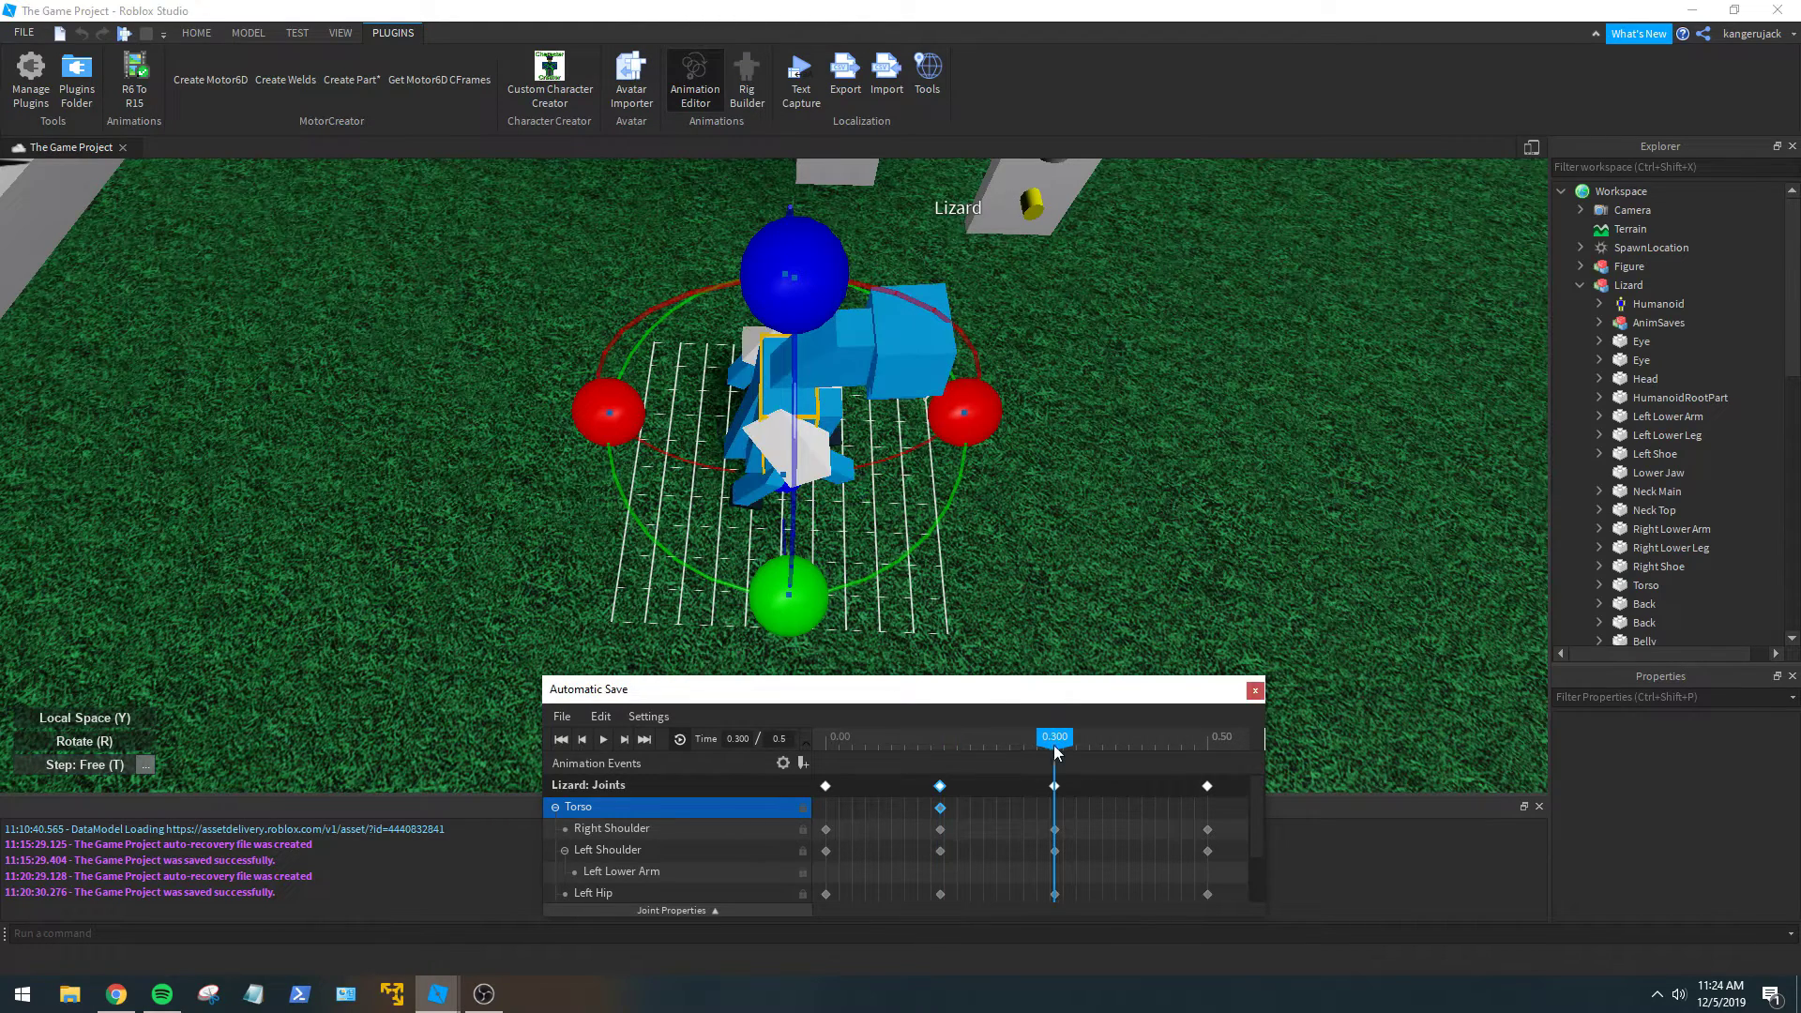
left_click_drag(788, 598, 762, 598)
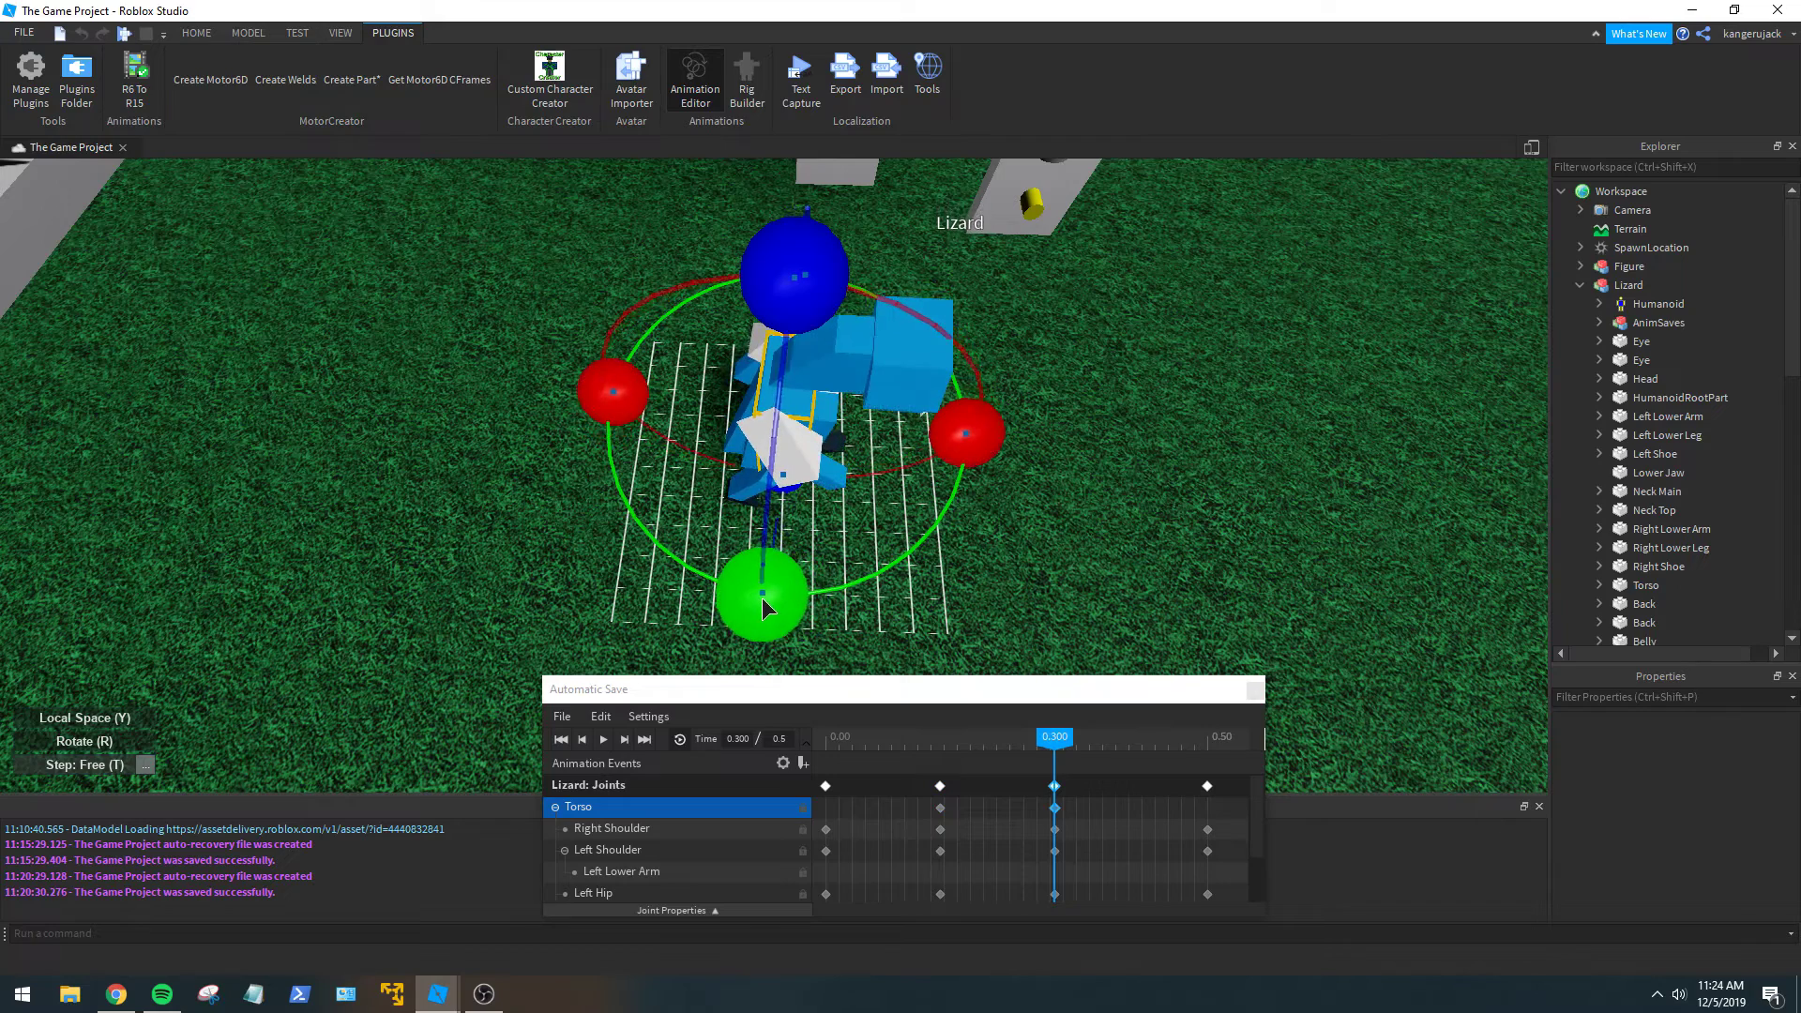
left_click(828, 744)
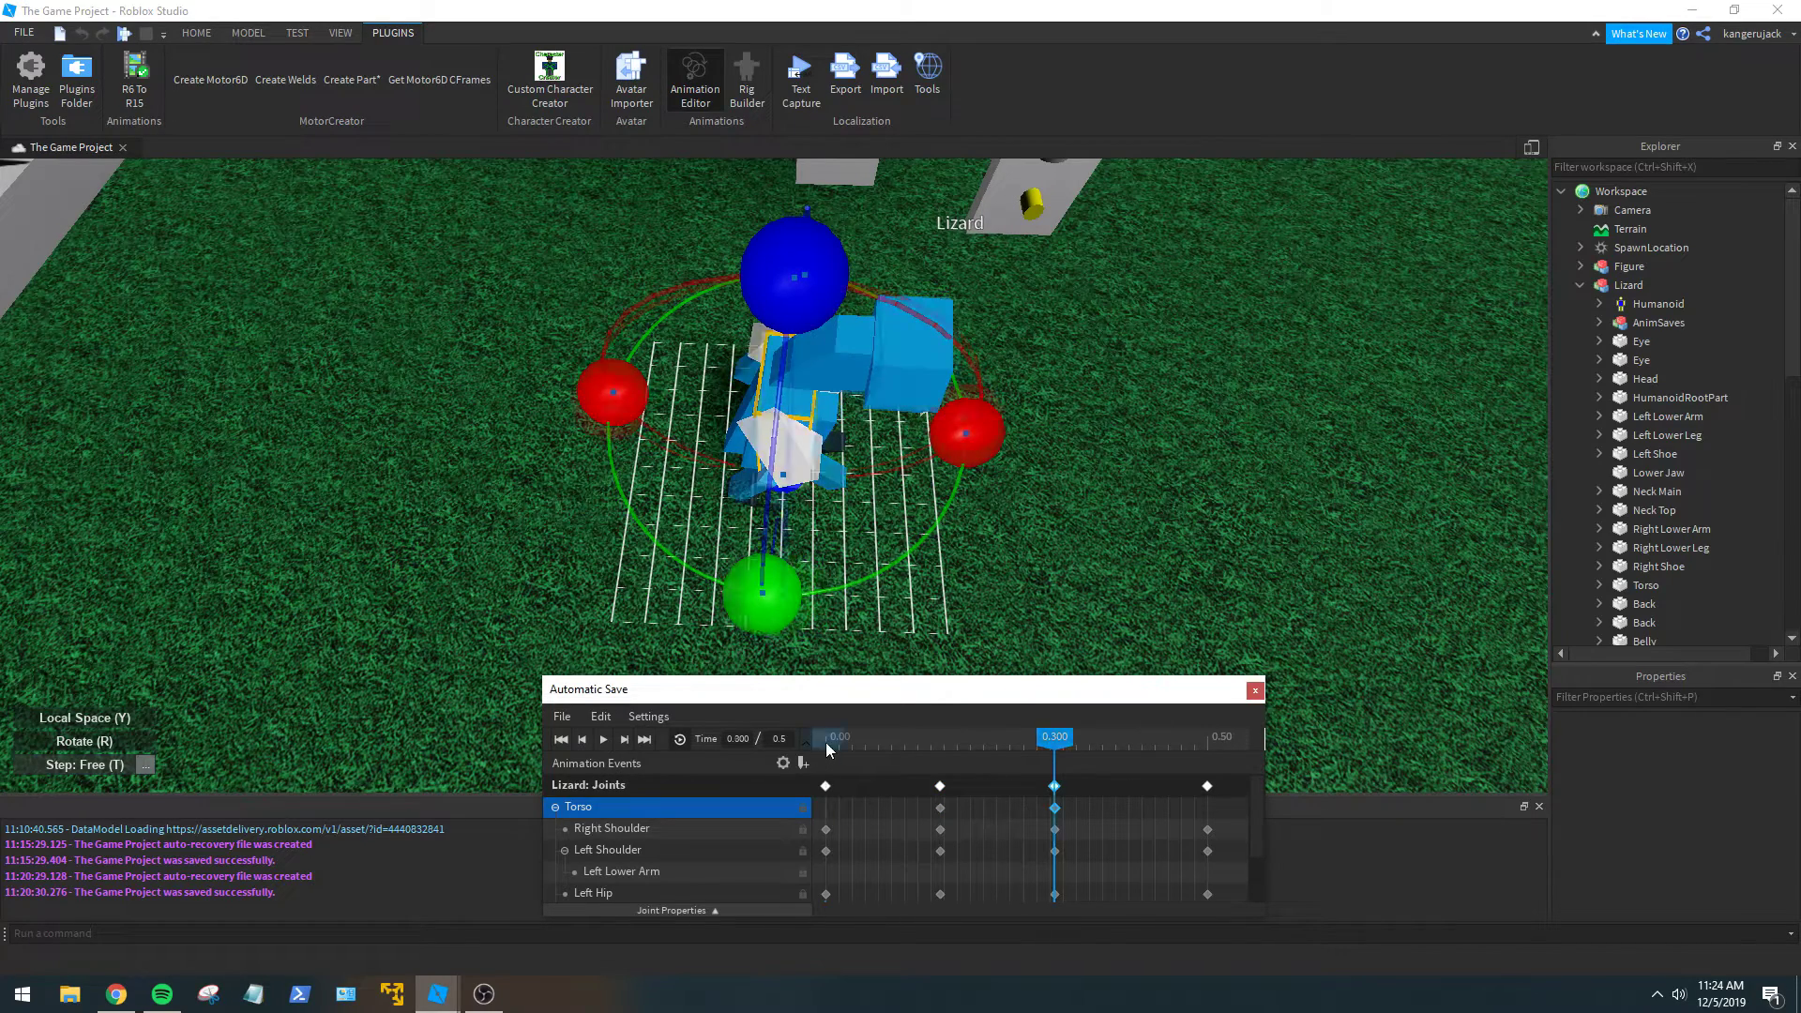
left_click(828, 808)
left_click(837, 428)
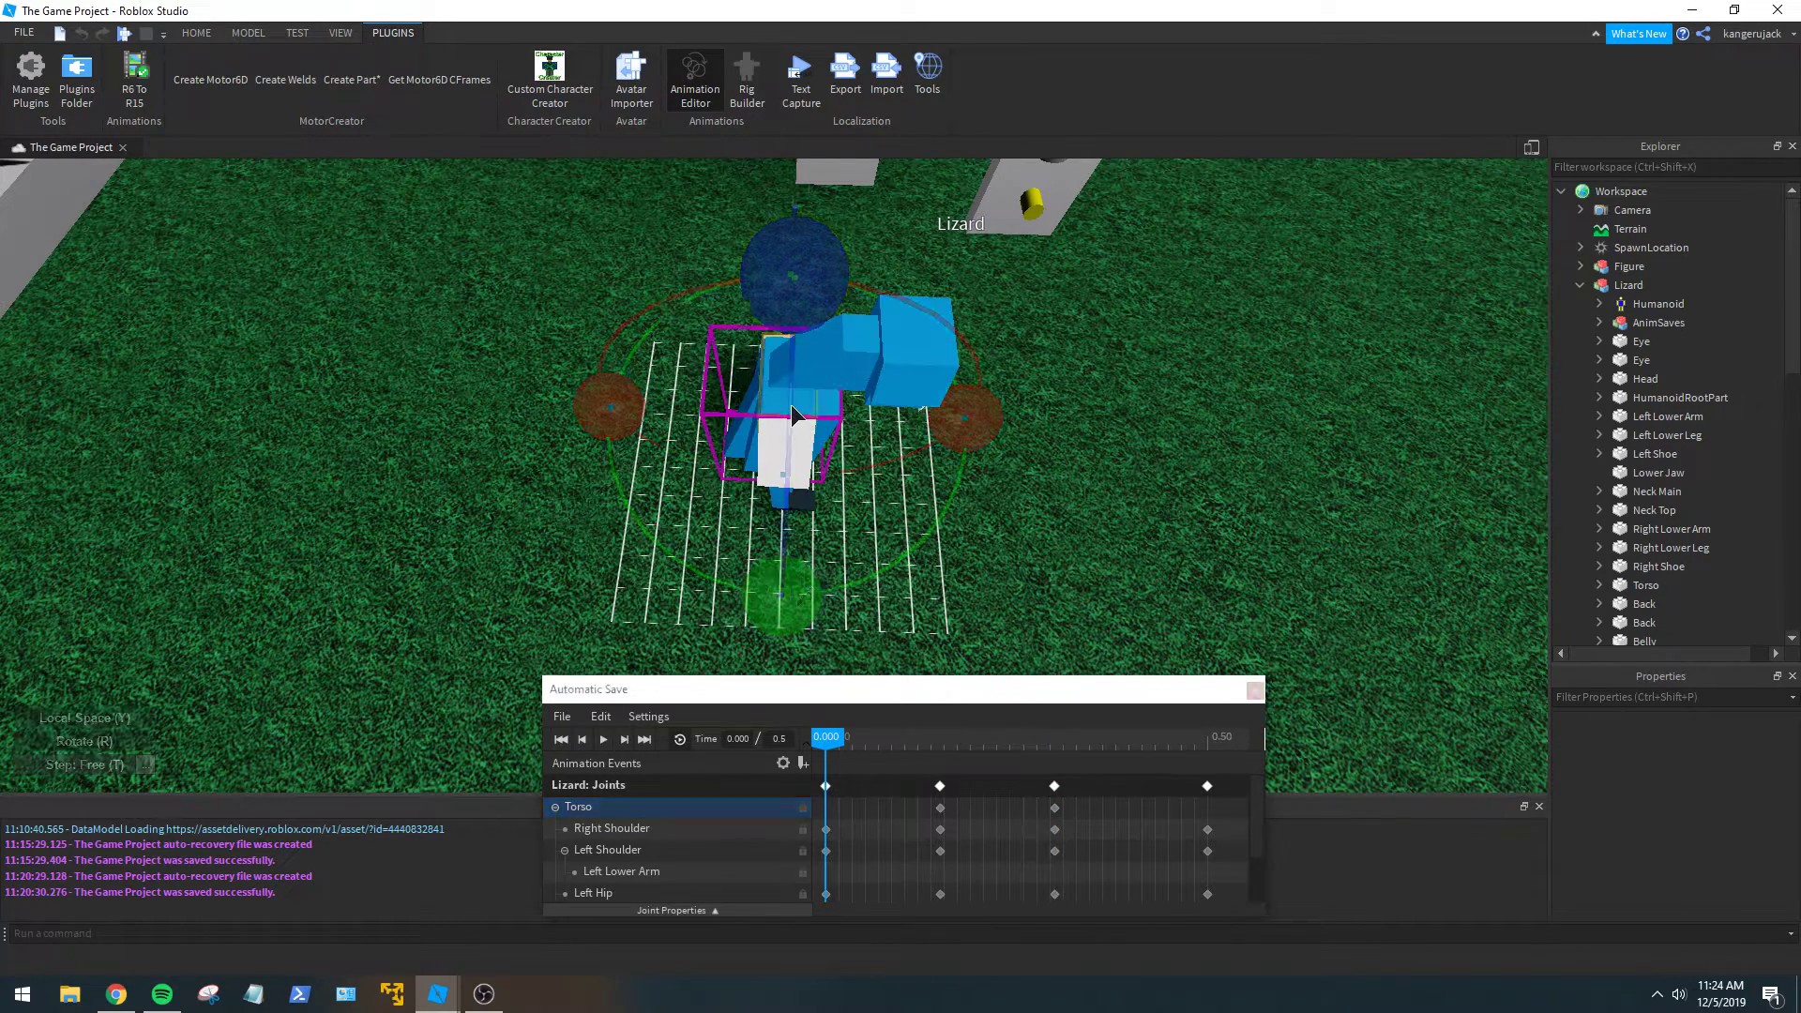
left_click_drag(793, 597, 785, 601)
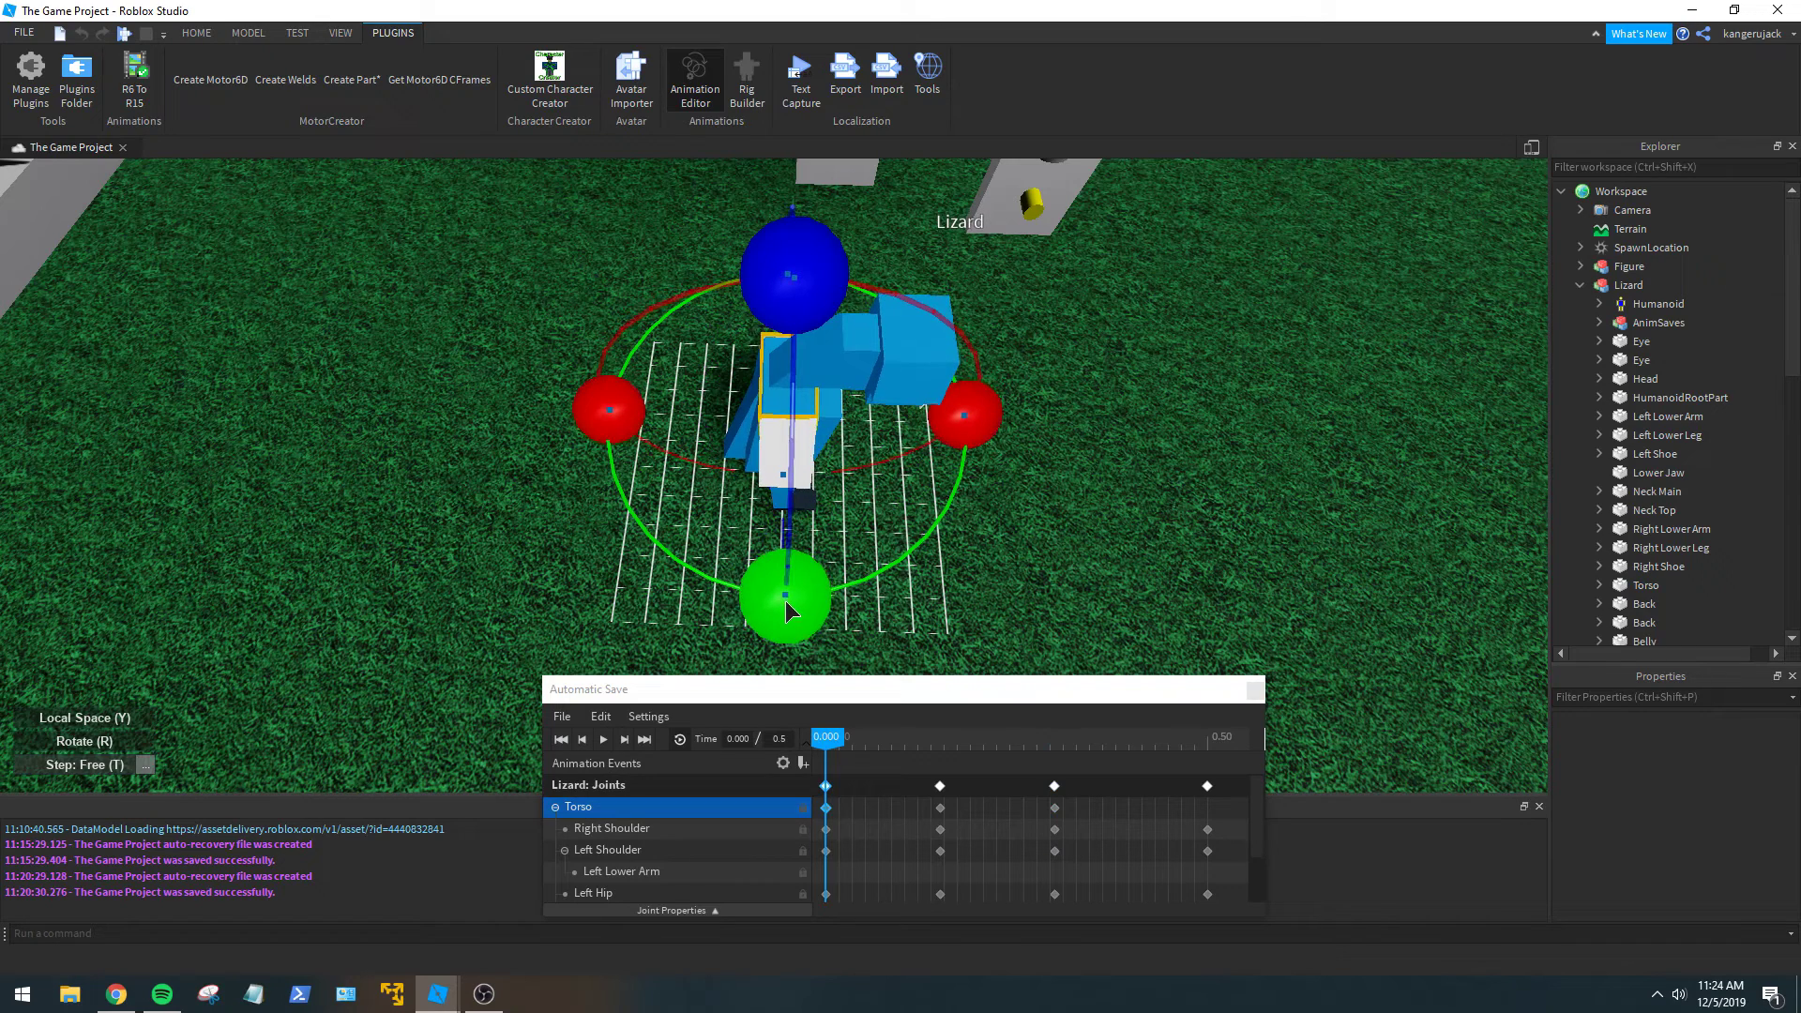
Add a torso keyframe at 0.500 and reset its rotation to the default.
left_click(1207, 817)
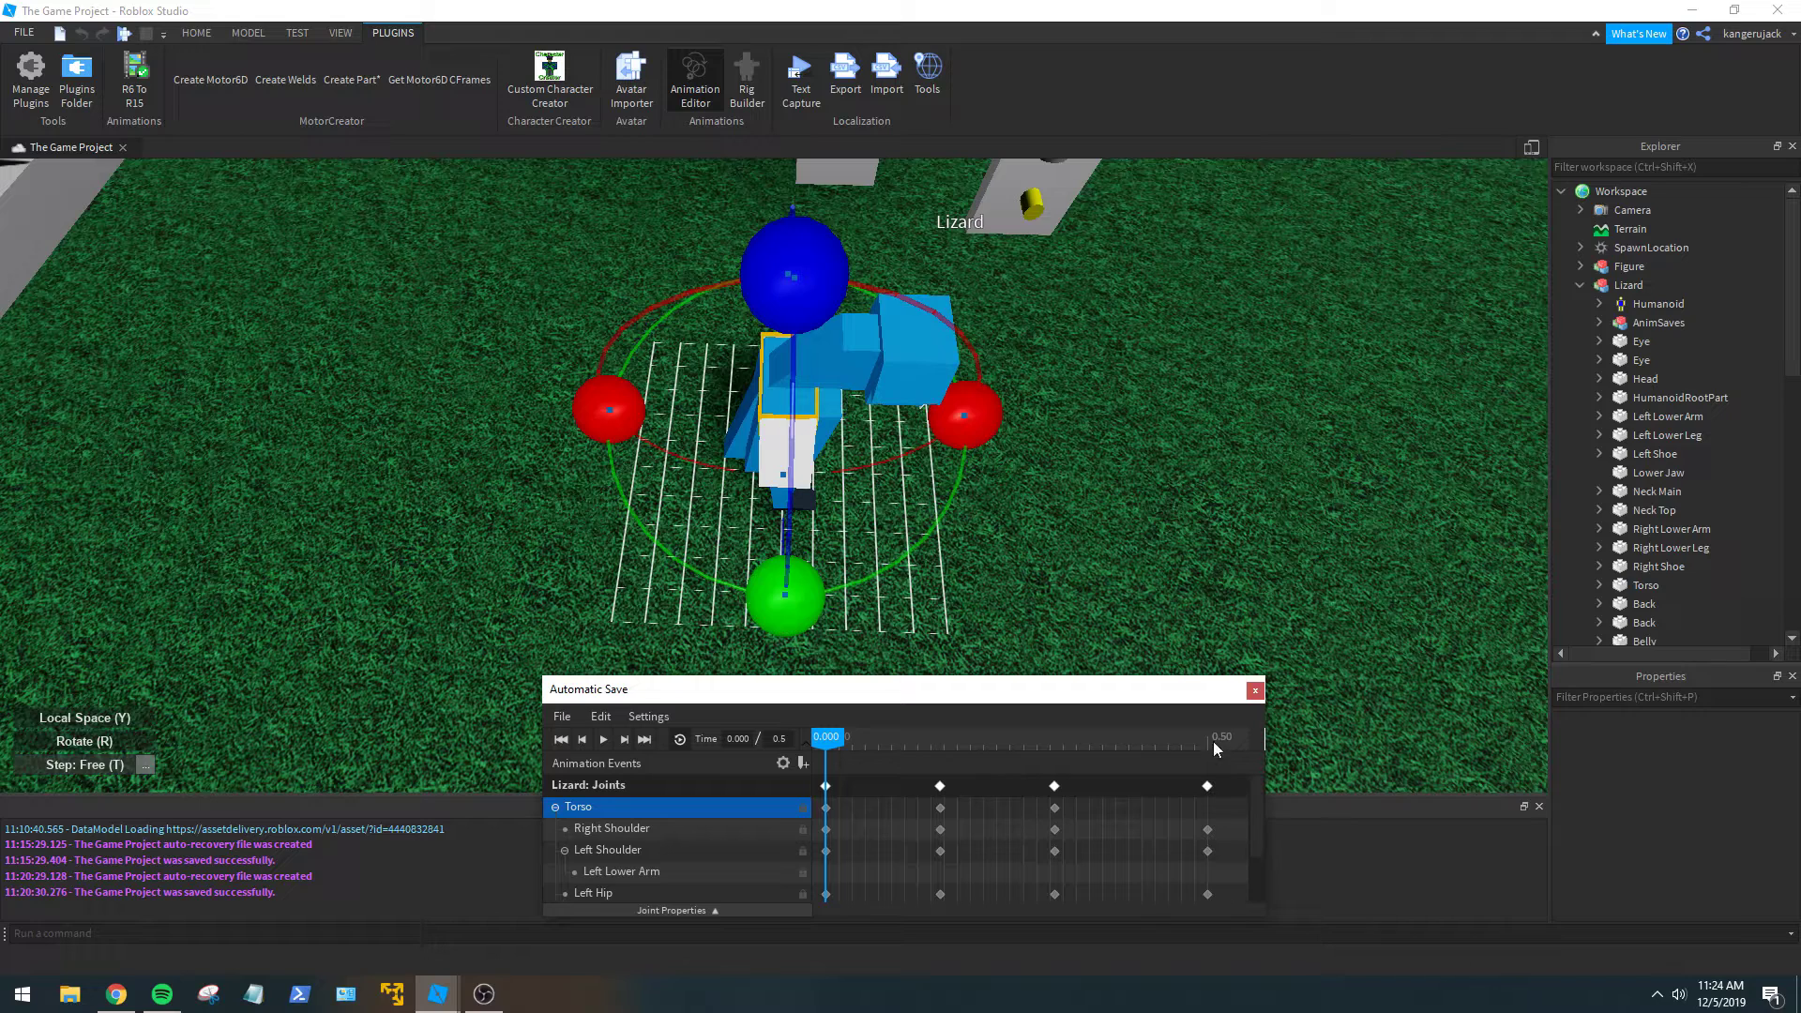
left_click(1212, 741)
right_click(1209, 817)
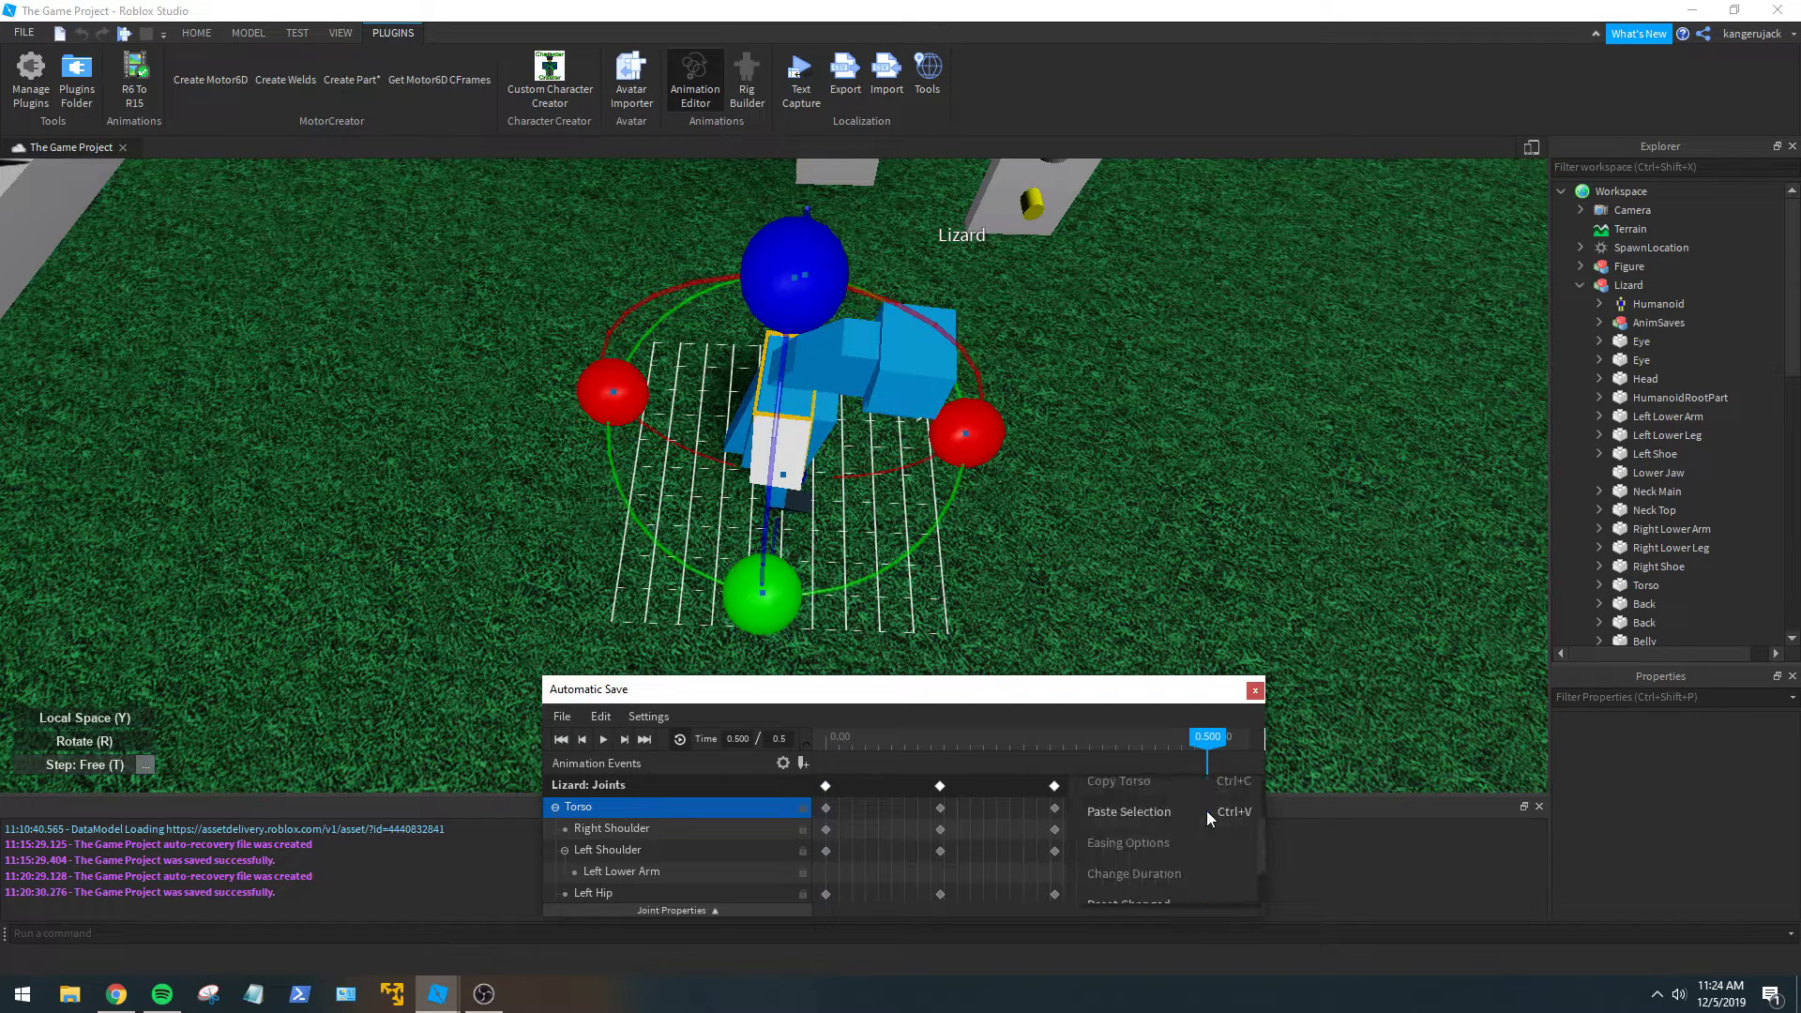
scroll(1218, 814, "up", 3)
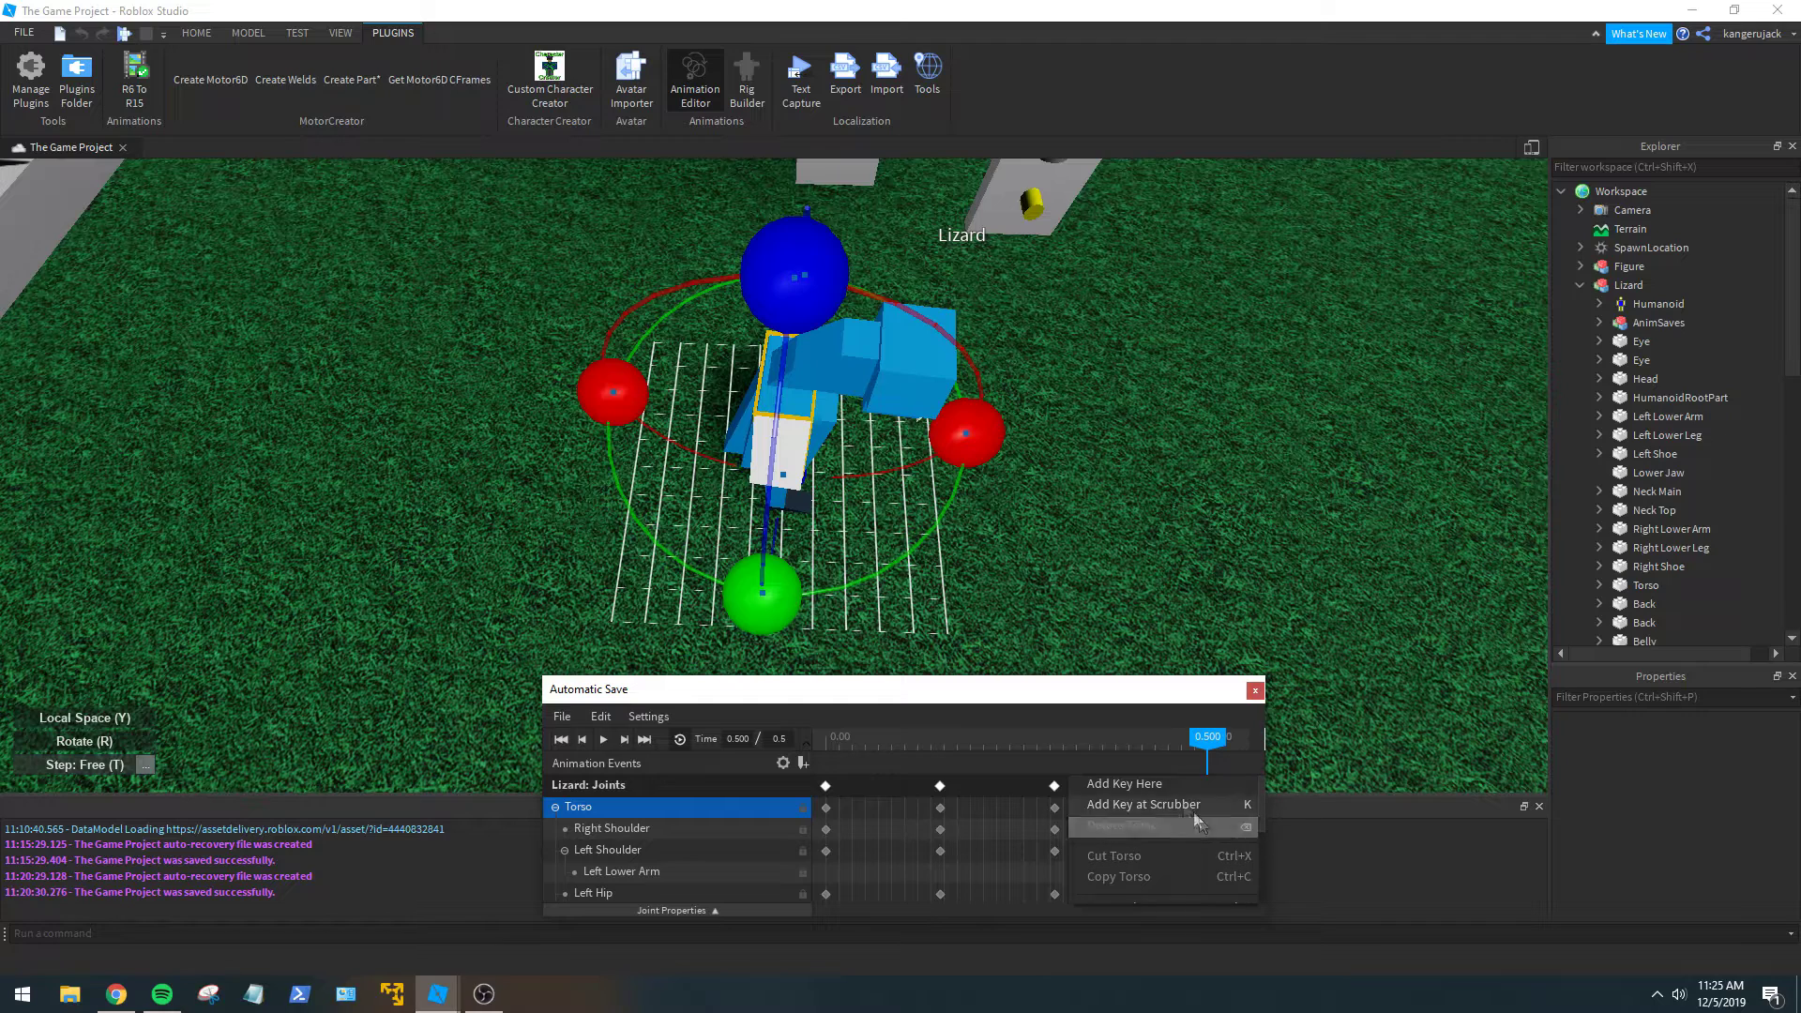
left_click(1163, 784)
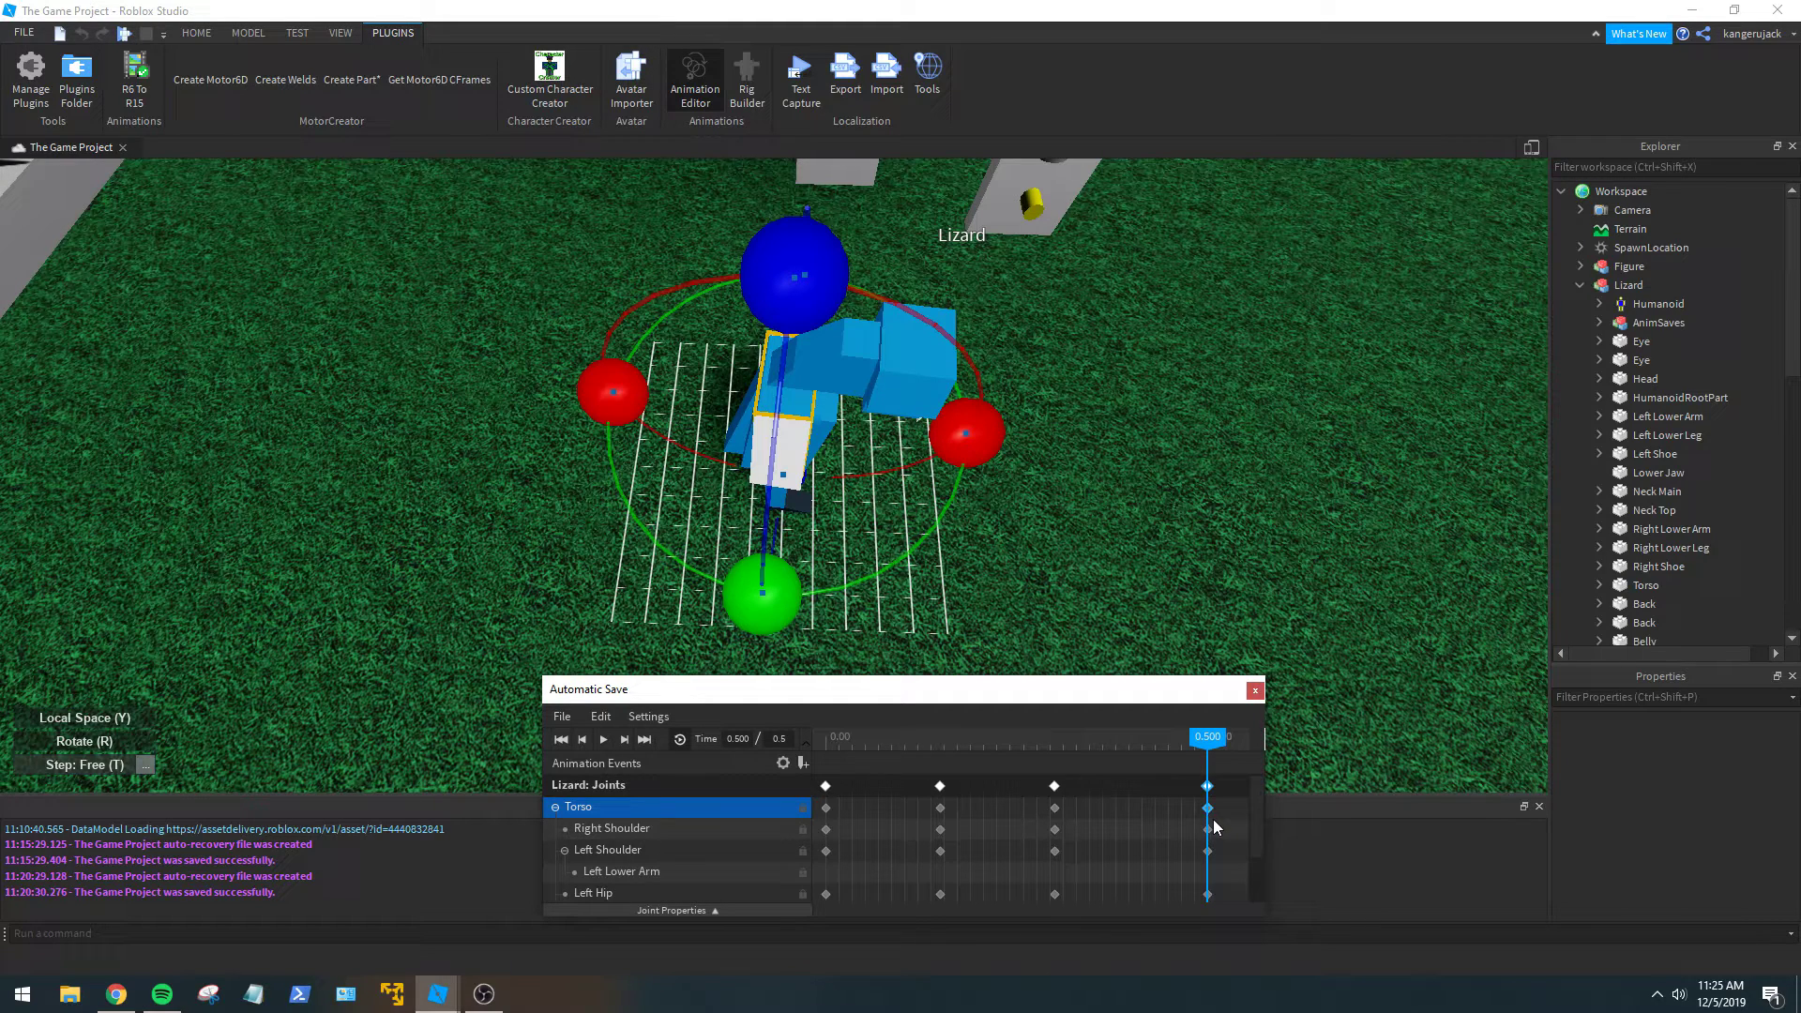
right_click(1207, 812)
scroll(1214, 836, "down", 3)
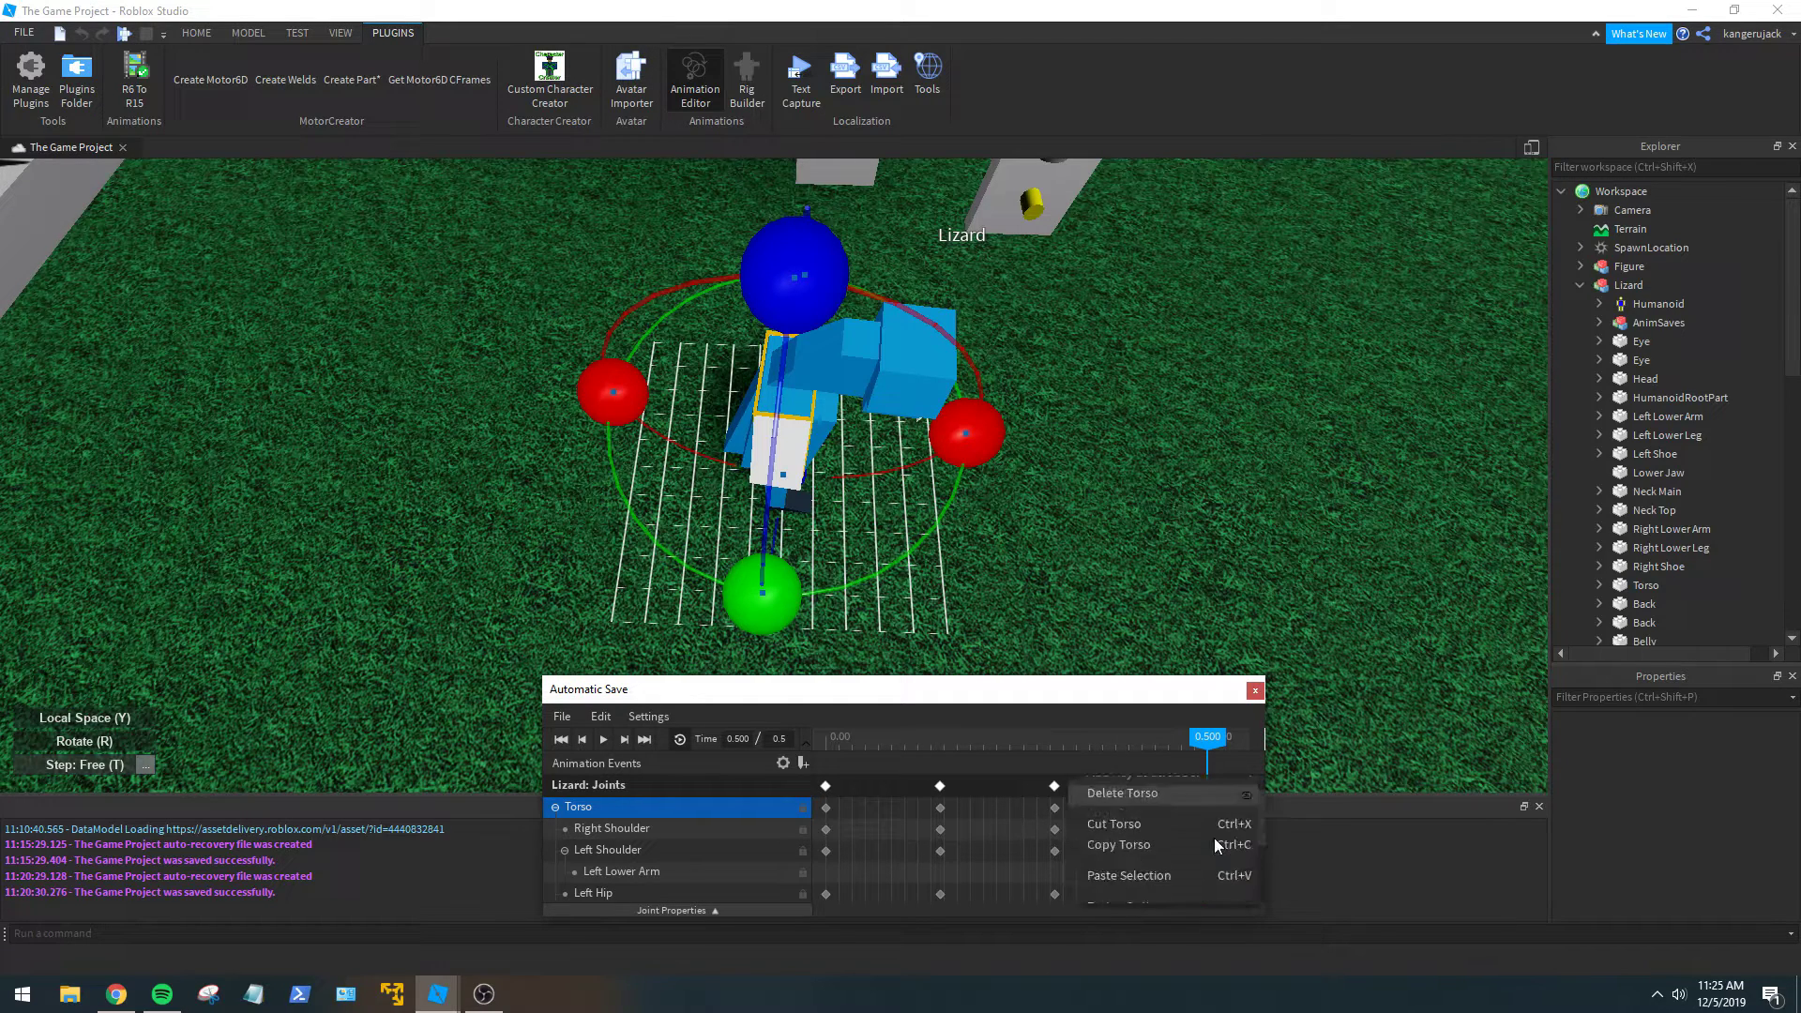
scroll(1210, 844, "down", 2)
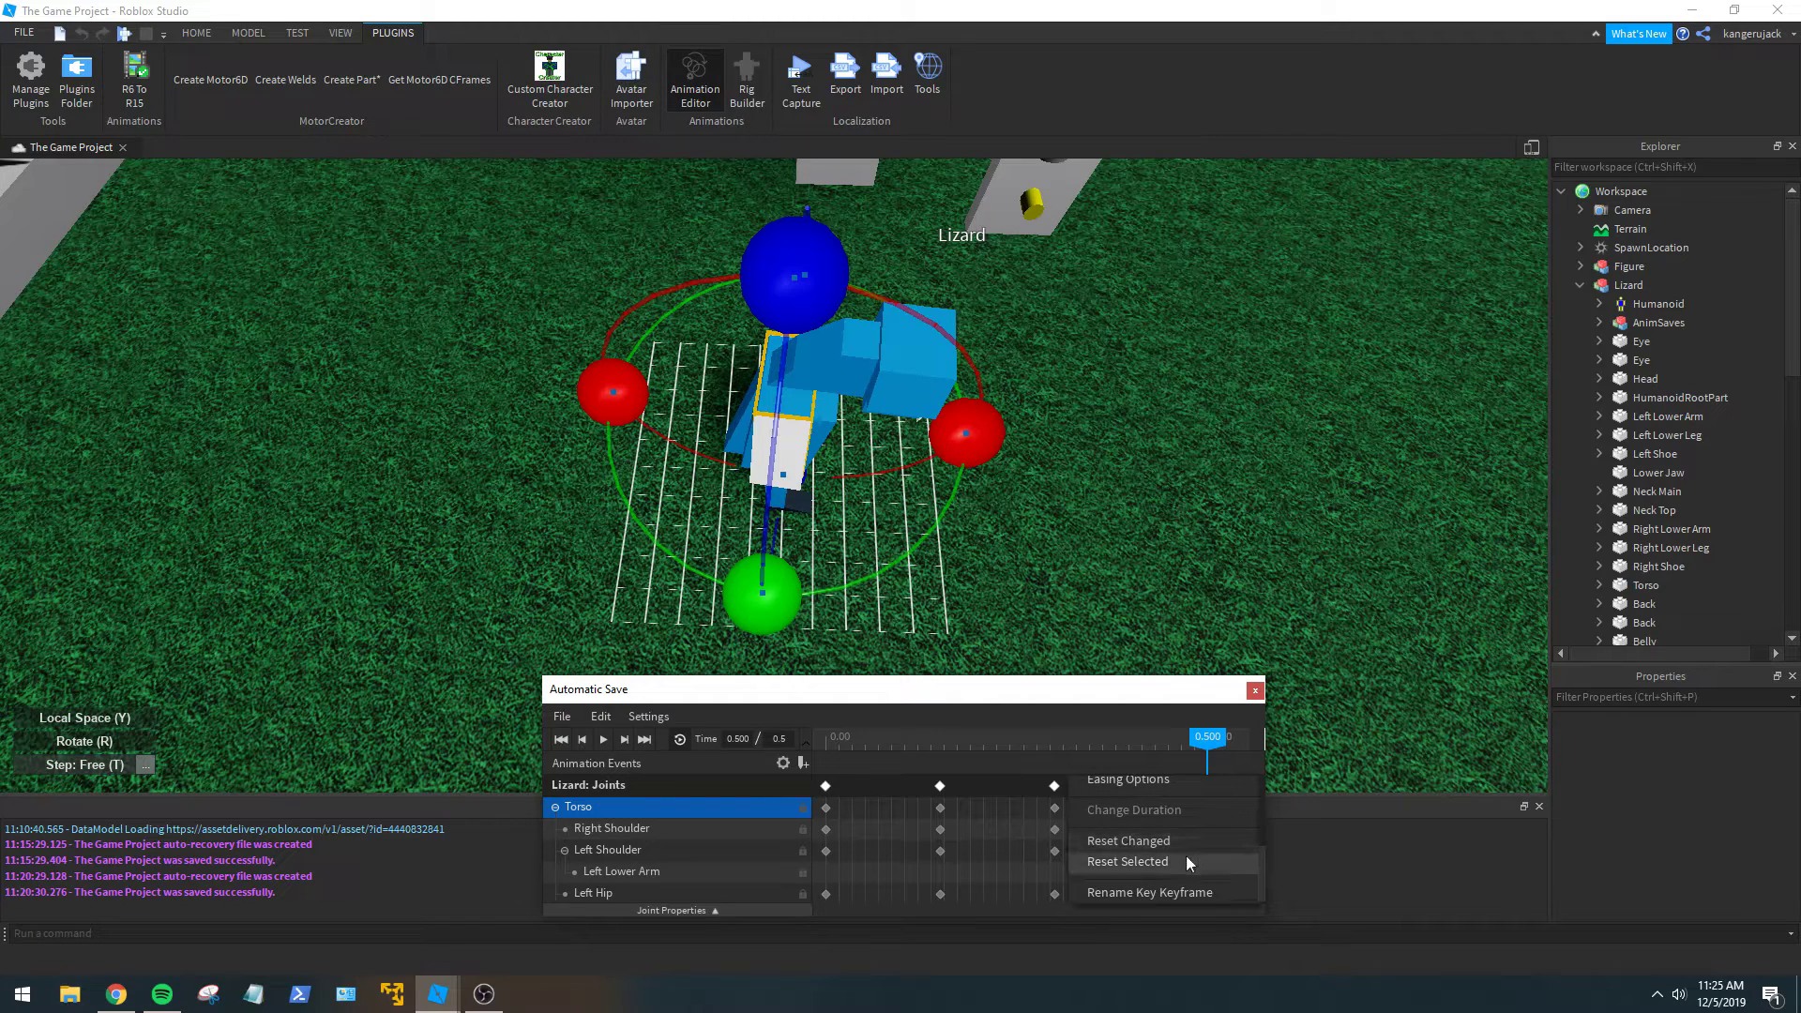
left_click(1180, 859)
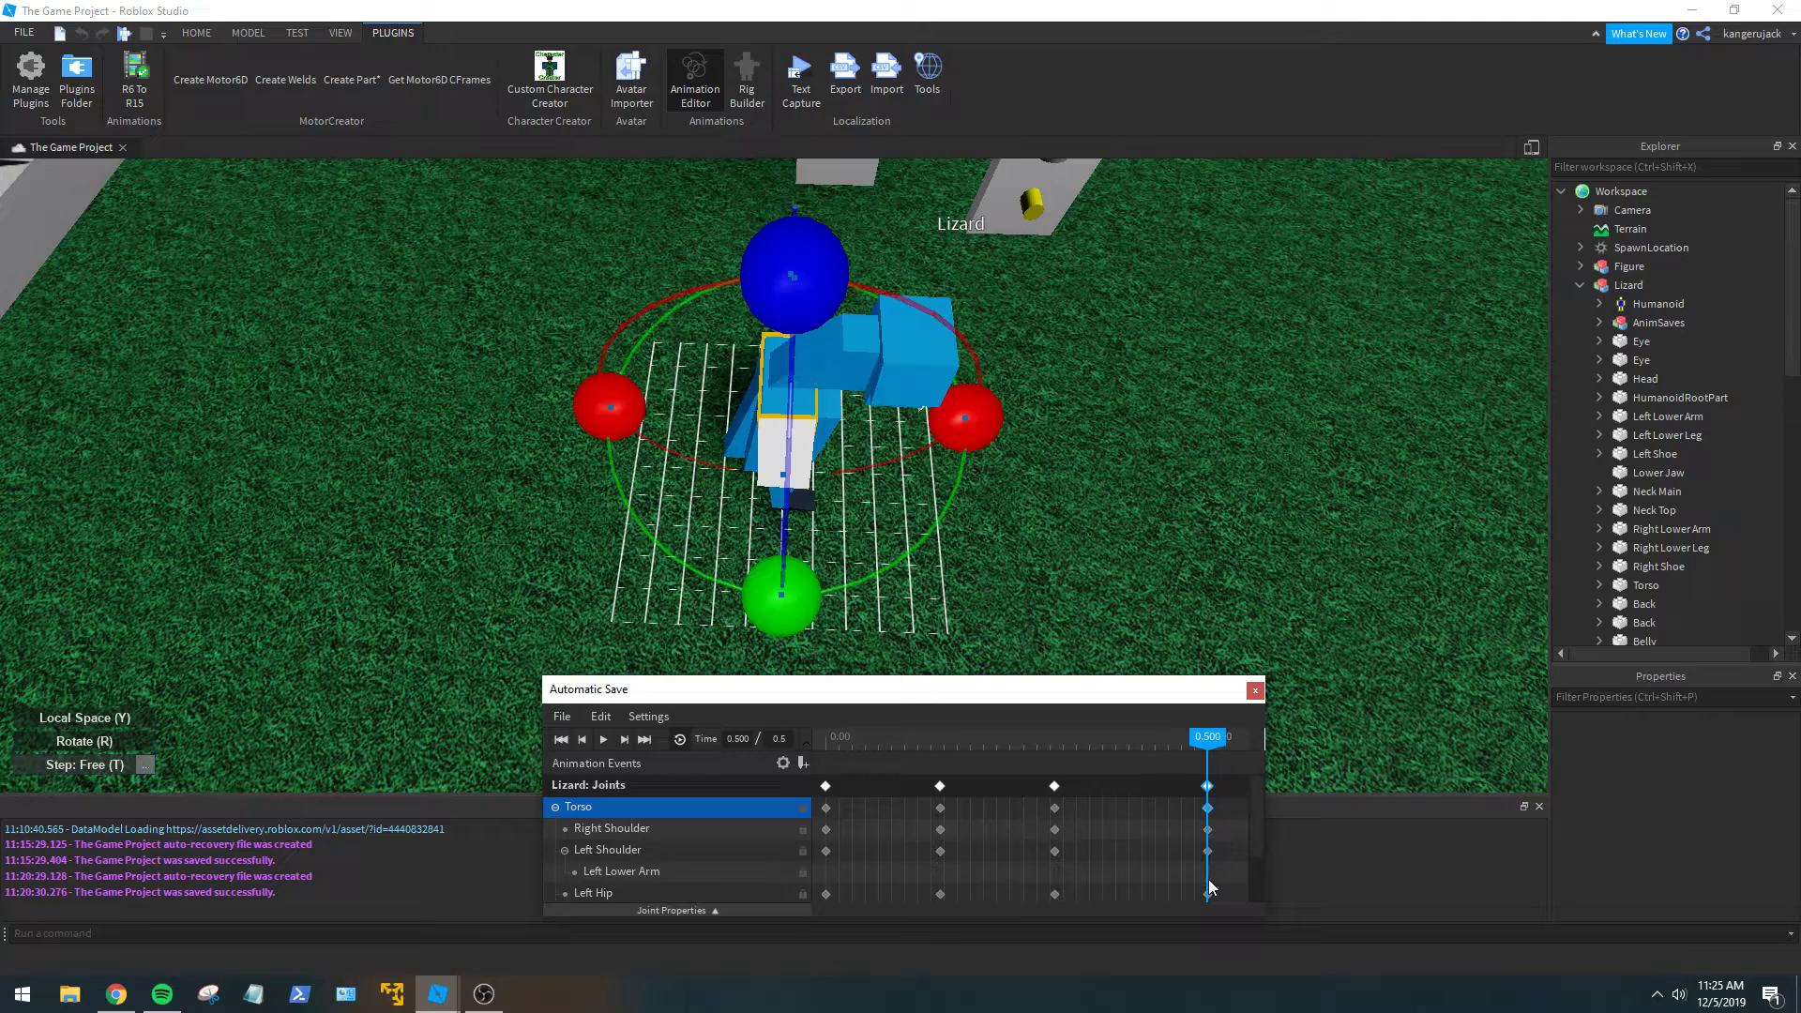
Play the animation, check the torso sway from the front with no joint selected, and pause it.
left_click(1208, 879)
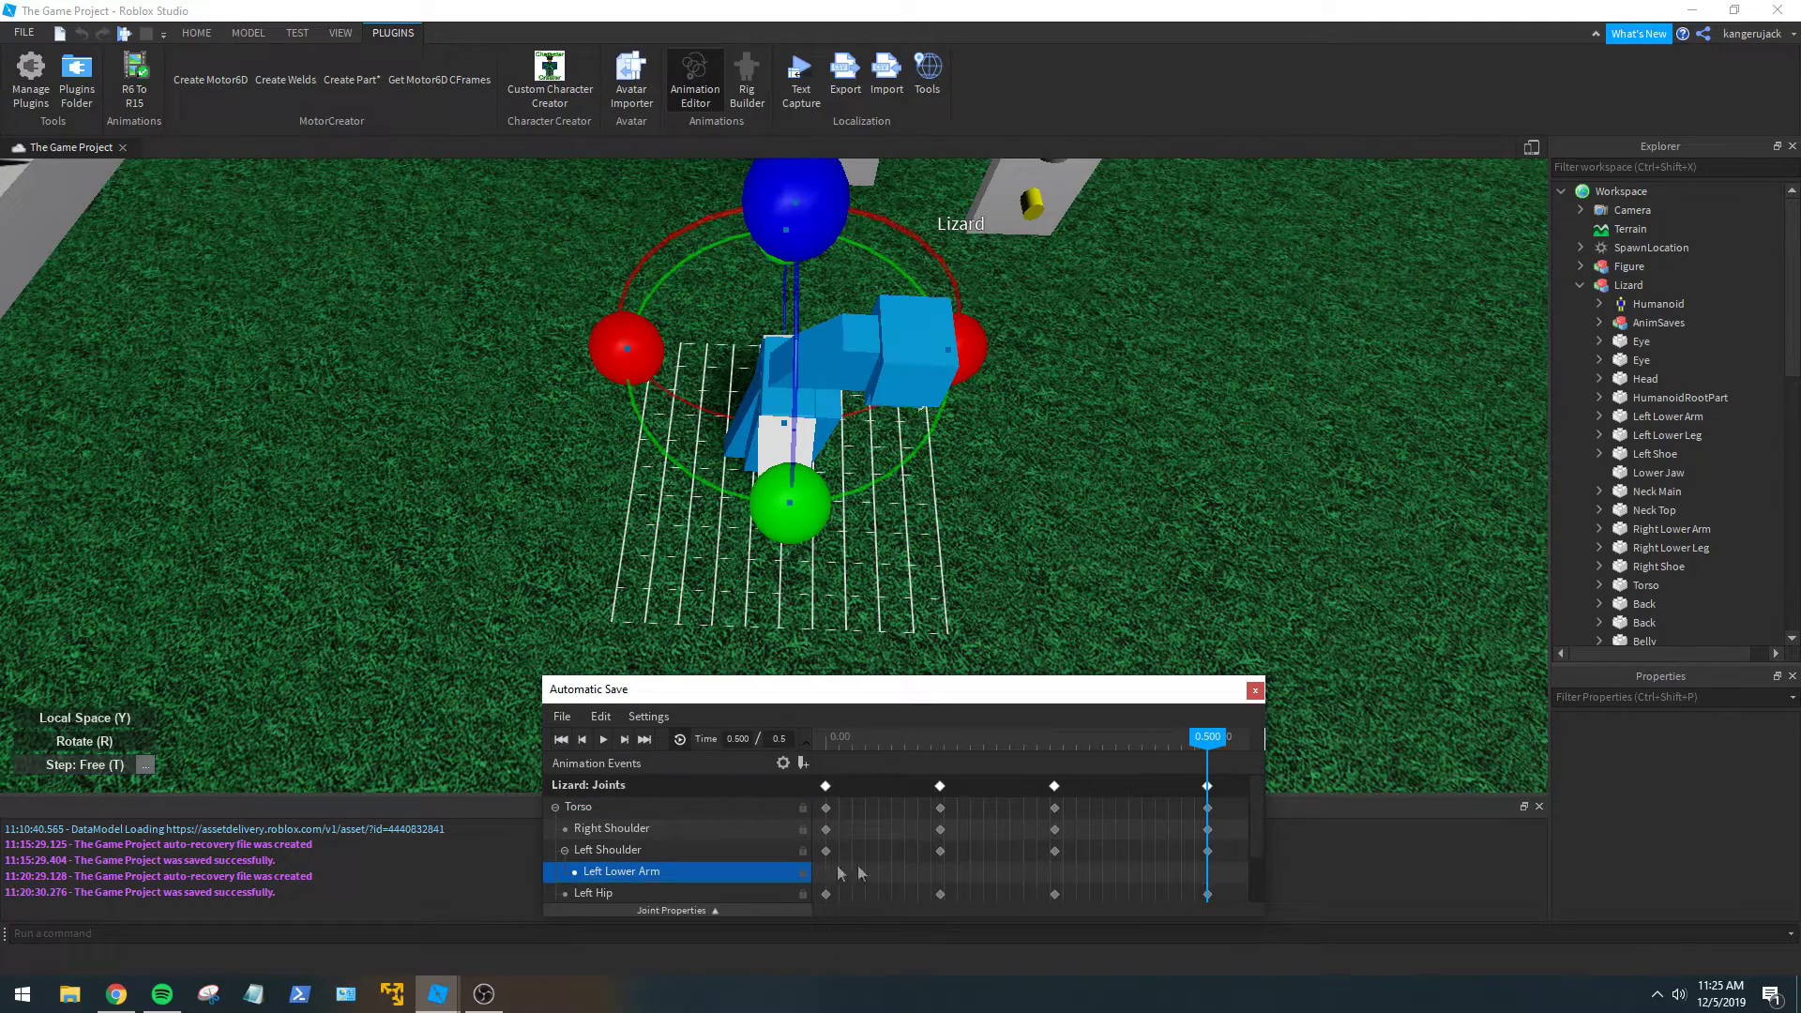
left_click(609, 743)
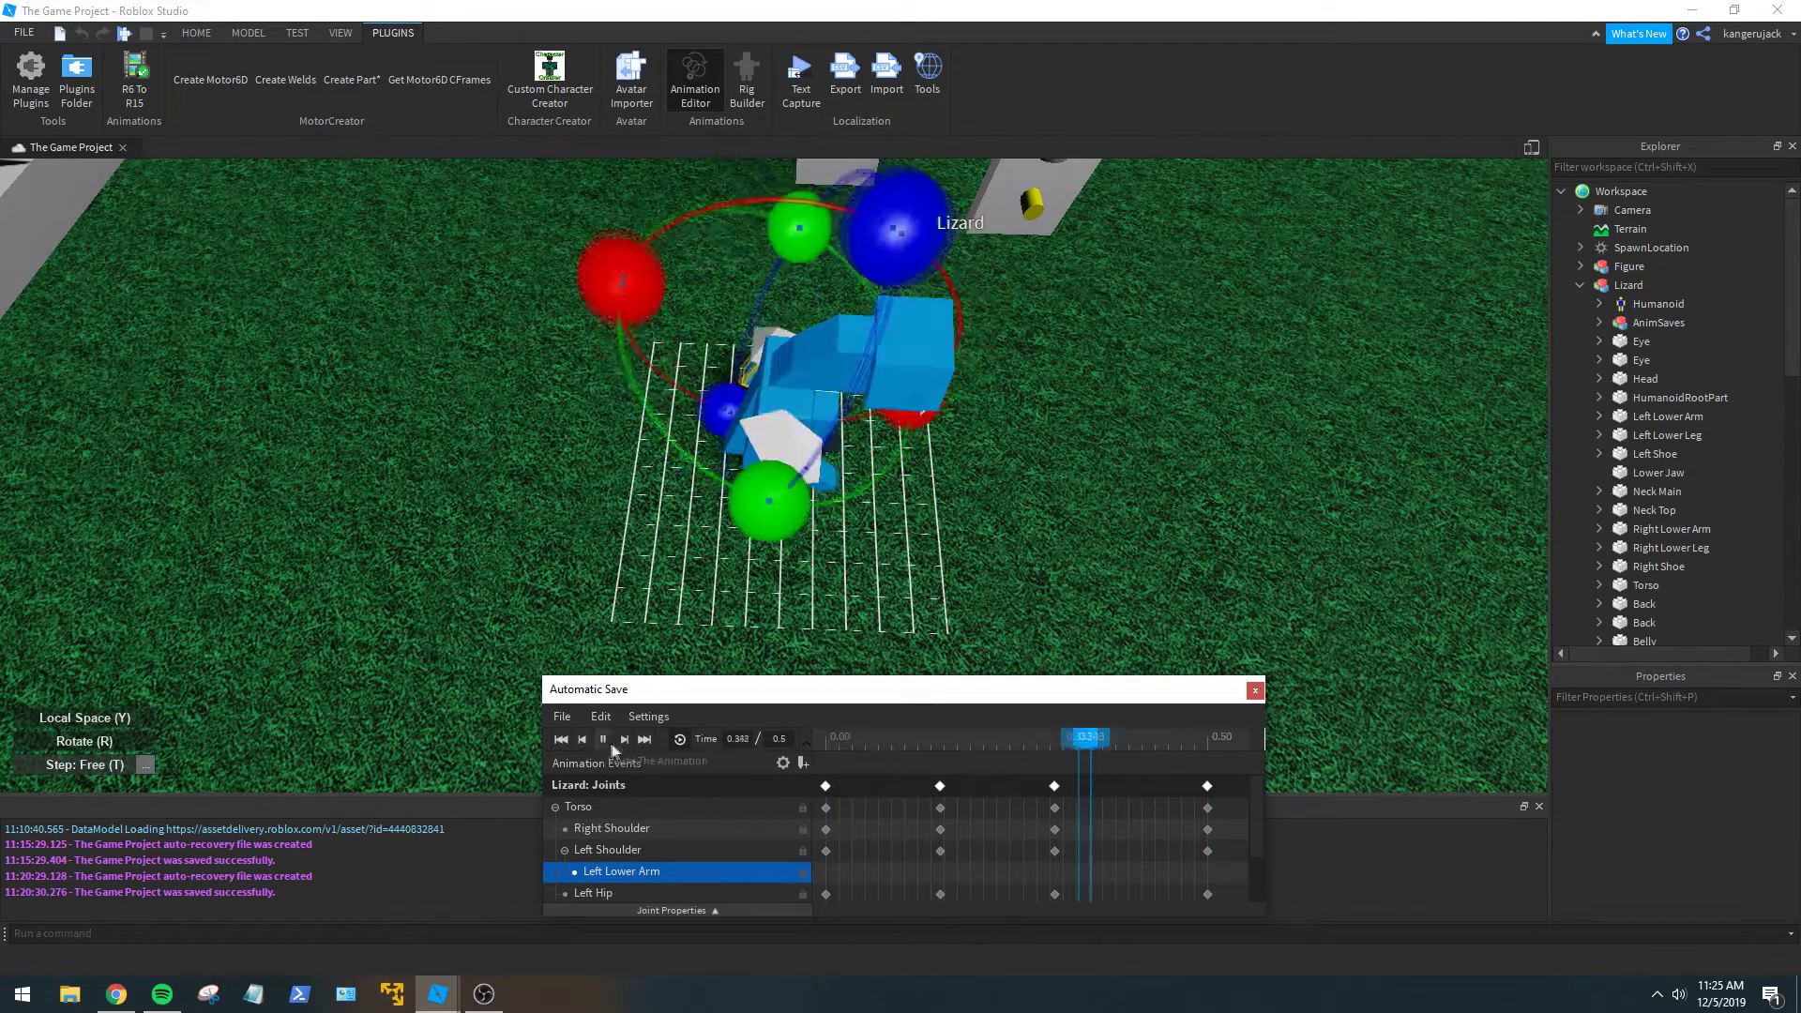
right_click_drag(1056, 518, 1088, 564)
left_click(1086, 563)
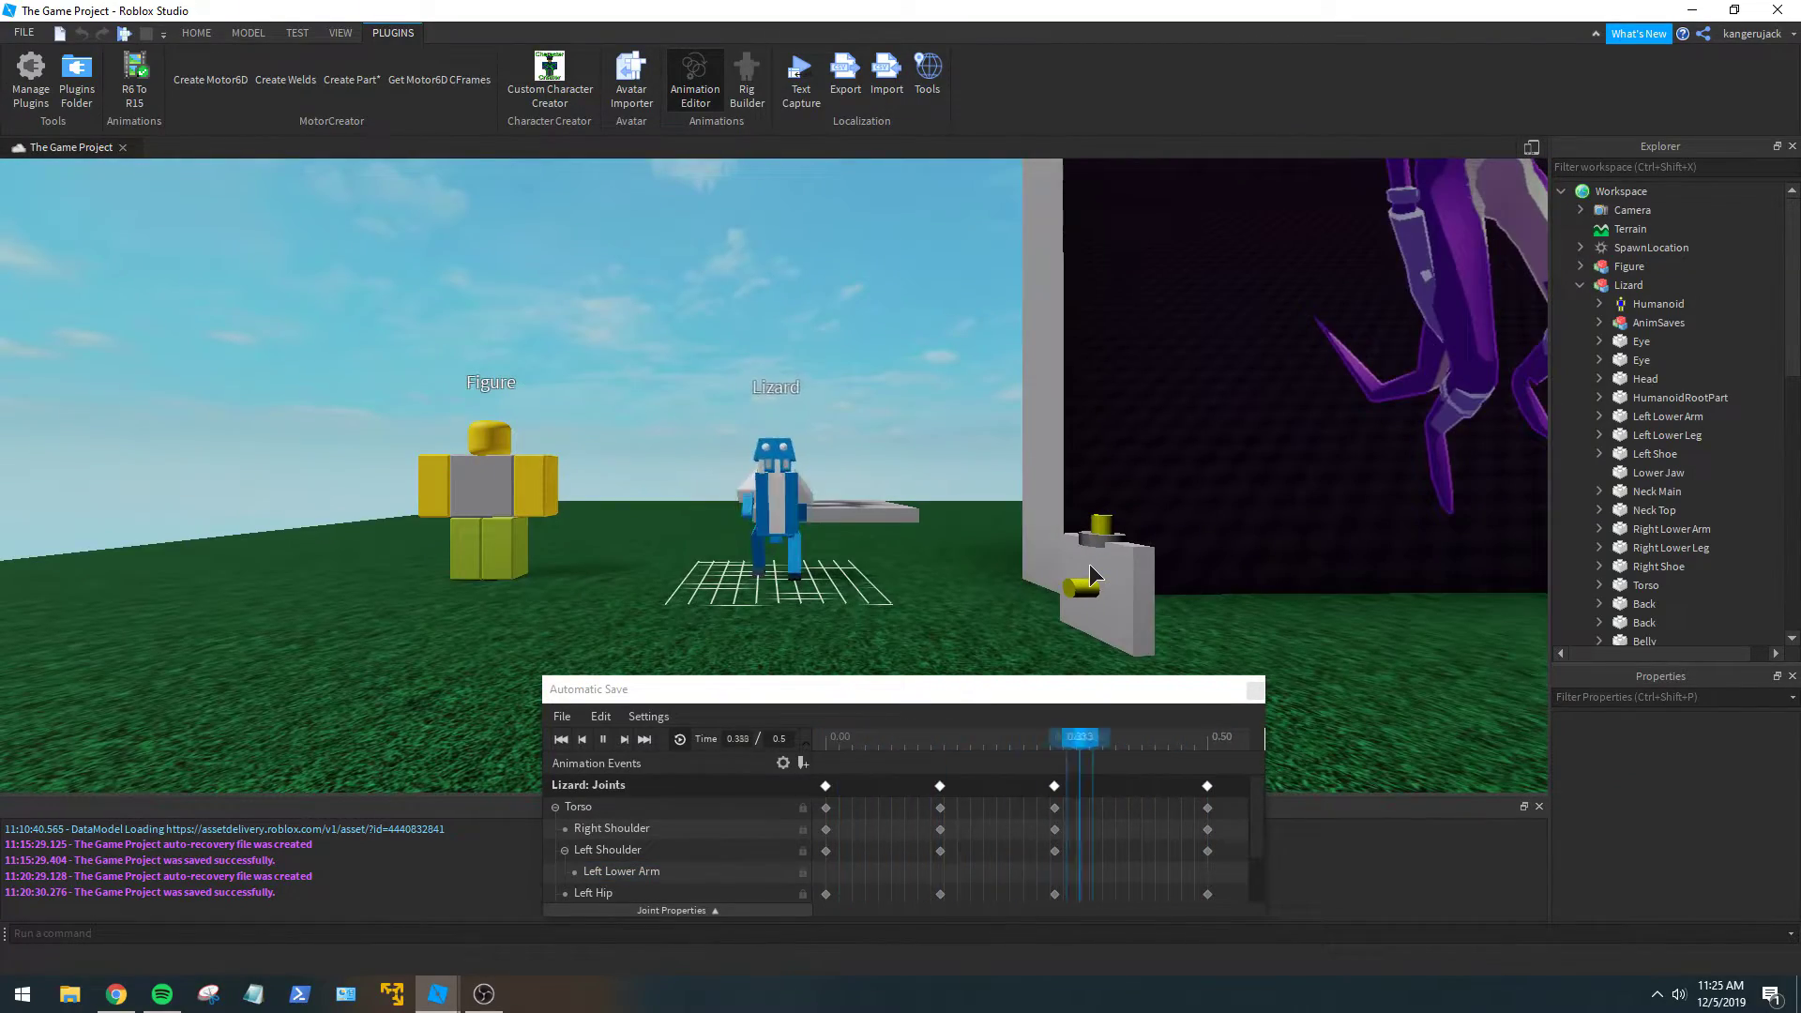
scroll(1089, 564, "up", 5)
scroll(1089, 565, "down", 3)
right_click_drag(1089, 565, 1089, 564)
key("s")
key("w")
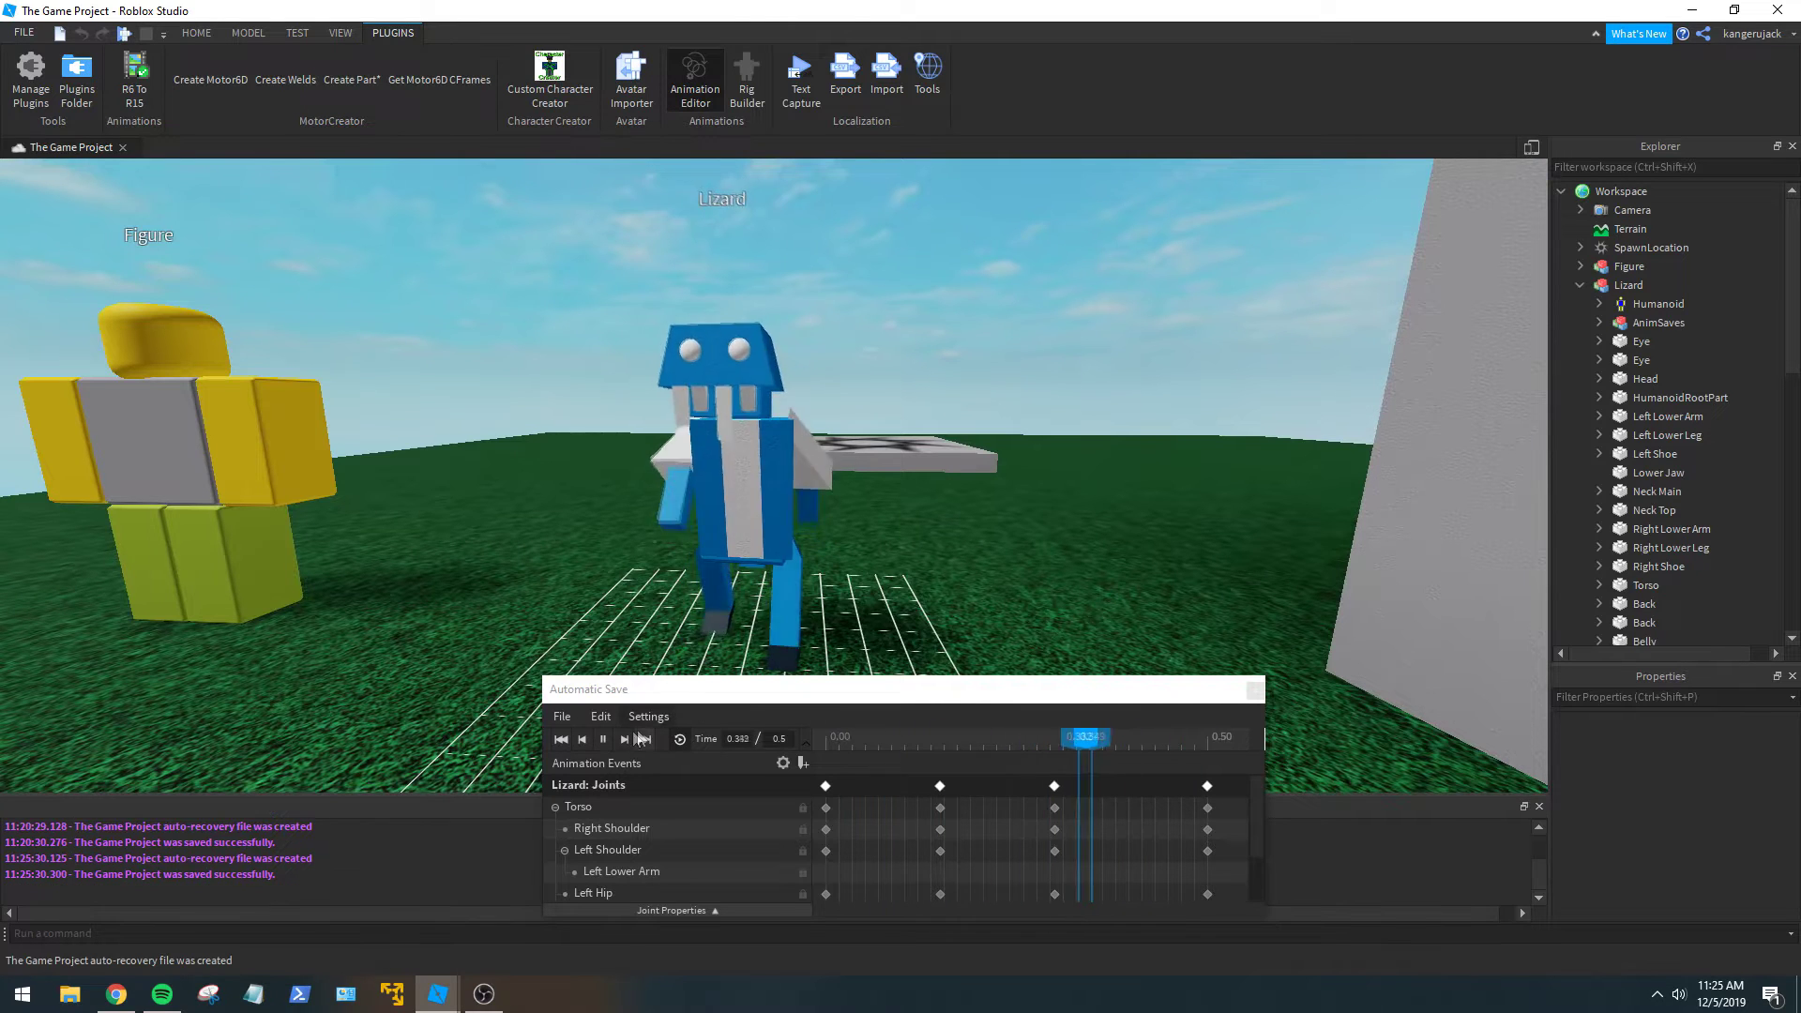
left_click(602, 740)
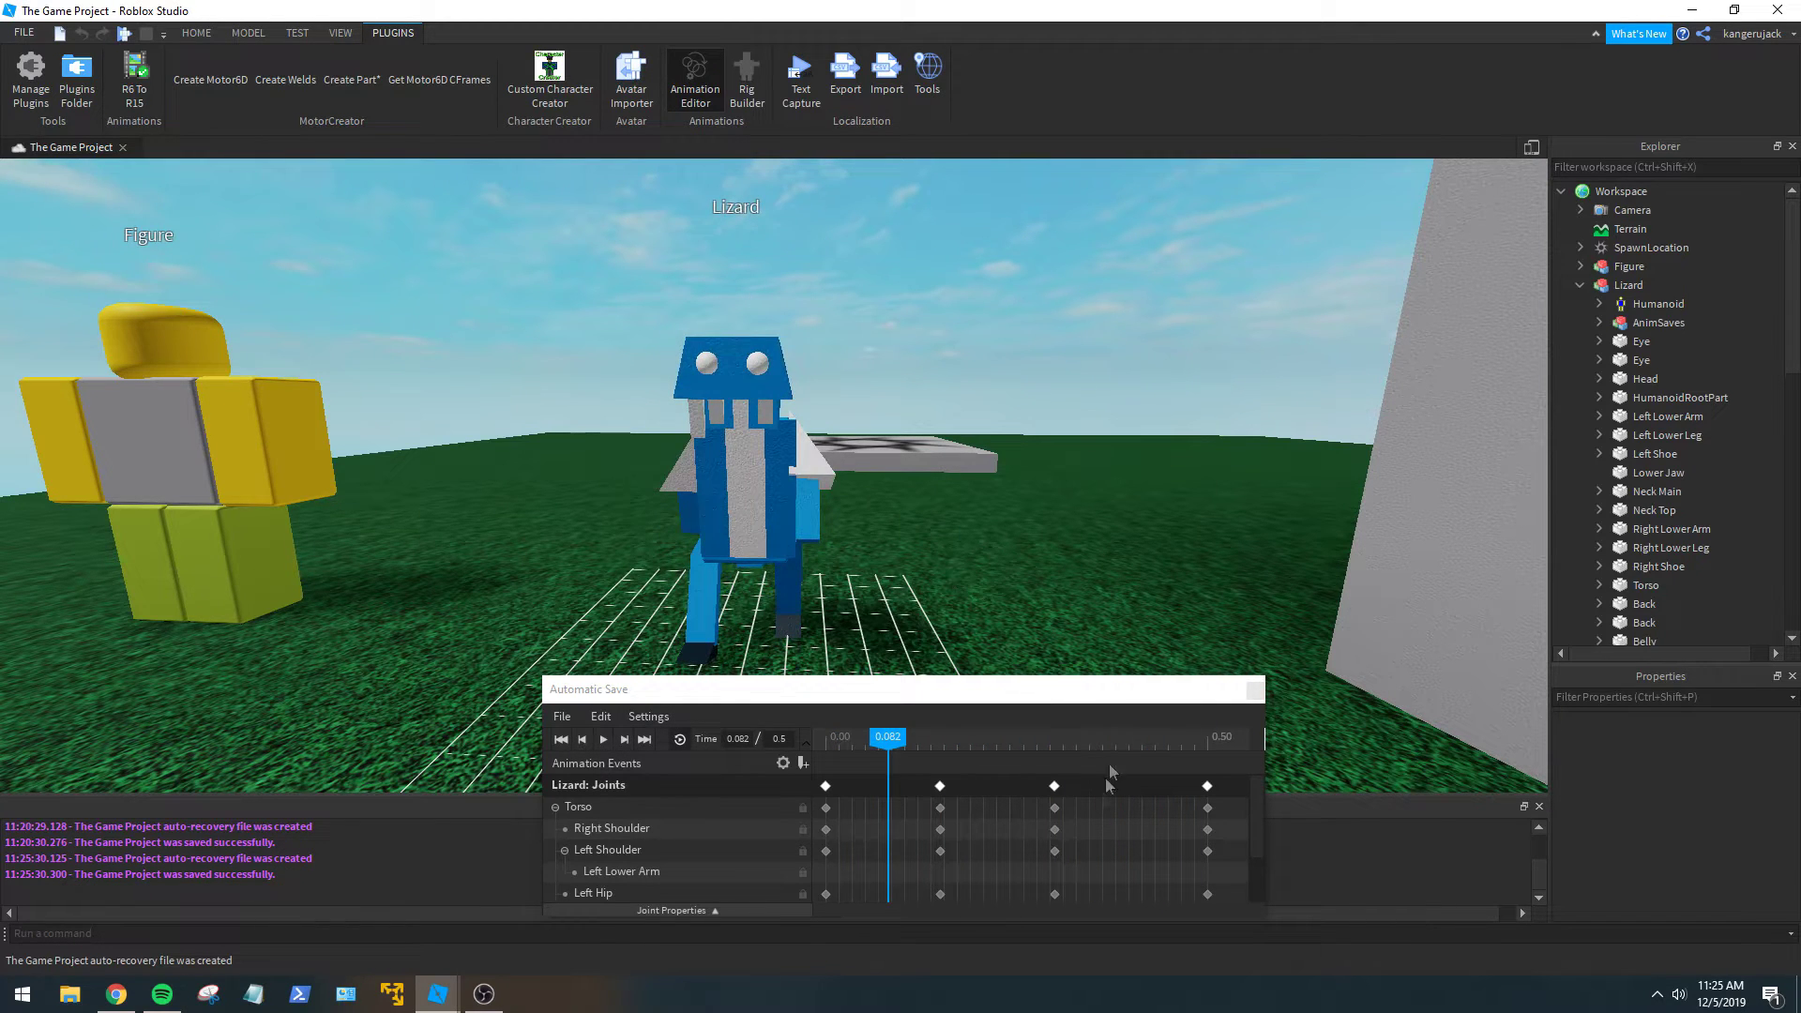
Select the torso at 0.300 and readjust its rotation from a view above the lizard.
left_click(1054, 751)
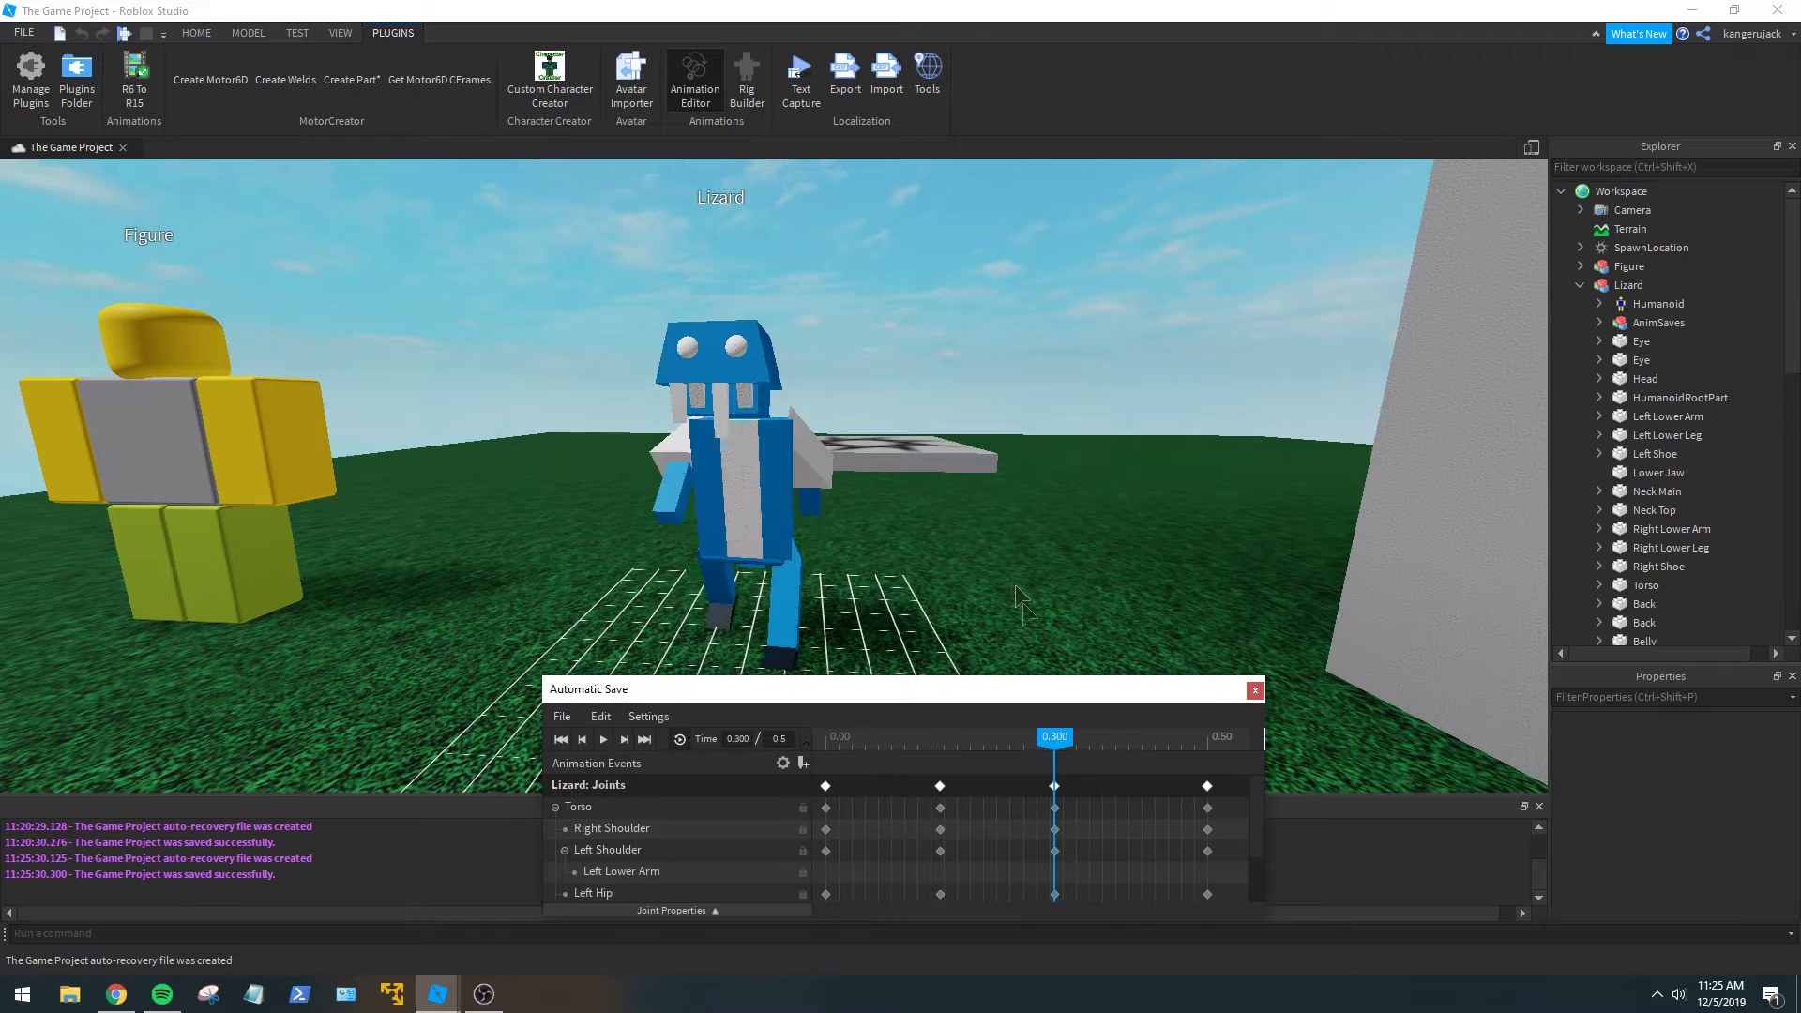
left_click(1056, 829)
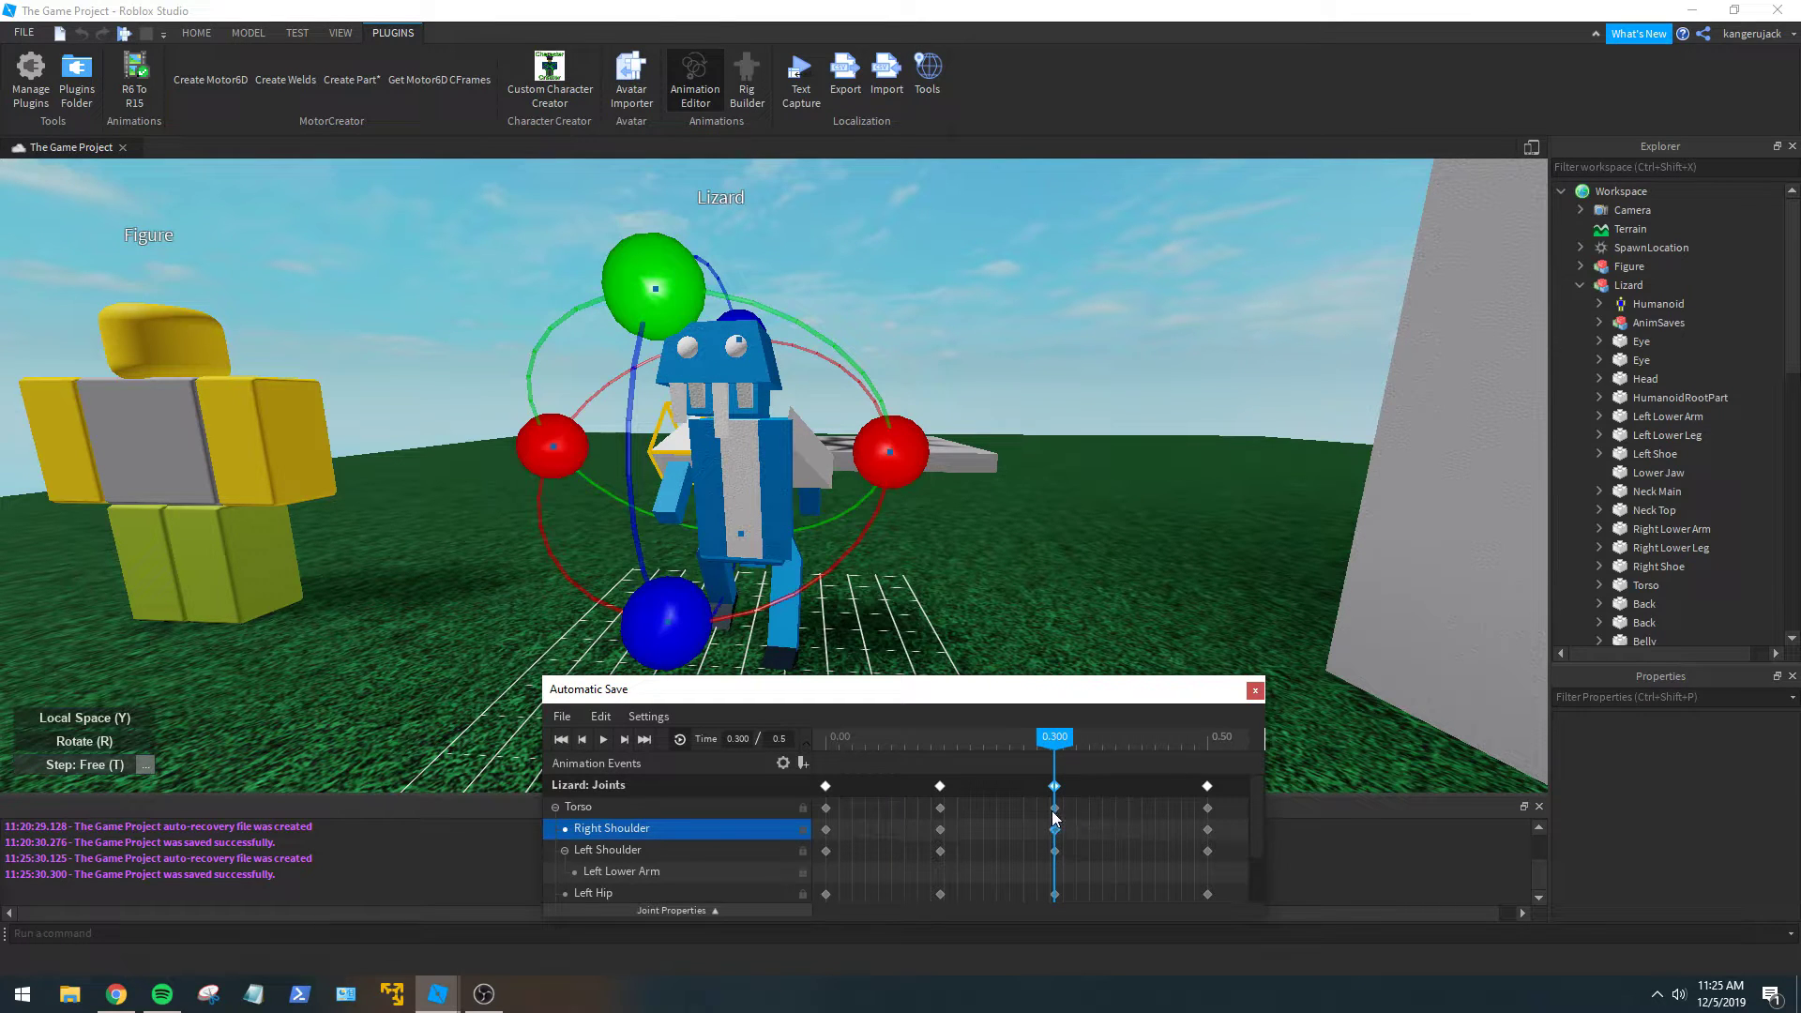
left_click(1054, 810)
right_click_drag(998, 465, 891, 469)
scroll(996, 498, "up", 3)
scroll(891, 469, "down", 6)
scroll(822, 387, "up", 5)
right_click_drag(826, 413, 994, 431)
left_click_drag(1118, 455, 1165, 403)
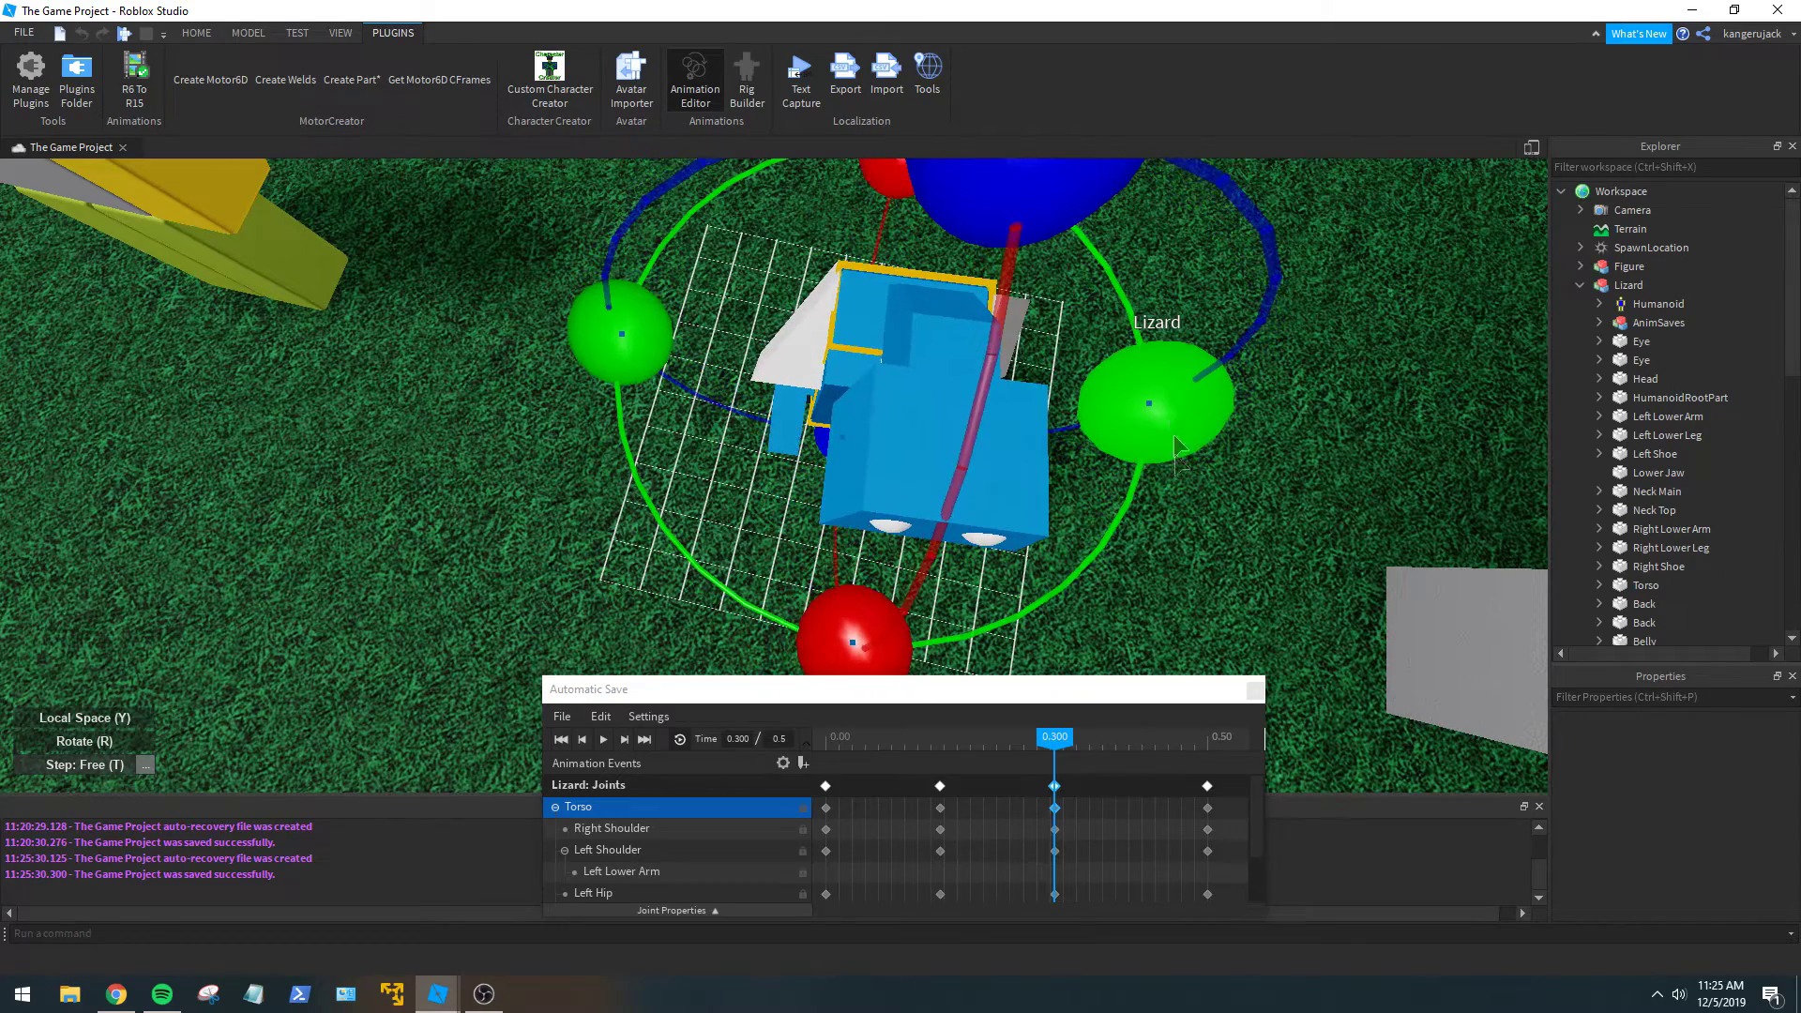
Deselect the torso, replay the animation and examine the revised torso movement from the front before pausing.
right_click_drag(1174, 438, 1078, 513)
scroll(1172, 512, "down", 5)
scroll(1173, 512, "up", 5)
scroll(1094, 514, "down", 3)
left_click(1095, 514)
scroll(1094, 514, "up", 5)
scroll(1084, 497, "down", 5)
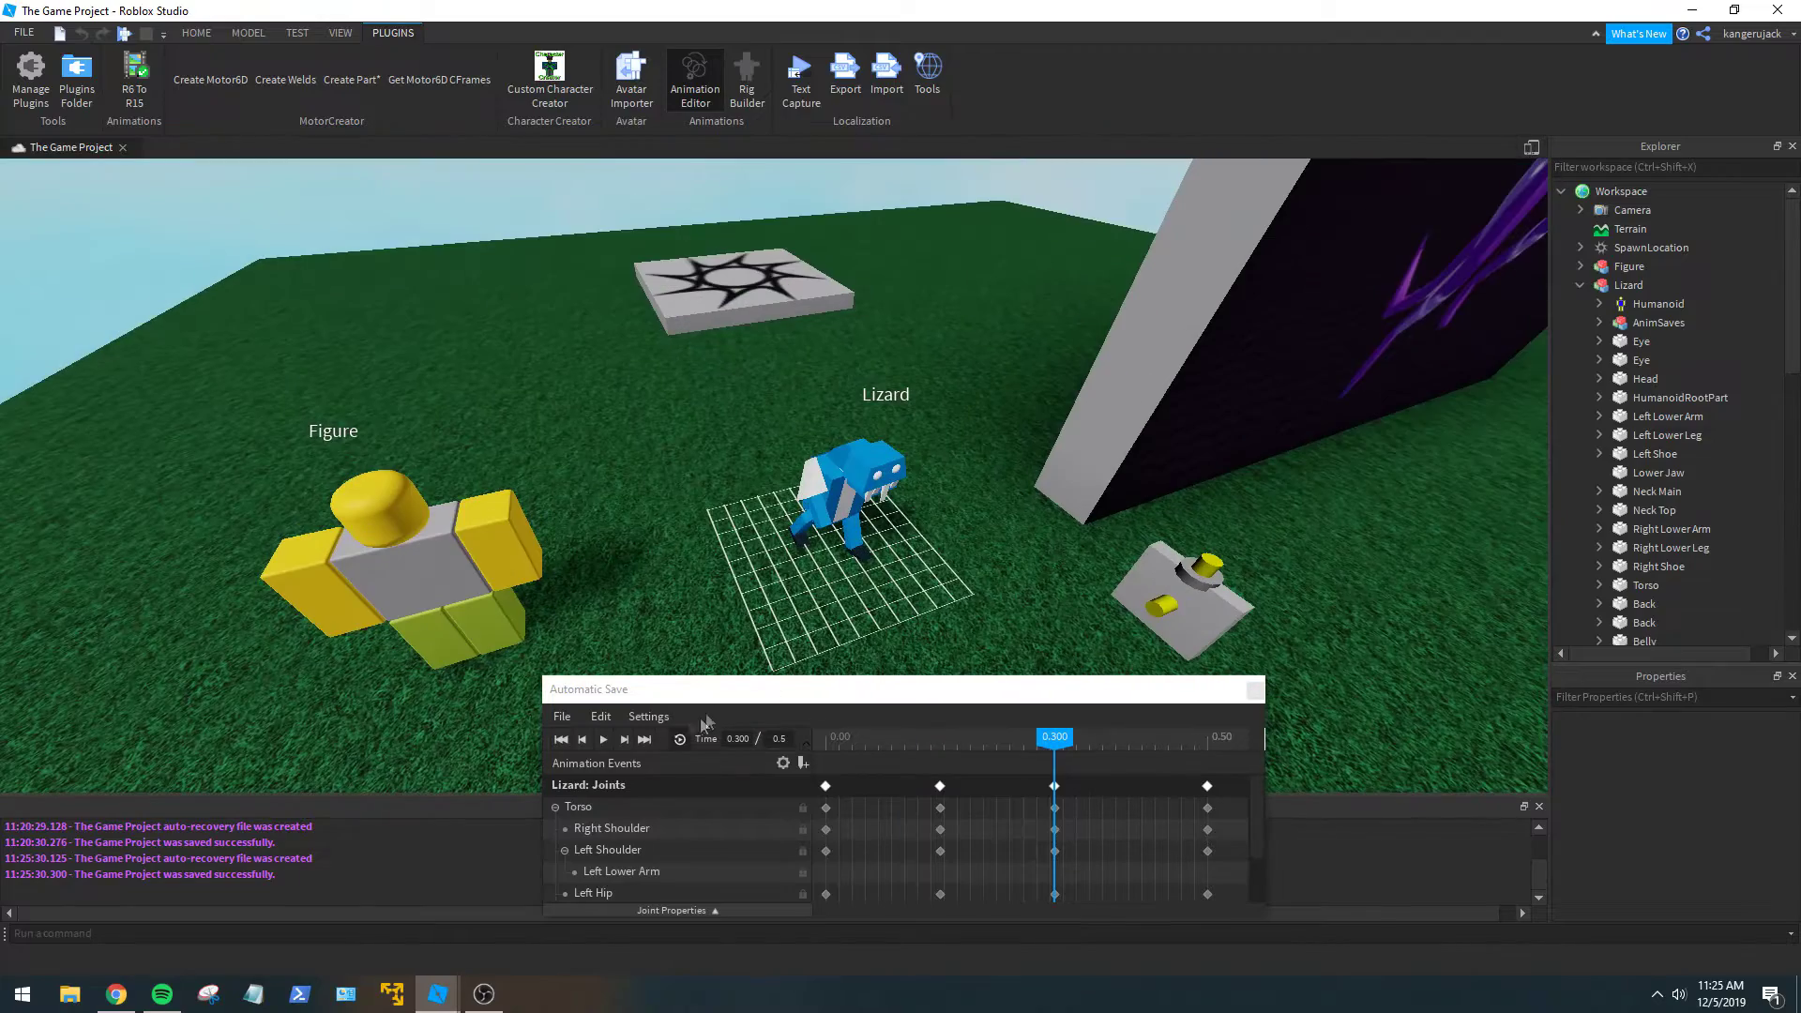
left_click(603, 749)
scroll(972, 573, "up", 4)
right_click_drag(971, 573, 972, 573)
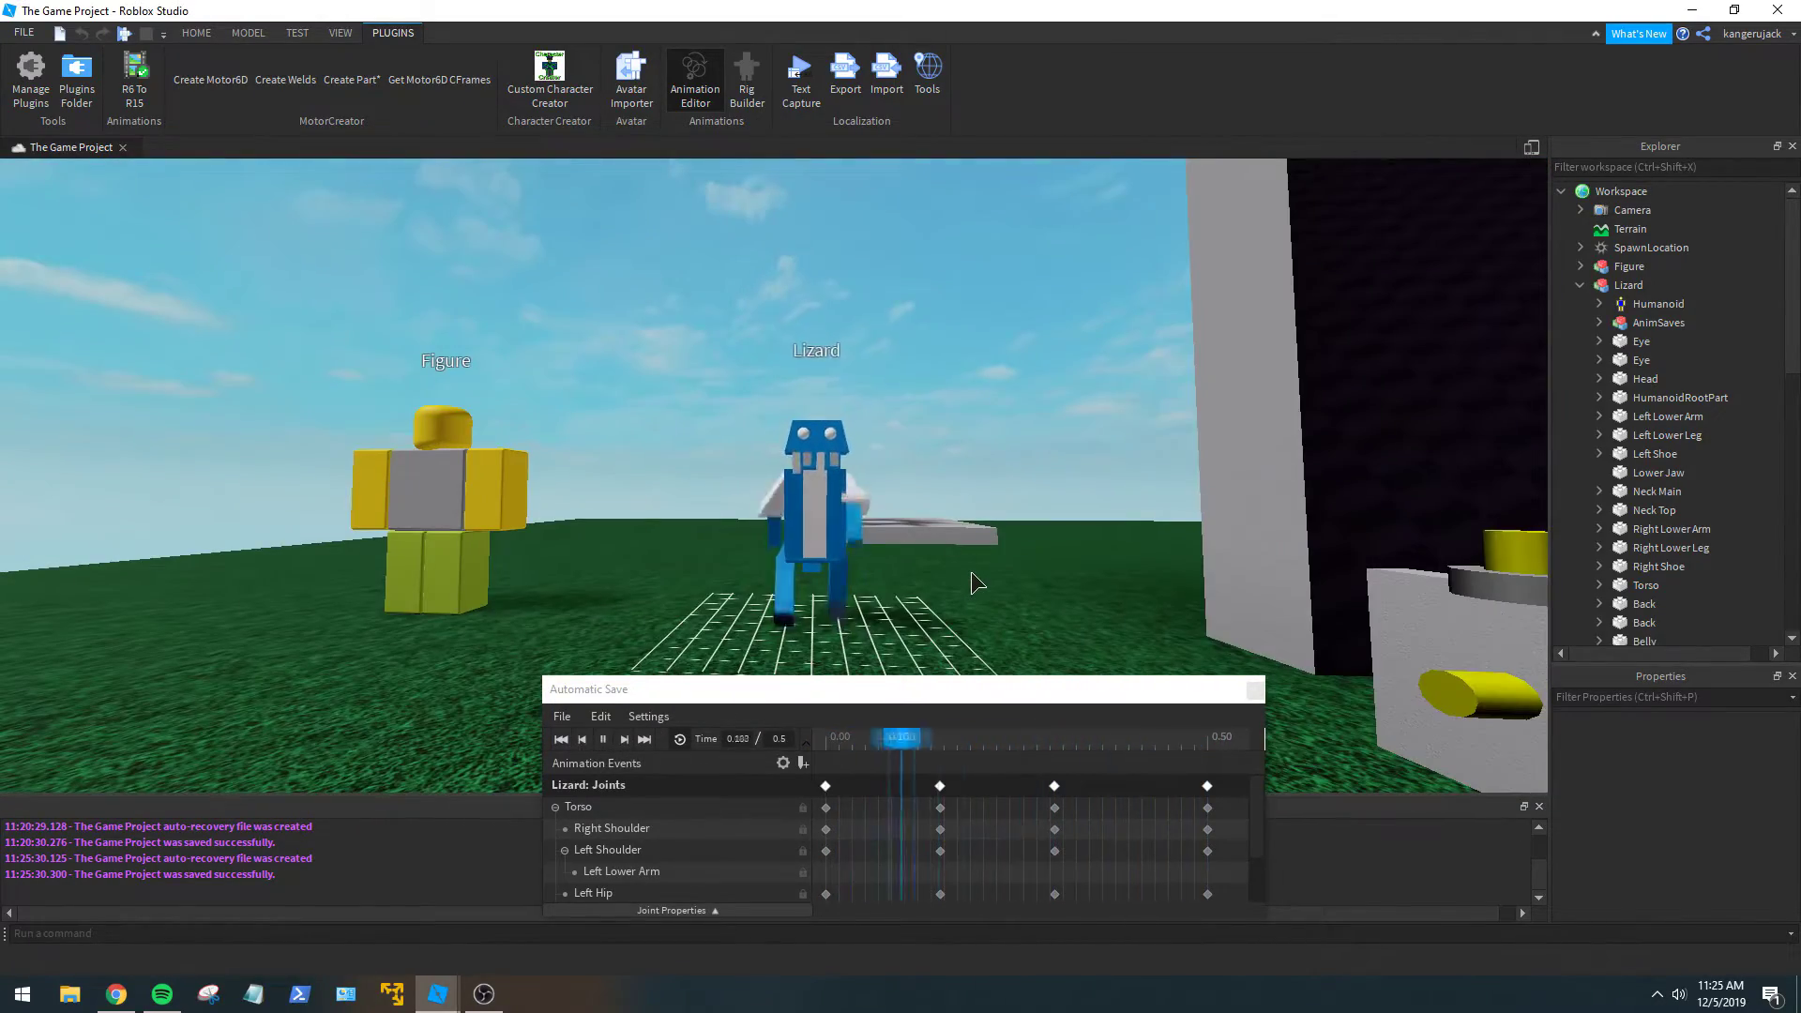
scroll(972, 573, "up", 5)
right_click_drag(975, 578, 972, 572)
scroll(972, 572, "down", 5)
scroll(972, 572, "up", 3)
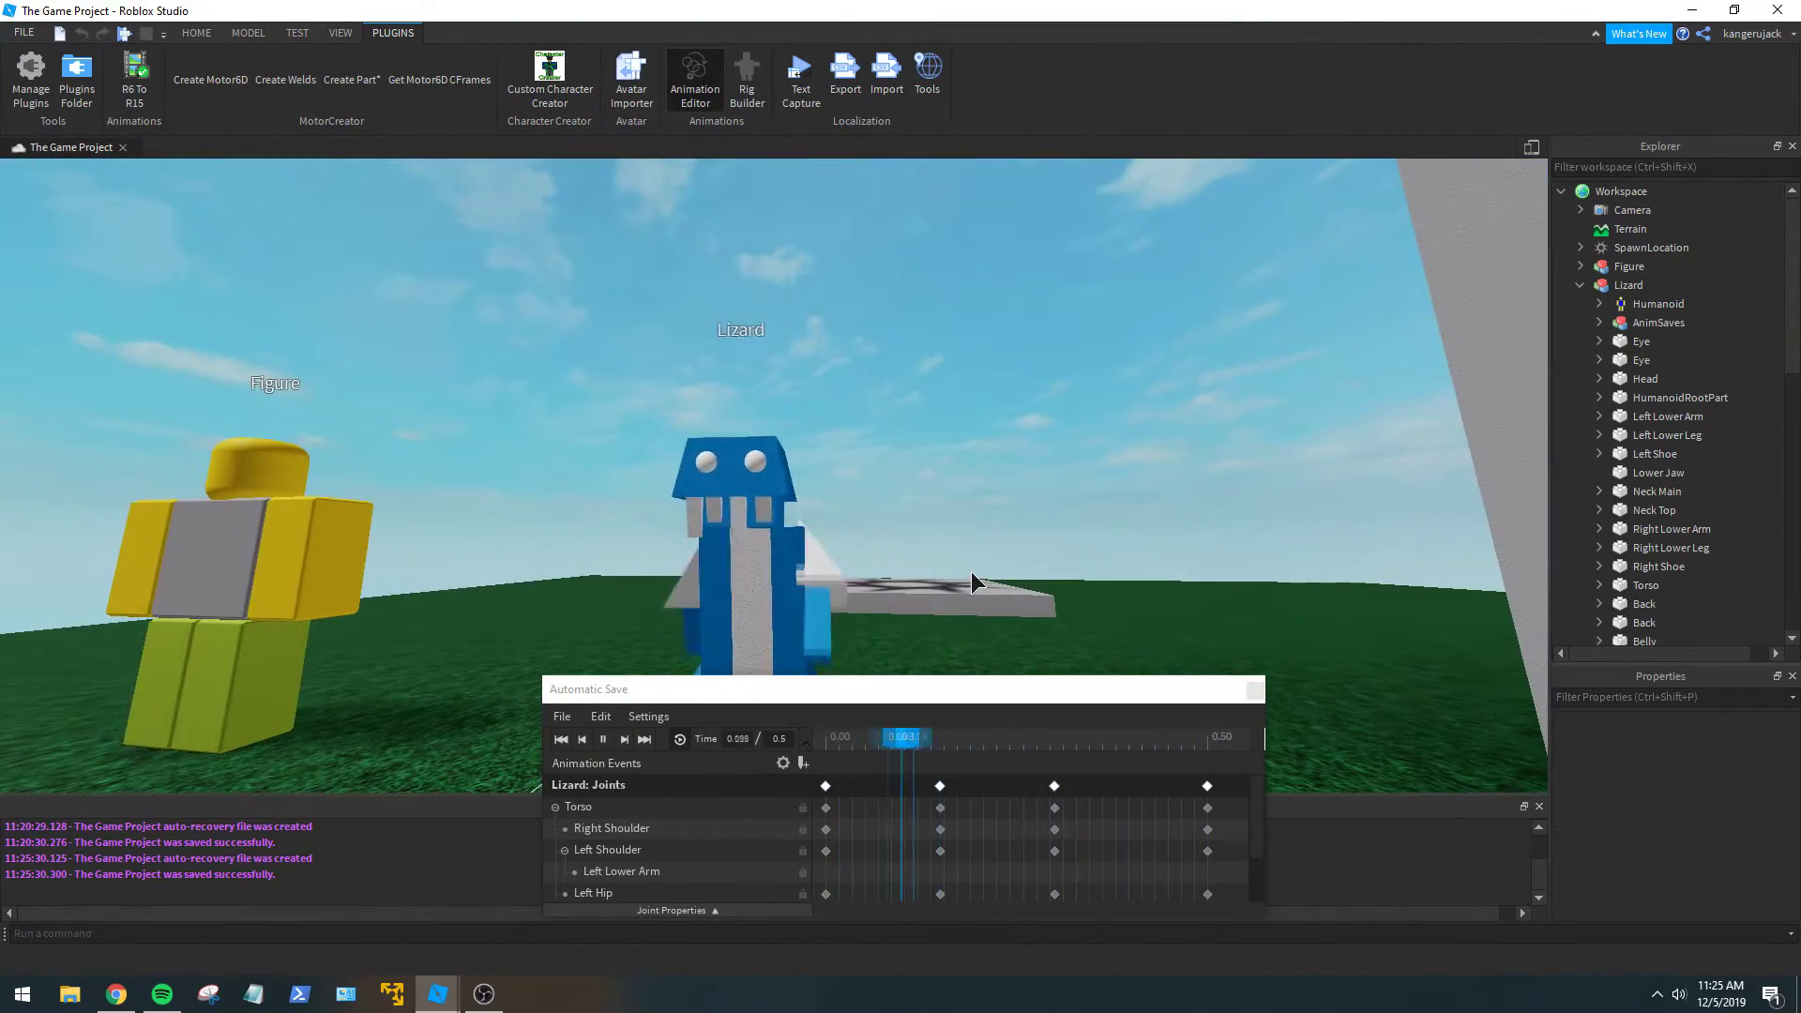
left_click(604, 740)
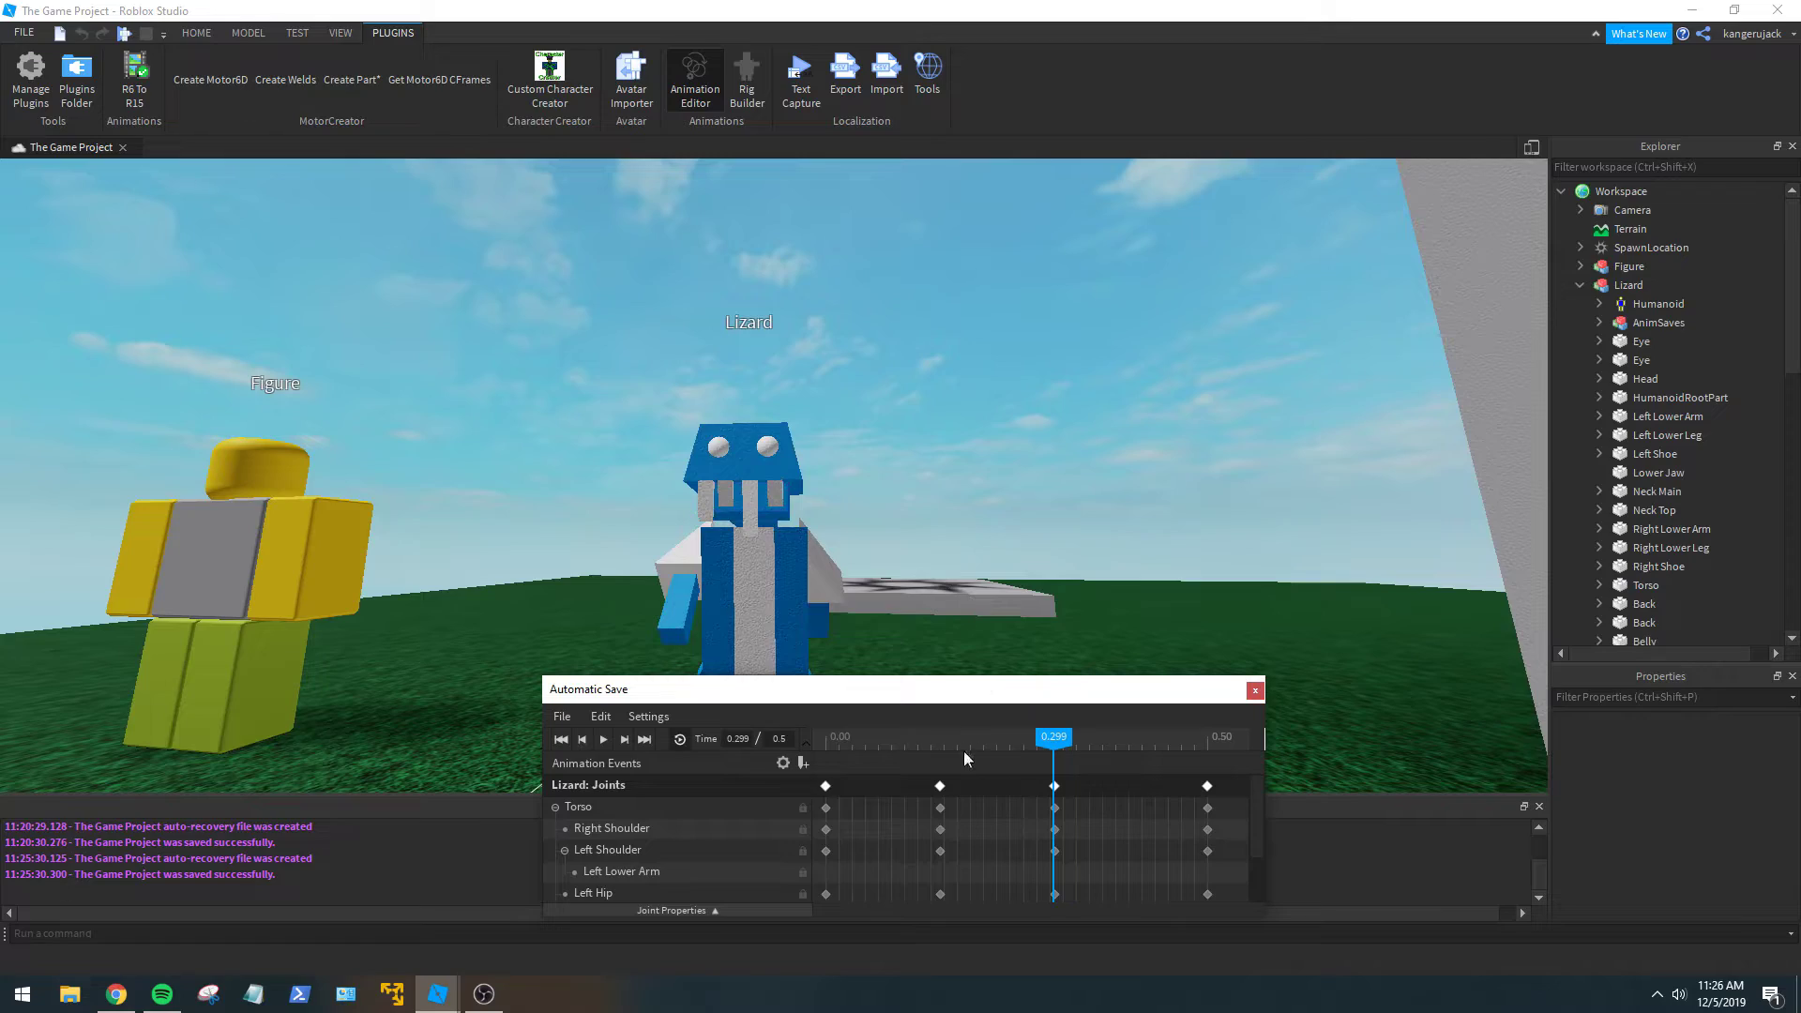
Select the head at 0.150 and tilt it slightly downward.
right_click_drag(899, 527, 880, 486)
left_click(880, 486)
right_click_drag(668, 510, 667, 509)
left_click_drag(719, 483, 727, 495)
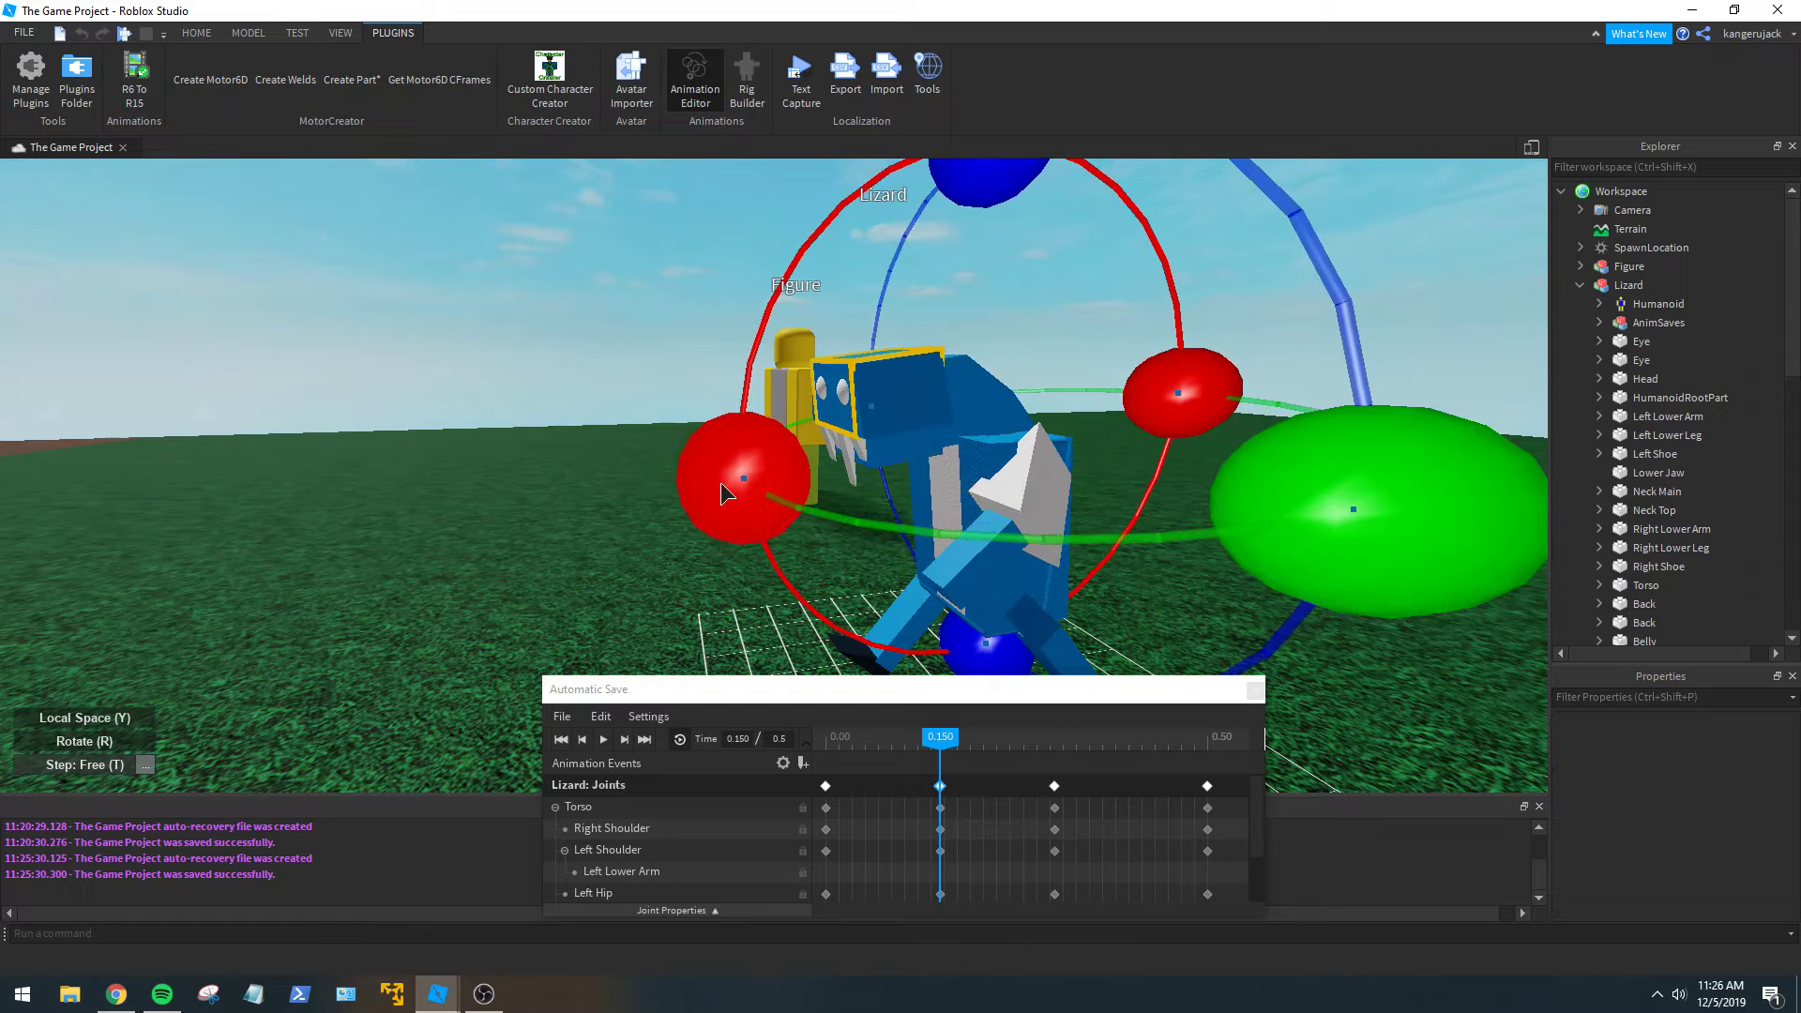
Move to 0.300, select only the head, fine-tune its tilt and deselect it.
left_click(1055, 756)
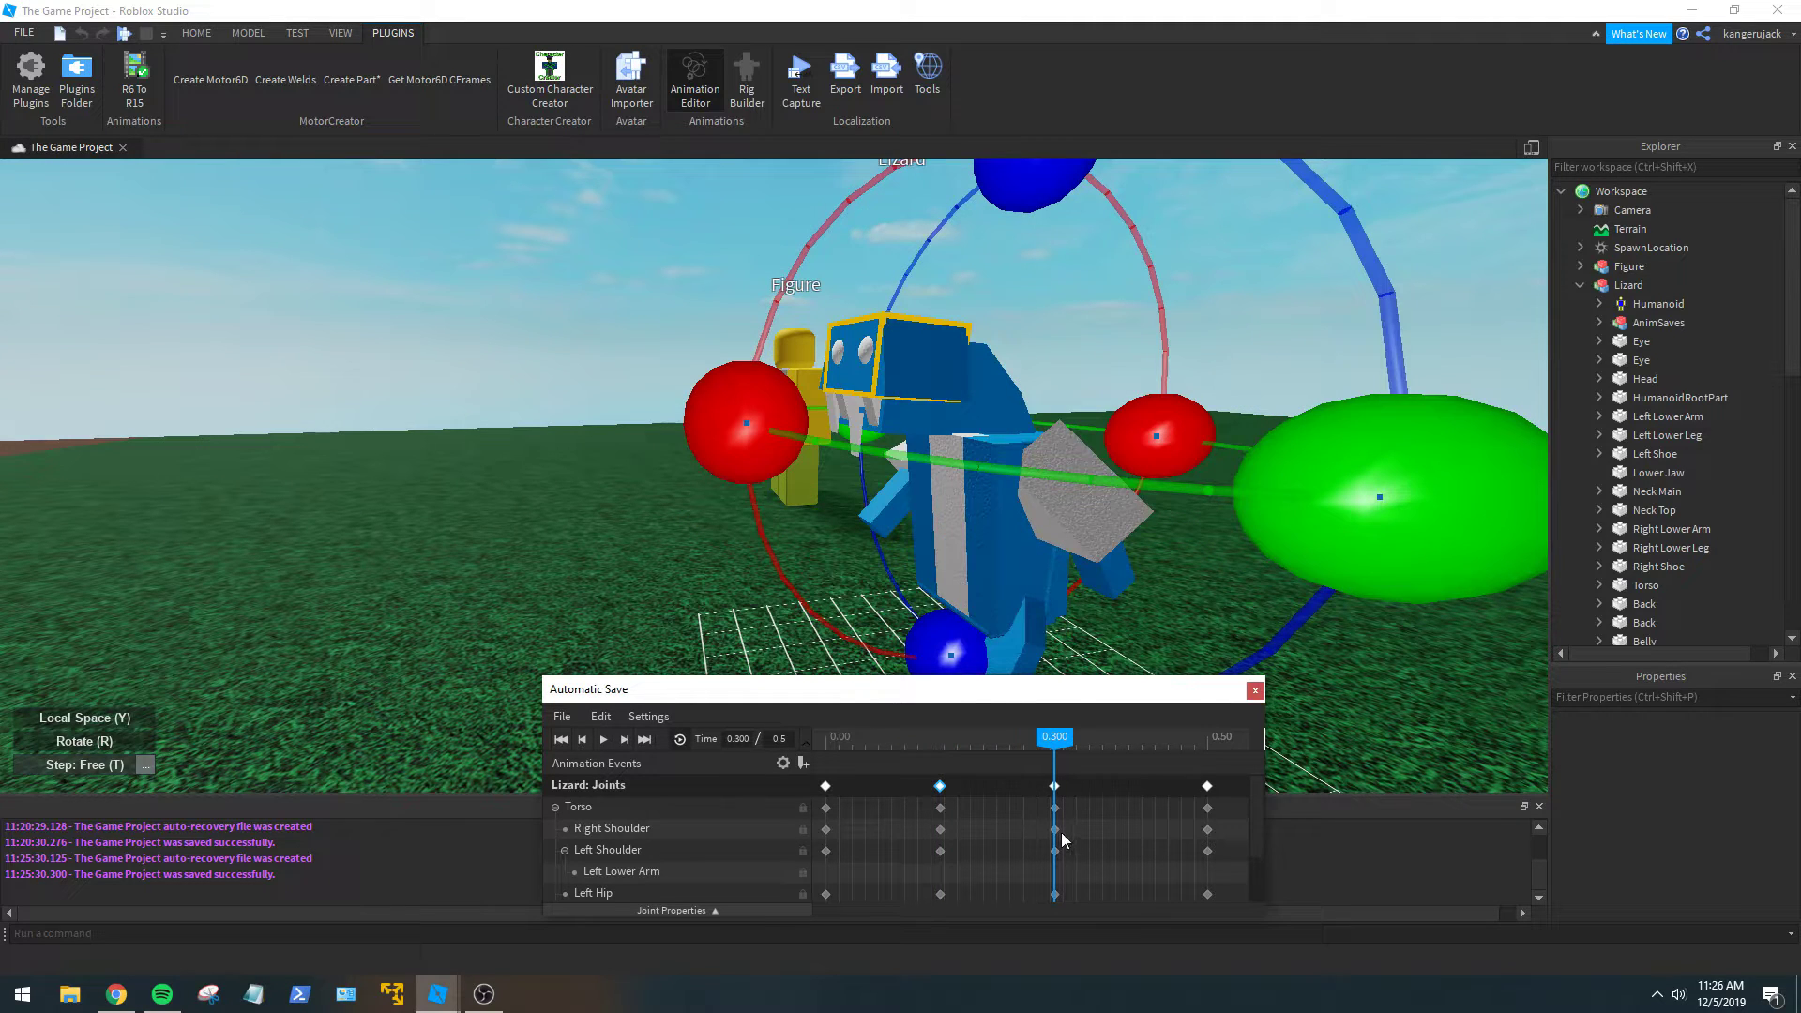
left_click(1055, 831)
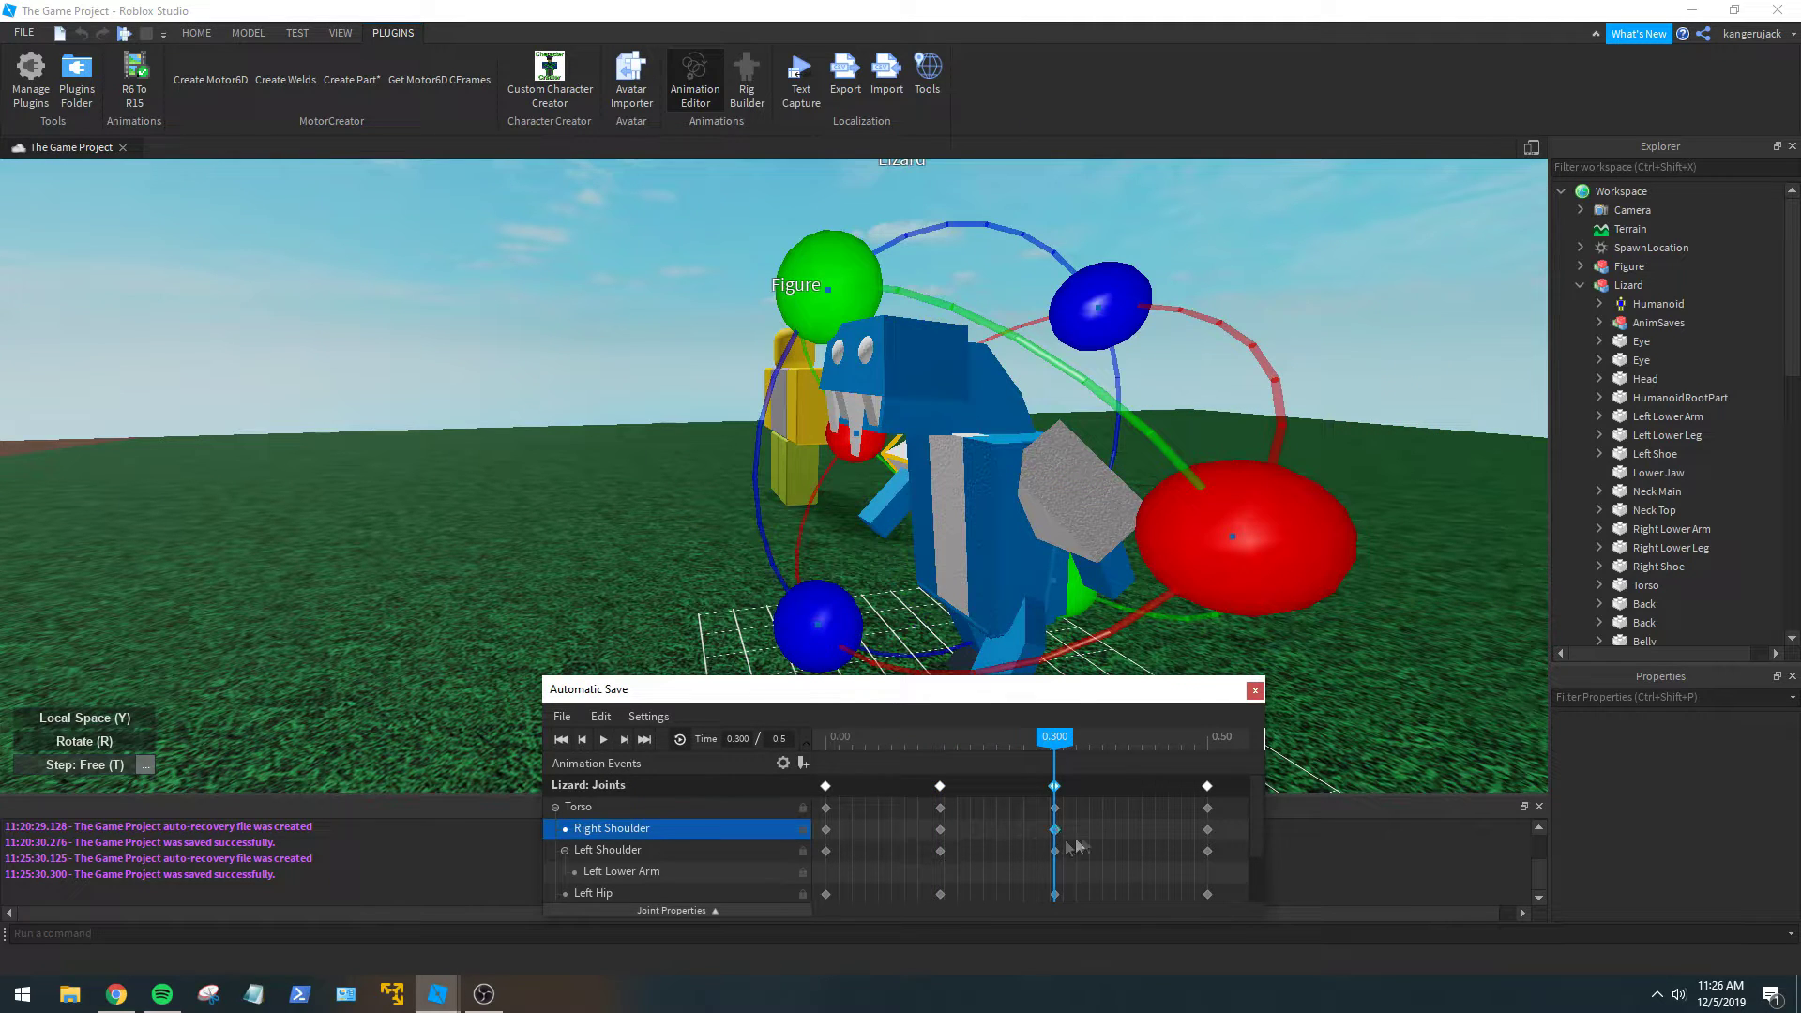
scroll(1076, 847, "down", 2)
scroll(1123, 838, "up", 1)
scroll(1058, 813, "up", 2)
scroll(1060, 814, "down", 1)
left_click(895, 358)
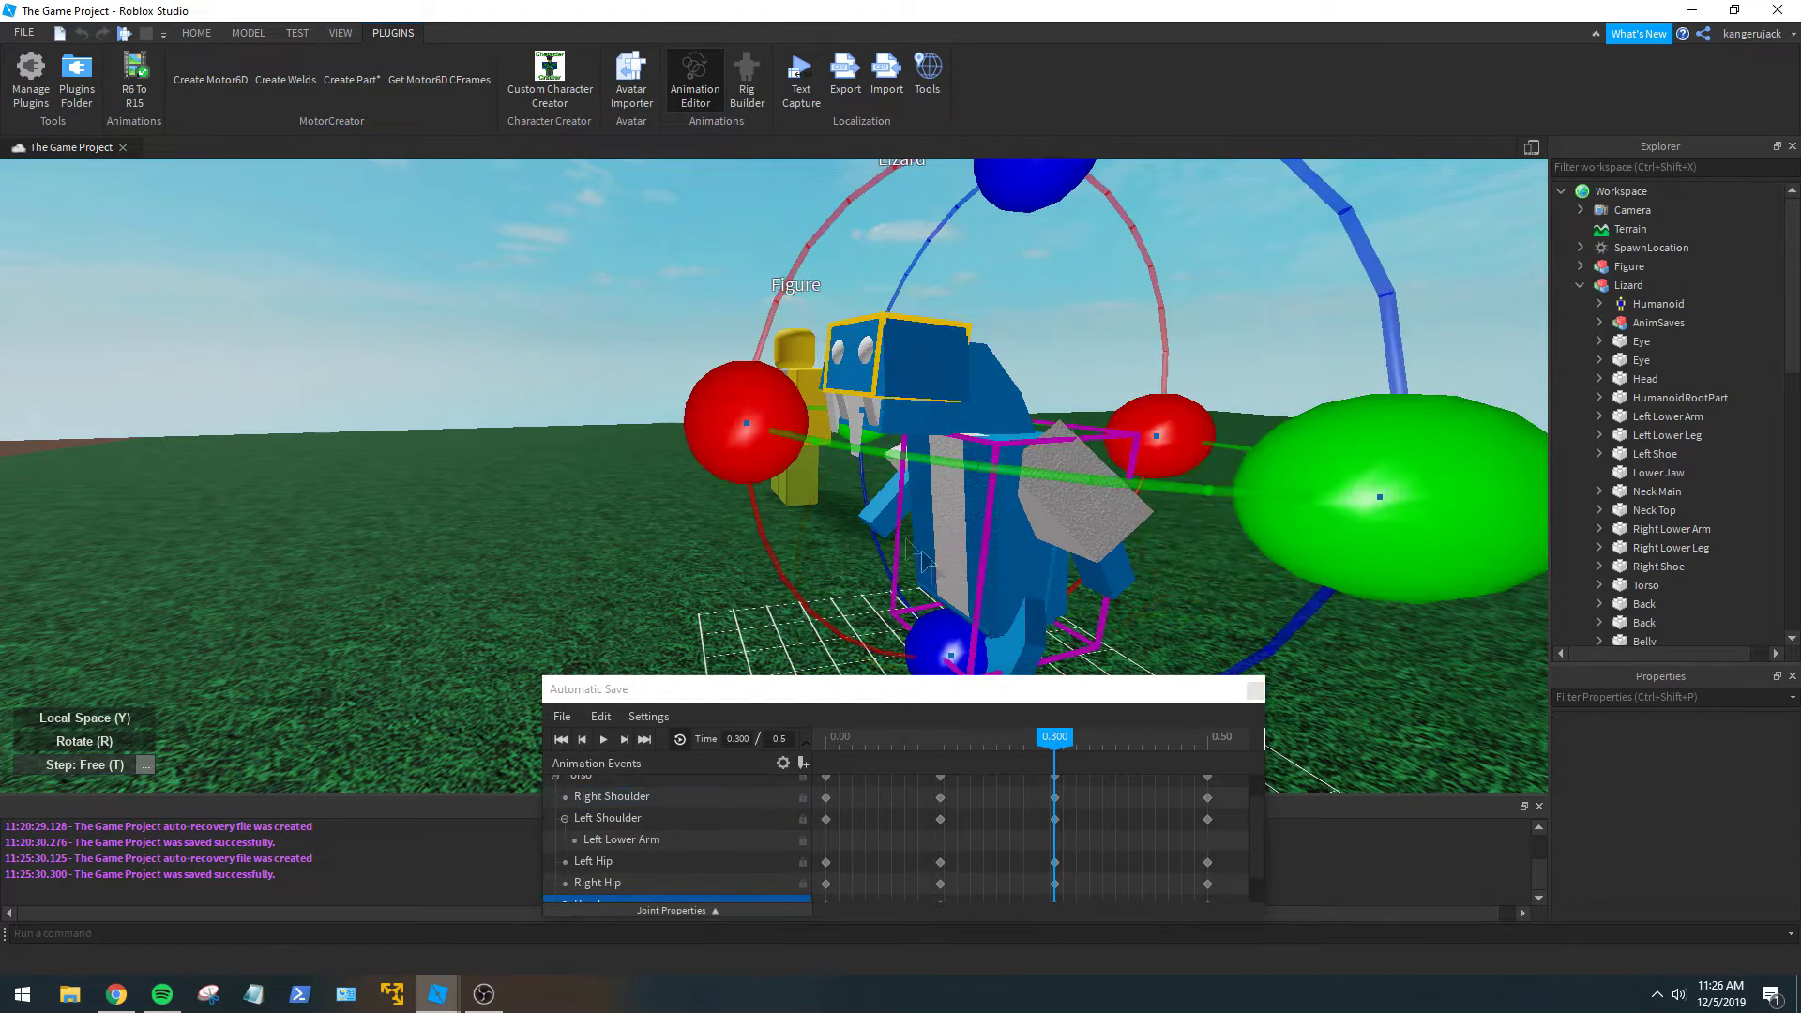
mouse_move(896, 509)
right_mouse_down()
mouse_move(912, 555)
mouse_move(896, 503)
right_mouse_up()
left_click_drag(854, 427, 853, 425)
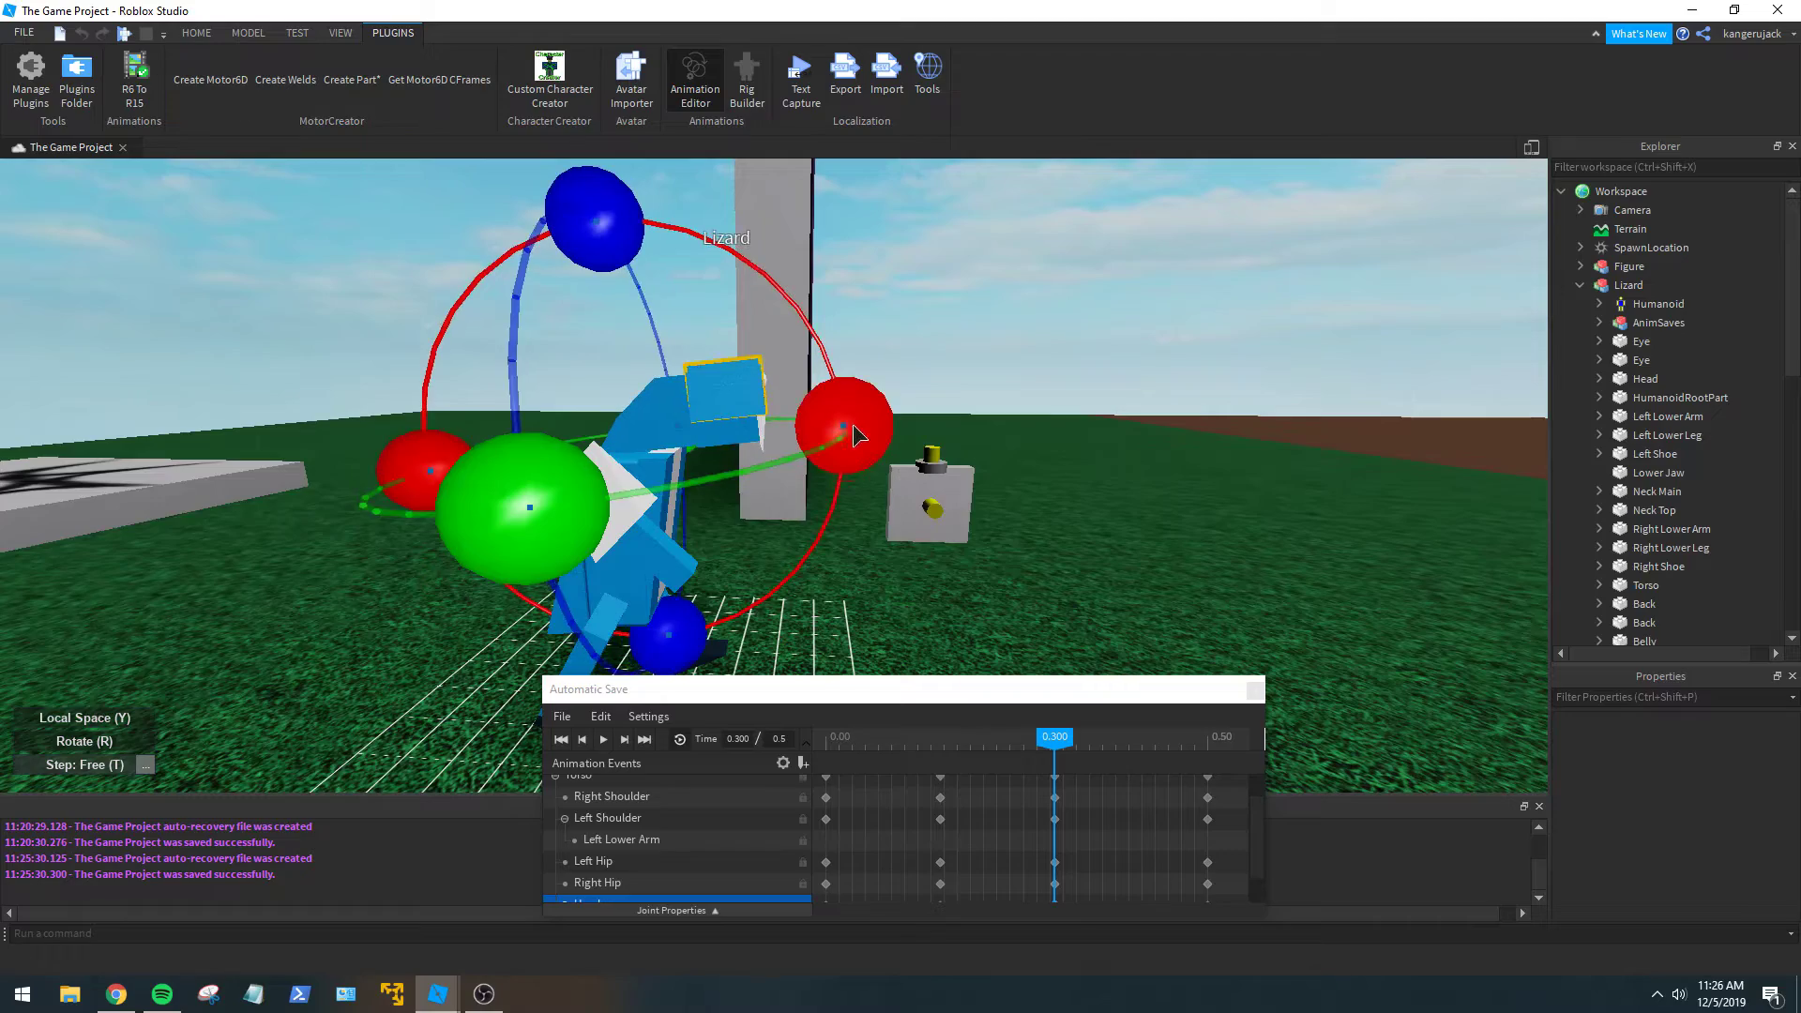
left_click(914, 566)
Play the walk with the adjusted head motion, view it from the front, and pause it.
right_click_drag(914, 565, 919, 592)
left_click(600, 745)
key("w")
key("s")
left_click(603, 743)
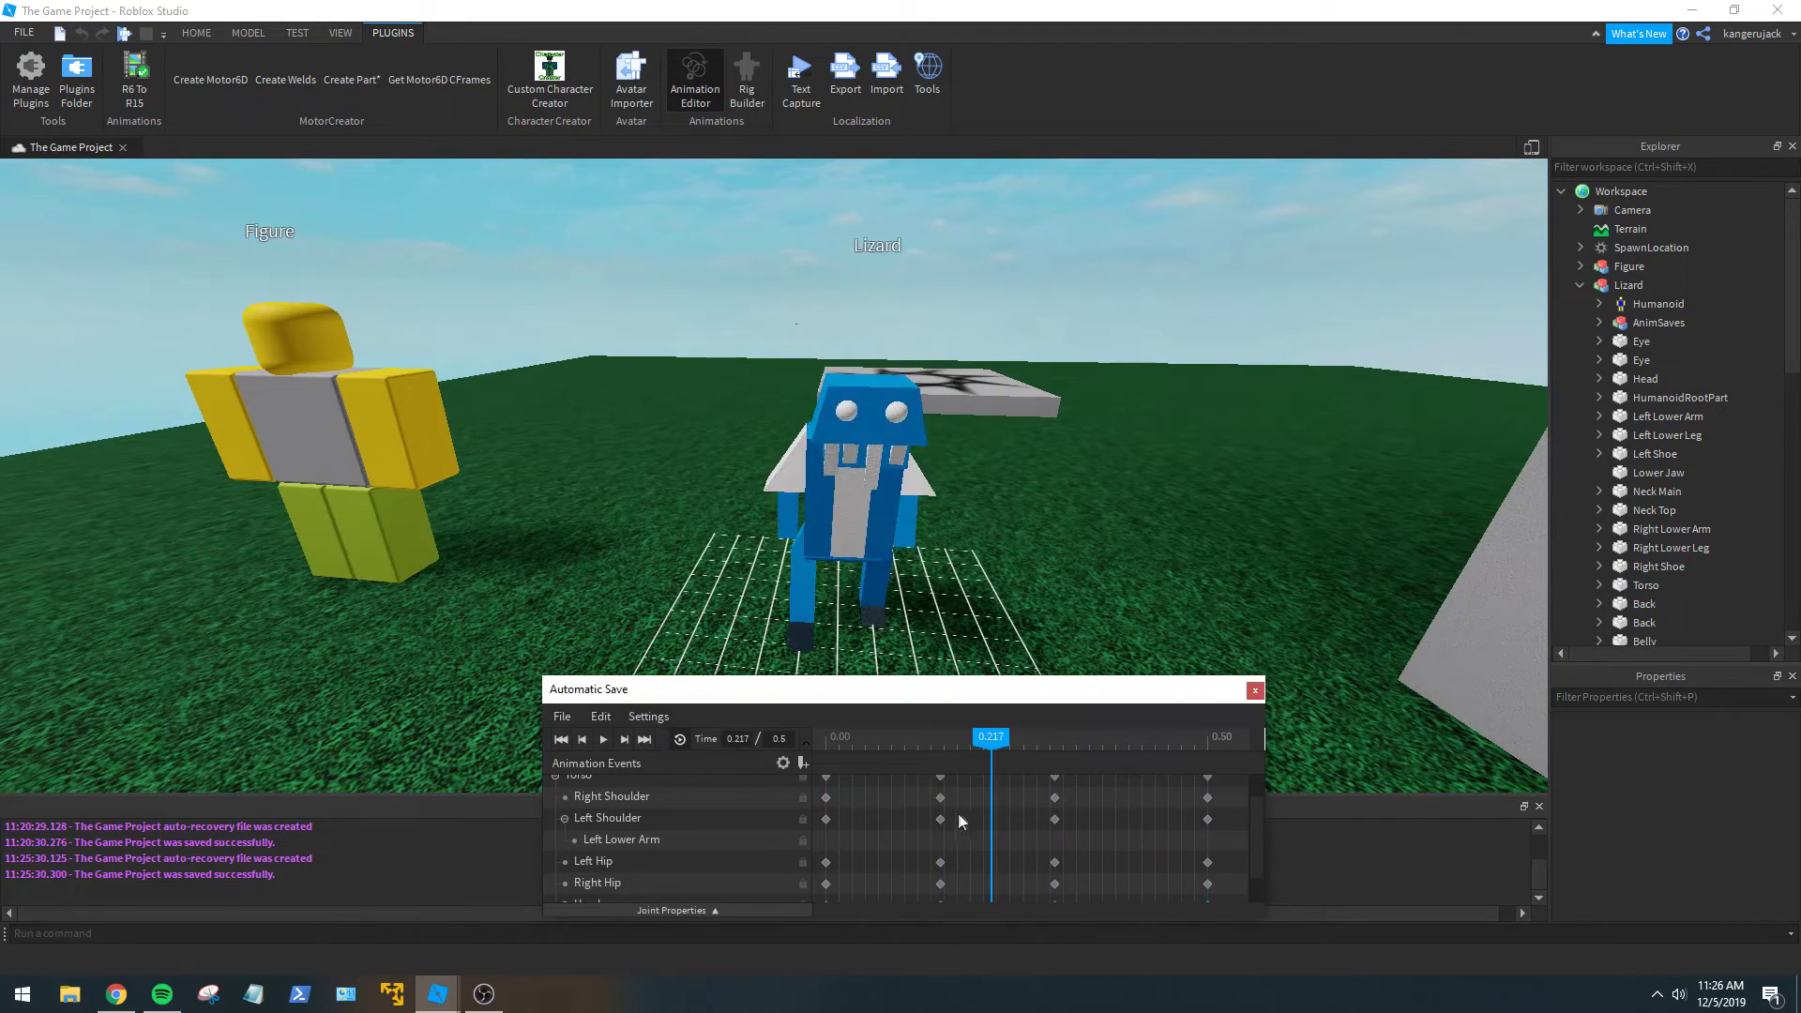
scroll(944, 821, "up", 2)
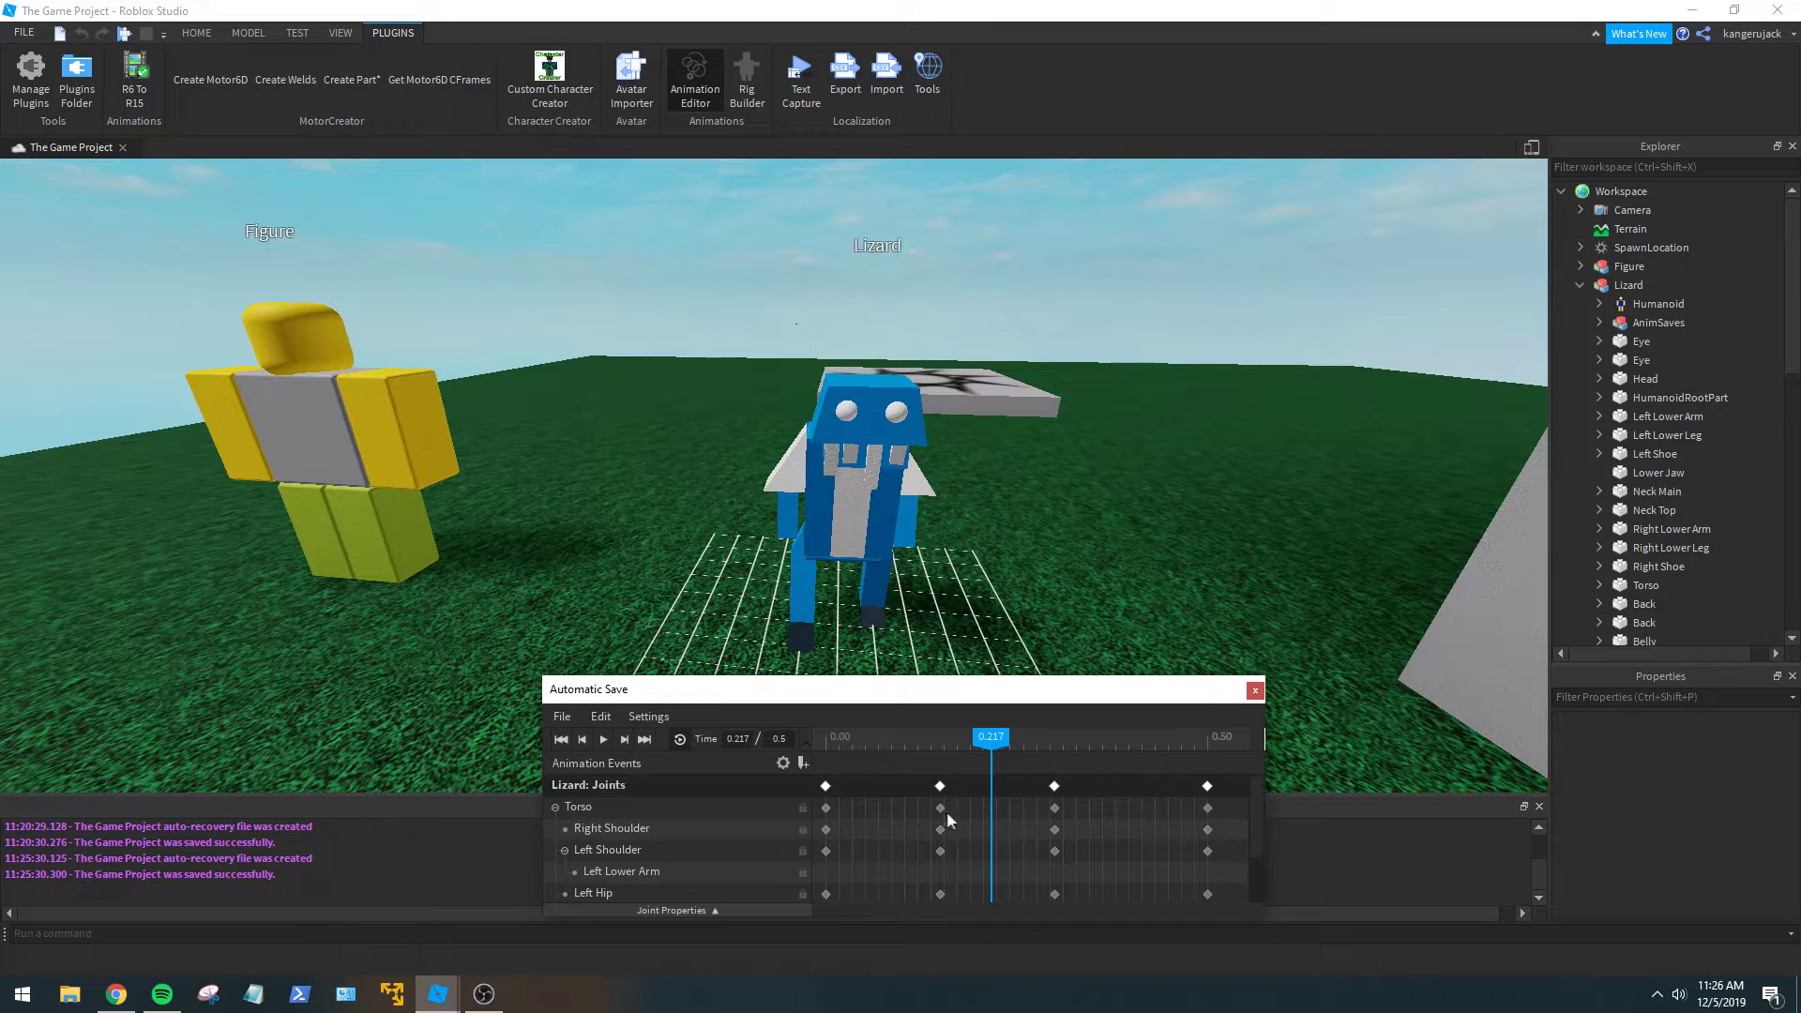
Select the torso keyframe at 0.150 and twist the torso sideways about its vertical axis, working from above.
scroll(948, 816, "down", 2)
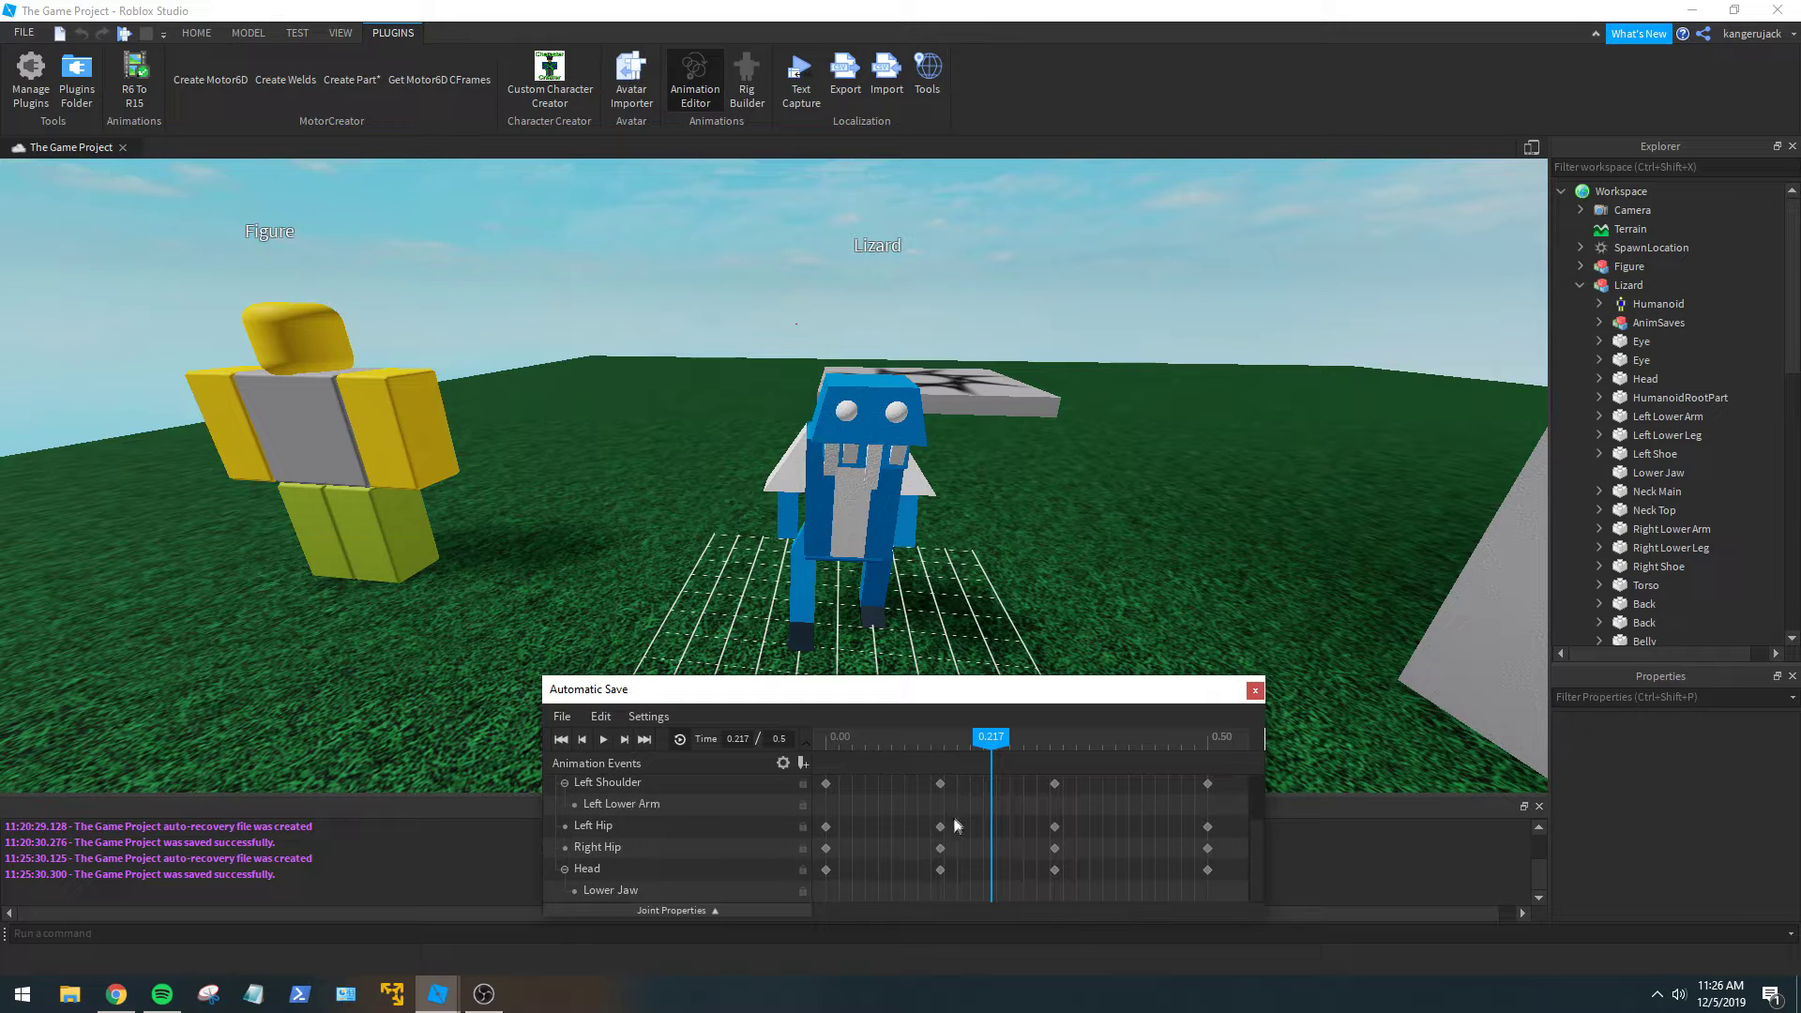
scroll(948, 820, "up", 3)
scroll(948, 820, "down", 2)
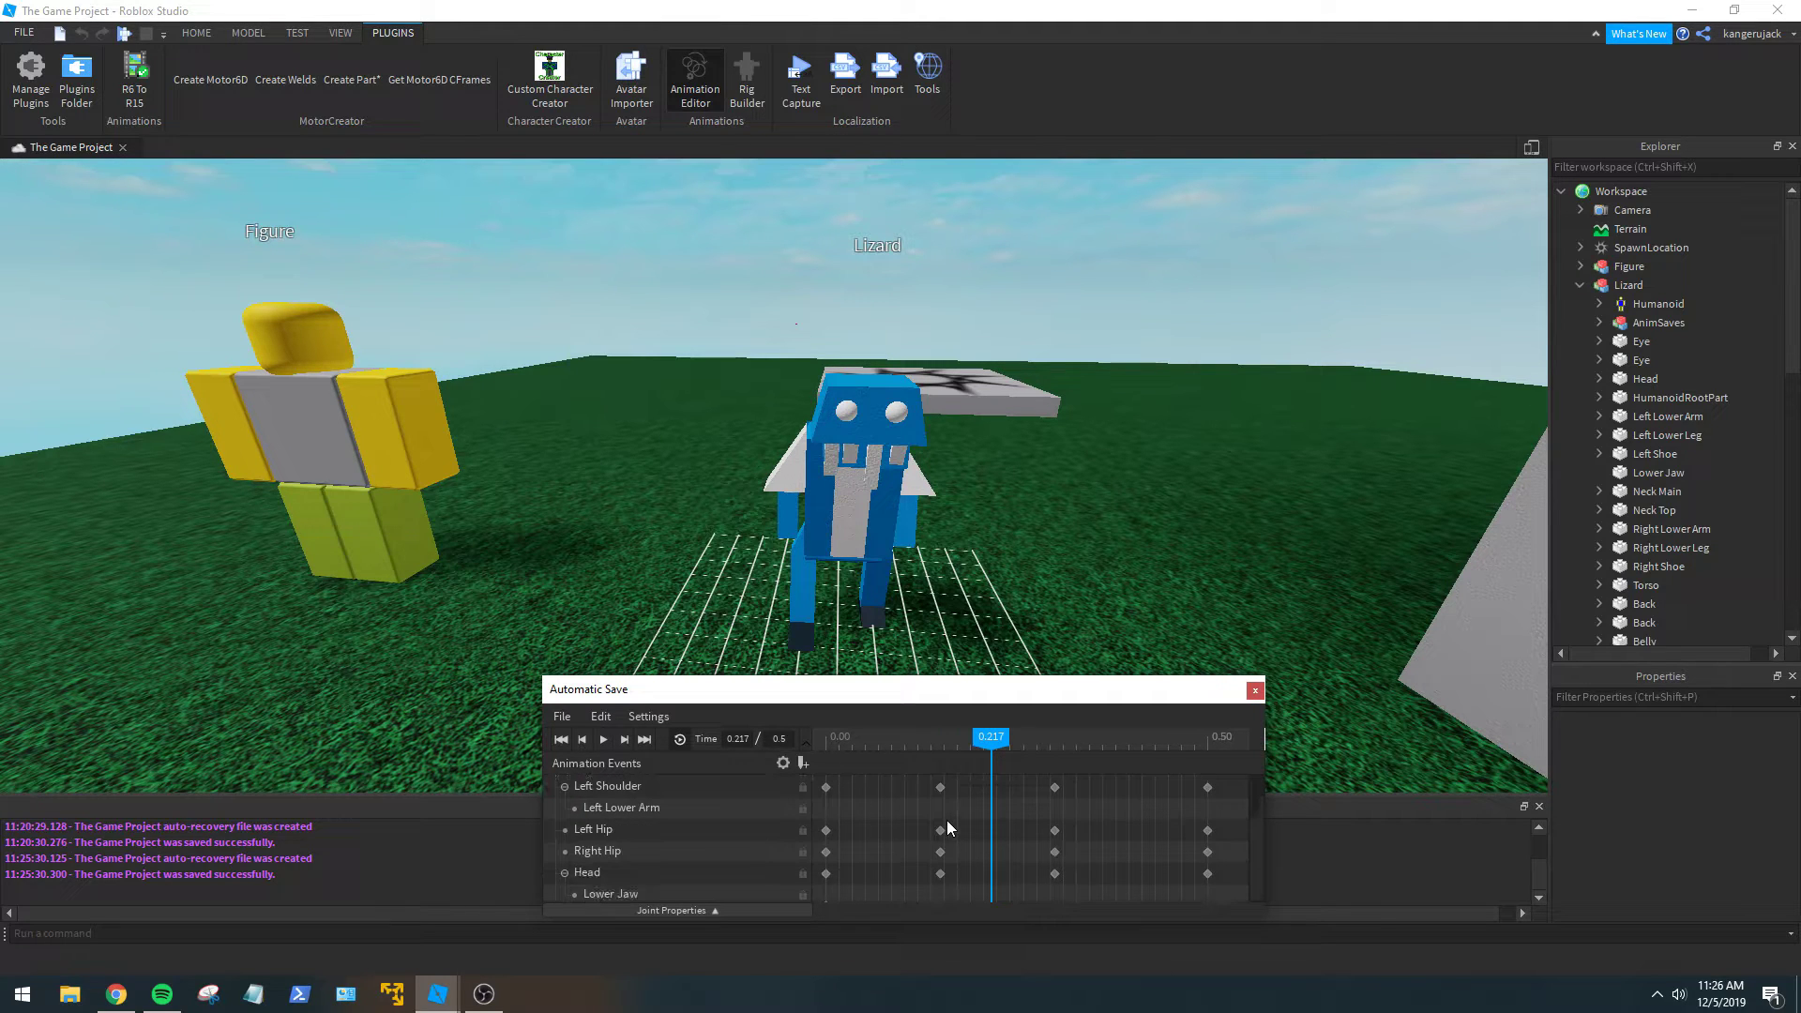
scroll(944, 785, "up", 2)
left_click(939, 807)
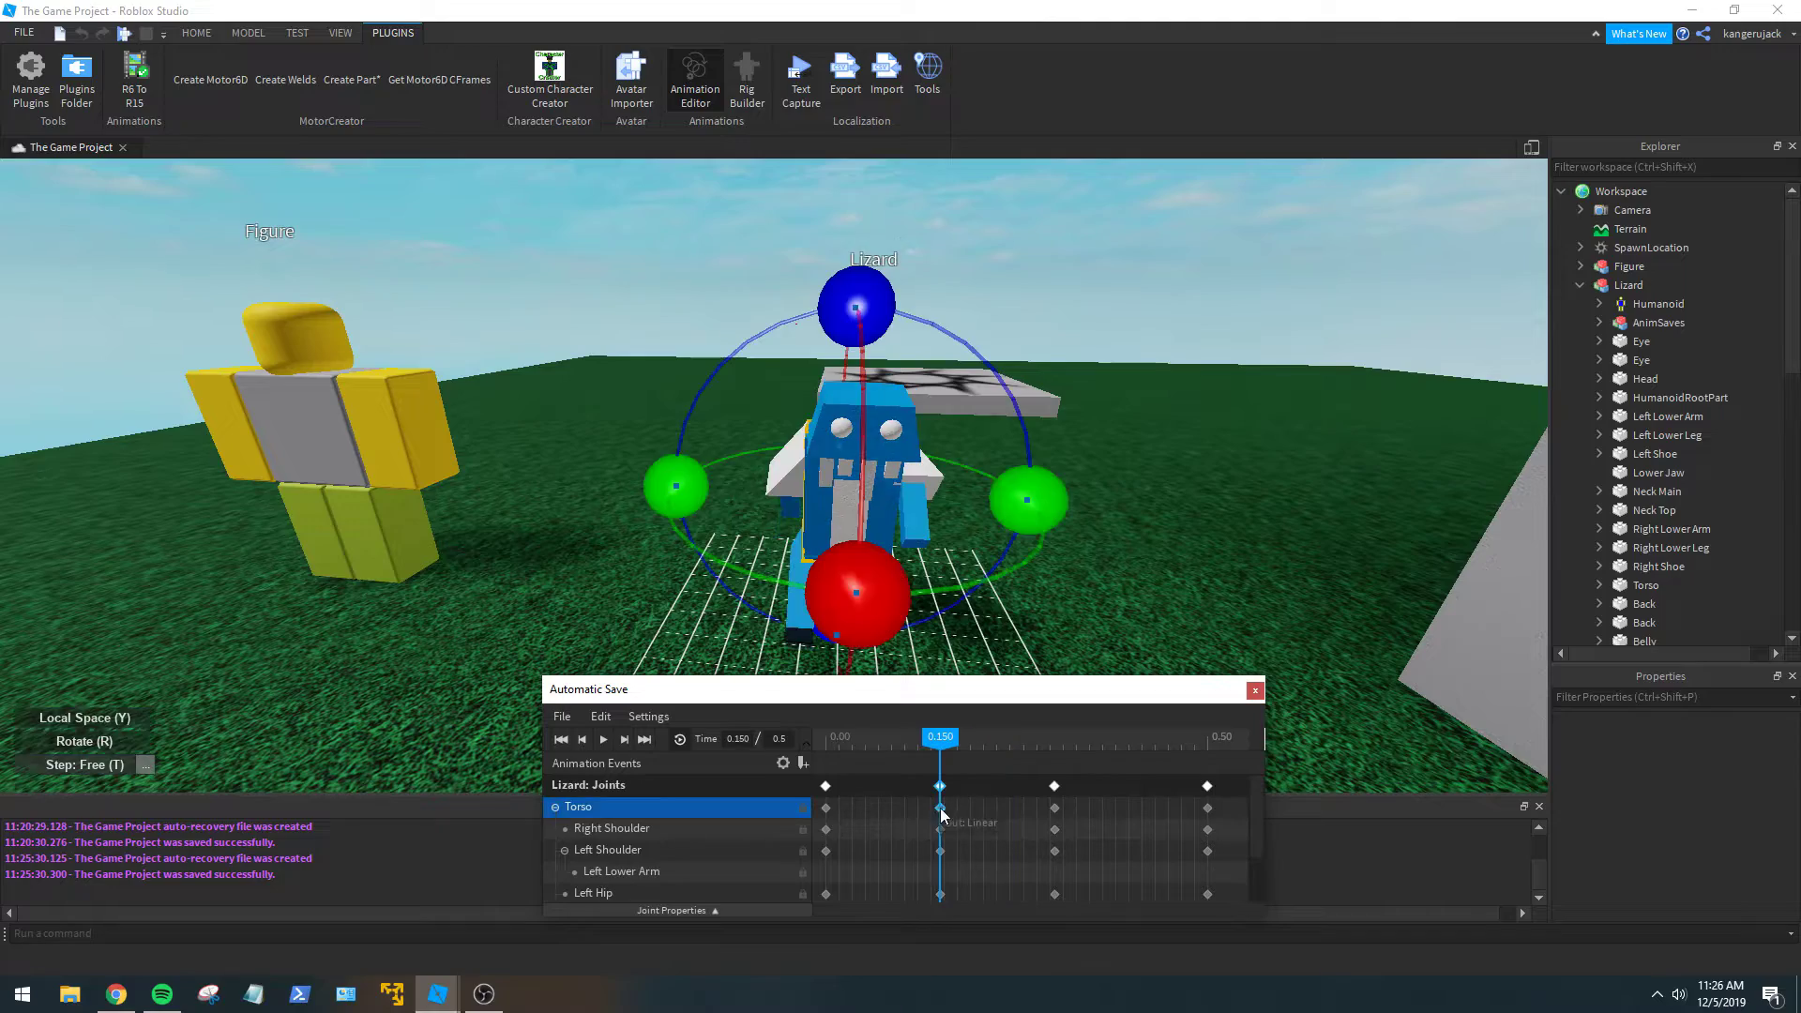
right_click_drag(977, 578, 978, 567)
scroll(977, 567, "up", 3)
scroll(977, 560, "up", 3)
scroll(978, 562, "down", 5)
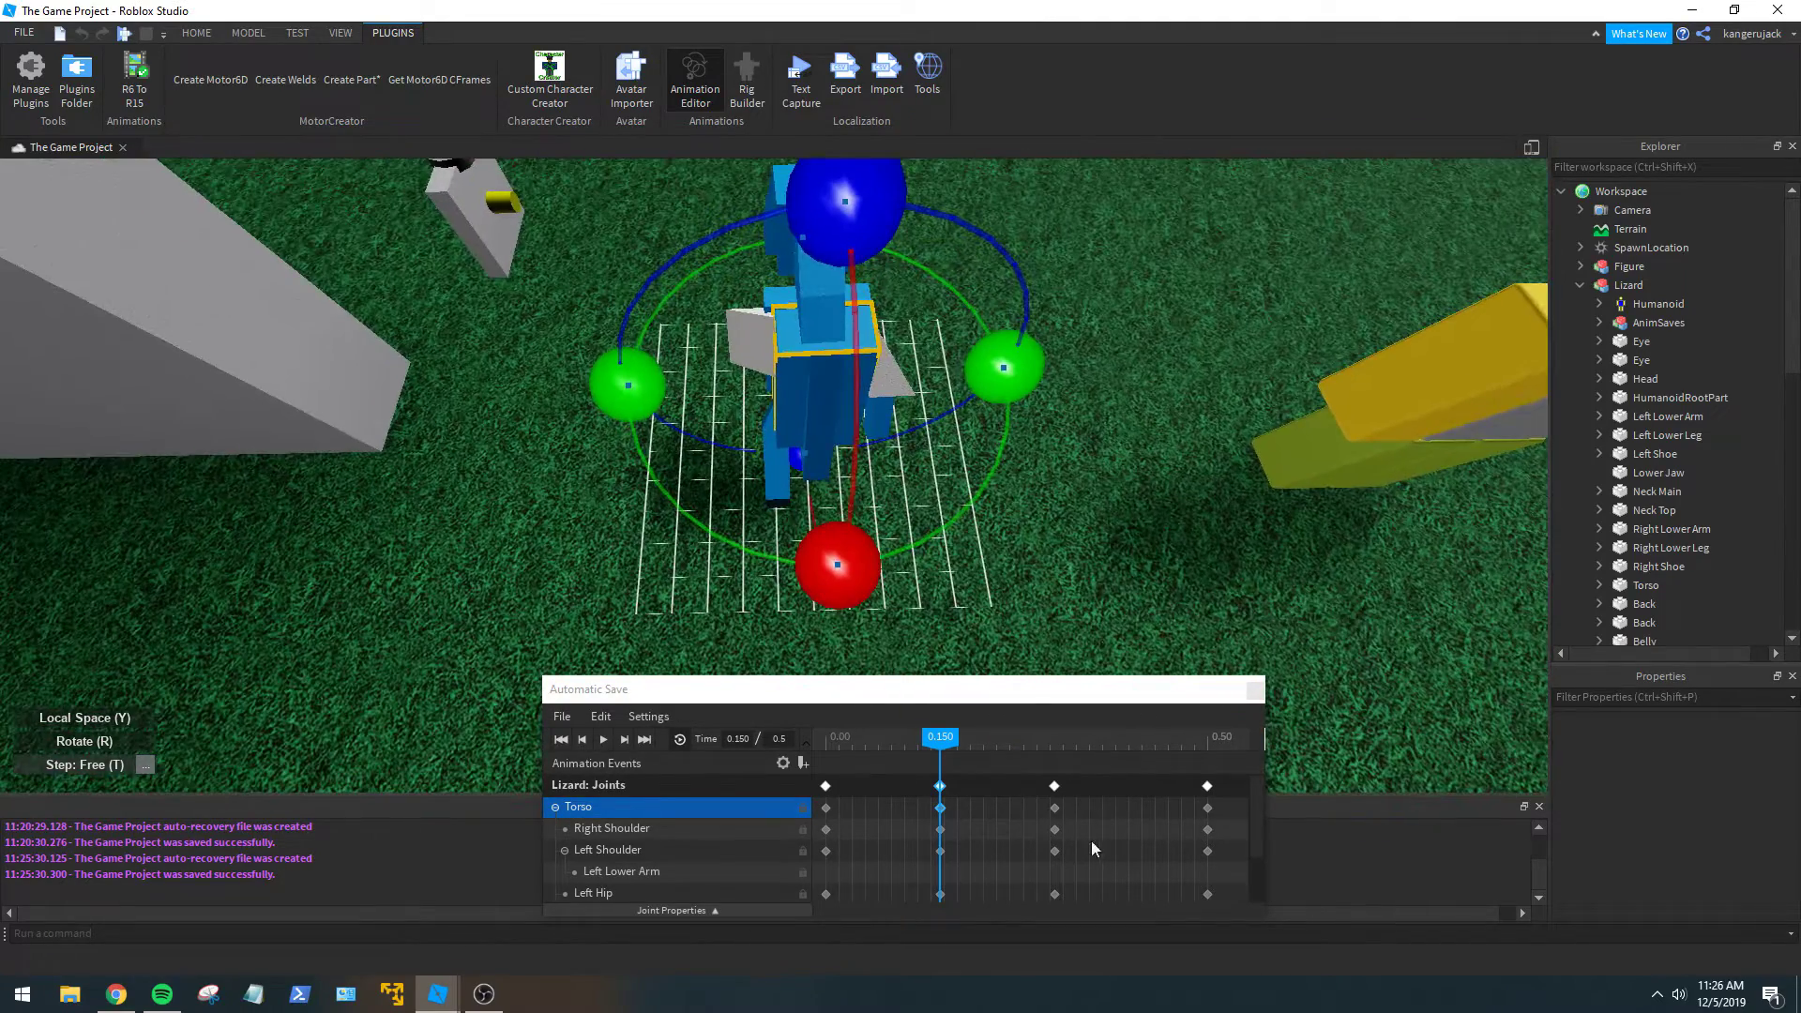
left_click(1057, 808)
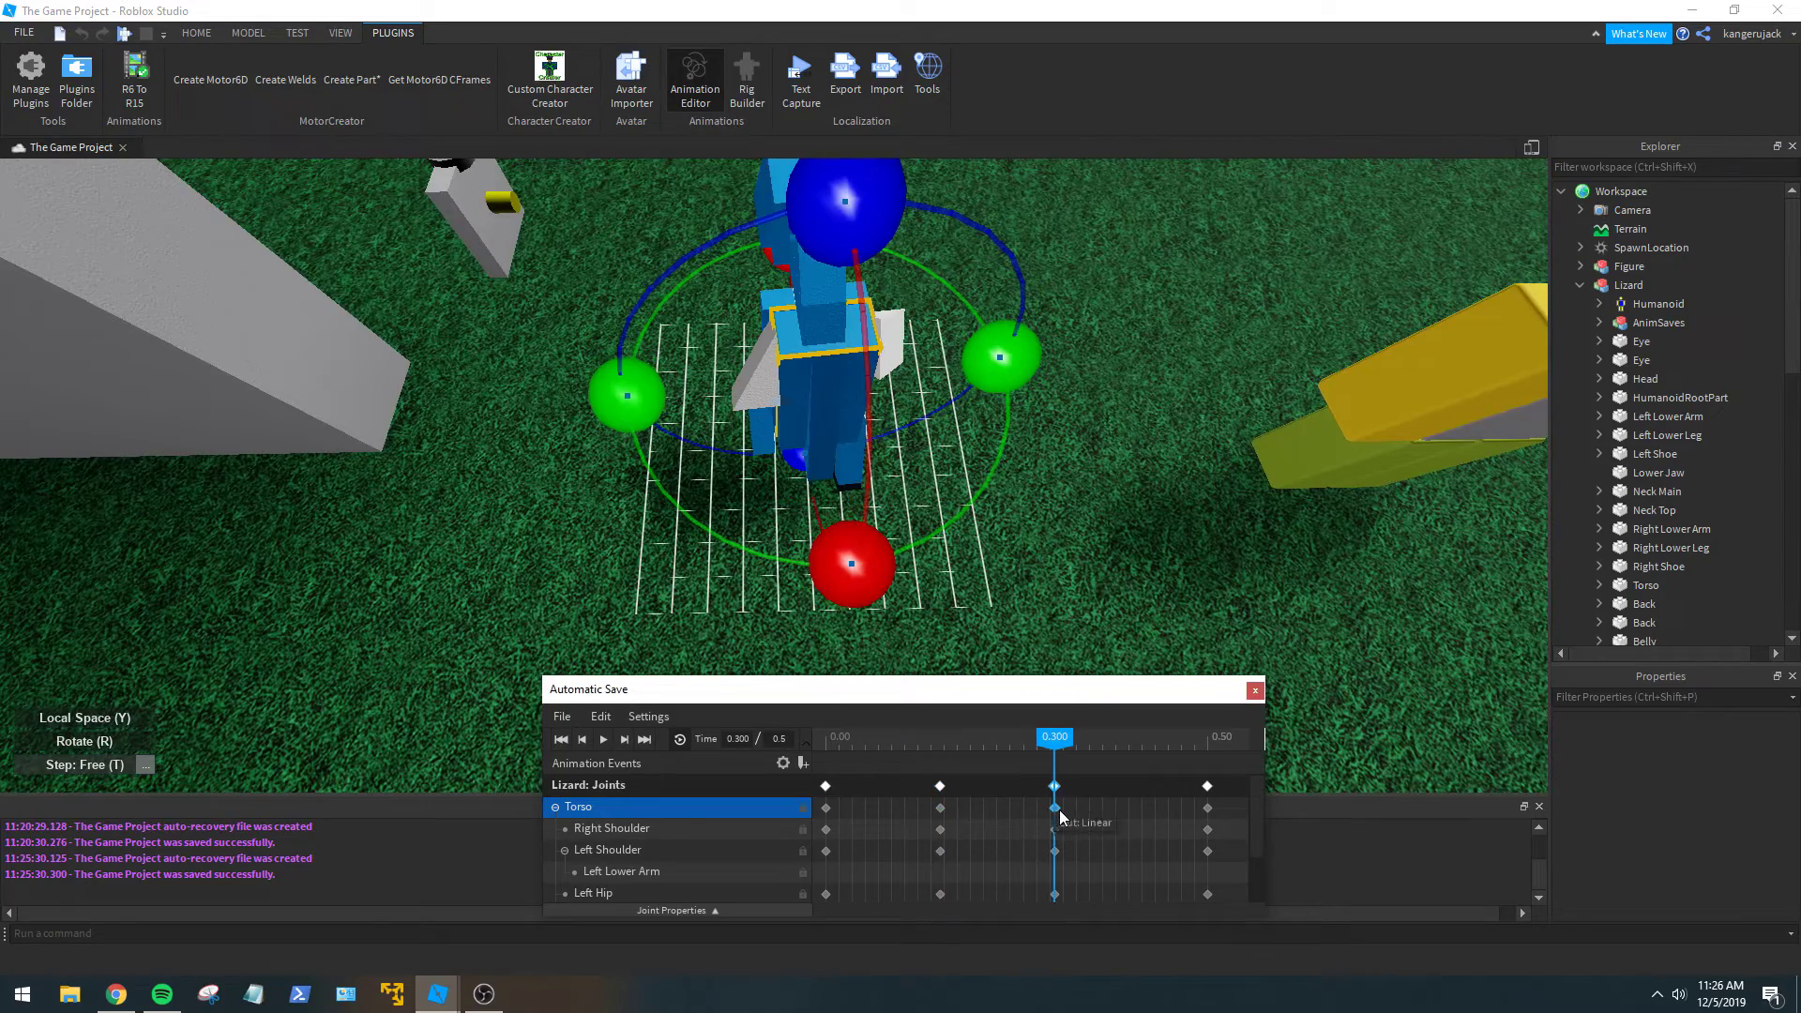
left_click(941, 808)
right_click_drag(983, 450, 983, 450)
left_click_drag(984, 454, 977, 484)
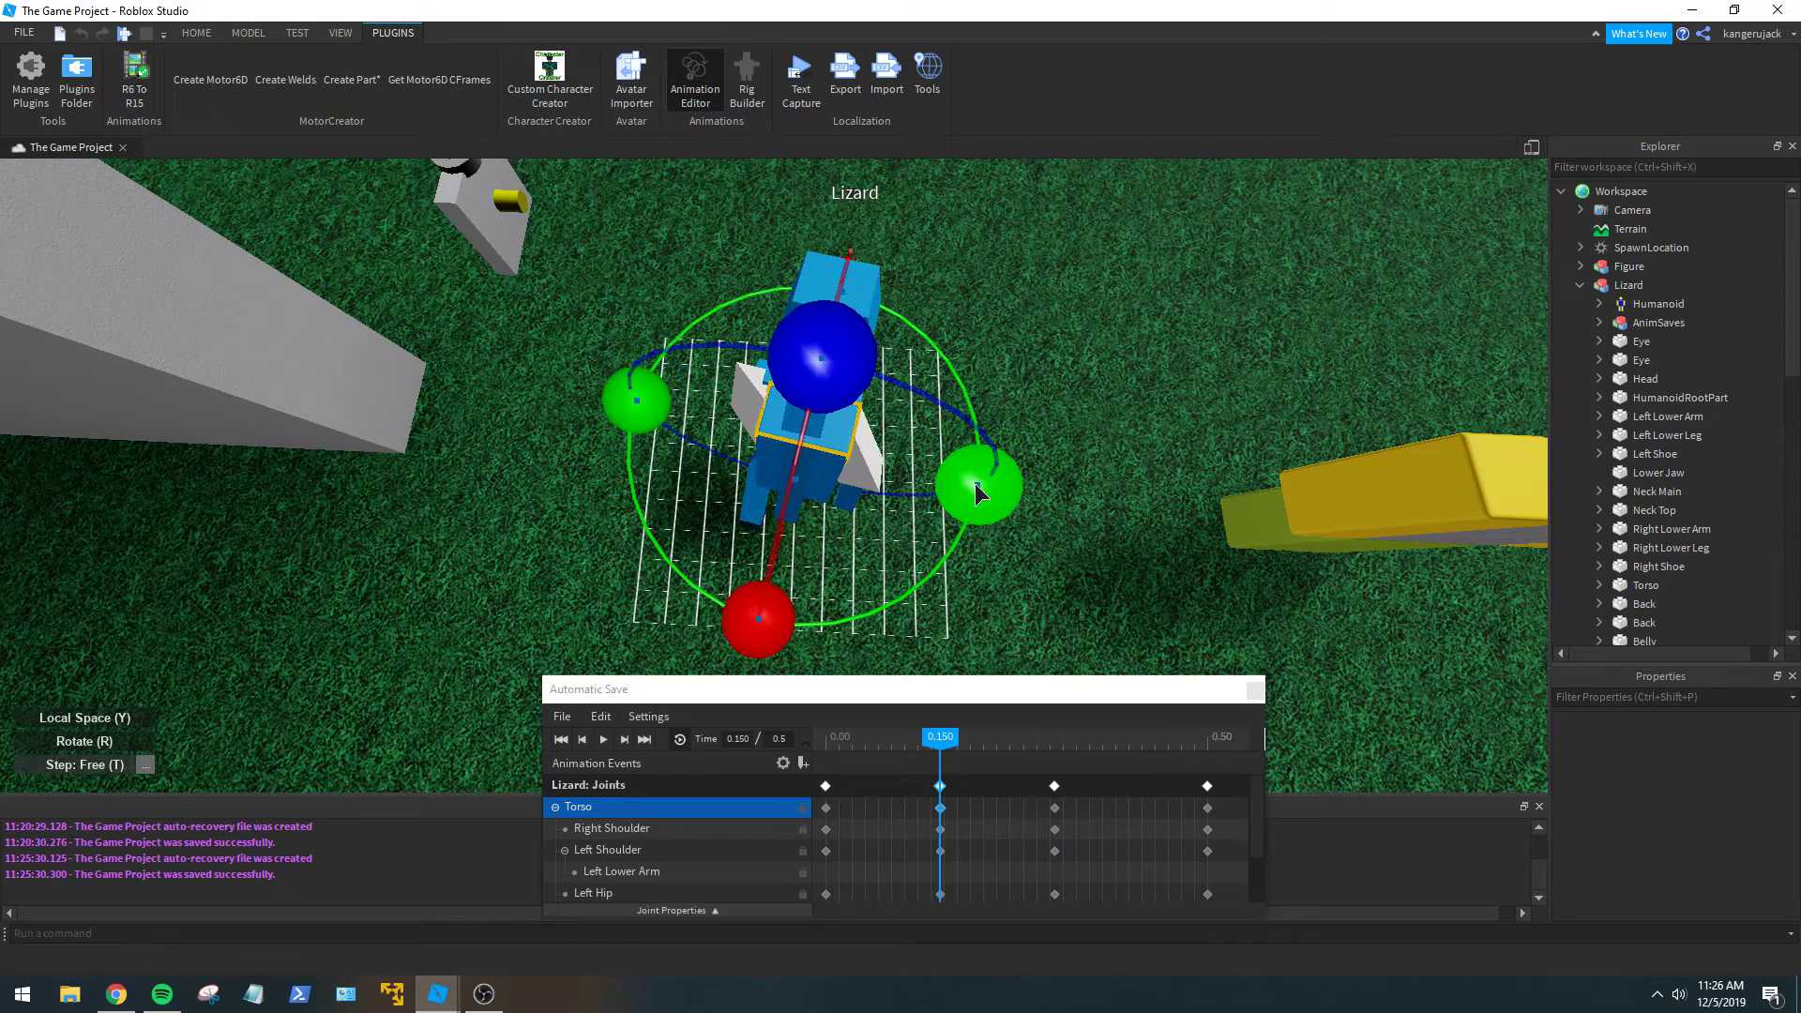
Play the animation to check the torso twist, deselect the torso and pause while viewing the lizard from behind.
left_click(1056, 808)
left_click(605, 740)
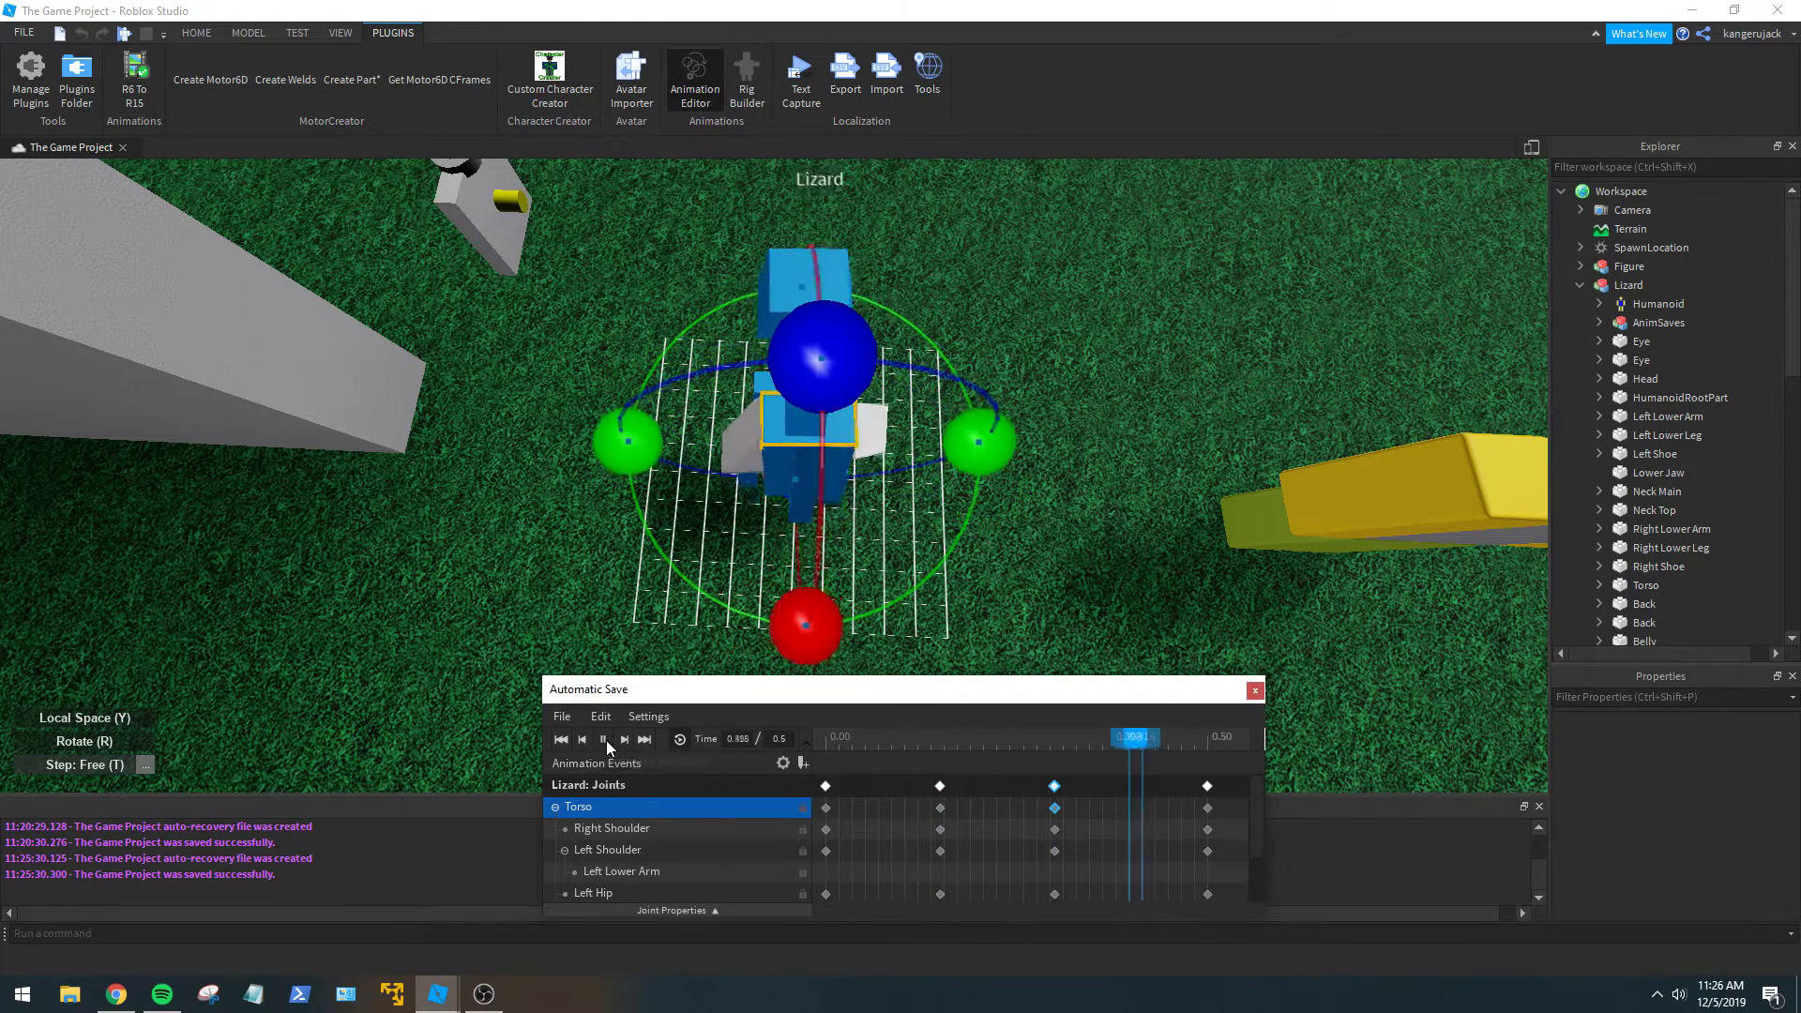
left_click(1054, 541)
right_click_drag(1054, 541, 1054, 540)
left_click(602, 743)
right_click_drag(841, 590, 840, 590)
scroll(841, 600, "up", 2)
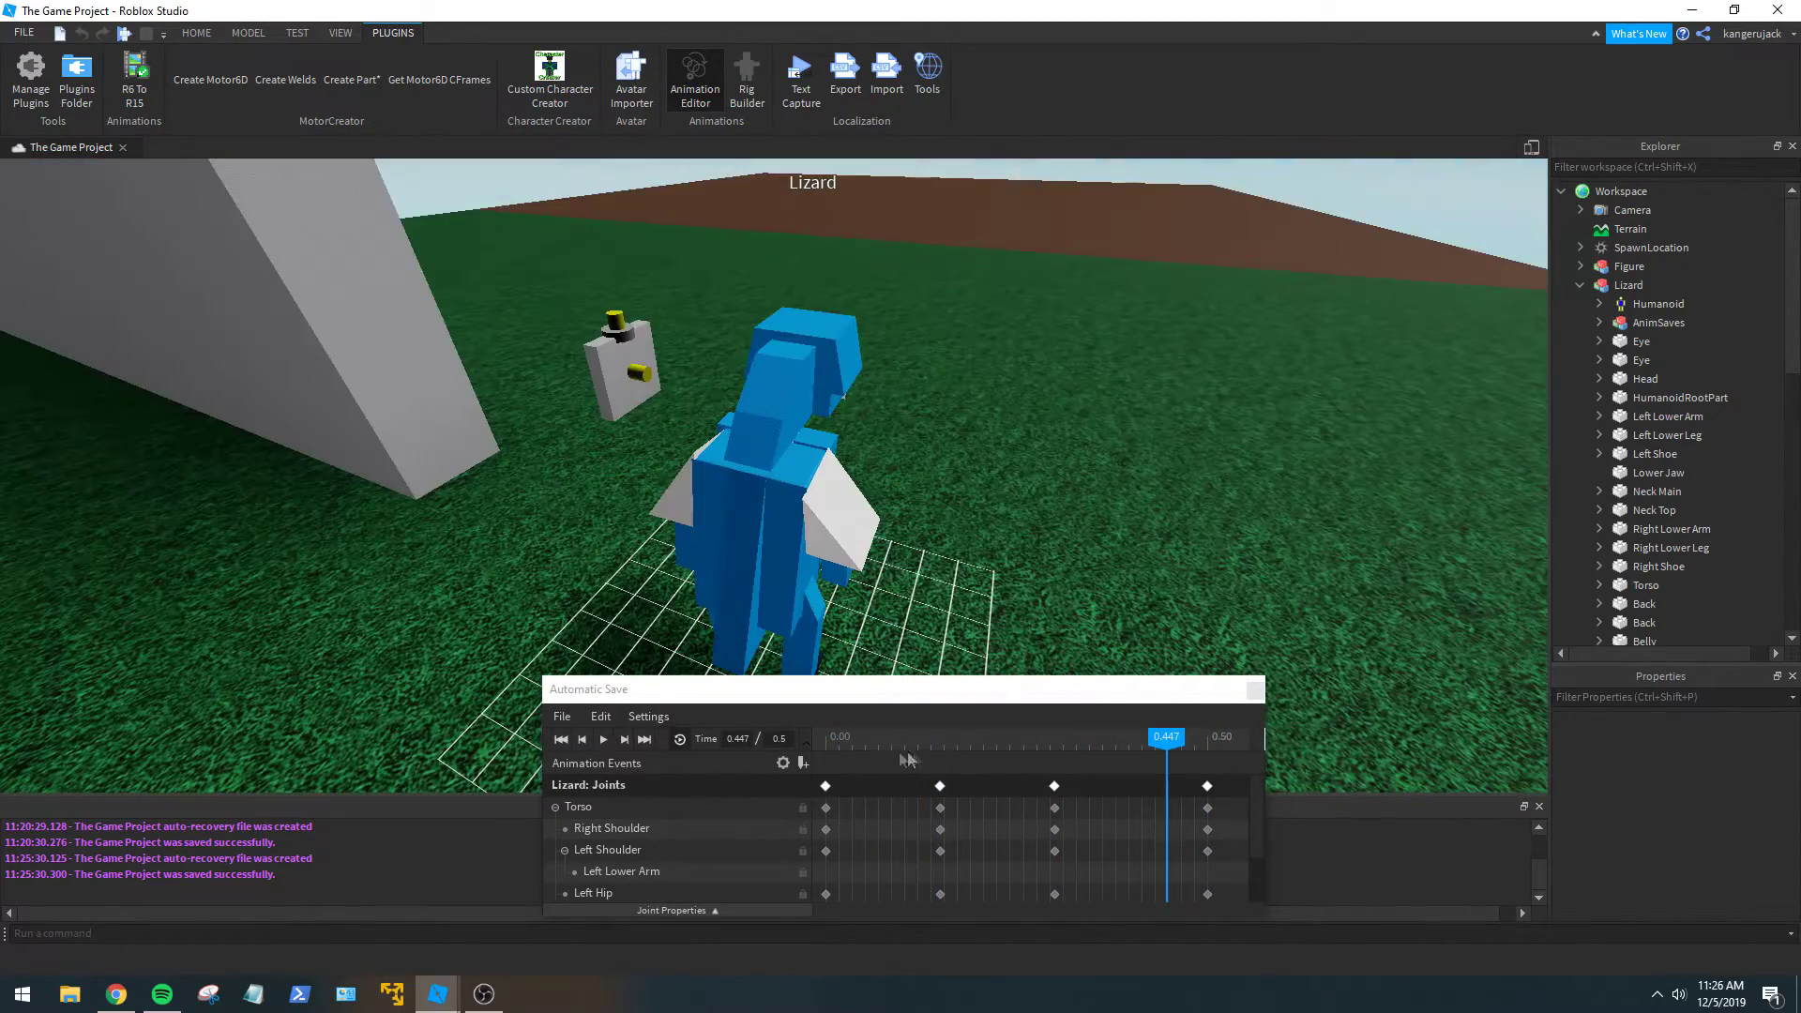
Return to the torso keyframe at 0.150 and slightly reduce the torso's sideways twist.
left_click(938, 741)
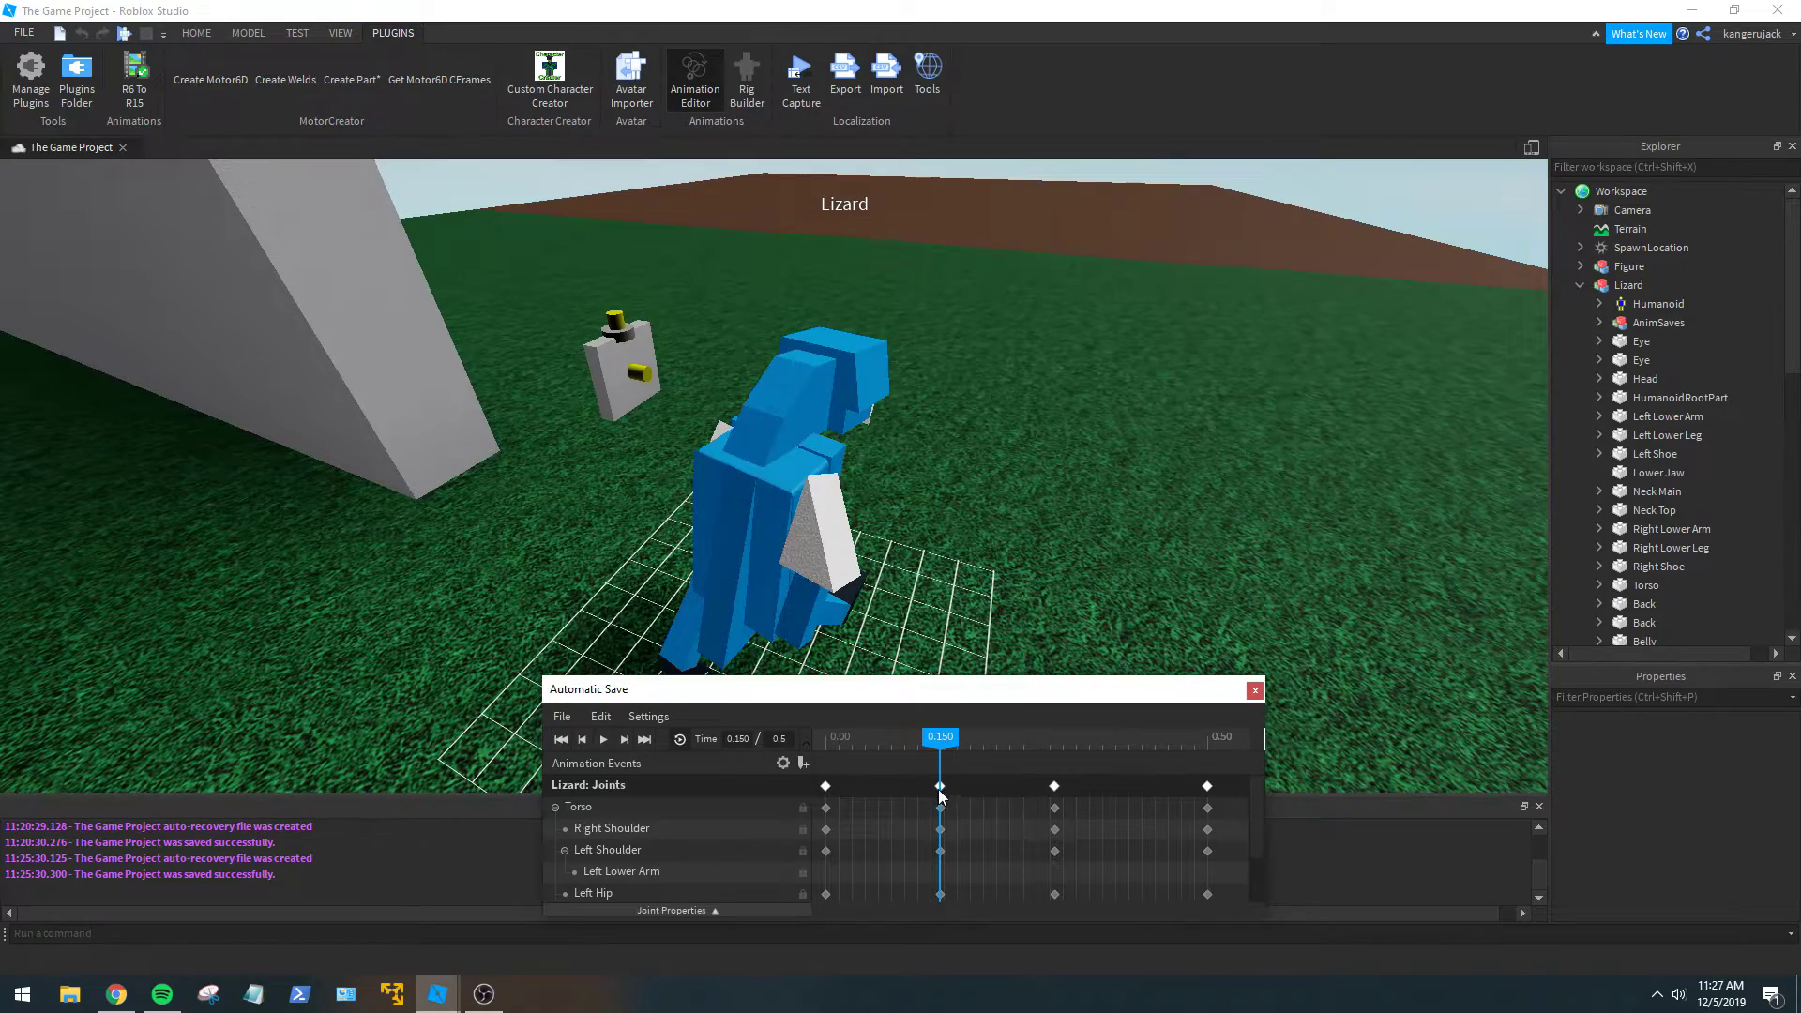
left_click(939, 808)
scroll(1060, 605, "up", 5)
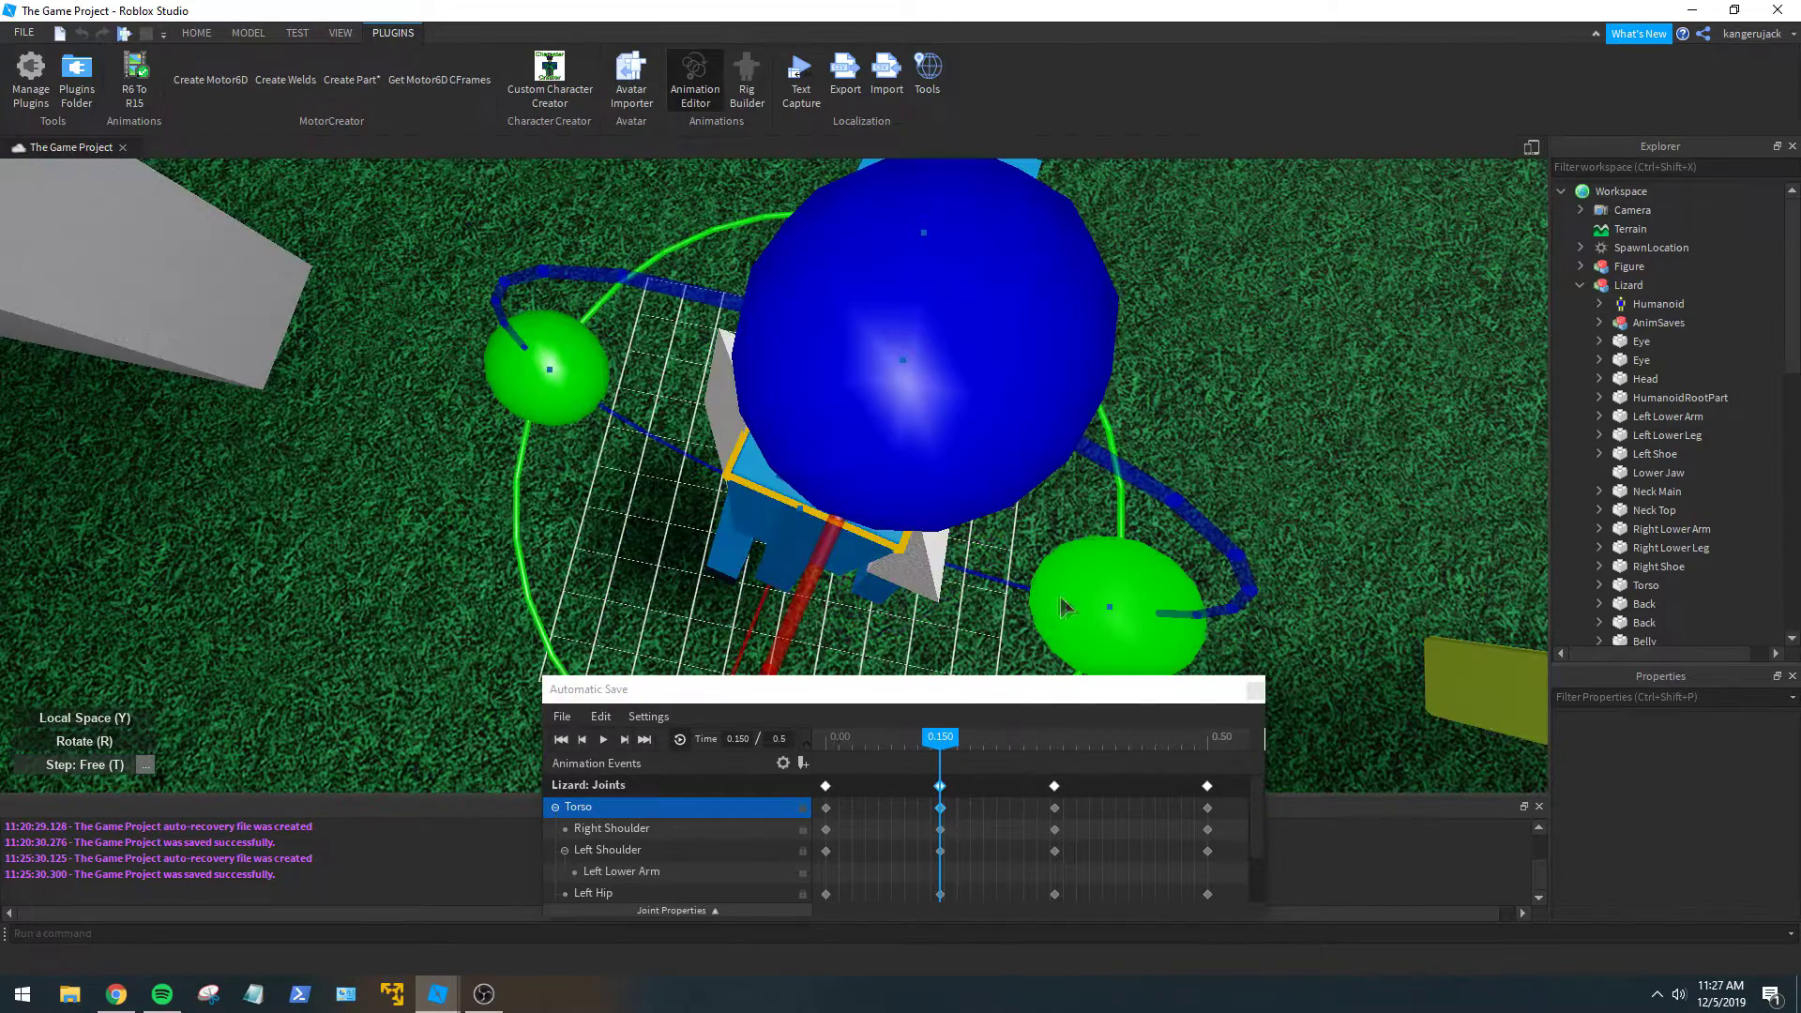
left_click_drag(1109, 621, 1131, 576)
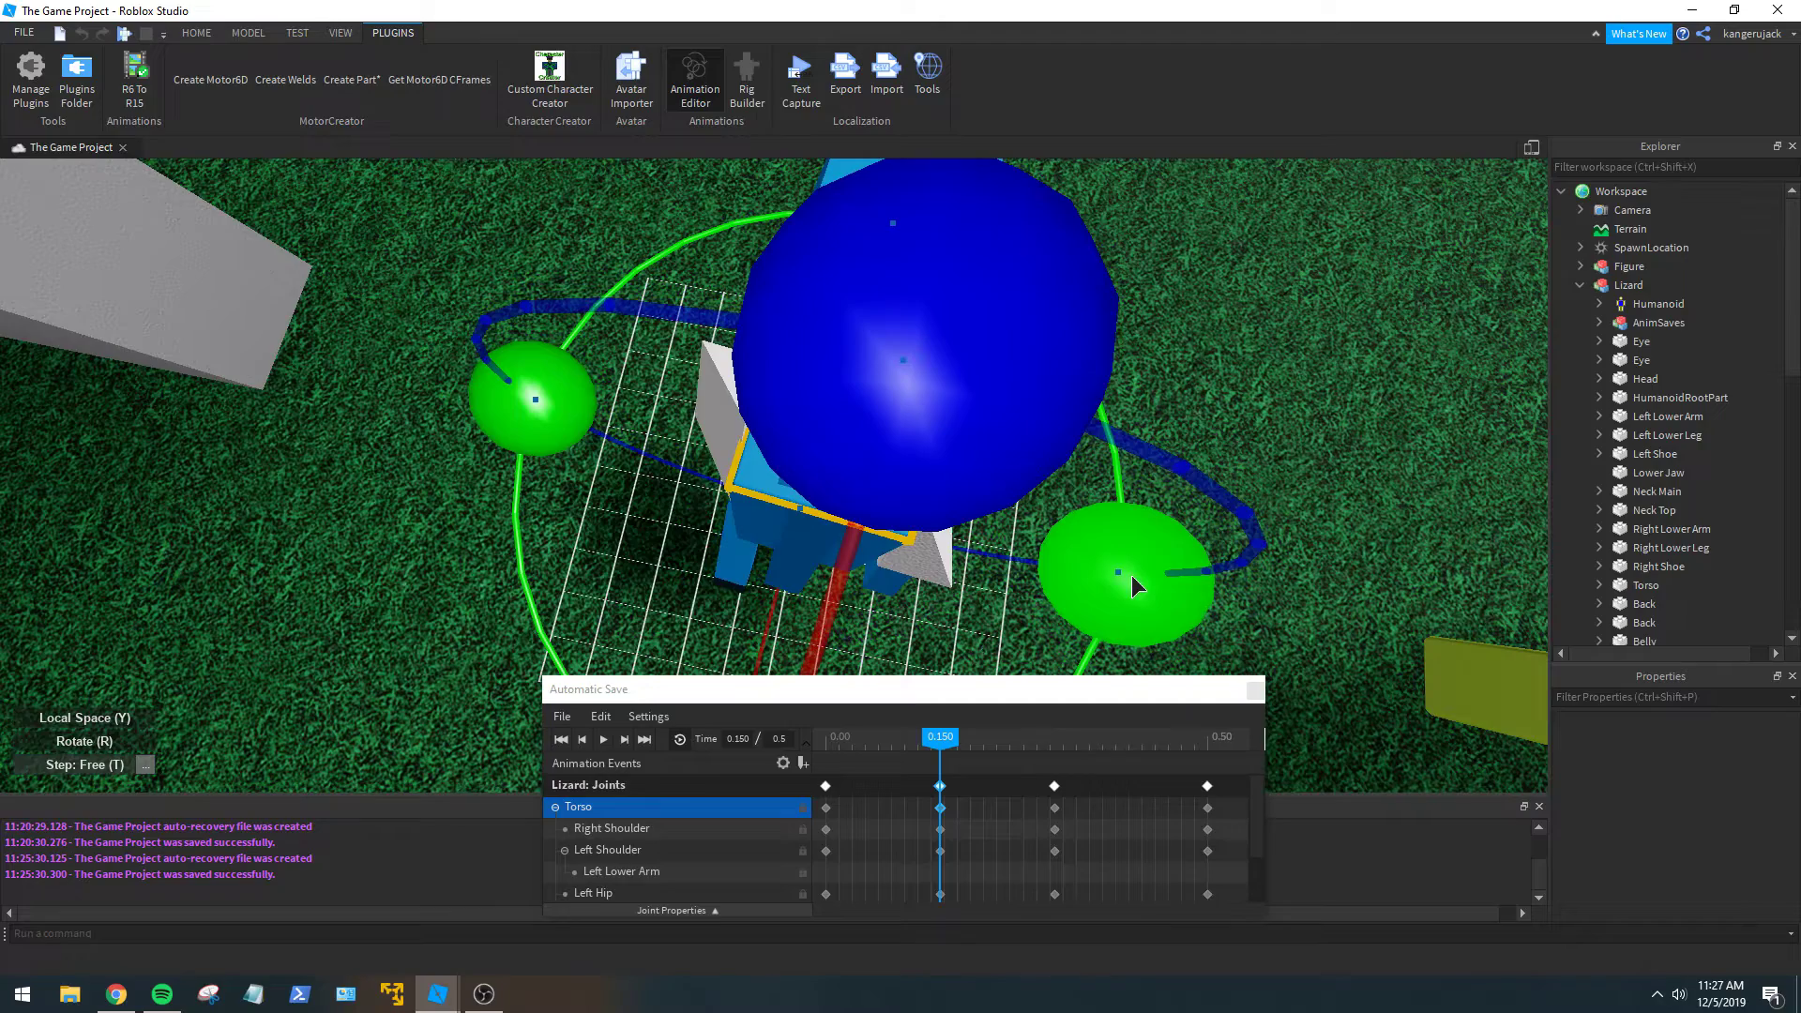
Select the torso keyframe at 0.300, adjust its twist about the vertical axis slightly and deselect it.
left_click(1055, 808)
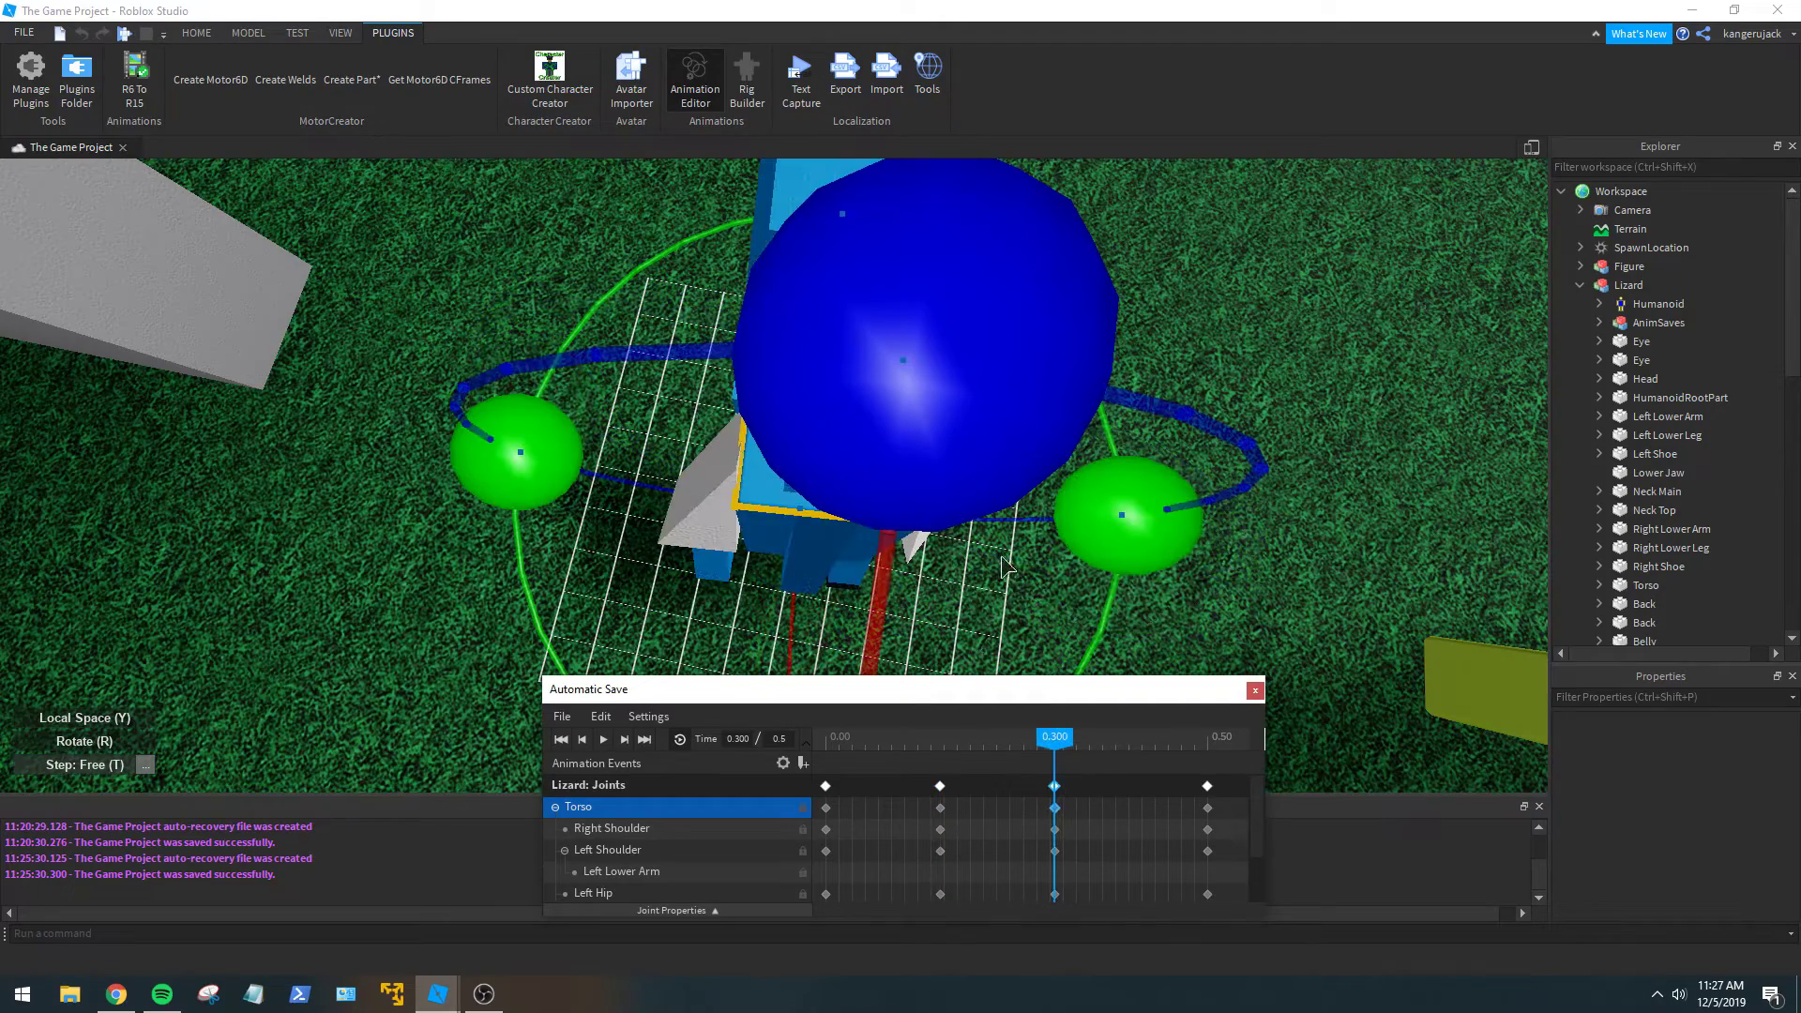
scroll(1001, 563, "down", 5)
left_click_drag(626, 497, 650, 484)
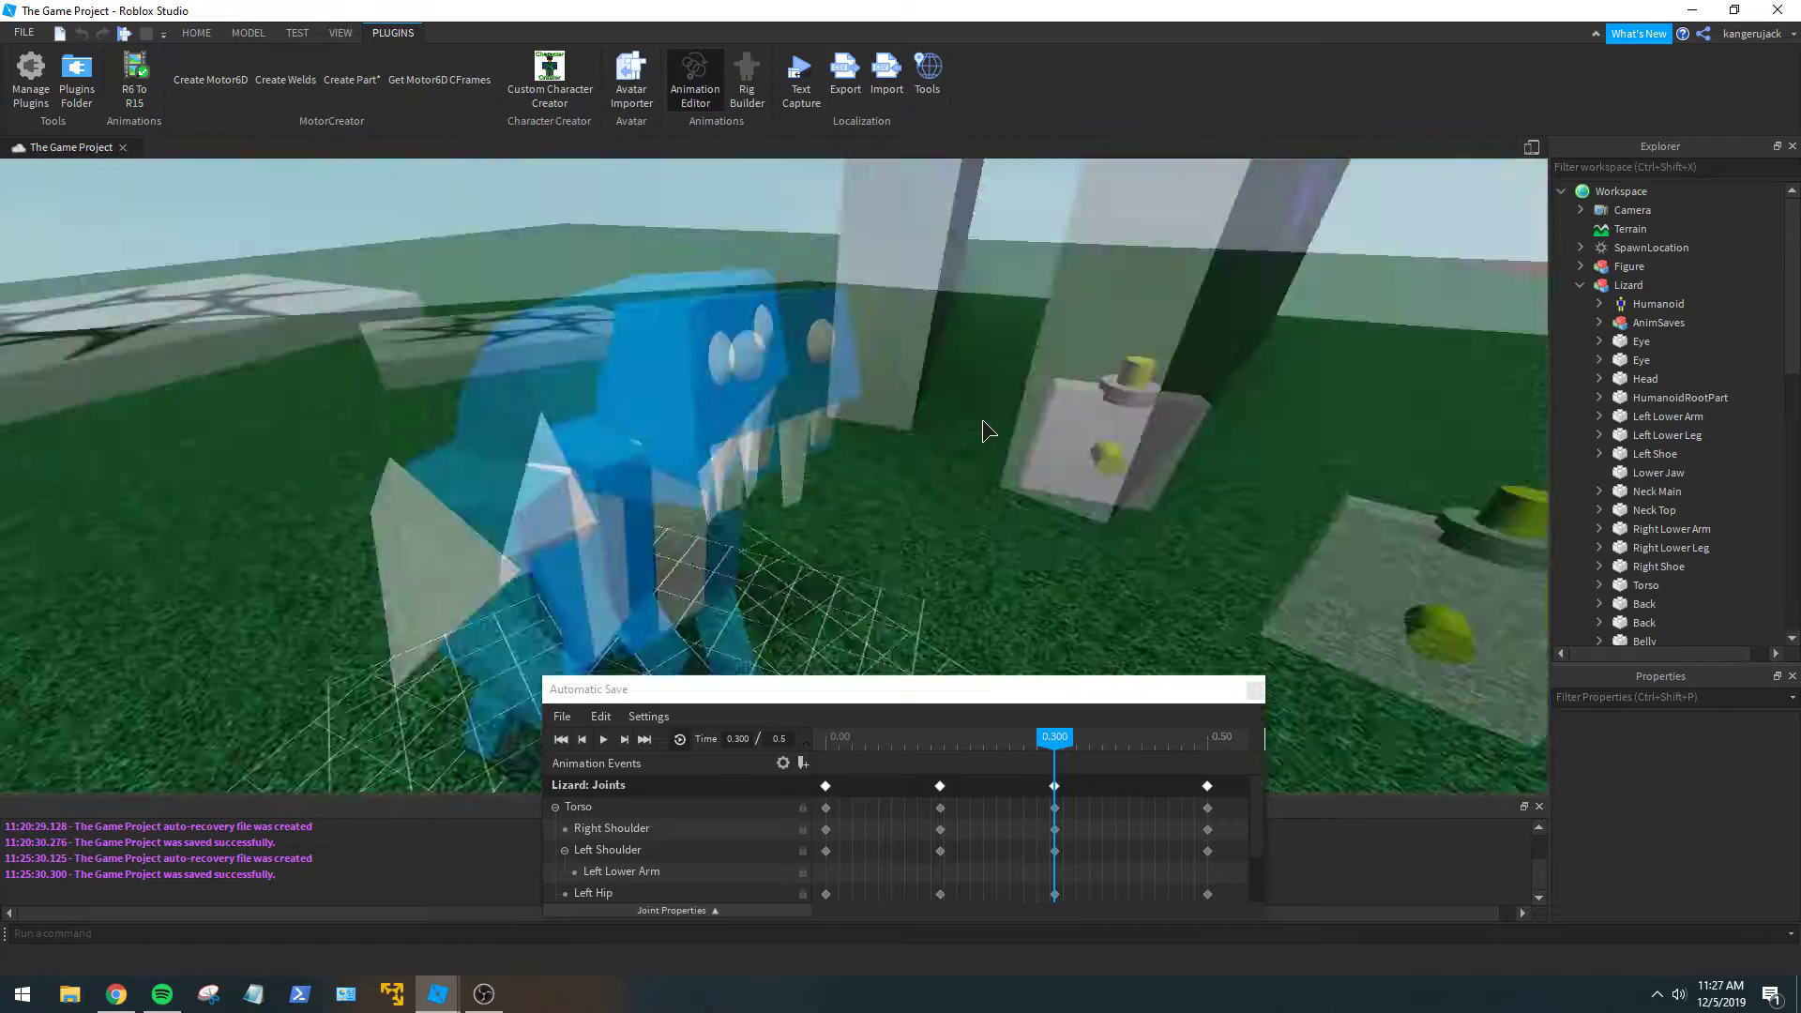
right_click_drag(983, 431, 981, 432)
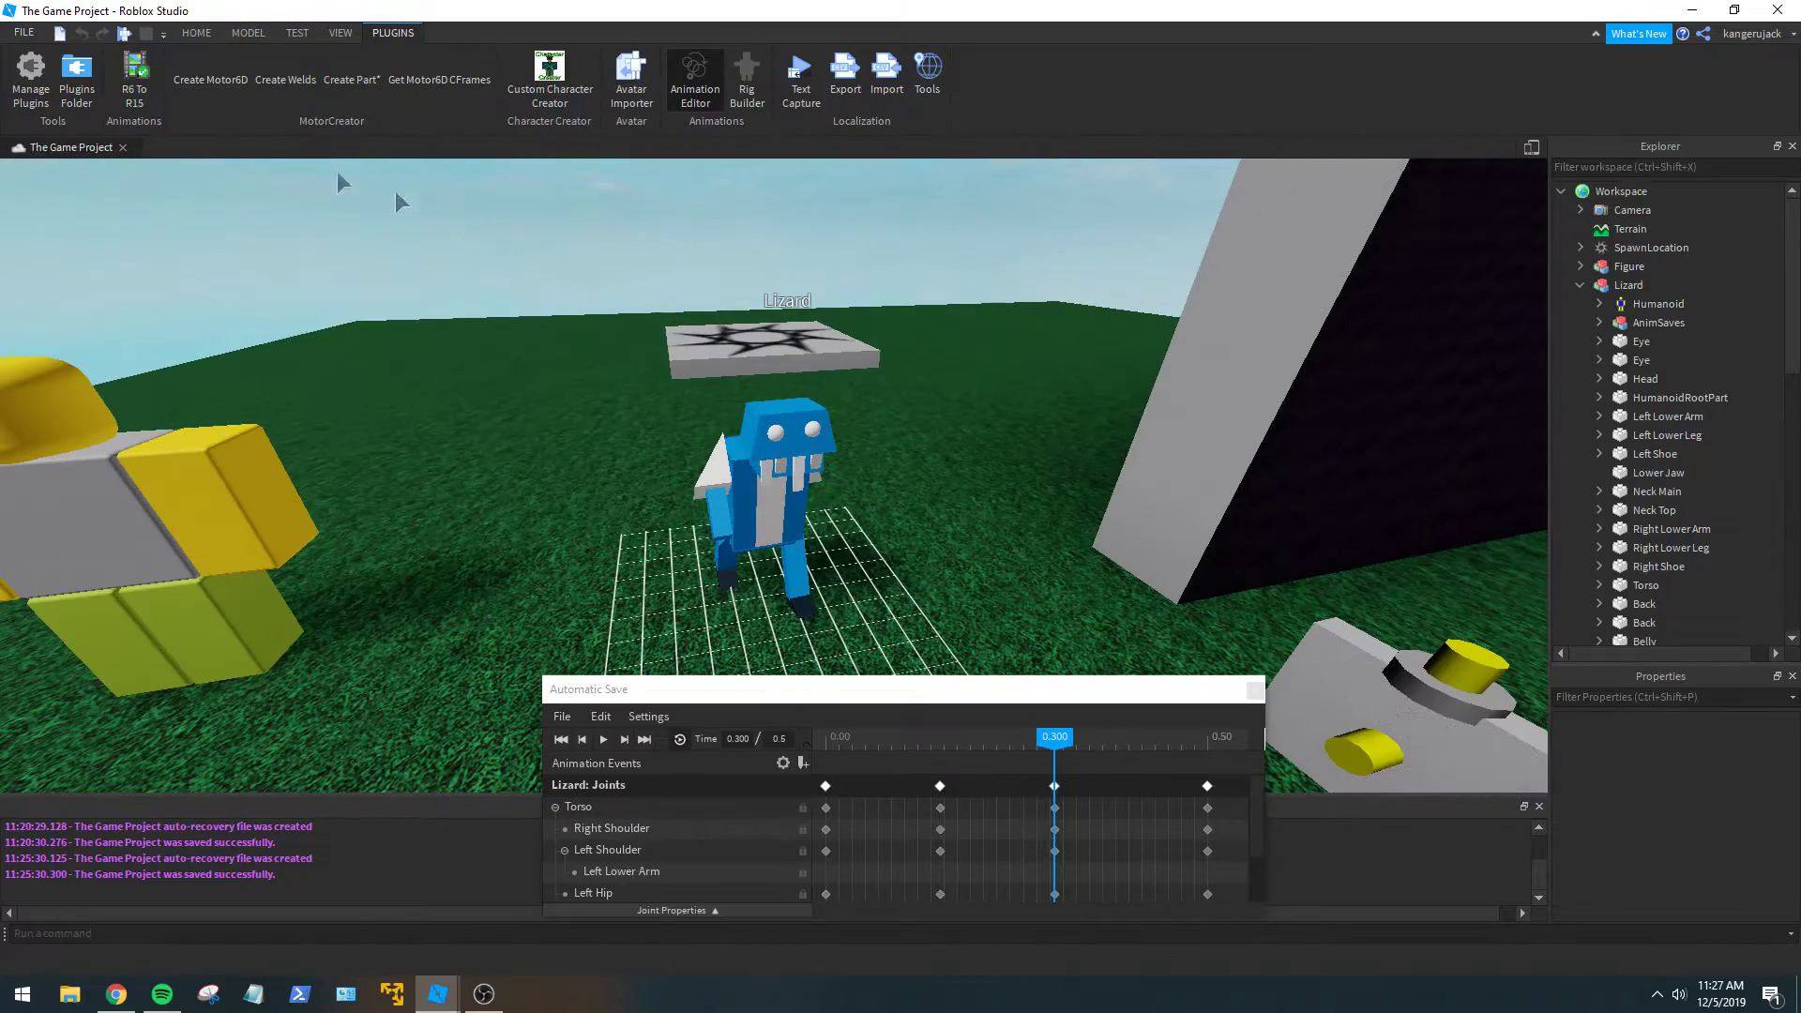
Play the walk and examine the revised torso twist from the front, both up close and at a distance.
left_click(605, 738)
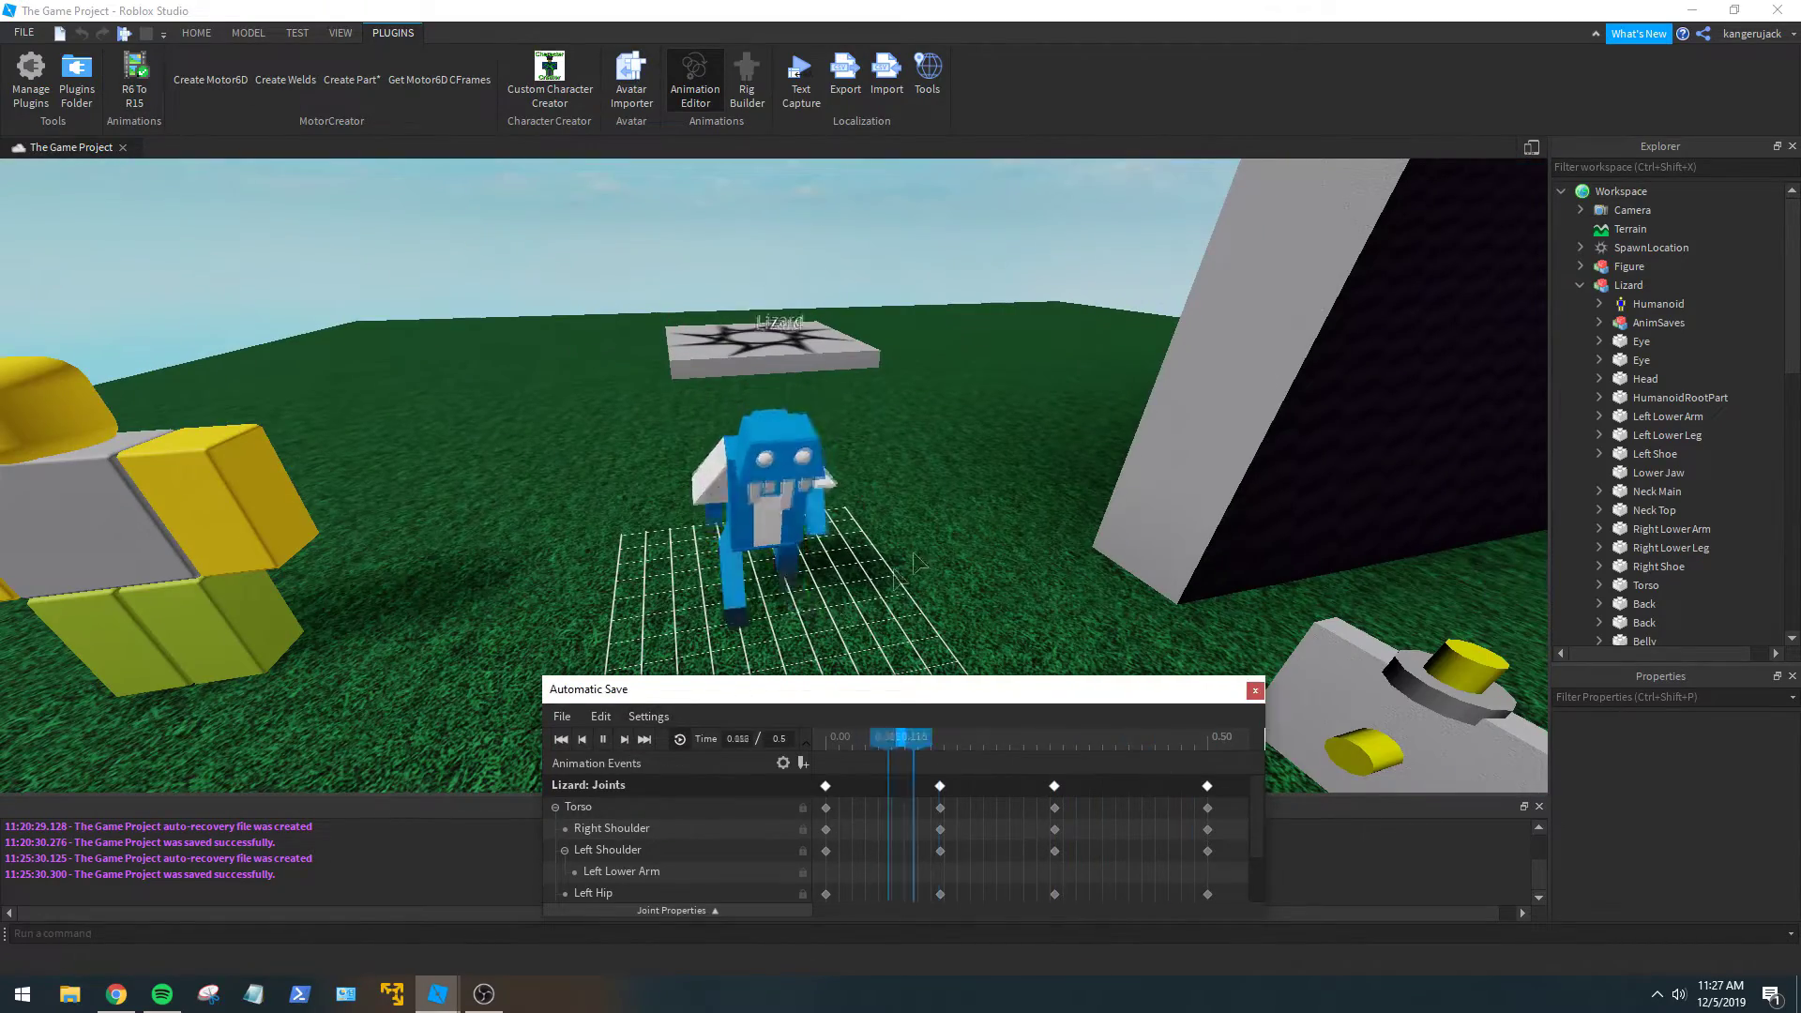
scroll(979, 572, "up", 4)
scroll(980, 572, "down", 4)
right_click_drag(979, 573, 979, 571)
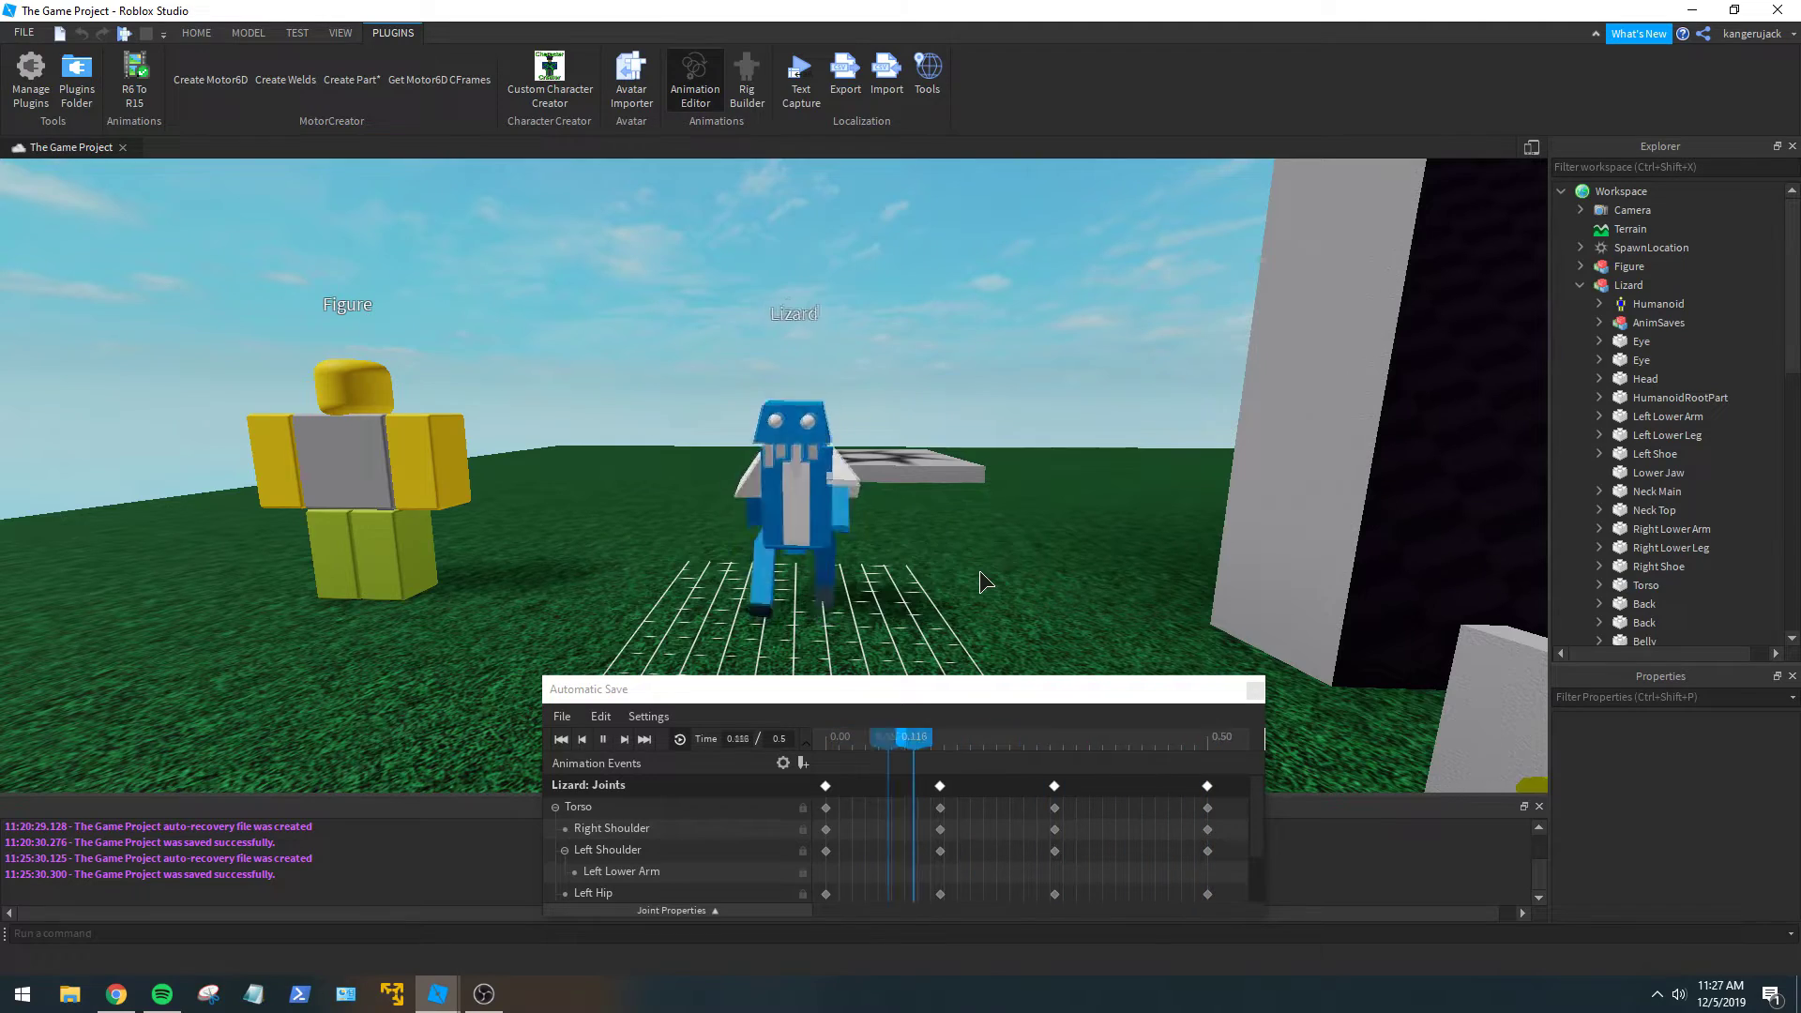
scroll(979, 571, "up", 4)
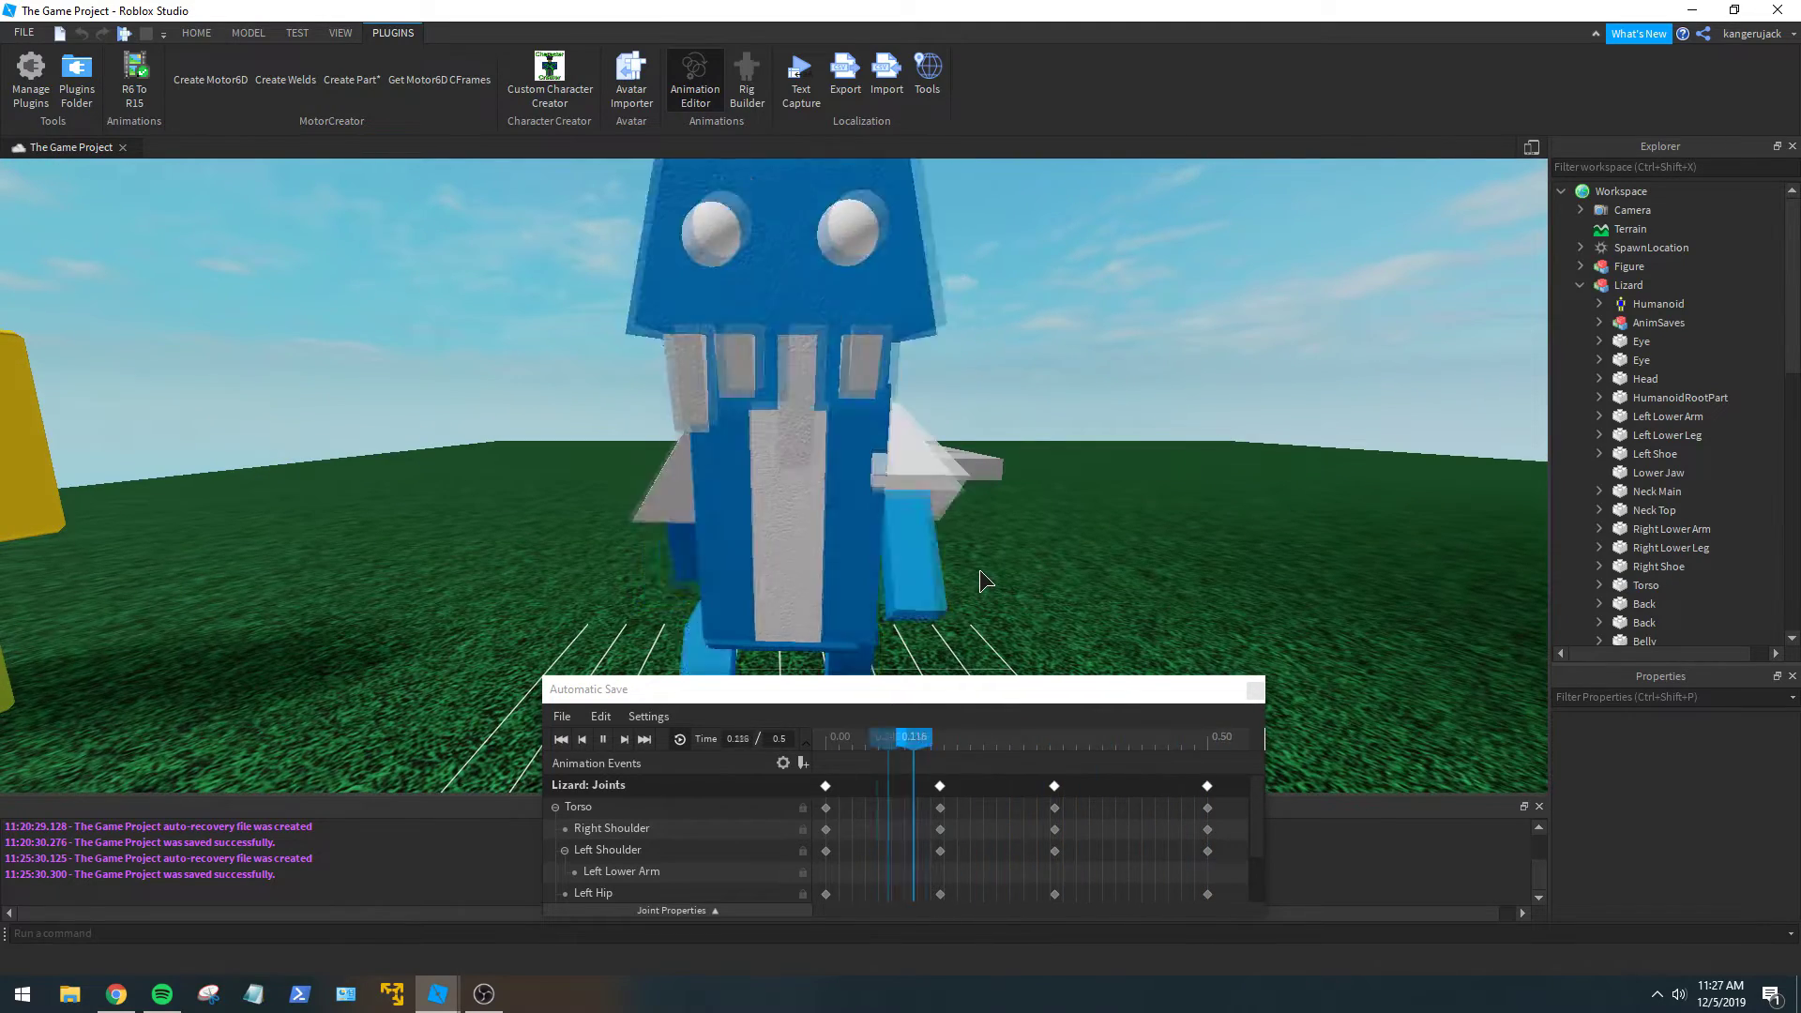
scroll(979, 570, "down", 5)
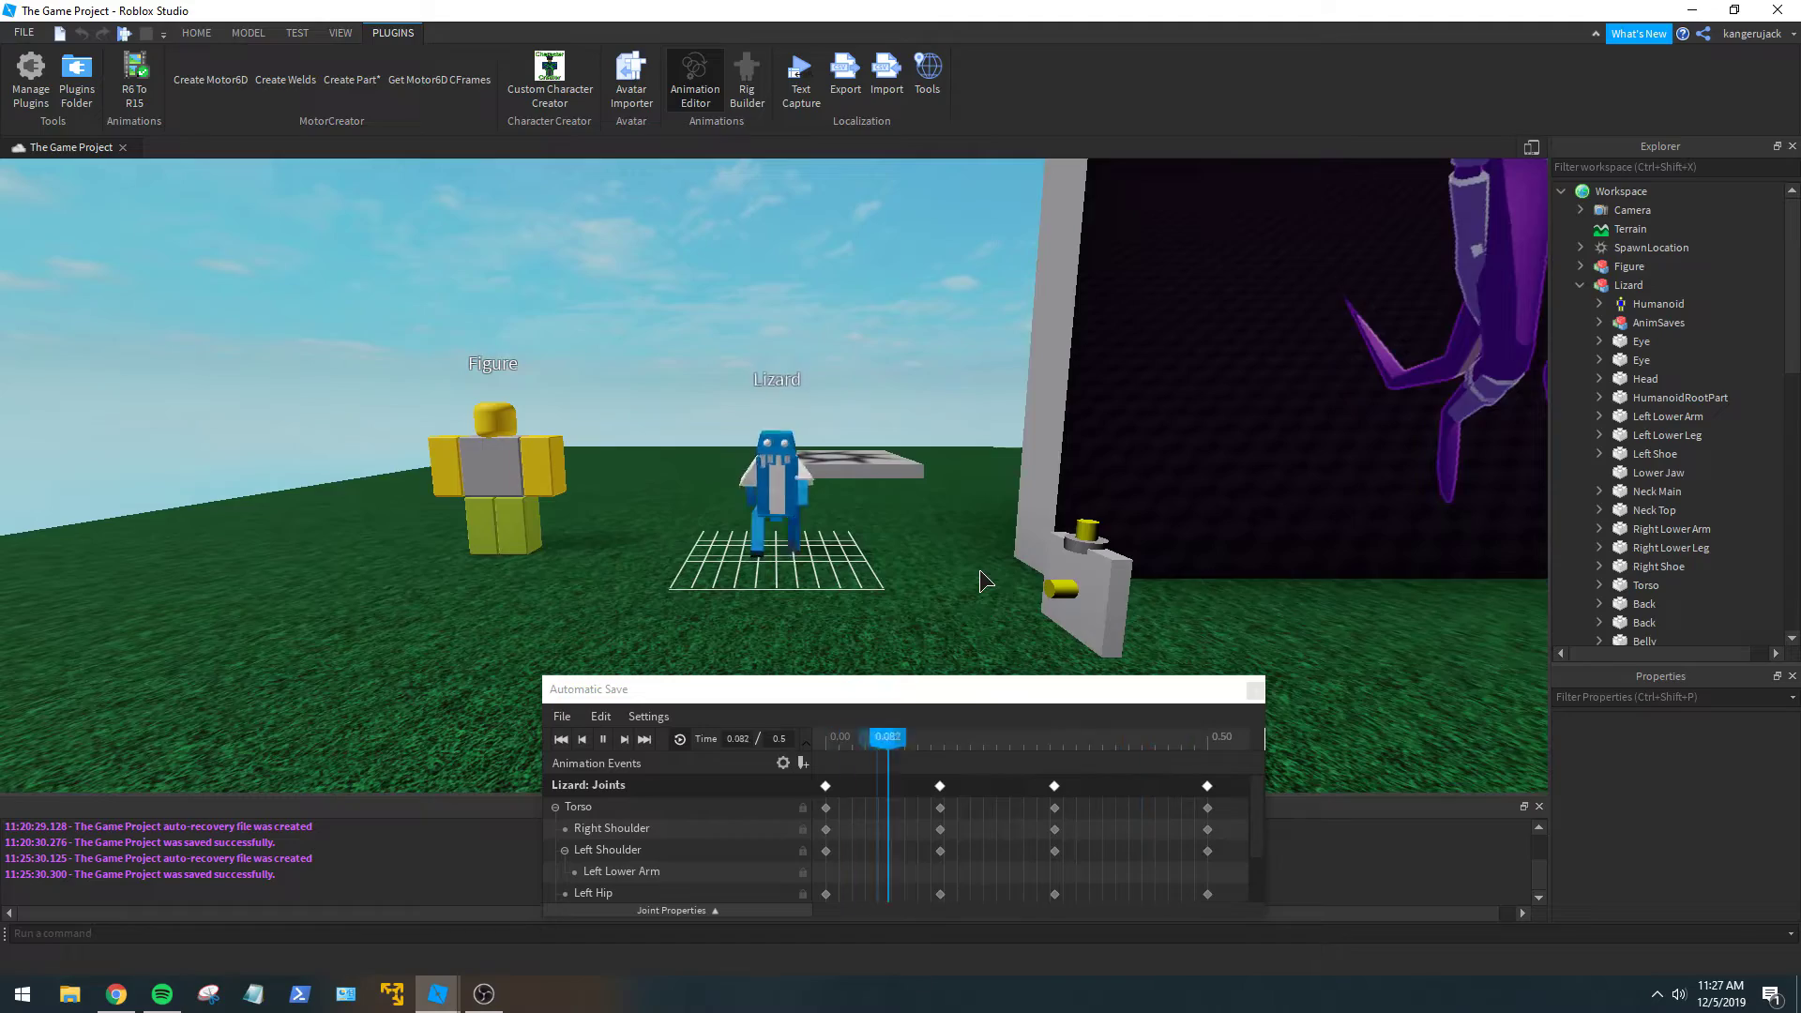
scroll(979, 570, "up", 4)
right_click_drag(979, 571, 979, 572)
scroll(980, 570, "up", 3)
scroll(979, 570, "down", 4)
scroll(979, 570, "up", 2)
scroll(980, 571, "up", 4)
scroll(980, 571, "down", 4)
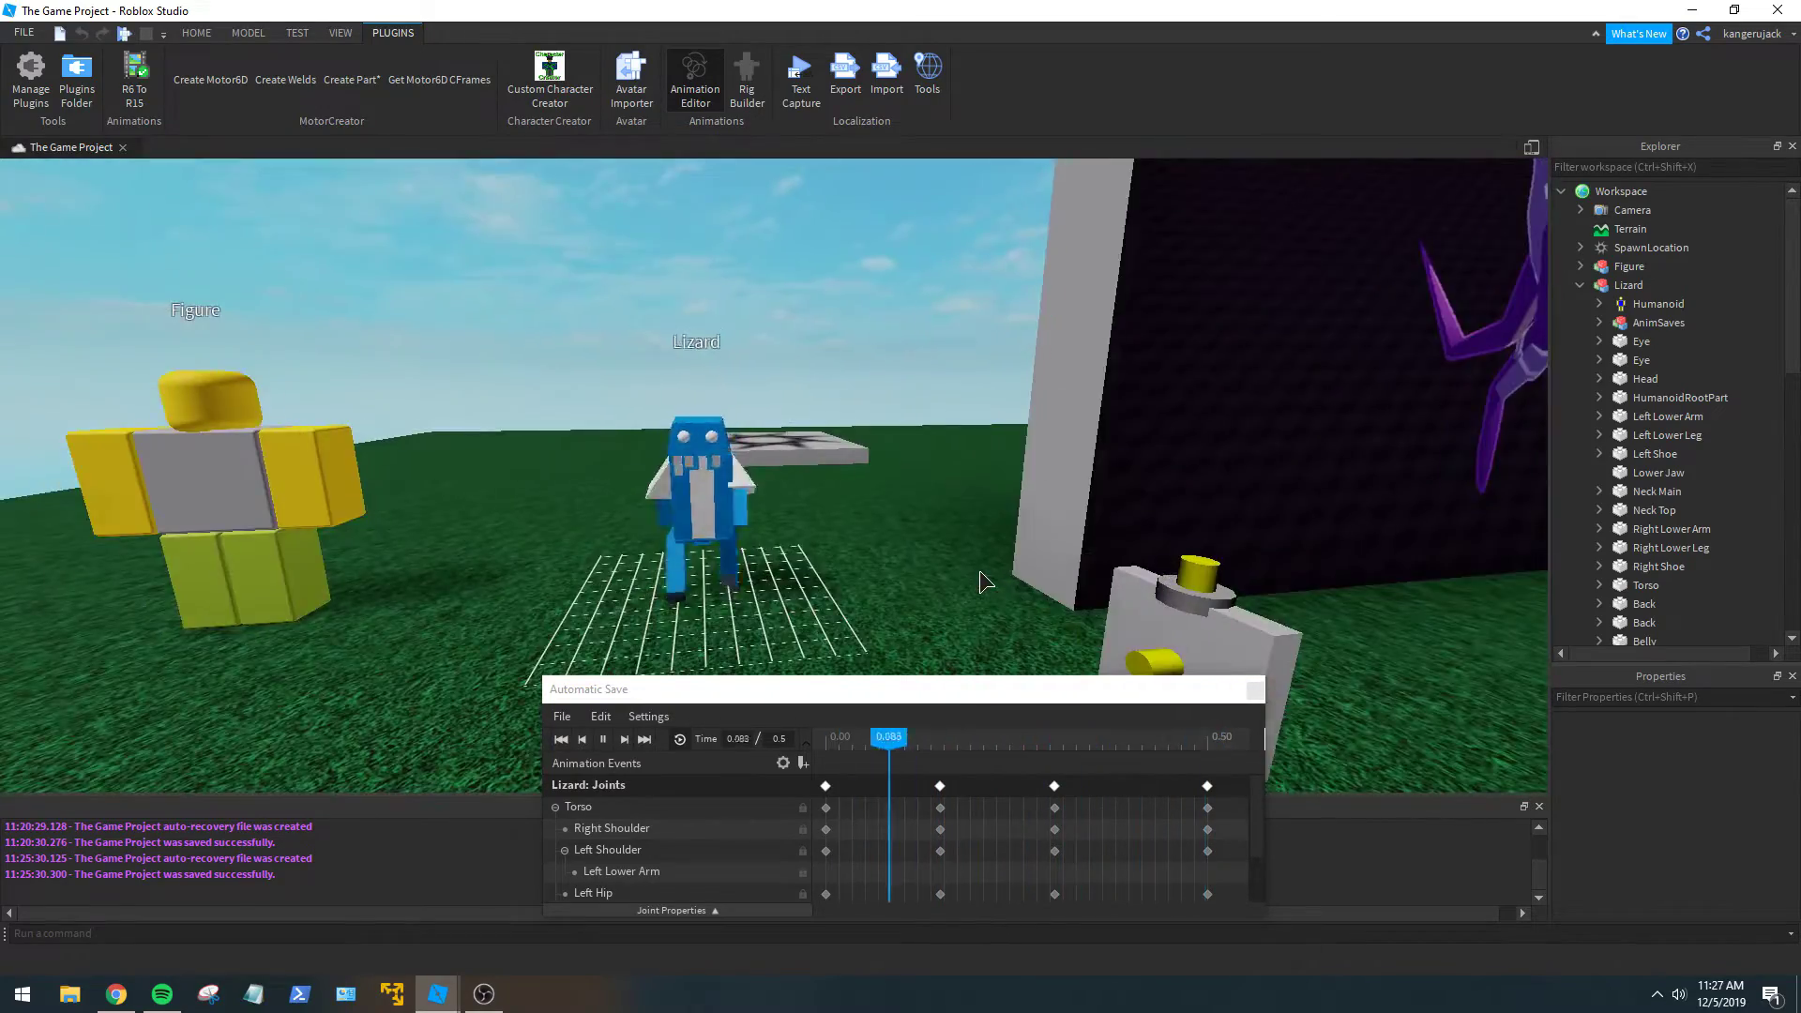
scroll(980, 572, "up", 4)
scroll(979, 572, "down", 4)
scroll(979, 581, "down", 4)
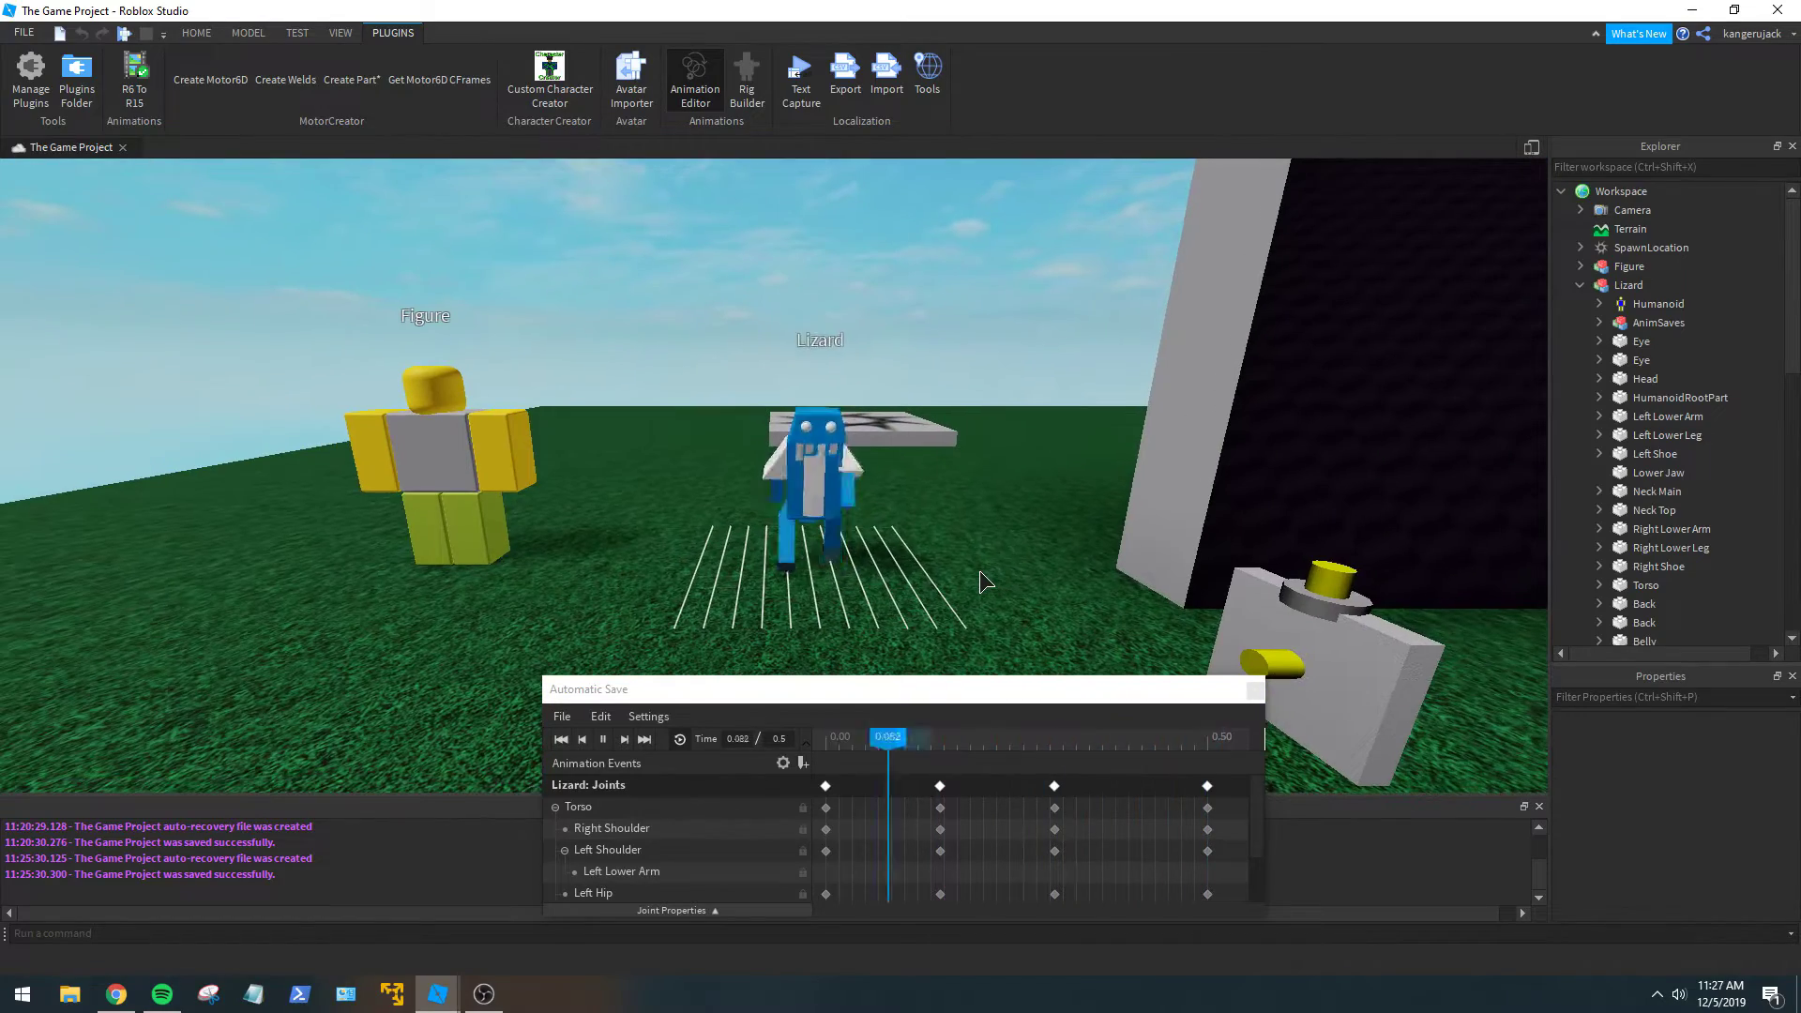
right_click_drag(980, 572, 979, 572)
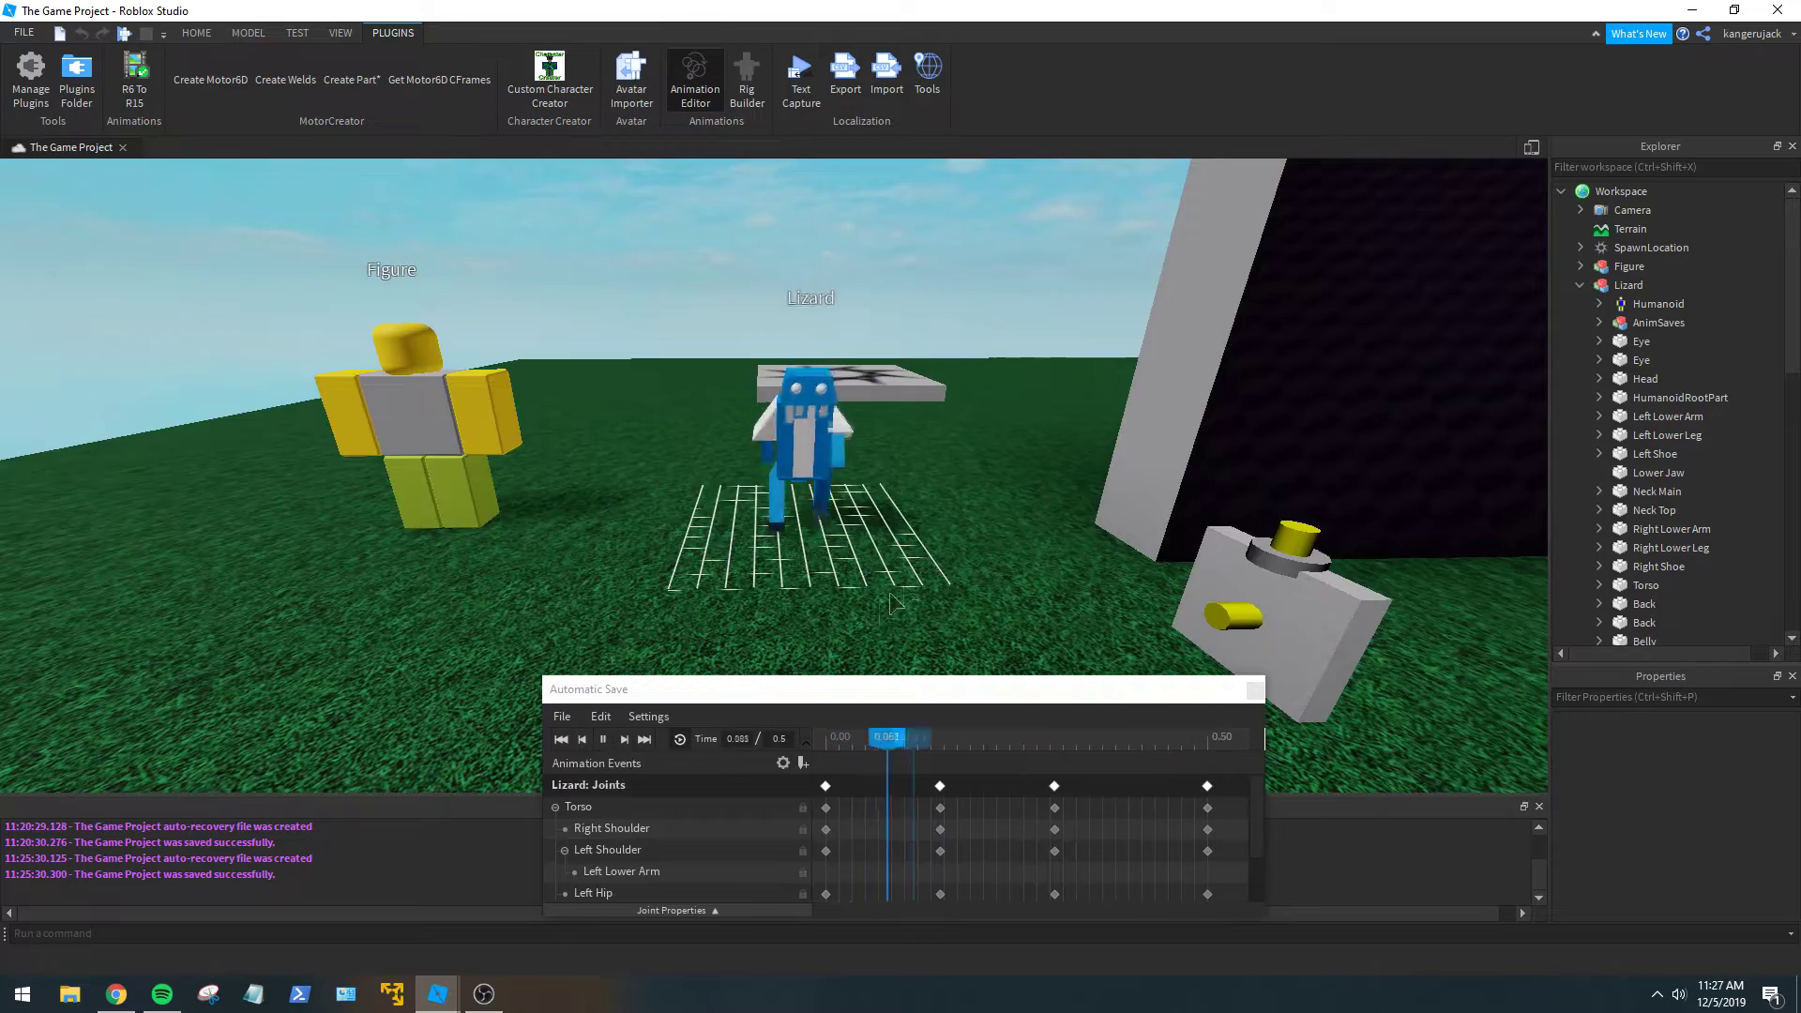
Examine the playing walk from the side and from behind, and pause it.
right_click_drag(893, 603, 917, 583)
scroll(917, 583, "up", 3)
scroll(917, 583, "up", 3)
scroll(917, 583, "down", 2)
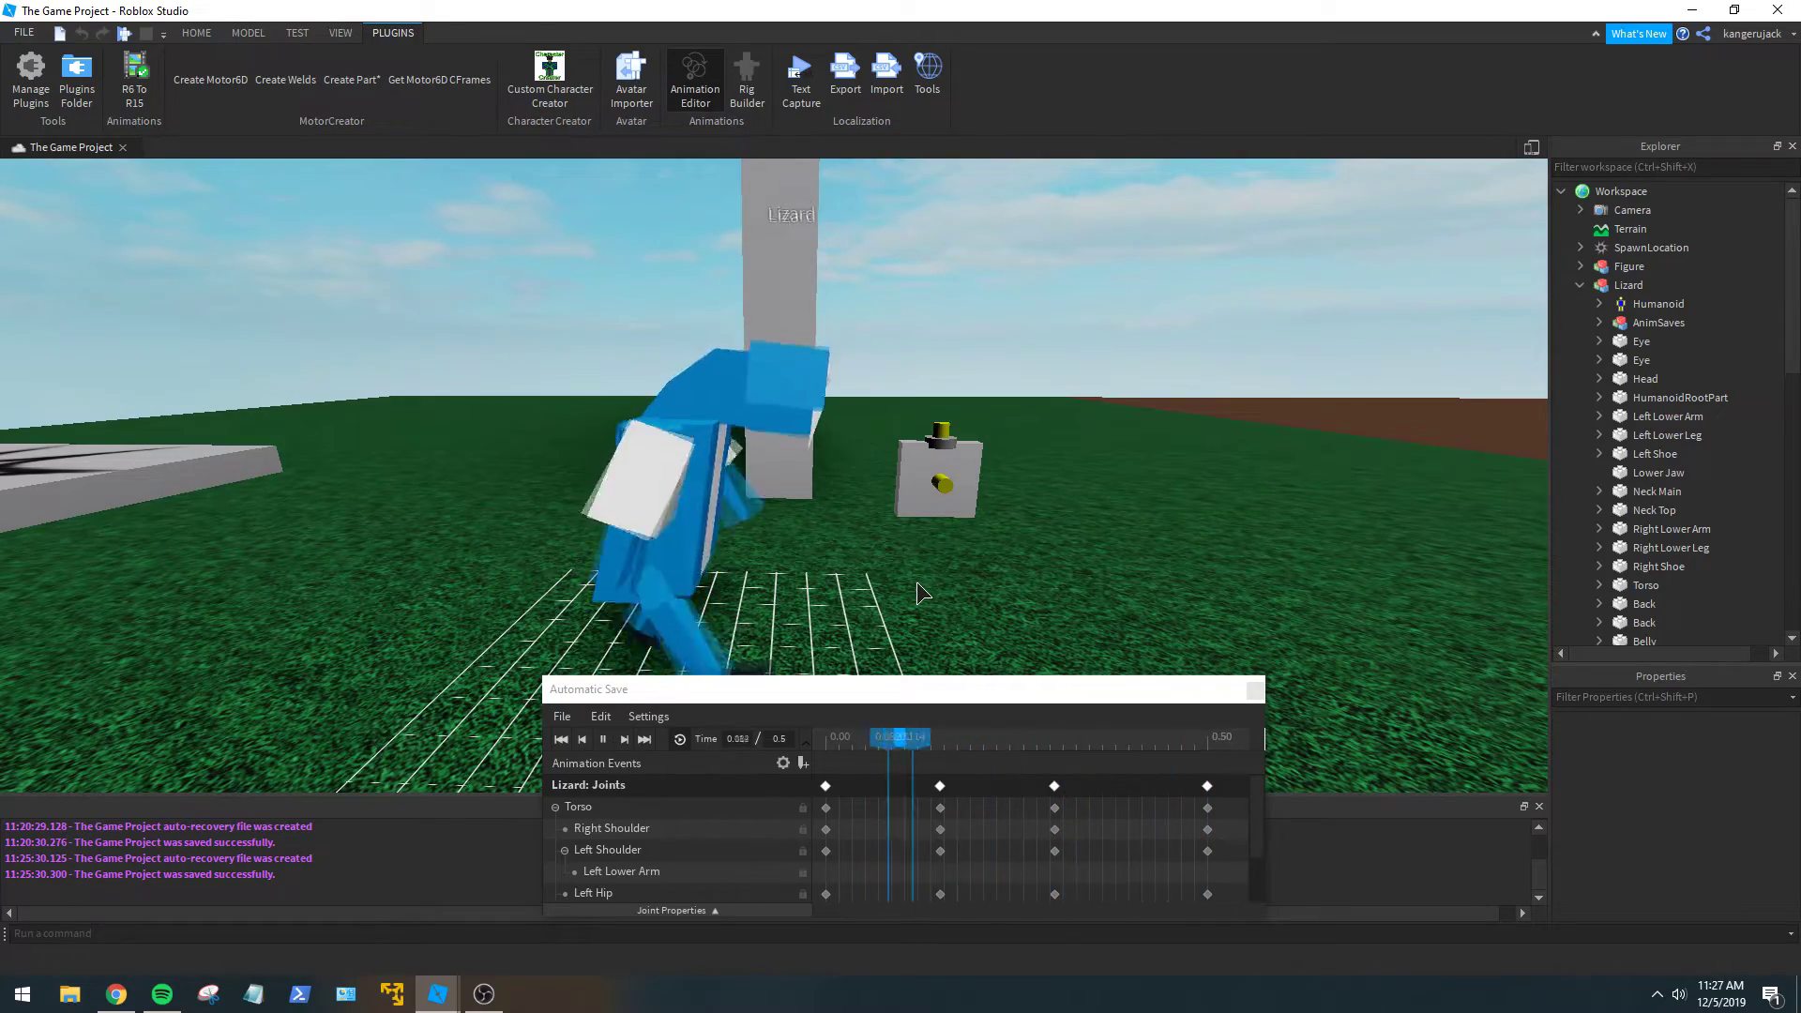
key("d")
right_click_drag(917, 584, 916, 582)
key("w")
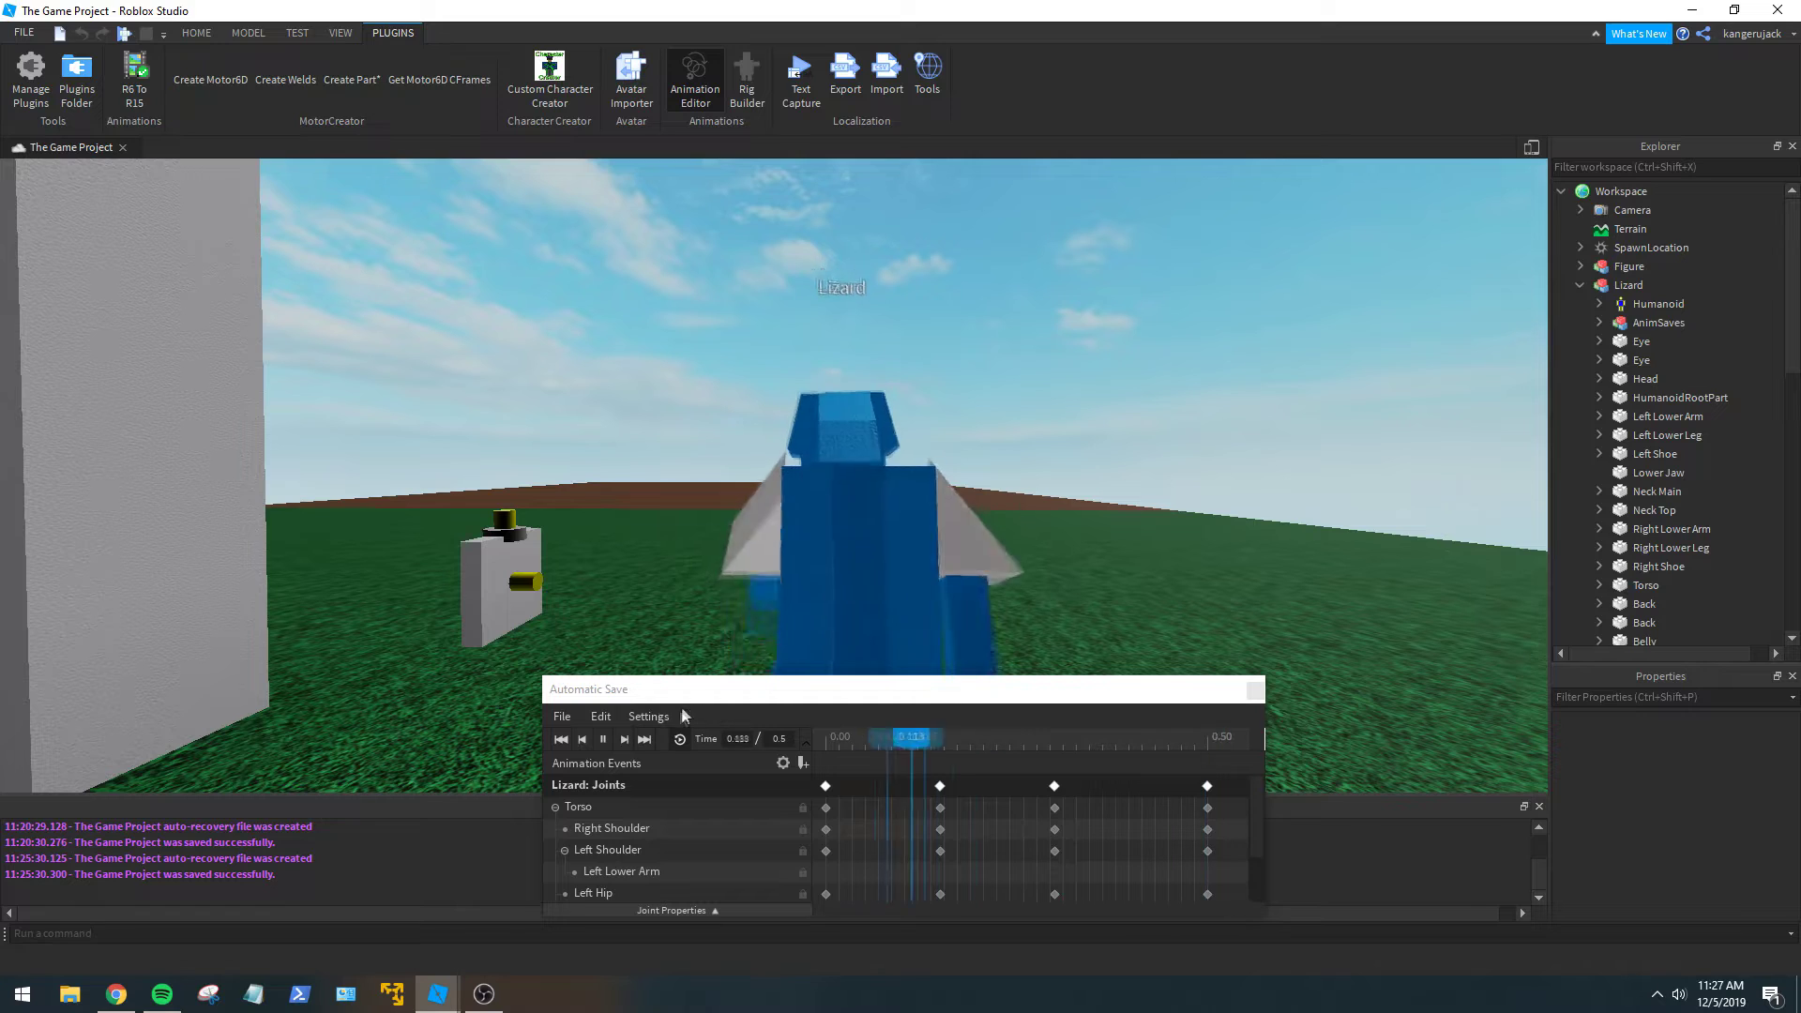
left_click(605, 739)
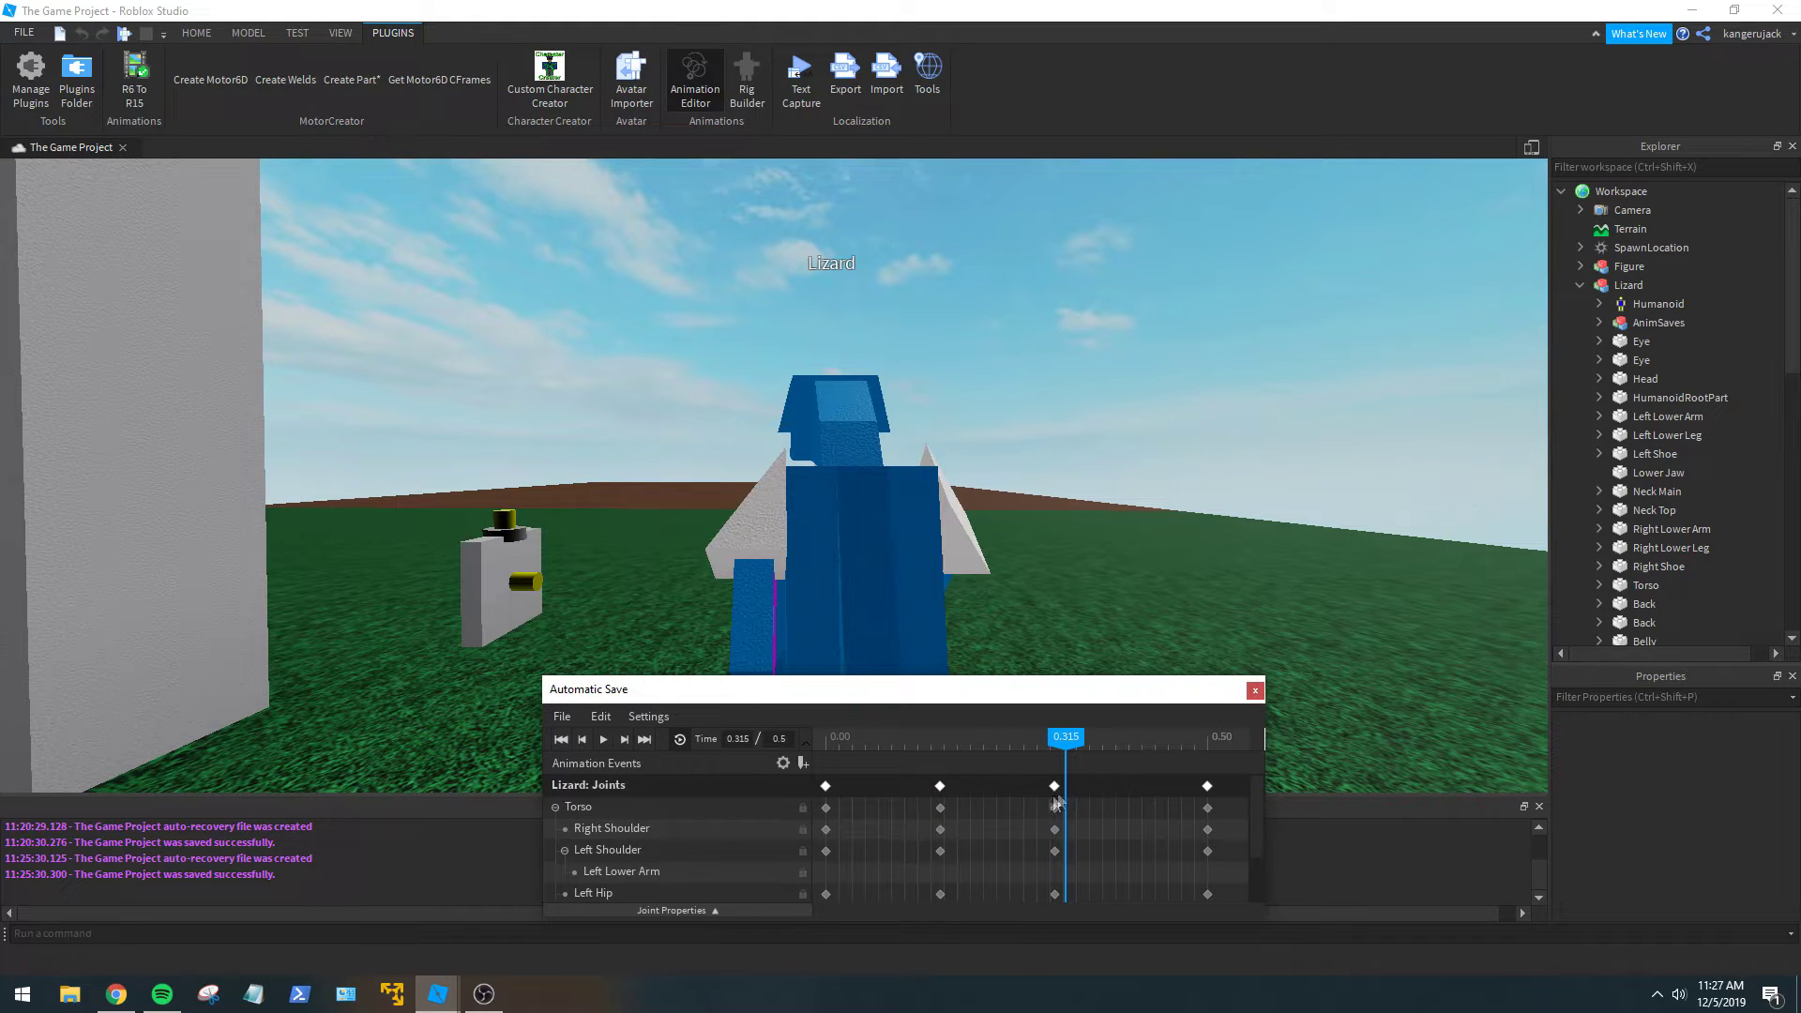
Select the head keyframe at 0.300, tilt the head very slightly downward from a side view and deselect it.
scroll(1060, 802, "down", 1)
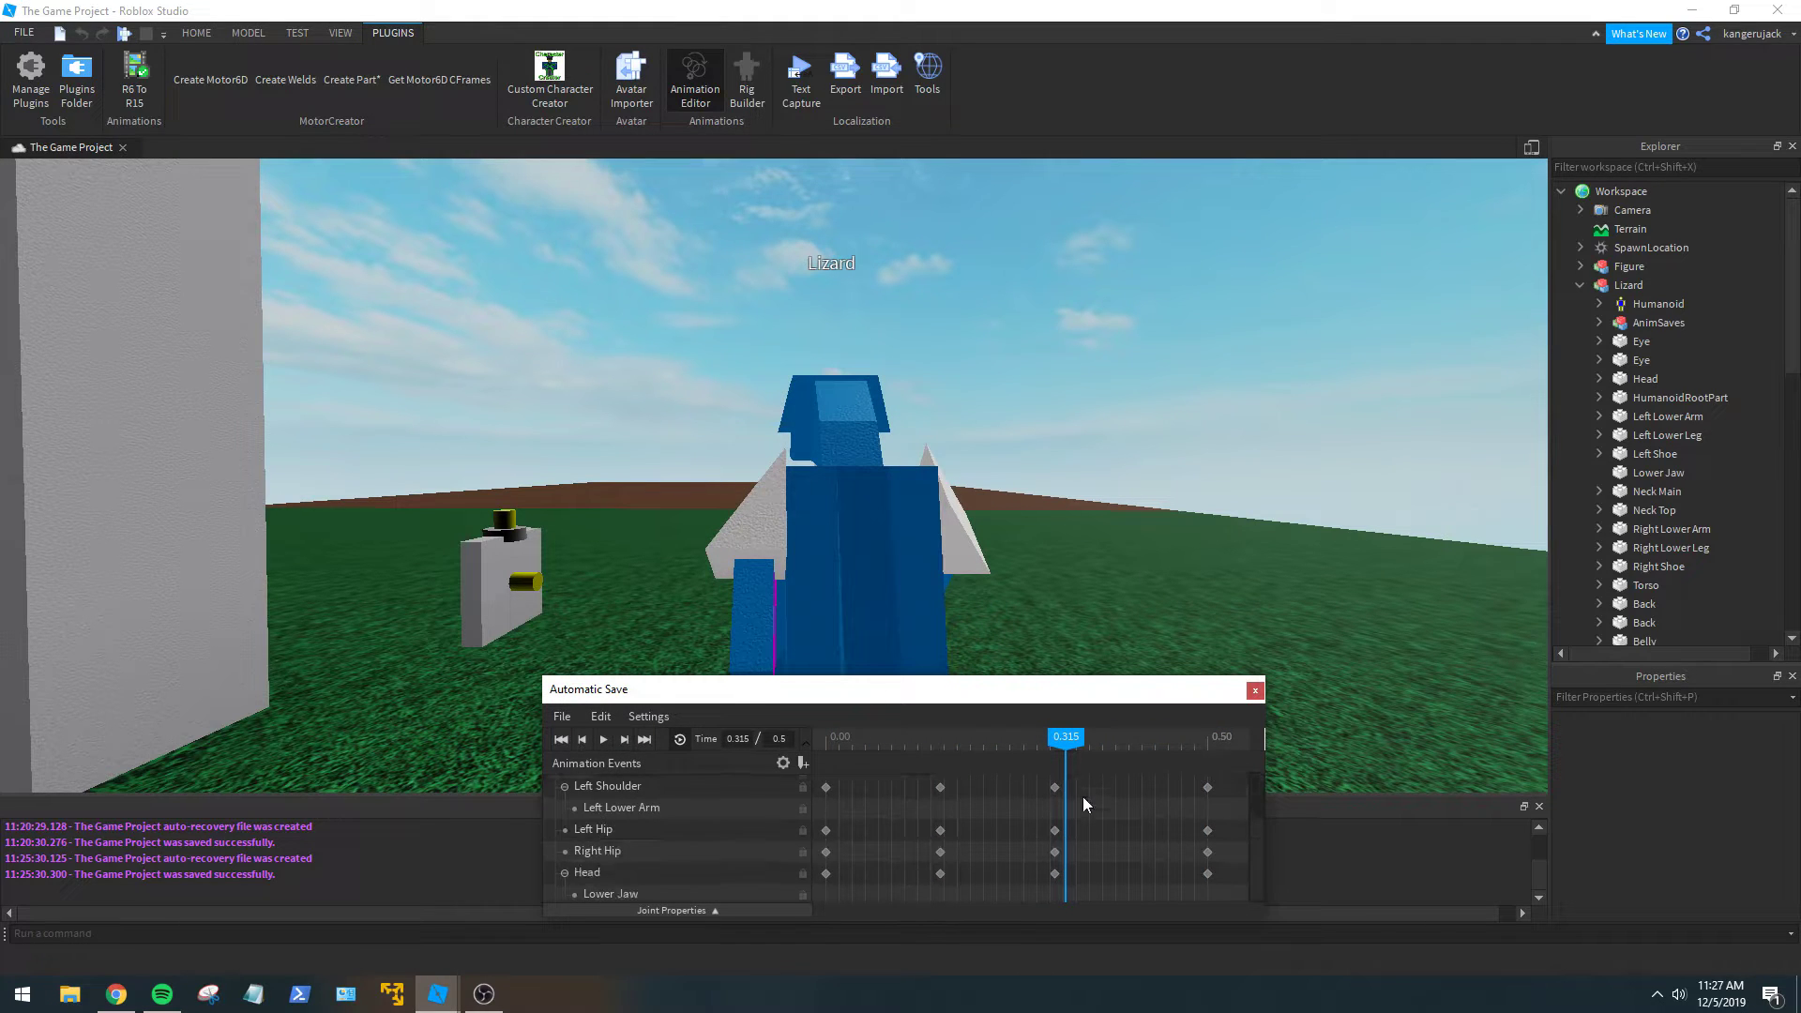
left_click(1054, 869)
right_click_drag(1149, 555, 1154, 556)
right_click_drag(764, 402, 764, 403)
left_click_drag(599, 456, 601, 462)
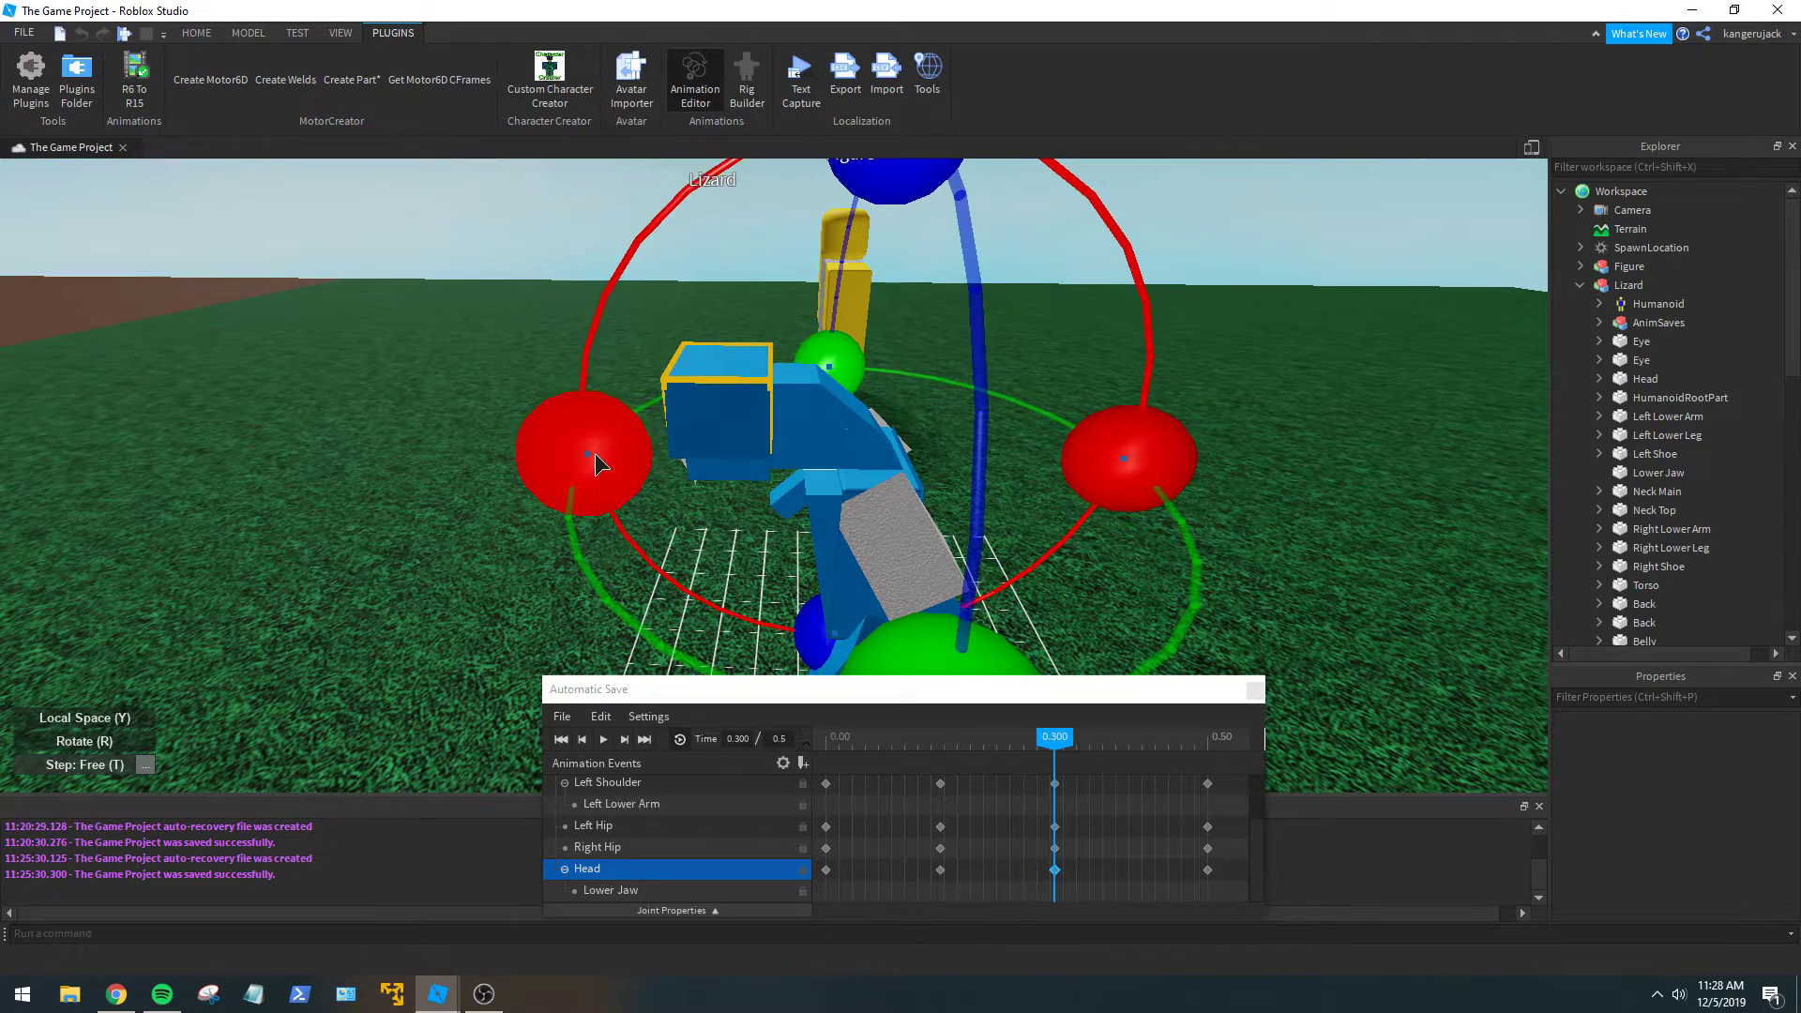
left_click(1073, 551)
Play the walk with the adjusted head tilt, examine it from several angles and distances, and pause it.
right_click_drag(1073, 560, 1073, 560)
left_click(605, 741)
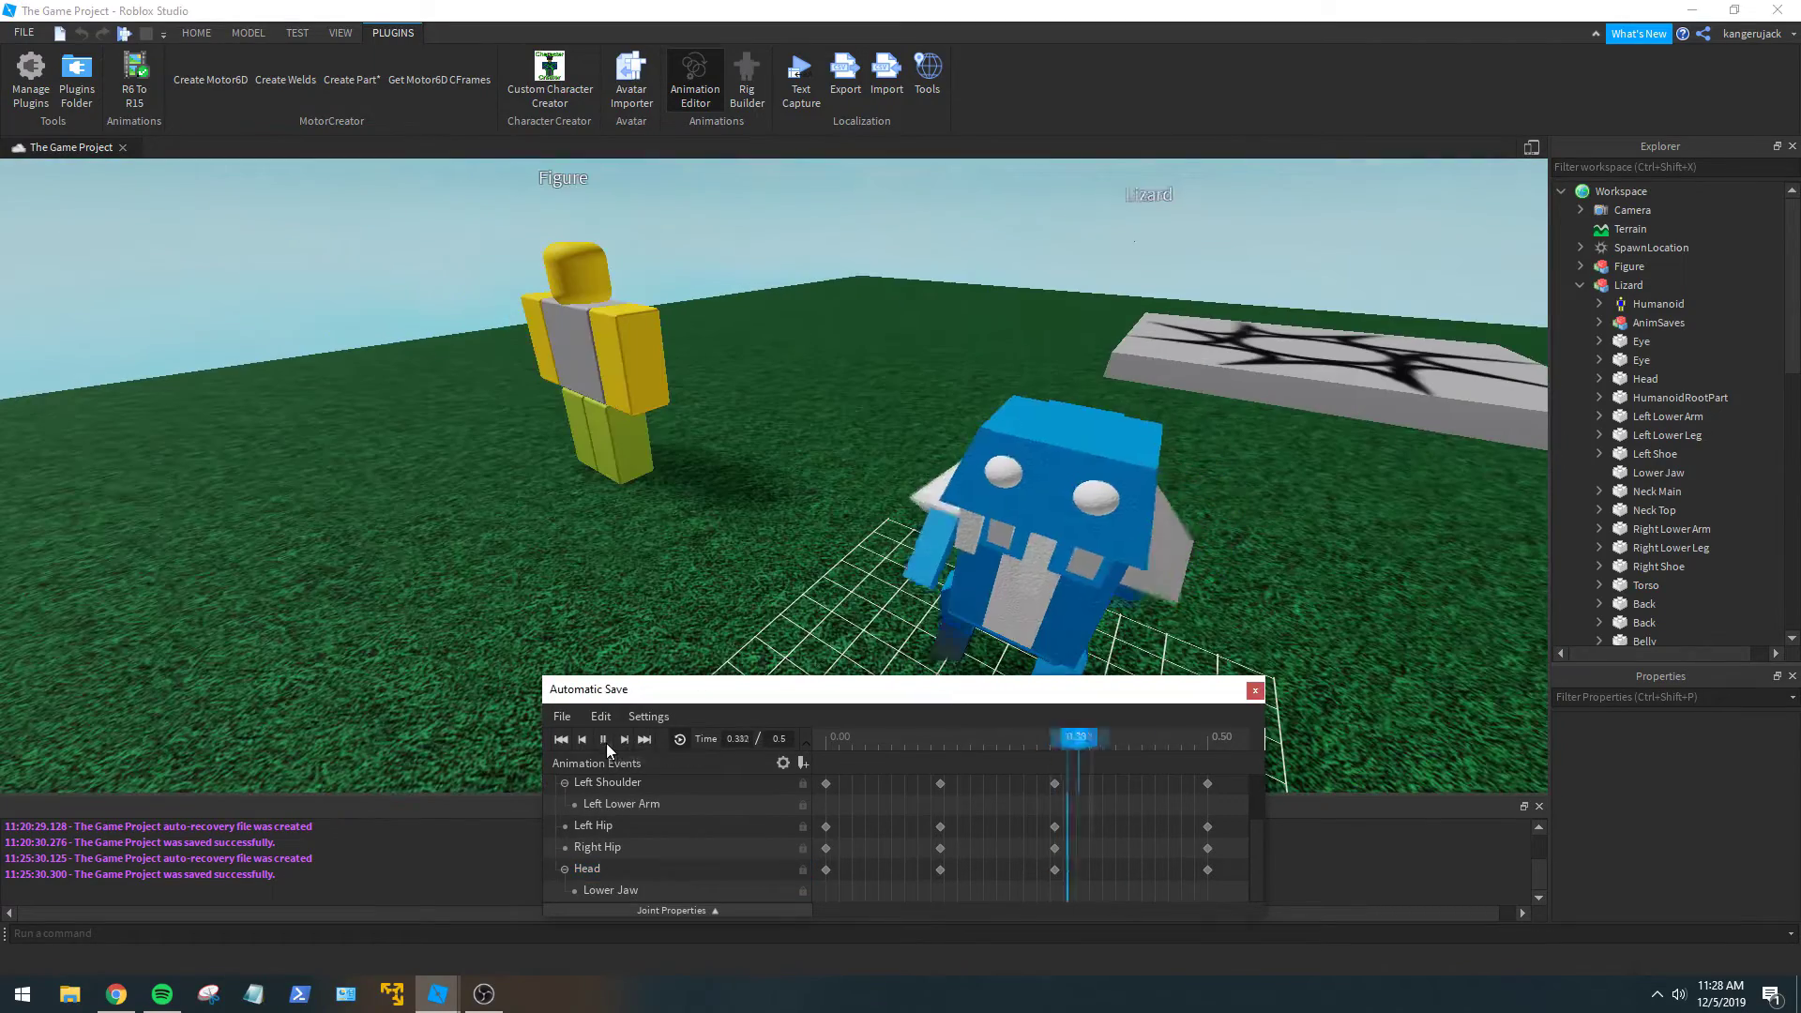
right_click_drag(1214, 493, 1198, 528)
scroll(1198, 527, "down", 3)
key("s")
right_click_drag(925, 486, 924, 486)
key("w")
scroll(925, 486, "down", 5)
scroll(925, 485, "up", 4)
scroll(925, 486, "down", 4)
left_click(604, 741)
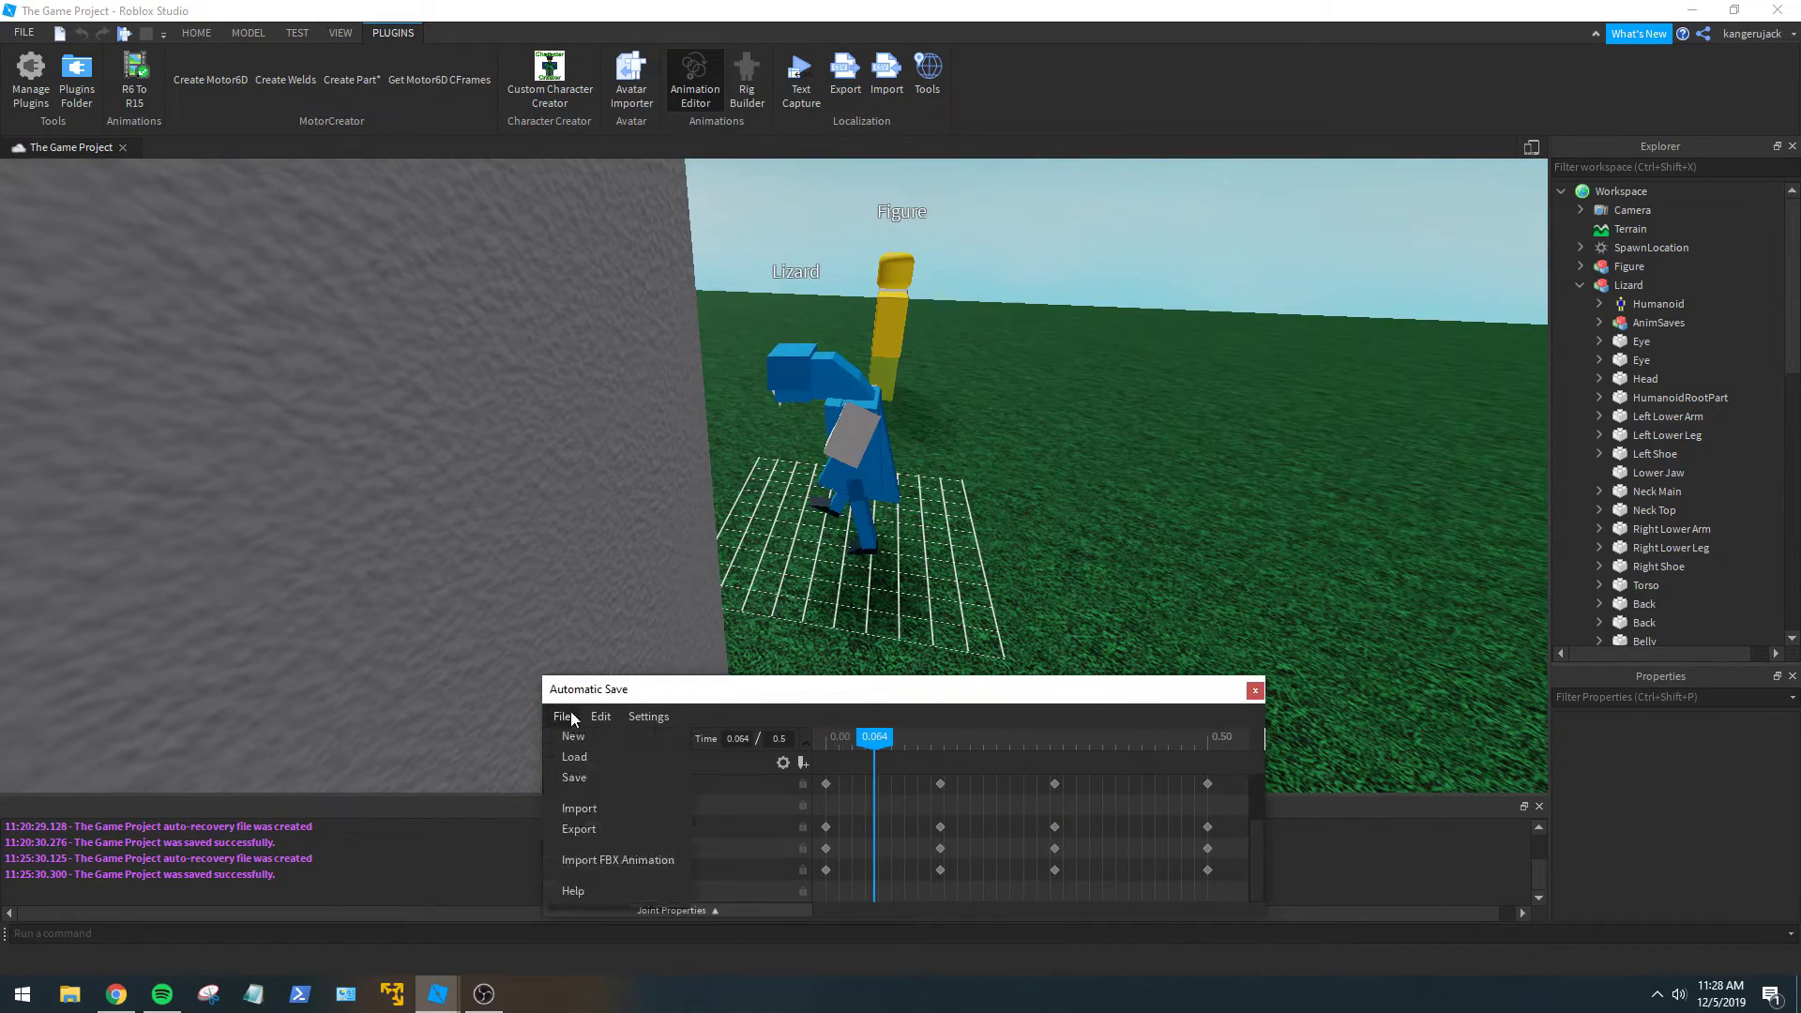
Export the lizard's animation and choose to create a new animation instead of overwriting an existing one.
left_click(649, 716)
left_click(561, 716)
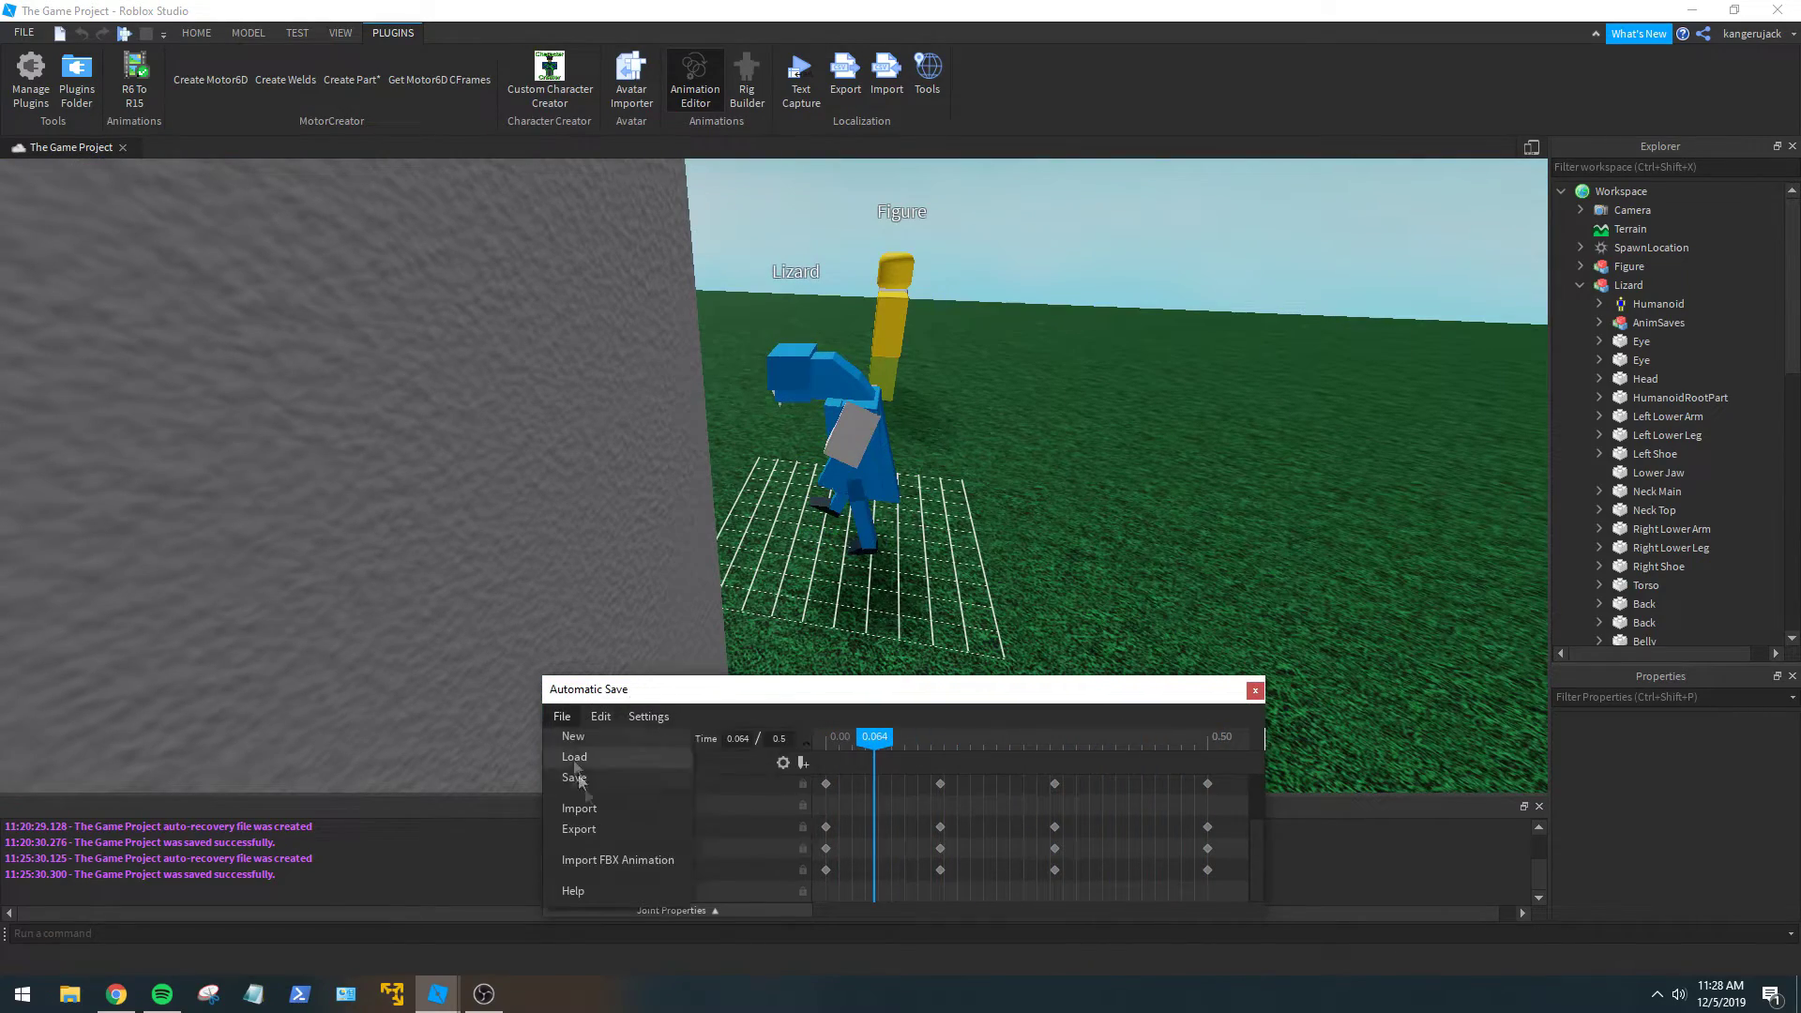
left_click(579, 829)
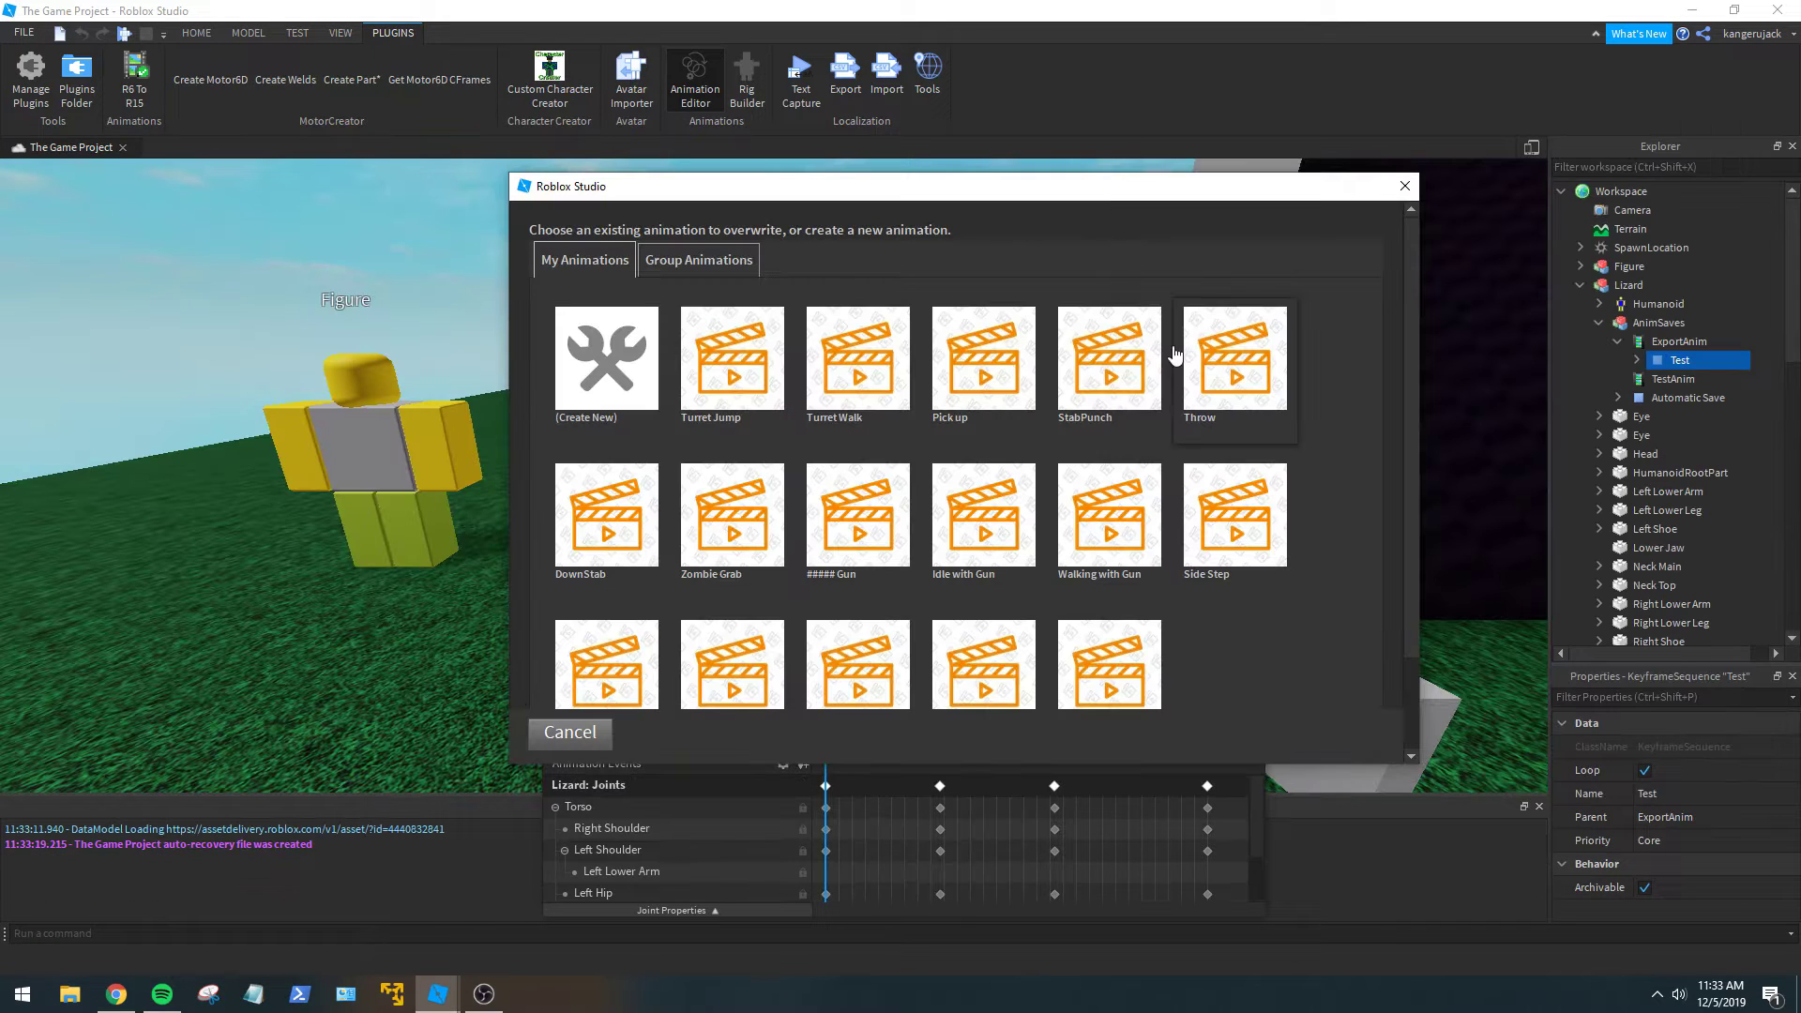
left_click(632, 416)
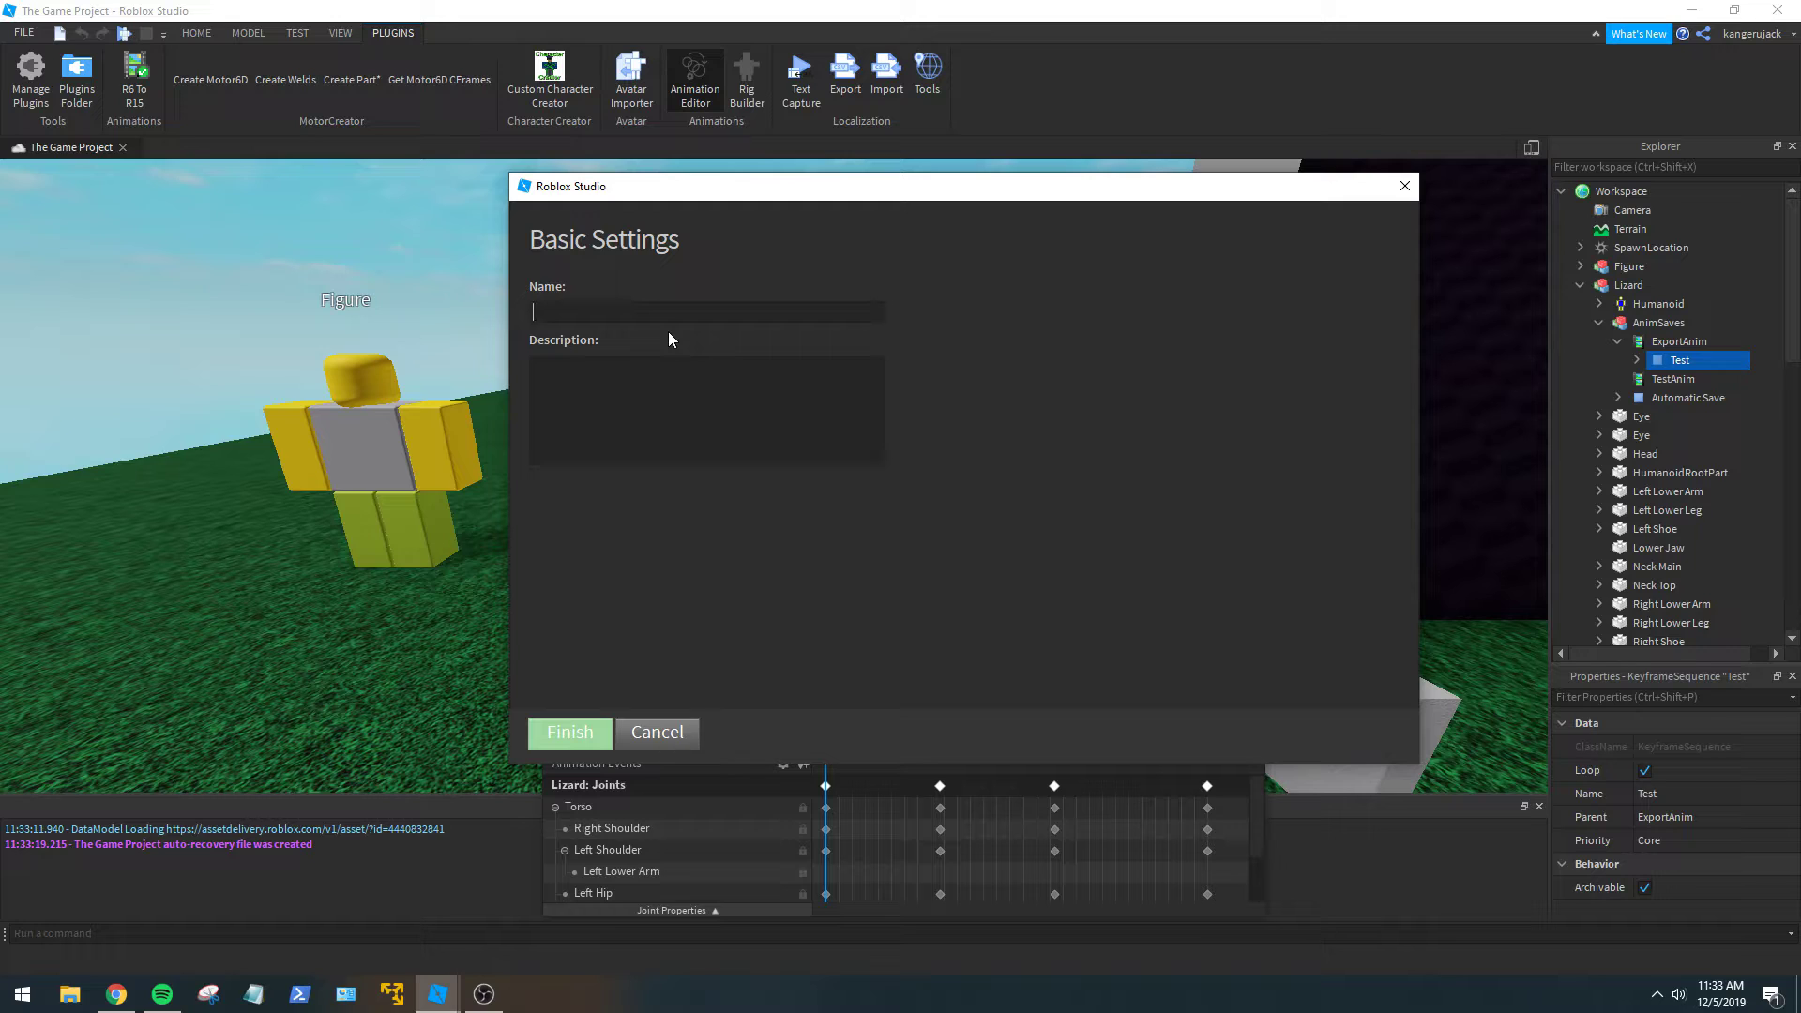
Upload the animation with the name "Lizard Walking" and description "Walking", and close the Animation Editor.
type("Lizard Walking")
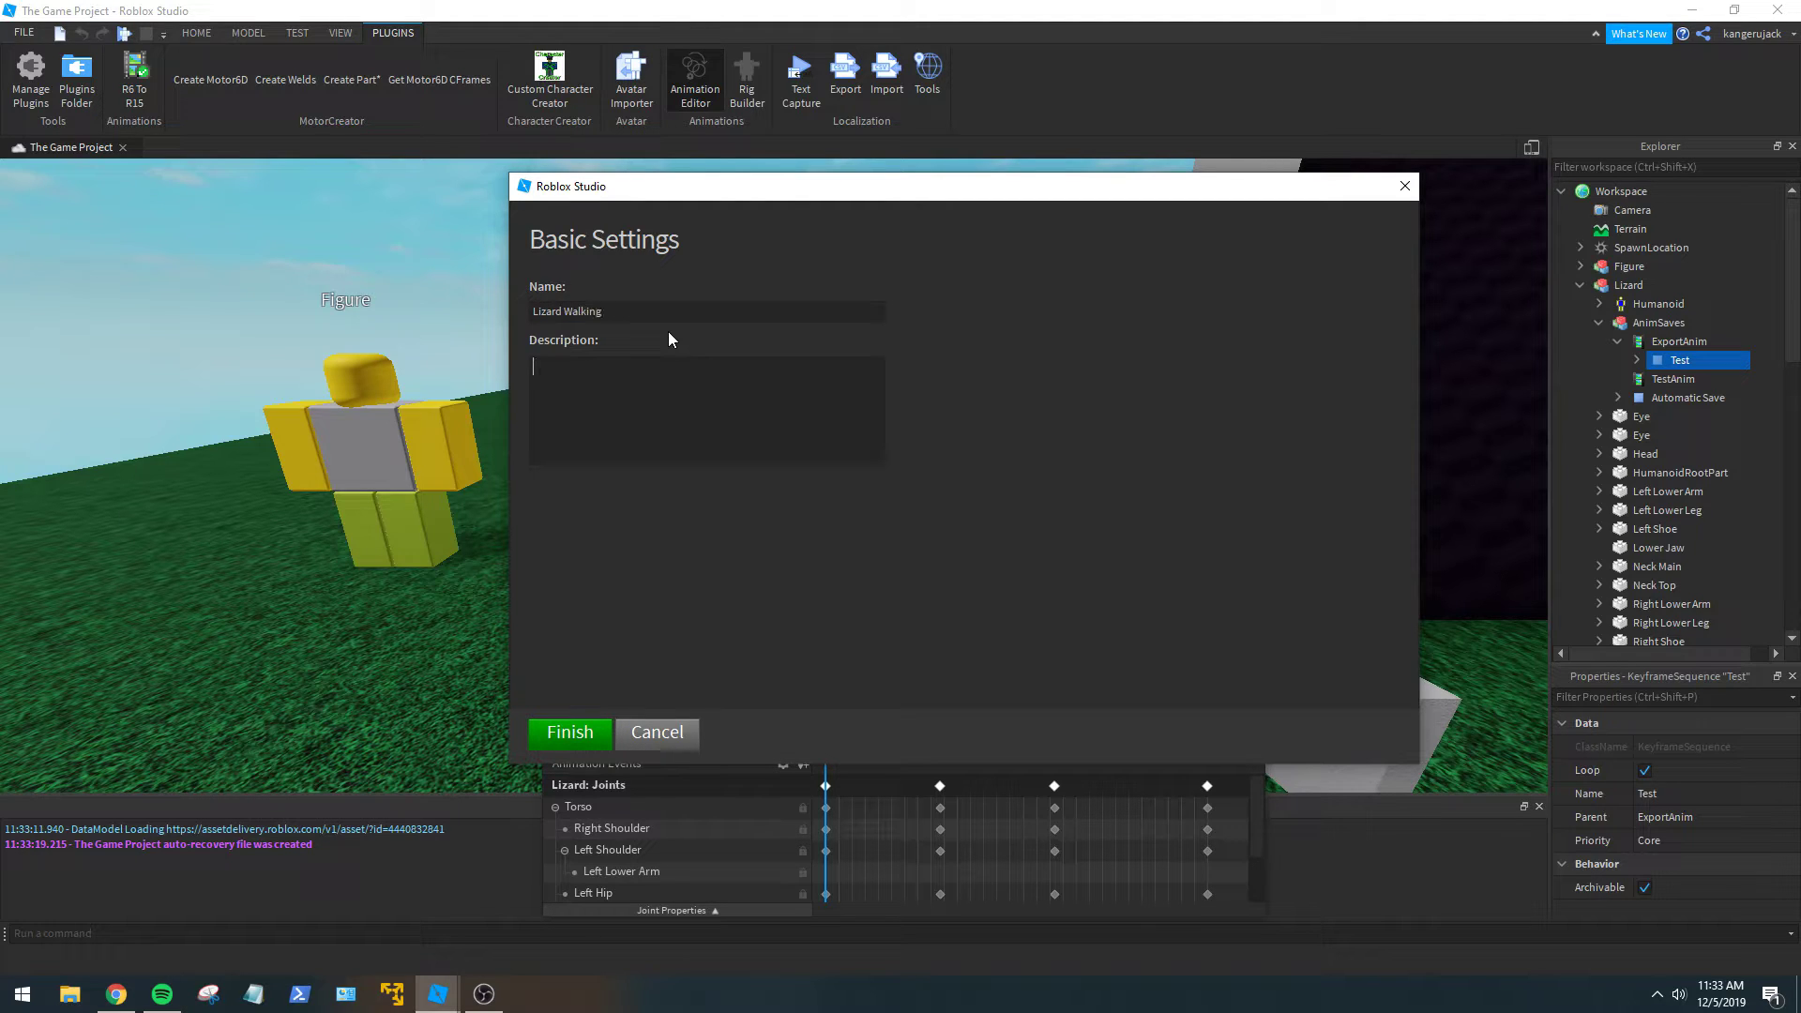
key("Tab")
type("Walking")
left_click(569, 733)
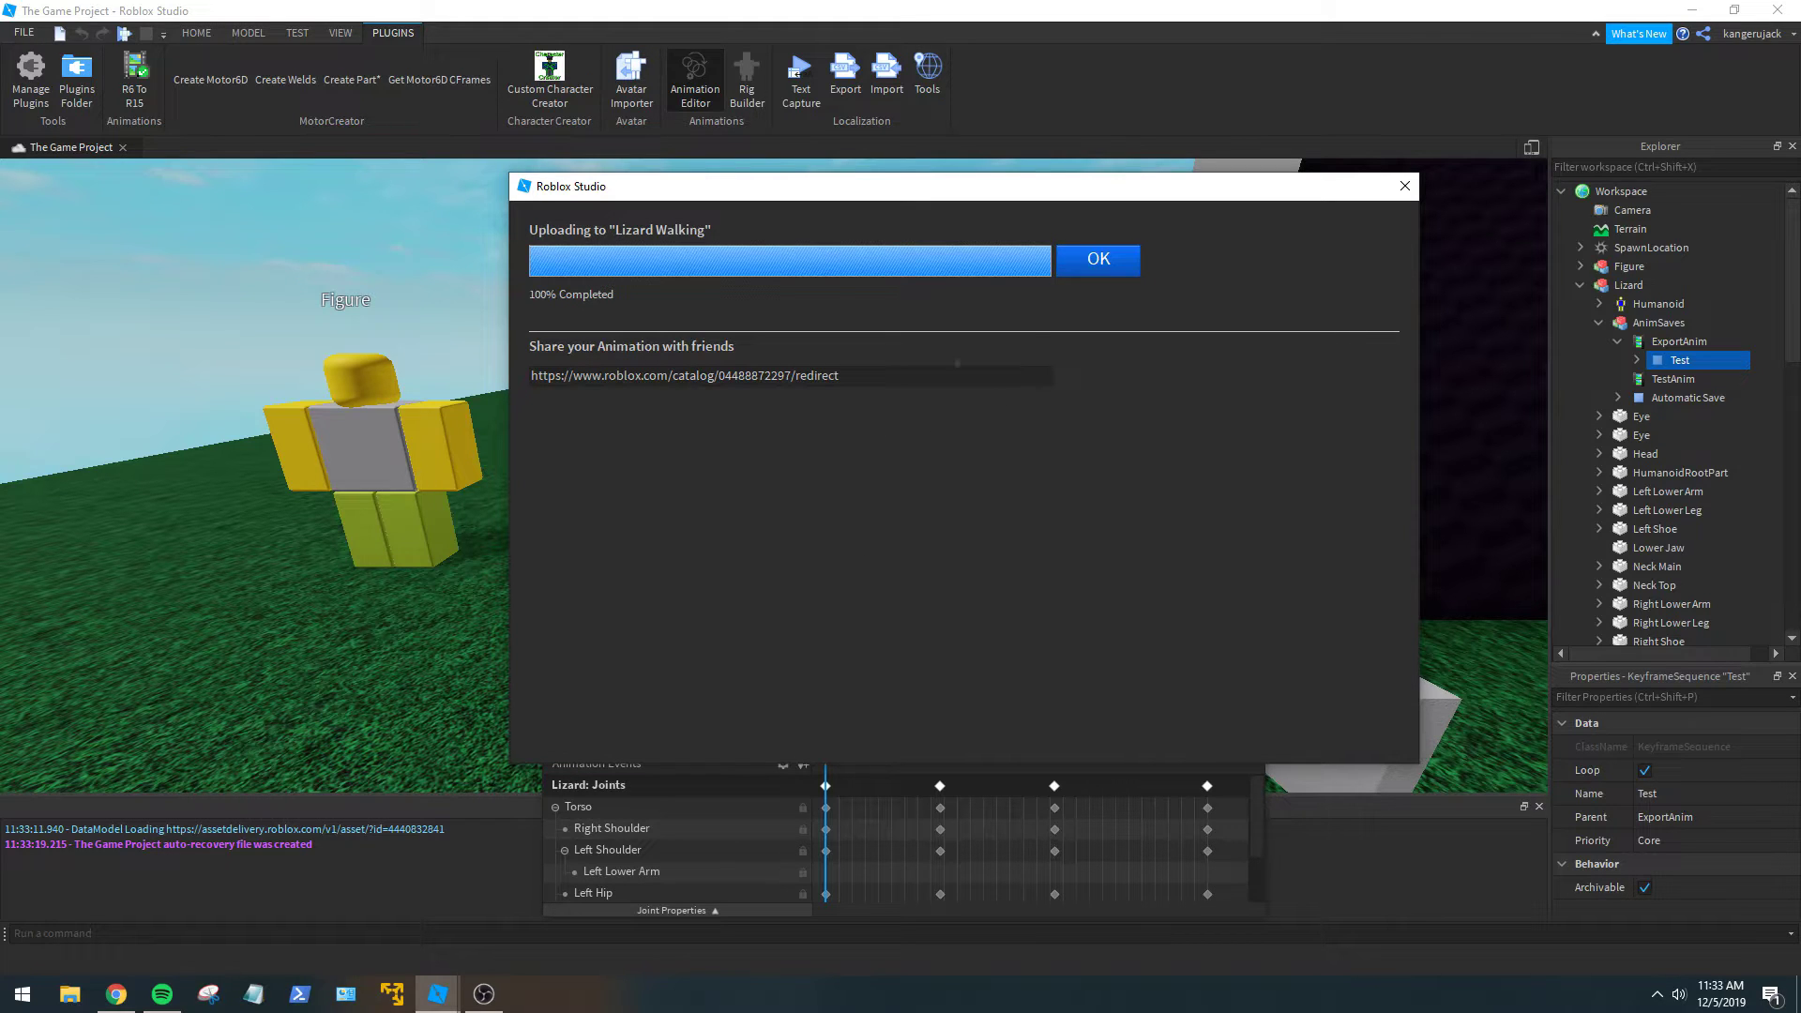
left_click(1097, 262)
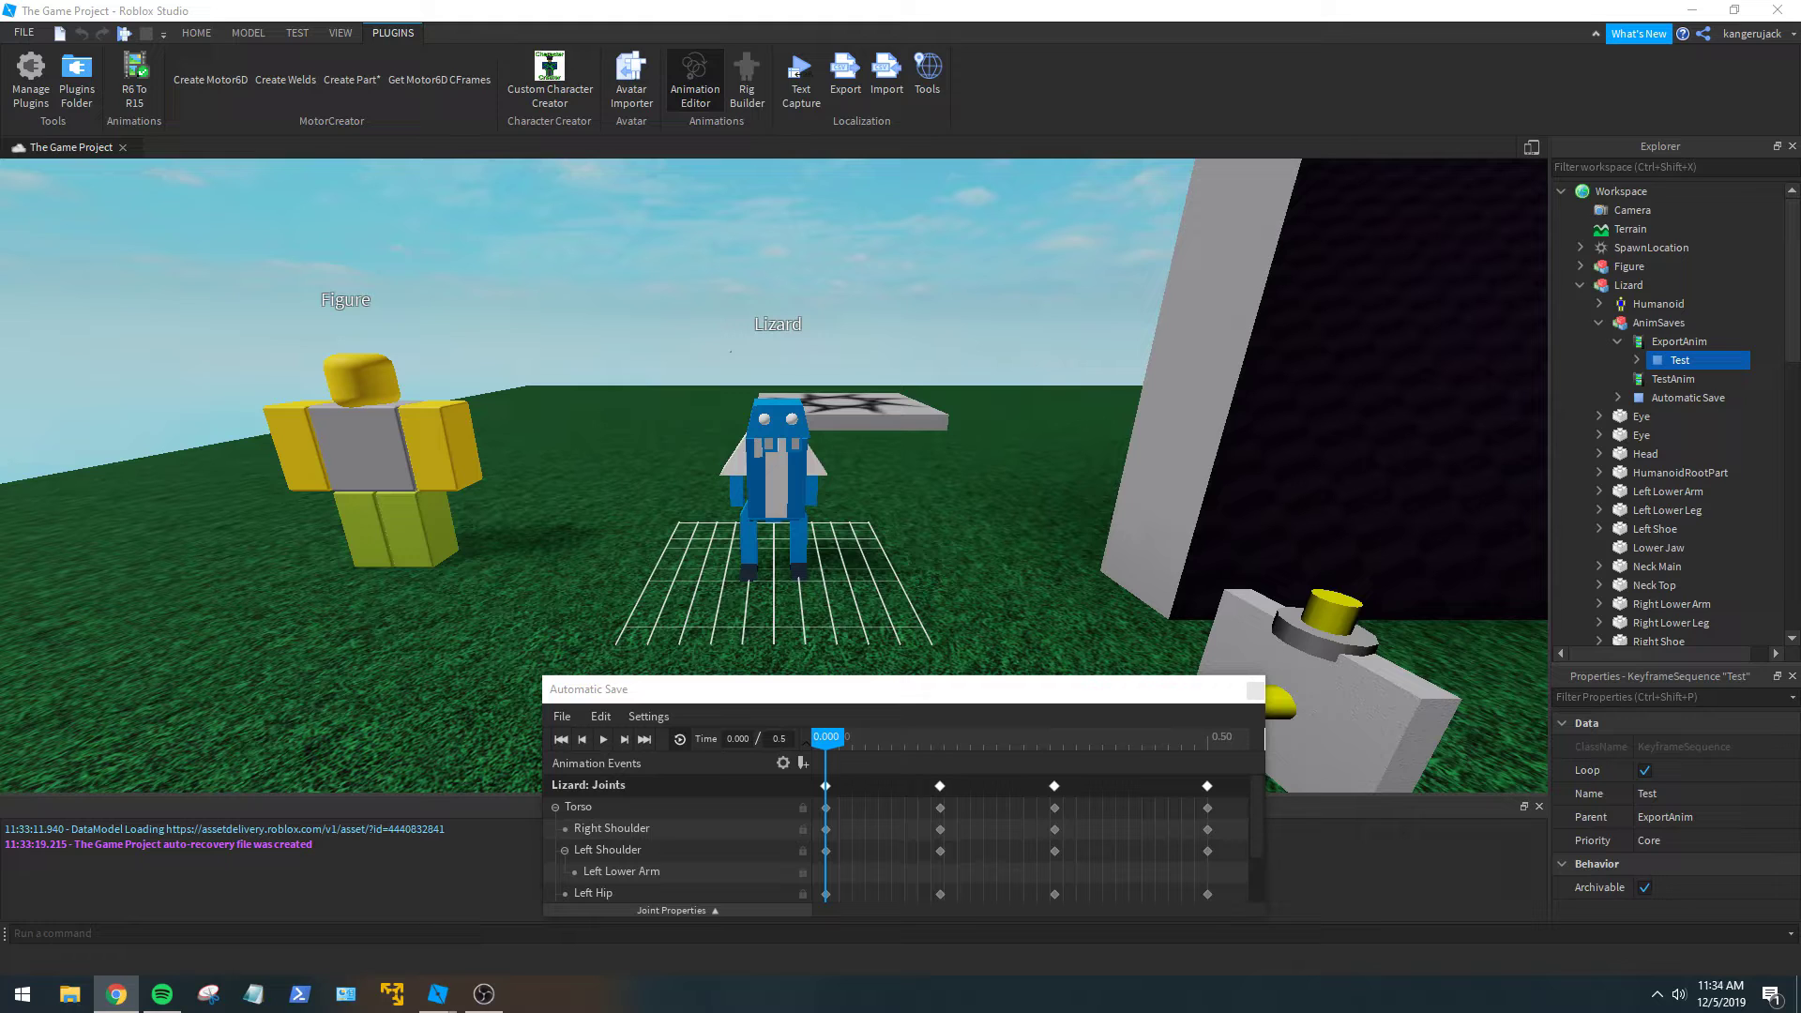
left_click(1255, 691)
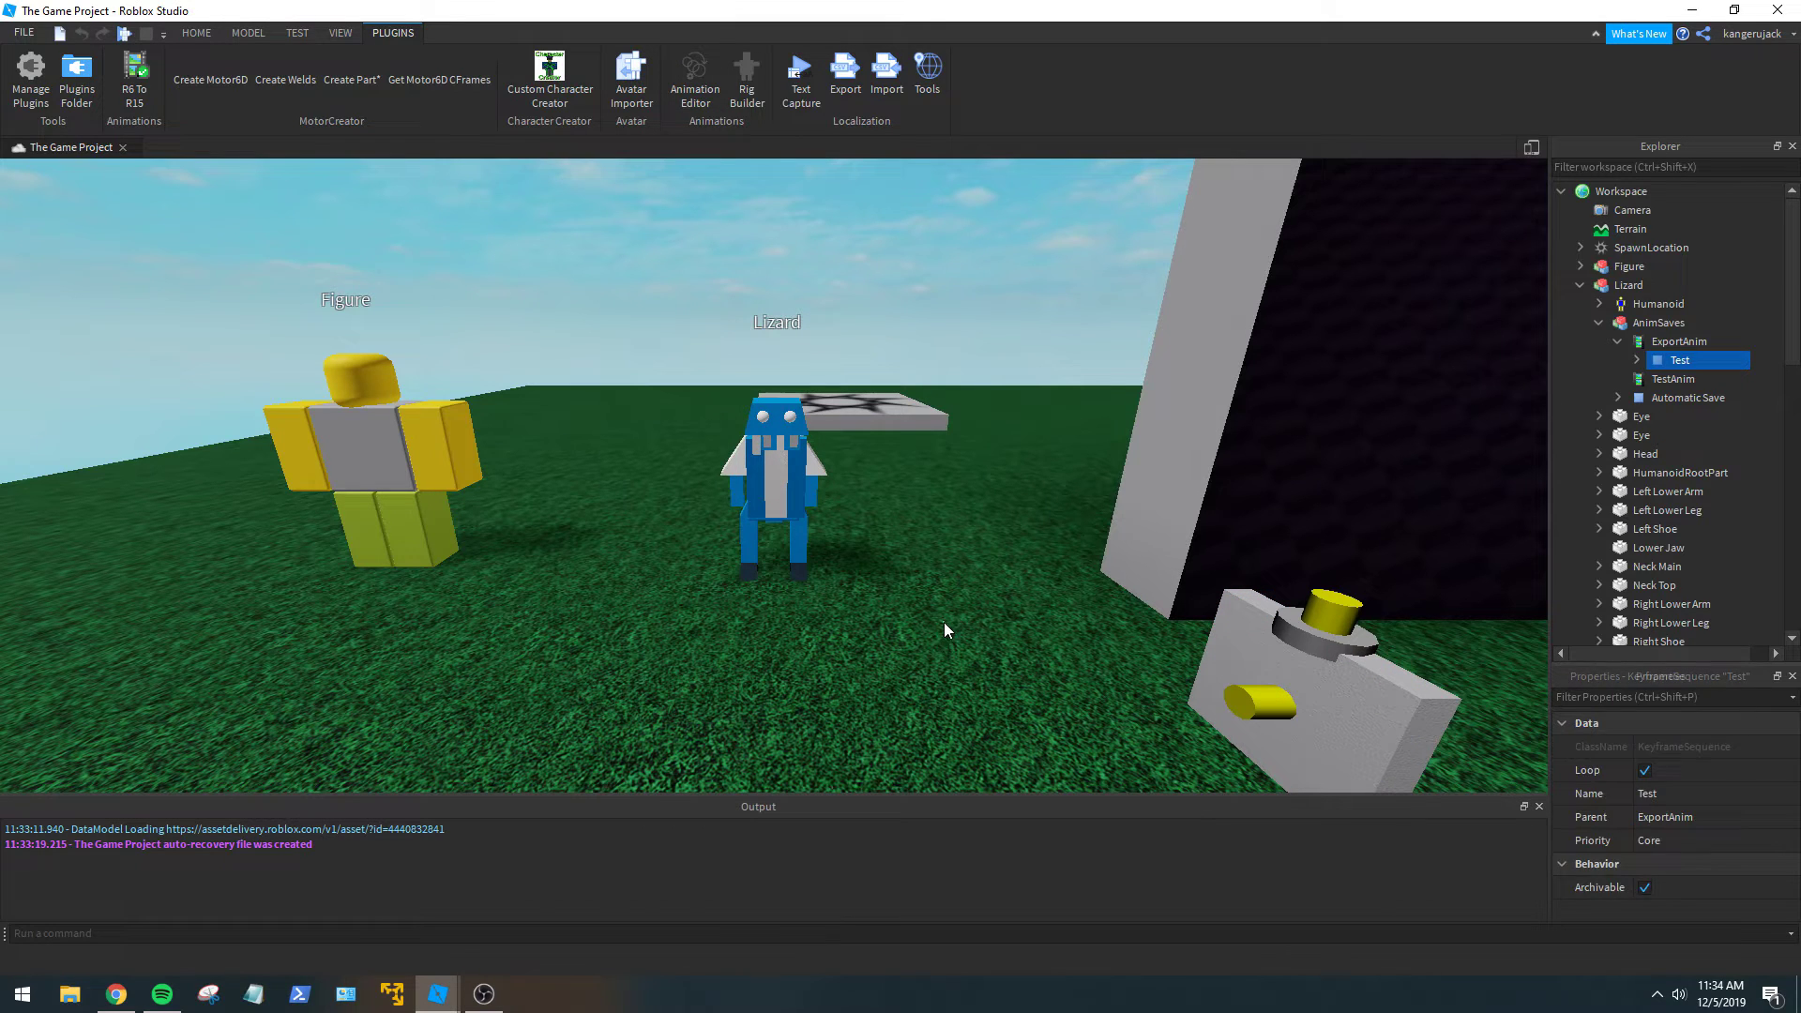
Delete the AnimSaves model from the Lizard and insert an Animation object into the Lizard model.
left_click(1634, 323)
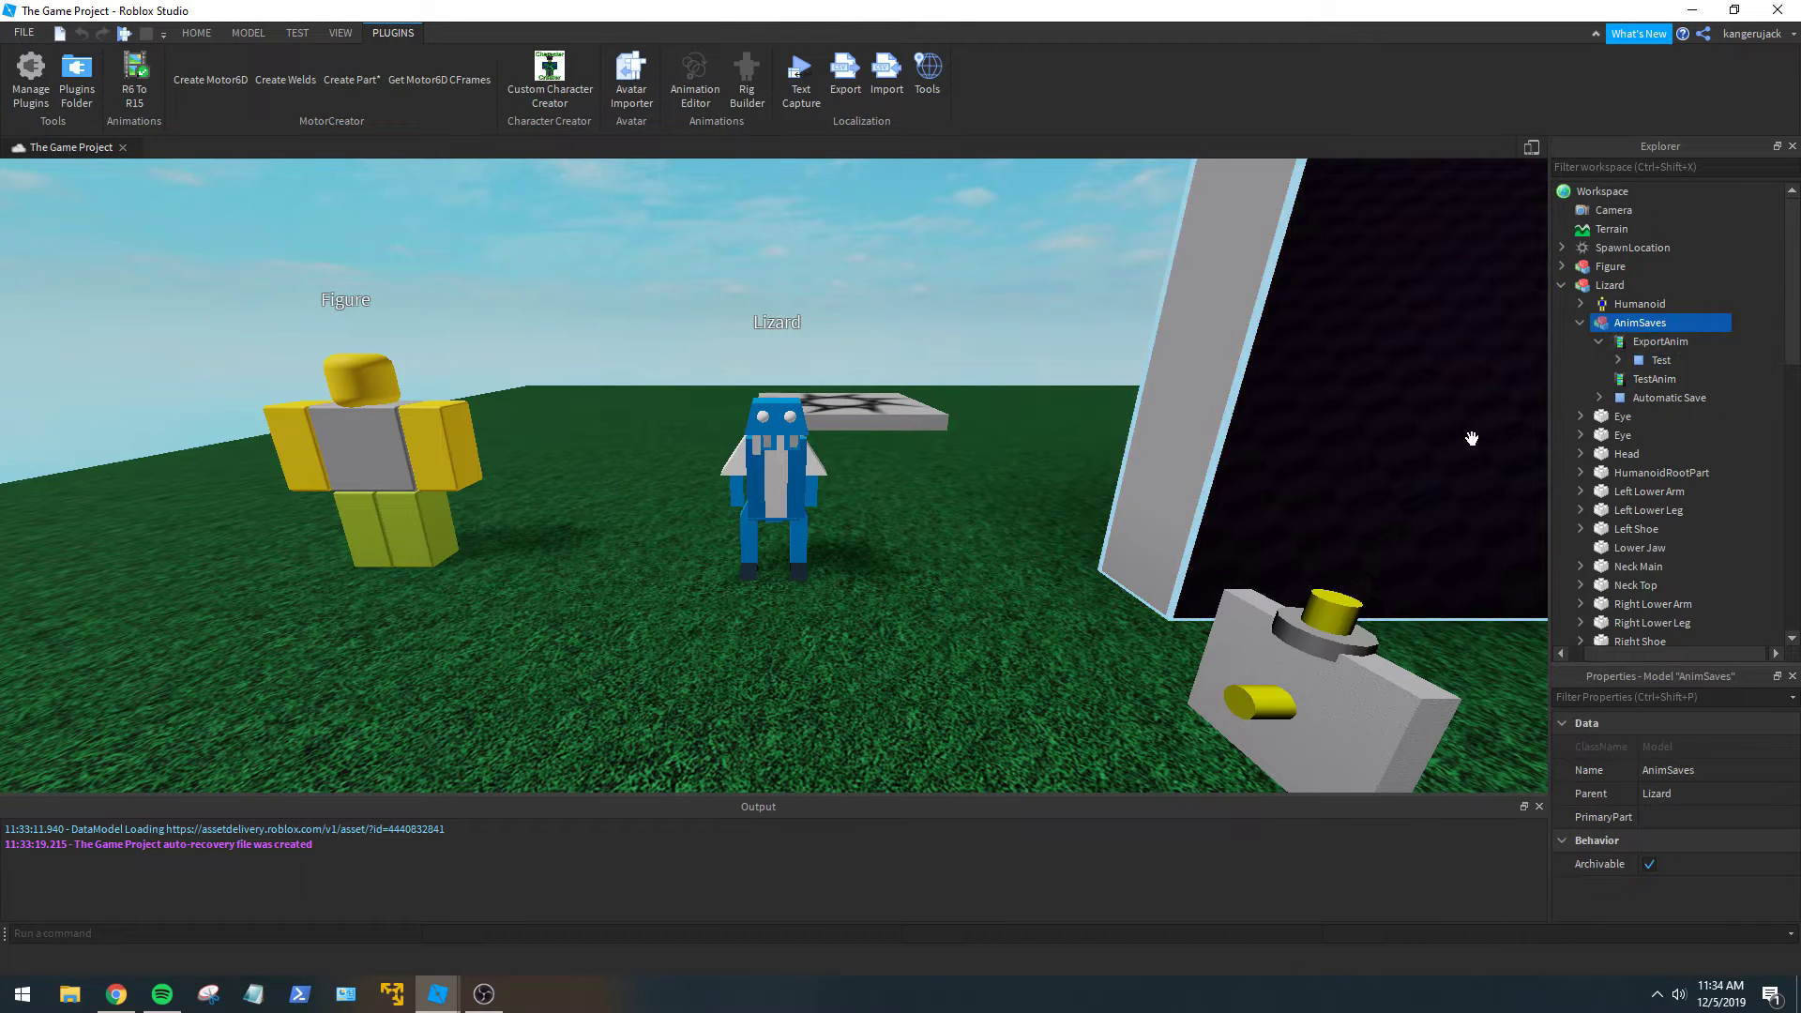
left_click(1637, 284)
type("anim")
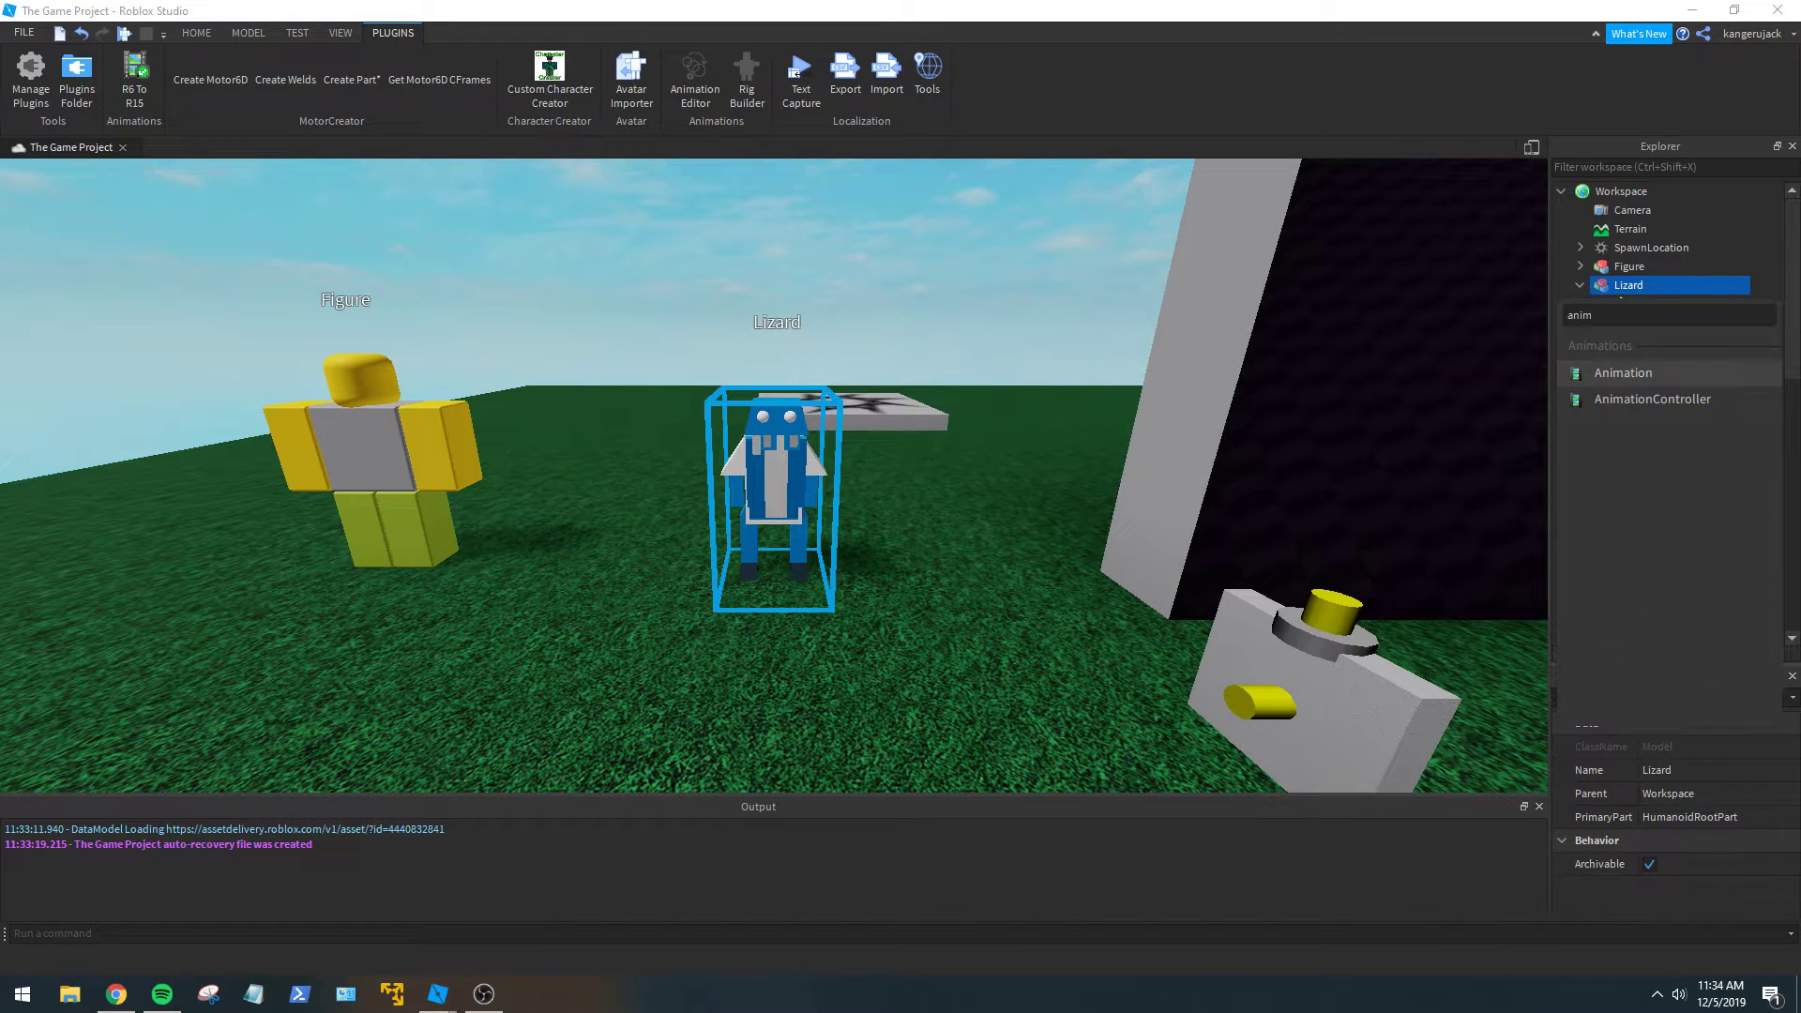
left_click(1622, 372)
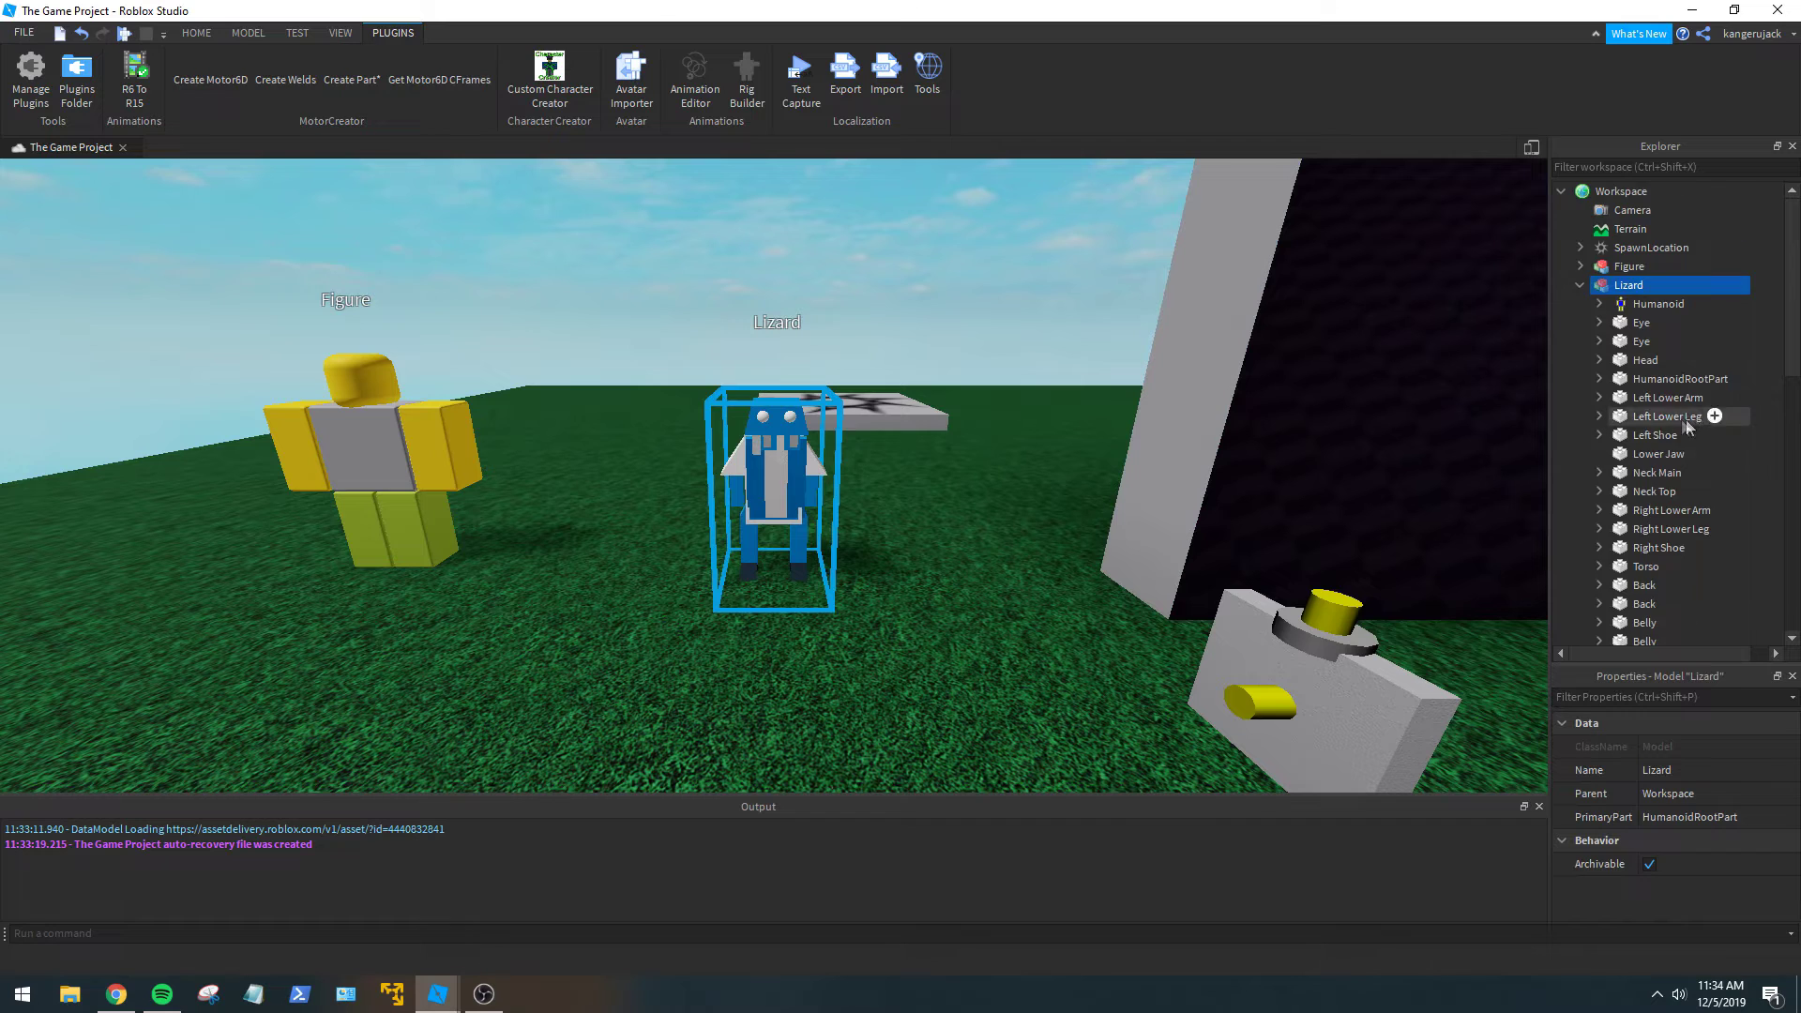
Rename the Lizard's new Animation object as Walking.
scroll(1691, 420, "down", 4)
left_click(1655, 435)
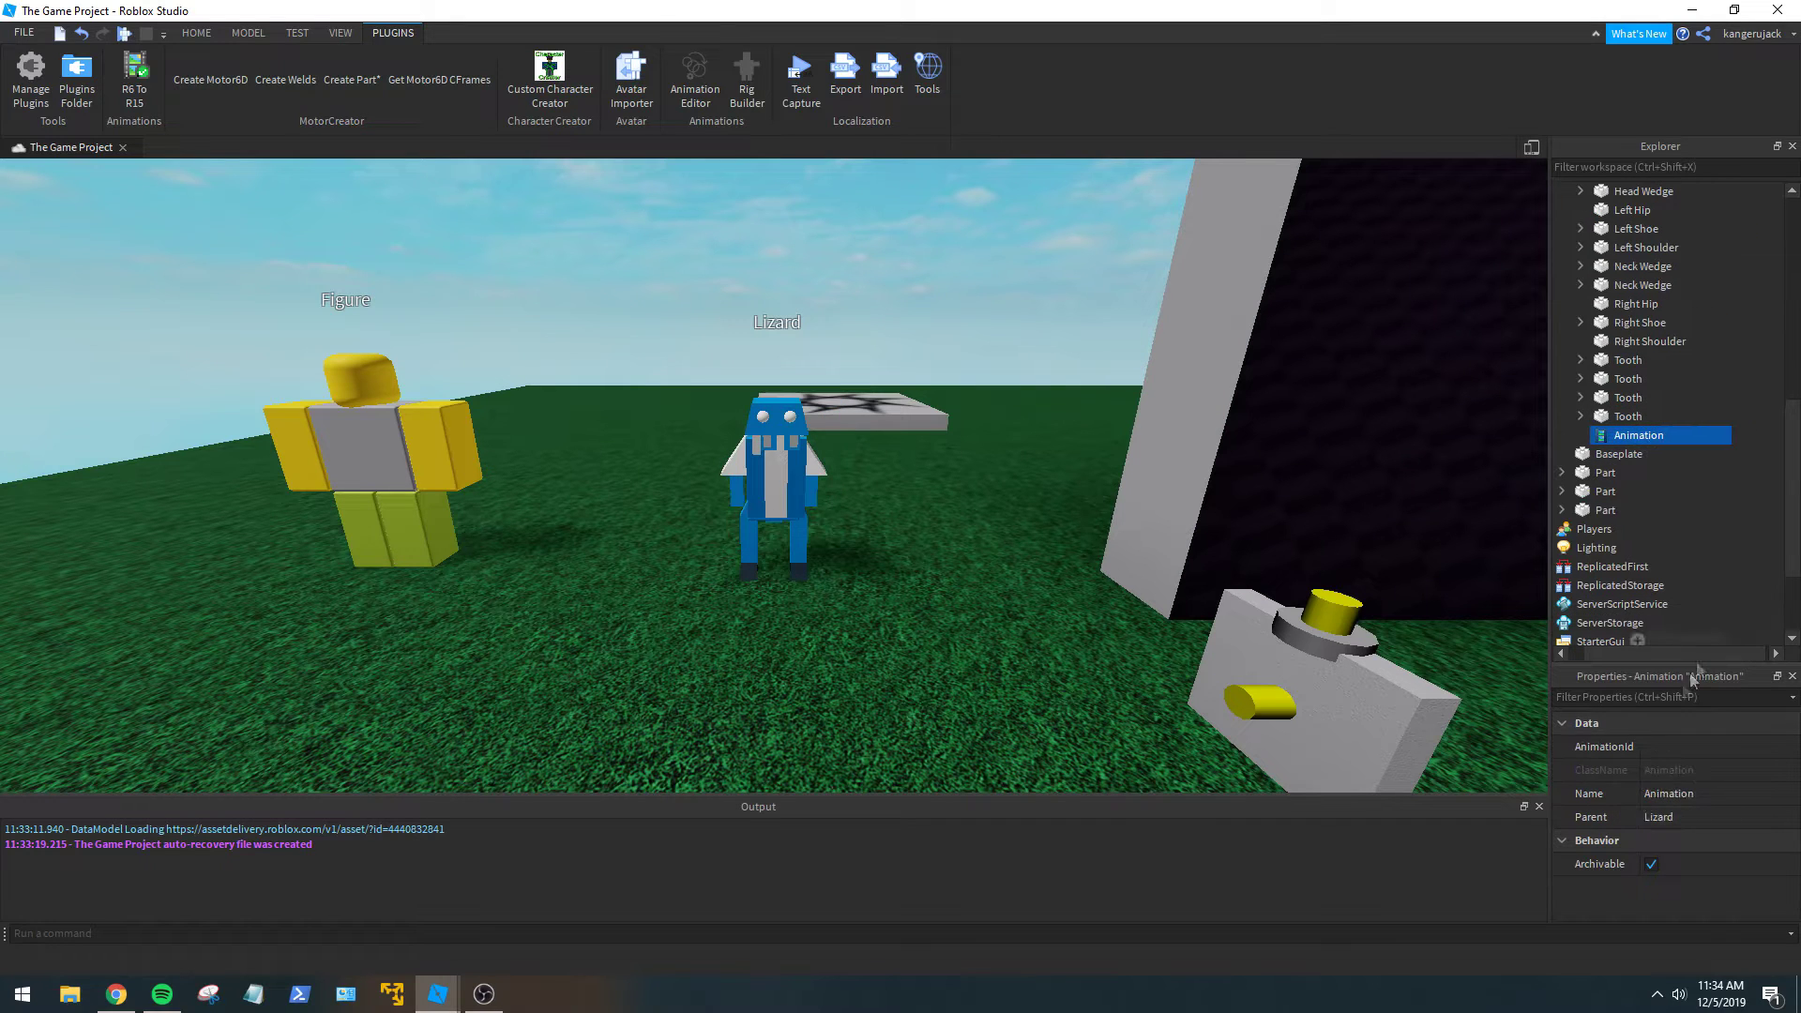
left_click(1673, 793)
type("W")
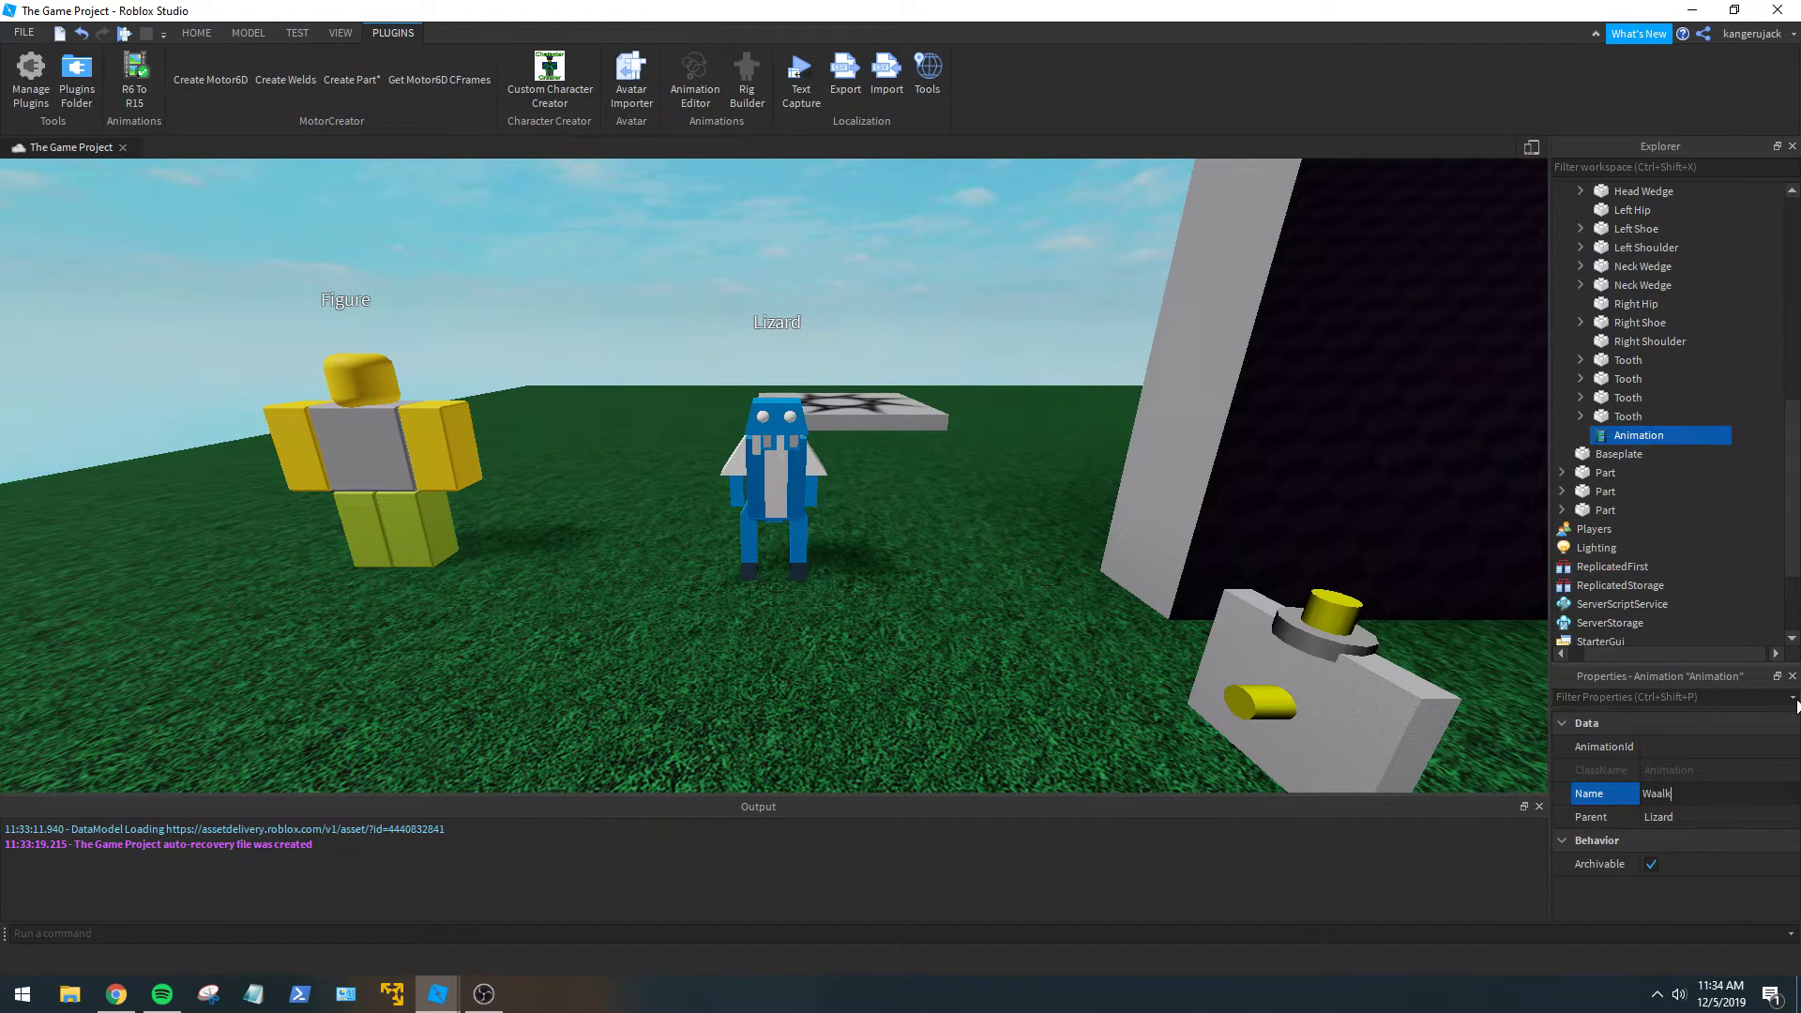
type("alking")
key("Return")
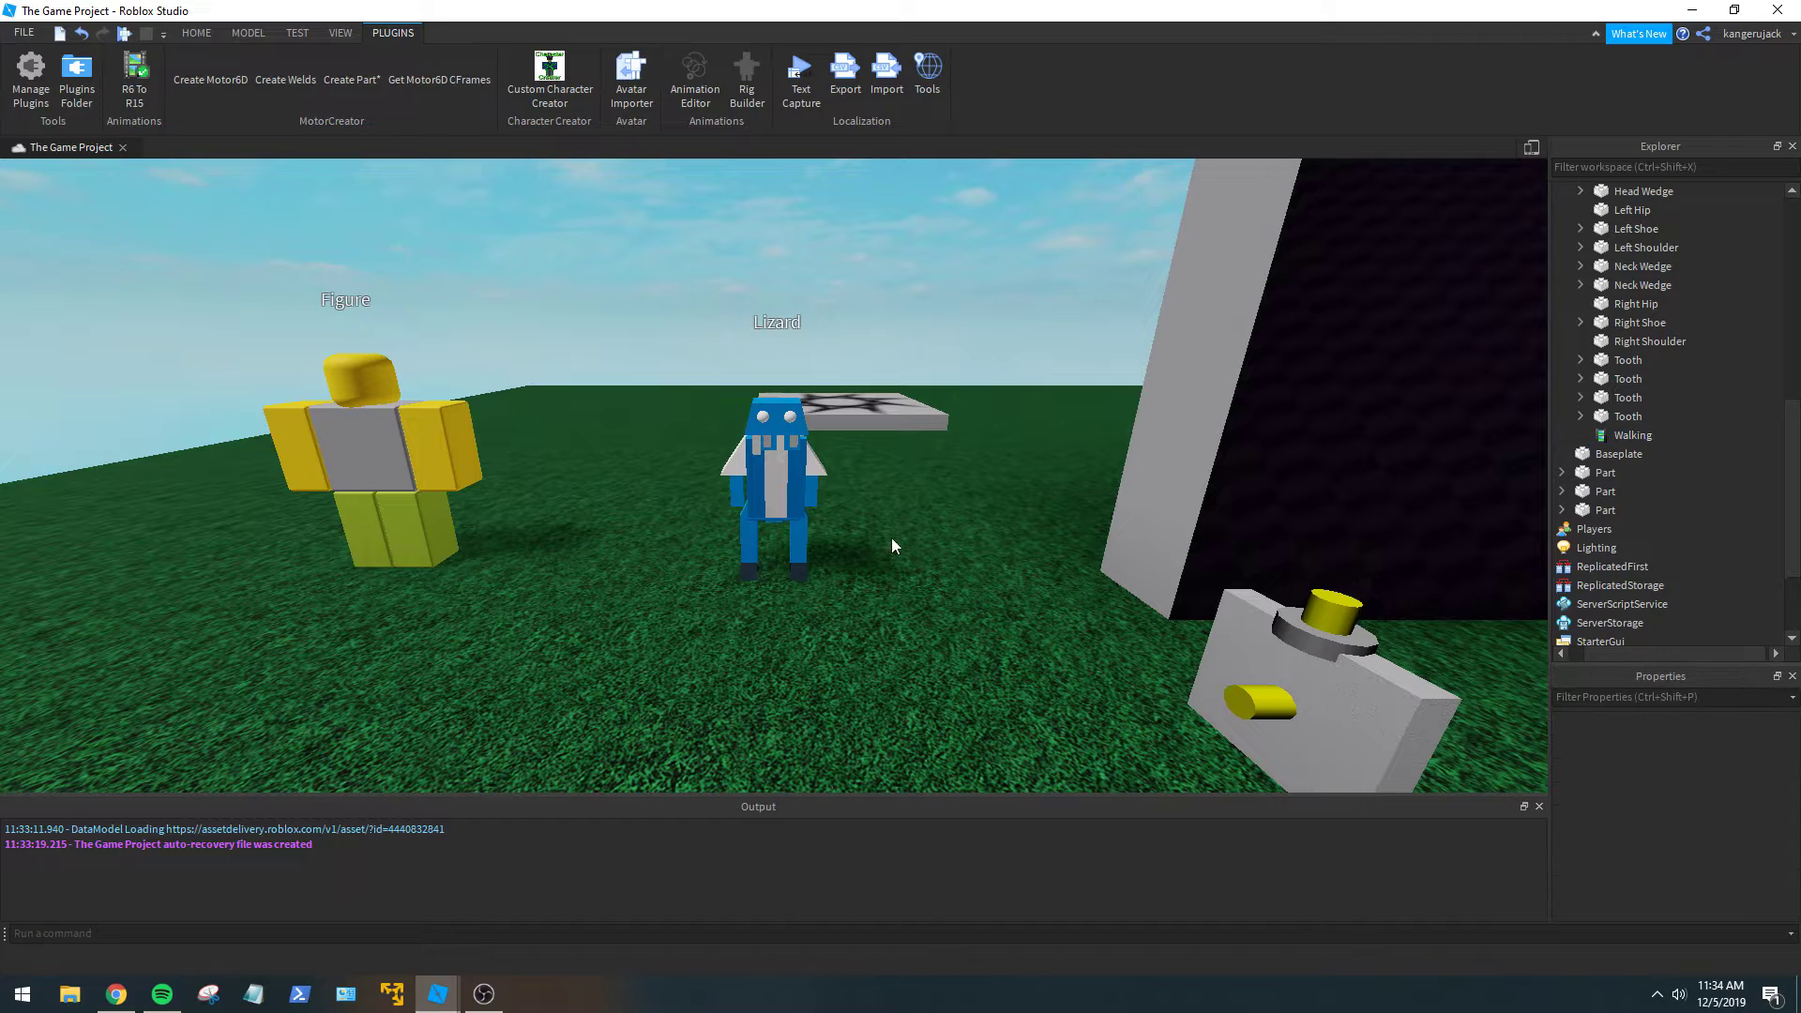
Start a play test and expand the player's character model in the Workspace.
left_click(371, 441)
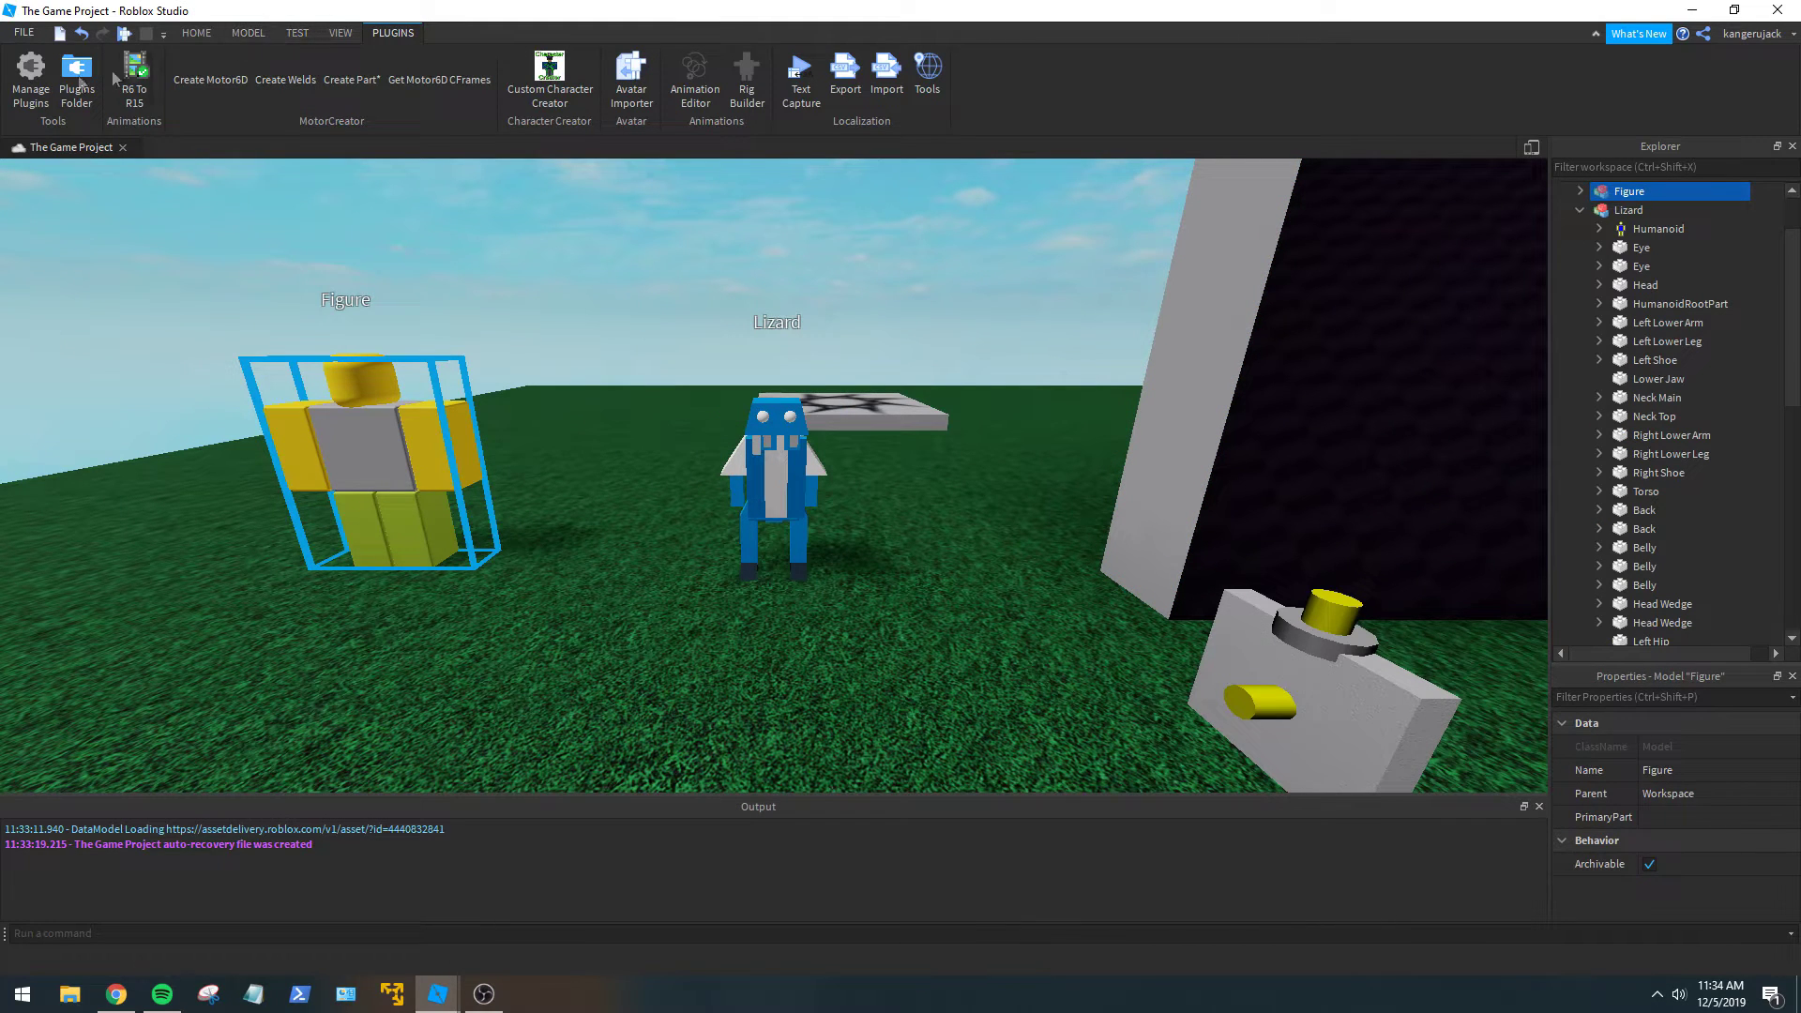
left_click(124, 34)
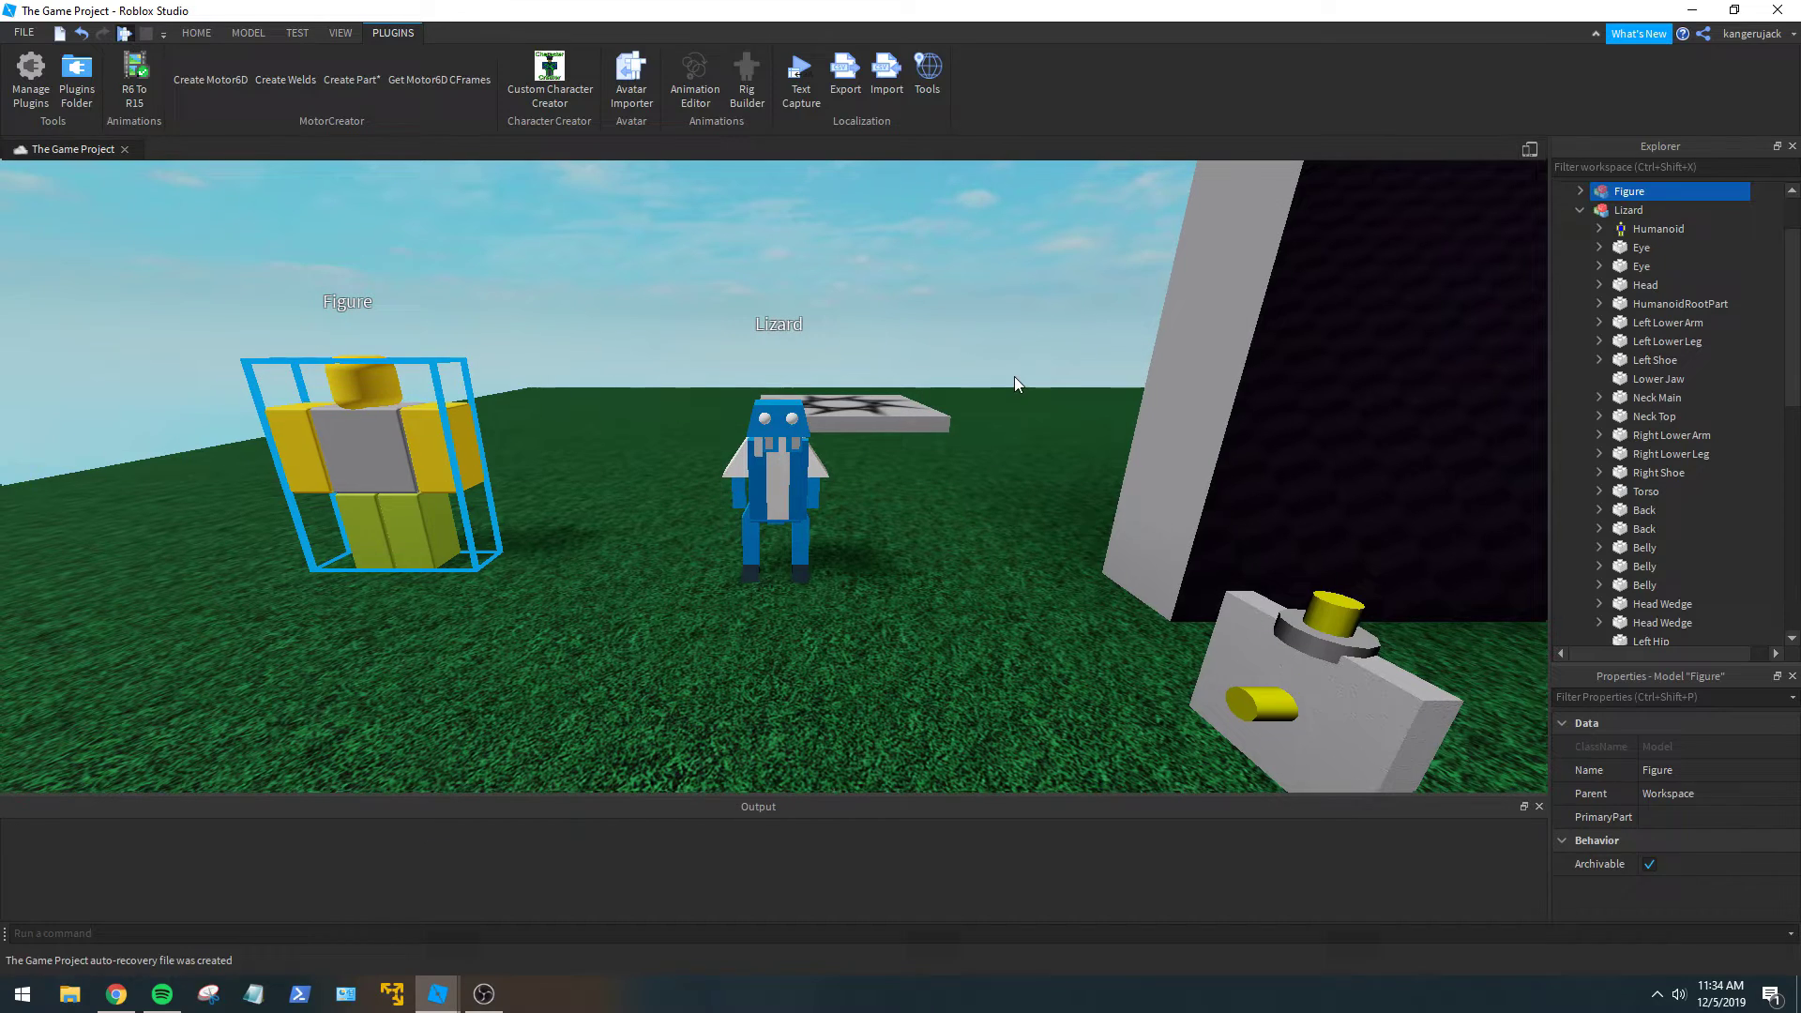
key("F5")
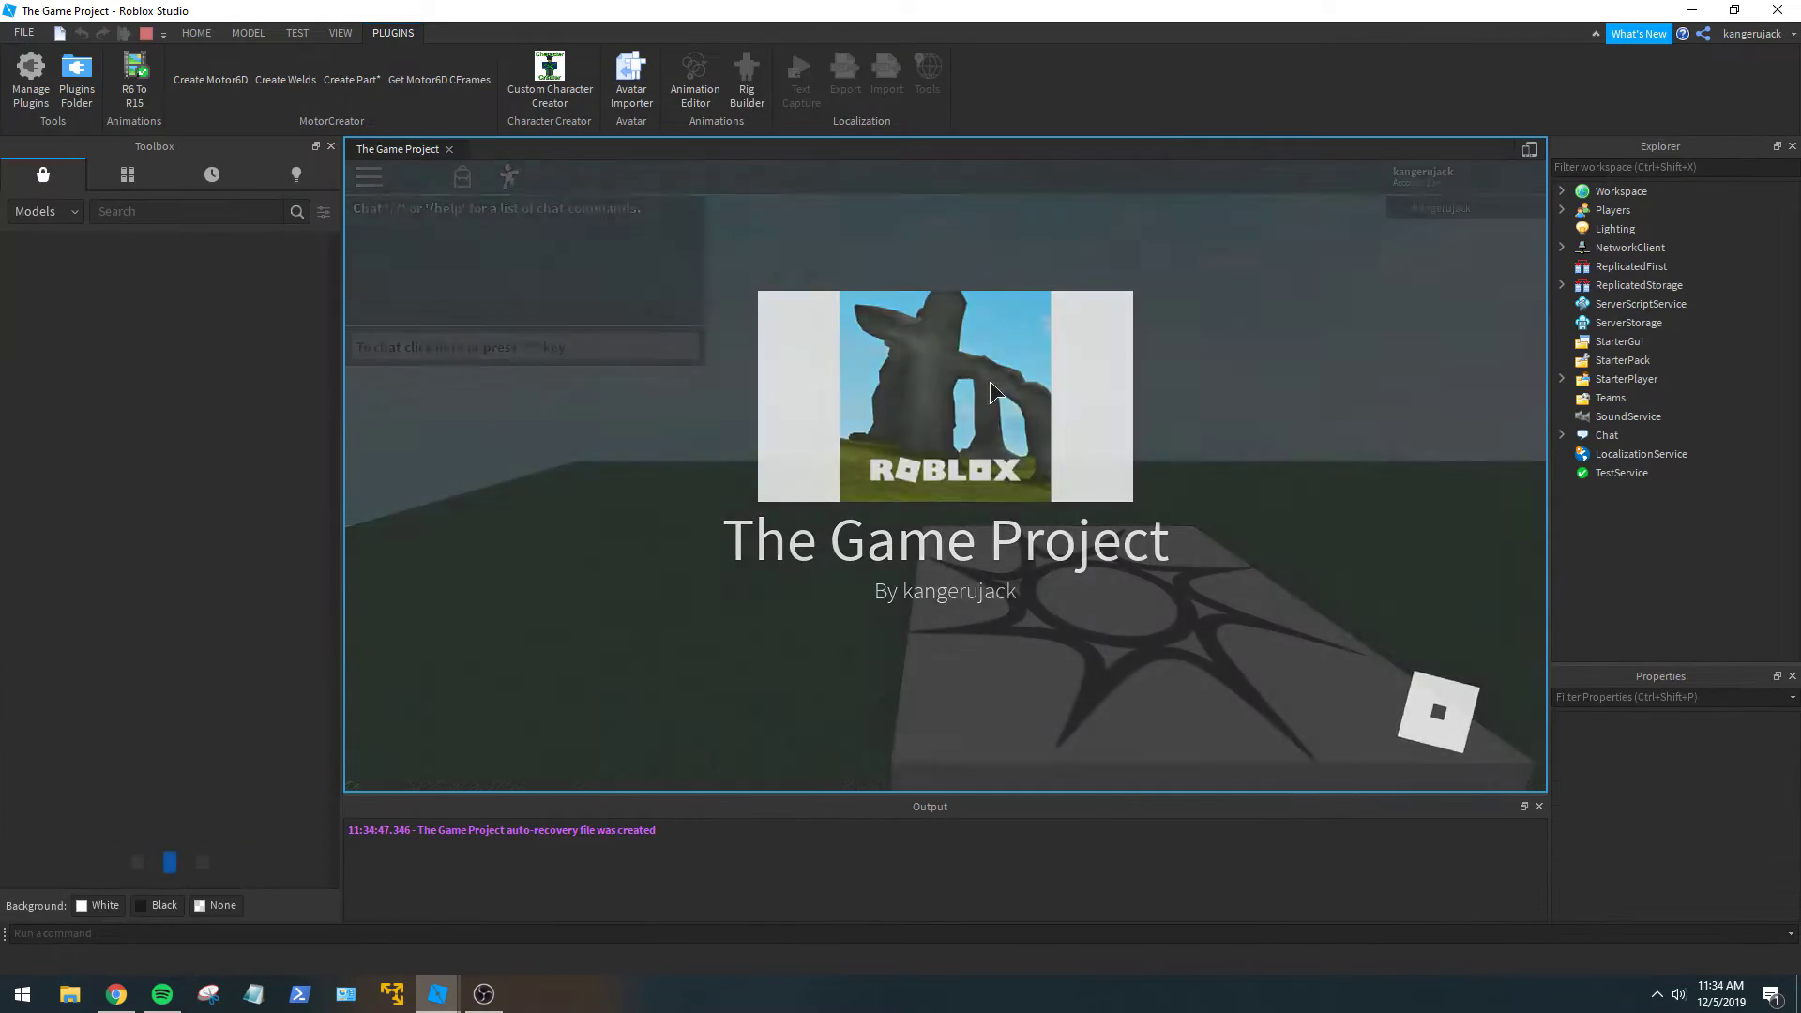
left_click(1562, 190)
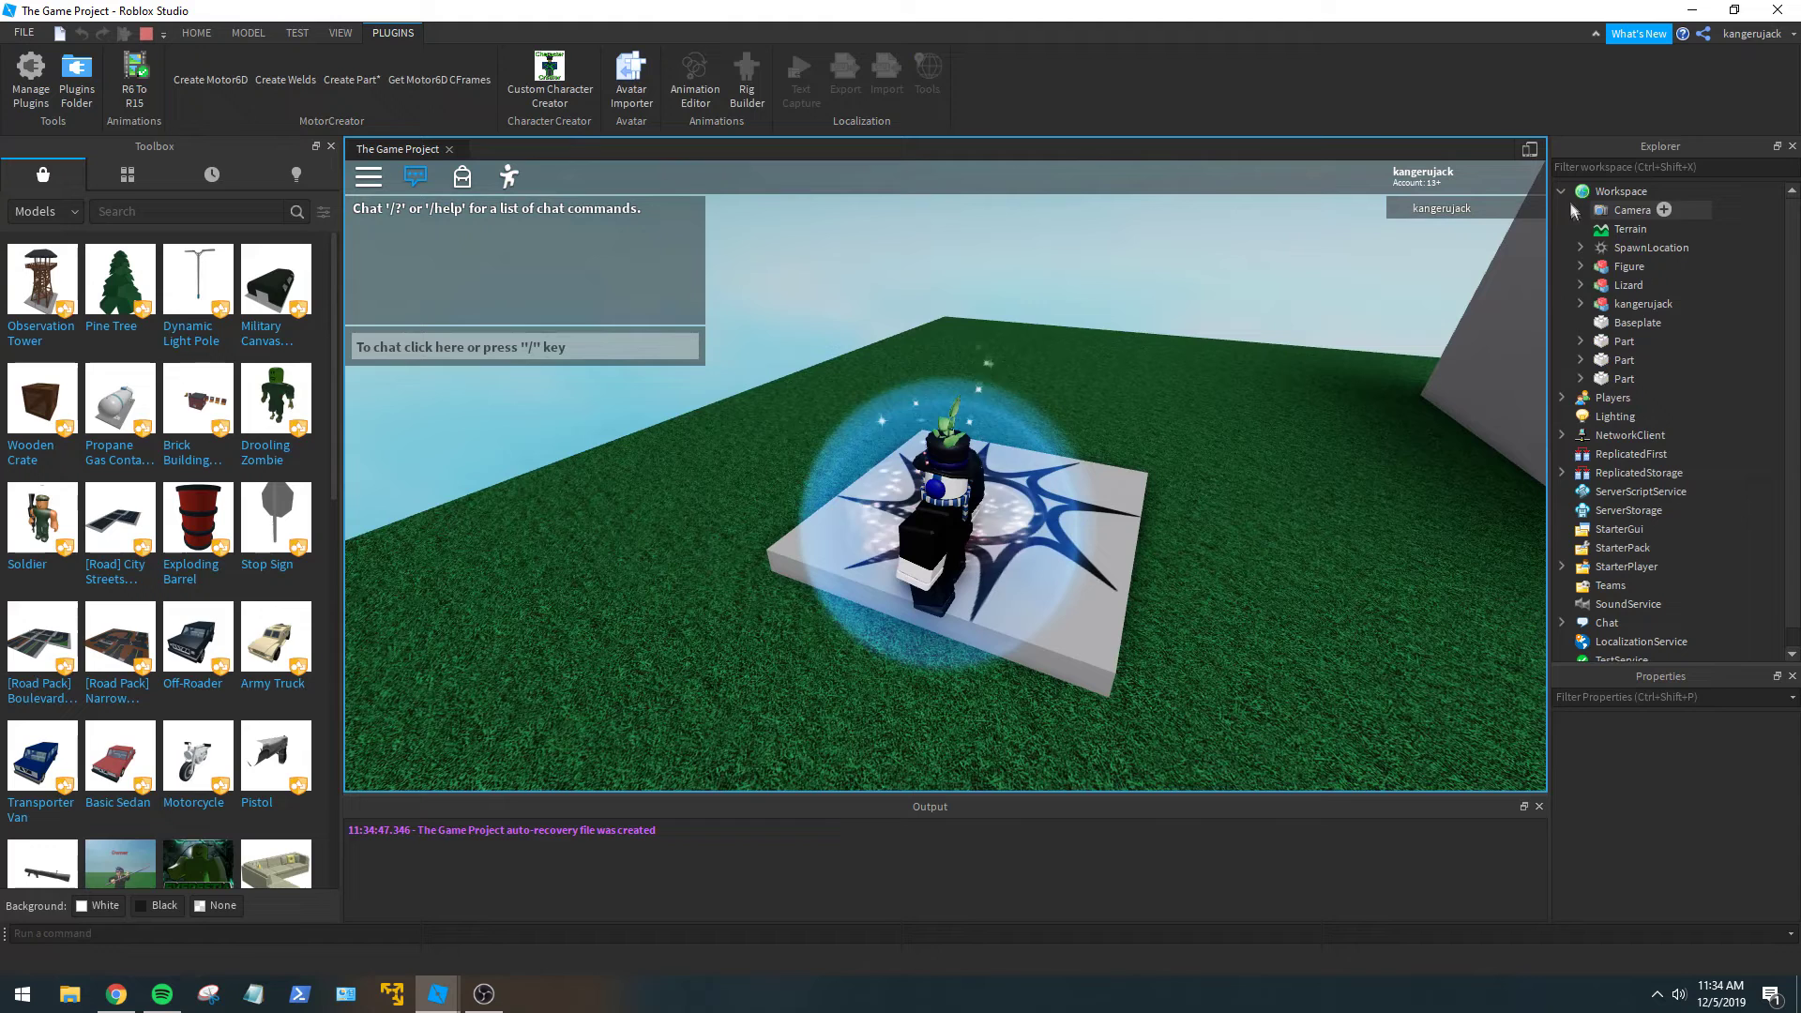
left_click(1579, 304)
scroll(1656, 398, "down", 2)
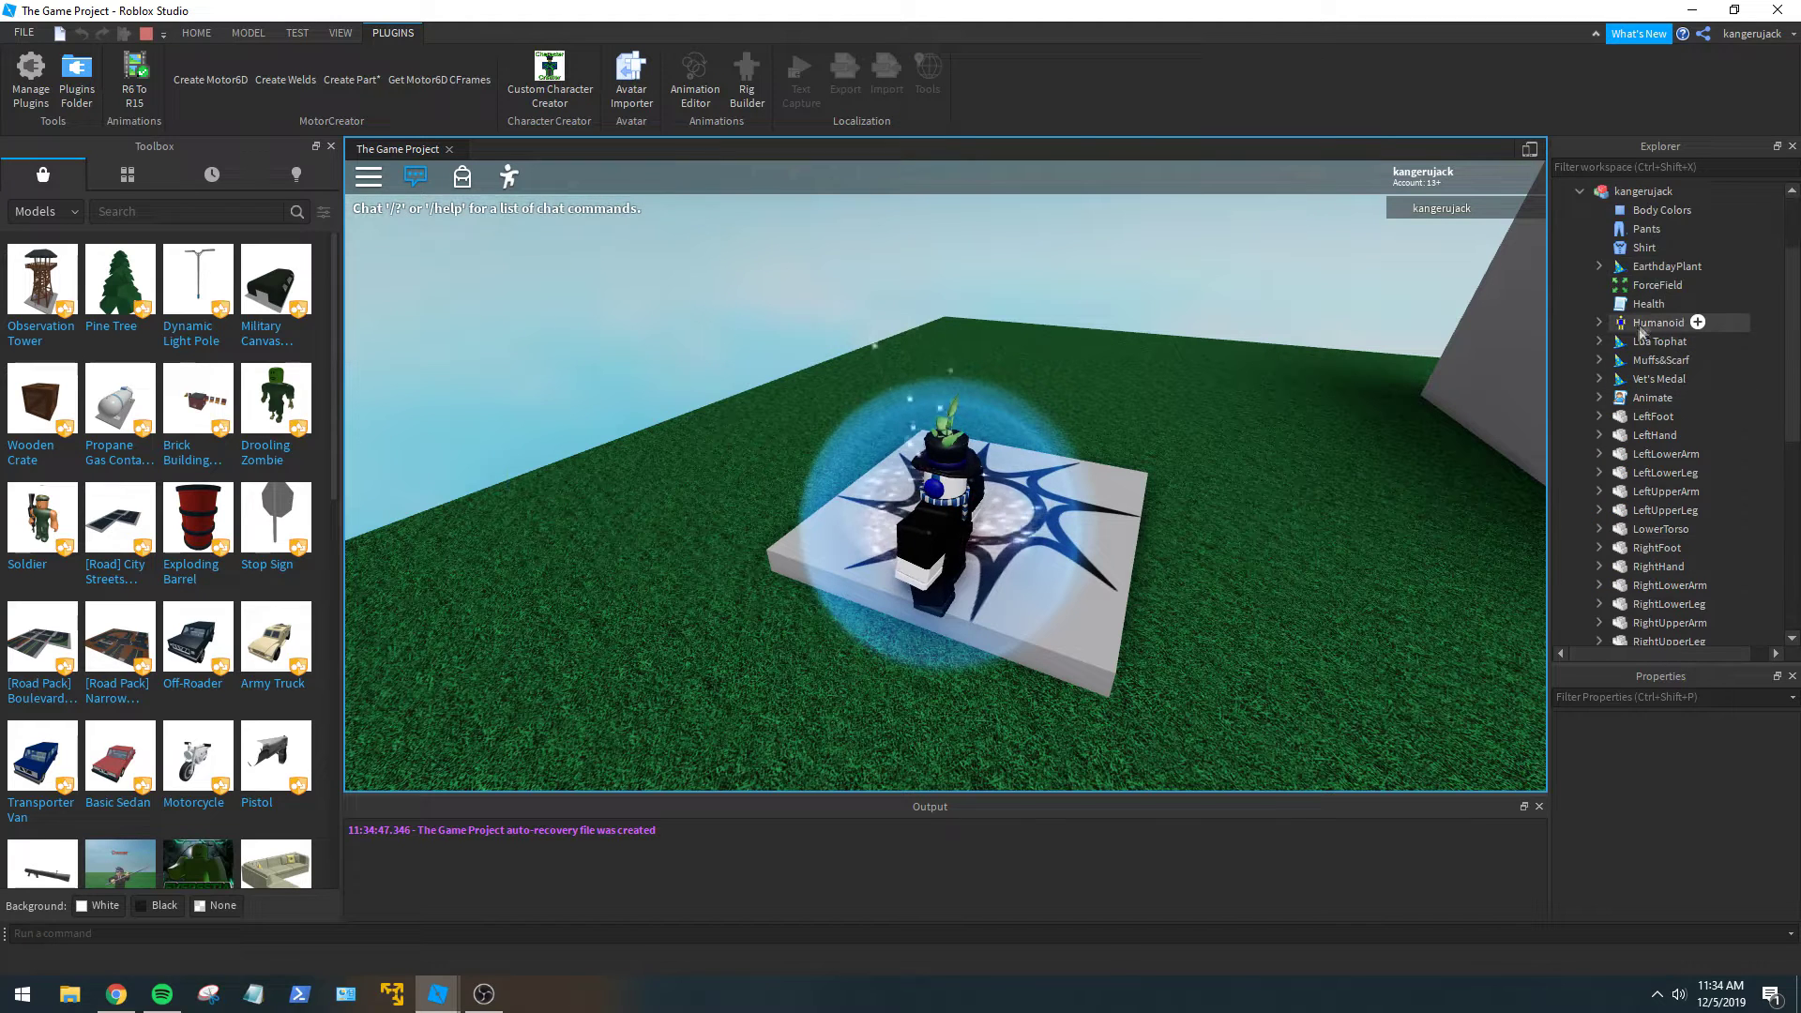
Copy the AnimationId of CheerAnim from the cheer entry of the character's Animate script and stop the play test.
left_click(1599, 398)
left_click(1618, 435)
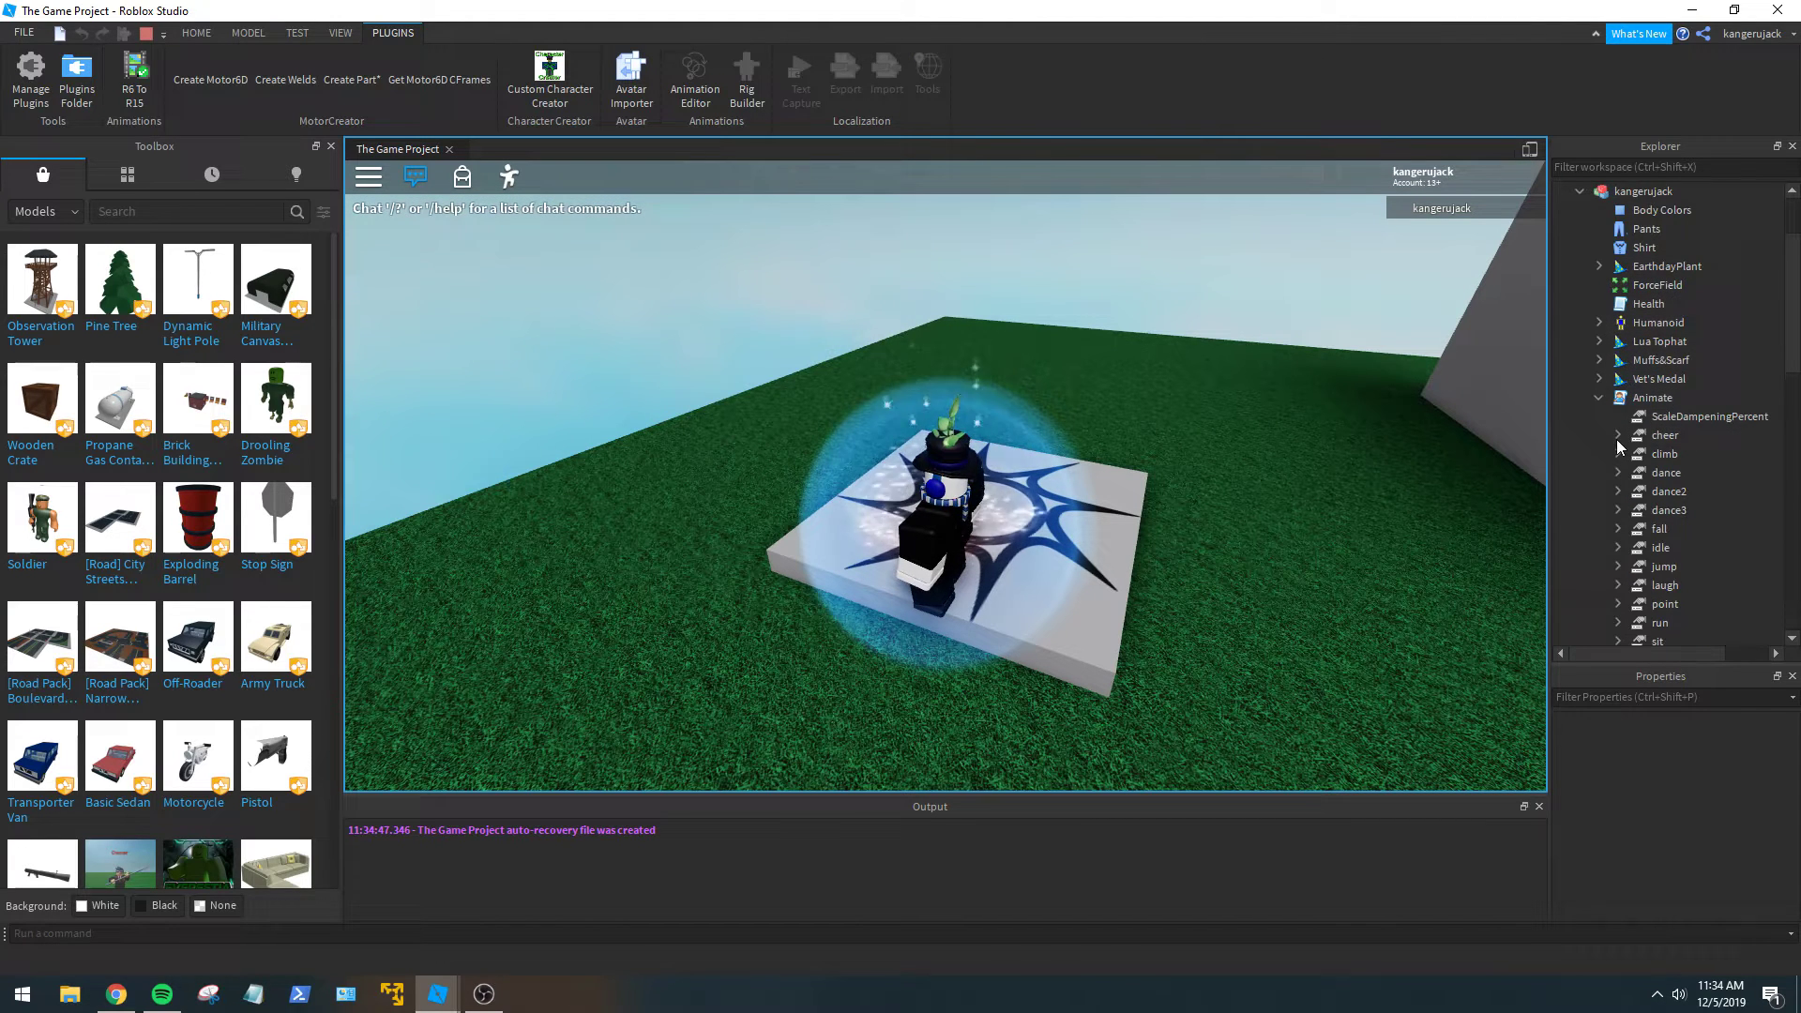
left_click(1696, 454)
left_click(1718, 747)
right_click(1718, 747)
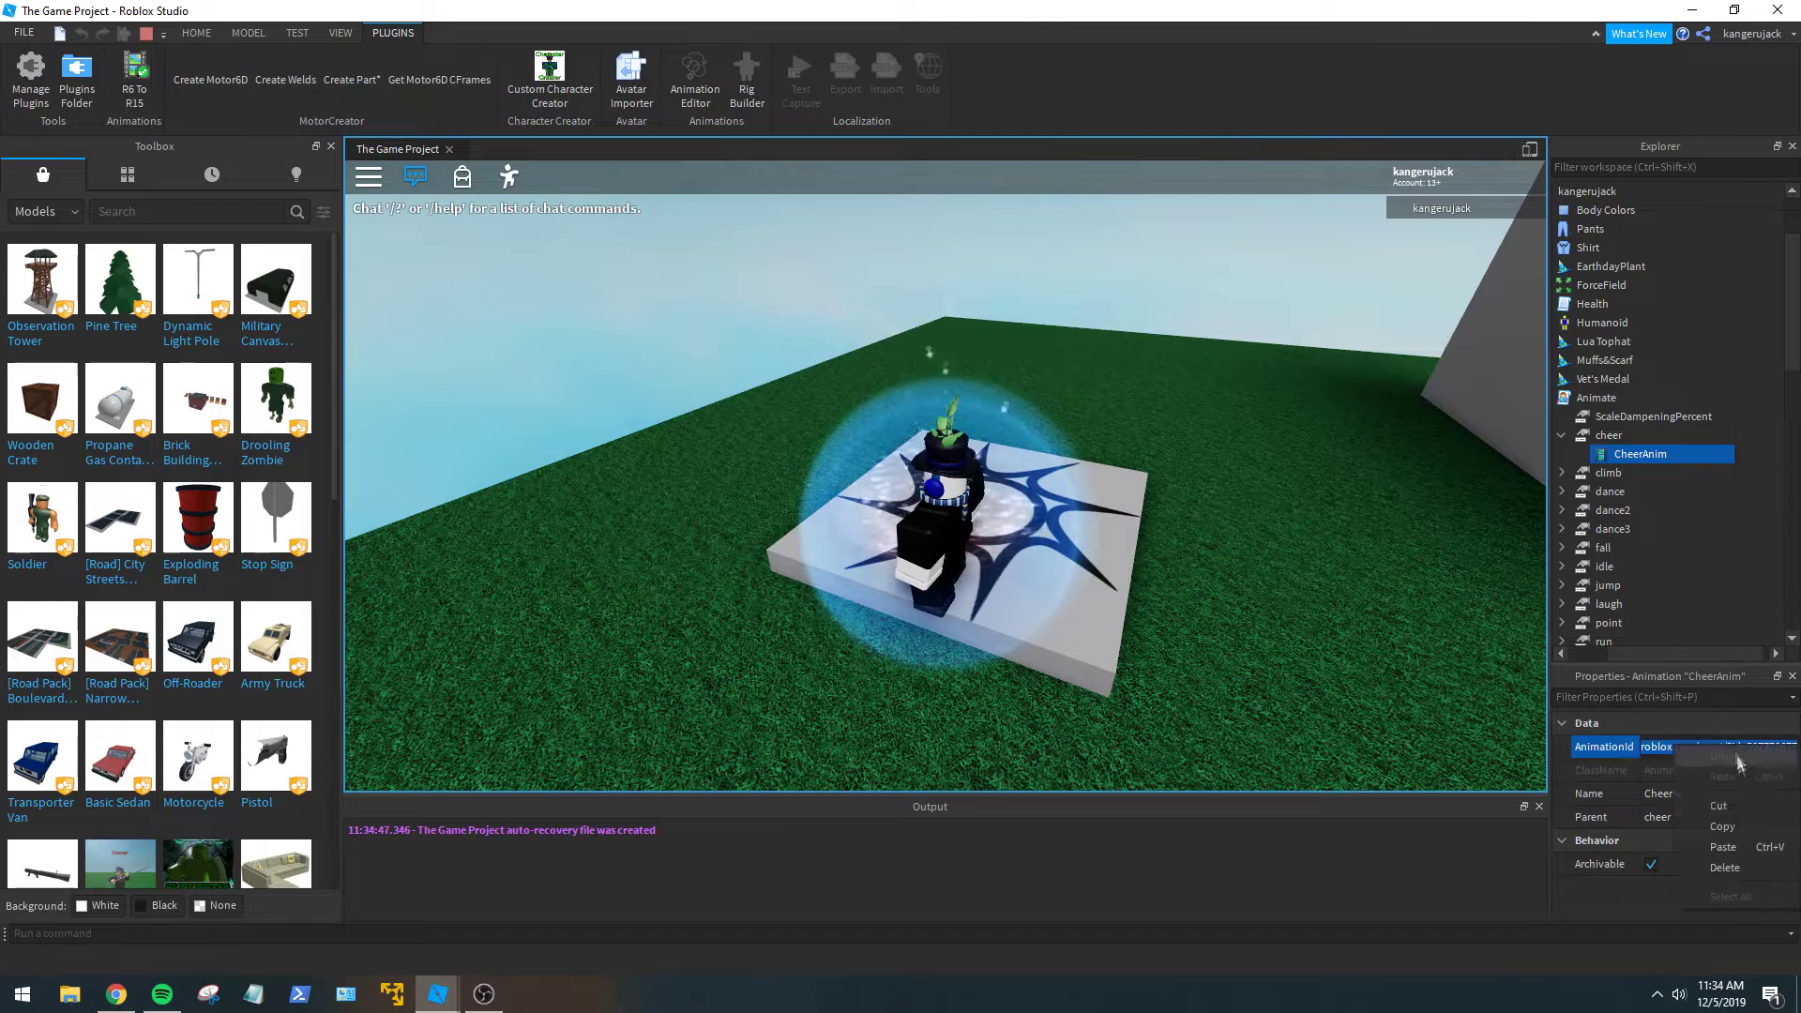
left_click(1724, 827)
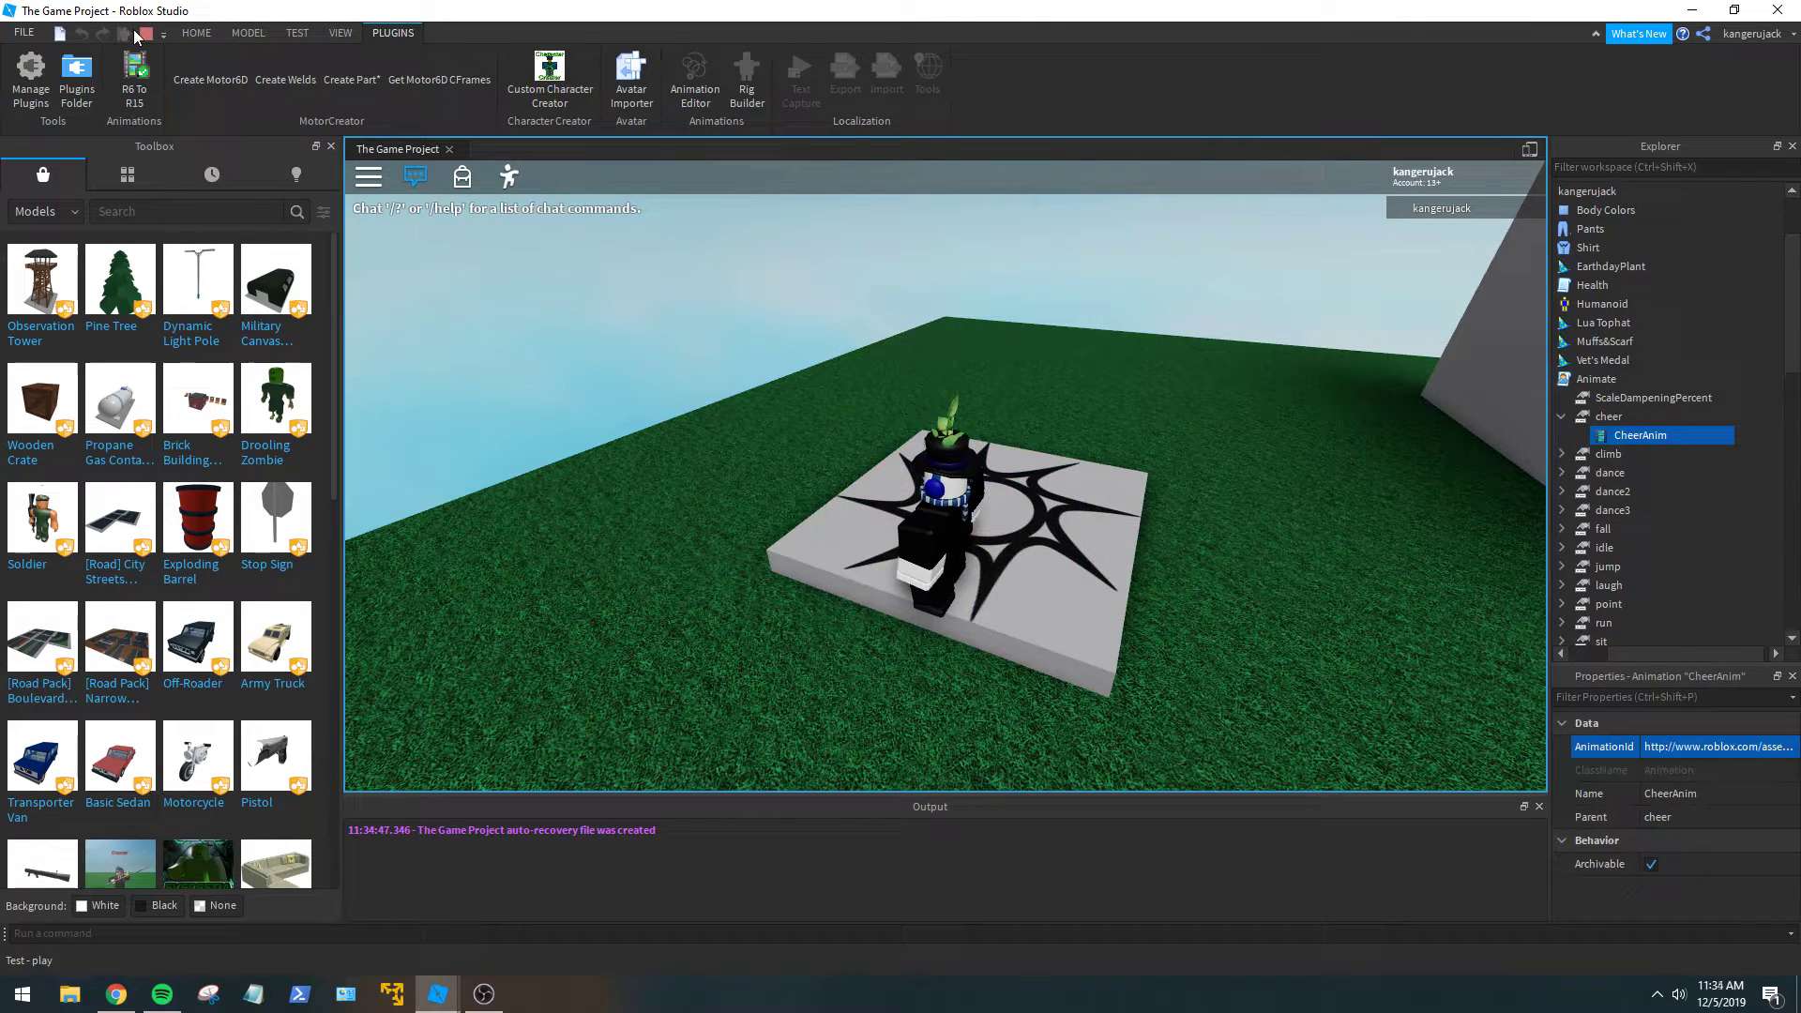
key("shift+F5")
Paste the copied asset URL as the AnimationId of the Lizard's Walking animation.
left_click(833, 474)
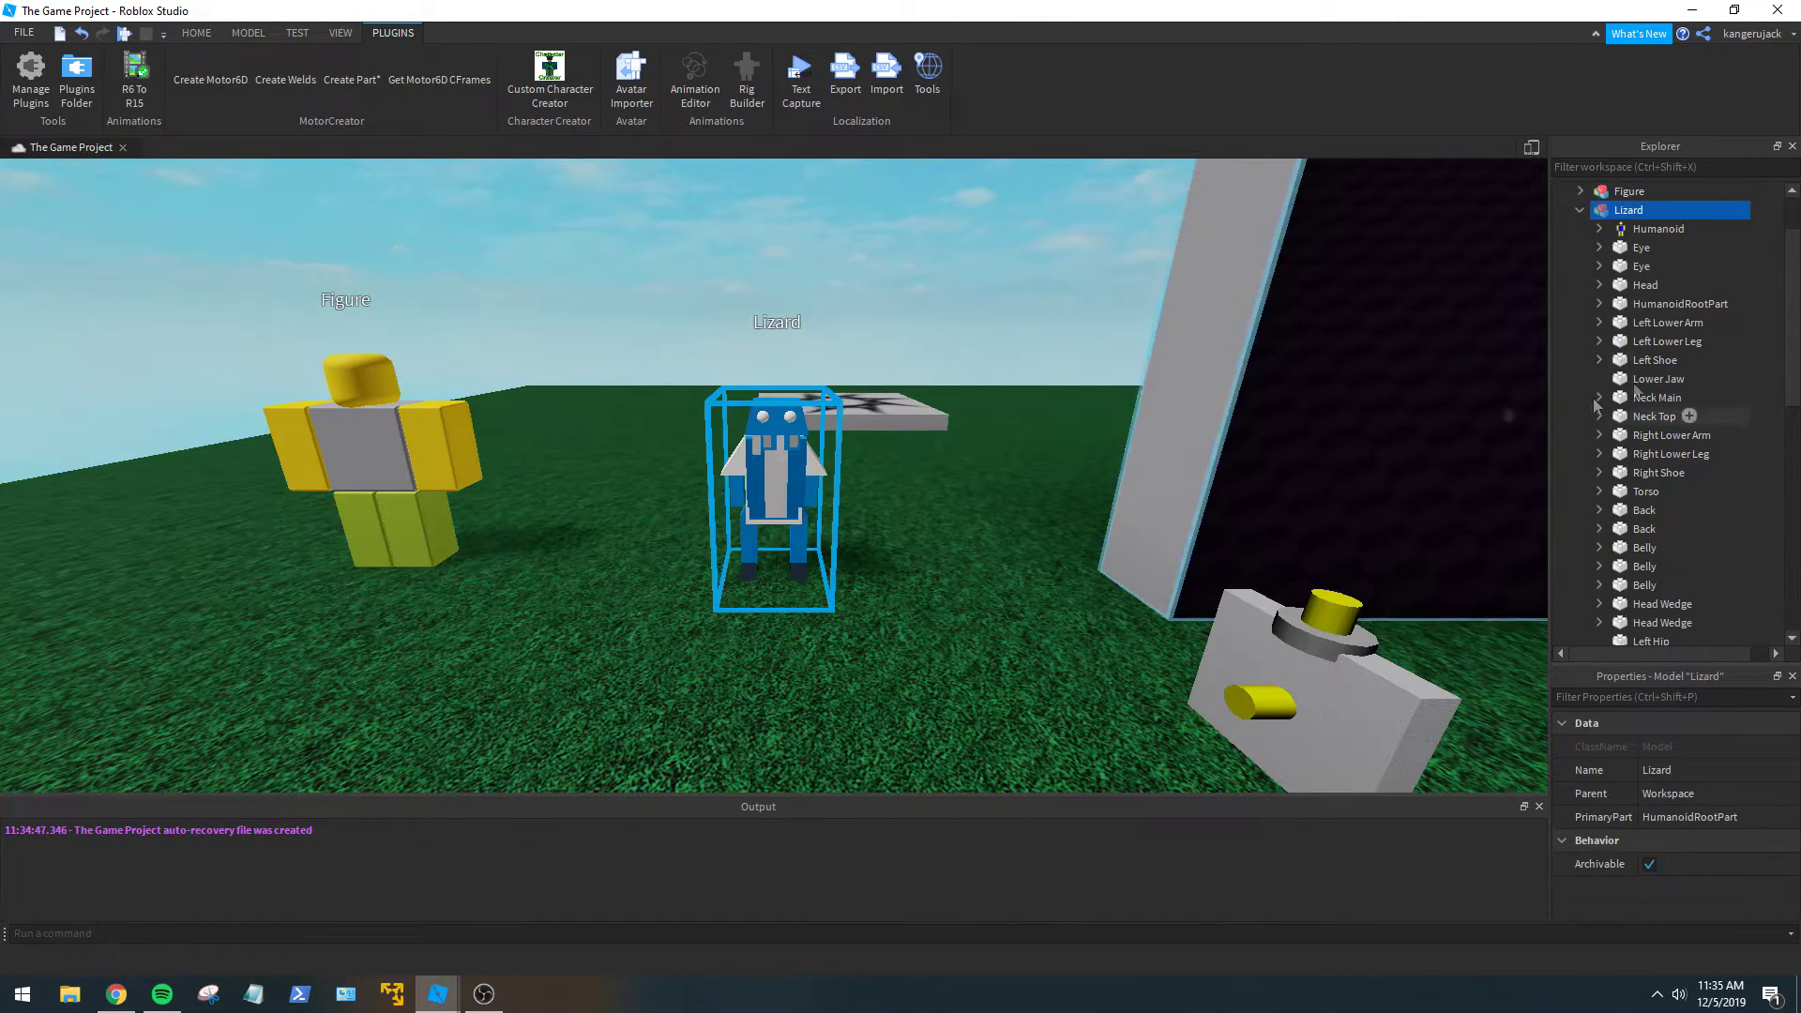
scroll(1705, 408, "down", 8)
left_click(1652, 416)
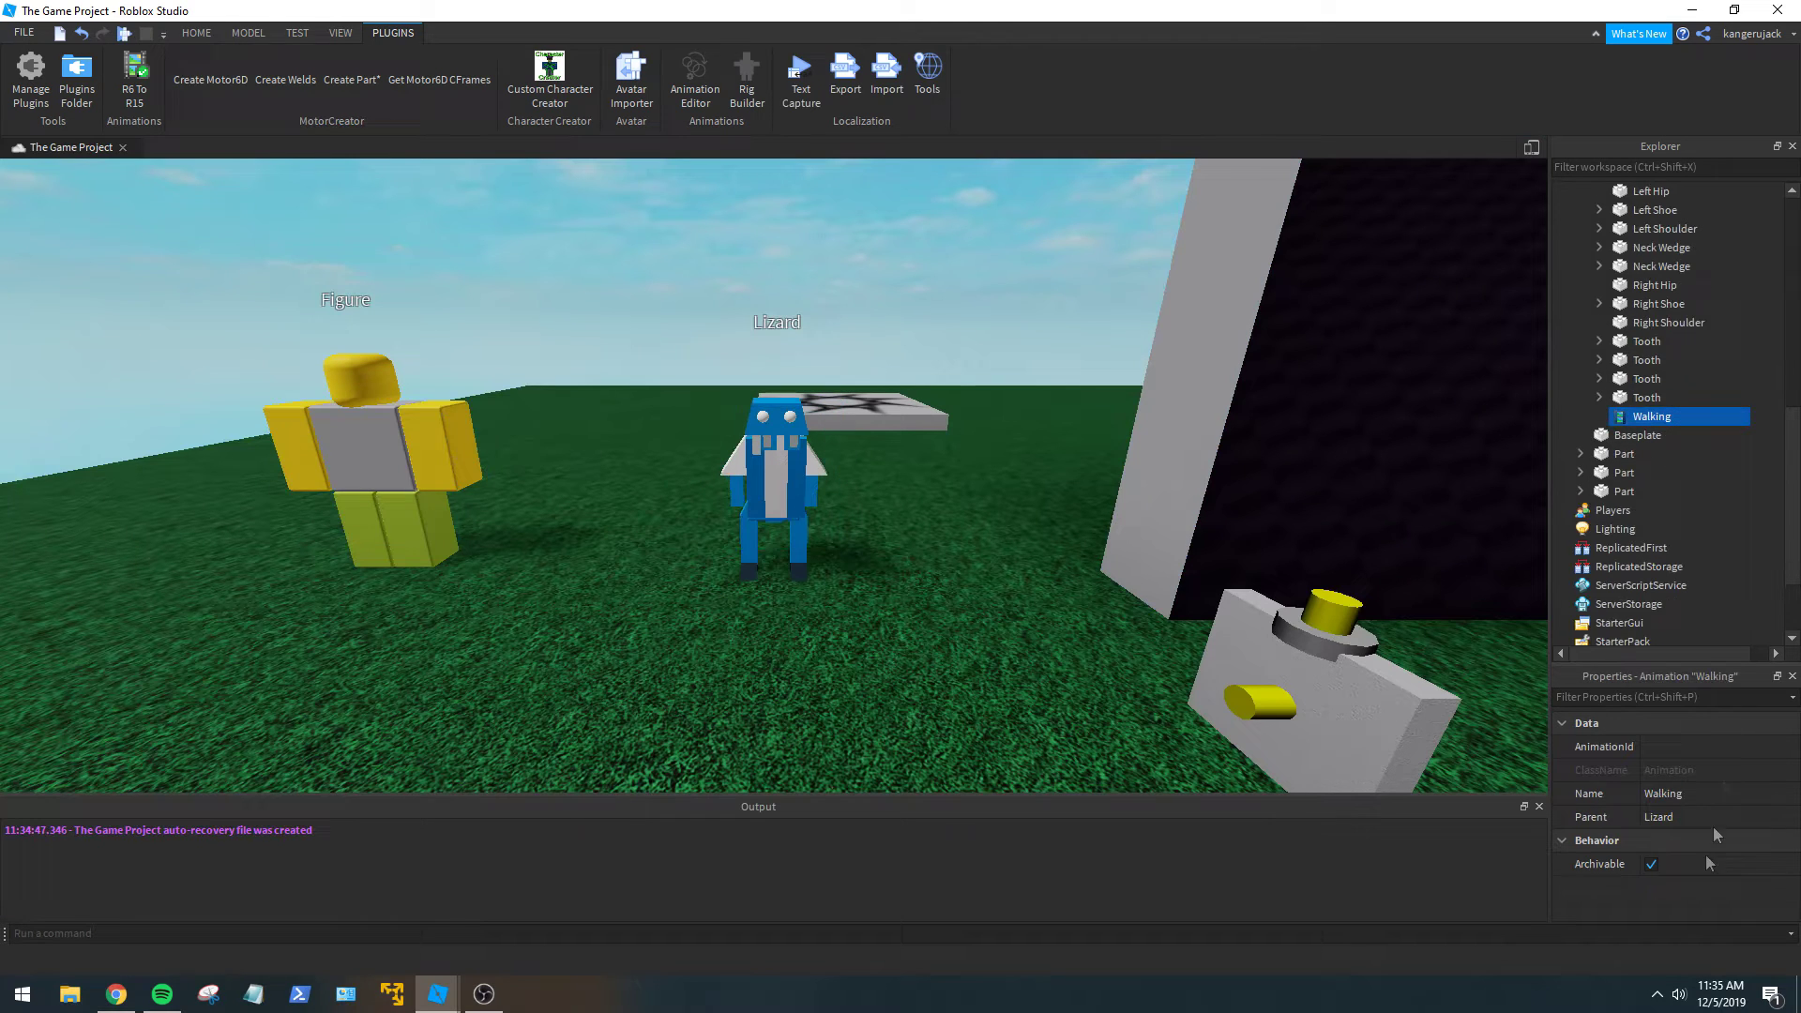
left_click(1681, 746)
key("Return")
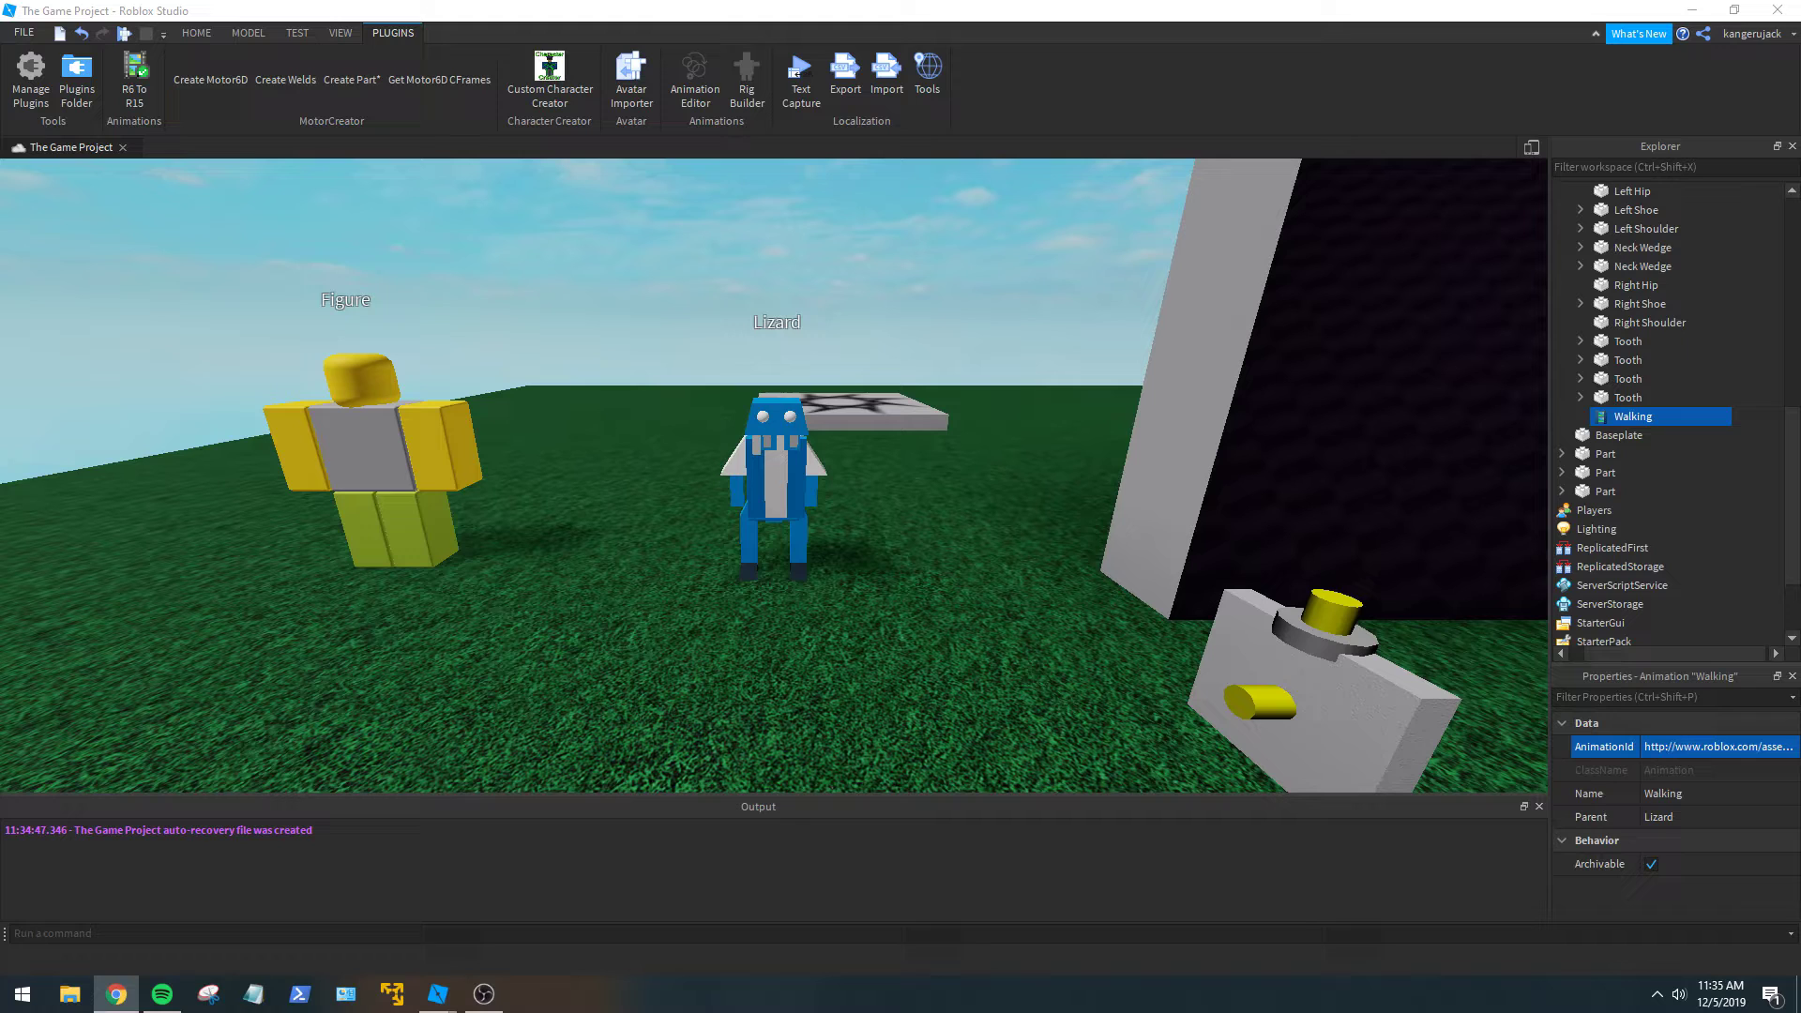
Replace the ID number at the end of Walking's AnimationId URL with the uploaded animation's ID.
double_click(1757, 749)
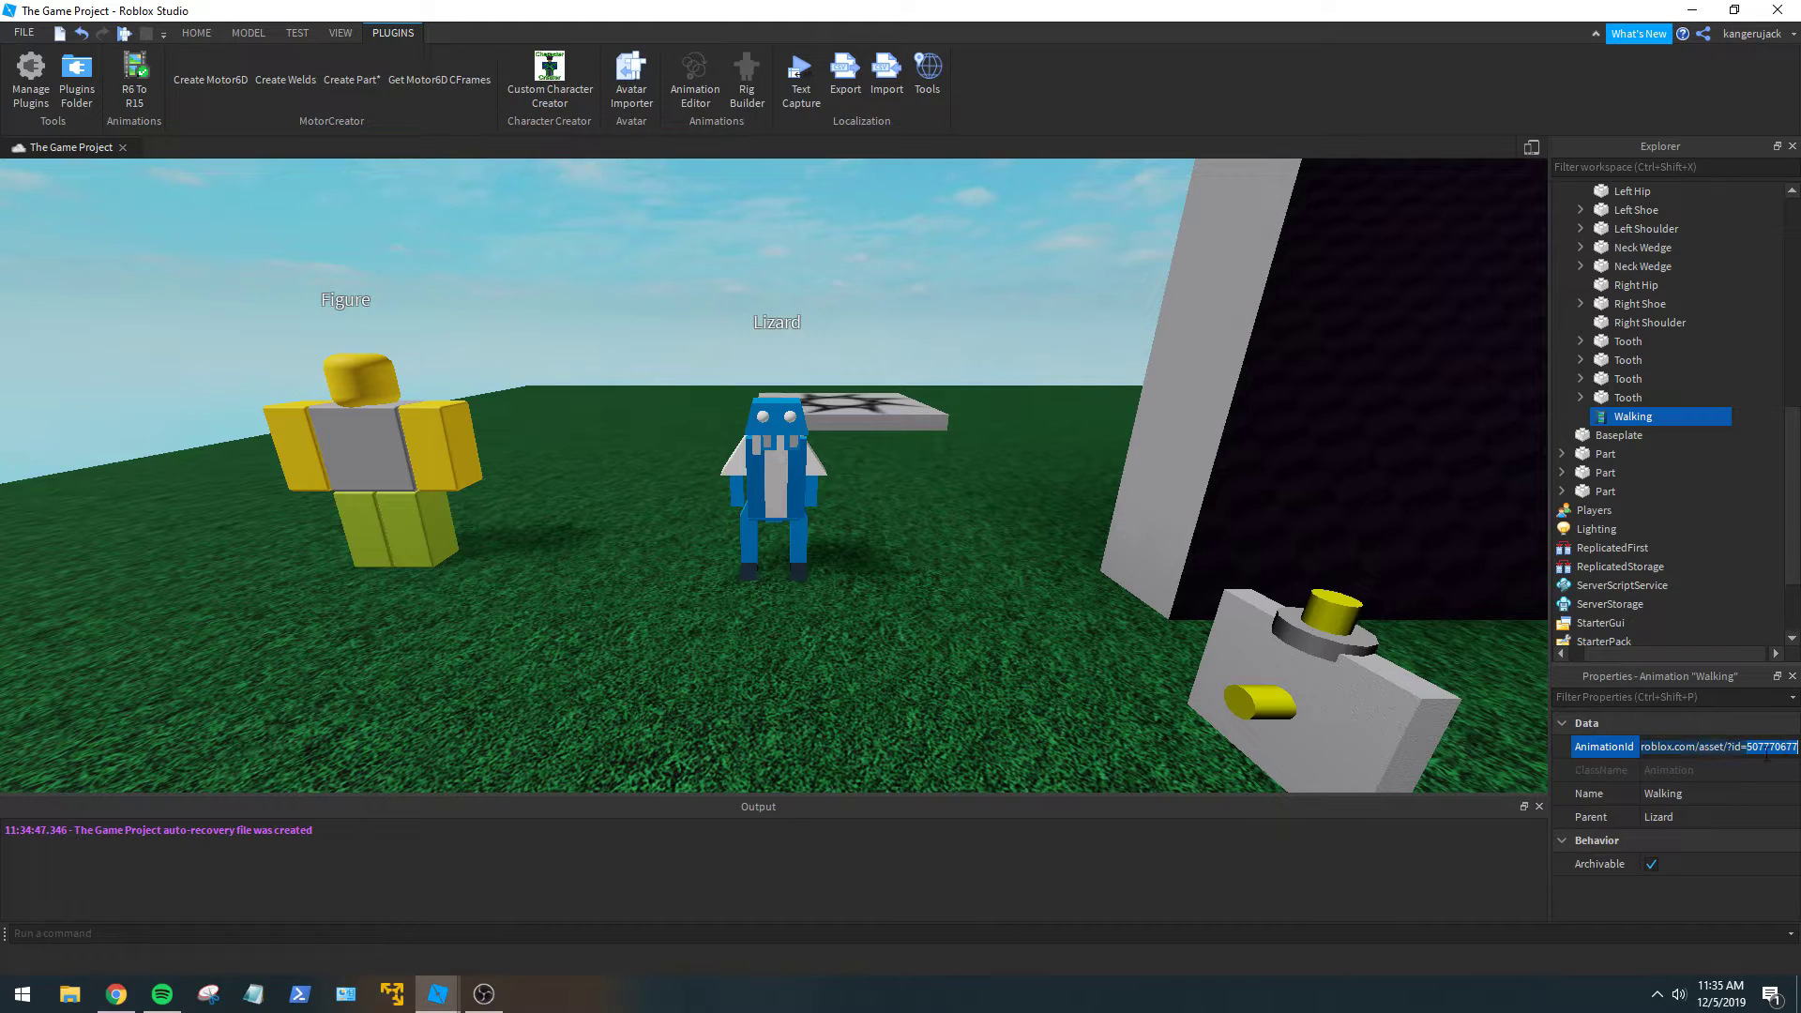
key("ctrl+v")
key("Return")
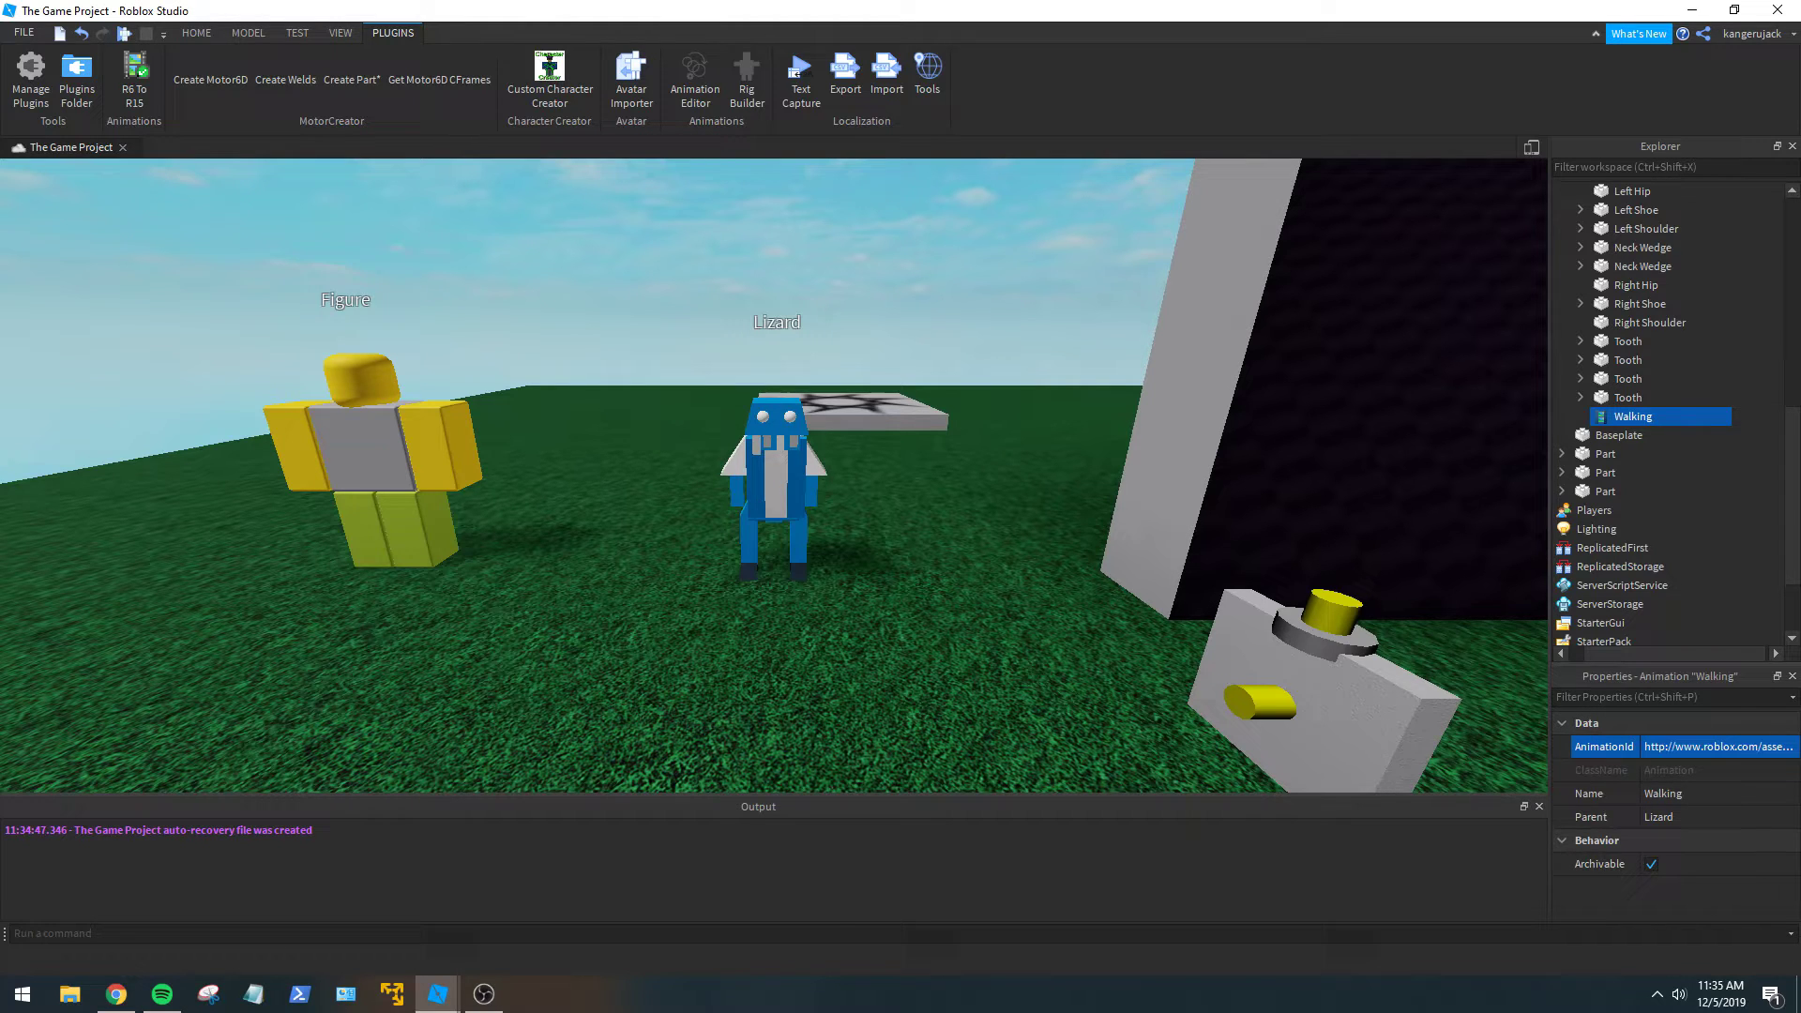
Insert a Script object into the Lizard model.
right_click_drag(1205, 445, 1099, 580)
left_click(966, 588)
right_click_drag(959, 588, 865, 483)
key("w")
left_click(866, 483)
left_click(1656, 192)
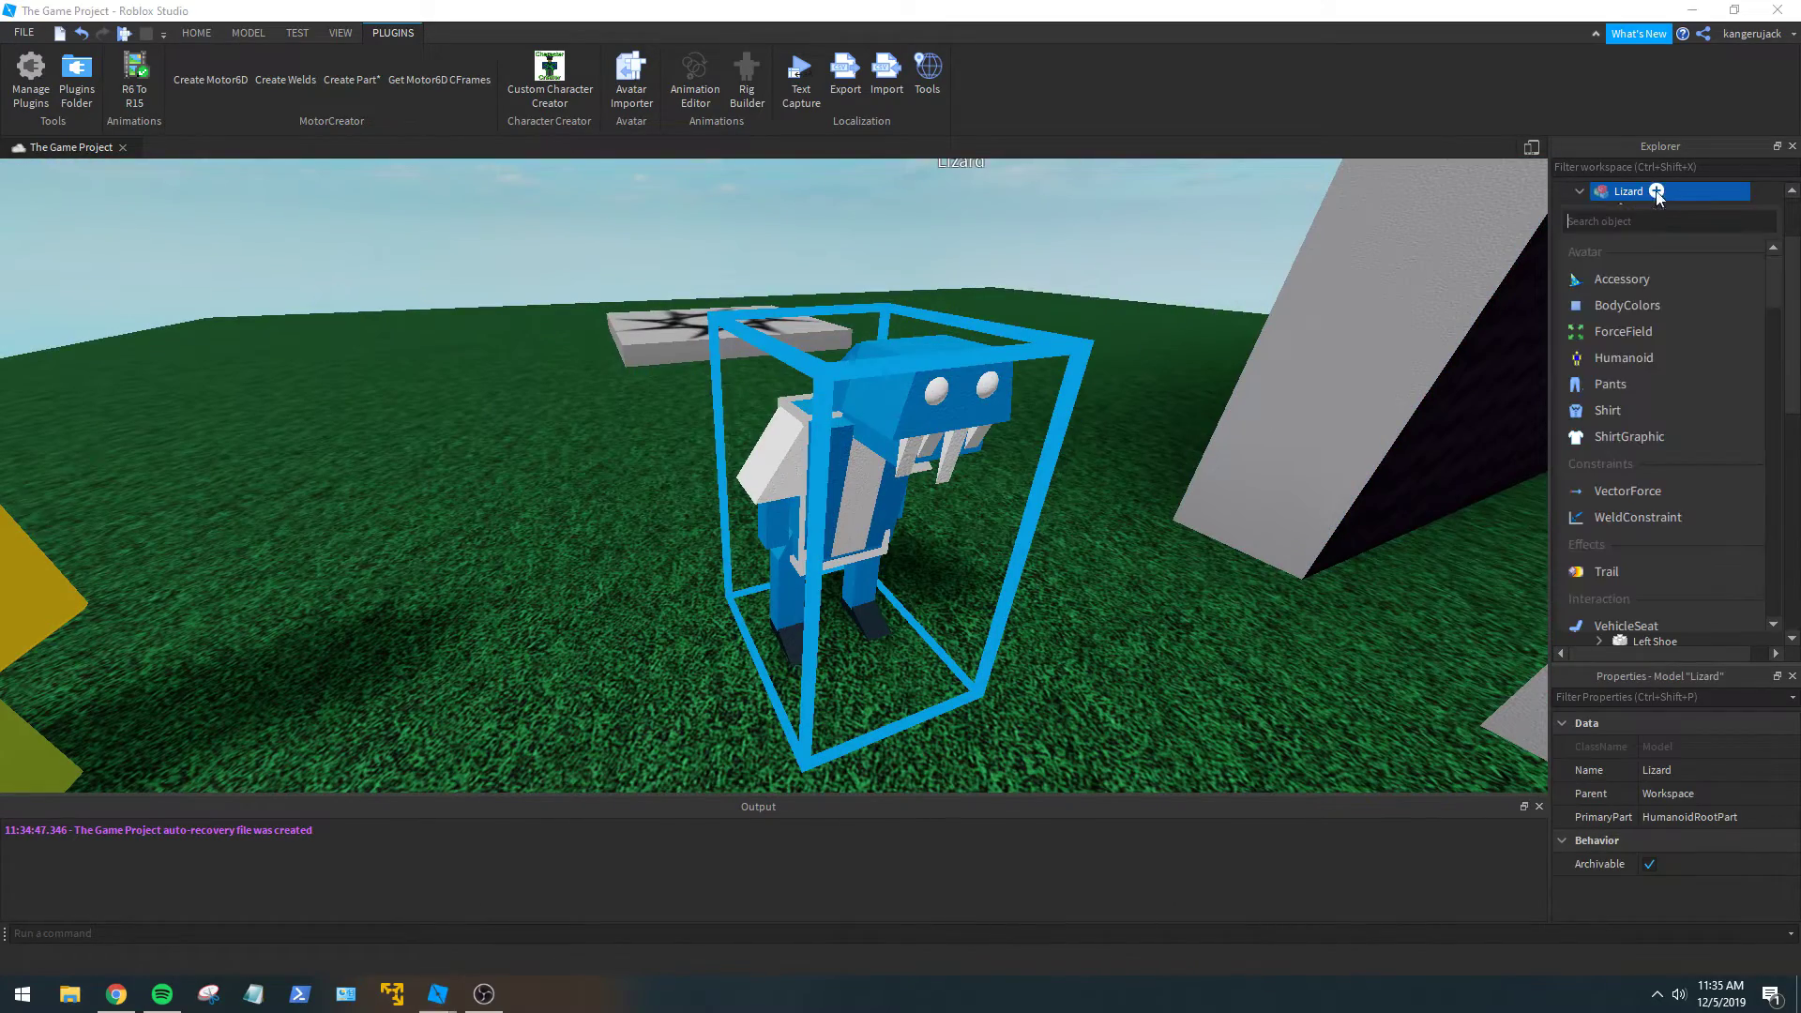
type("scrup")
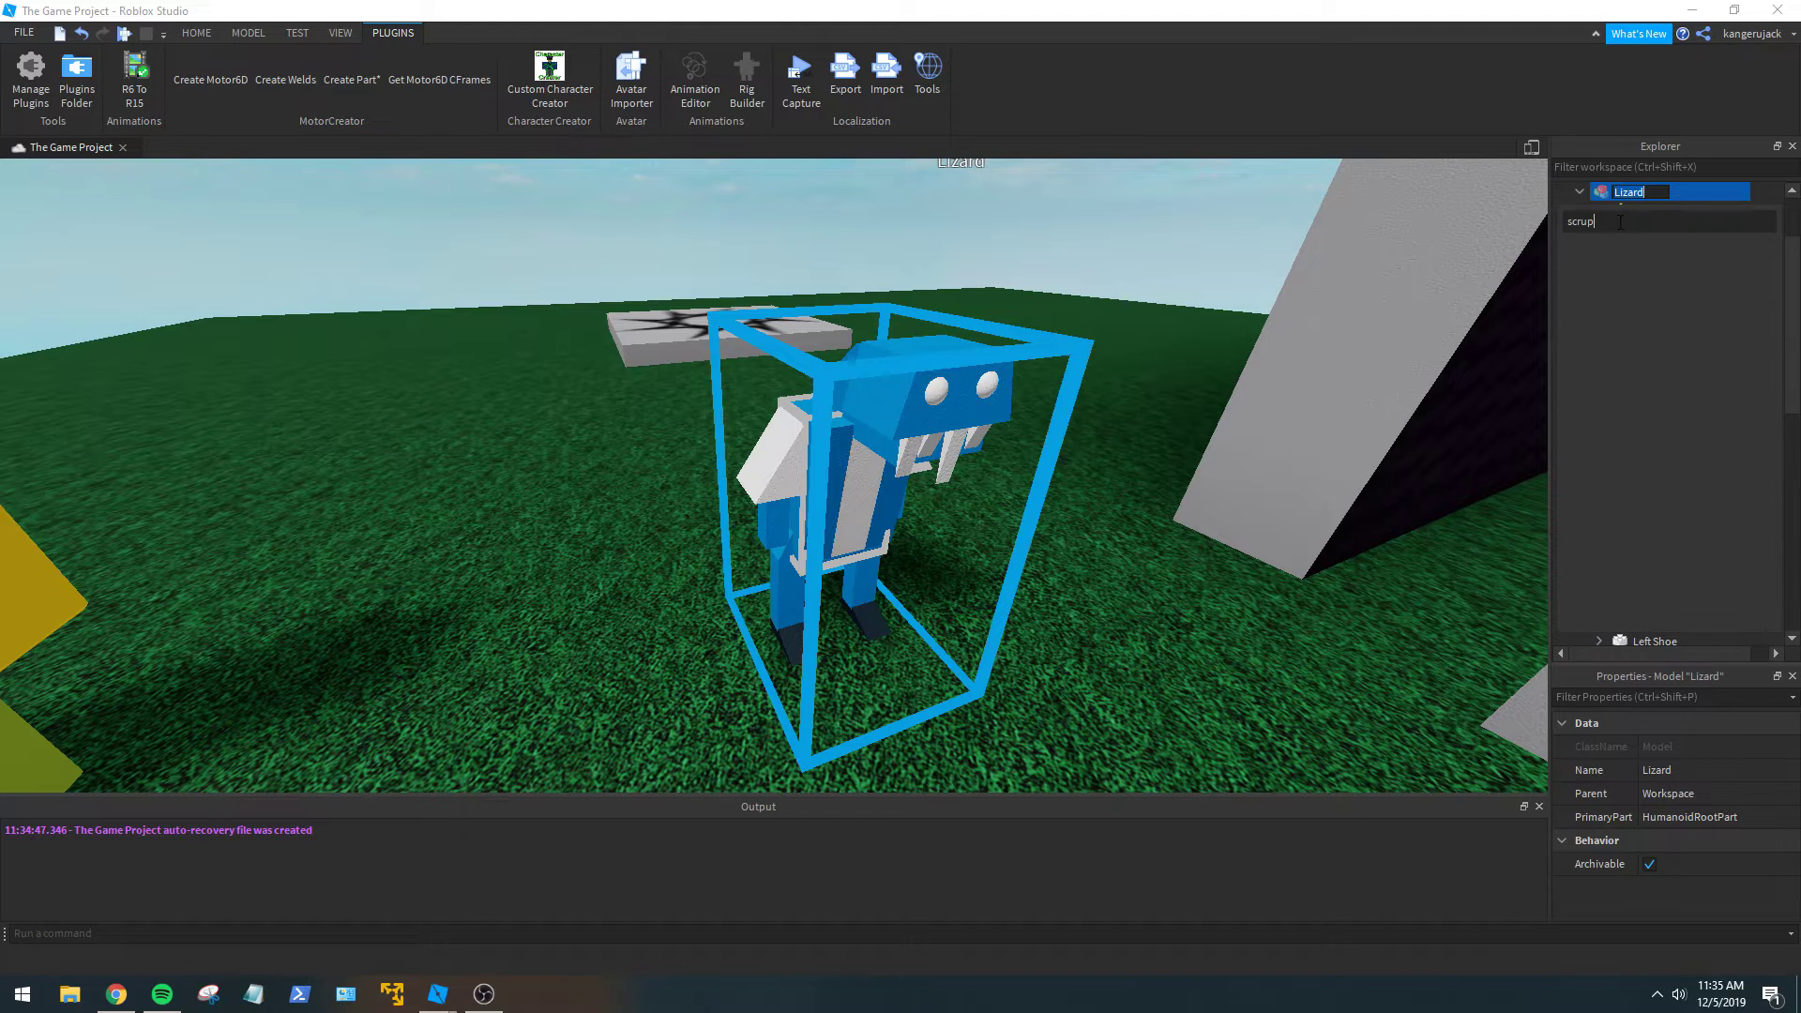
key("BackSpace")
key("BackSpace")
type("i")
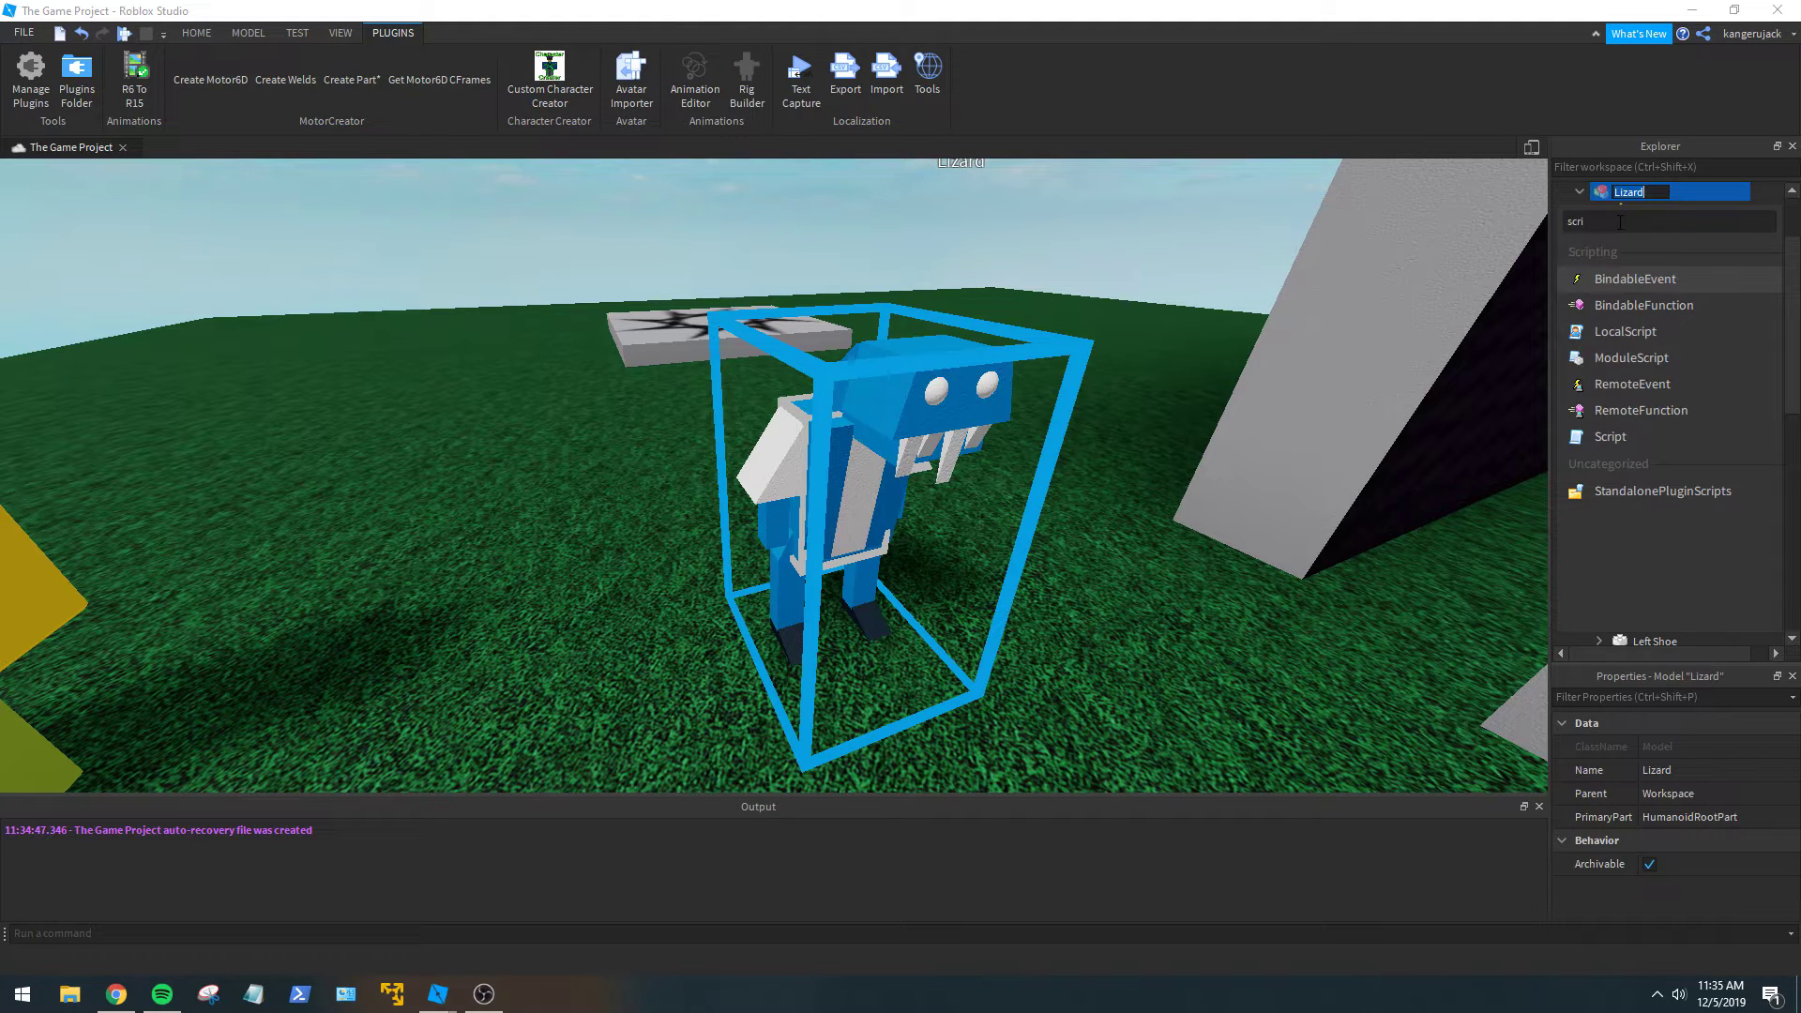
key("Down")
key("Down")
key("Down")
key("Down")
key("Down")
key("Down")
key("Return")
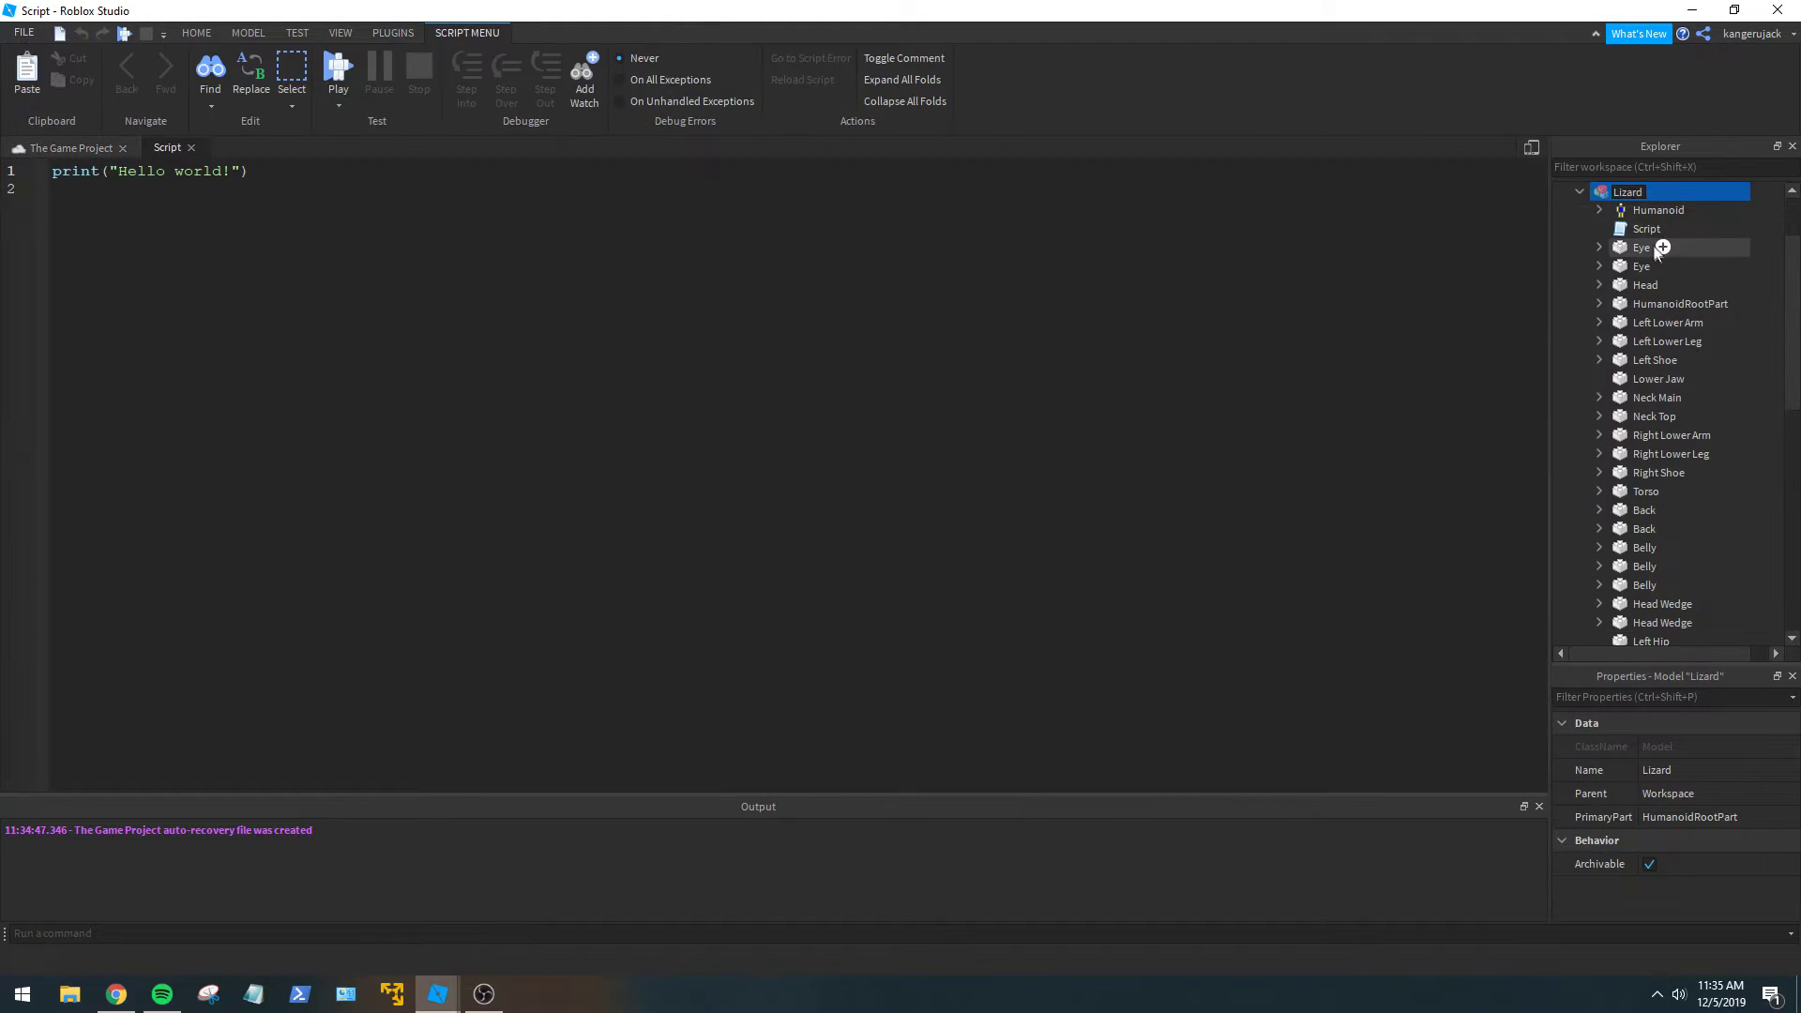
Rename the Lizard's new script as Animation and delete its default code.
left_click(1641, 229)
left_click(1678, 793)
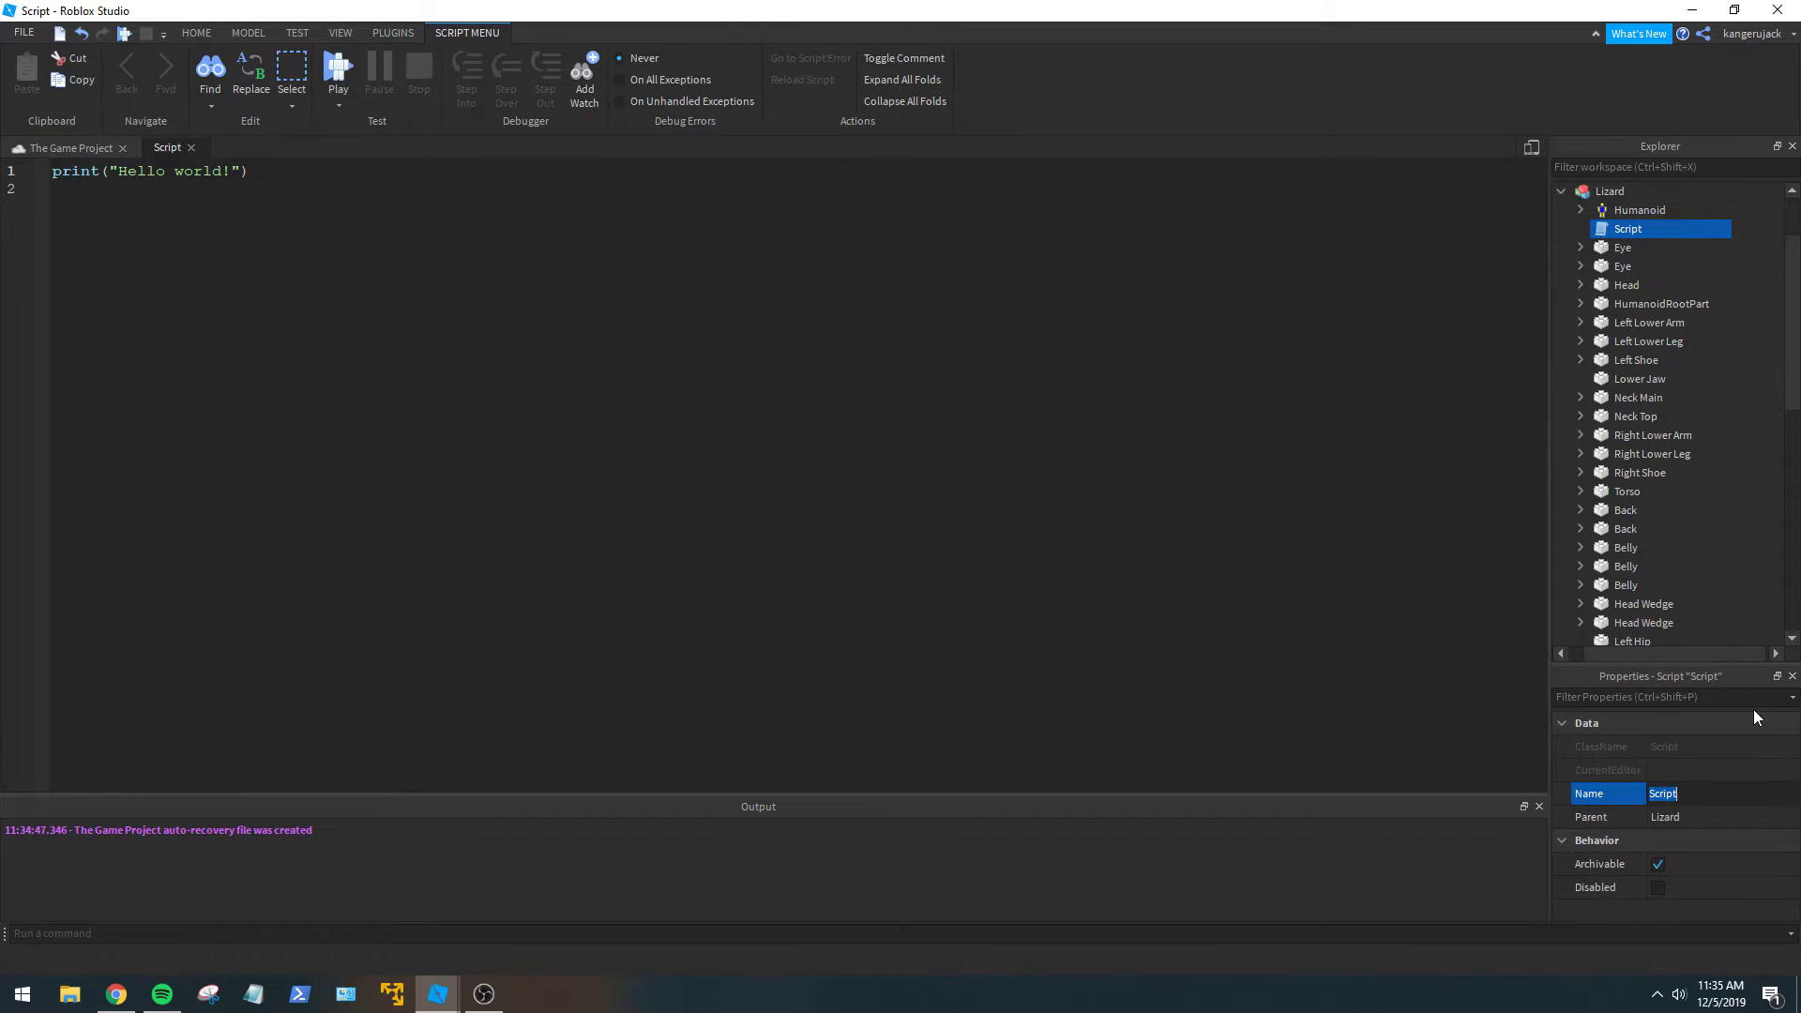
key("Return")
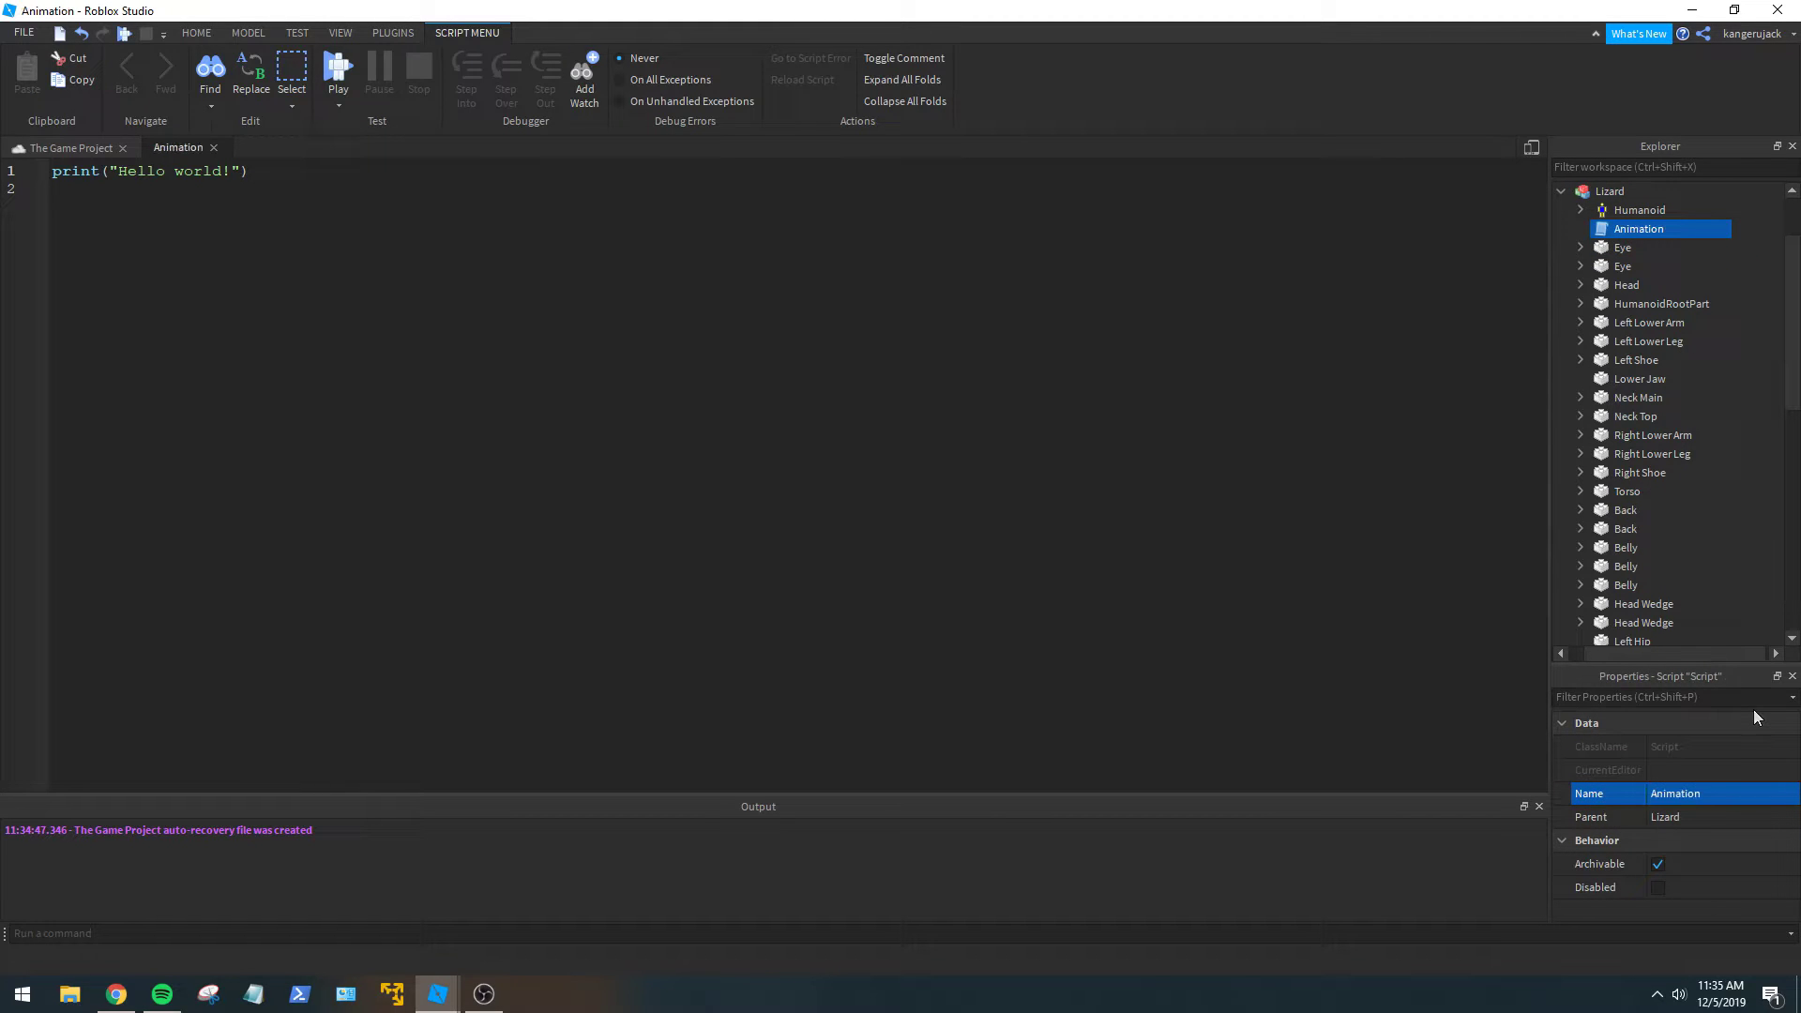
left_click_drag(310, 211, 4, 23)
key("BackSpace")
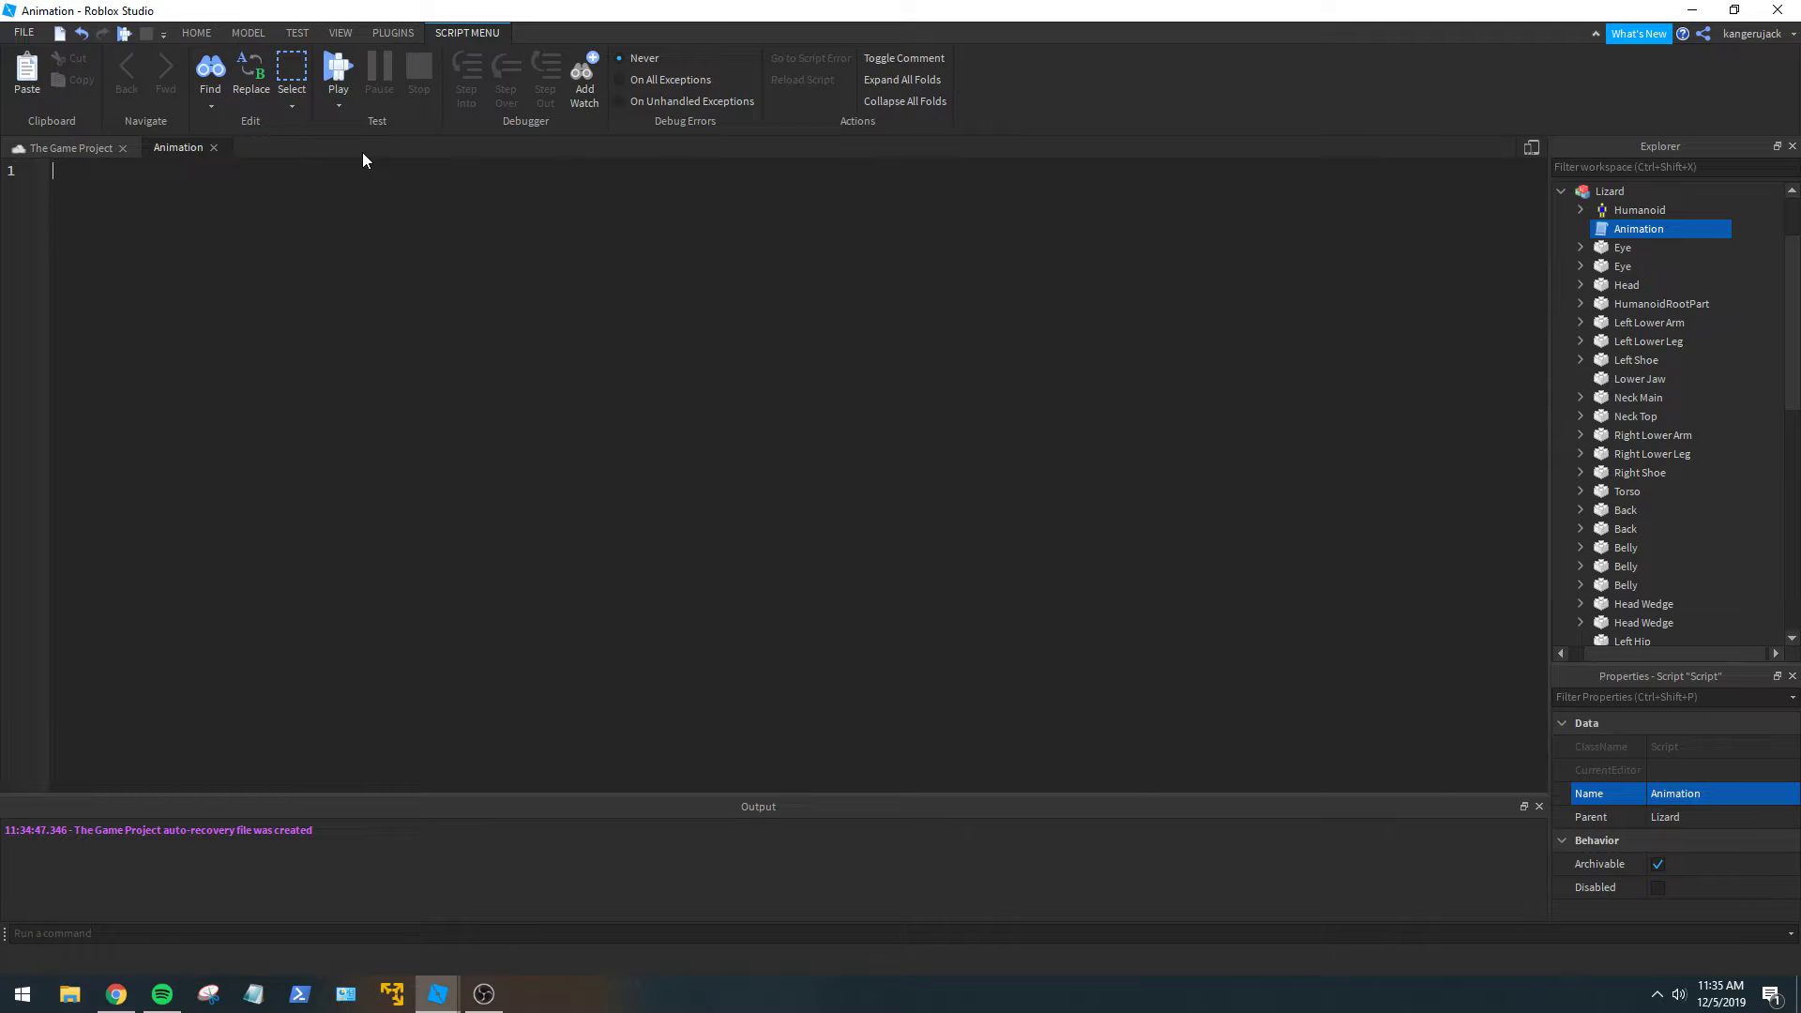
Write local myHuman = script.Parent:WaitForChild("Humanoid") and begin a new statement below it with myHuman.
type("local my")
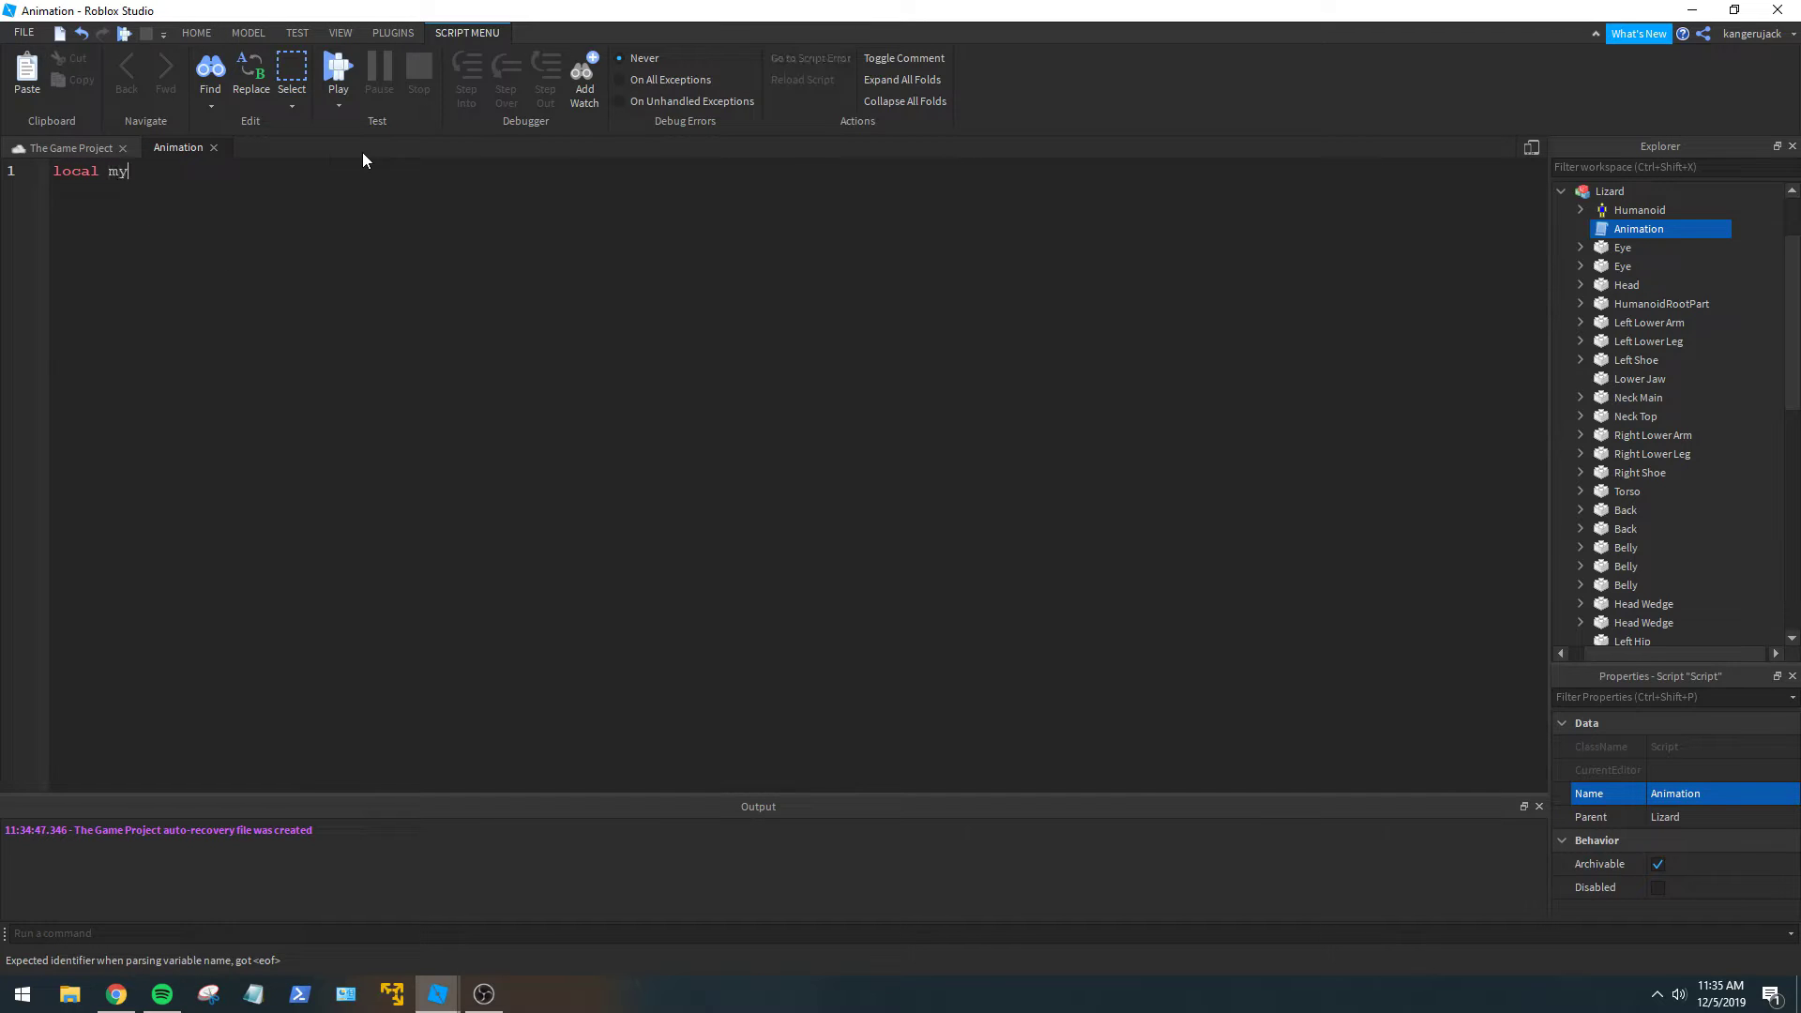
type("Human = script.Pa")
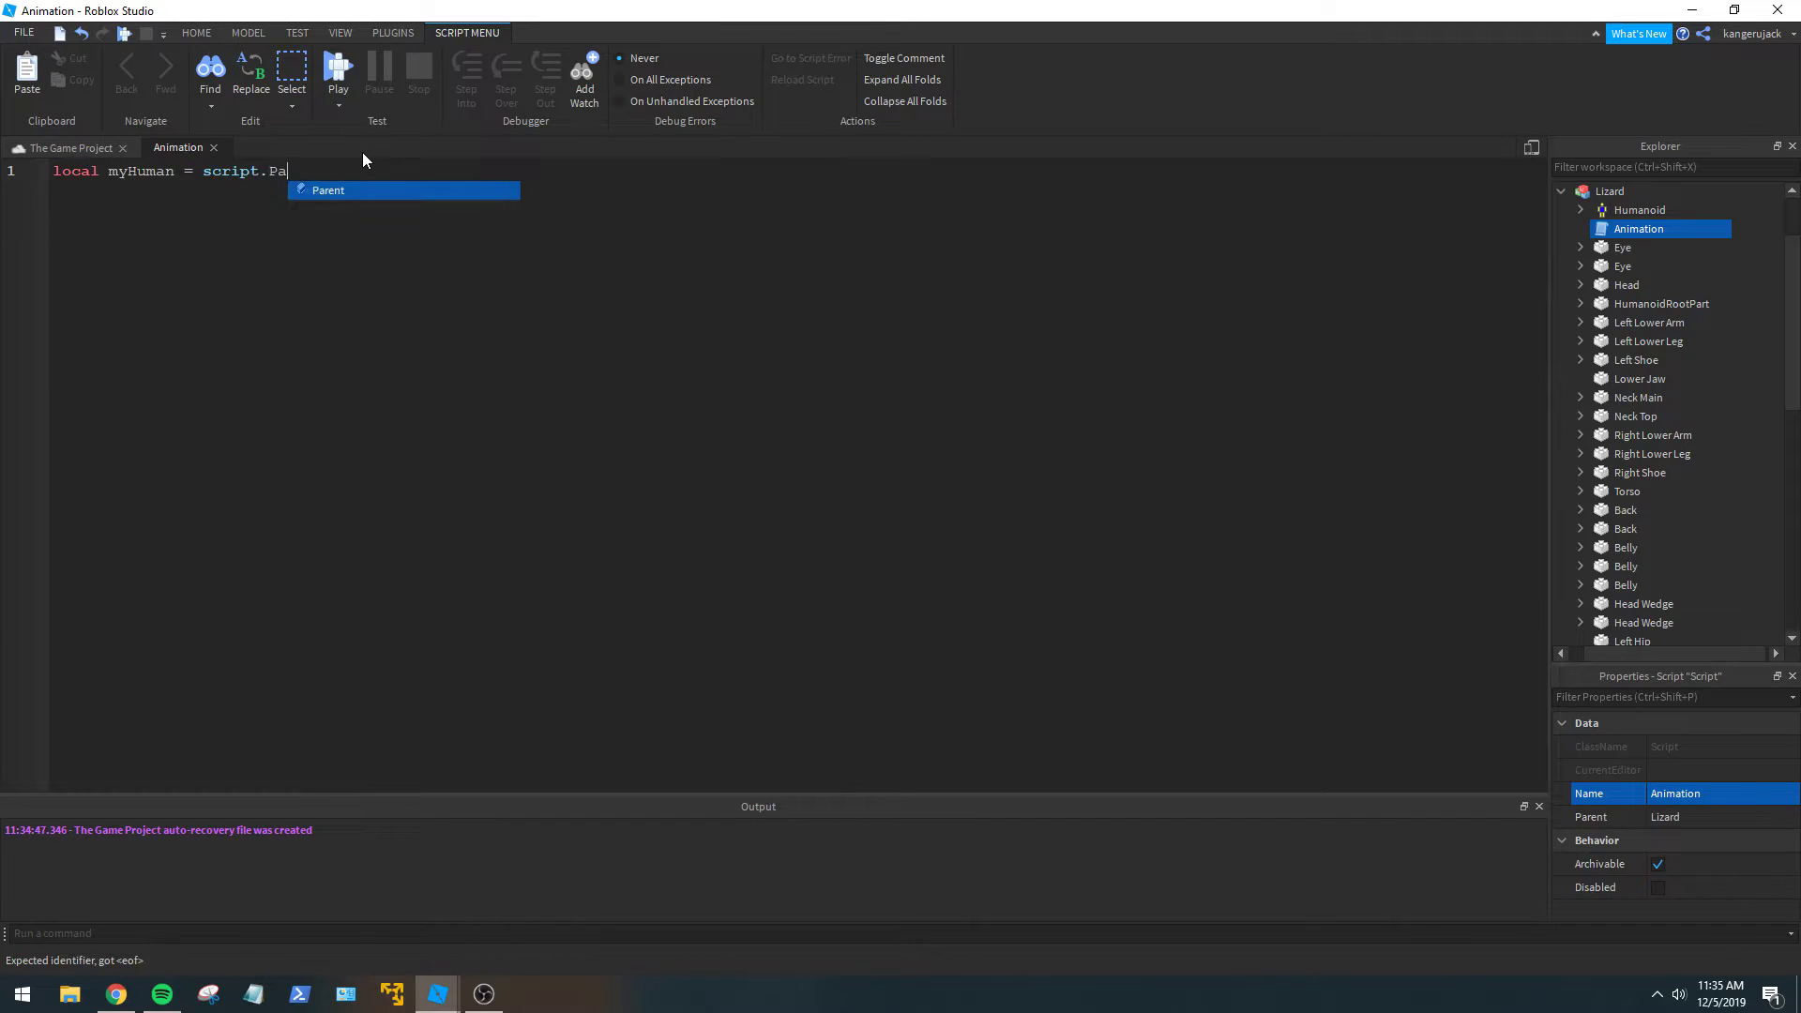
type("rent:WaitForChild(\"Hu")
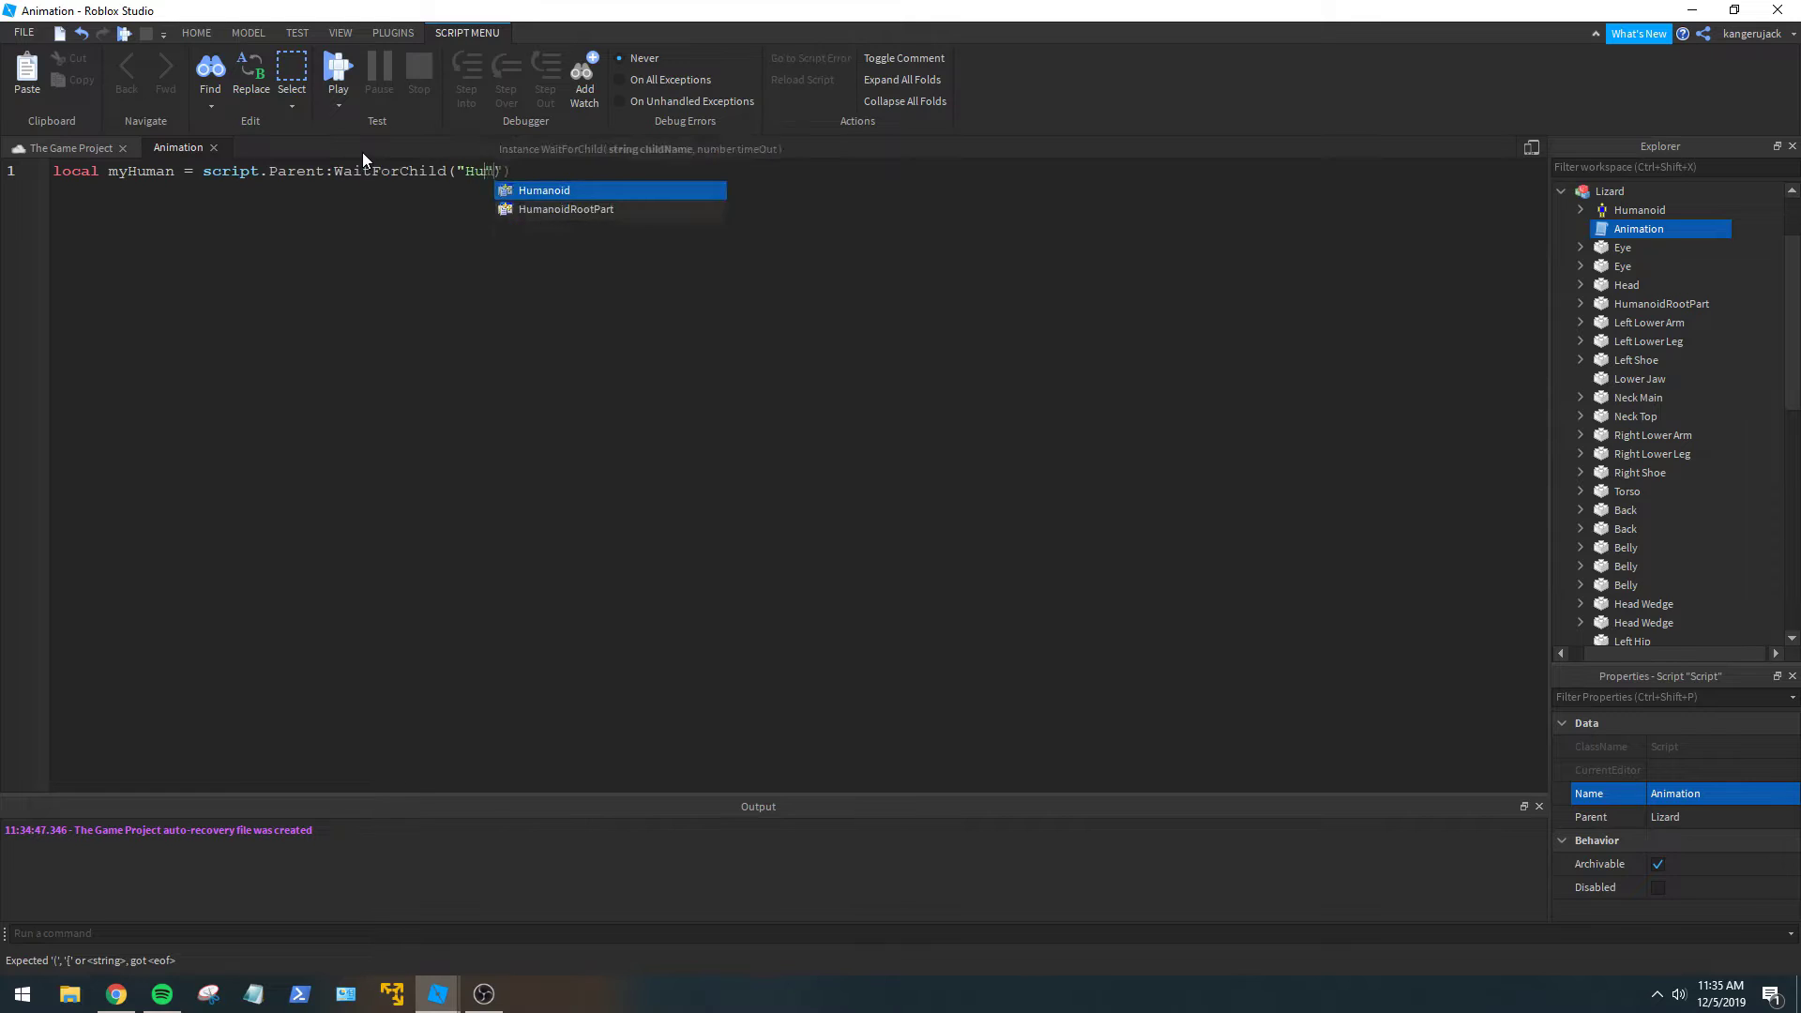
type("manoid\")  ")
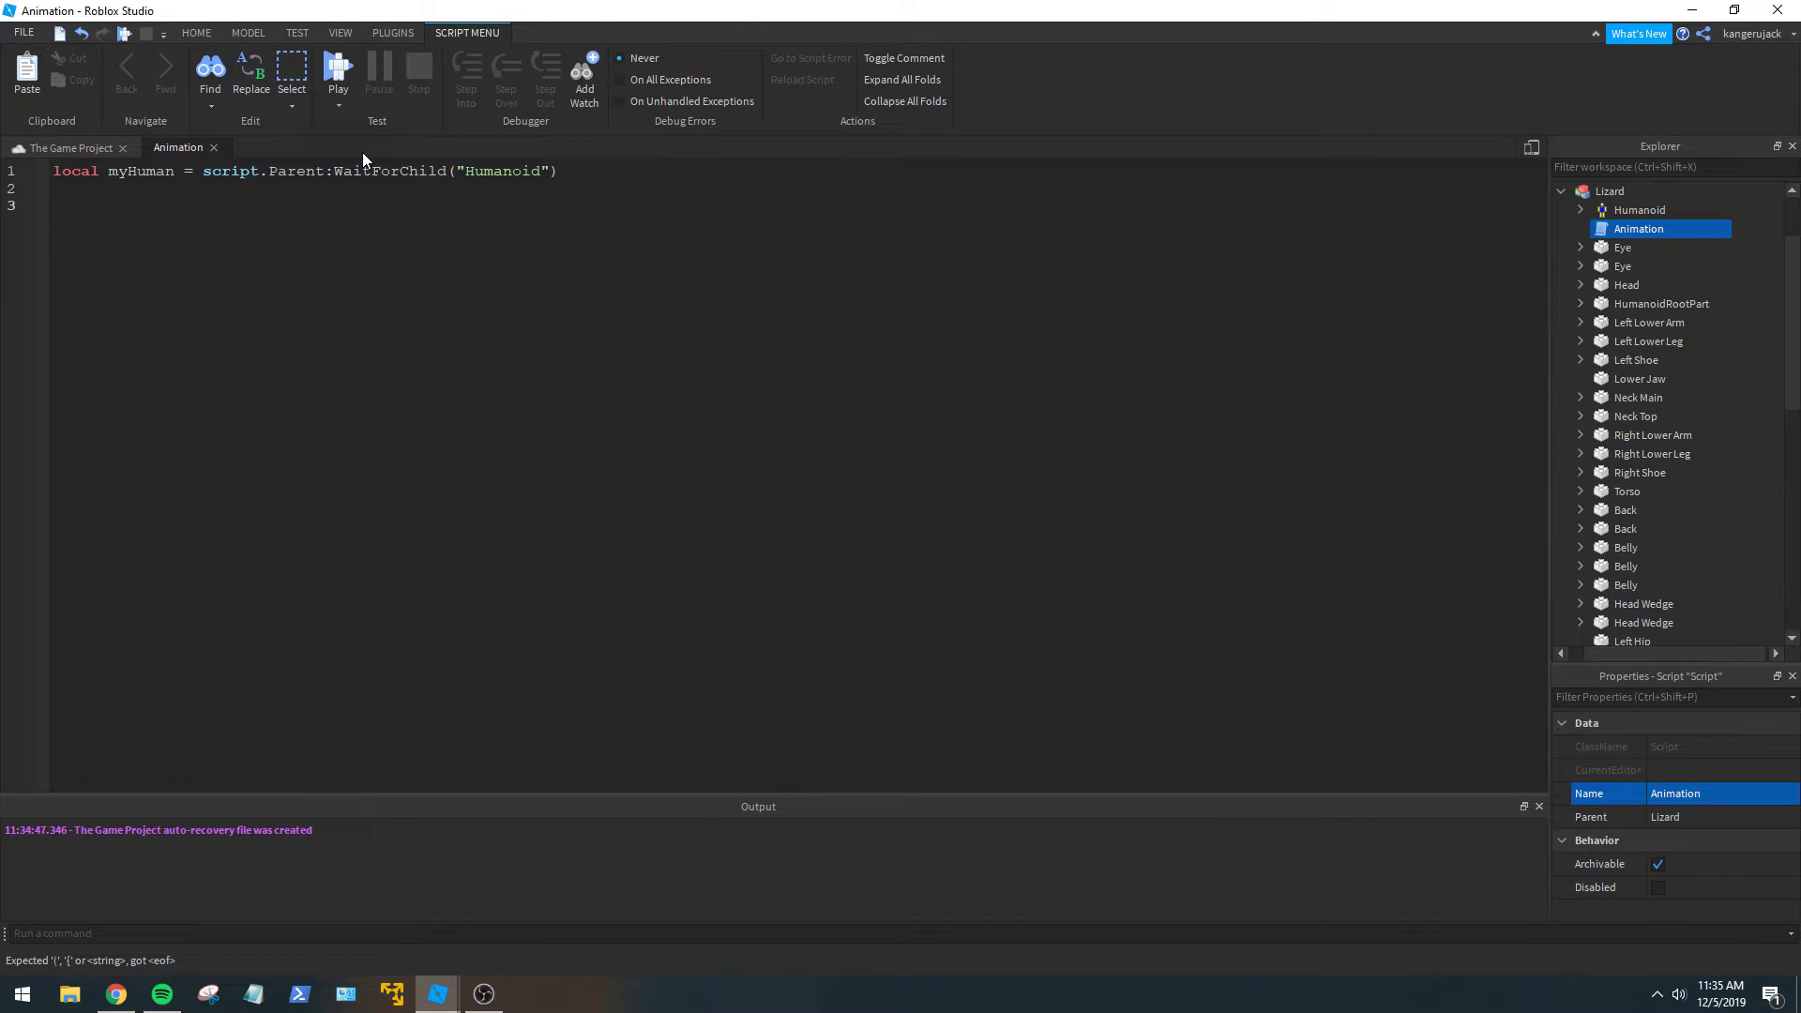
type("myHuman.")
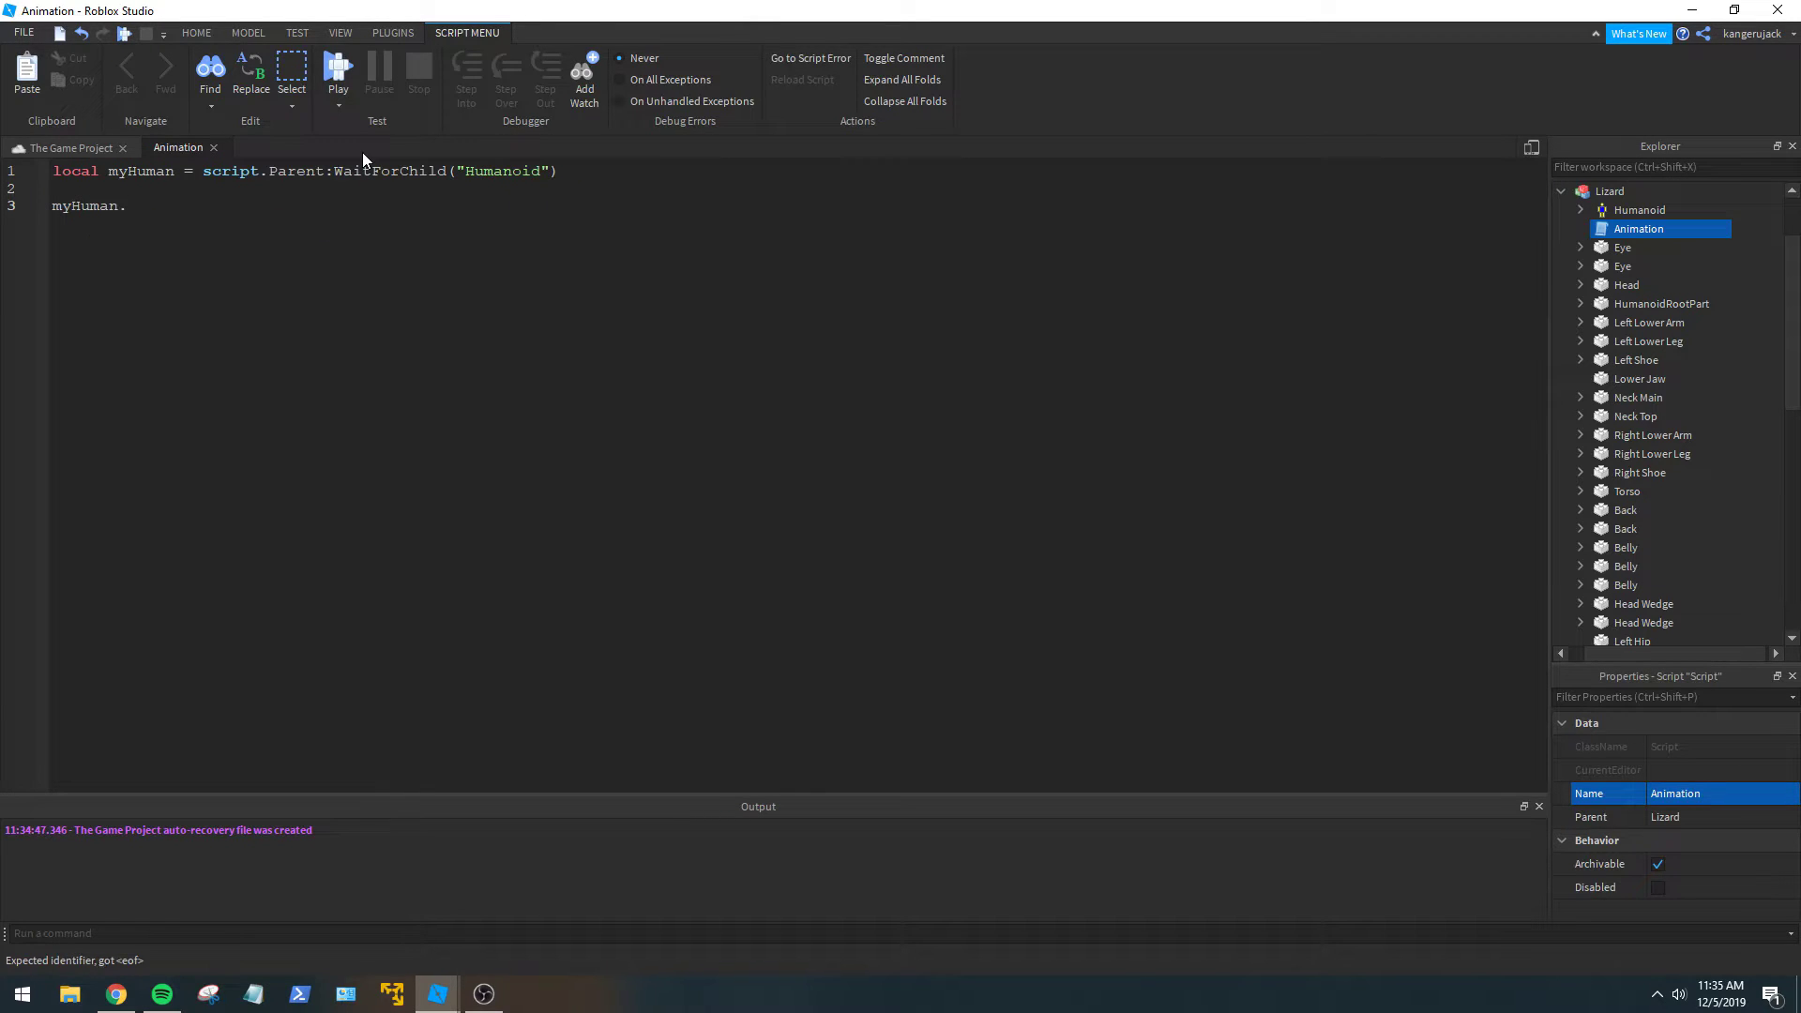
type("Walking")
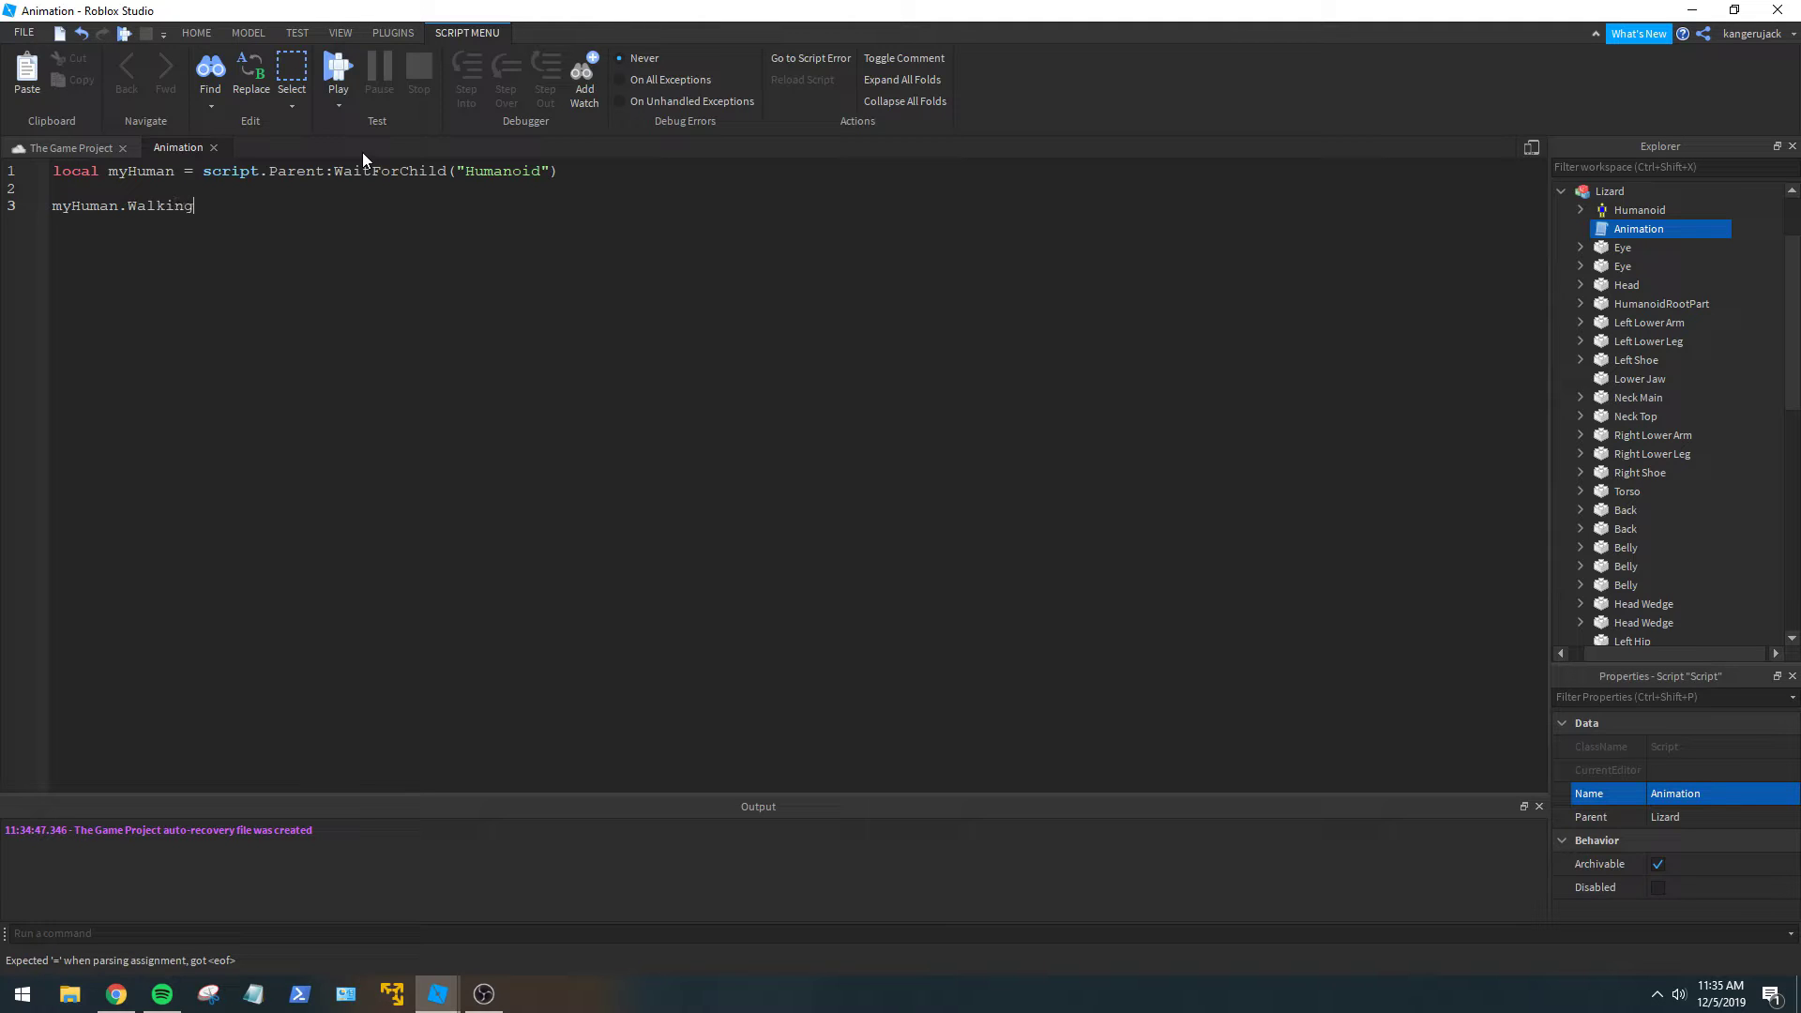
type(":")
key("BackSpace")
key("BackSpace")
key("BackSpace")
key("BackSpace")
key("BackSpace")
key("BackSpace")
key("BackSpace")
key("BackSpace")
Connect the myHuman.Running event to an inline function that takes speed as its parameter.
type("Running:Connect(speedc")
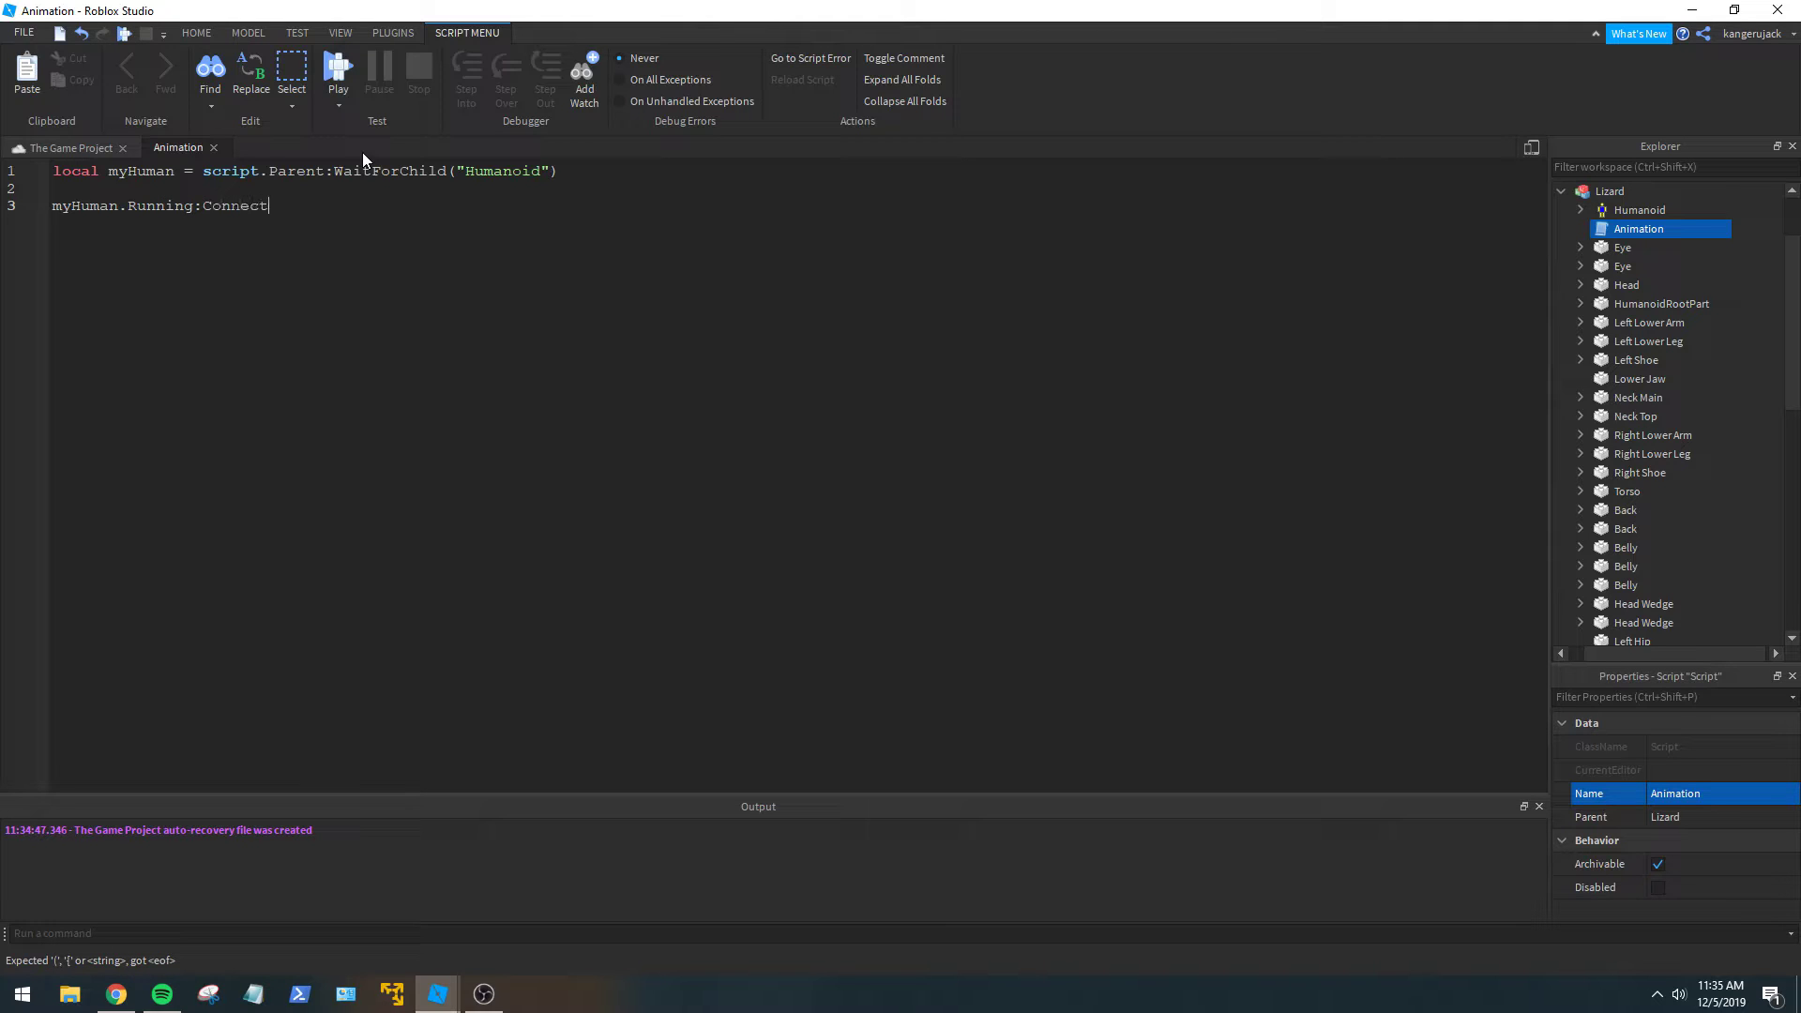
key("BackSpace")
key("BackSpace")
key("BackSpace")
key("BackSpace")
key("BackSpace")
key("BackSpace")
key("Delete")
type("func")
key("Tab")
type("(speed")
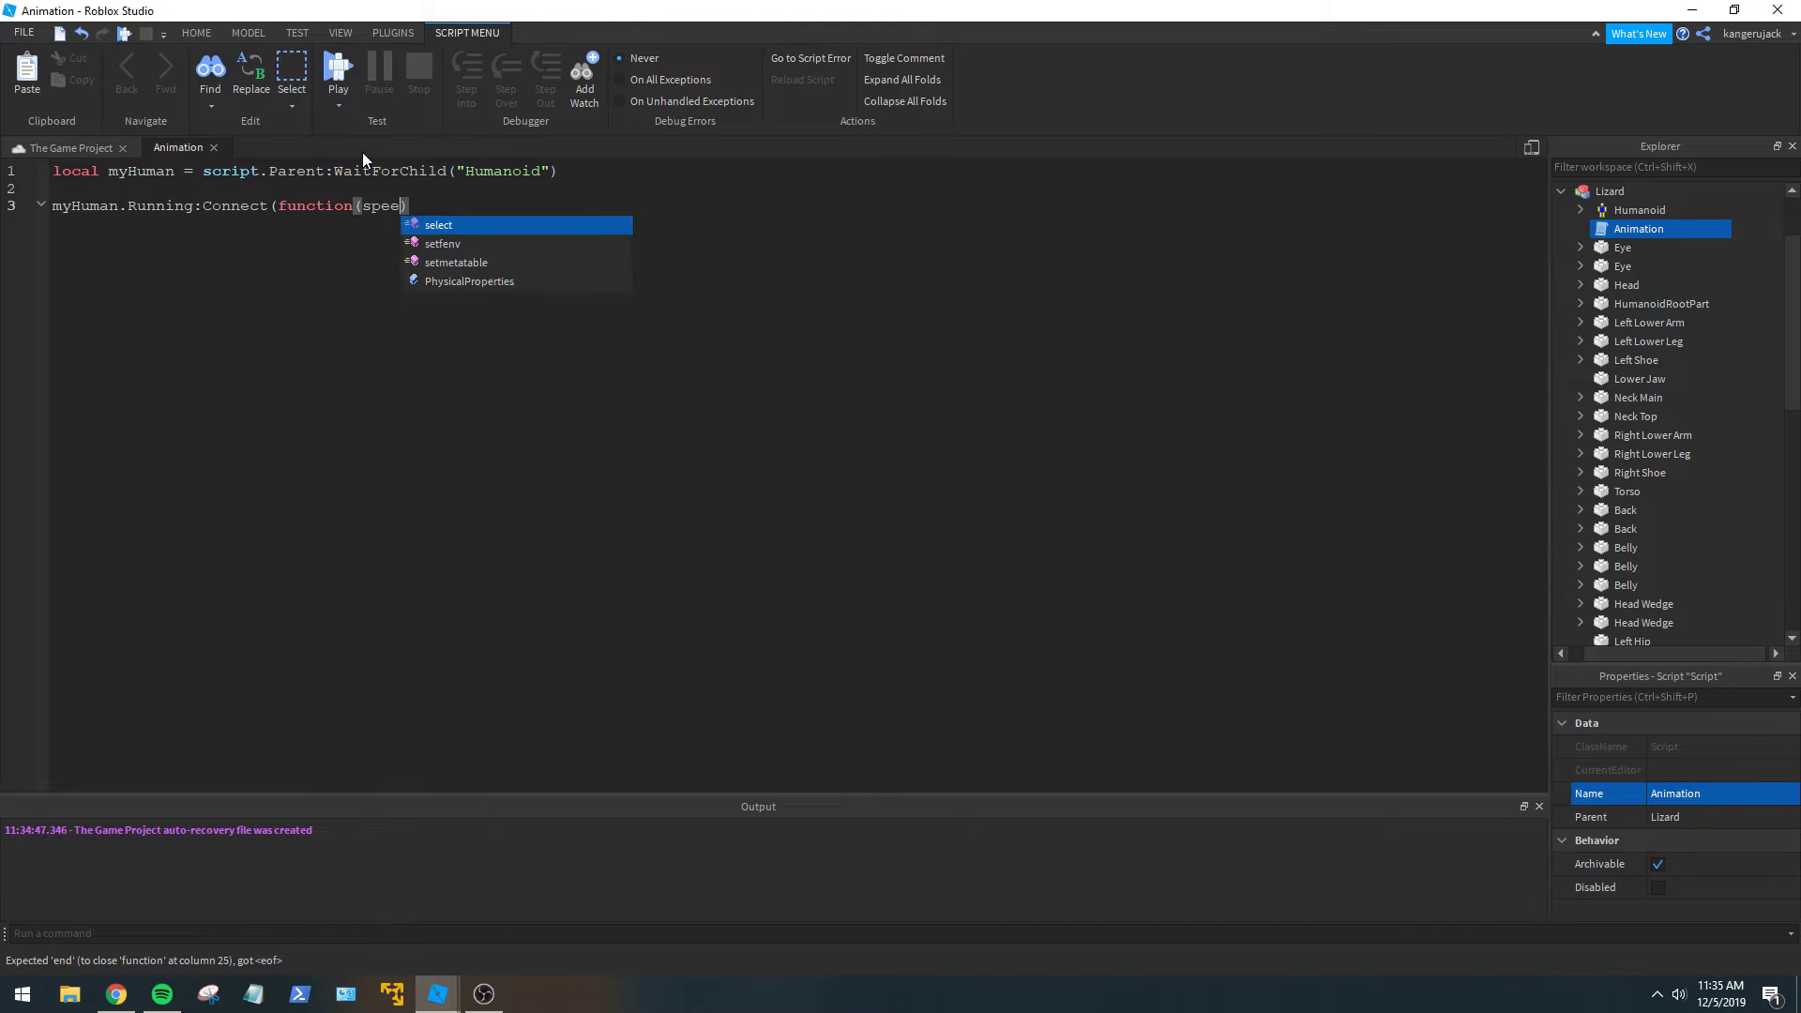
Add an empty if speed > 0 then block inside the Running function.
key("Return")
type("if speed > 0 then")
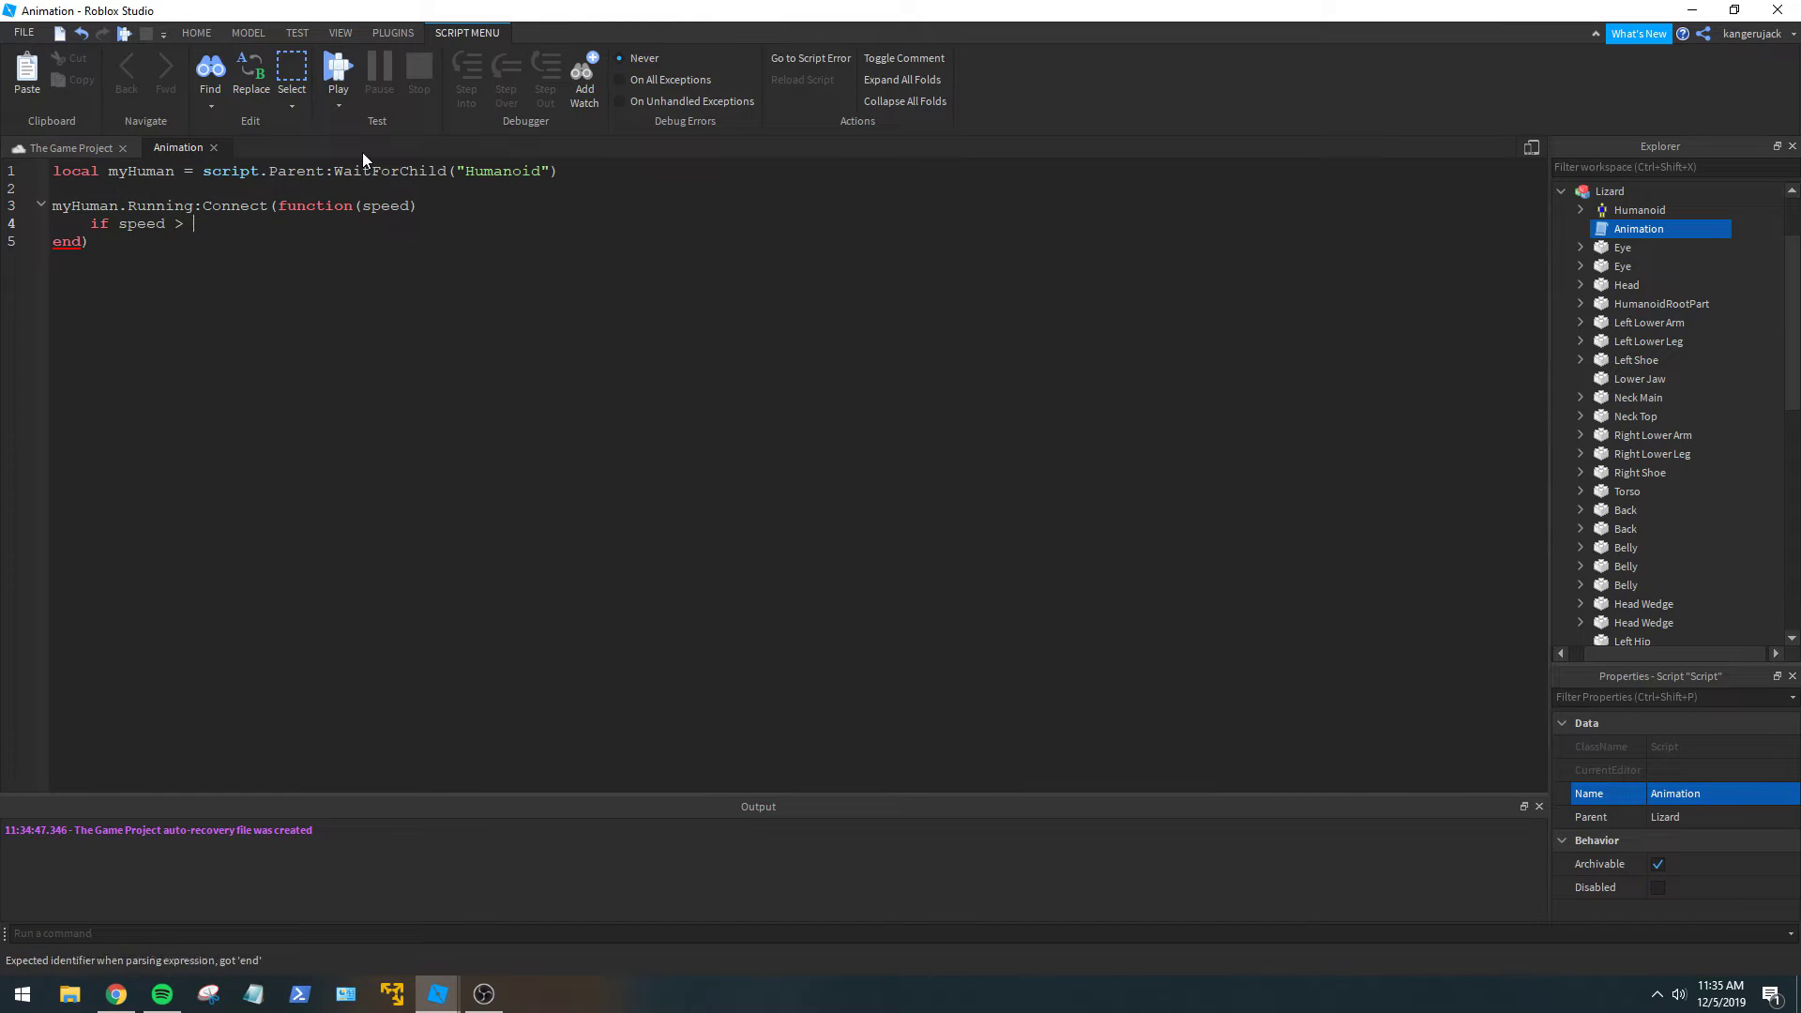
key("Return")
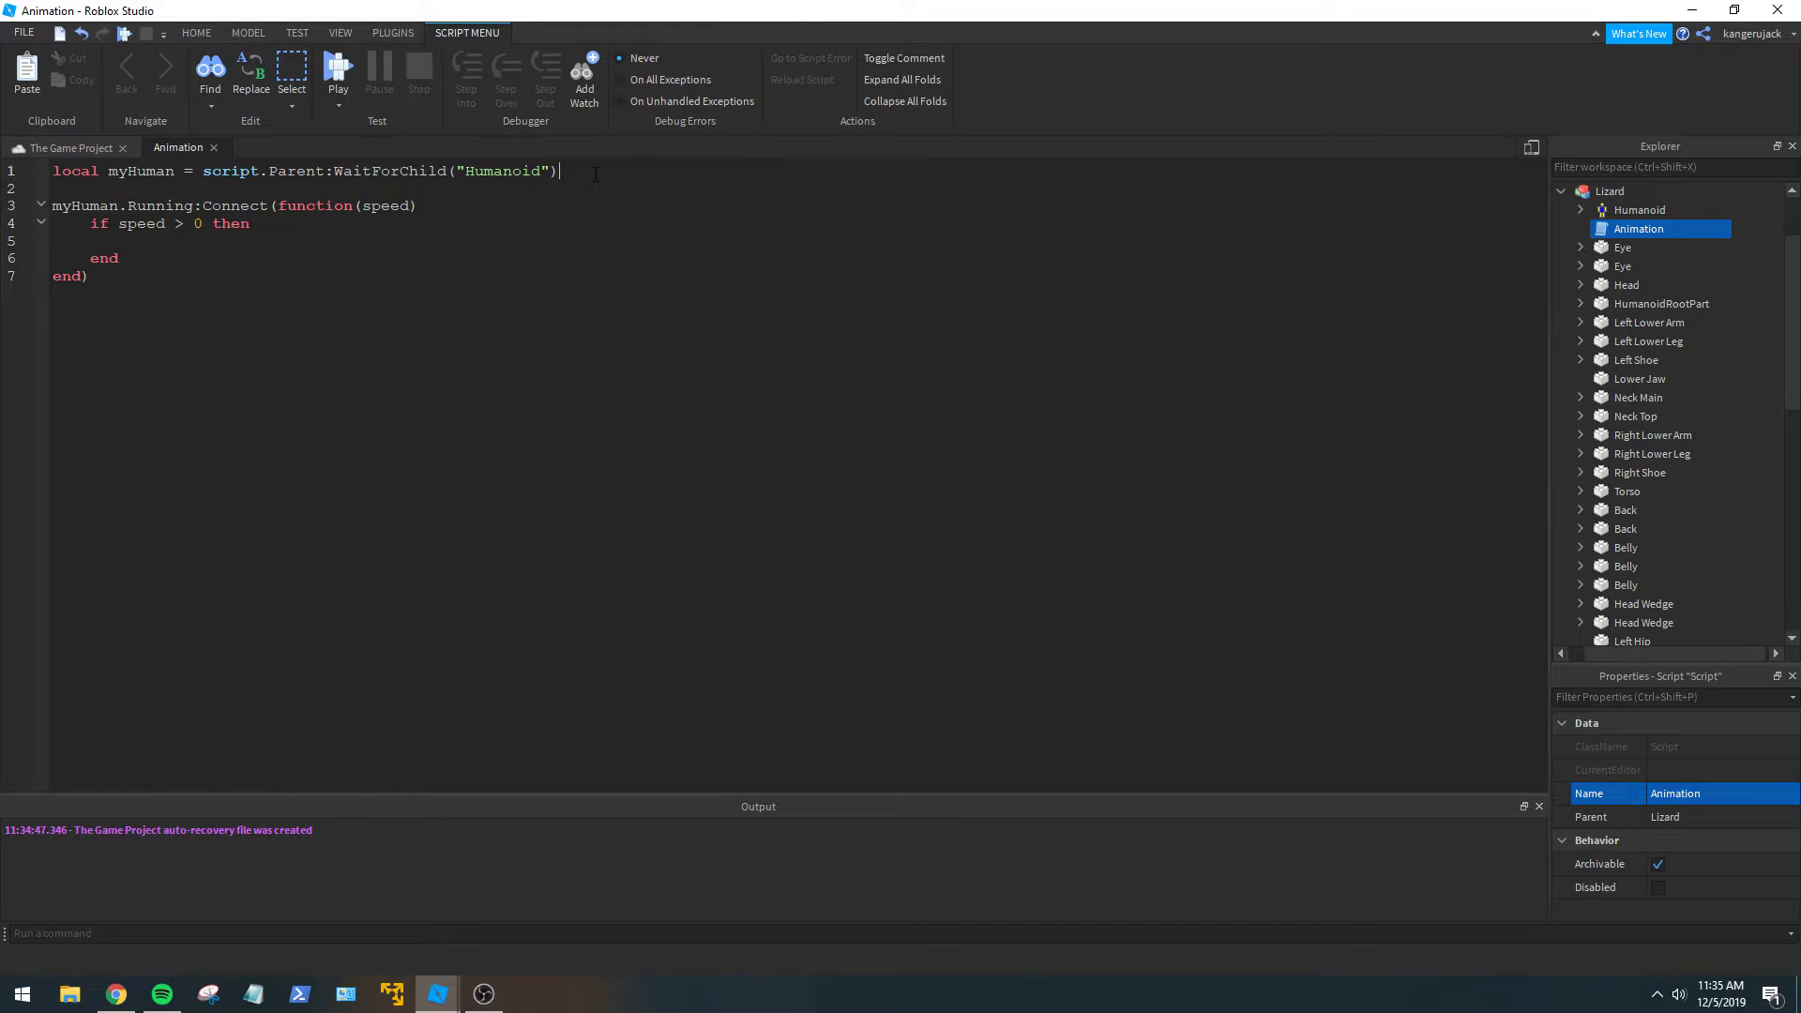
Above the Running connection, declare local walking = script.Parent:WaitForChild("Walking").
key("Return")
key("Return")
type("local ")
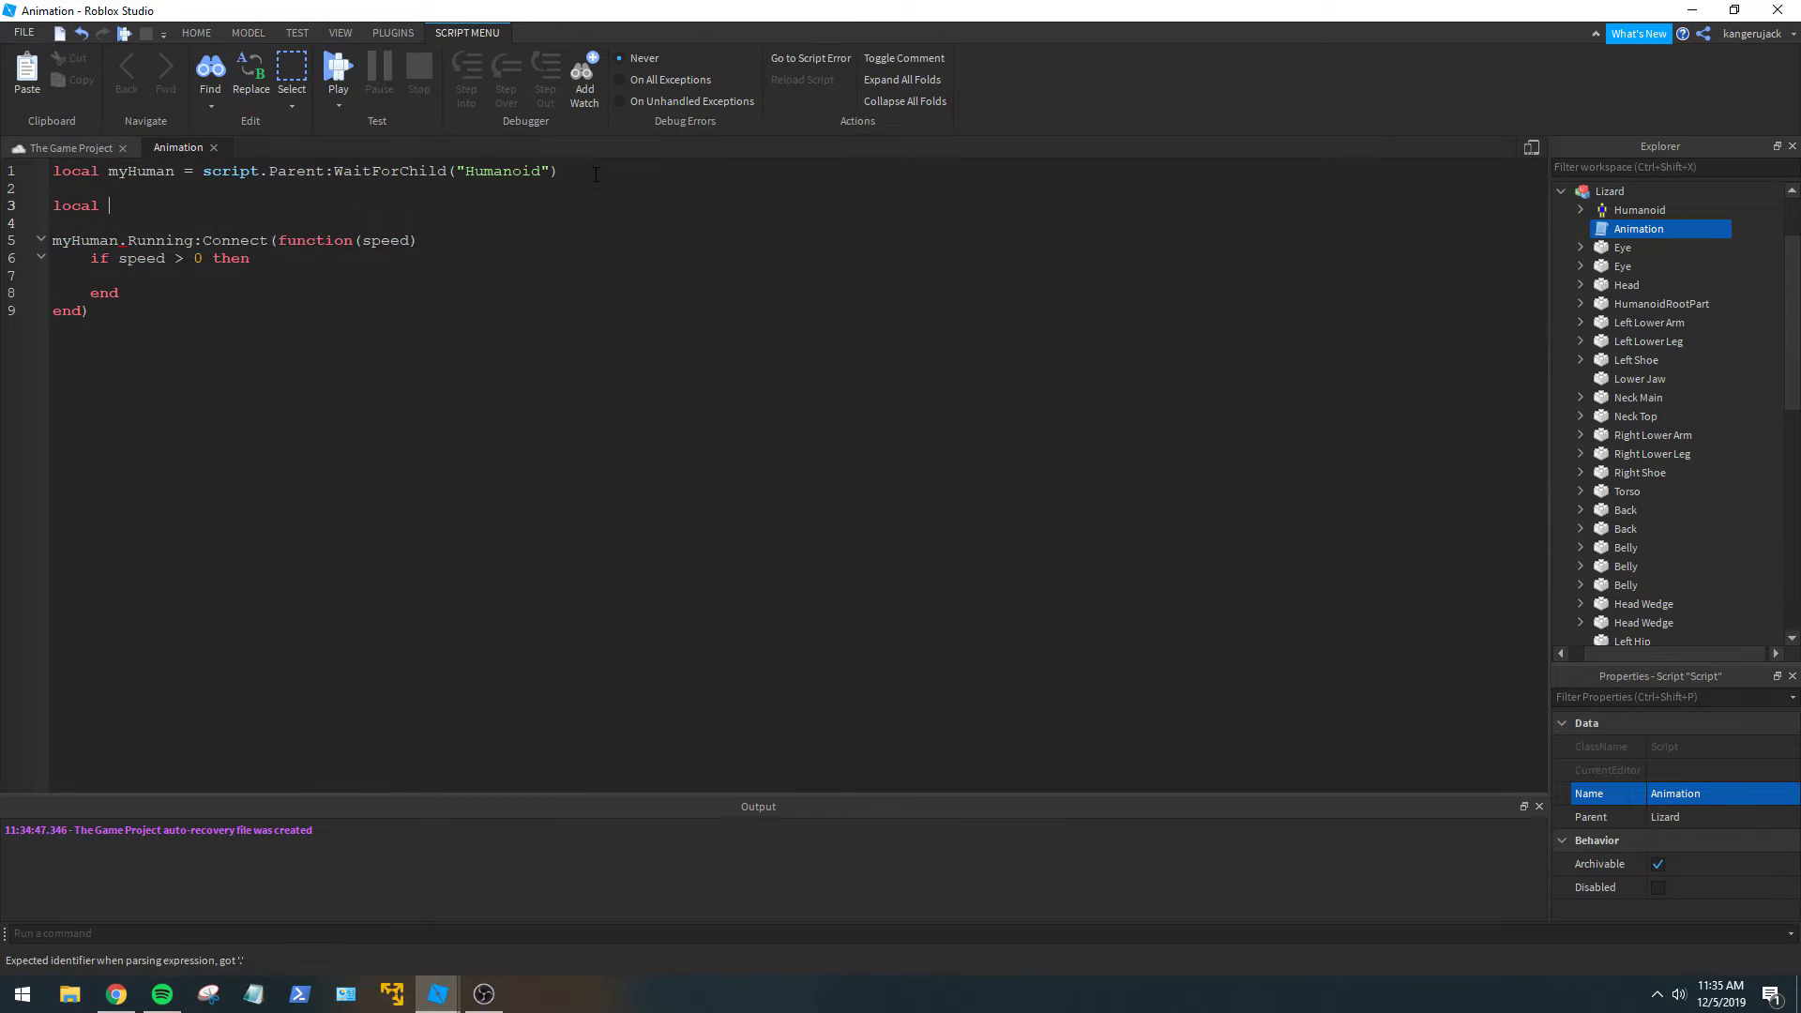
type("walking = script.Parent:Wa")
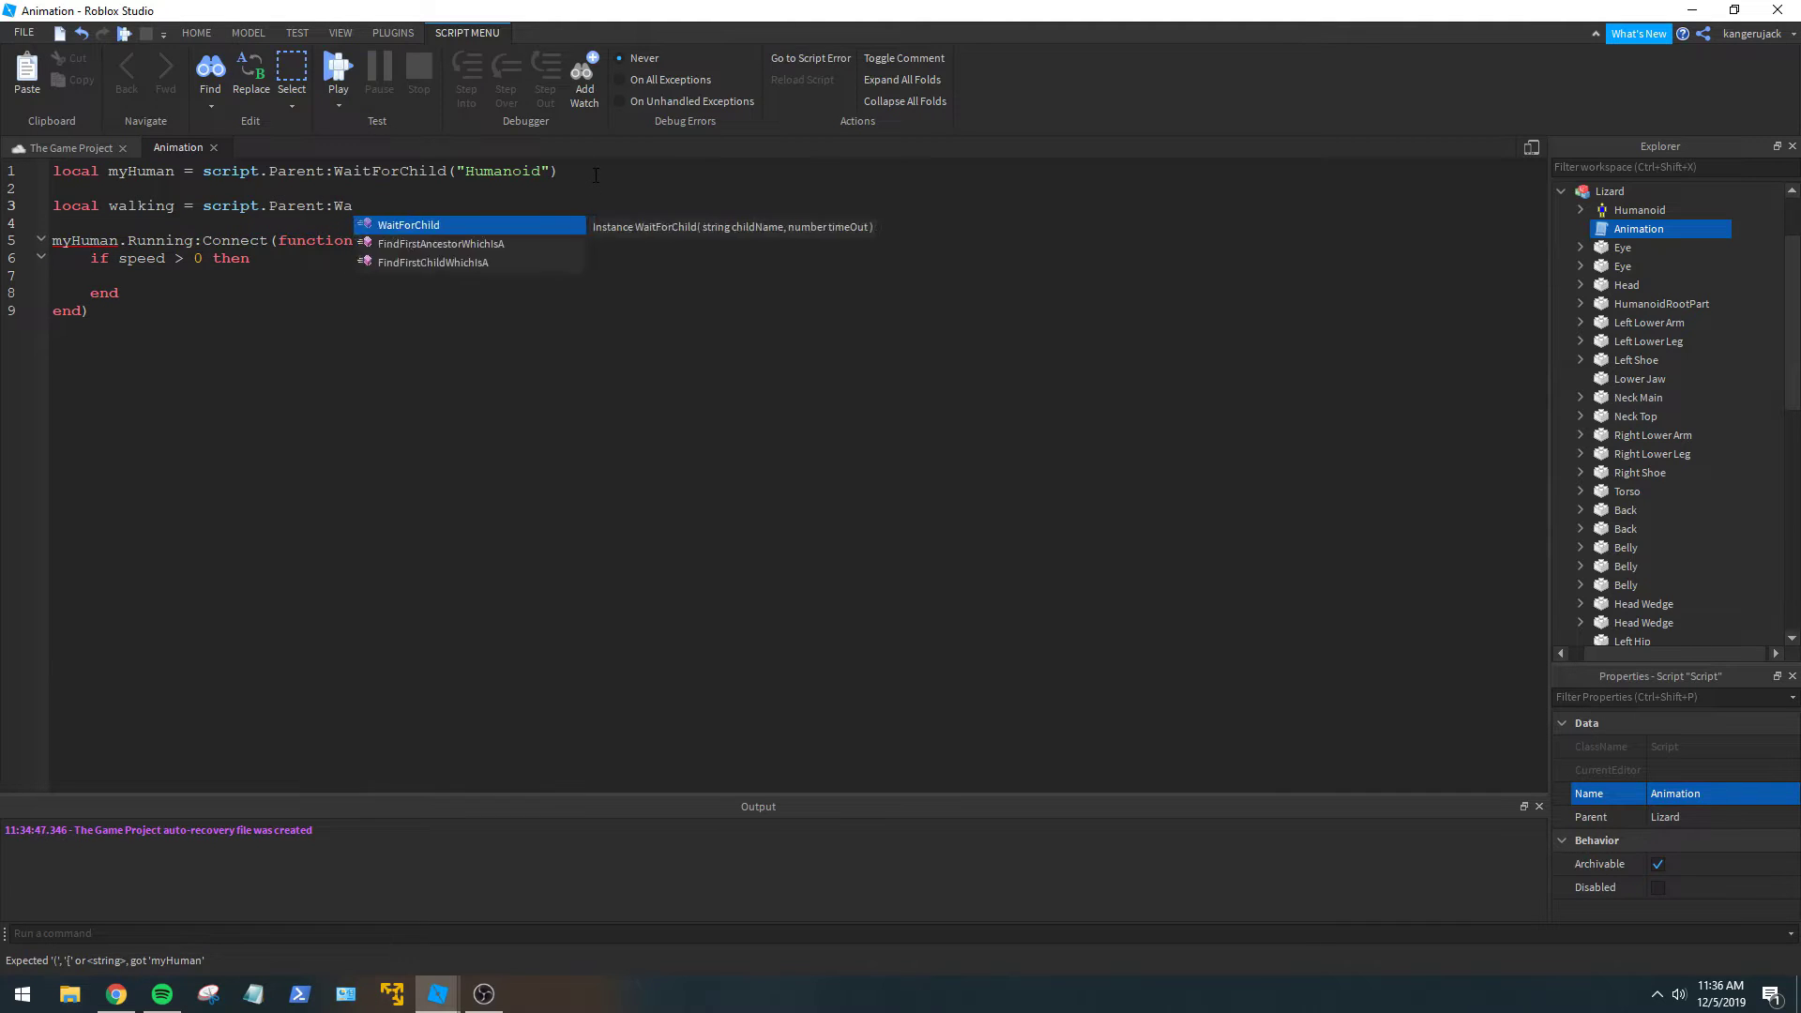
key("Tab")
type("(\"Walking\")")
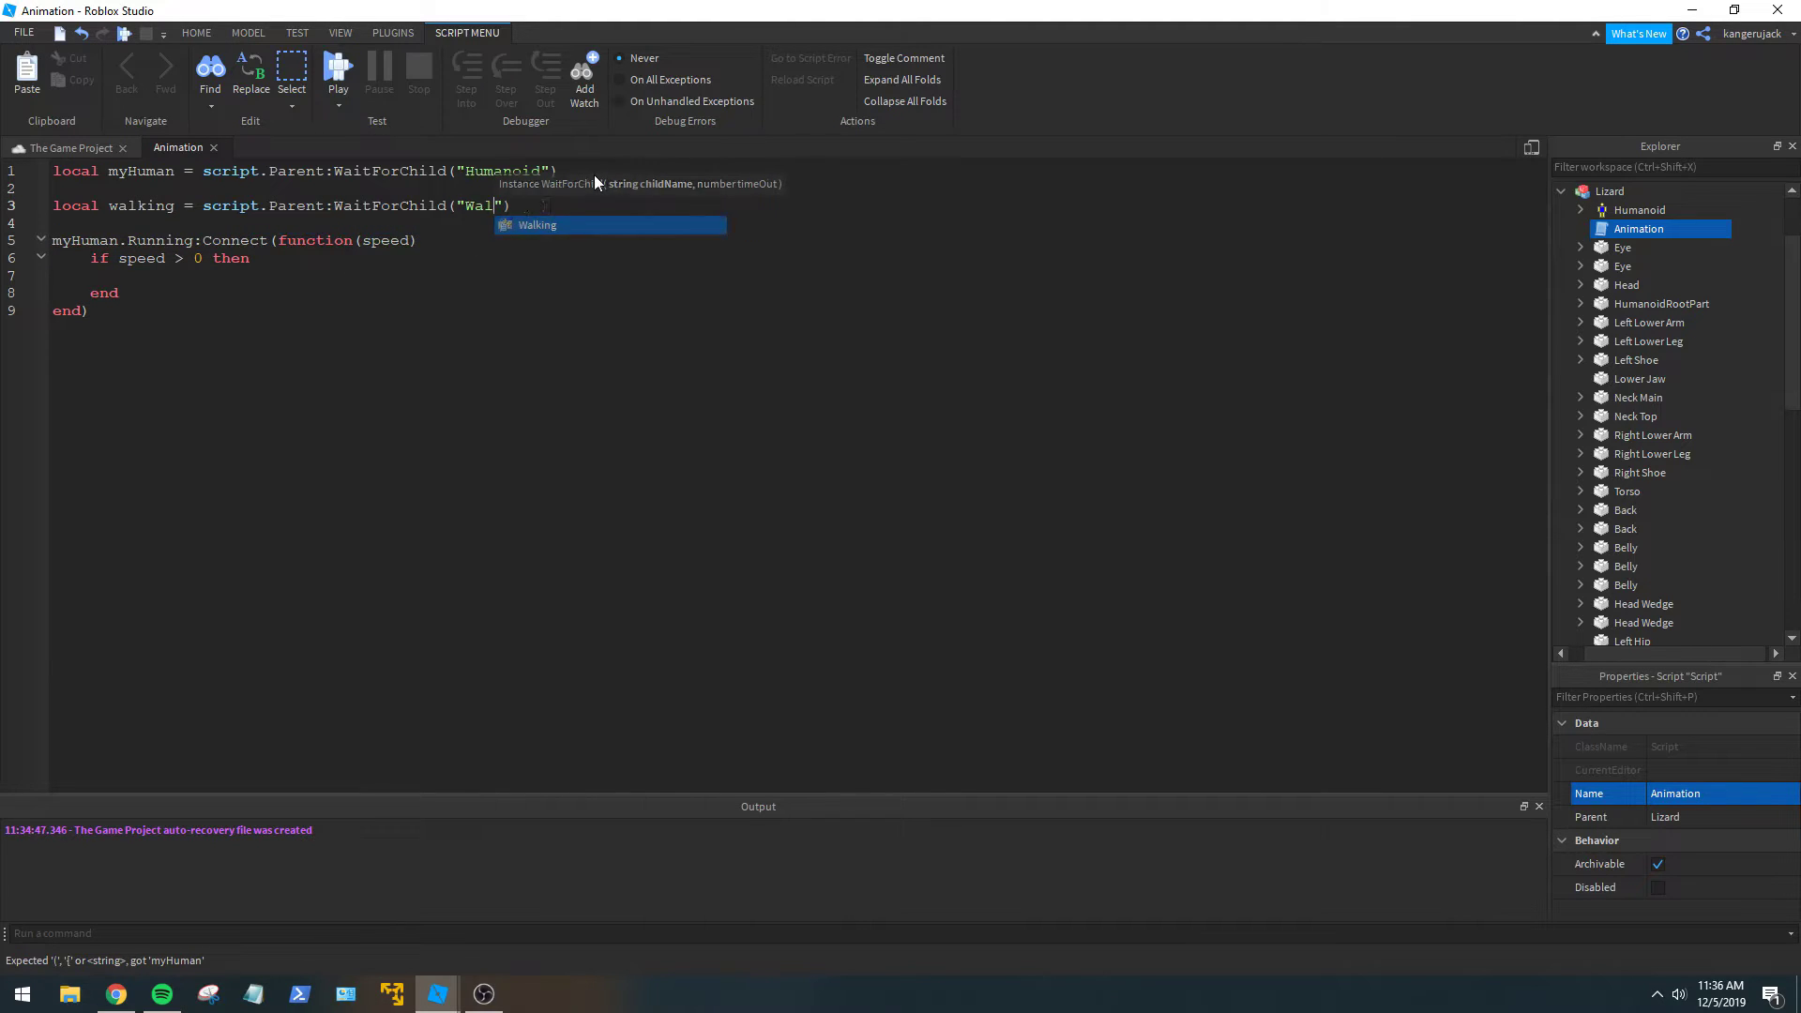
Below the walking variable, declare local walkingAnimation = myHuman:LoadAnimation(walking).
key("Return")
type("'")
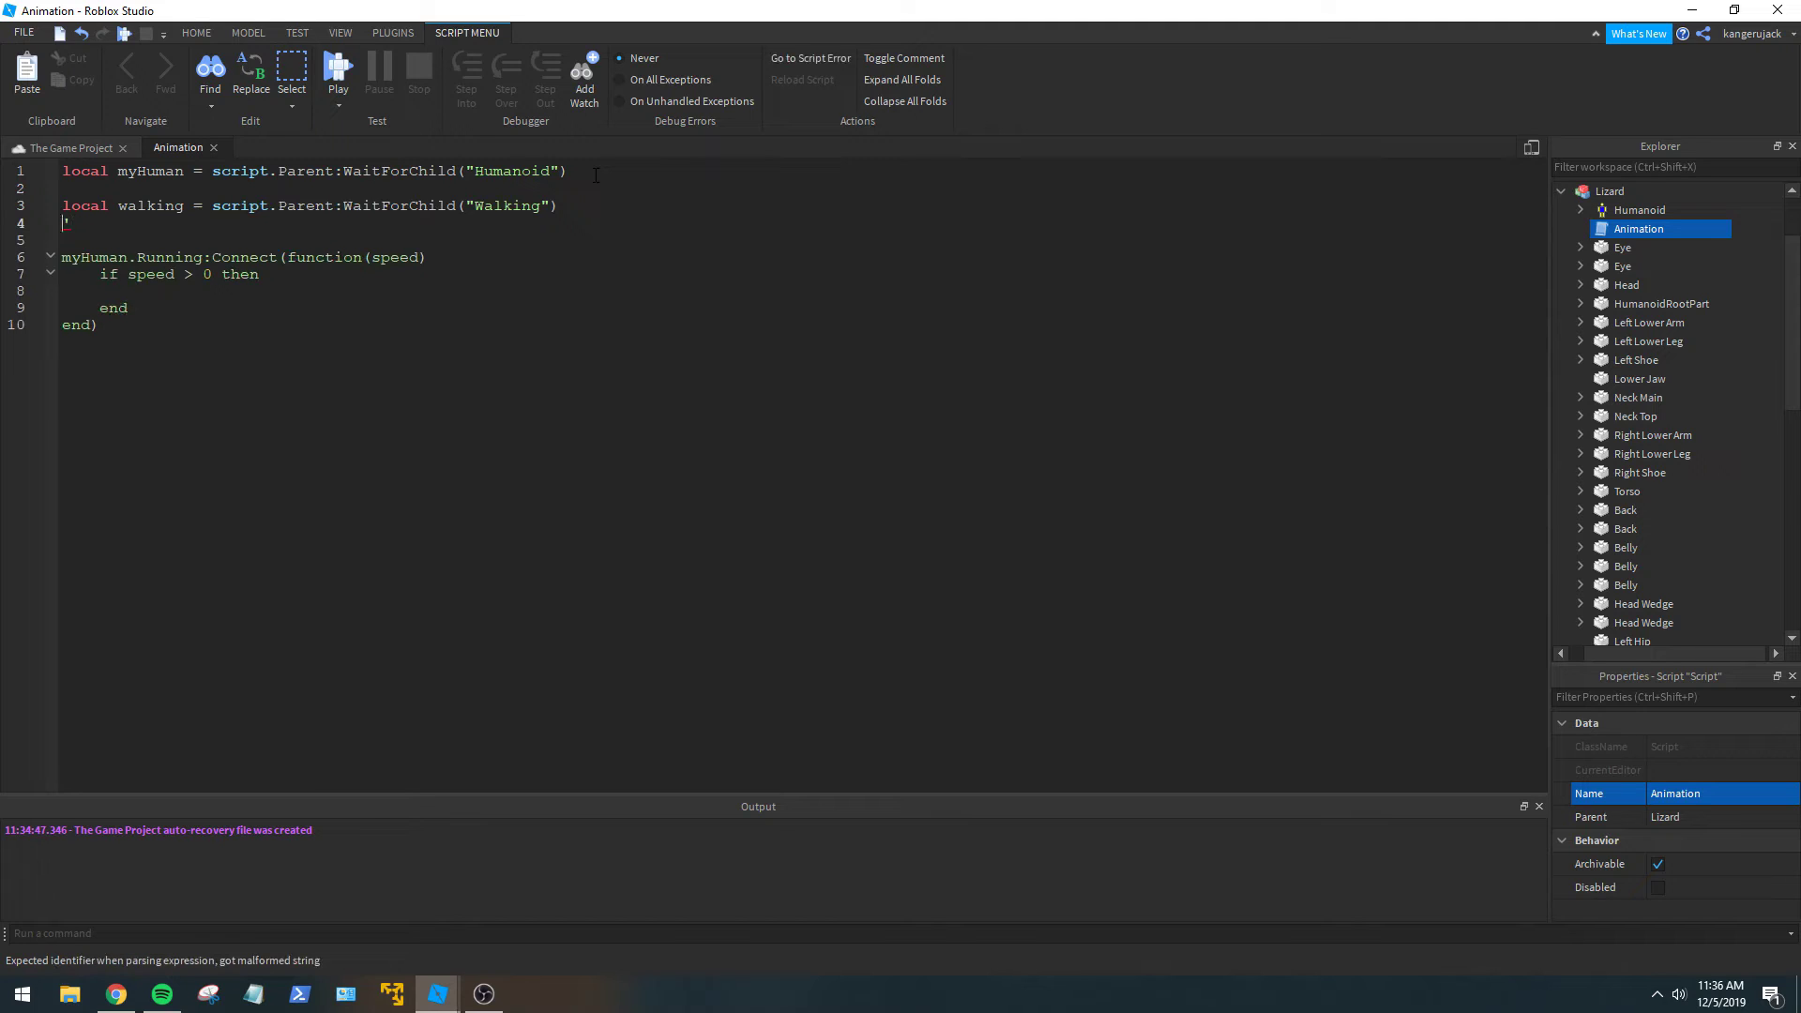
key("BackSpace")
type("local walki")
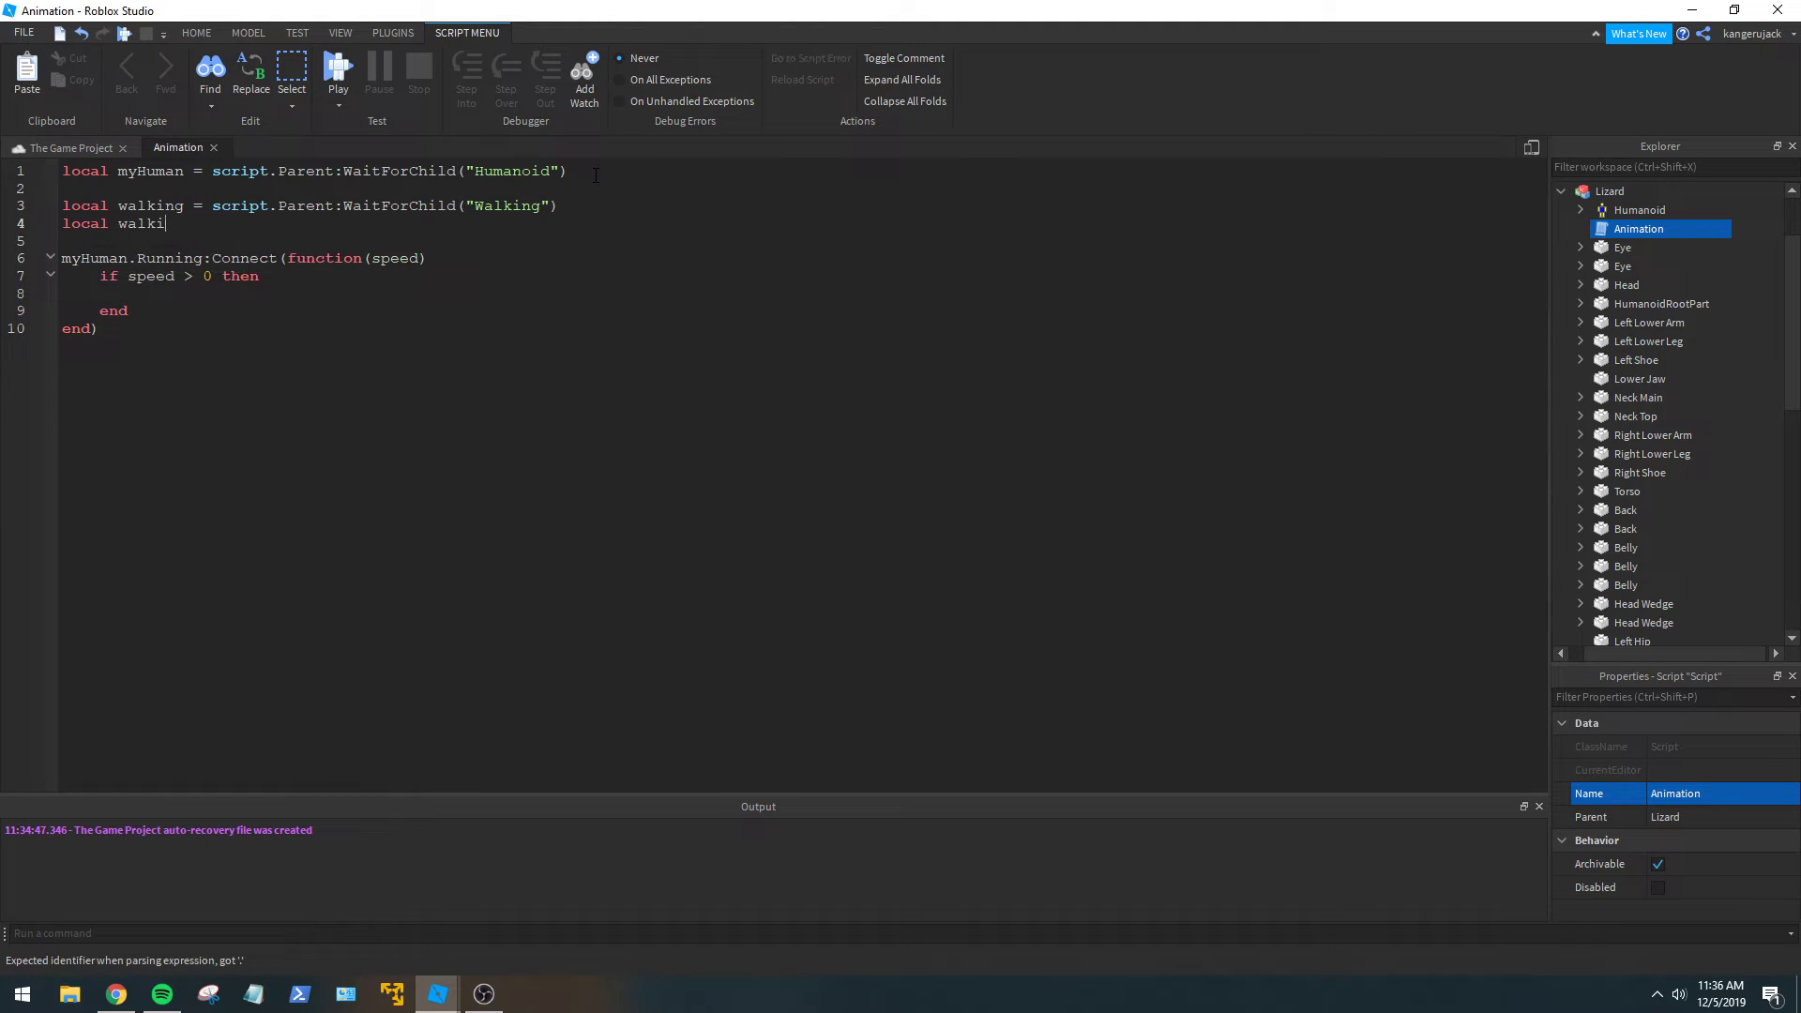
type("ngAnimation = myHuman:K")
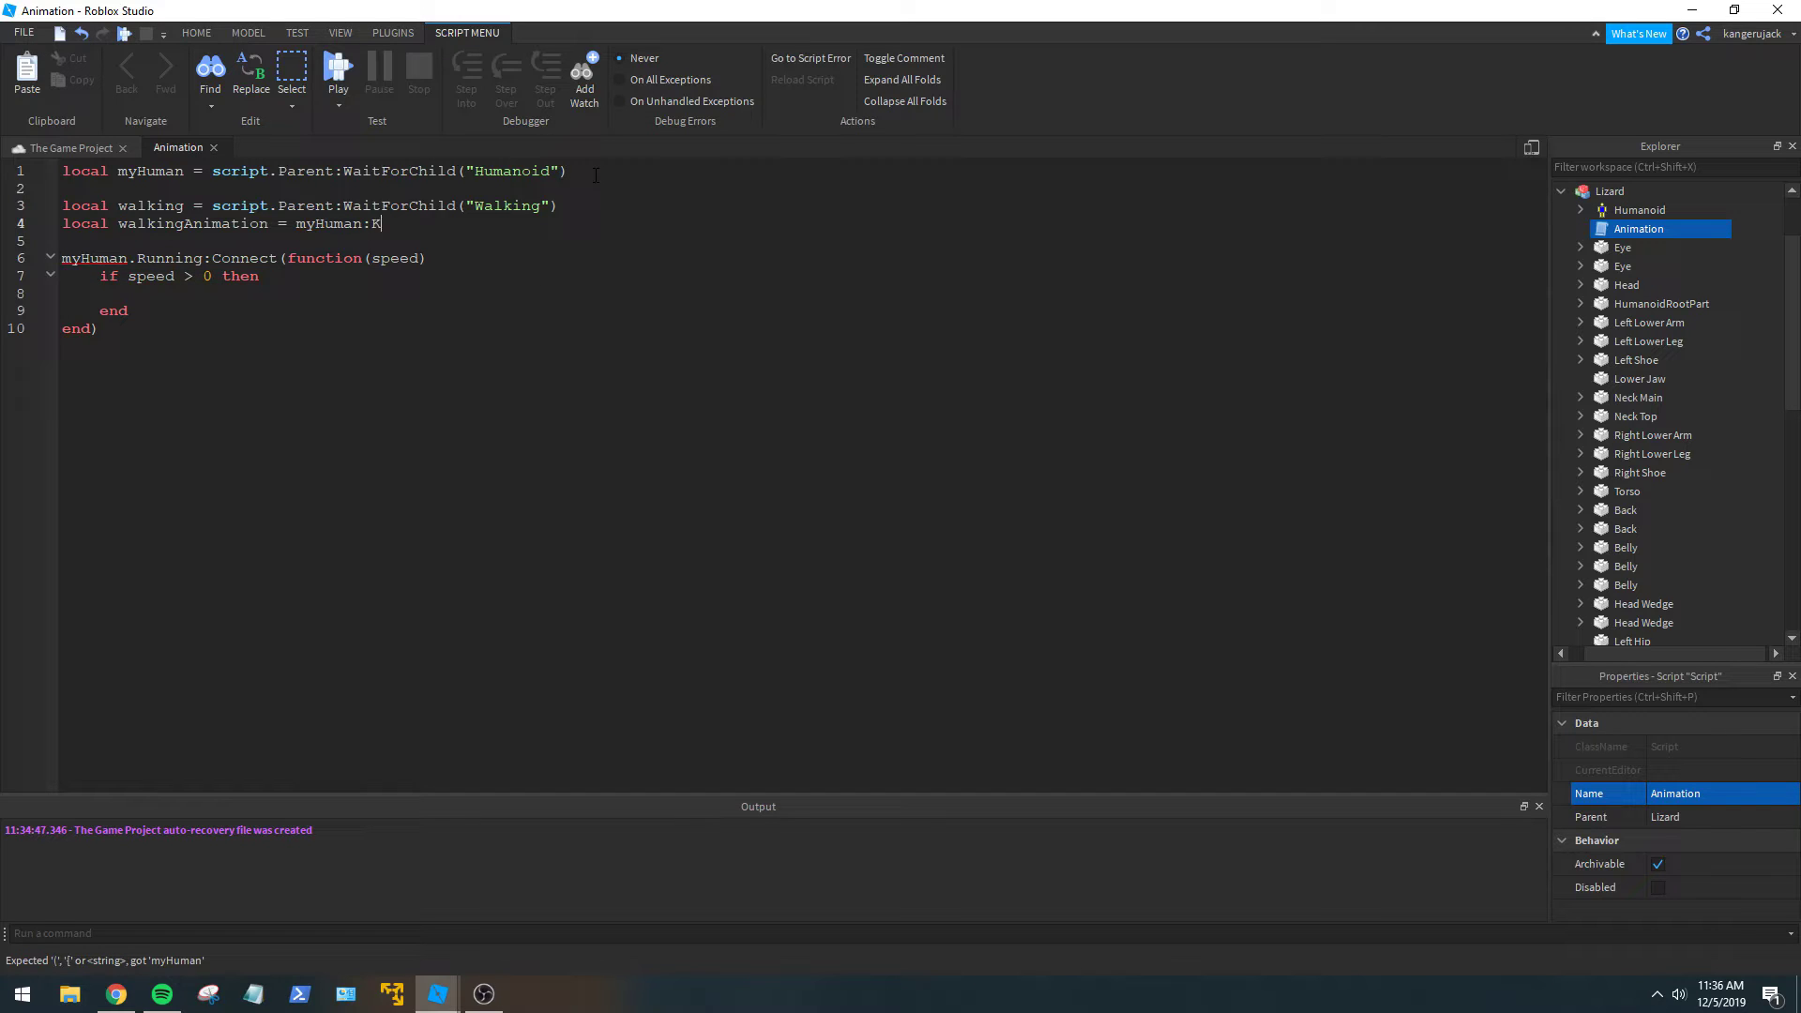
key("BackSpace")
type("LO")
type("(walking)")
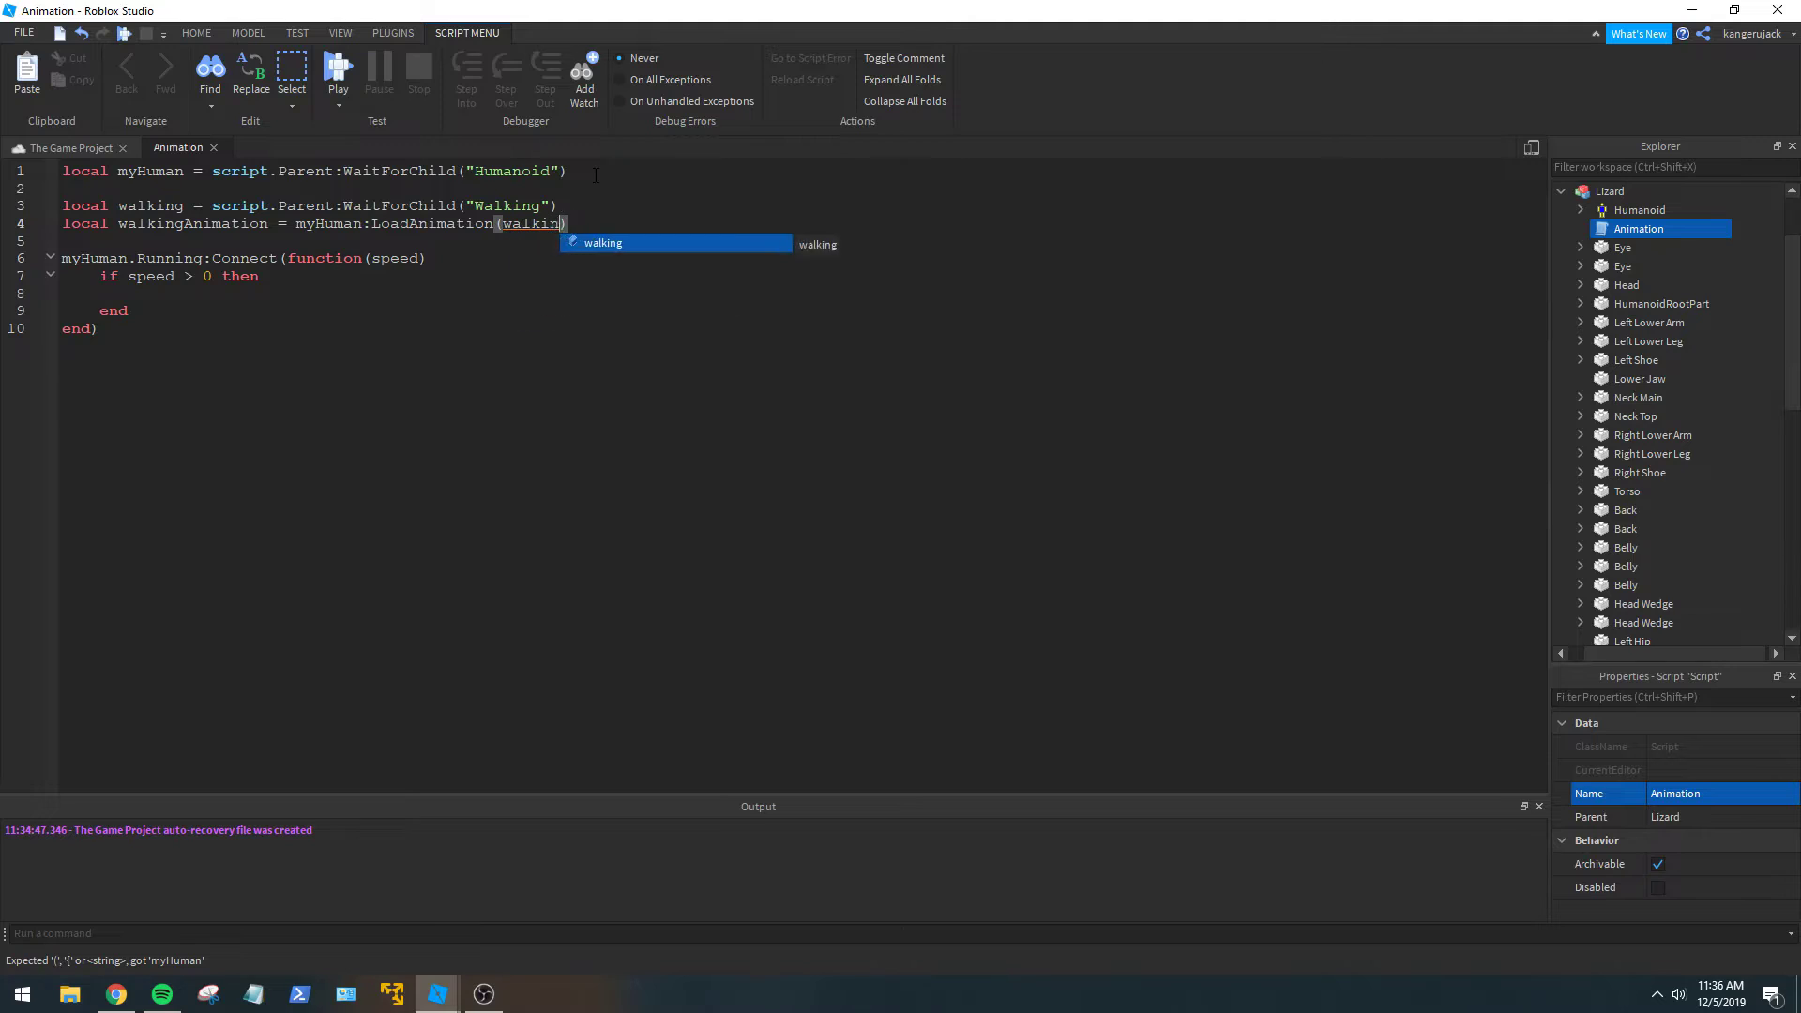
Add a line setting walkingAnimation.Priority = Enum.AnimationPriority.Movement below the LoadAnimation line.
key("Return")
type("walk")
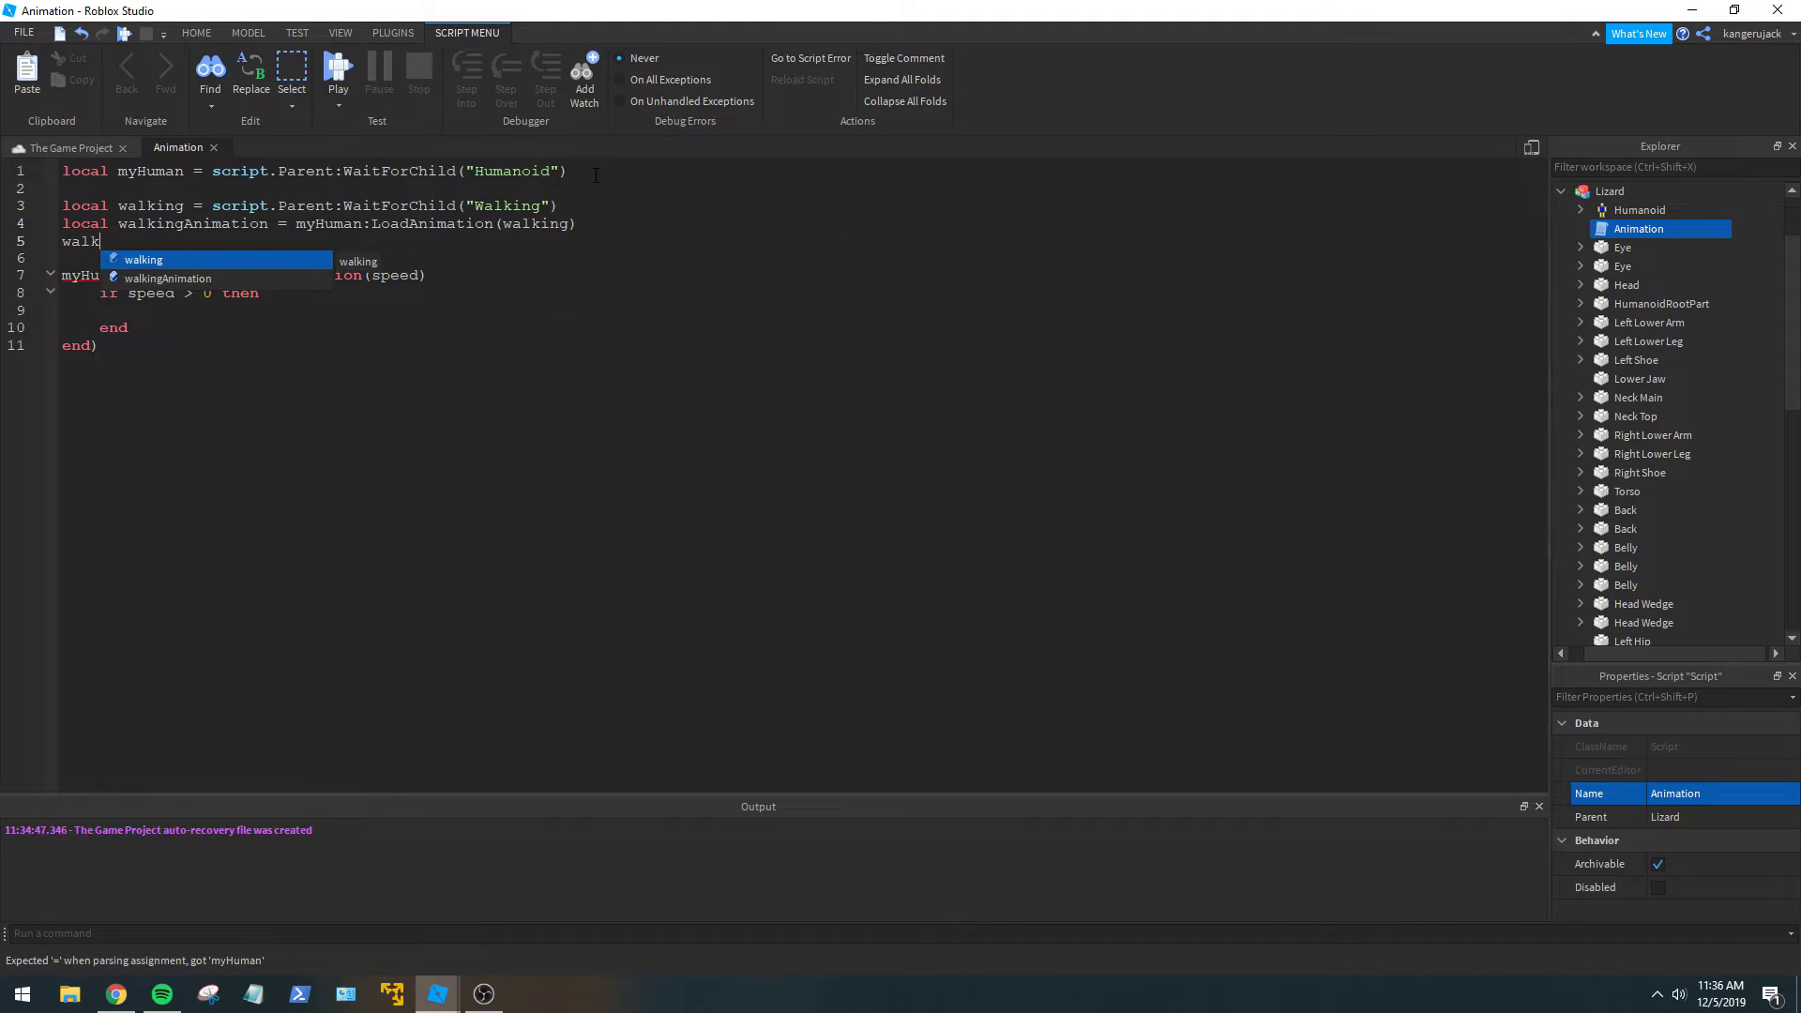
key("Down")
key("Tab")
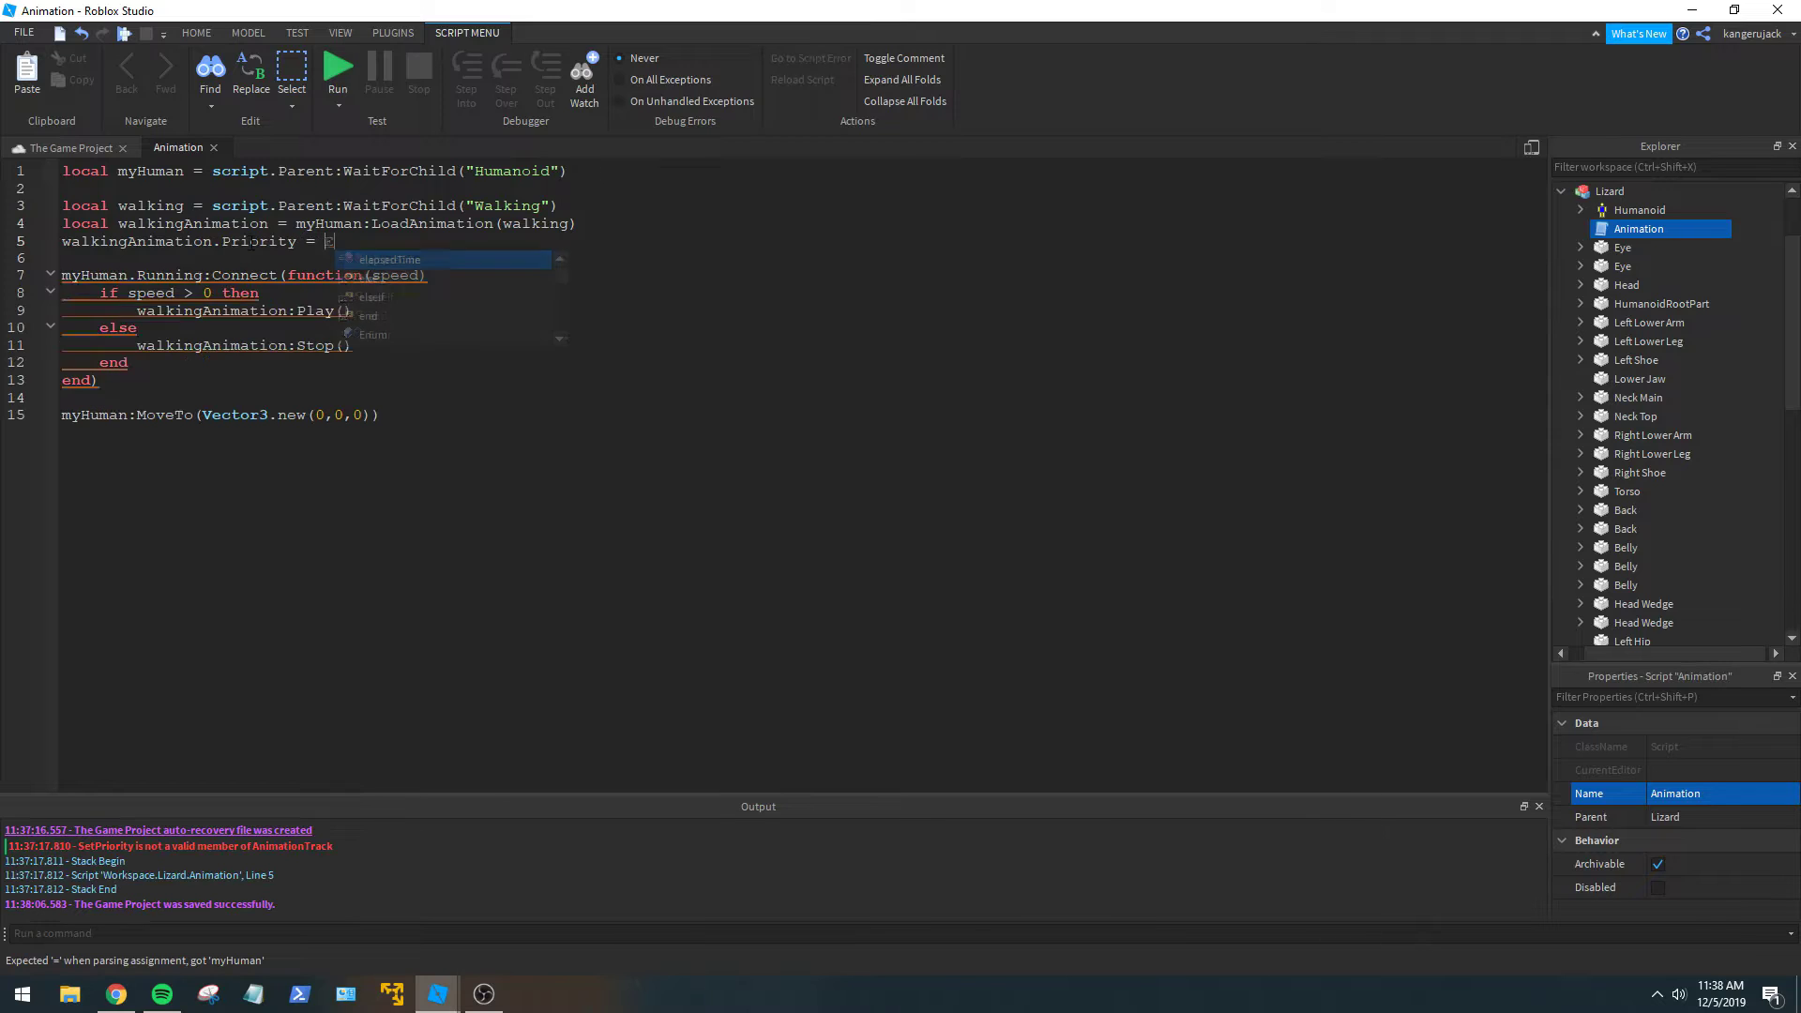
type("Enum.A")
key("Tab")
type(".")
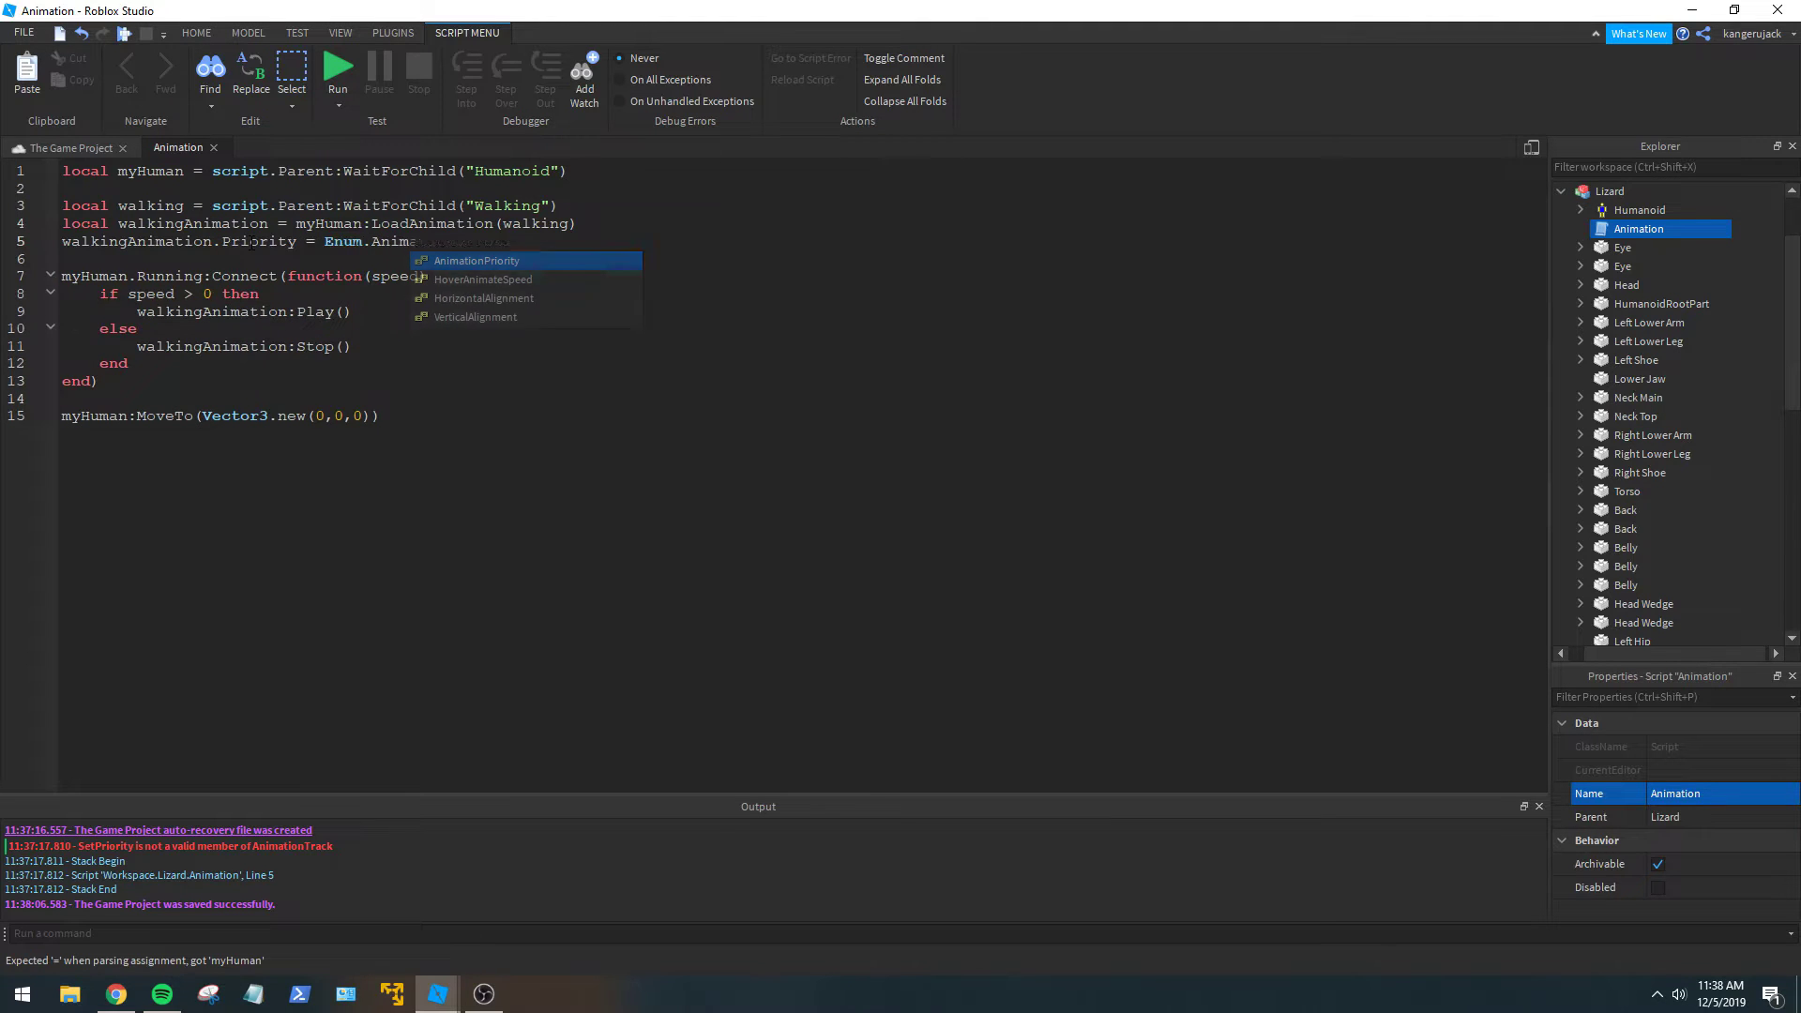
type("M")
key("Tab")
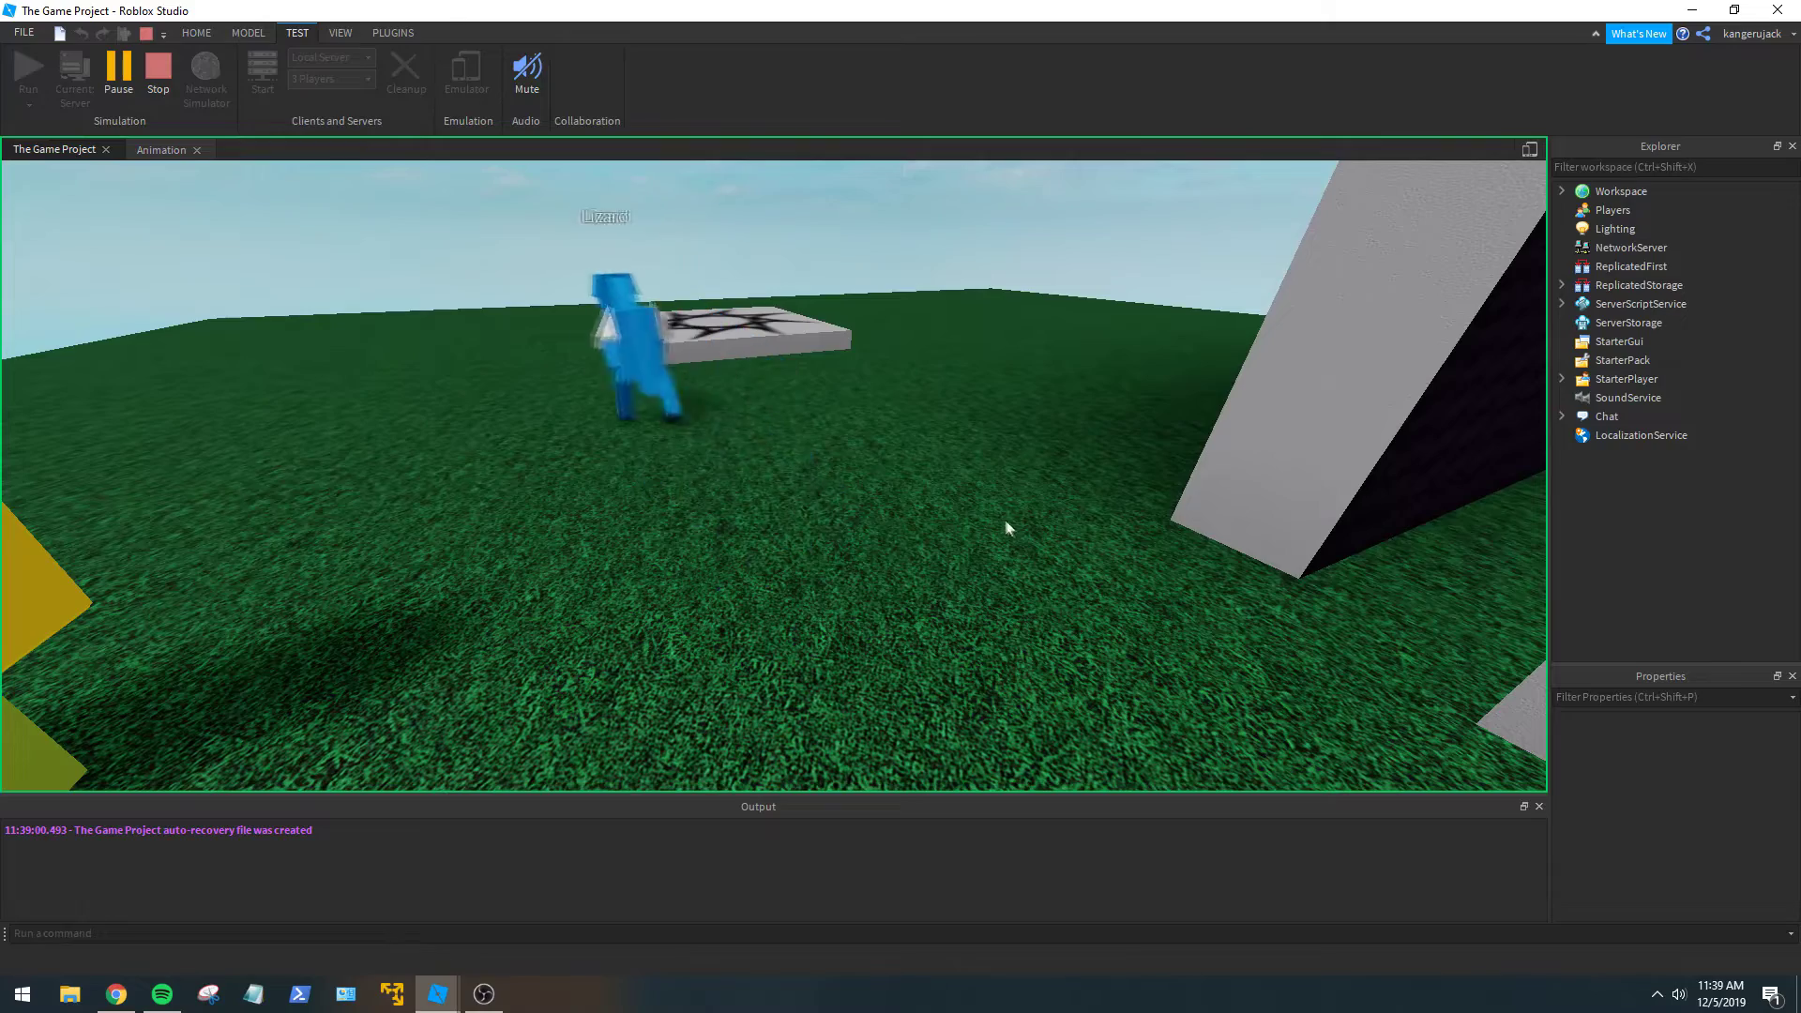
Run the simulation to watch the Lizard's walk from several angles and stop it.
right_click_drag(992, 509, 992, 509)
key("w")
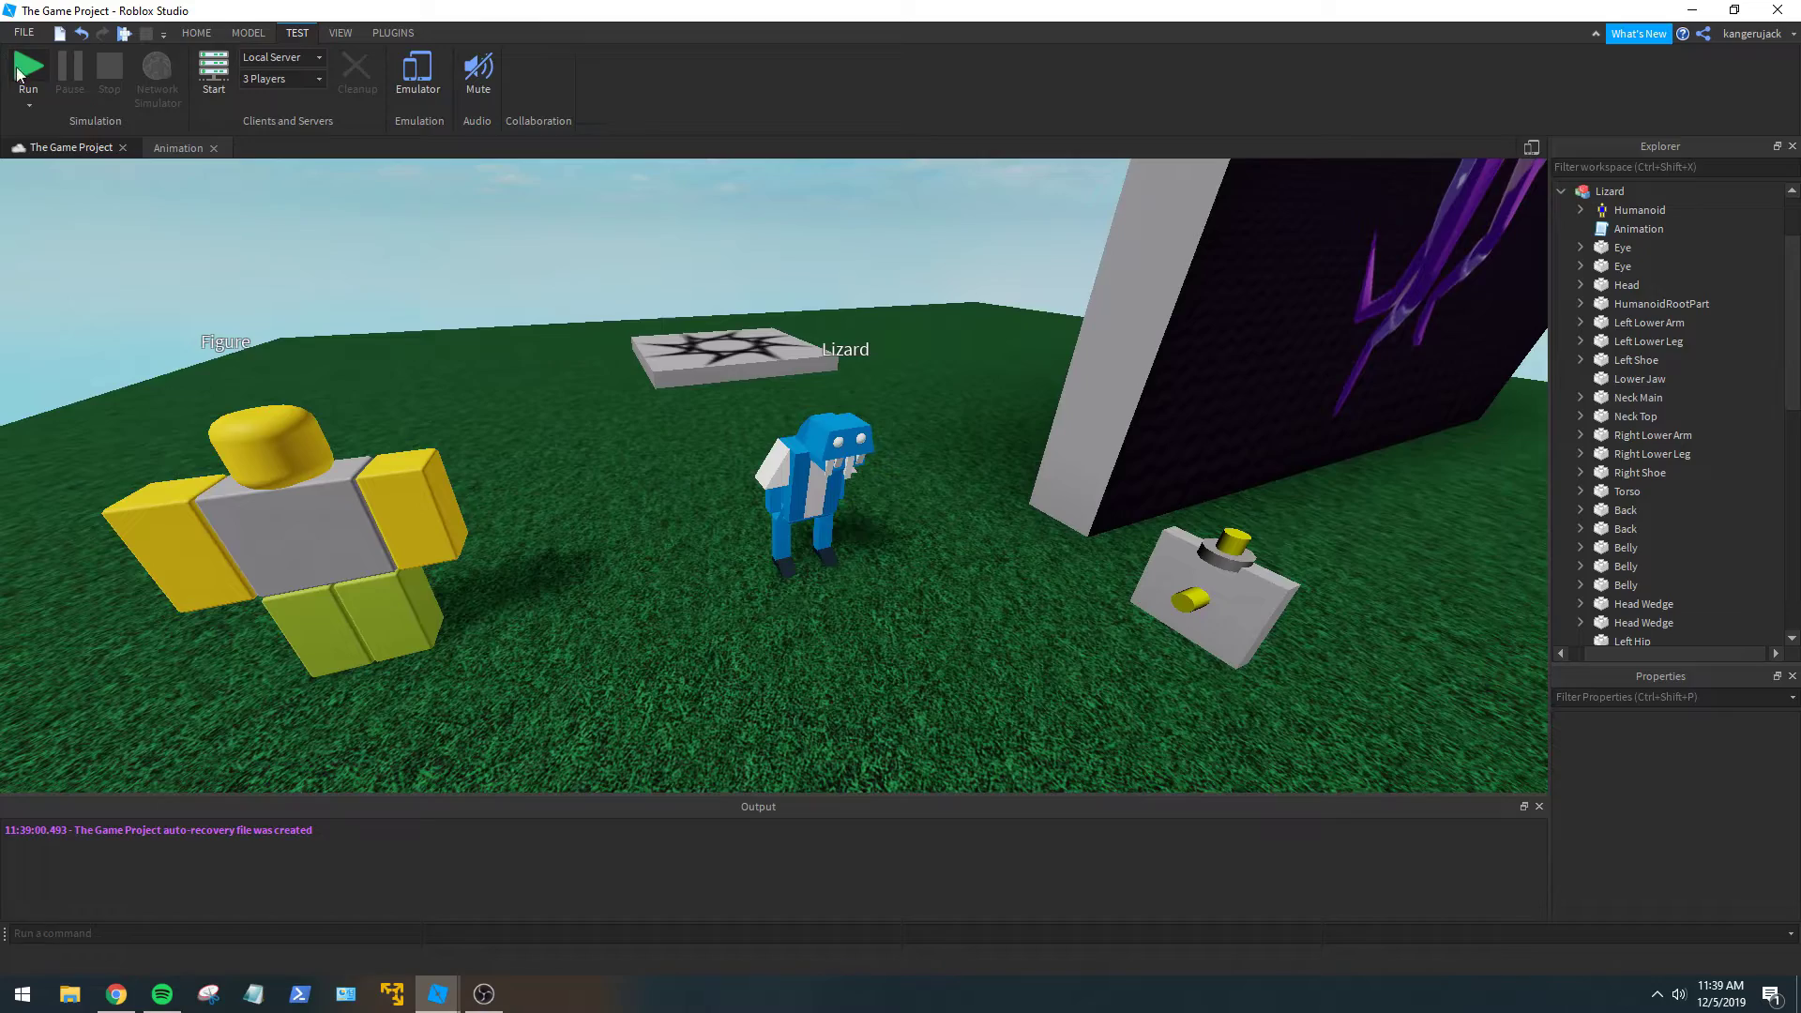
left_click(27, 67)
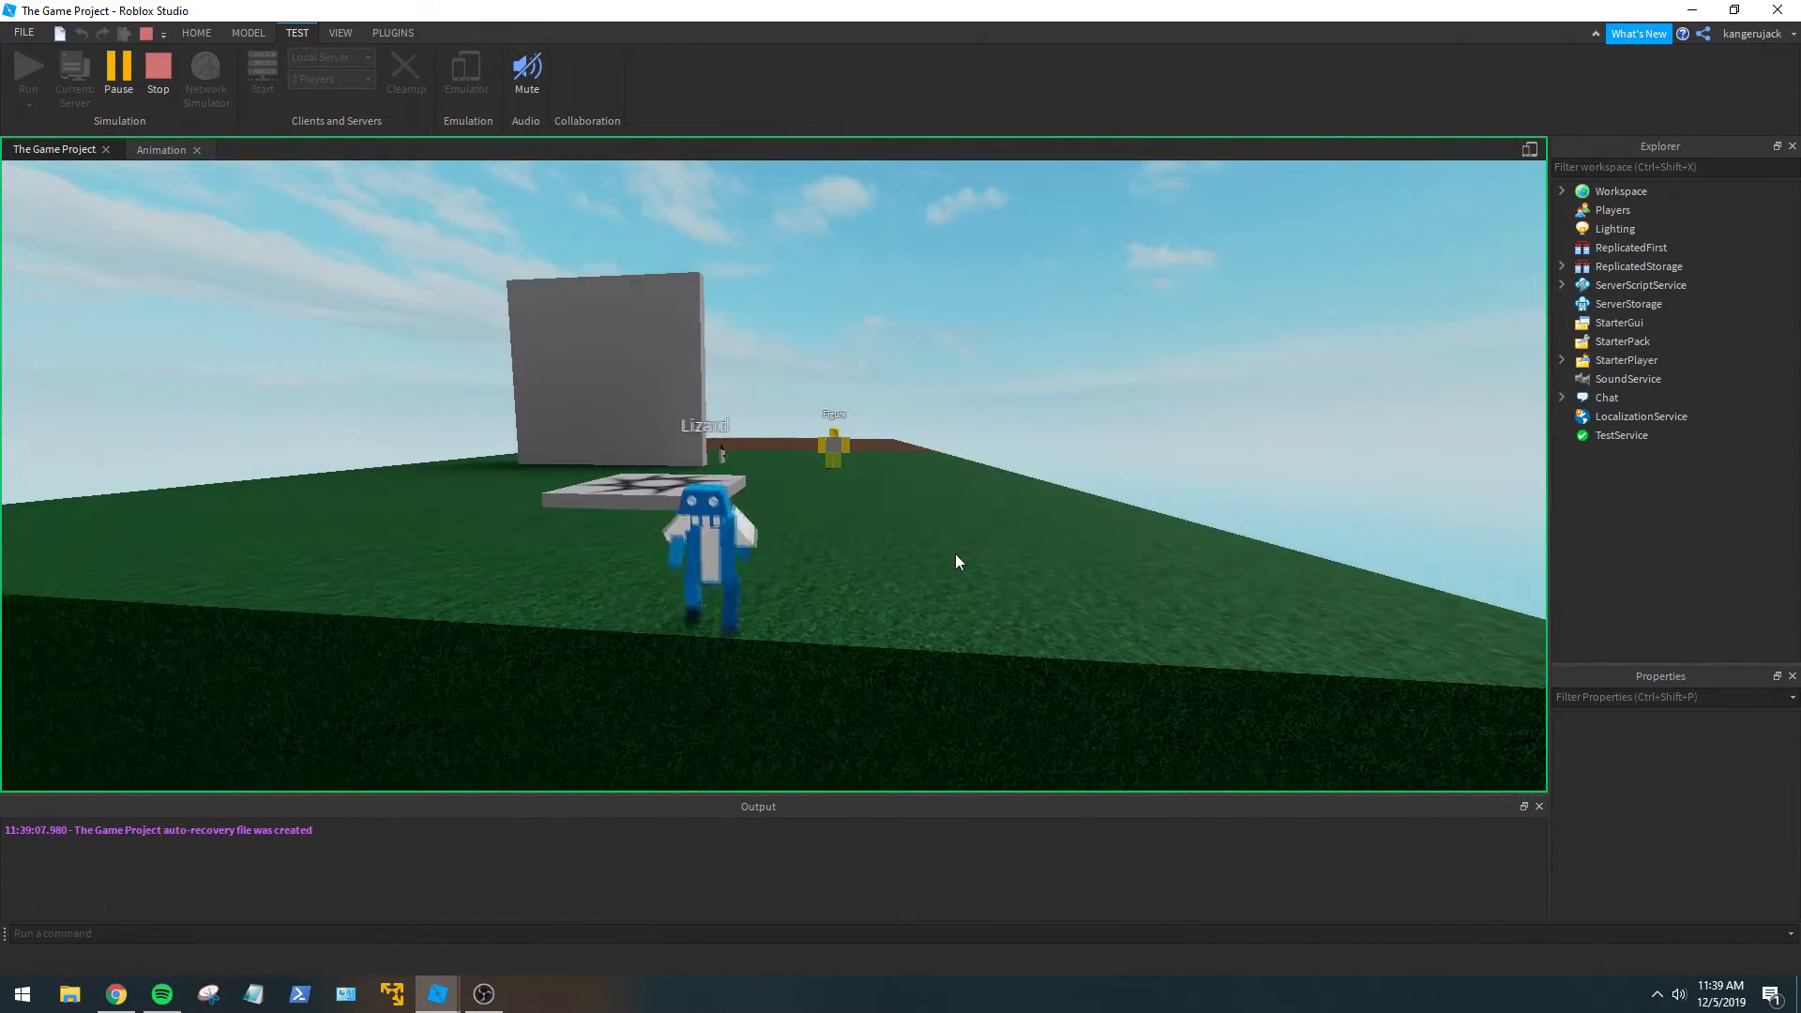
left_click(162, 68)
Open the Lizard rig in the Animation Editor and create a new animation for it.
left_click(767, 400)
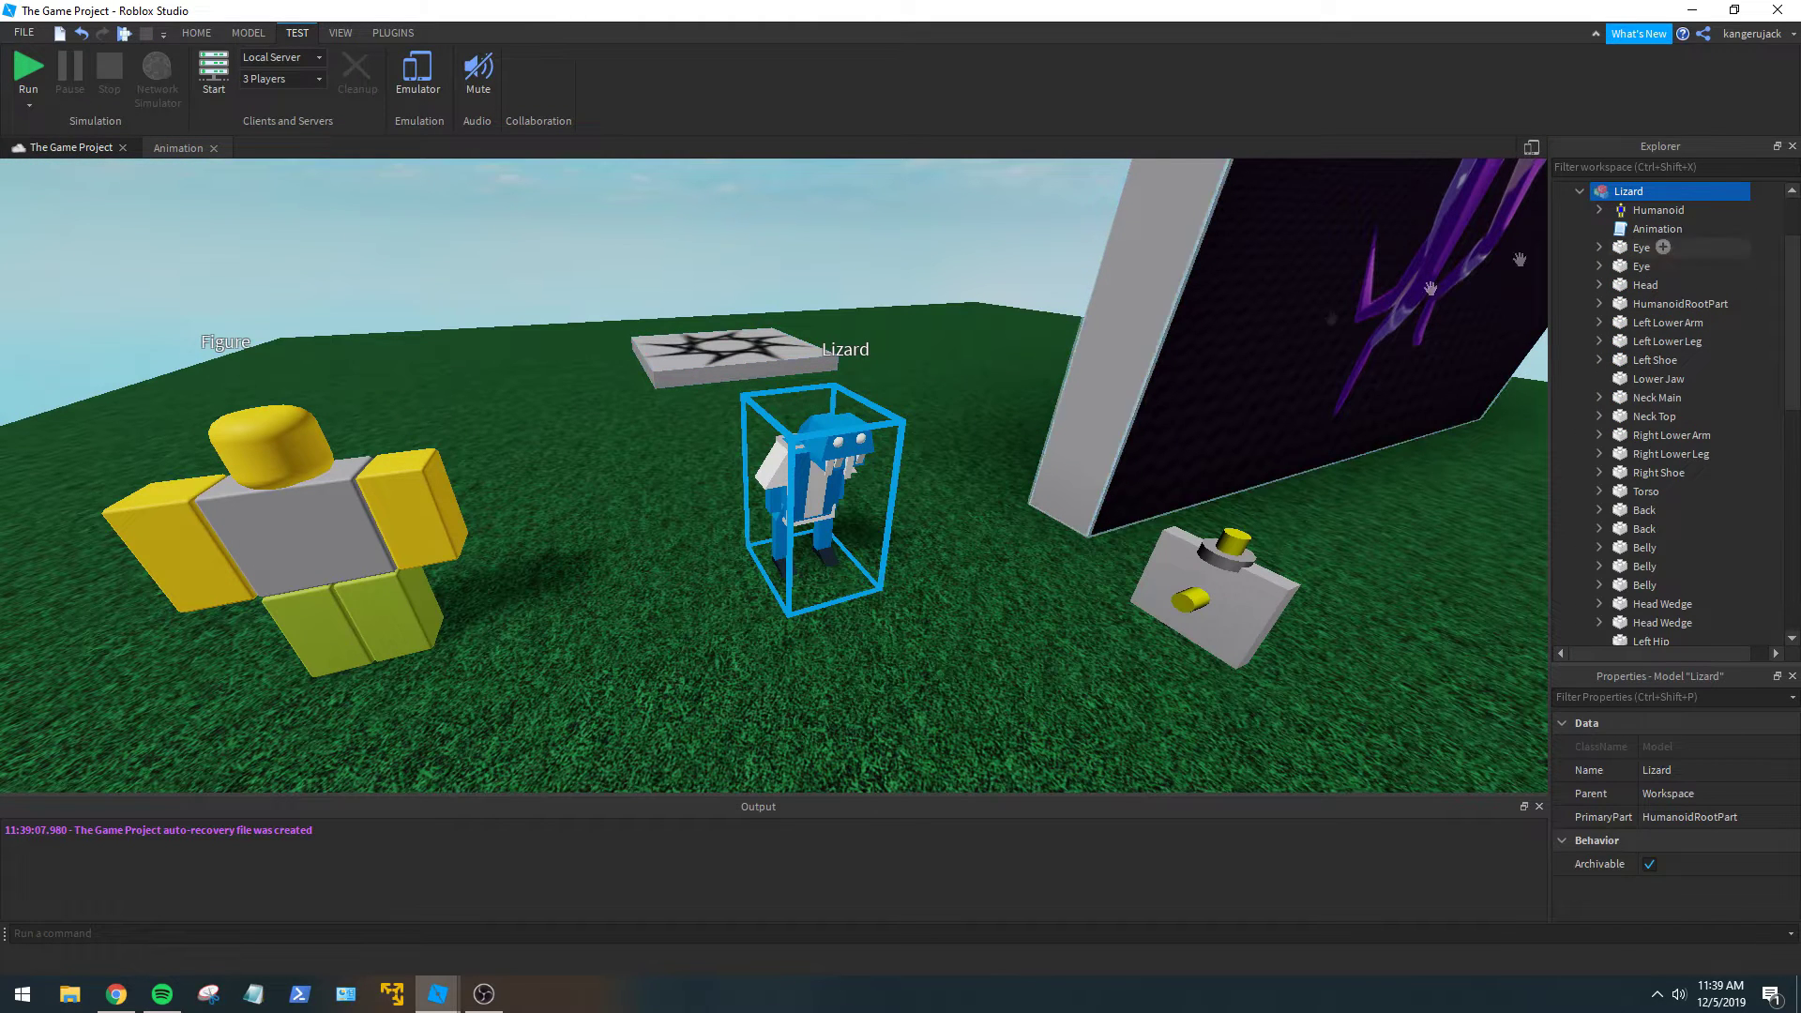
left_click(393, 33)
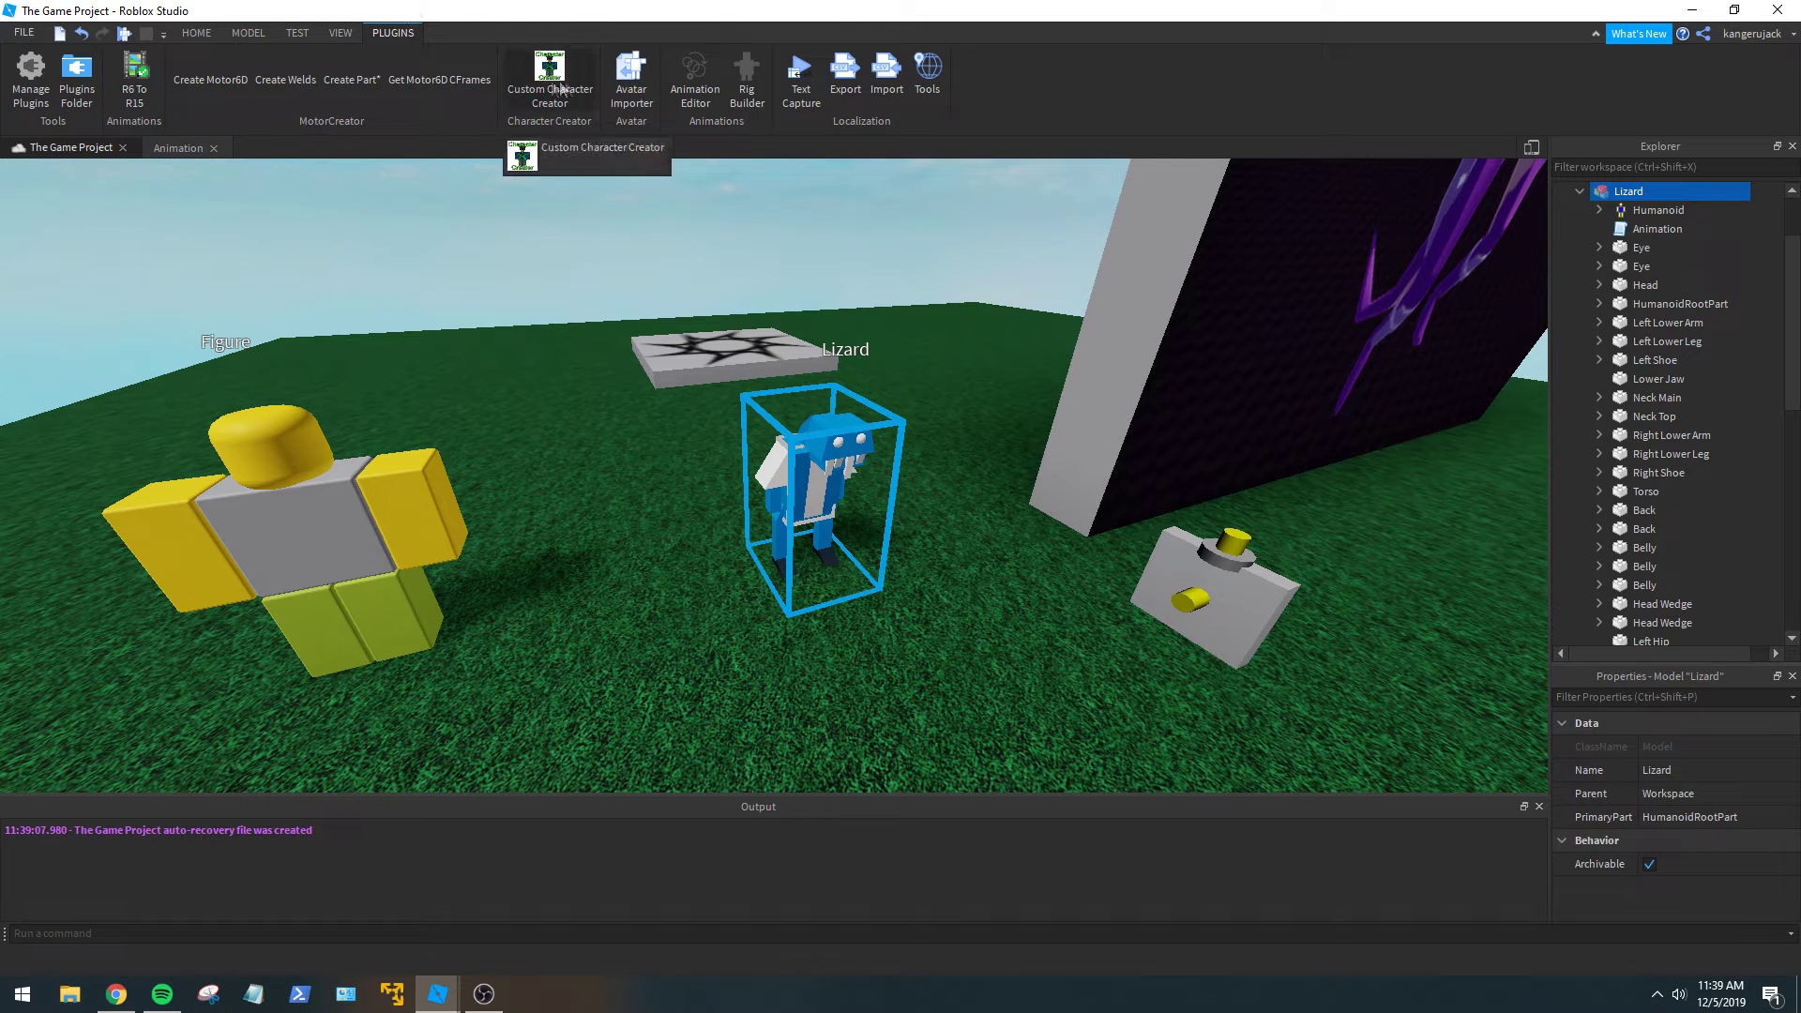
left_click(694, 83)
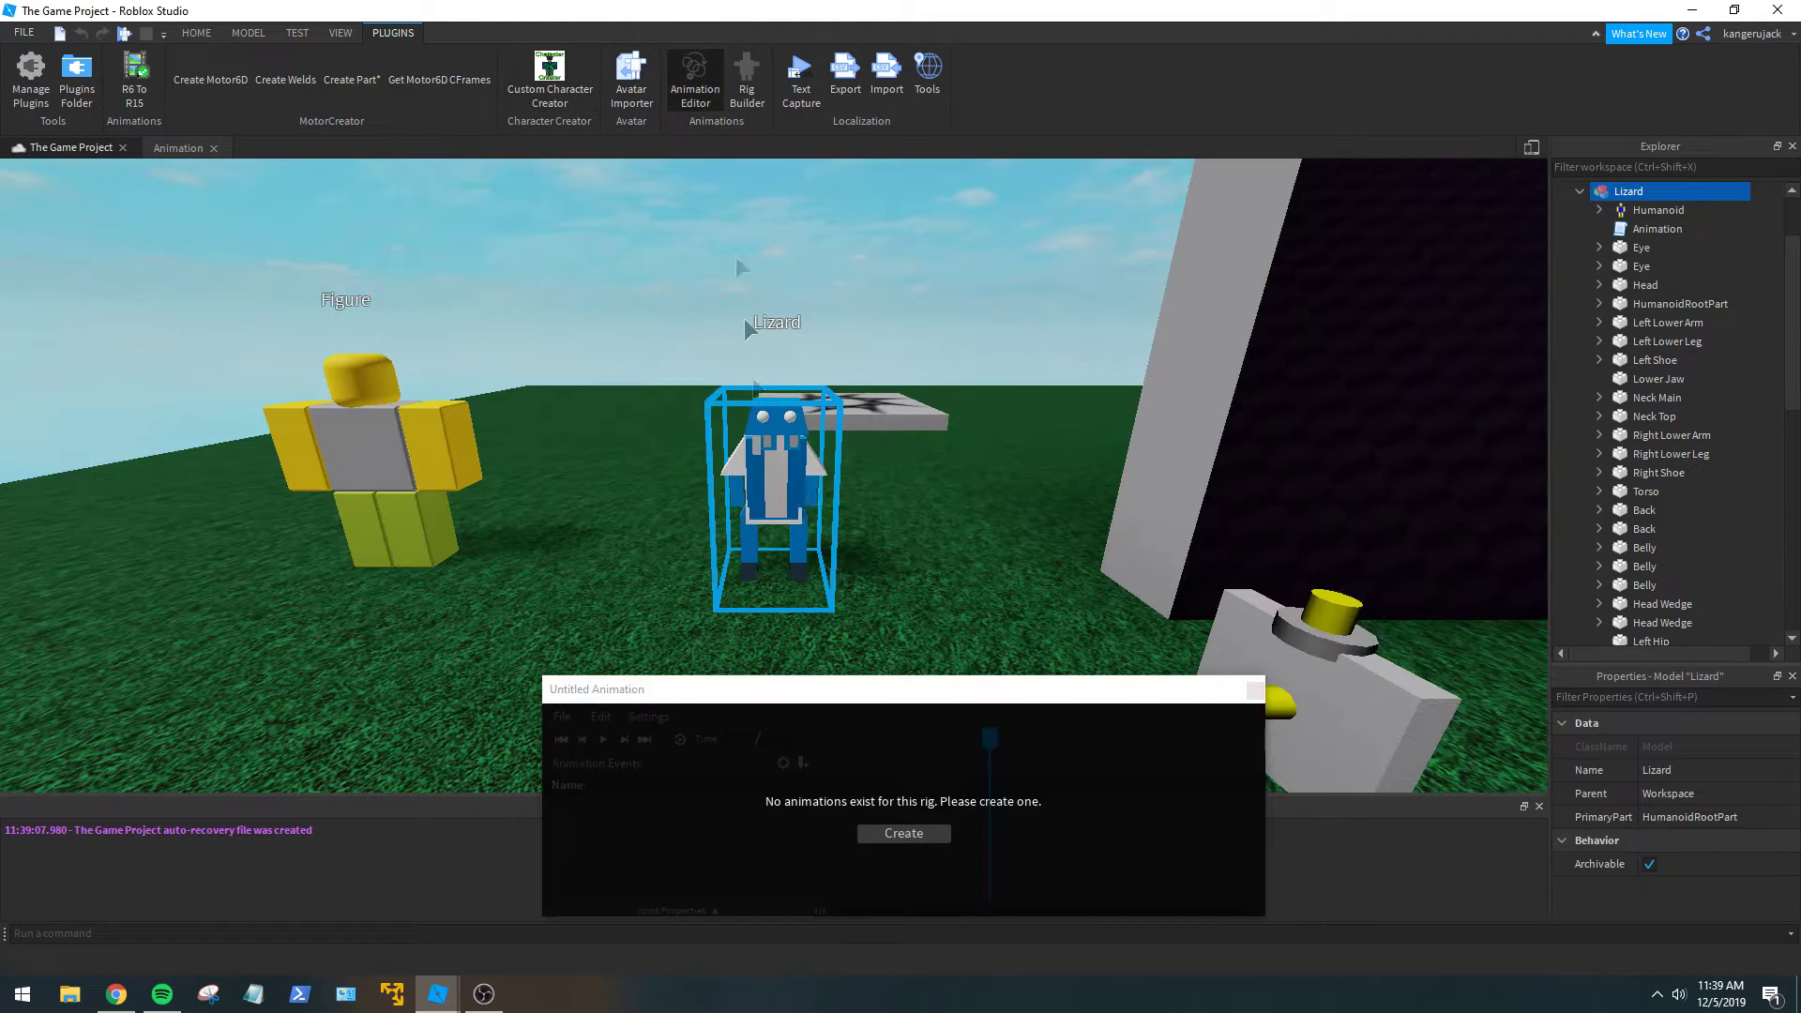
left_click(903, 833)
left_click(953, 577)
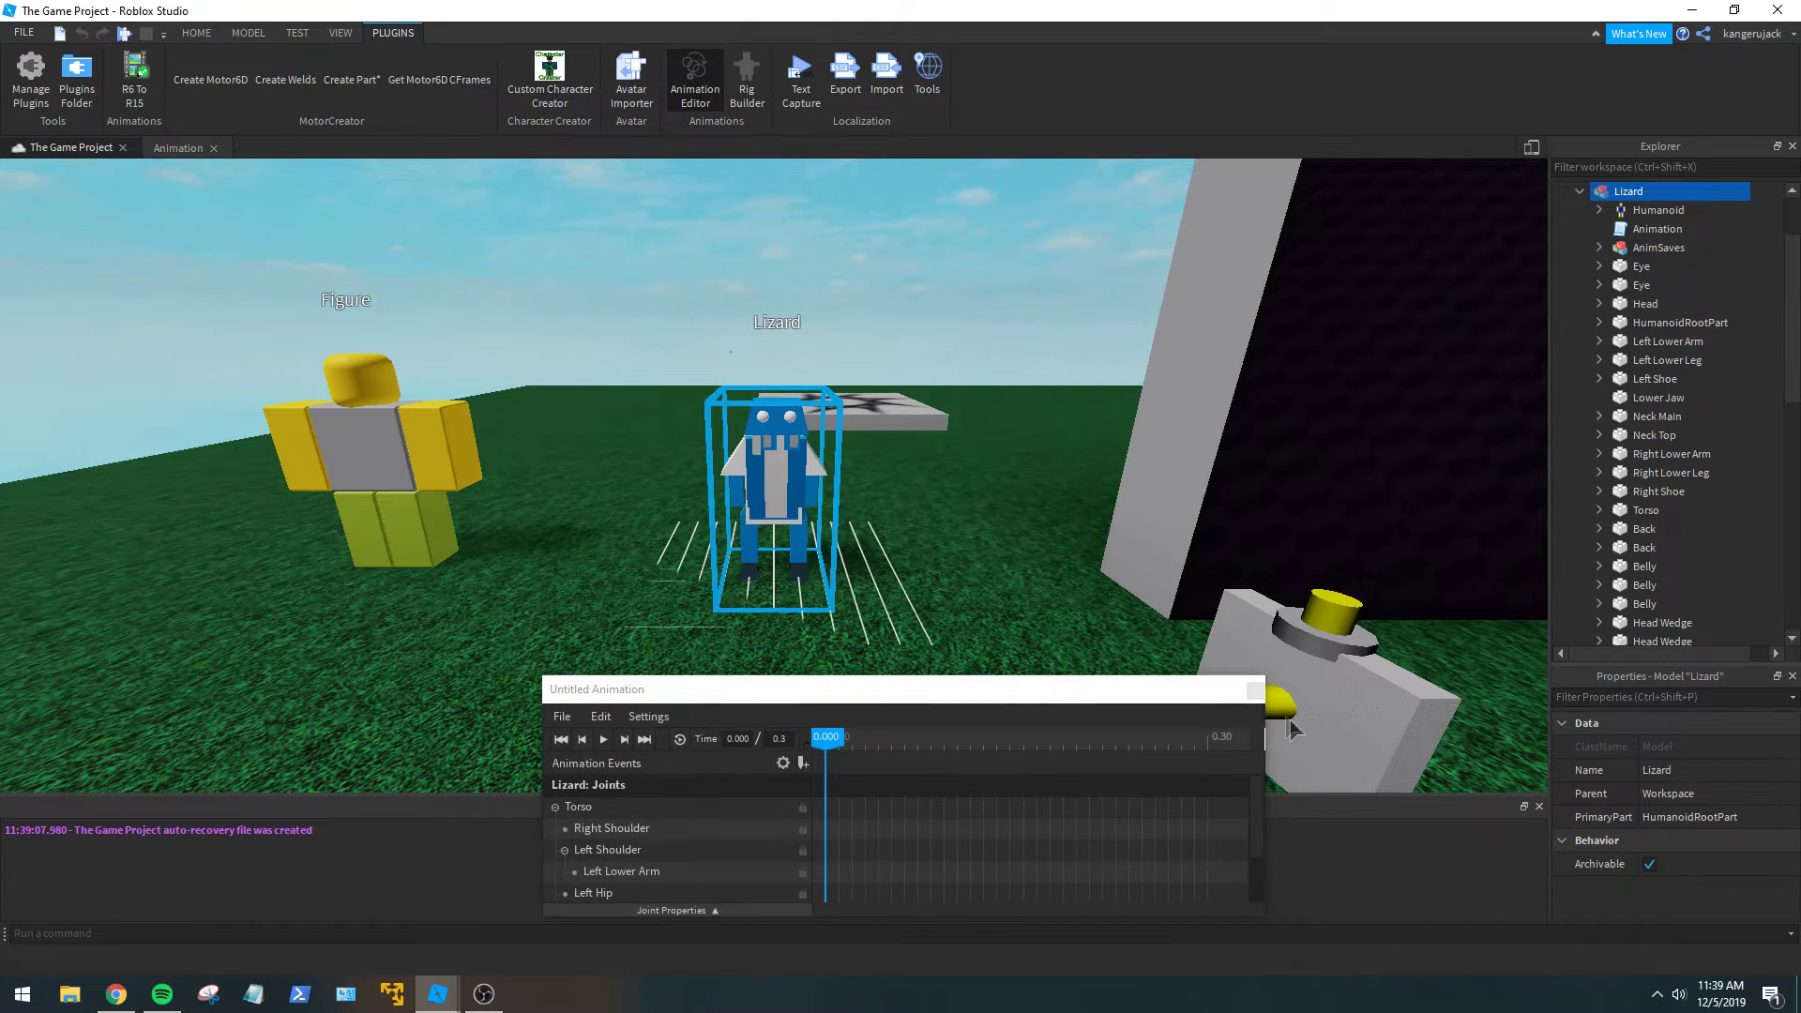
Import the uploaded Lizard Walking animation into the Lizard's new animation.
left_click(562, 716)
left_click(578, 807)
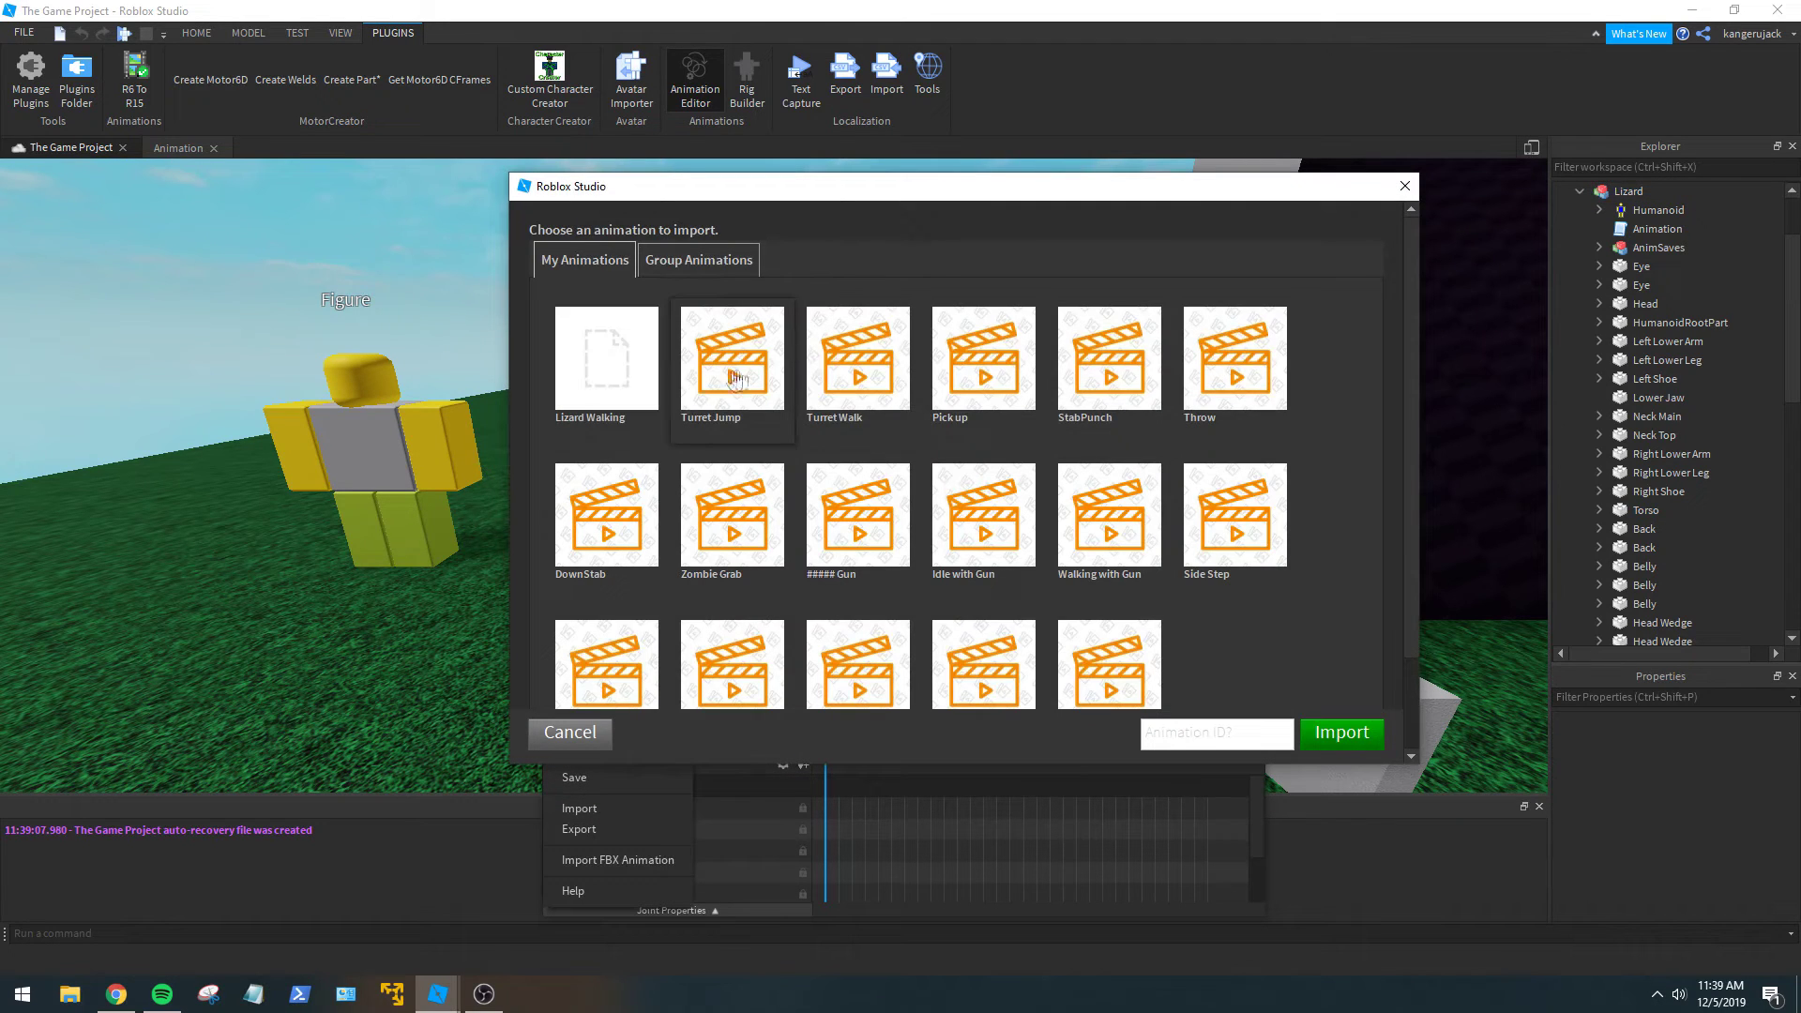
left_click(614, 380)
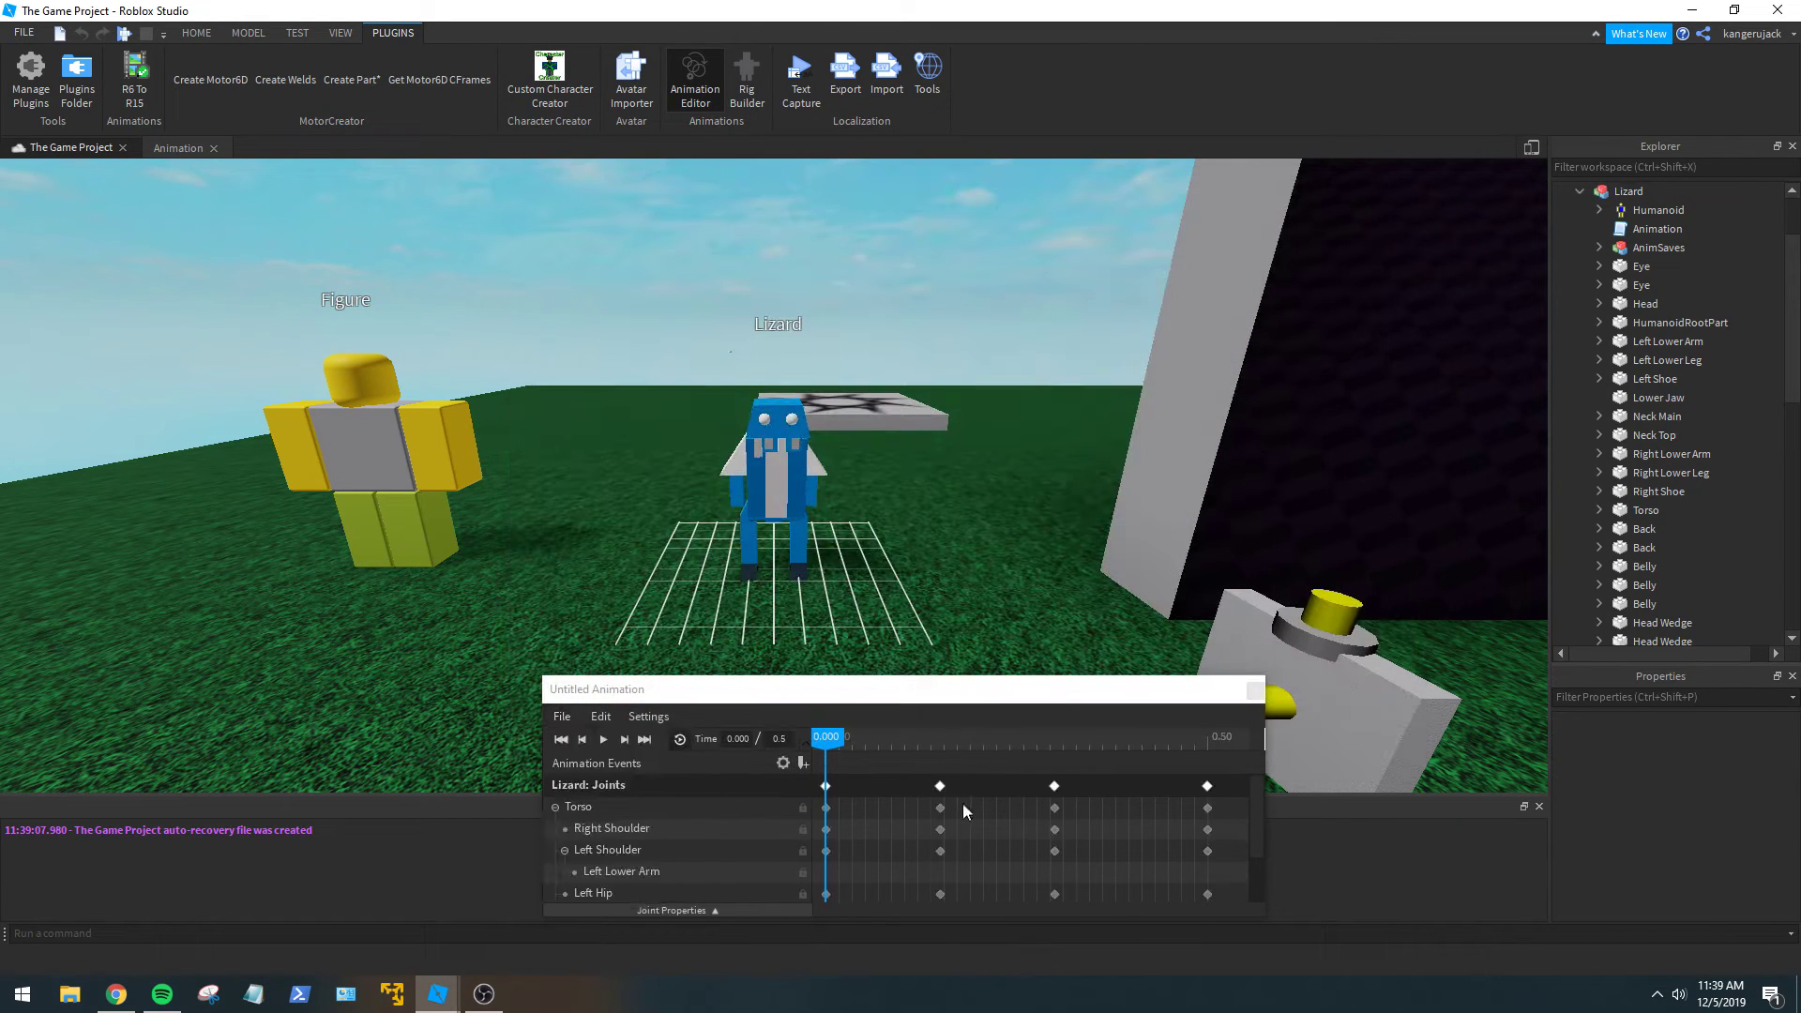
Delete the Torso keyframes at 0.150 and 0.300 from the walk animation.
scroll(1005, 818, "down", 2)
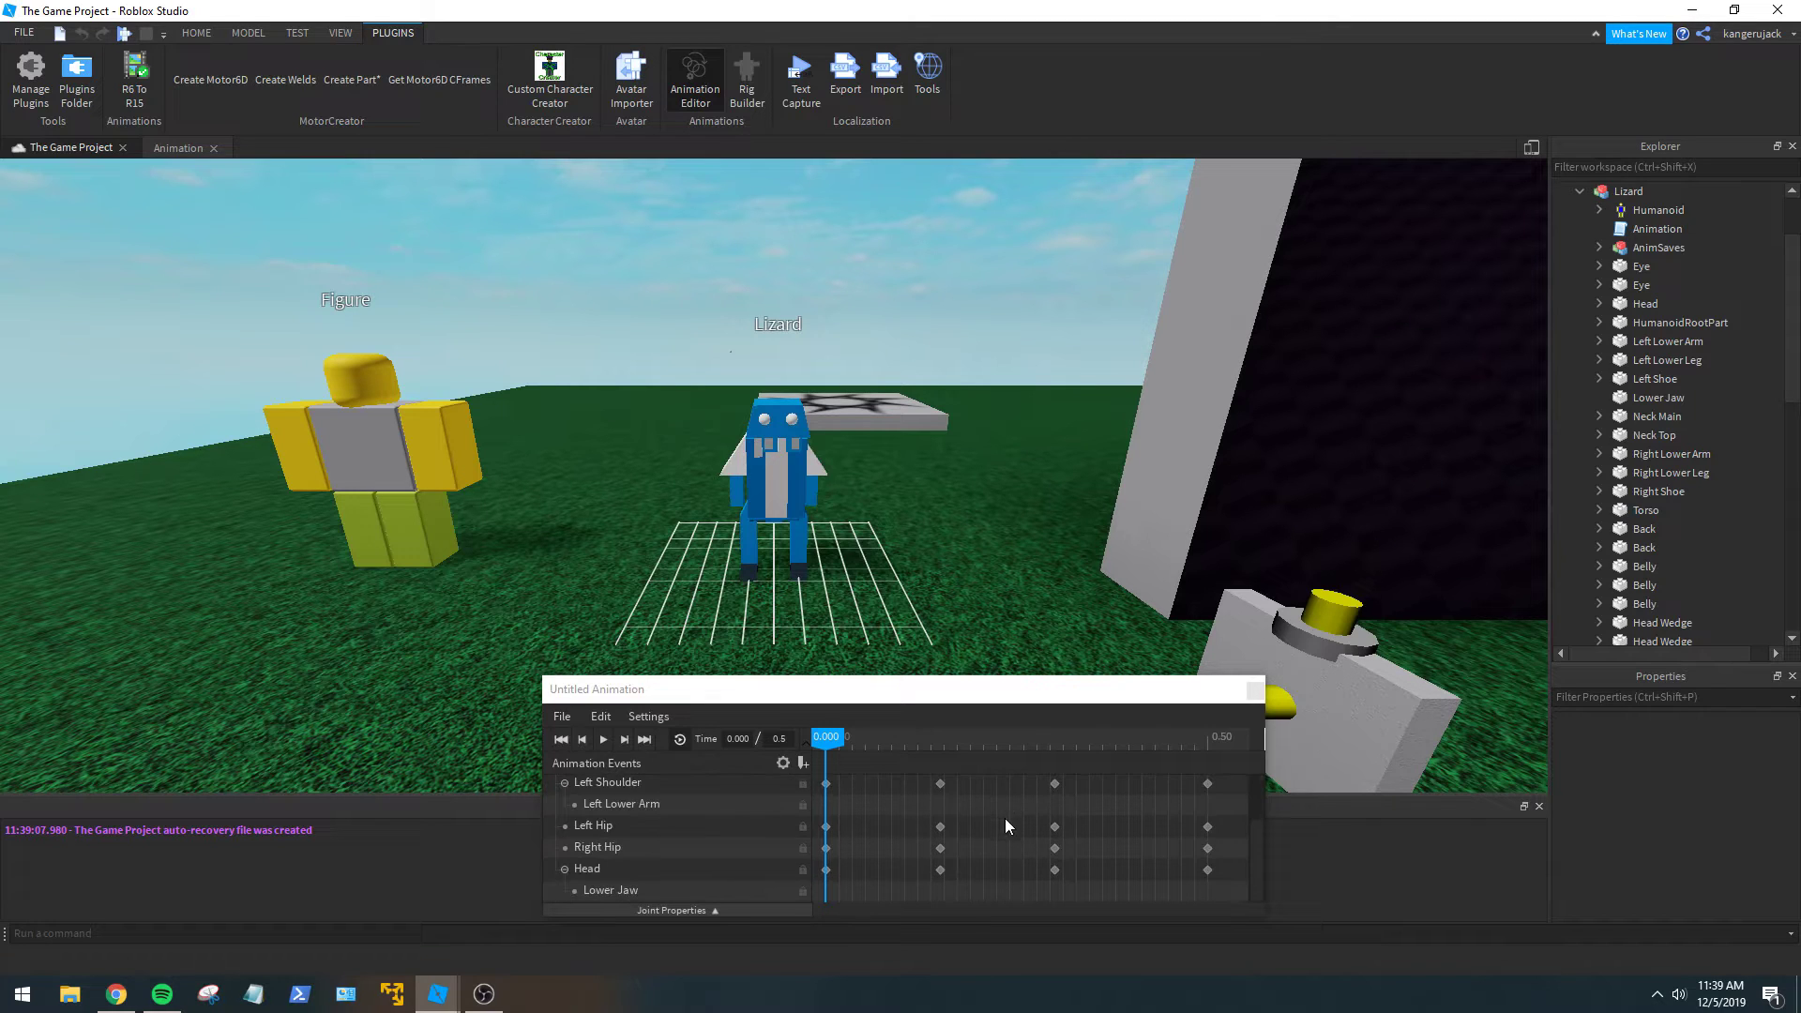
scroll(1003, 825, "up", 2)
left_click(939, 807)
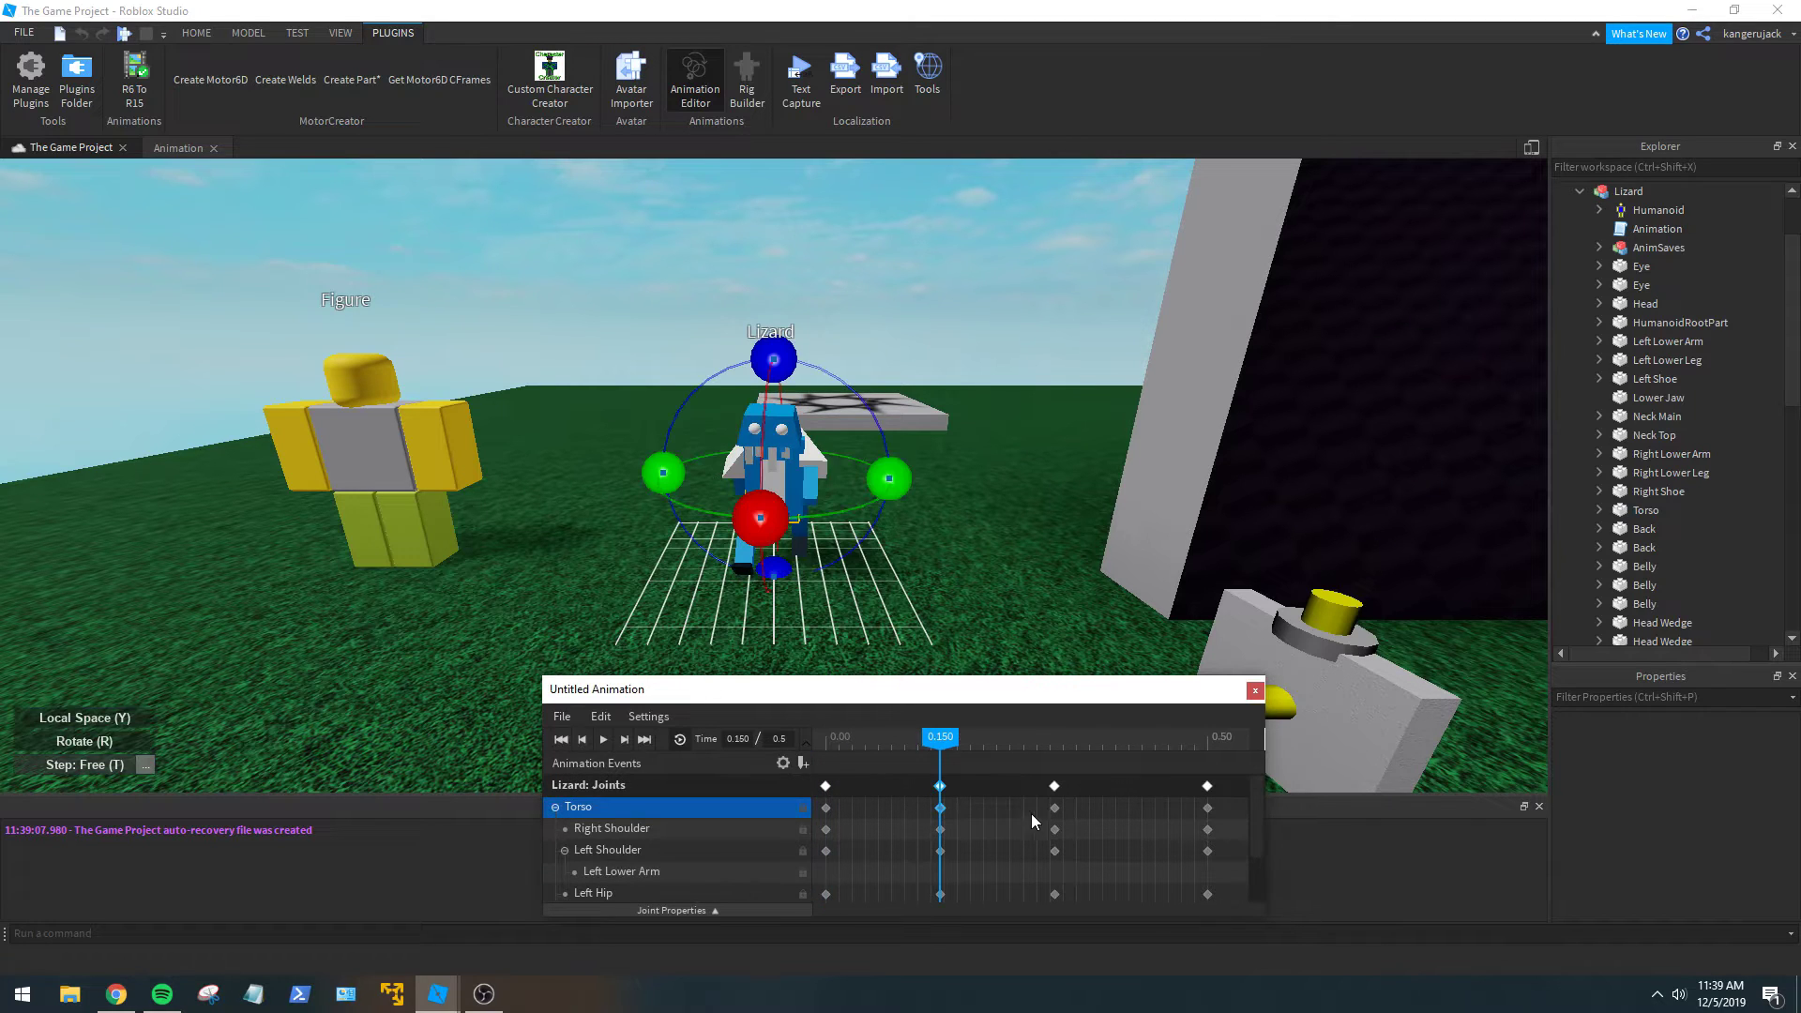
left_click(939, 830)
left_click(941, 808)
left_click(964, 775)
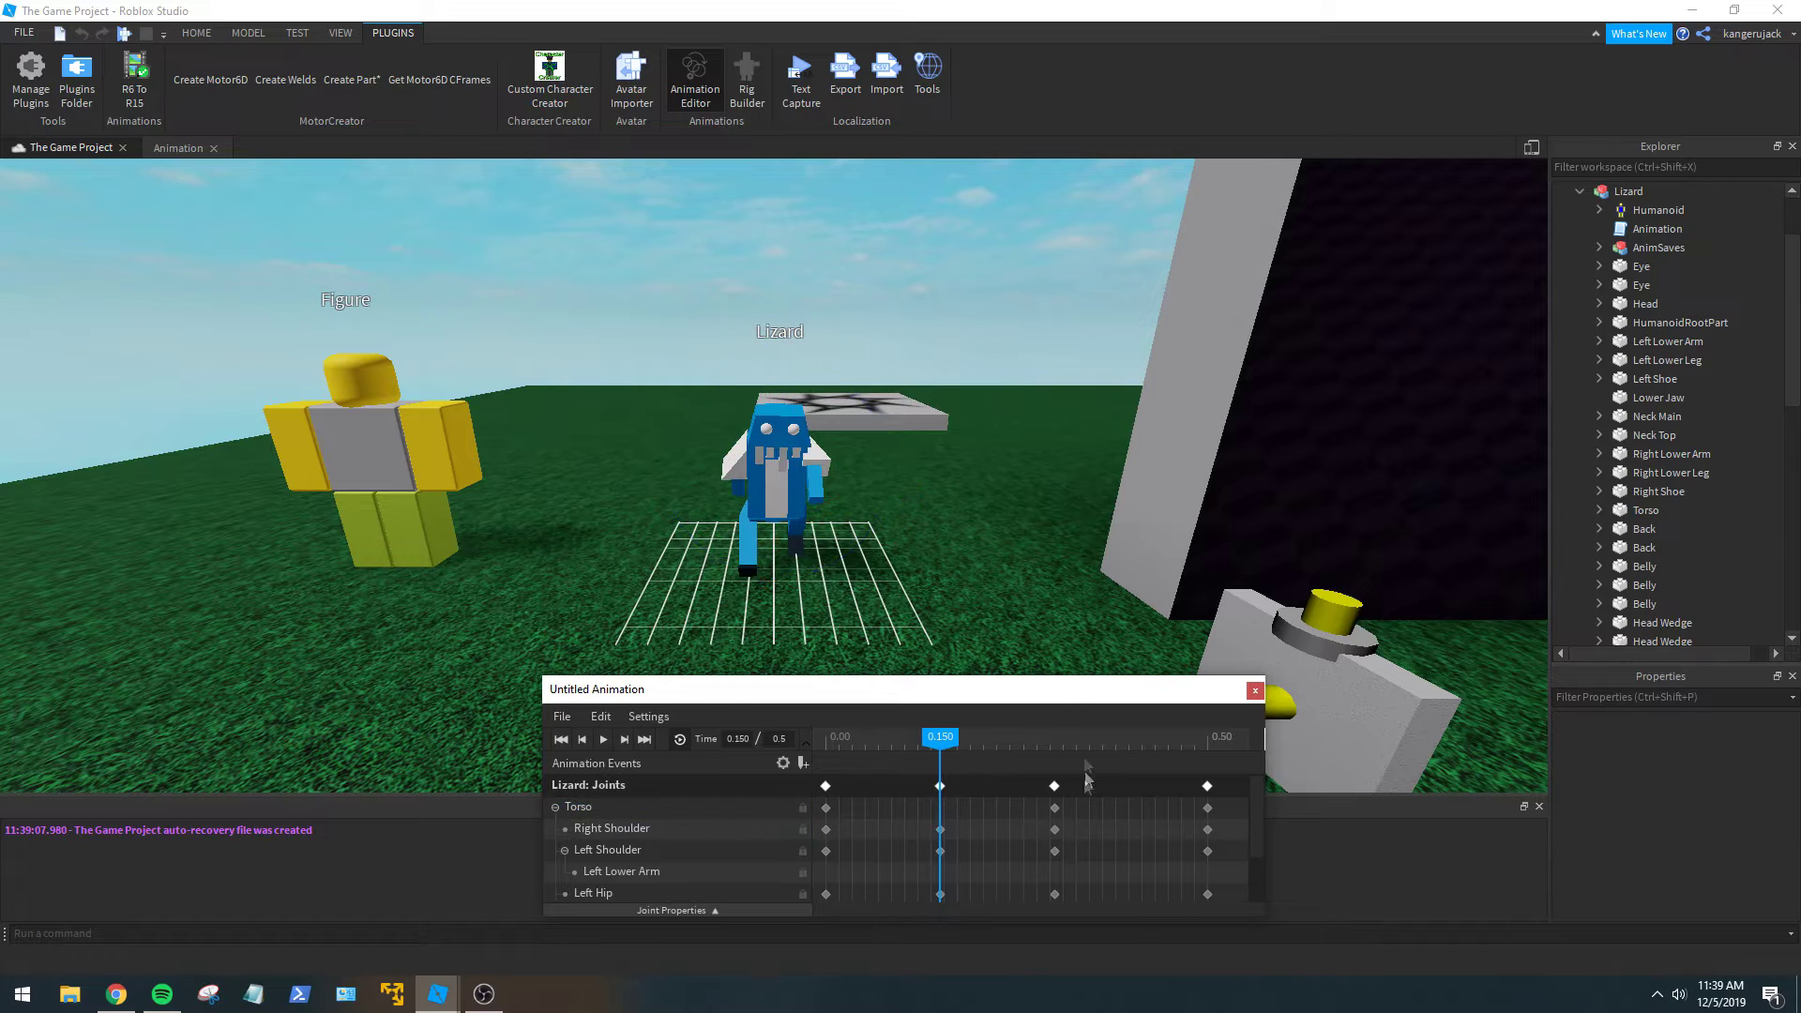
left_click(1058, 807)
left_click(1070, 796)
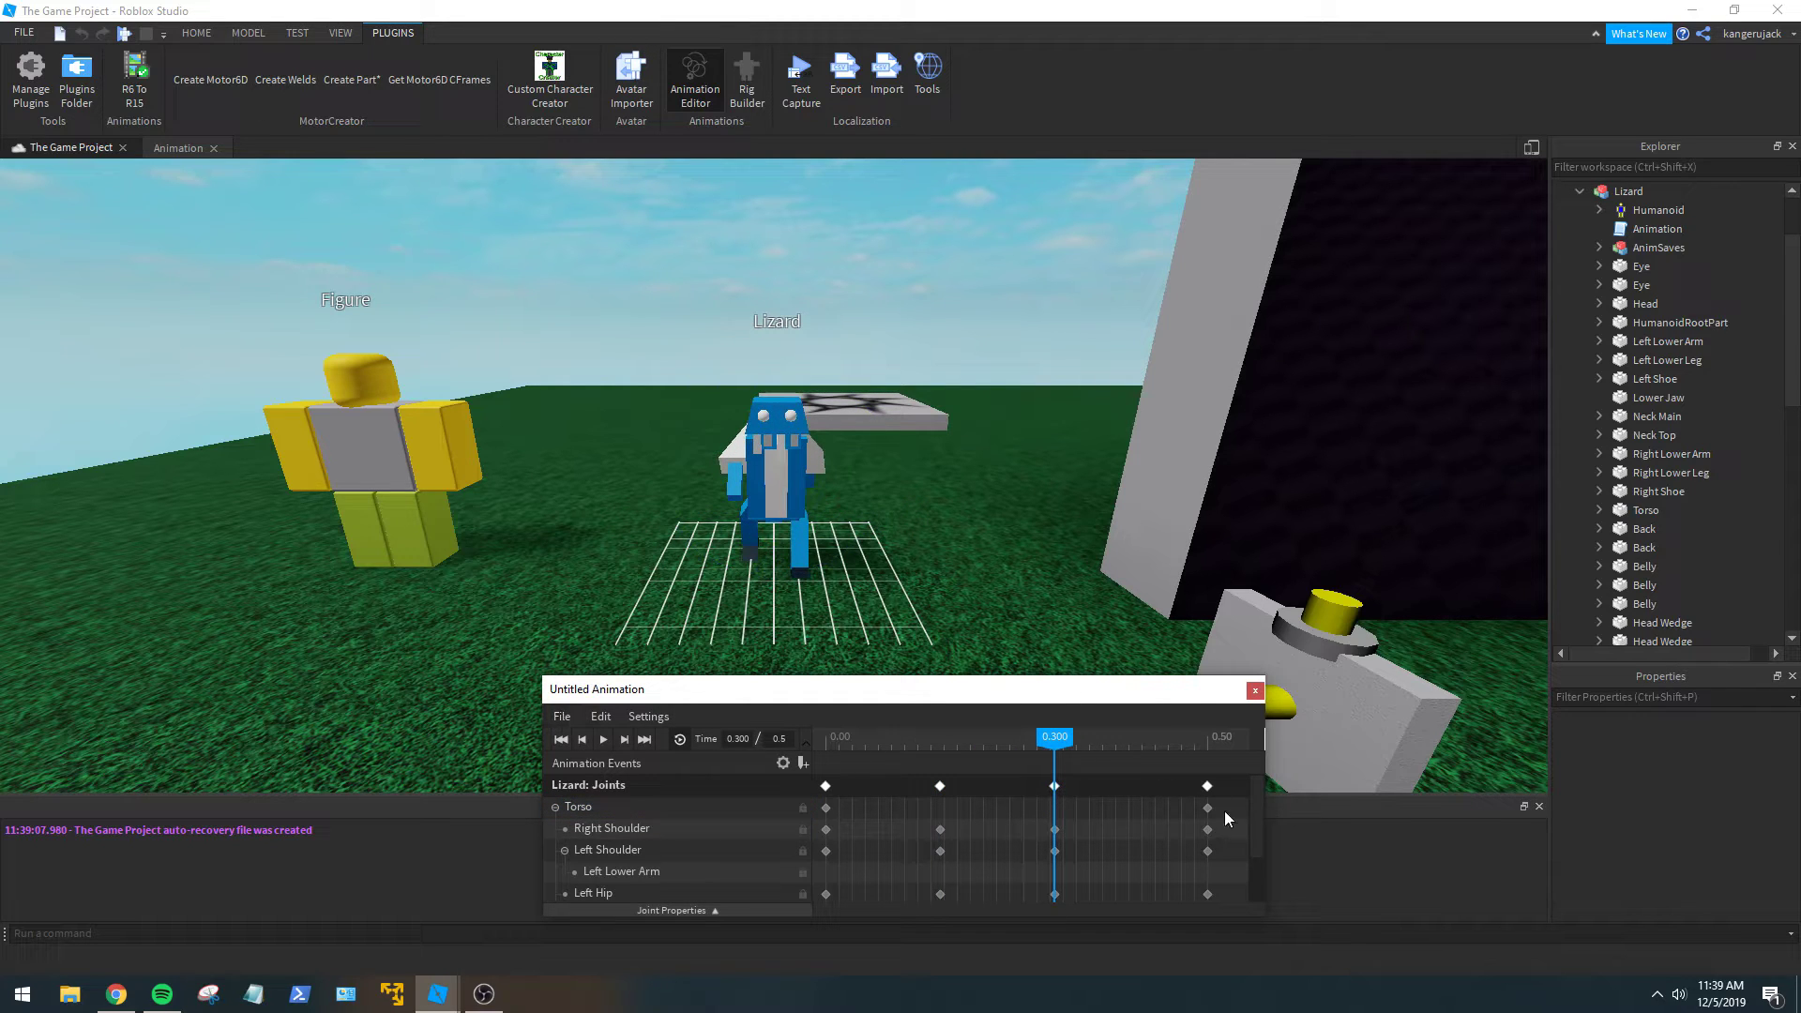
Export the edited animation over the existing Lizard Walking animation and close the Animation Editor.
right_click_drag(881, 469, 883, 471)
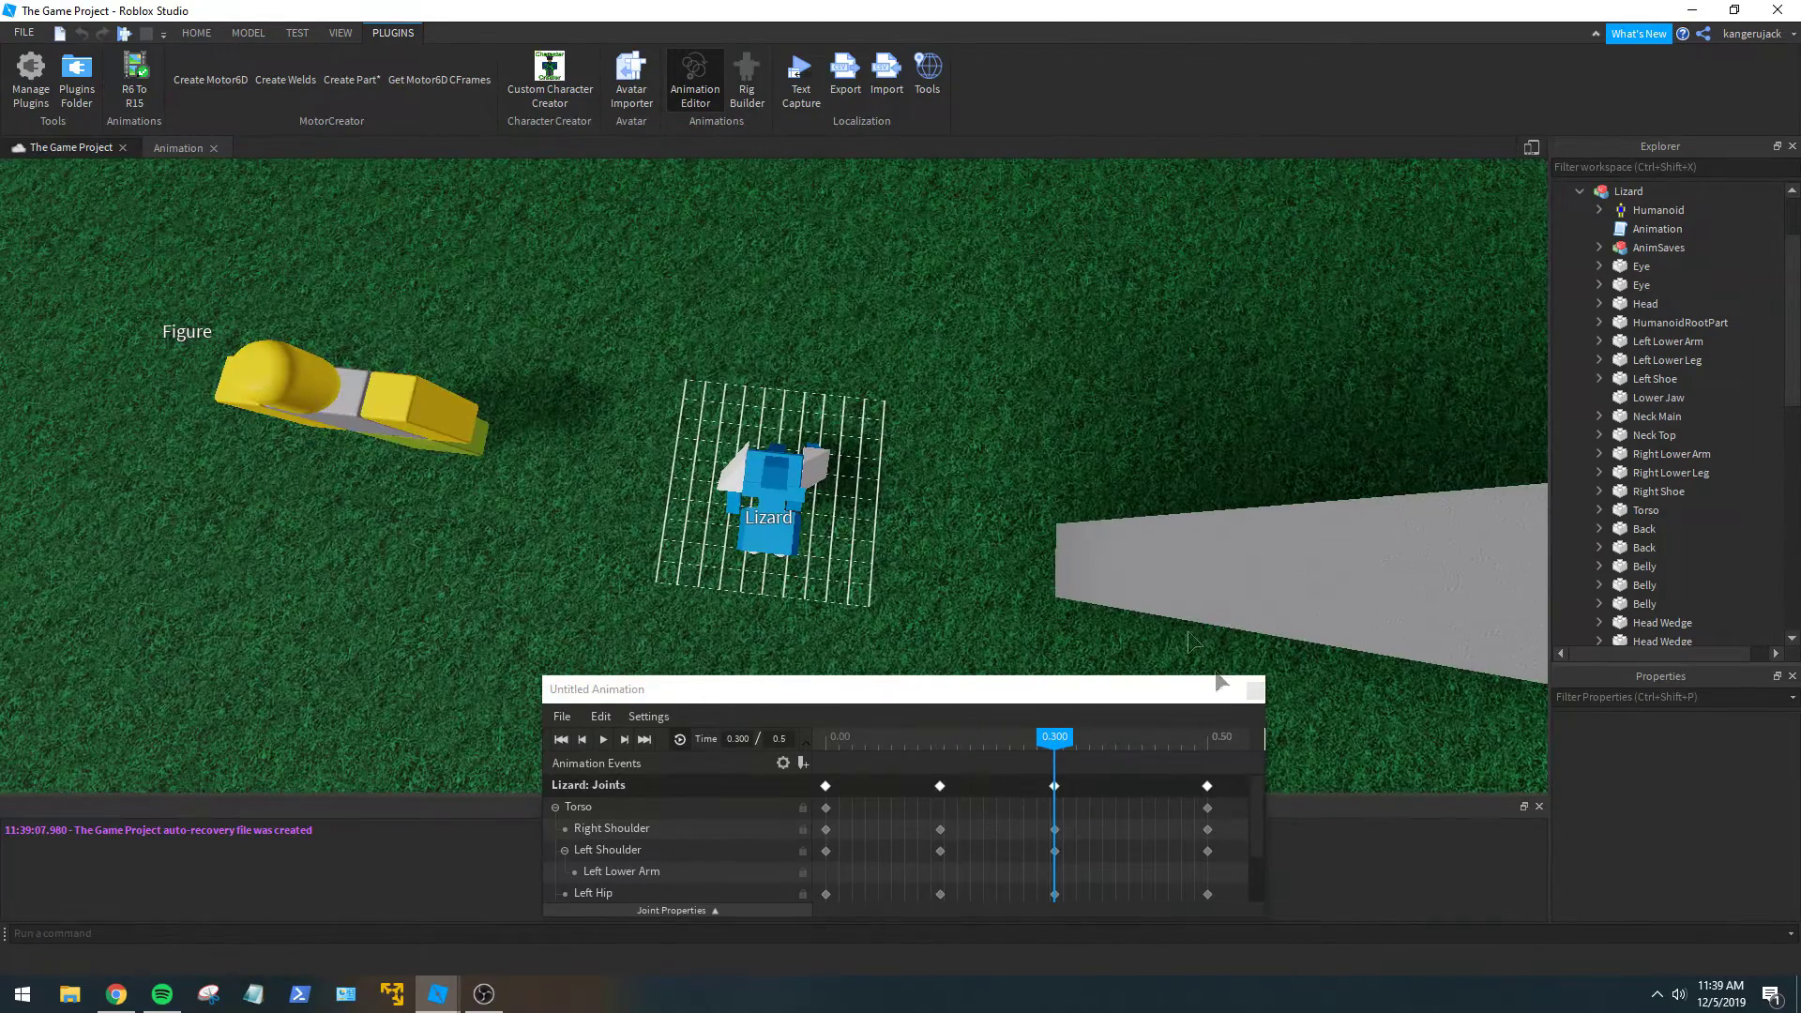
left_click(562, 717)
left_click(615, 822)
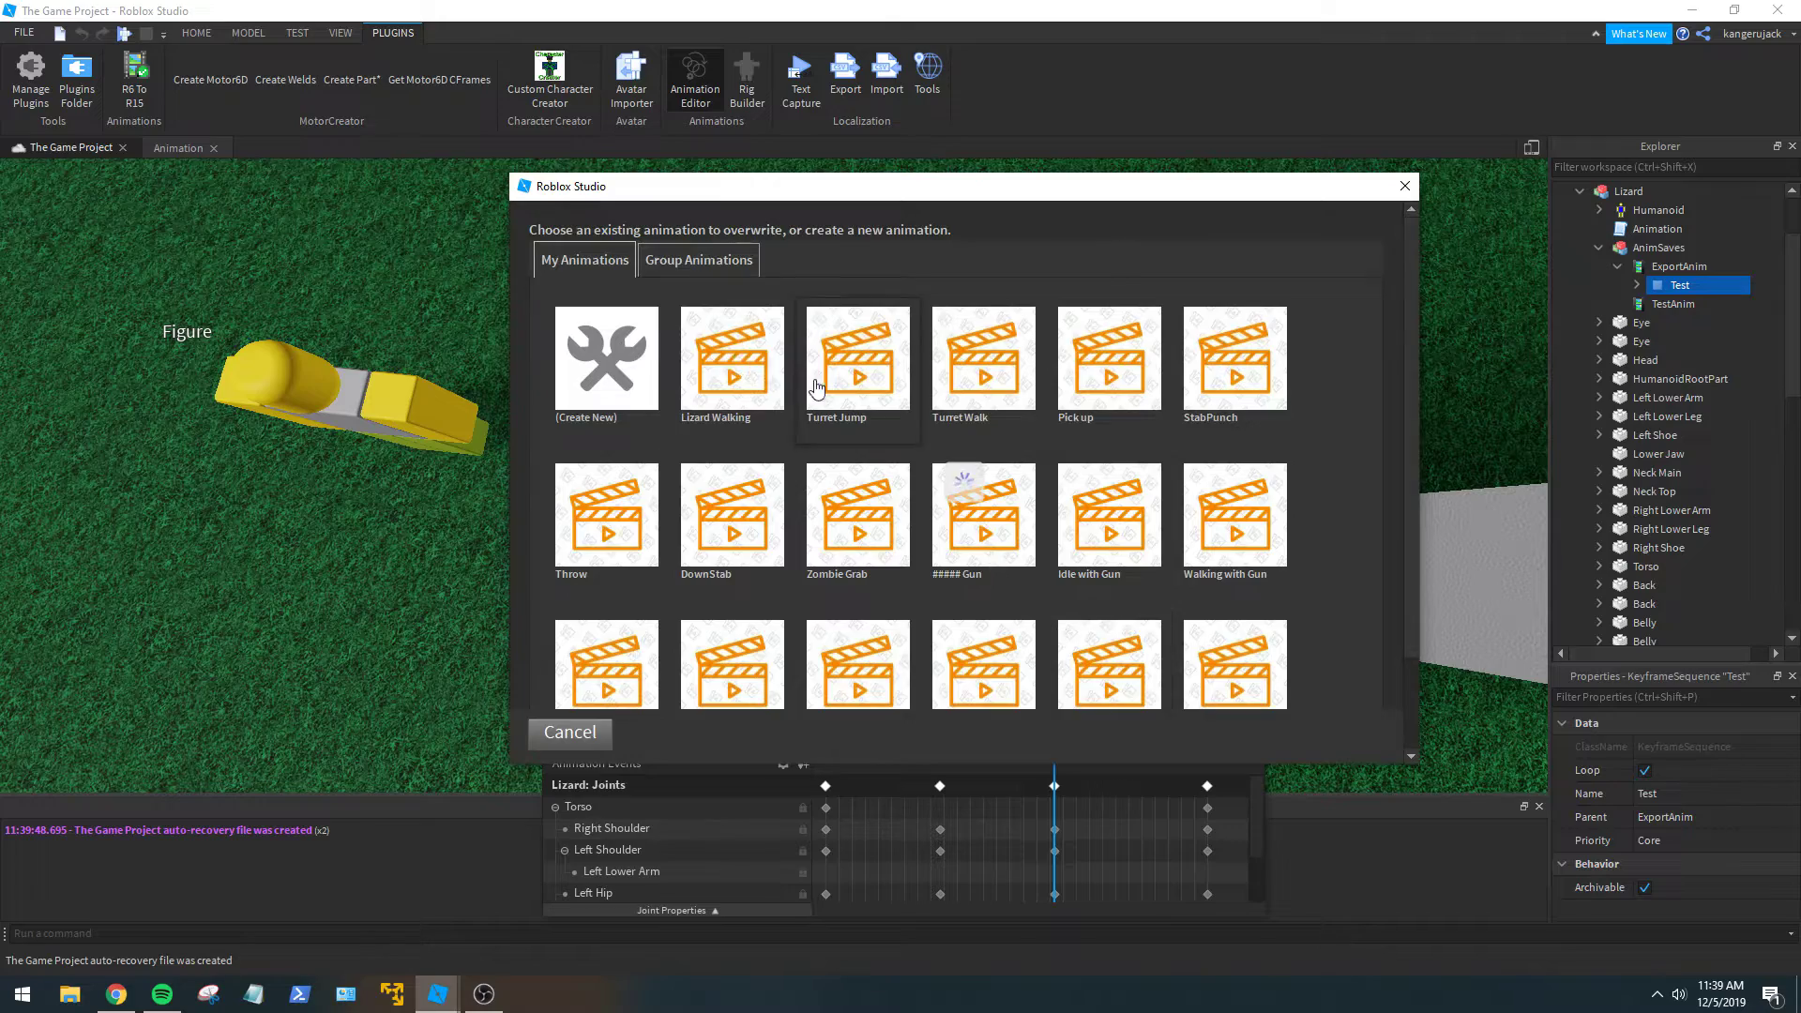
left_click(734, 370)
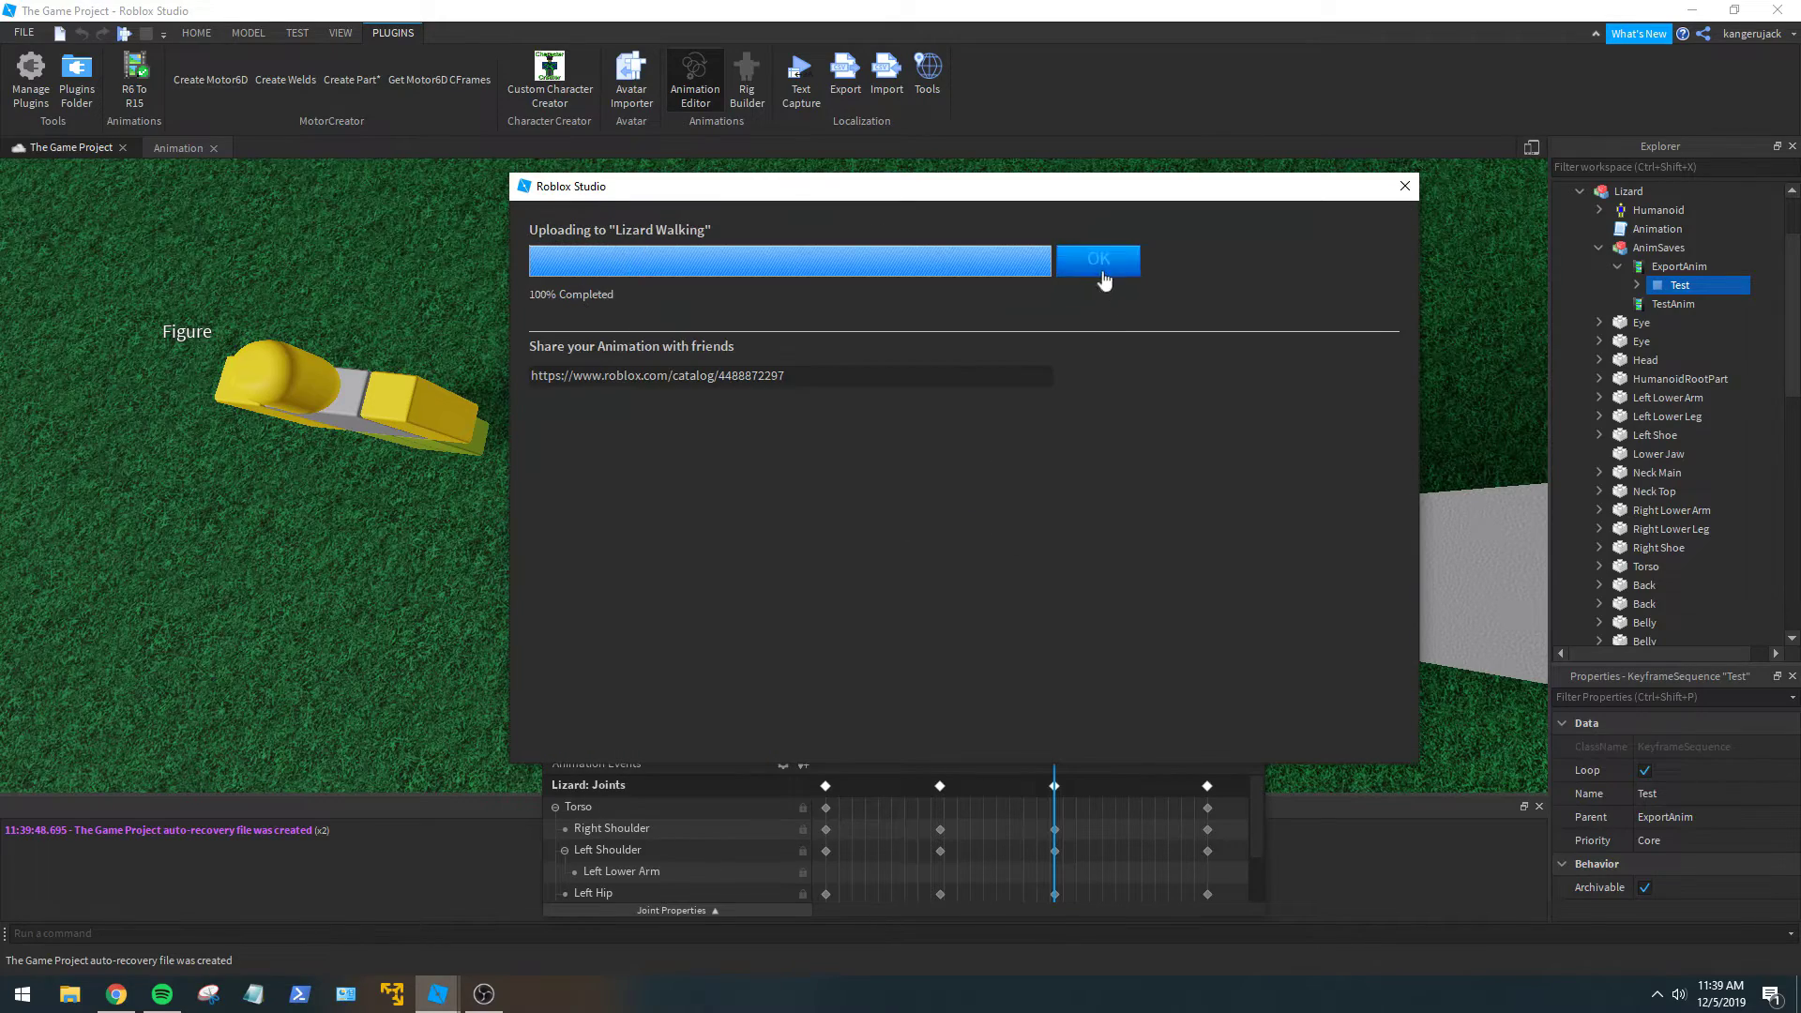
left_click(1098, 259)
left_click(1254, 692)
Run the simulation twice to check the Lizard's revised walk, stopping it after each run.
left_click(1118, 516)
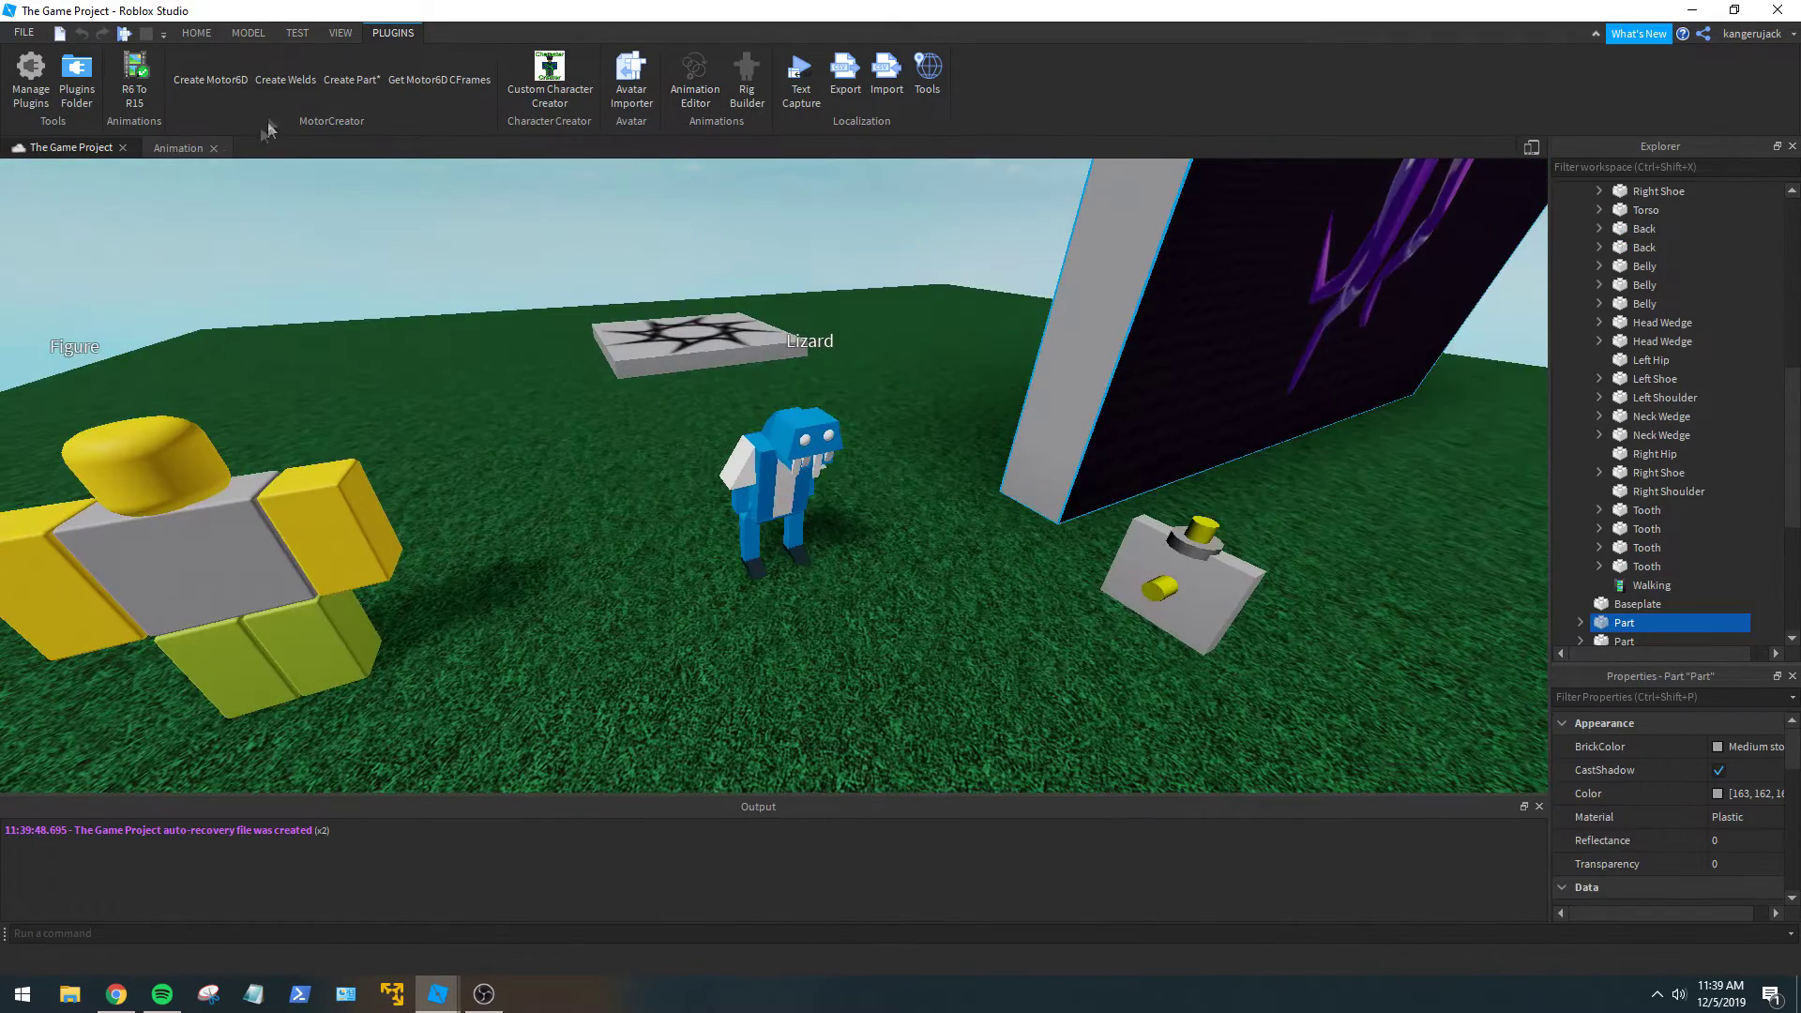
left_click(296, 32)
left_click(28, 67)
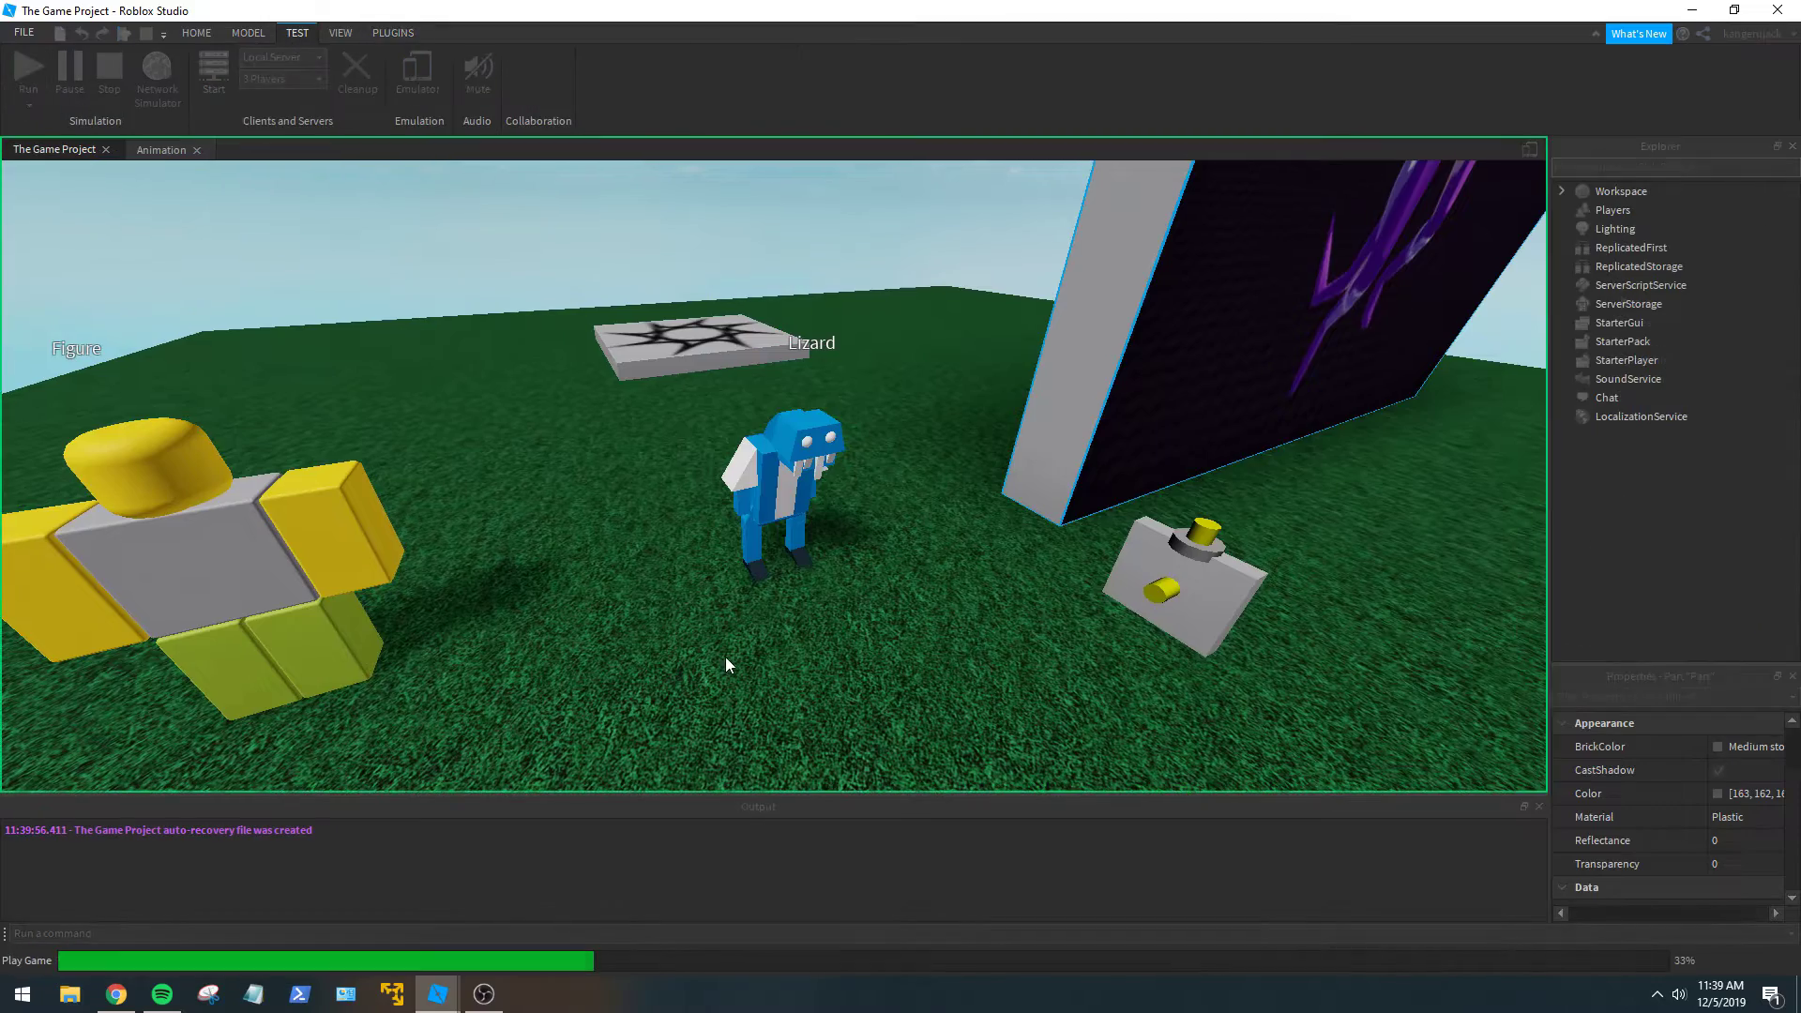
right_click_drag(973, 627, 974, 626)
key("s")
left_click(154, 84)
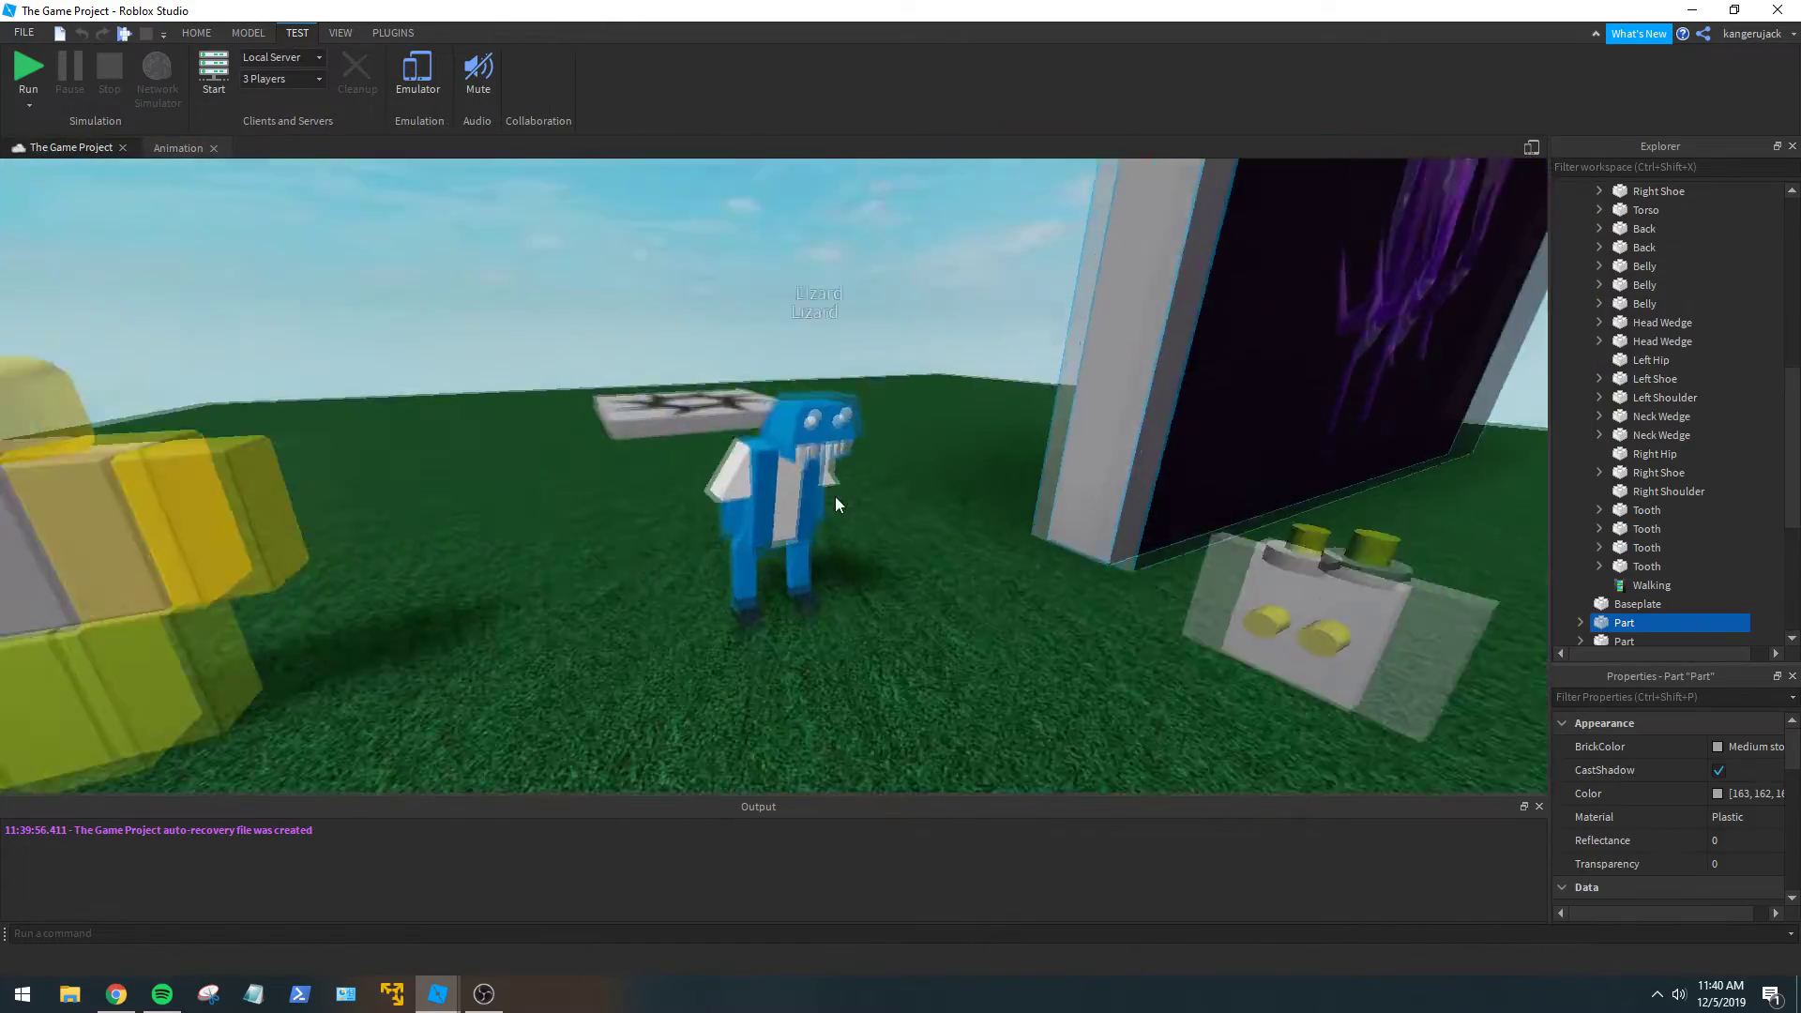
key("F8")
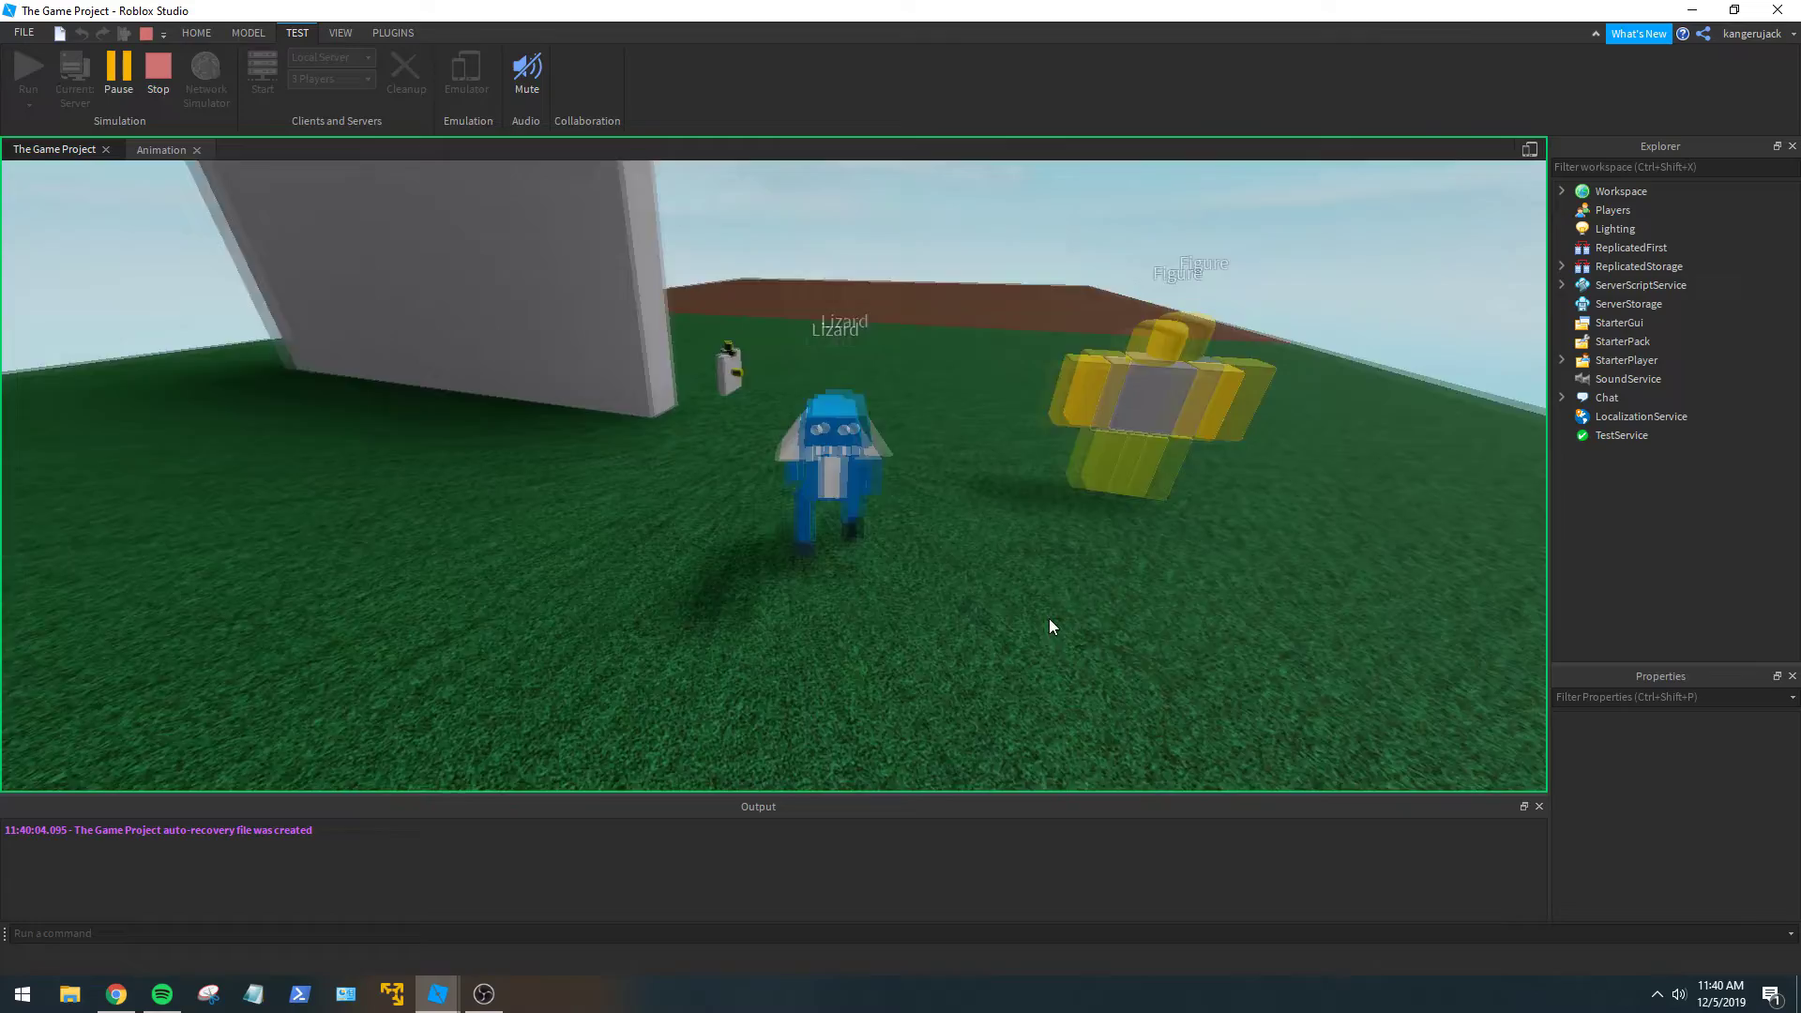
key("s")
right_click_drag(1048, 619, 1049, 619)
left_click(157, 99)
Inspect the Lizard's legs and feet up close and locate its shoe parts in the model hierarchy.
left_click(987, 515)
key("w")
right_click_drag(986, 515, 990, 510)
left_click(990, 511)
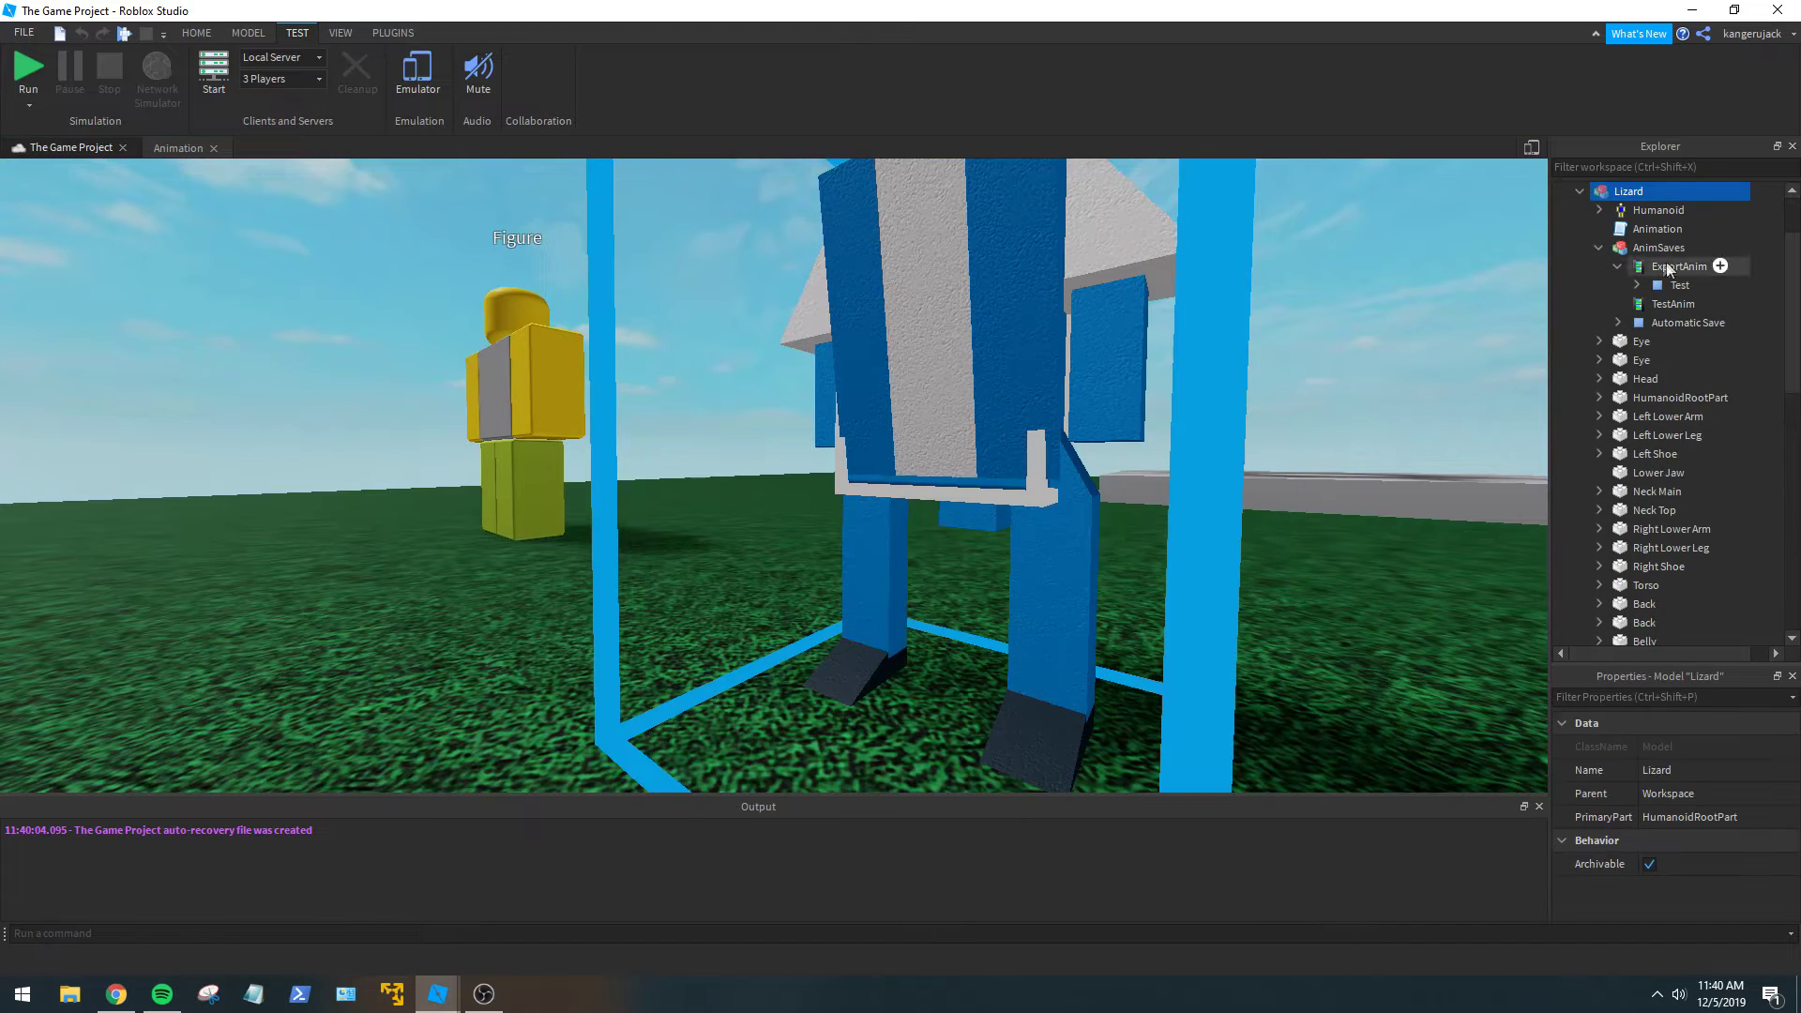
scroll(1600, 245, "down", 8)
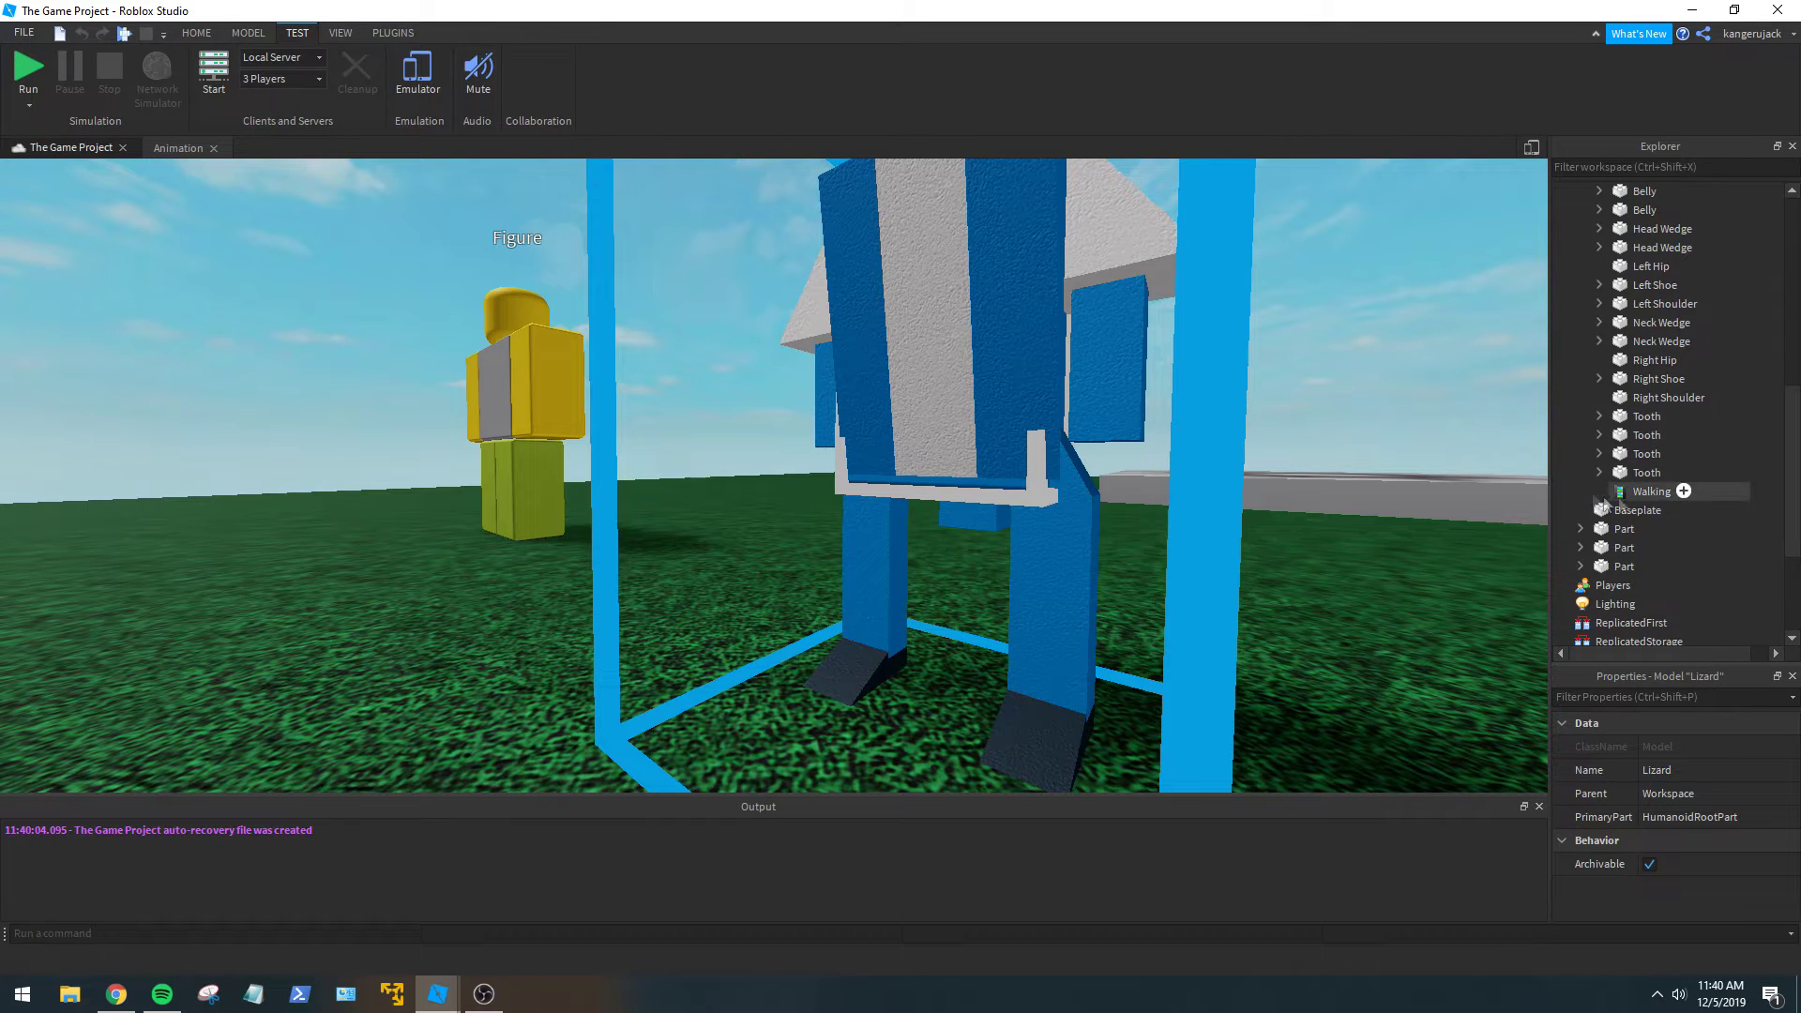
scroll(1600, 504, "up", 2)
scroll(1703, 368, "up", 2)
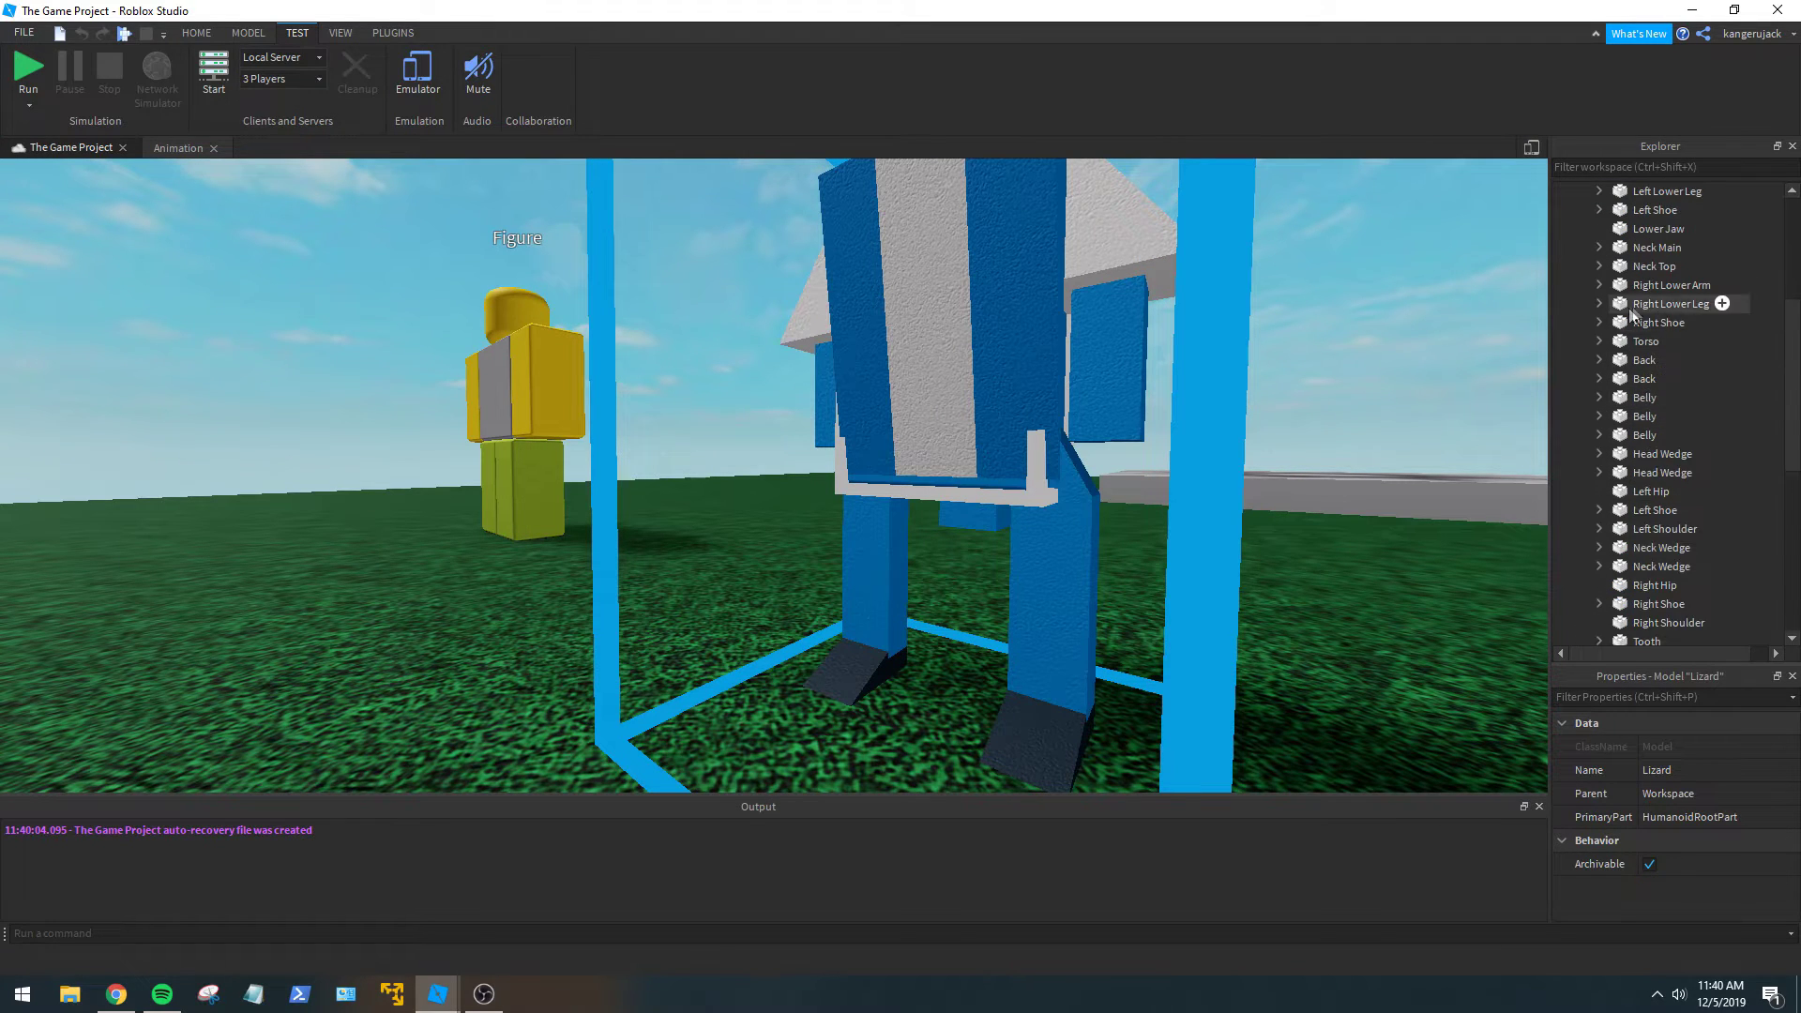
left_click(1658, 325)
left_click(1217, 579)
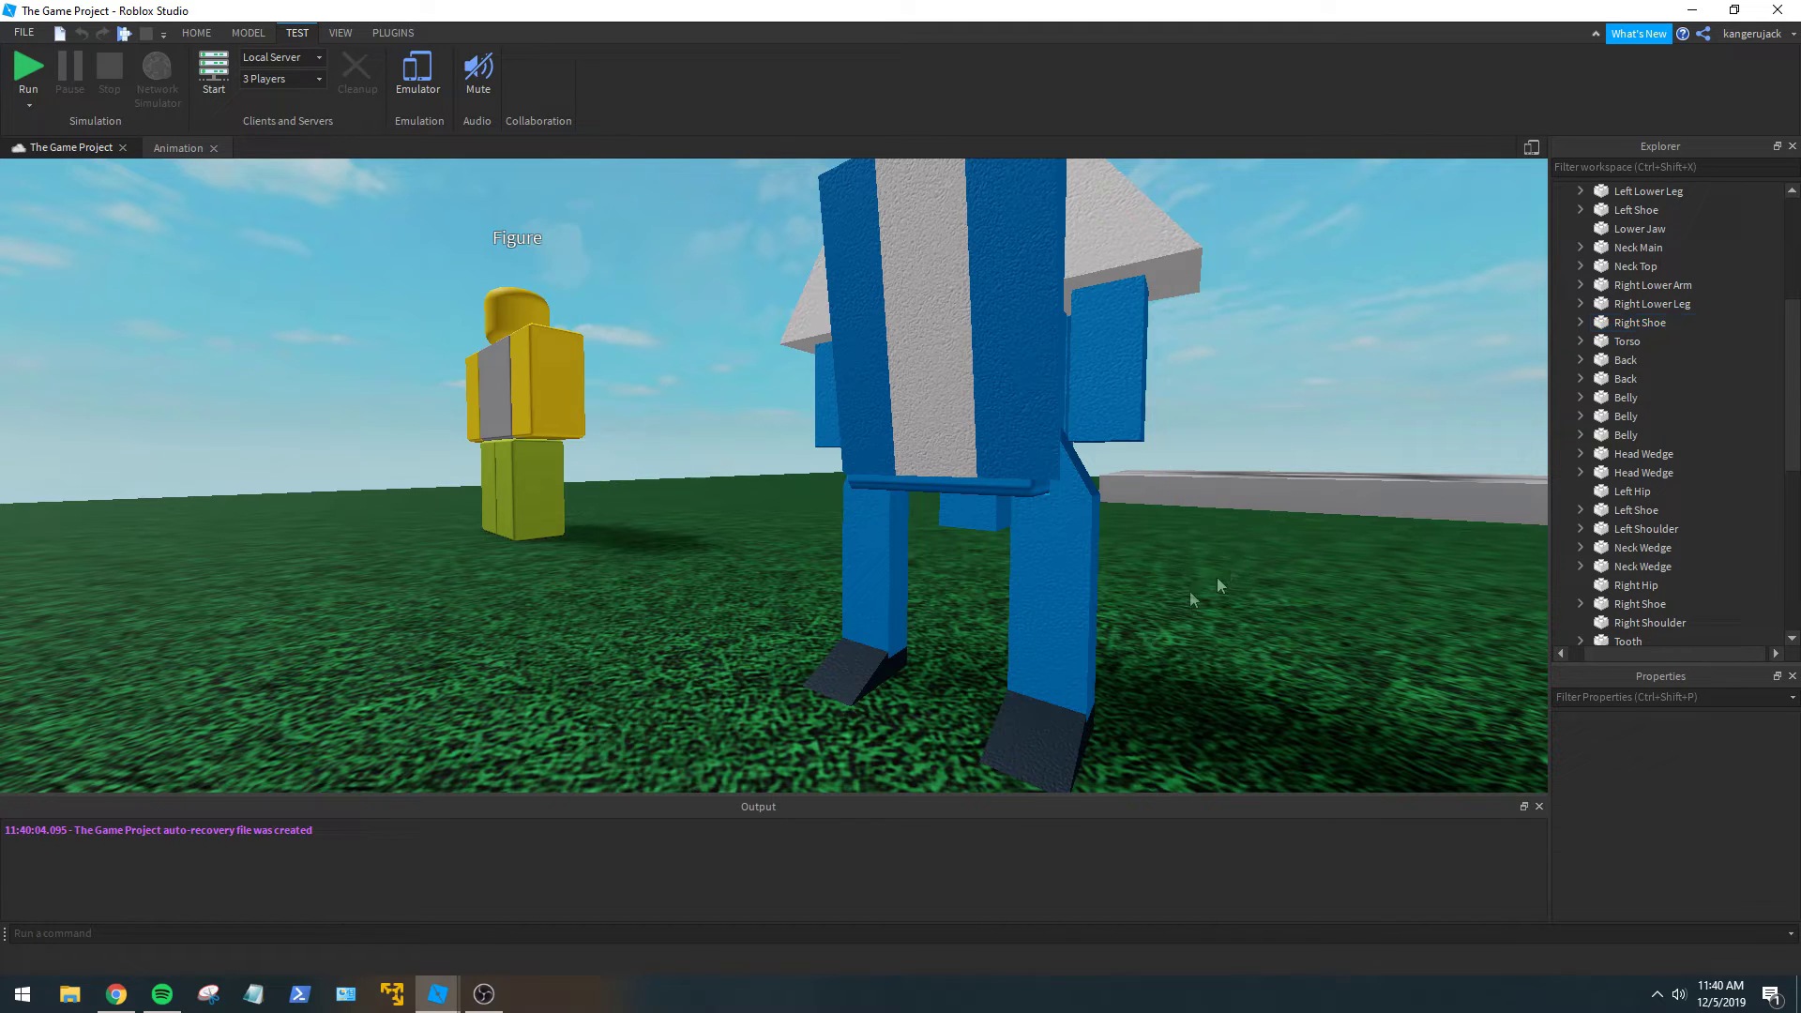
Turn off CanCollide for the Lizard's four shoe parts and test the change in a simulation run.
left_click(899, 656)
left_click(849, 671, "ctrl")
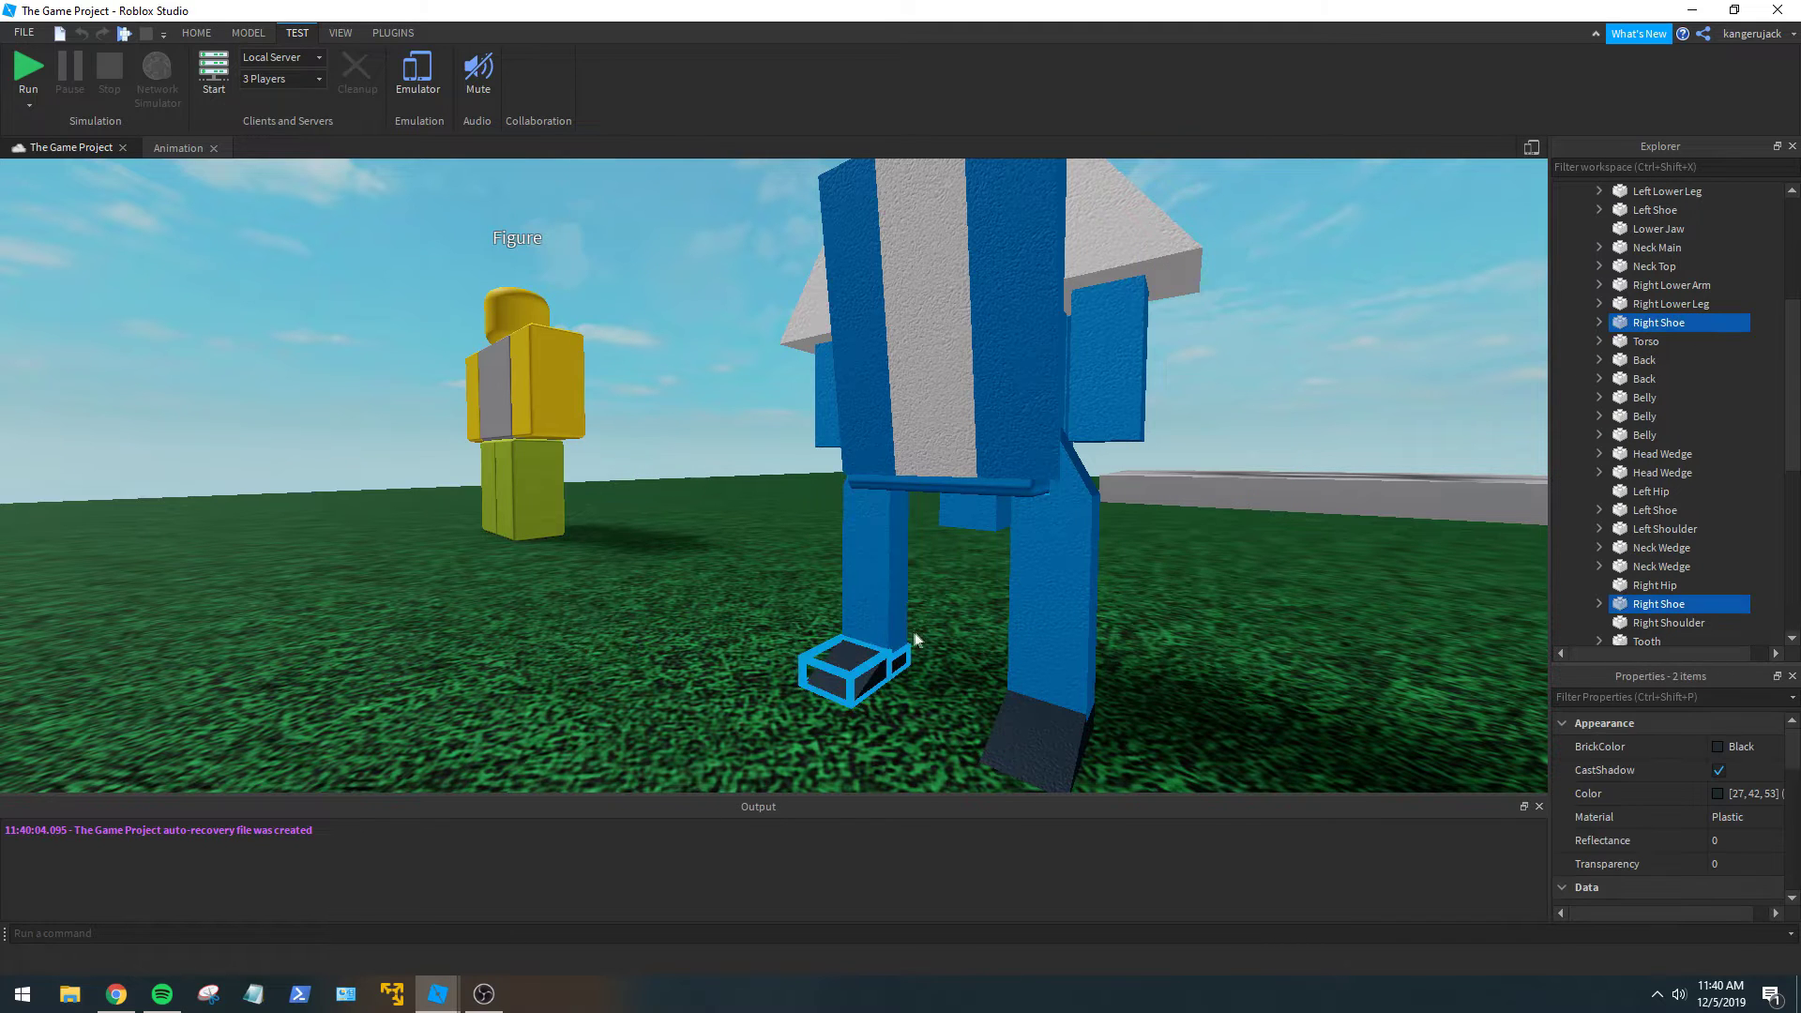
left_click(1031, 741, "ctrl")
key("d")
right_click_drag(1198, 714, 1207, 709)
scroll(1716, 788, "down", 3)
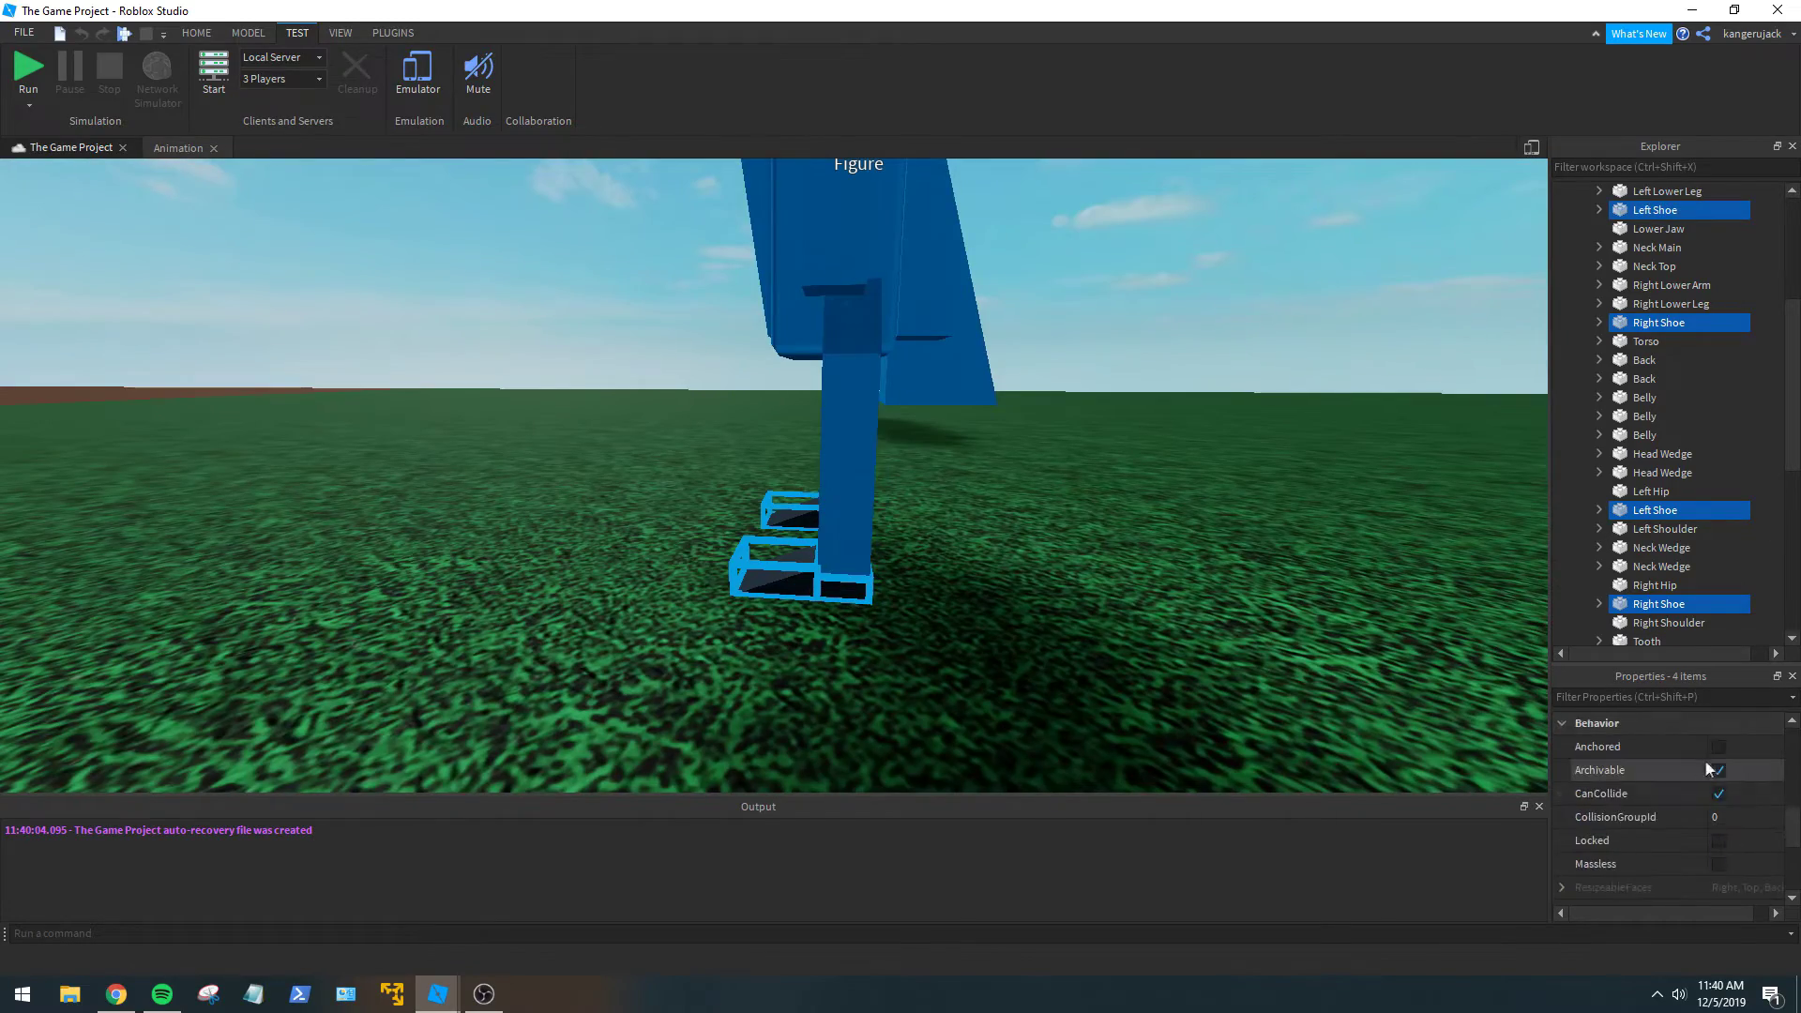
left_click(1716, 796)
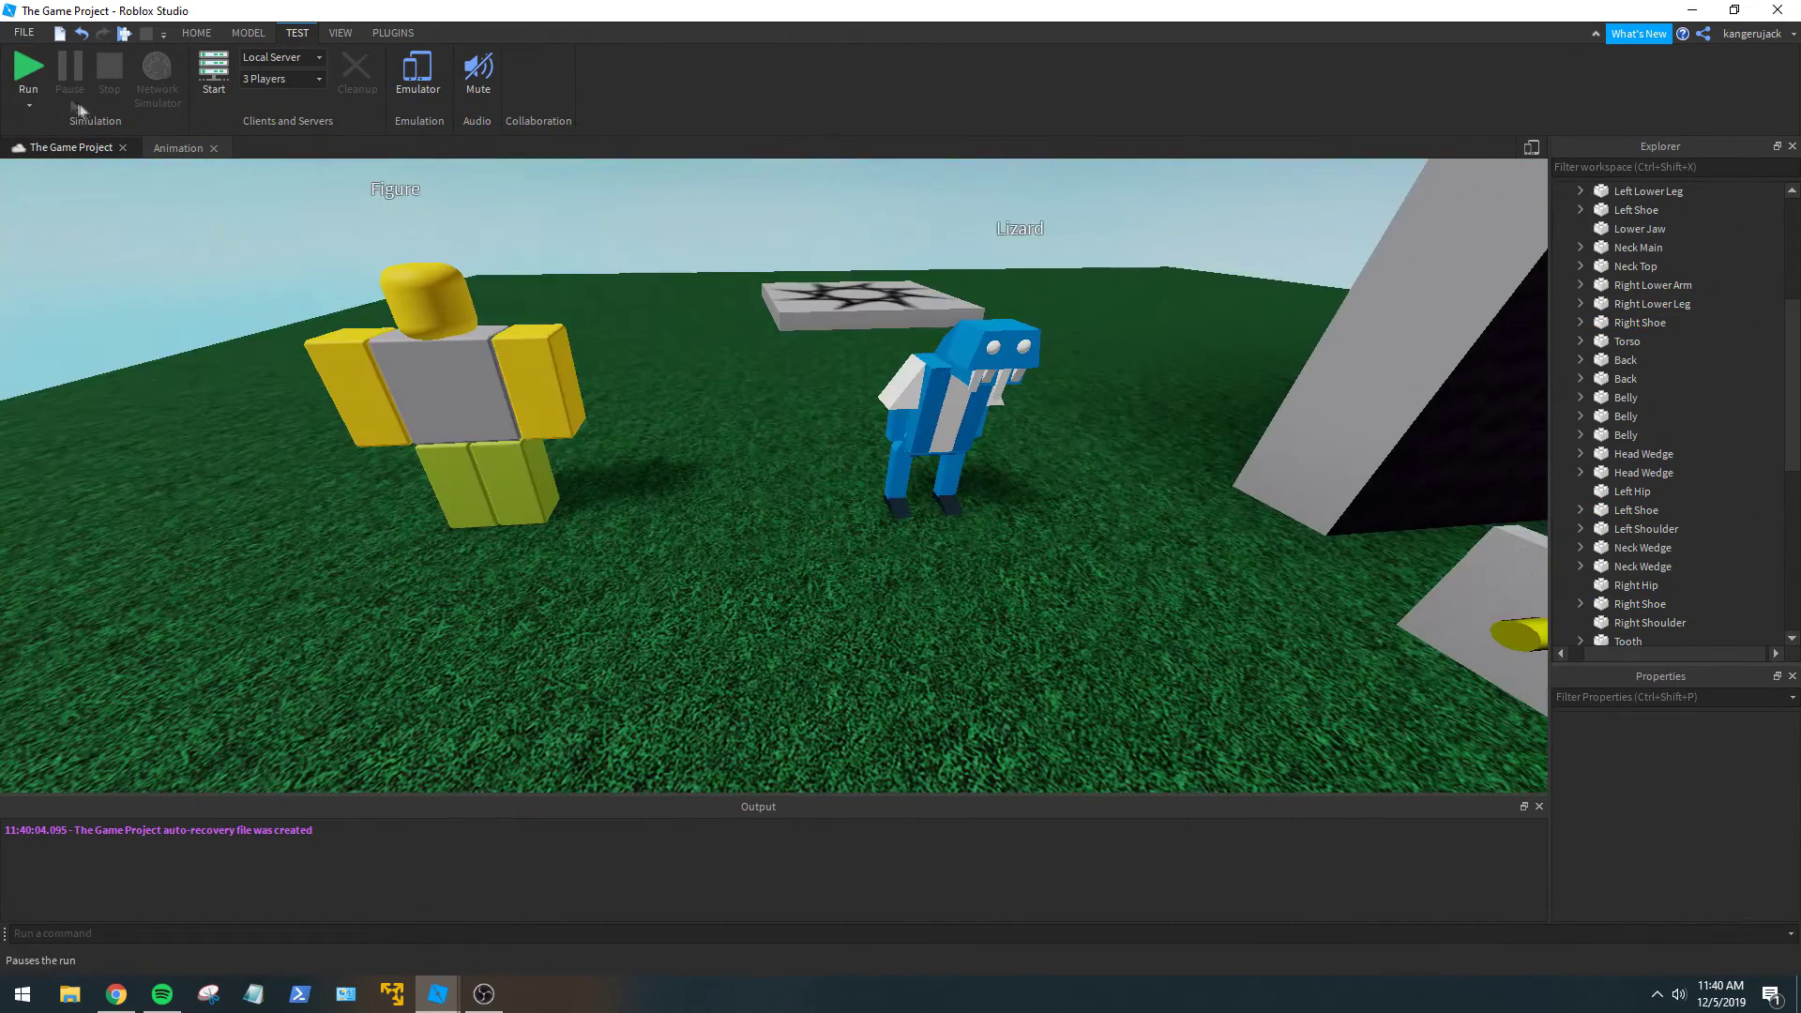
key("F5")
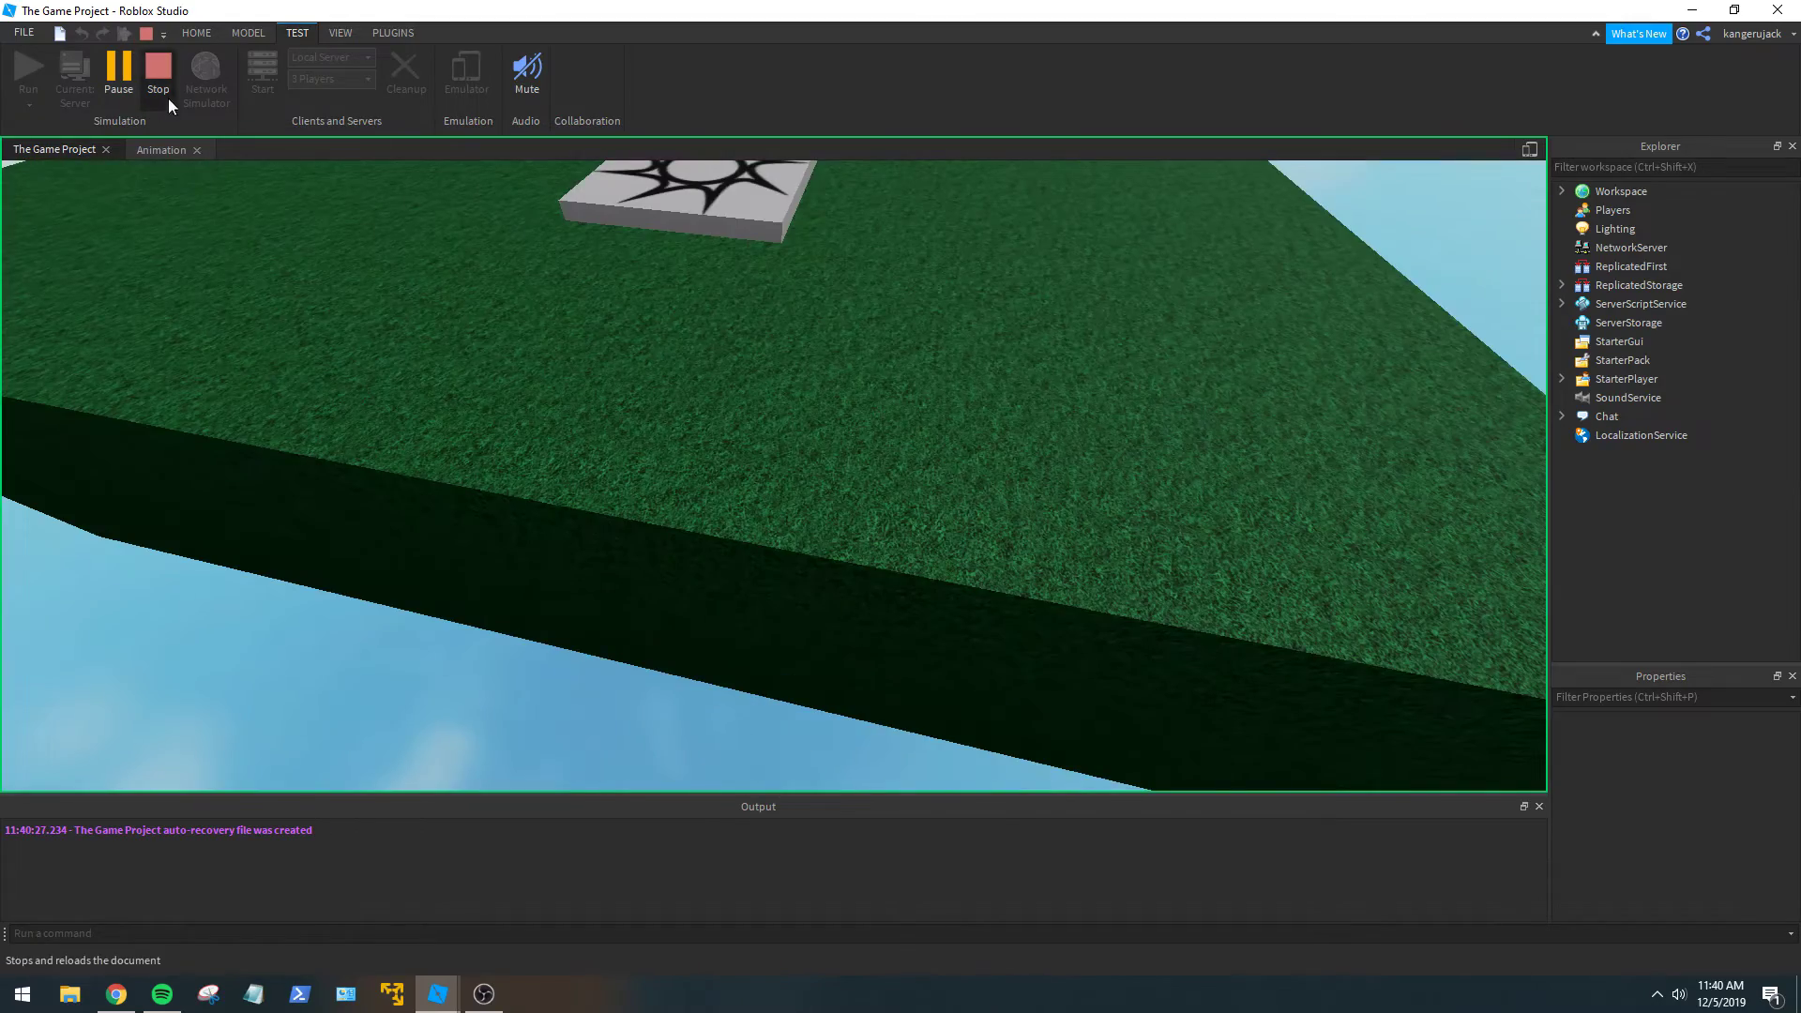
left_click(161, 89)
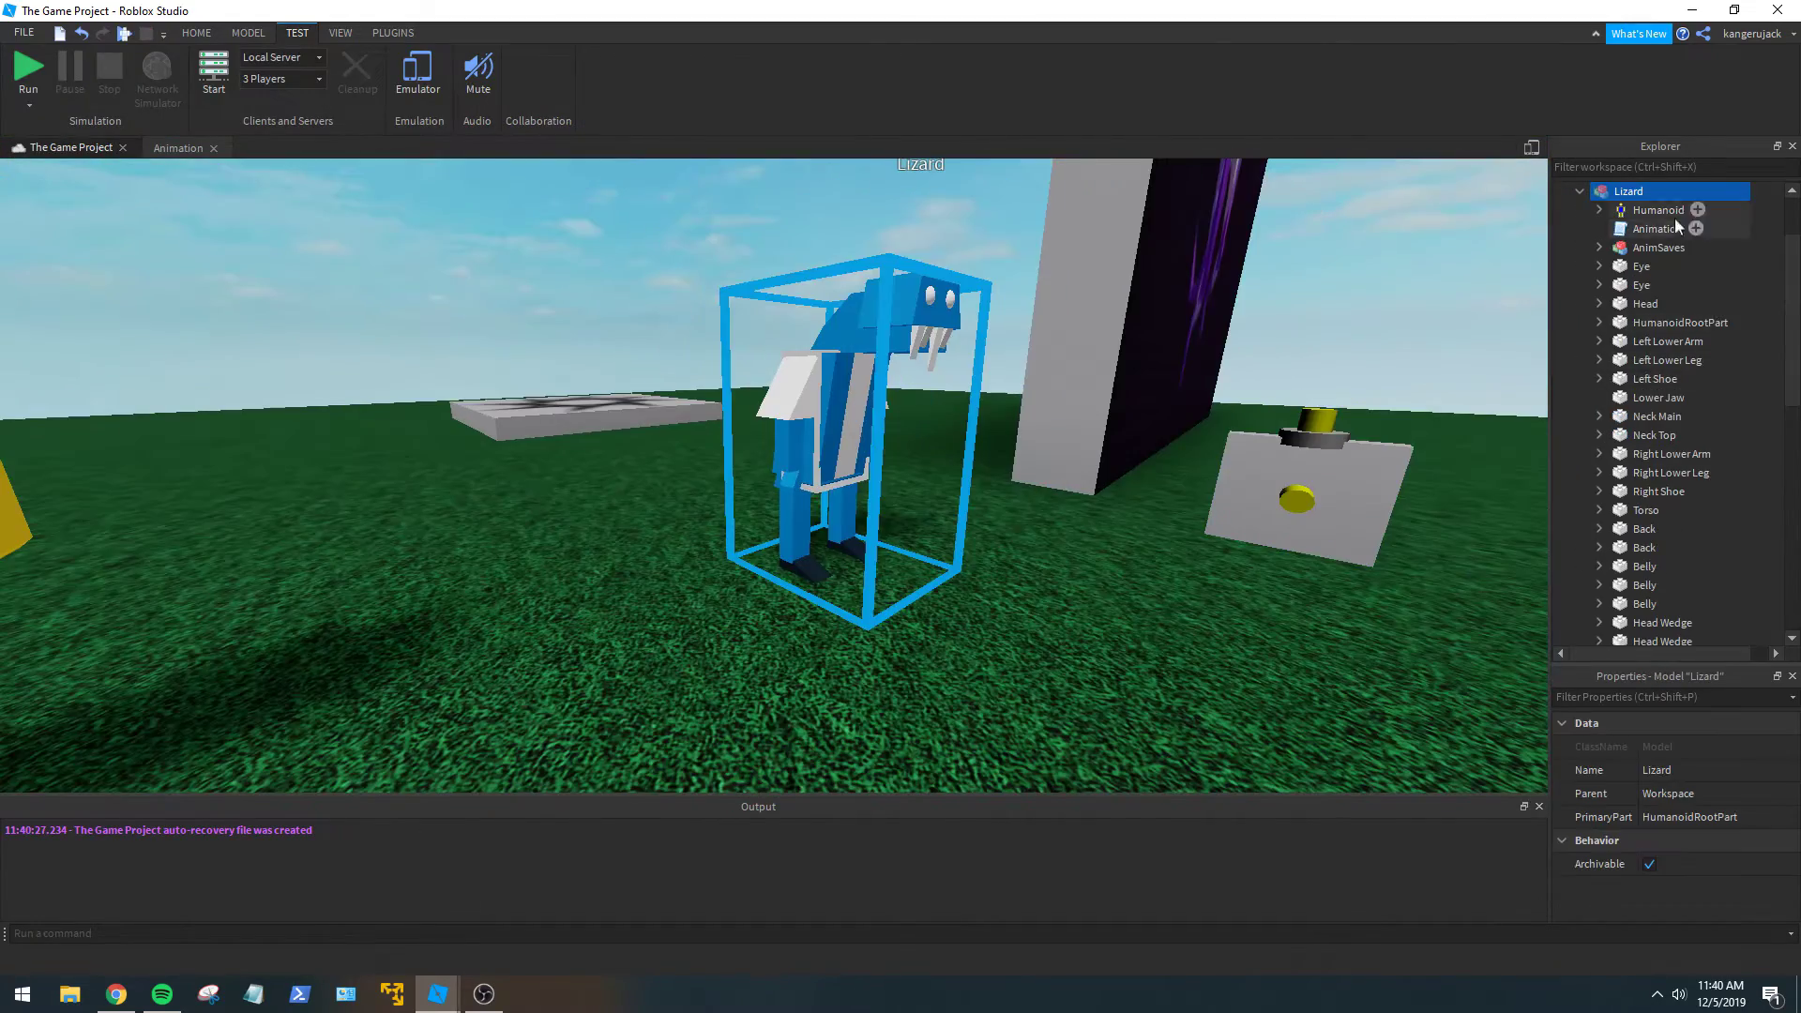
Set the HipHeight of the Lizard's Humanoid to 2 and test it in a simulation run.
left_click(1657, 210)
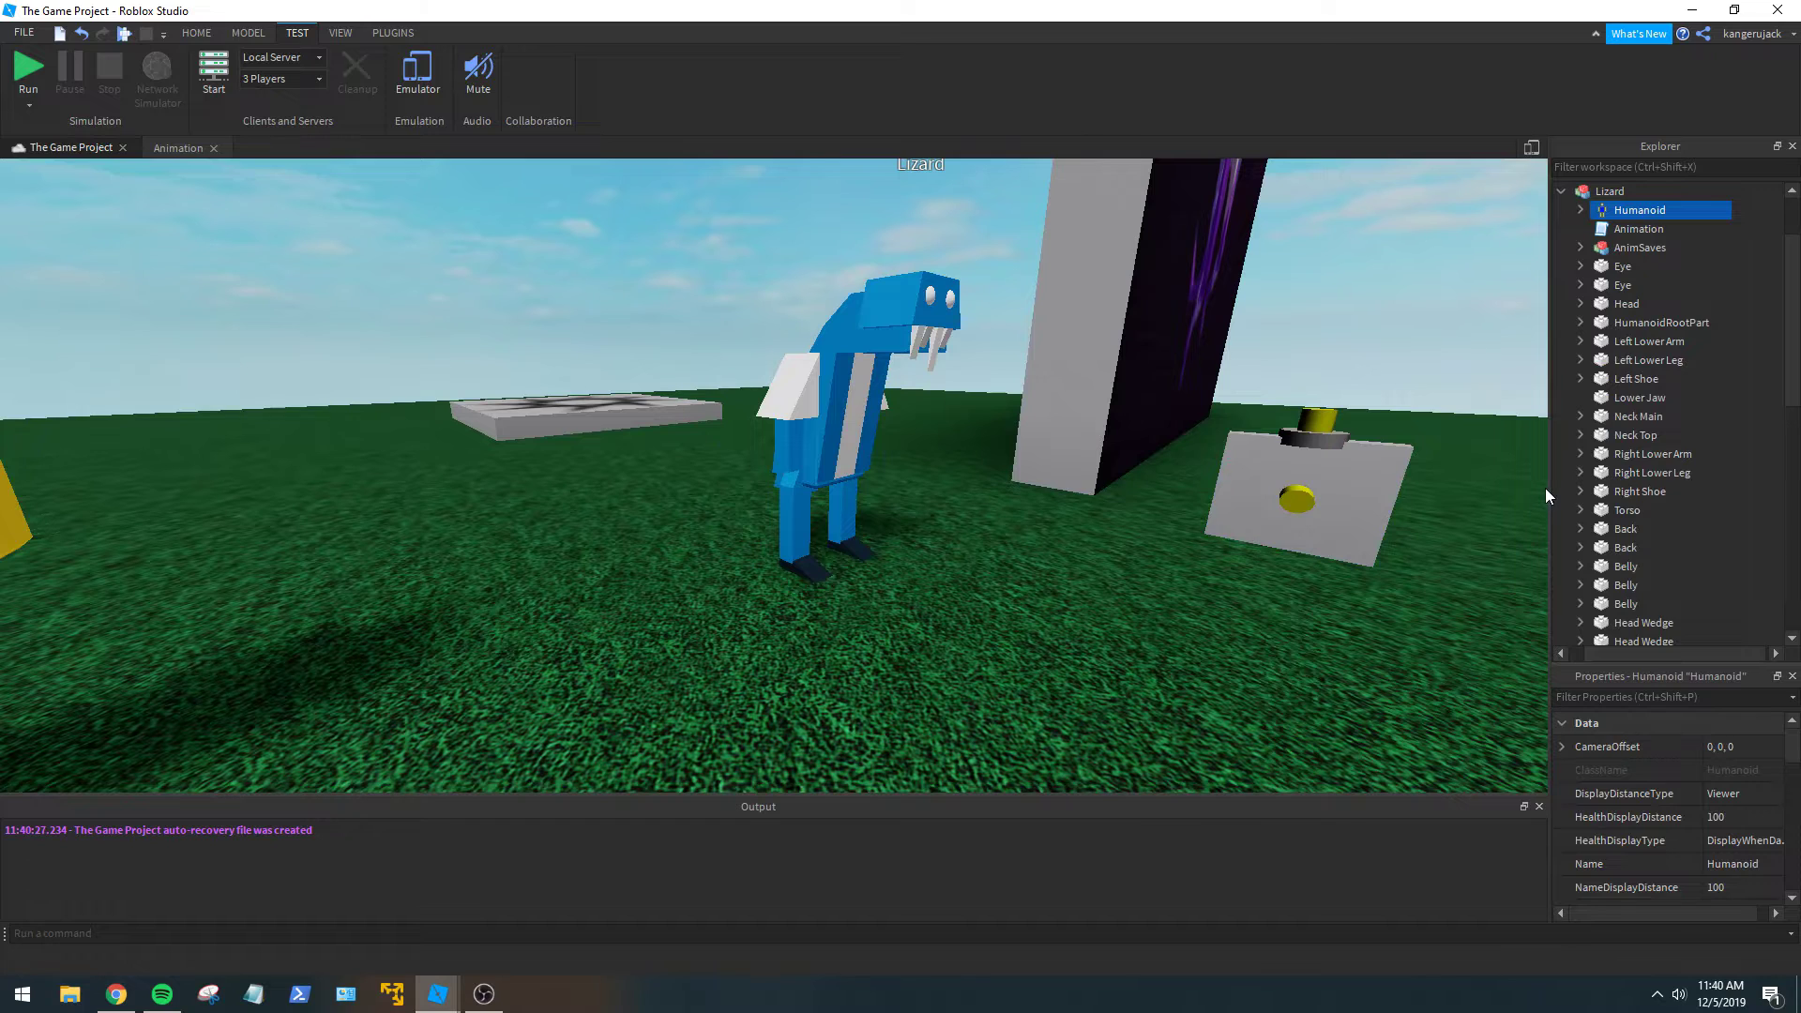
left_click_drag(1547, 487, 1475, 488)
scroll(1685, 727, "down", 10)
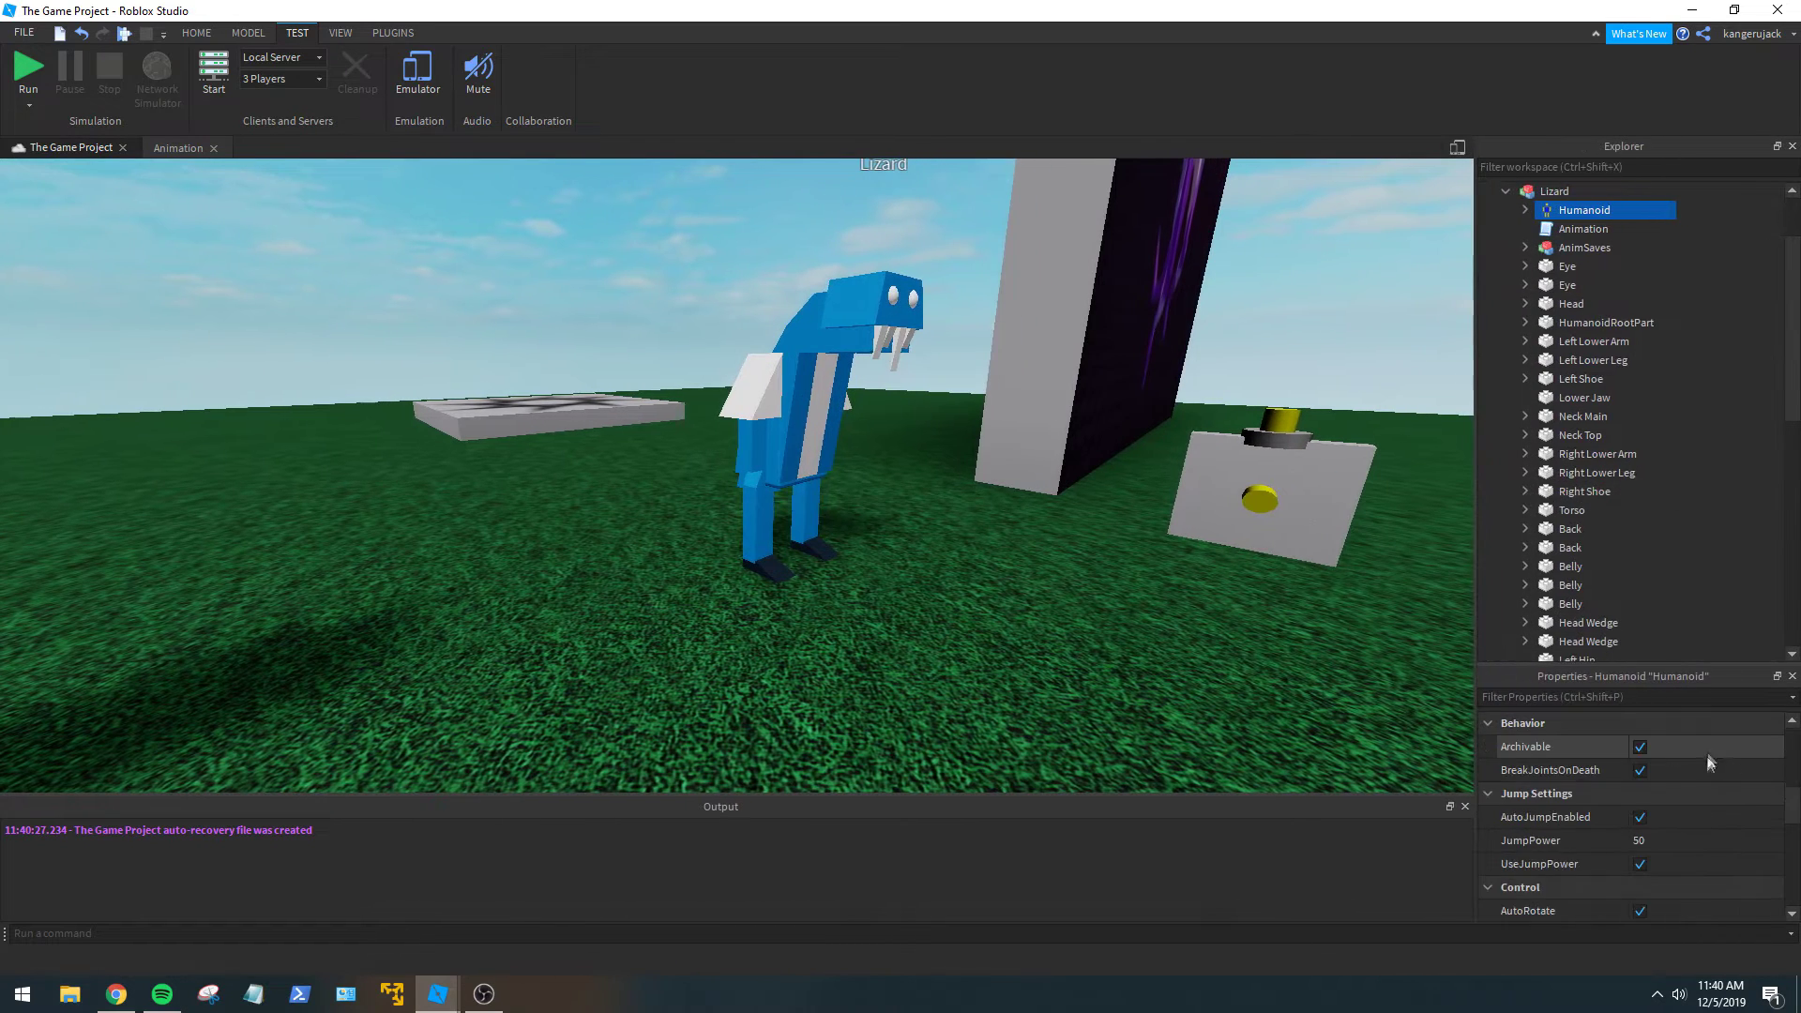
scroll(1703, 791, "up", 5)
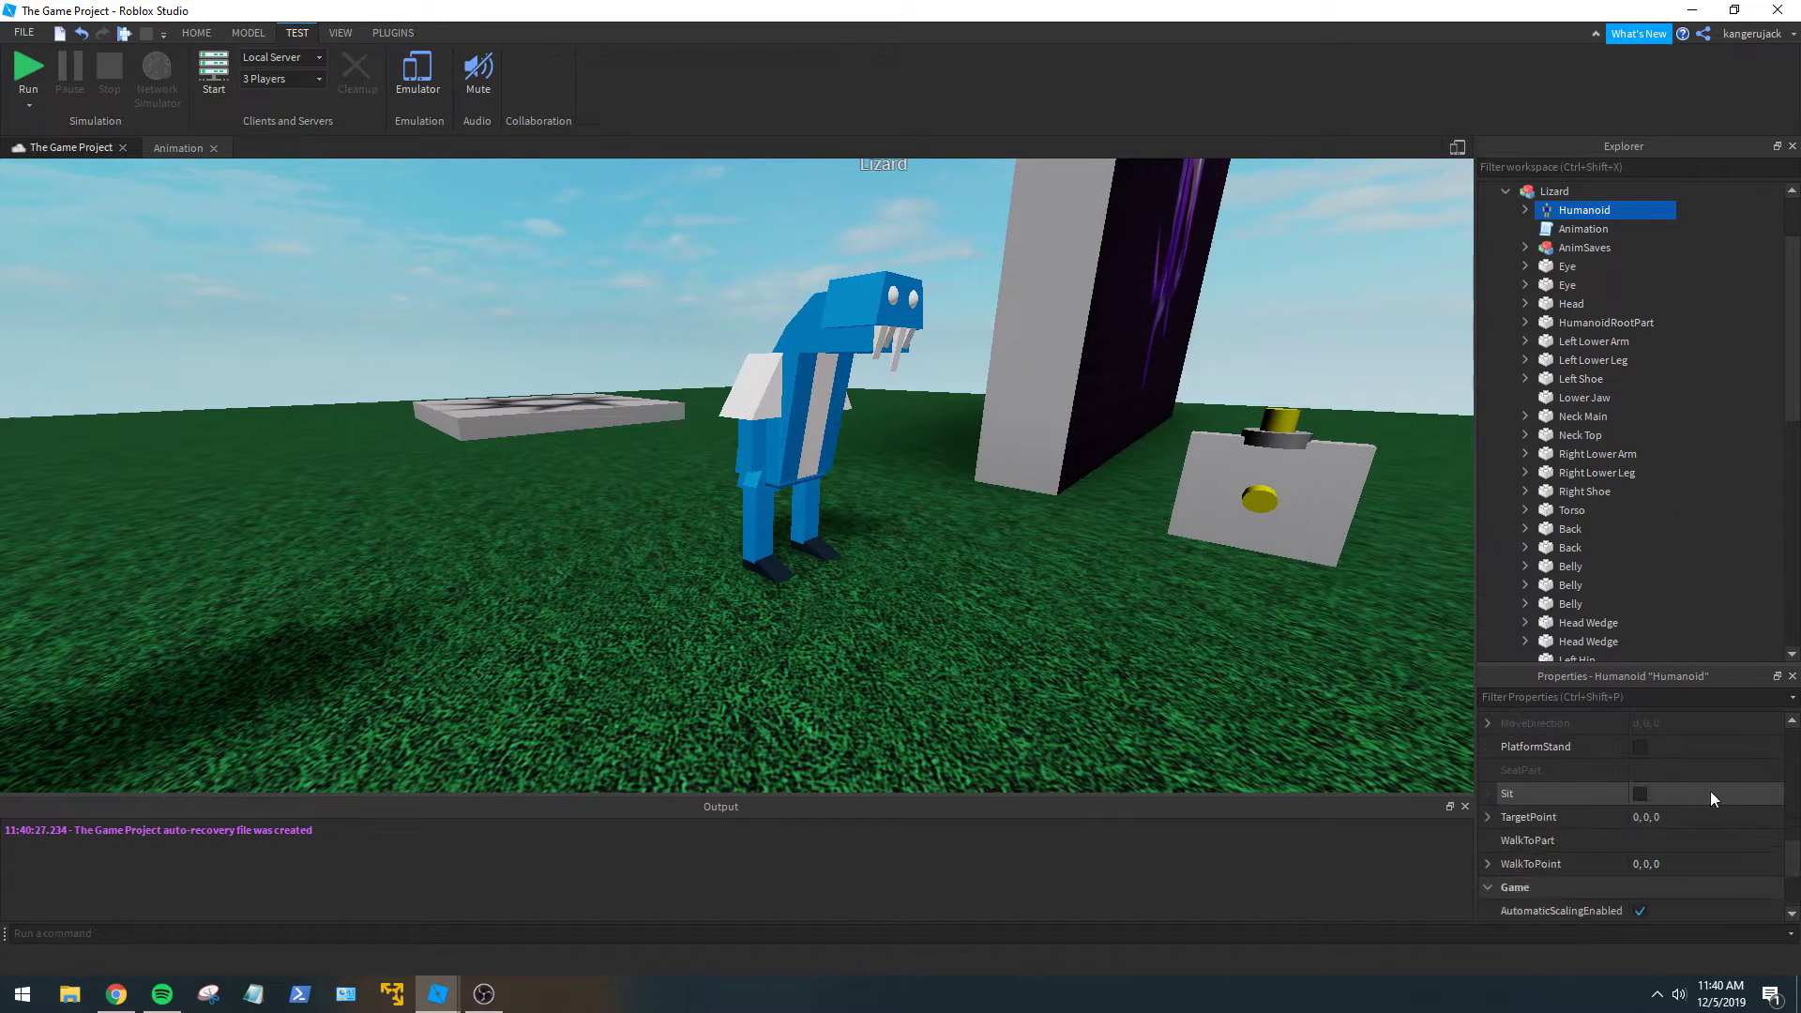
scroll(1707, 791, "up", 5)
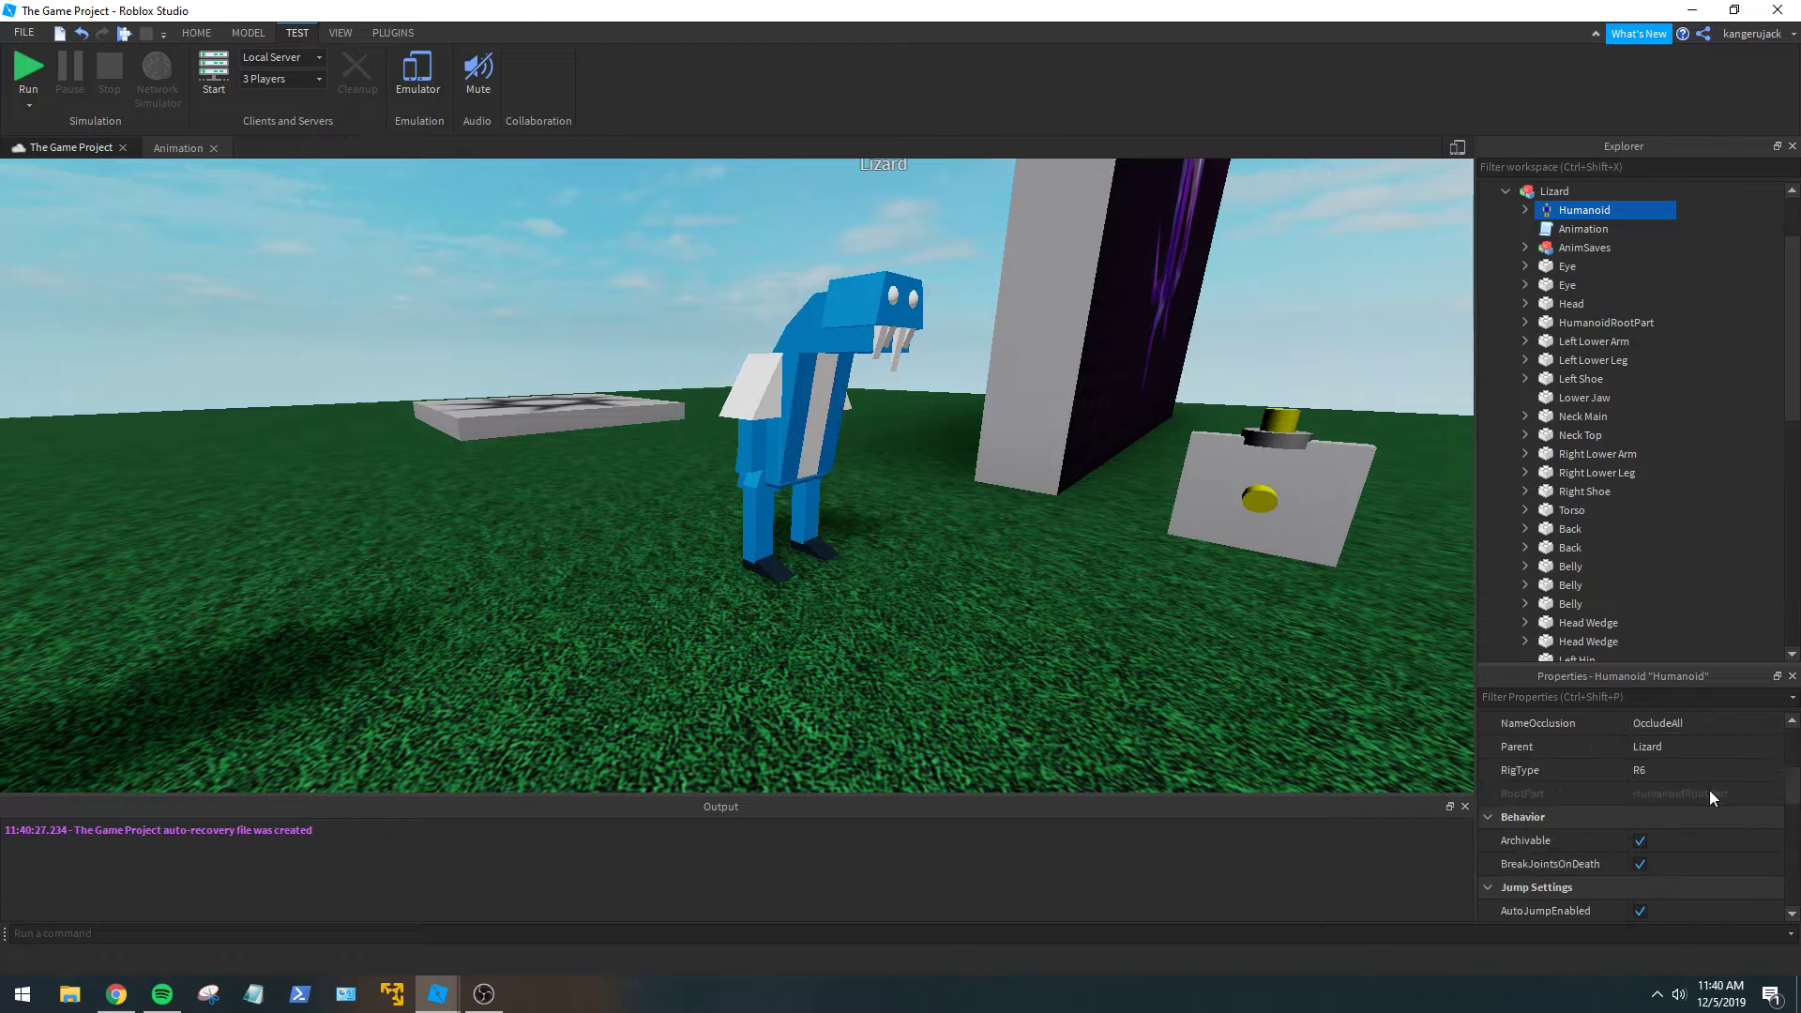
scroll(1708, 791, "down", 10)
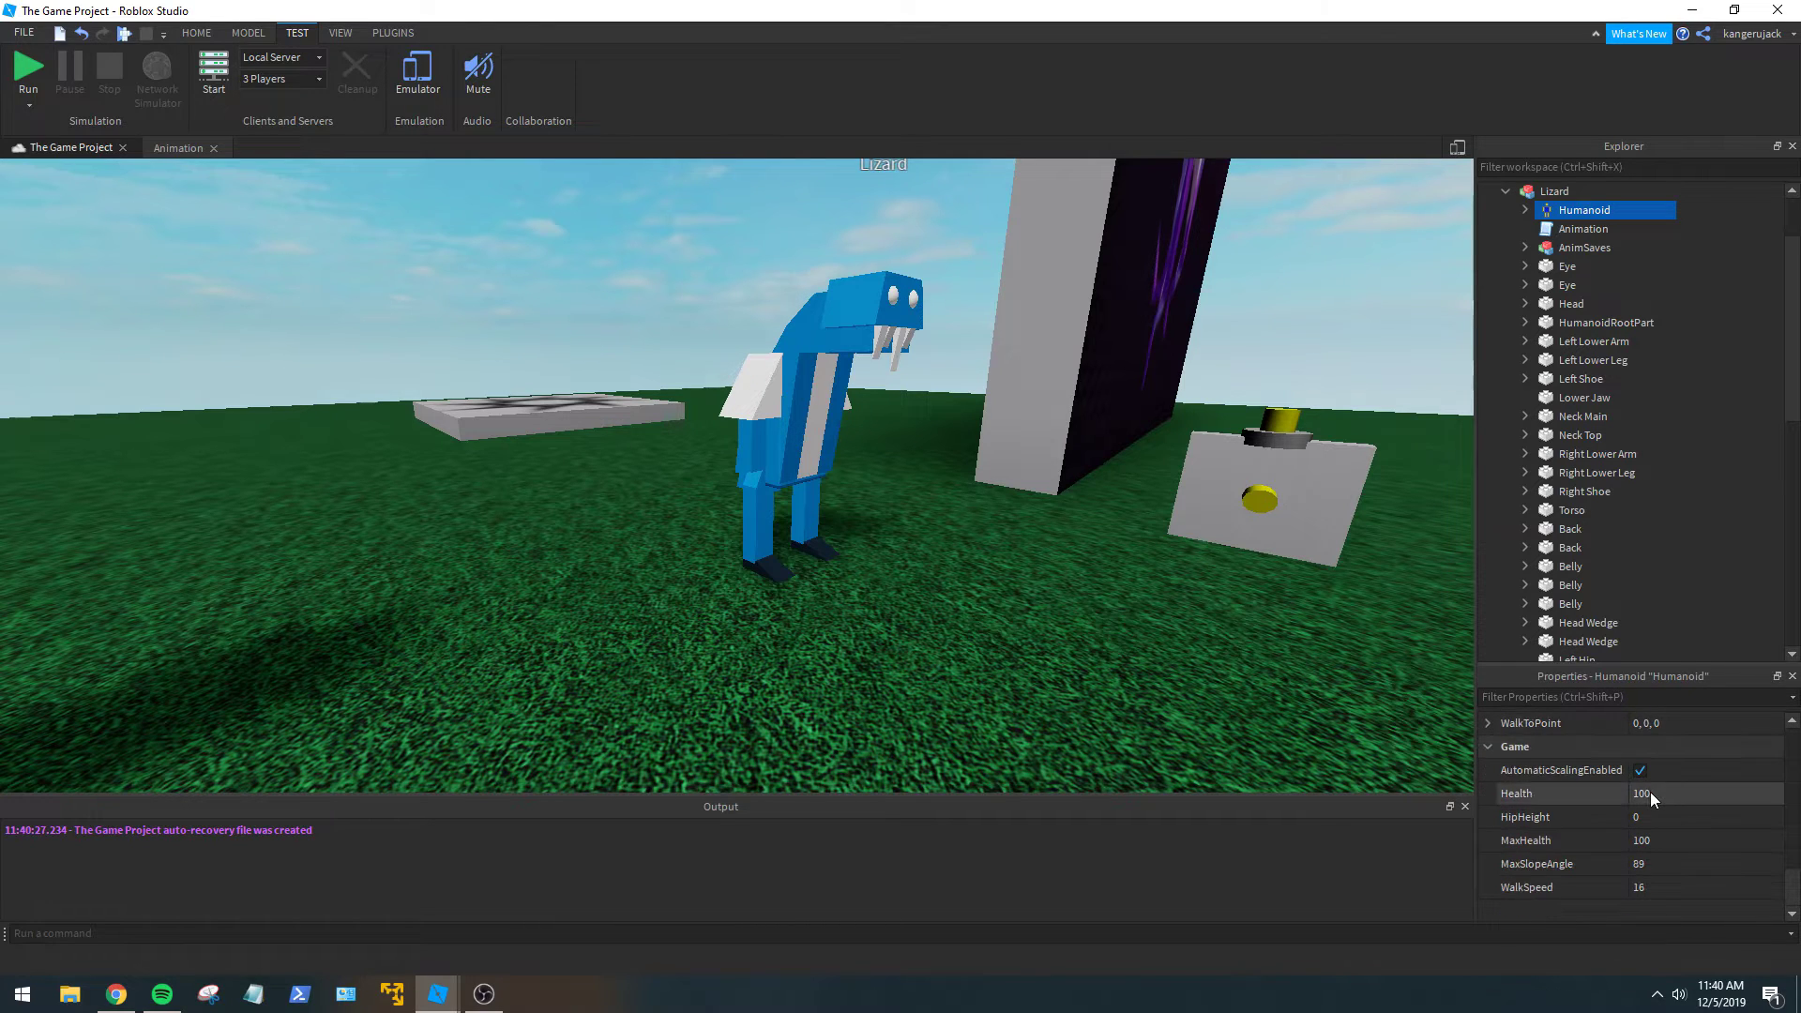
left_click(1650, 817)
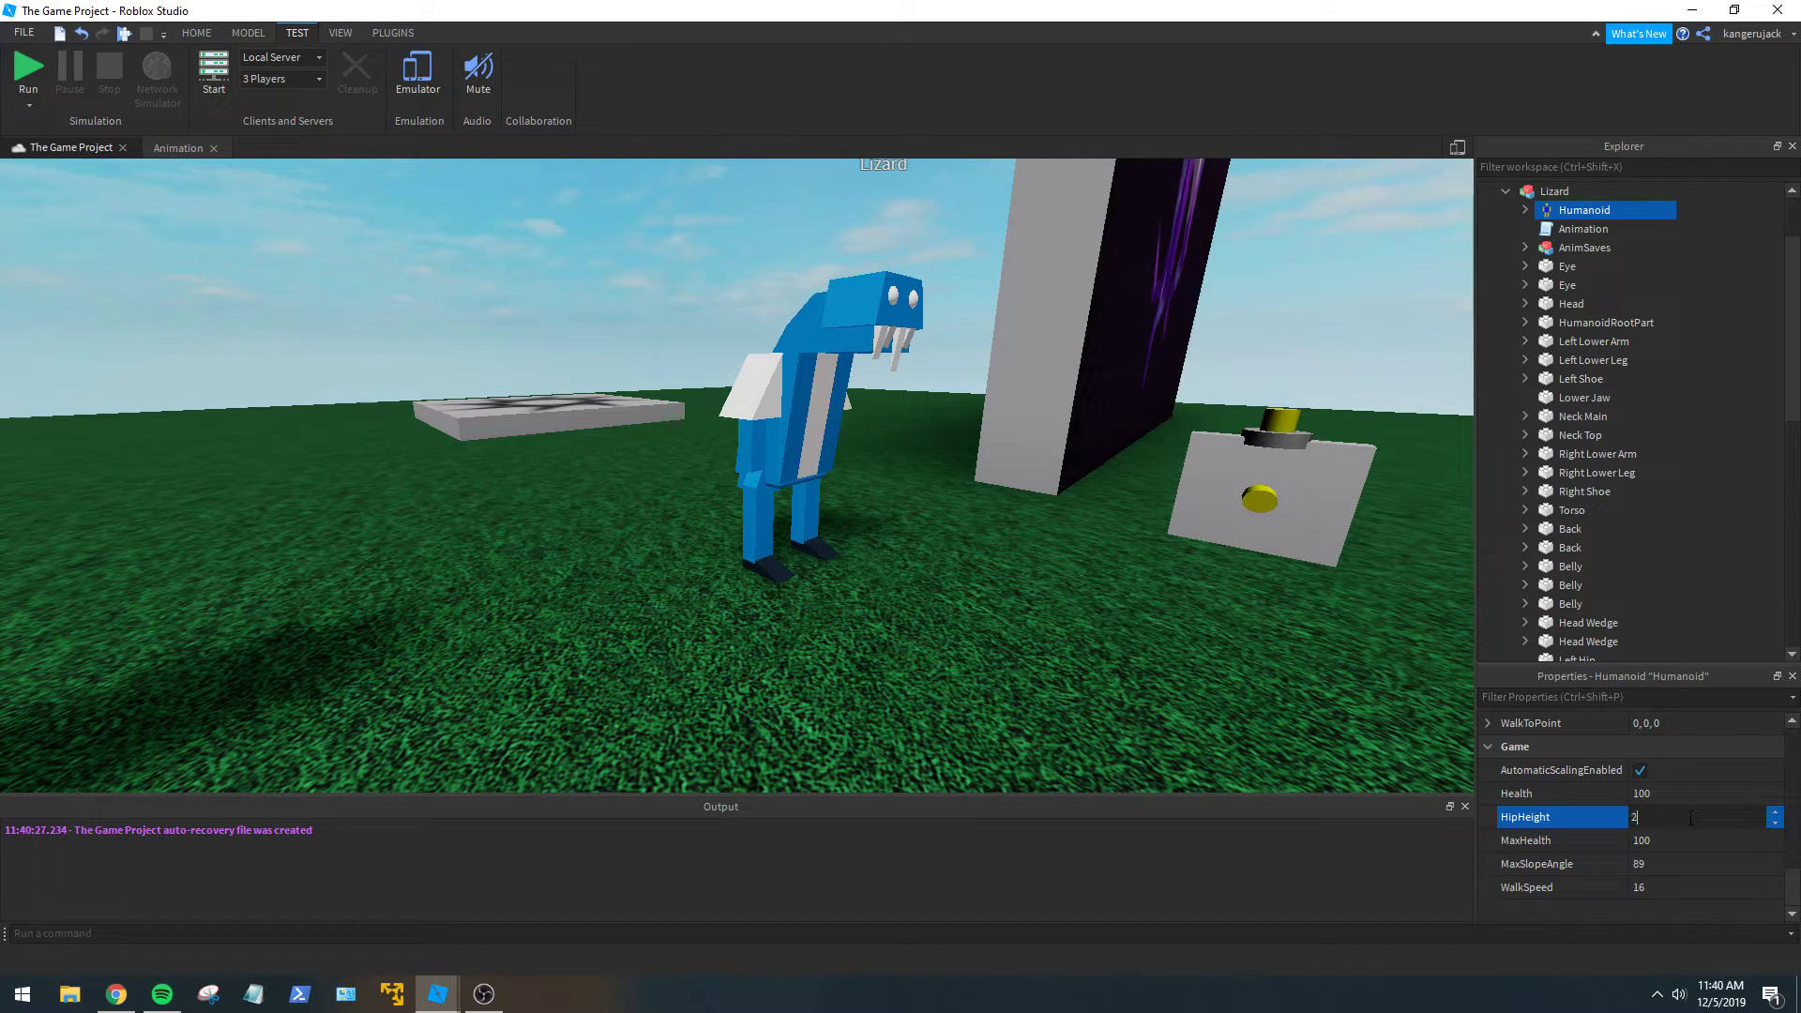
left_click(111, 179)
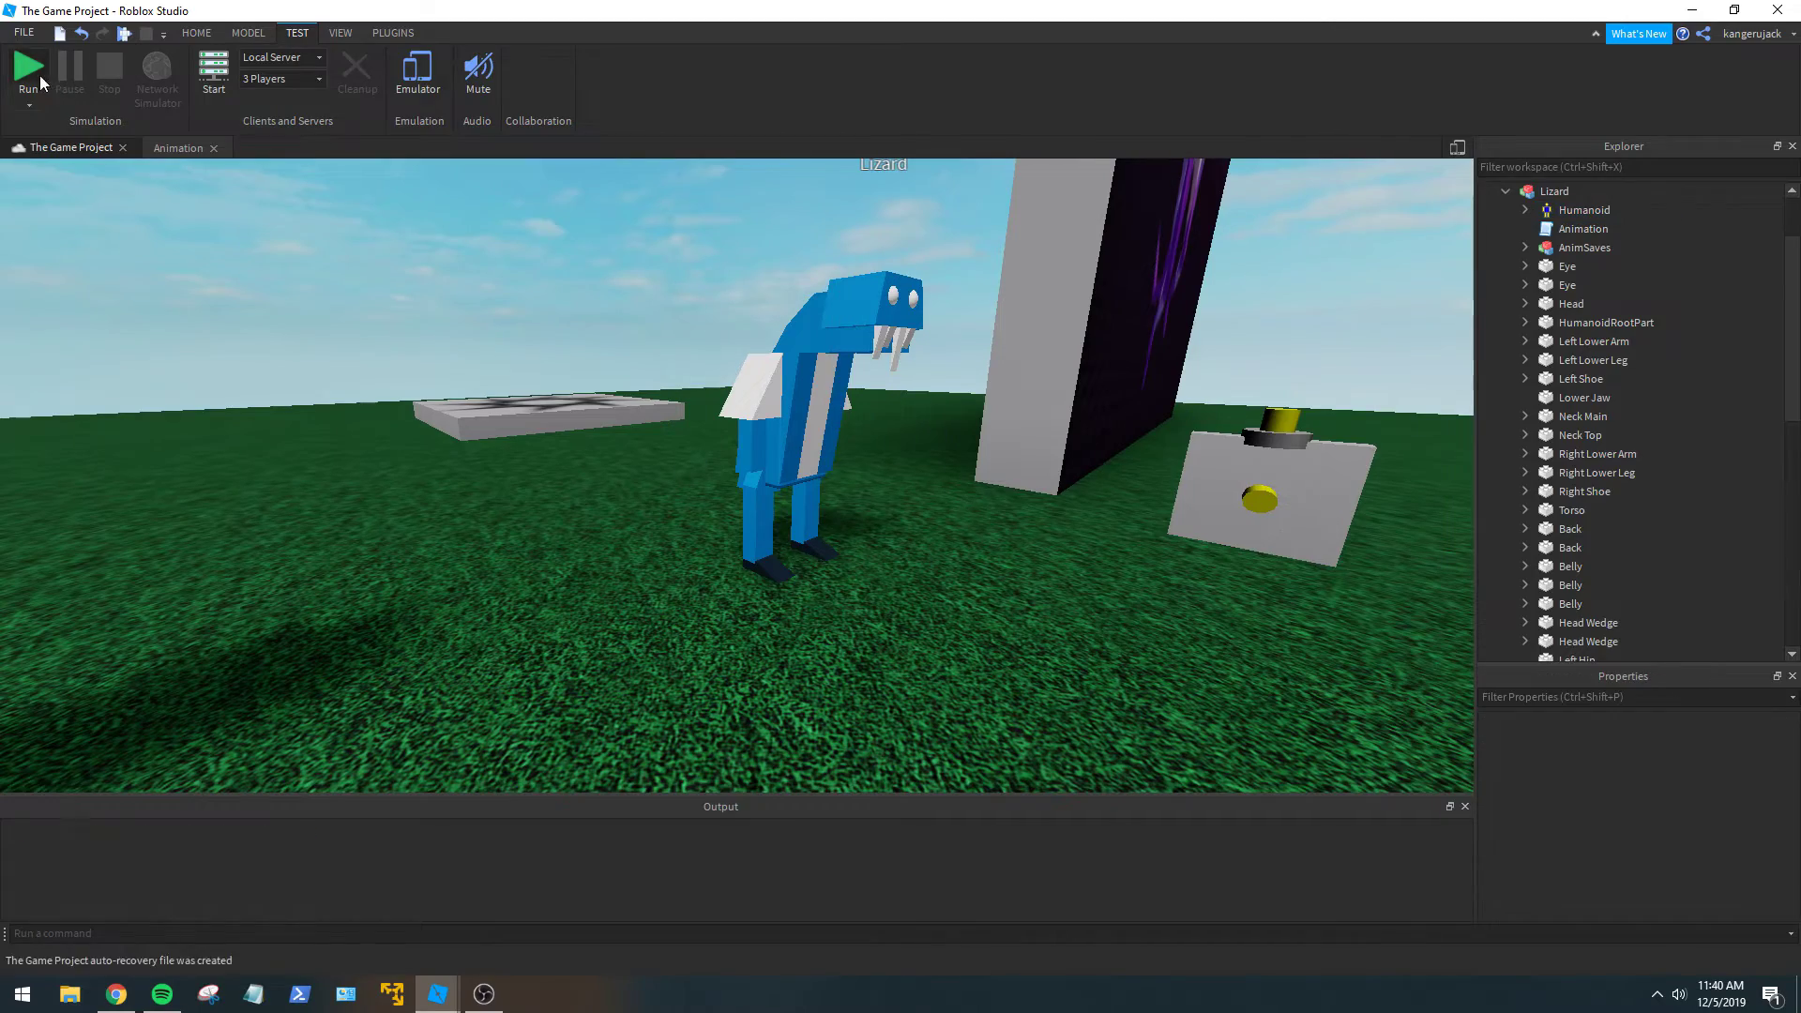
left_click(28, 71)
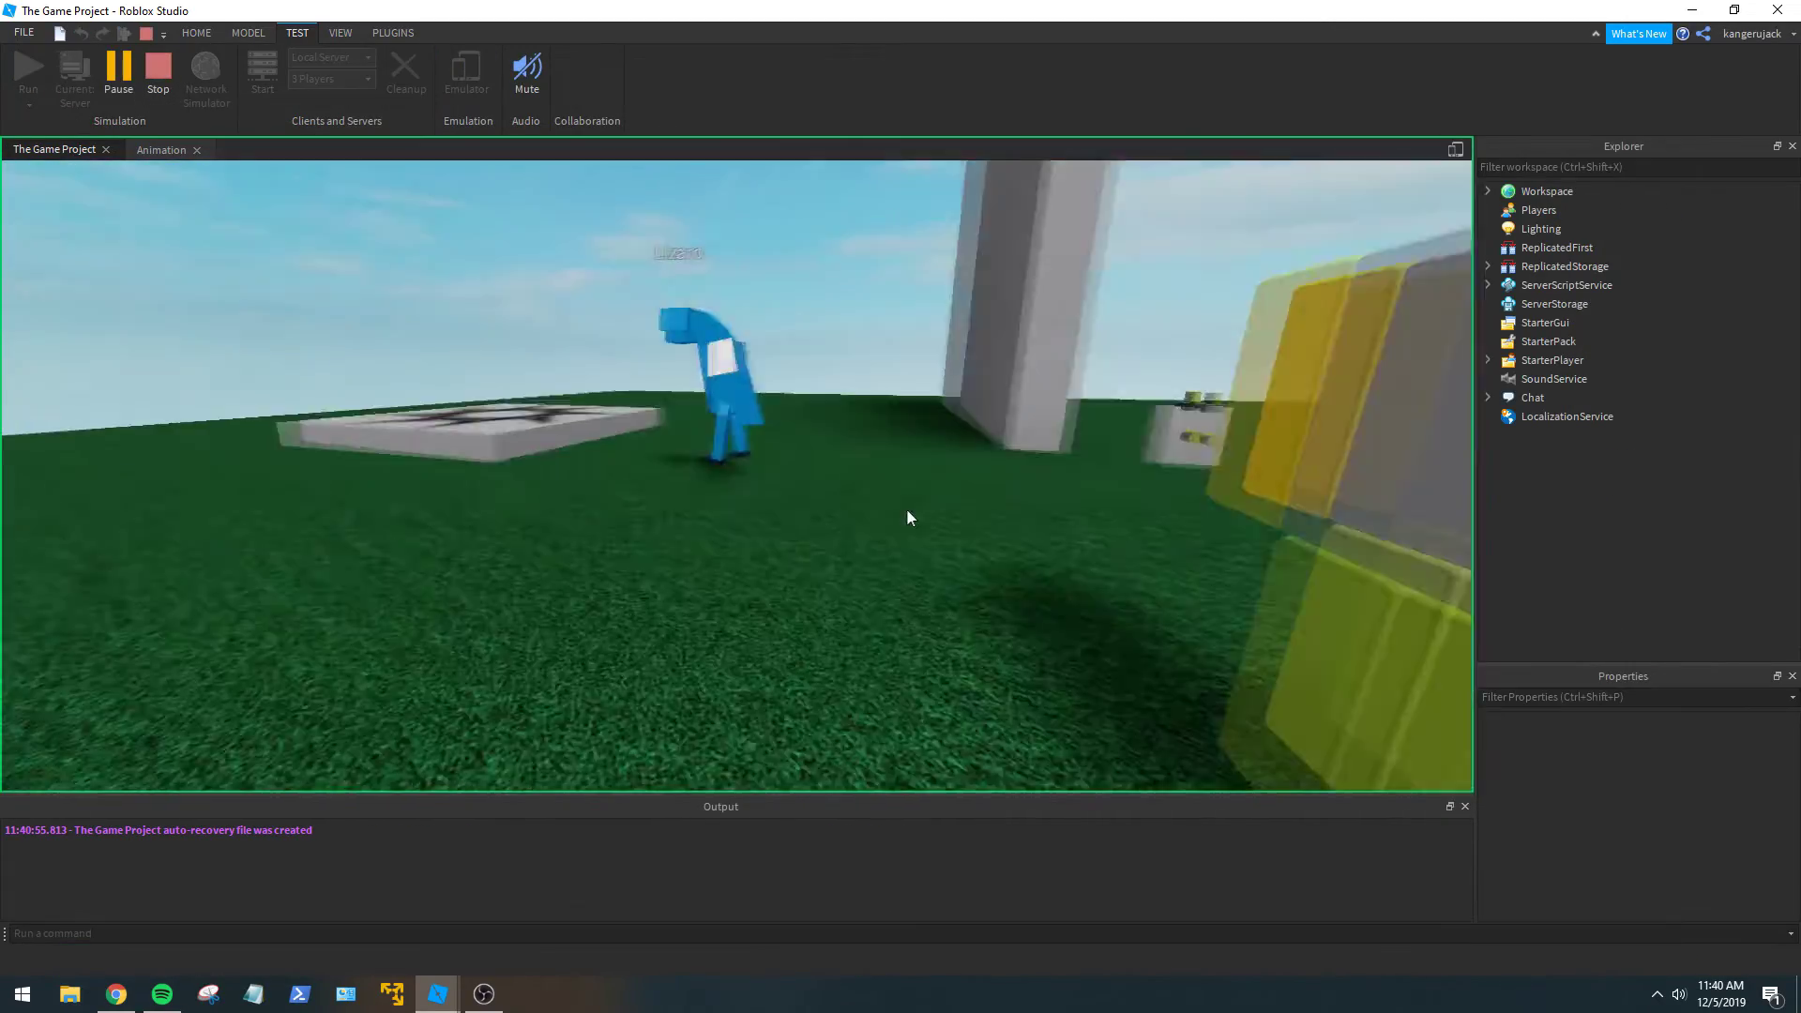
left_click(157, 70)
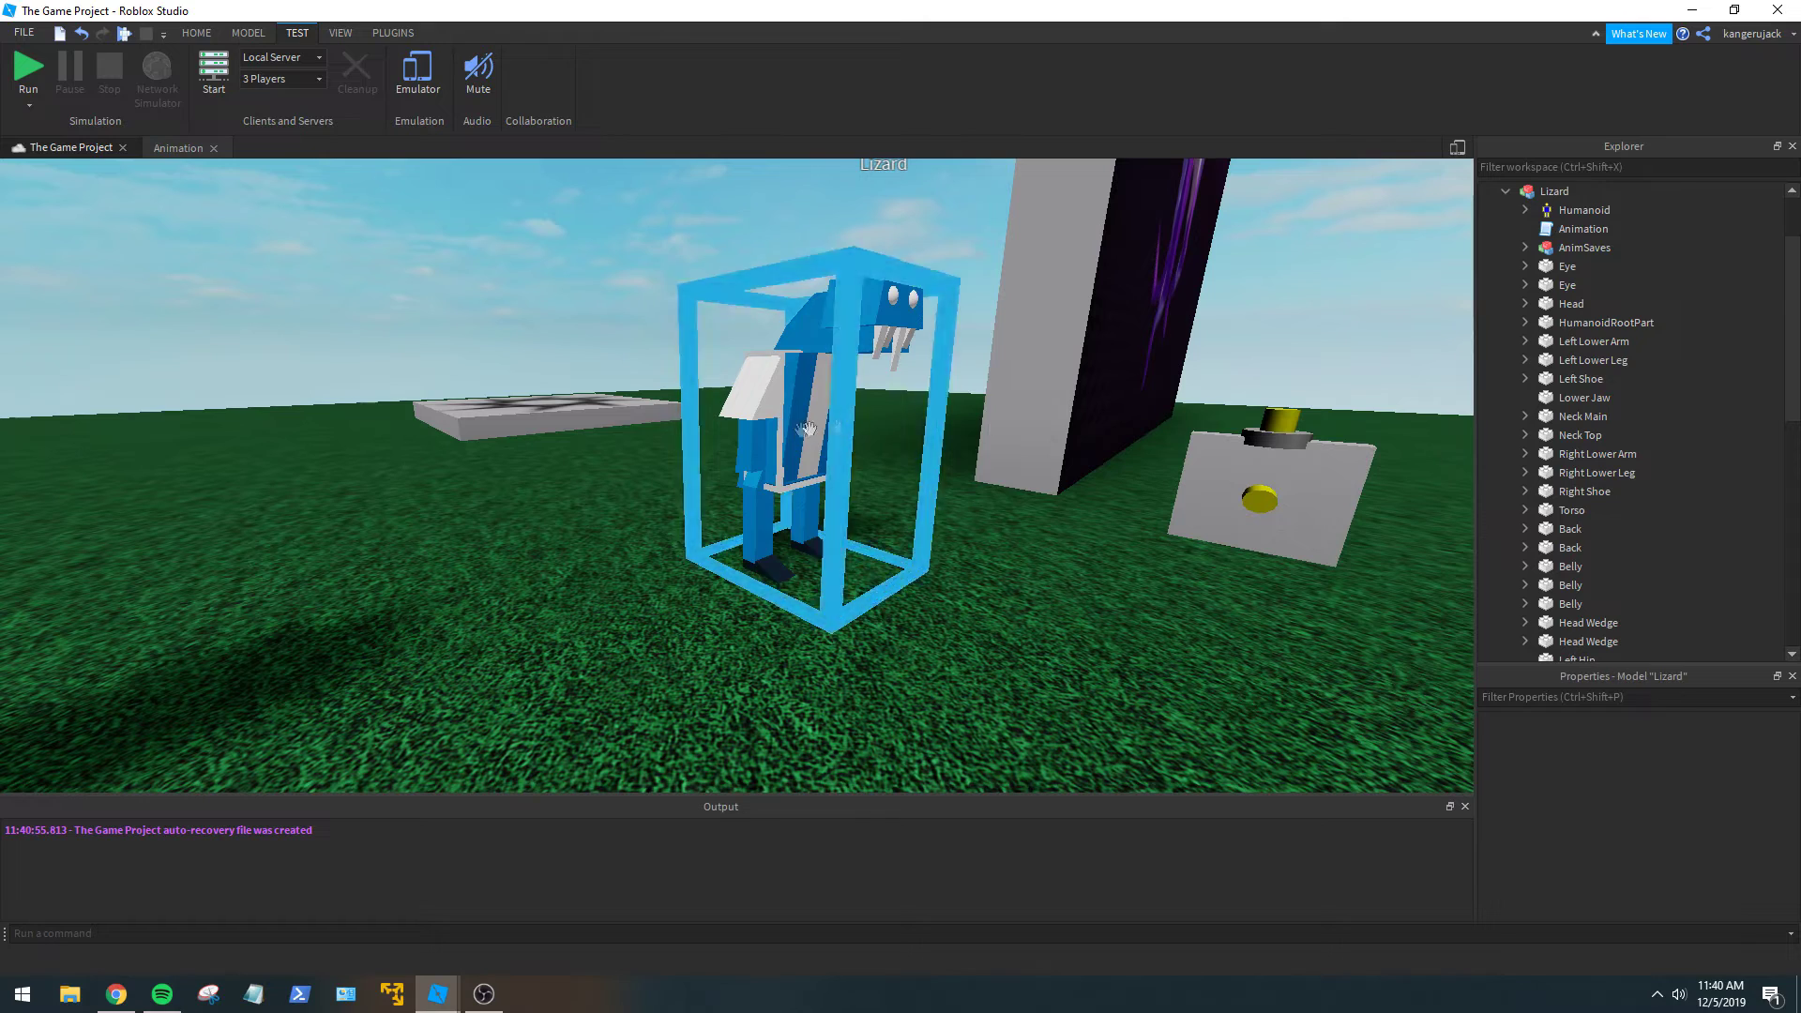
Disable the Lizard's Animation script and start a simulation run.
left_click(1583, 229)
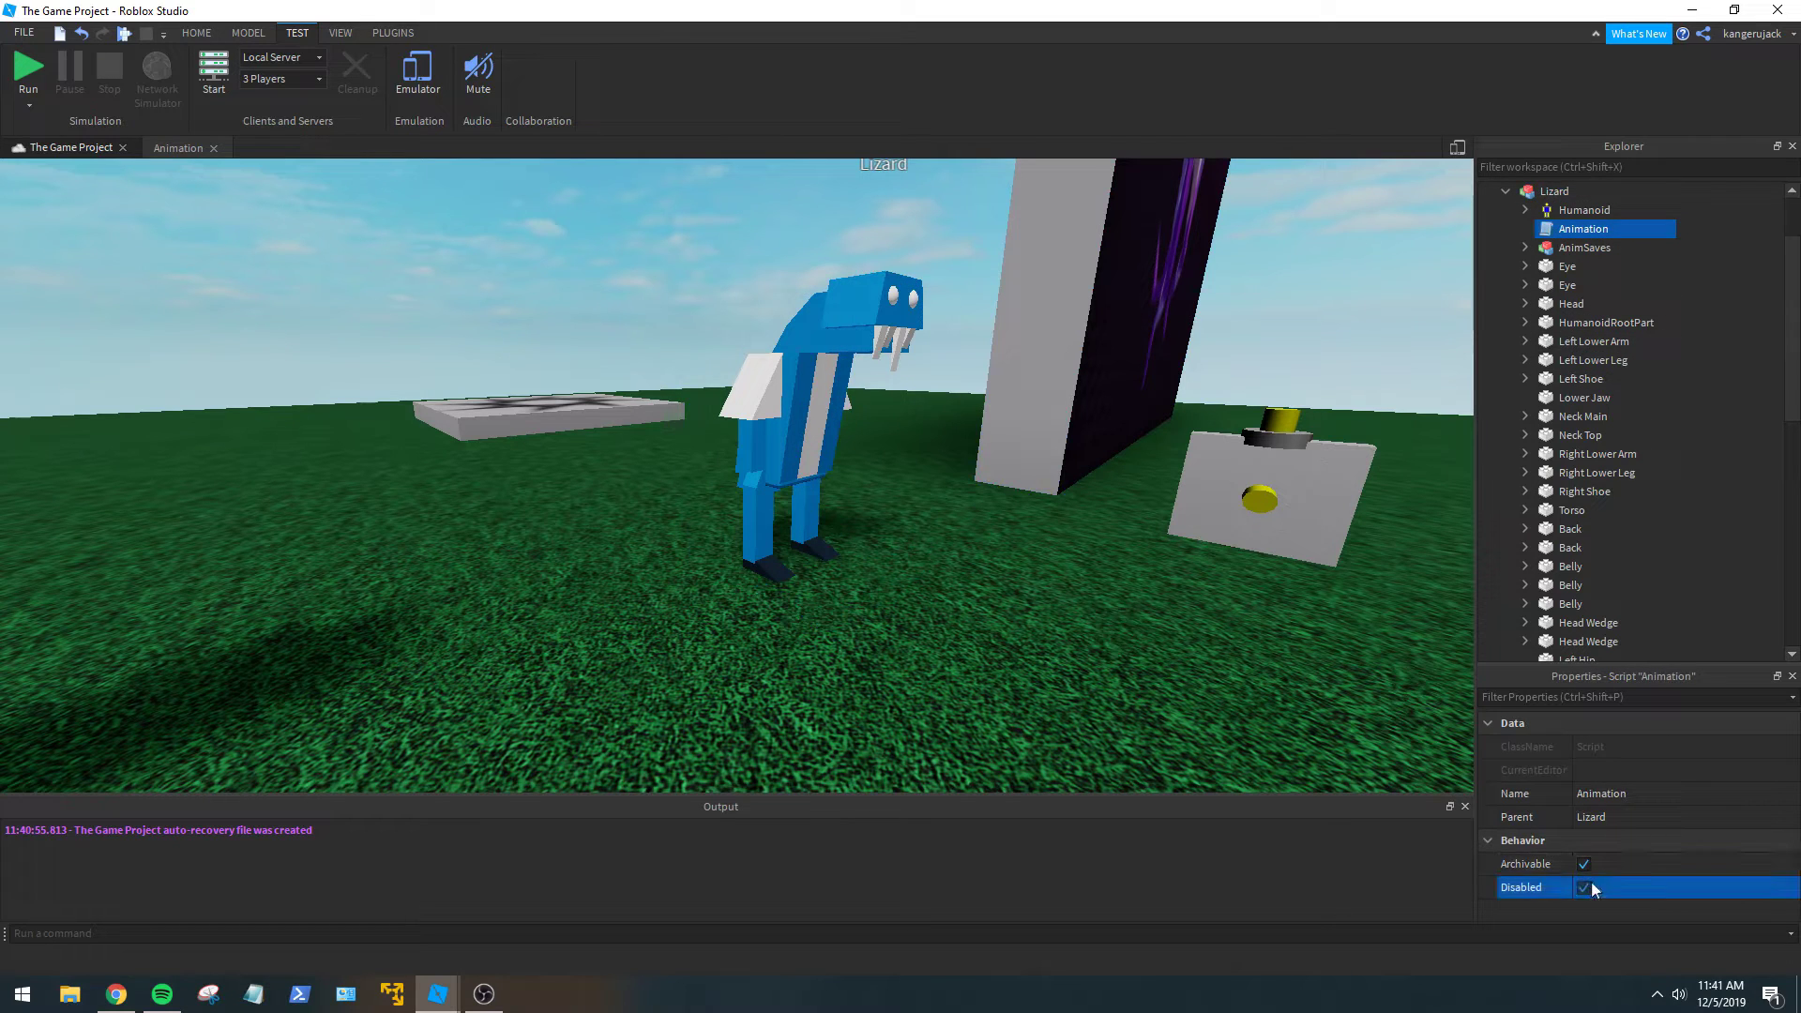
left_click(1061, 545)
left_click(29, 68)
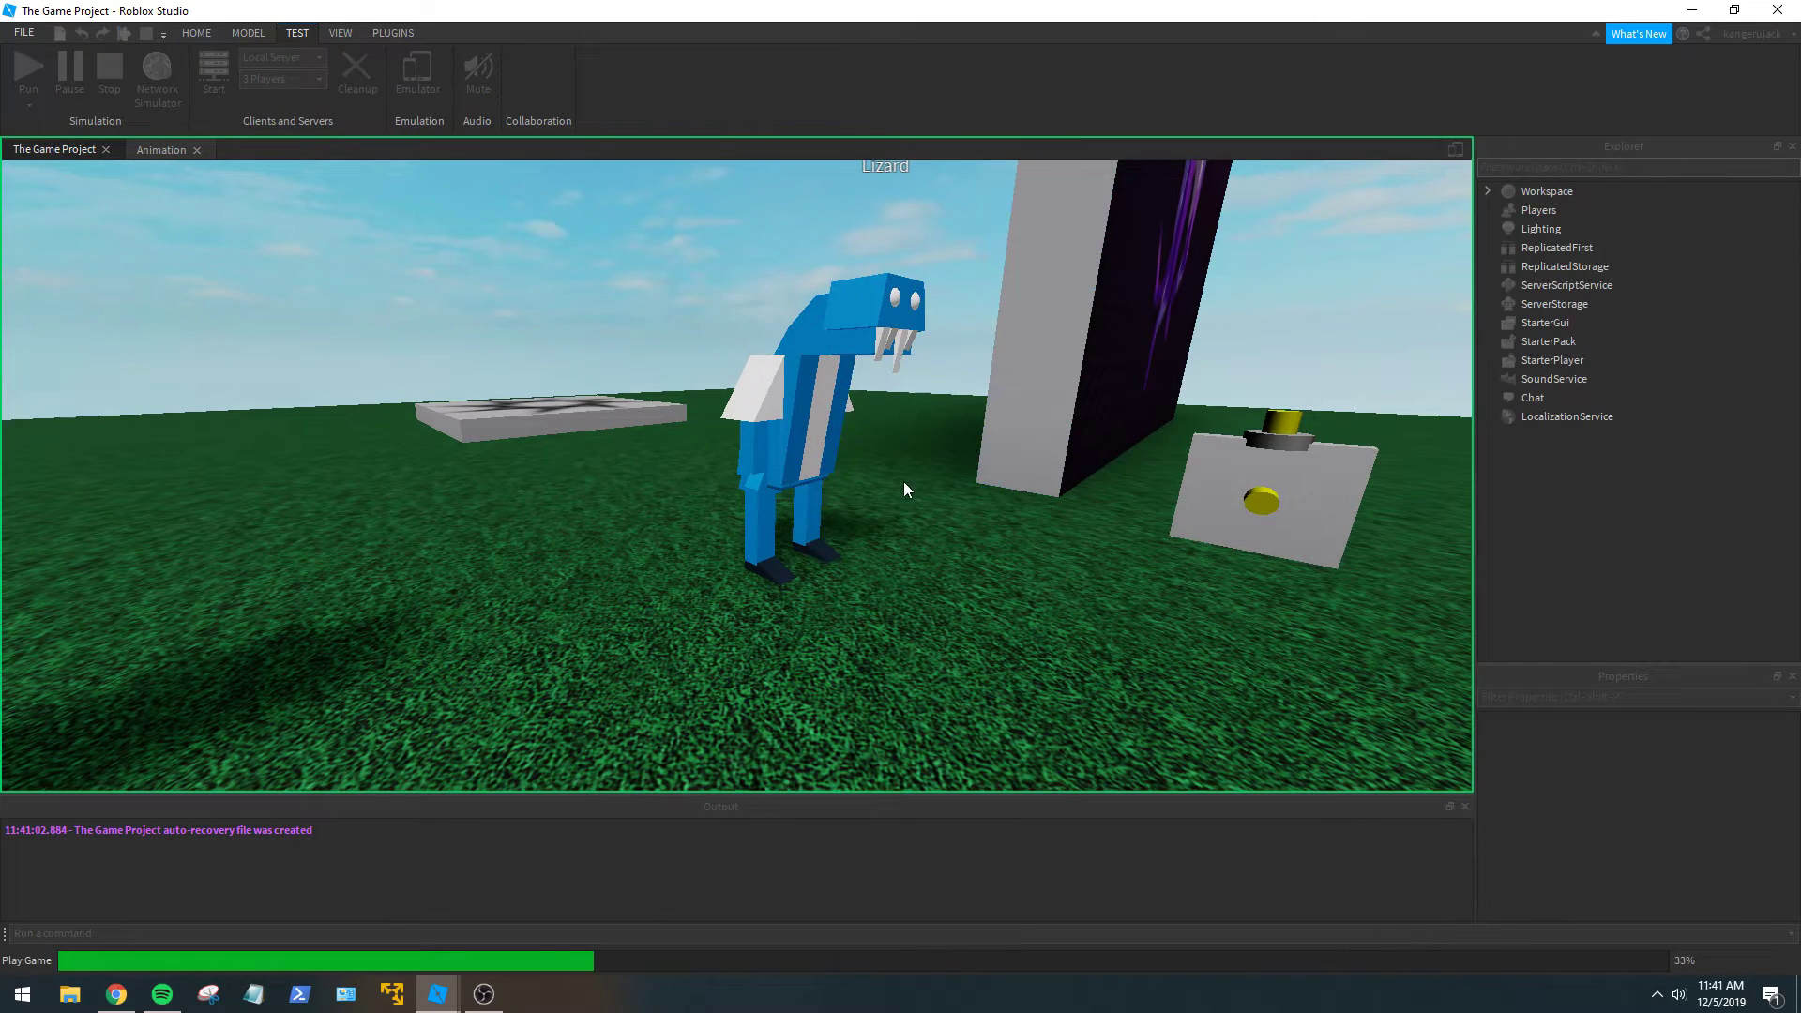
Try a HipHeight of 1.7 on the Lizard's Humanoid in the running simulation and inspect the feet at ground level.
left_click(861, 448)
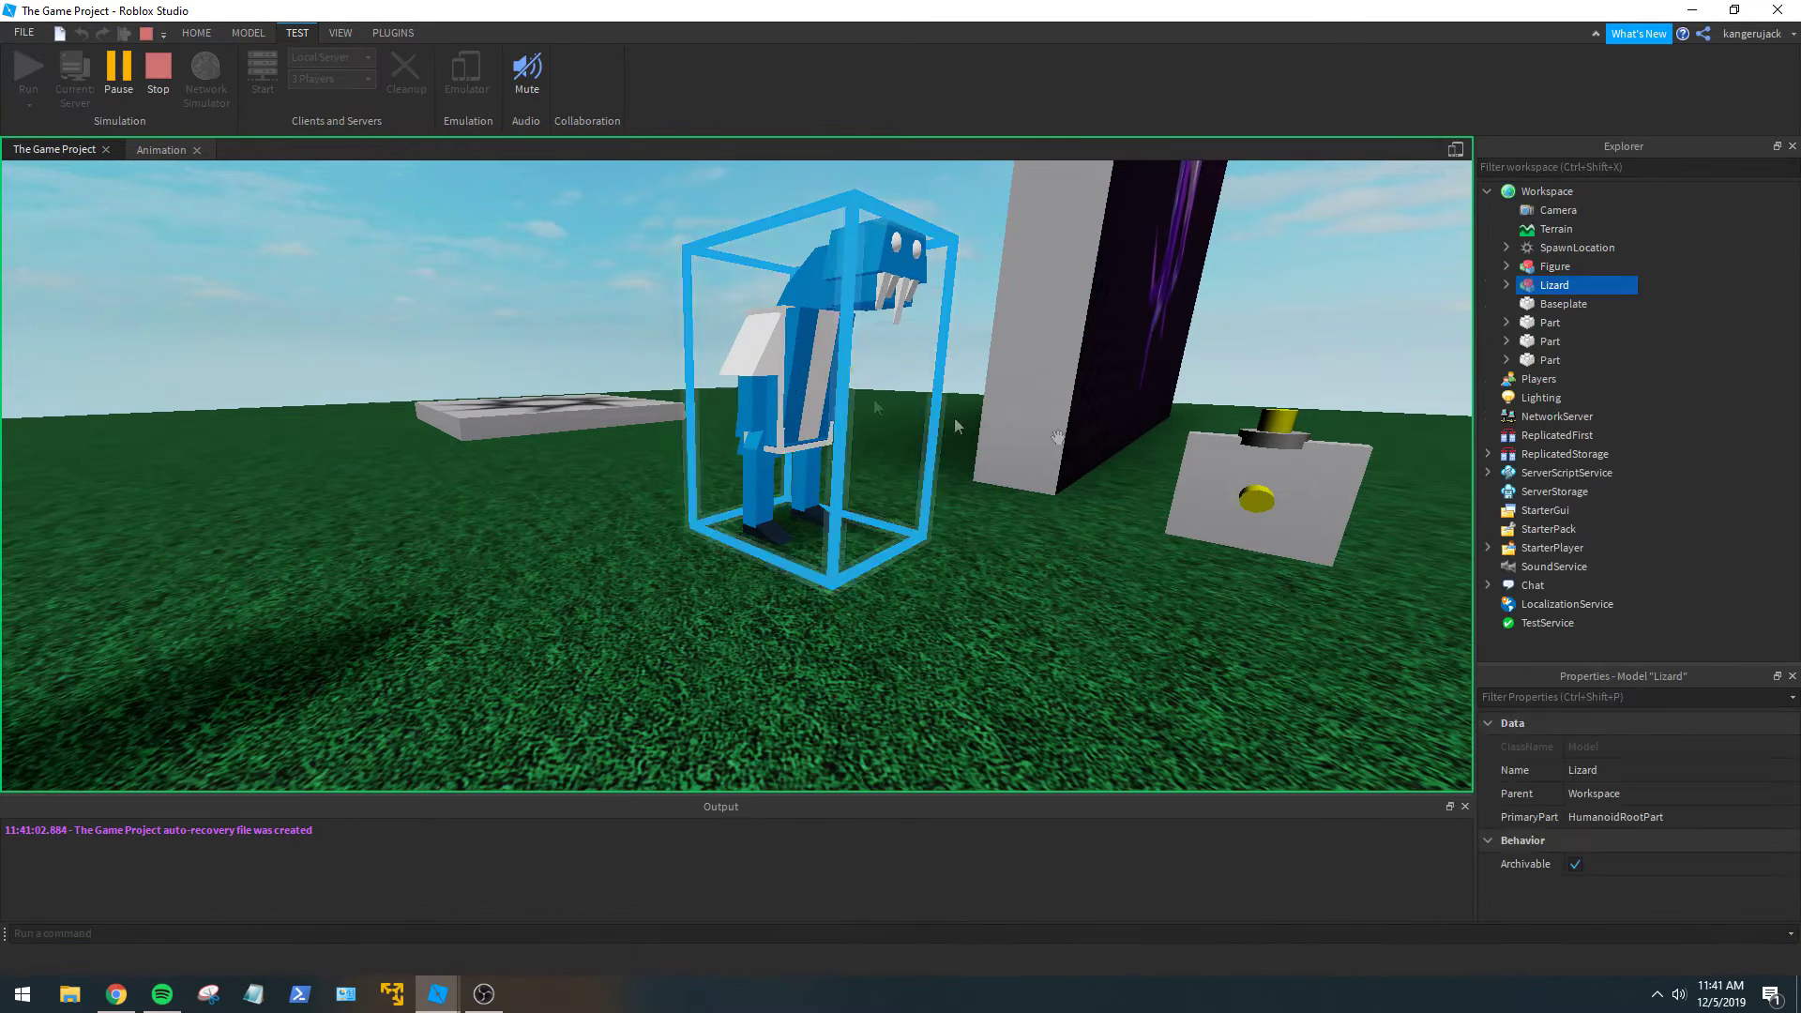
left_click(1506, 285)
left_click(1573, 322)
scroll(1661, 800, "down", 5)
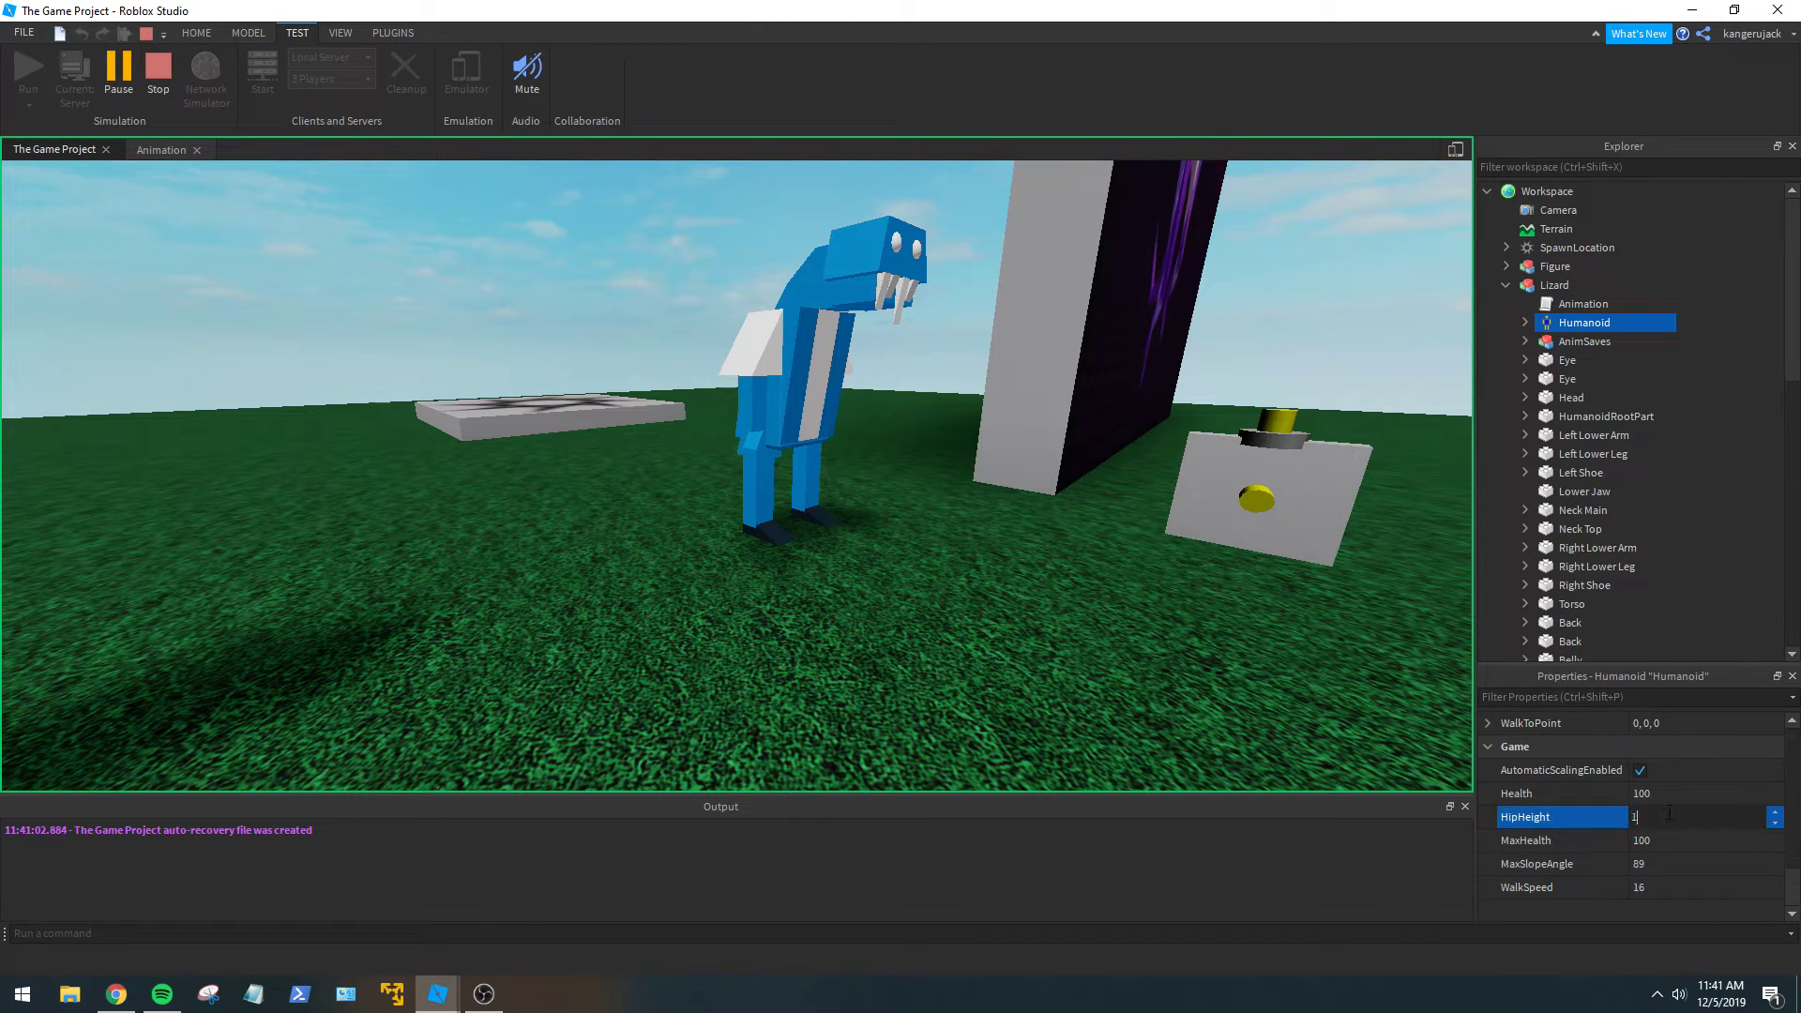
key("Return")
right_click_drag(960, 664, 960, 664)
key("w")
Try HipHeight values of 1.5 and 1.3 on the Lizard's Humanoid while the simulation runs.
left_click(1655, 817)
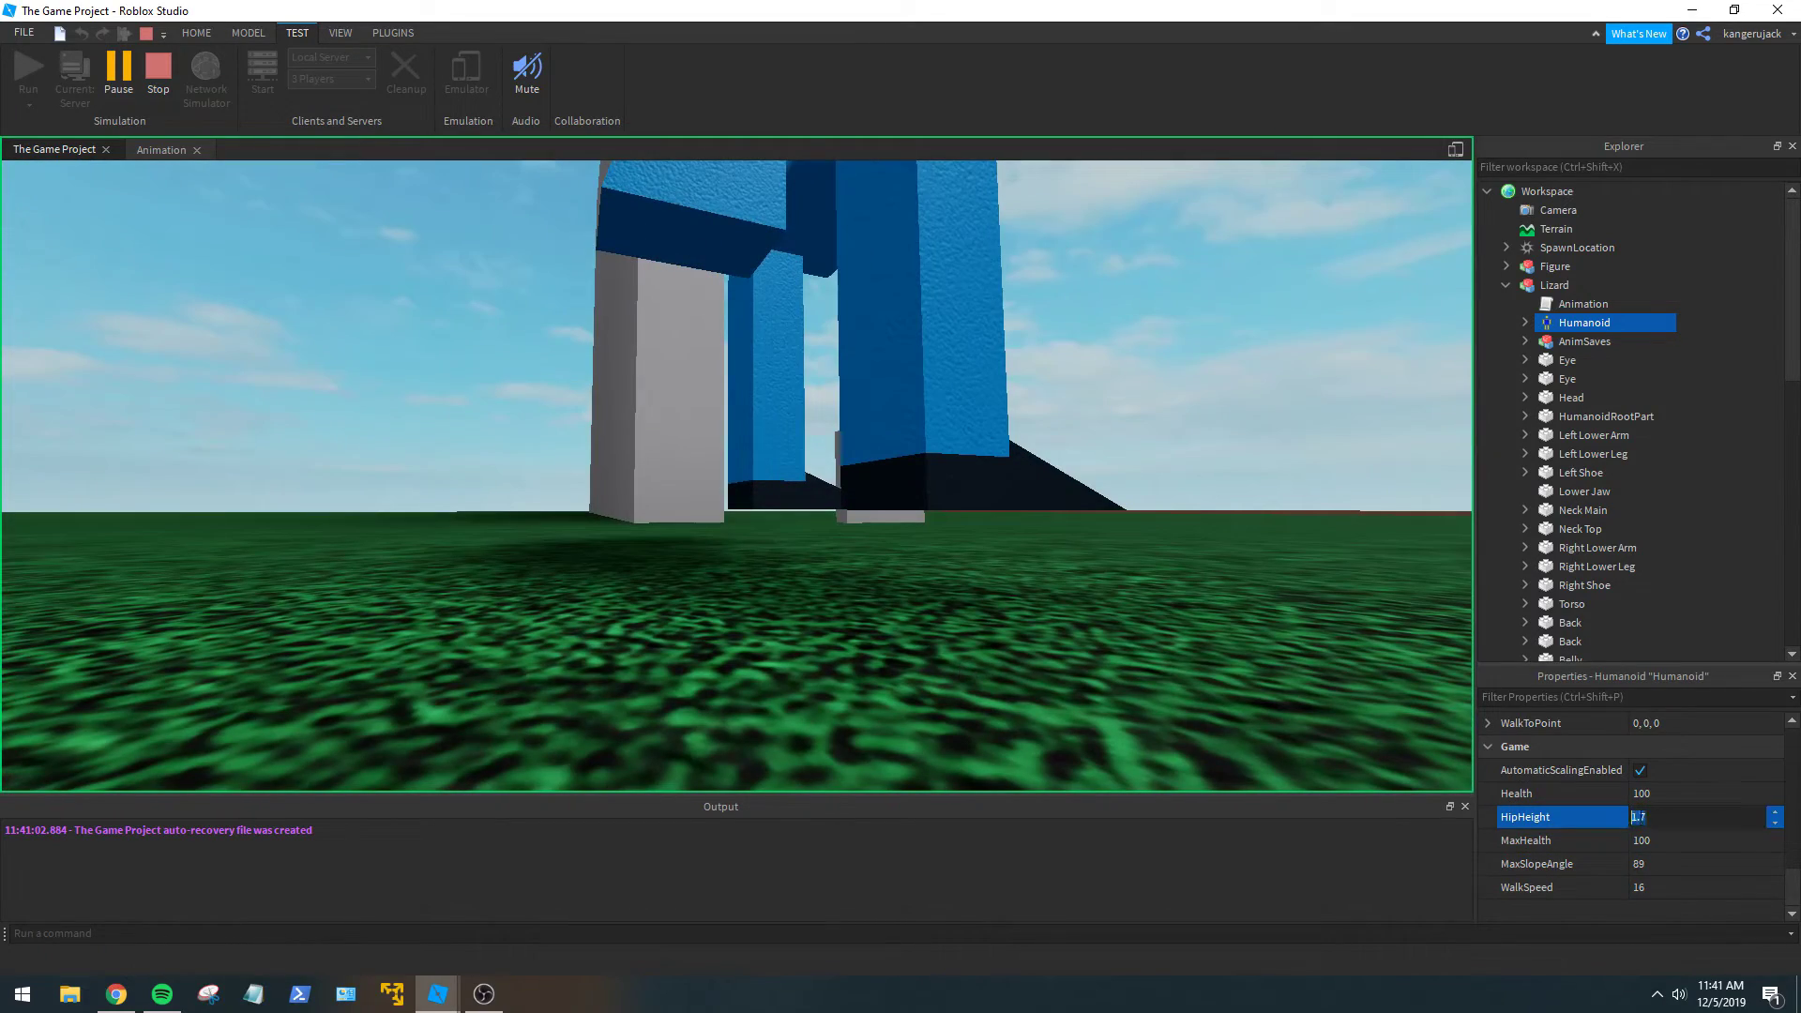
key("BackSpace")
type("5")
key("Return")
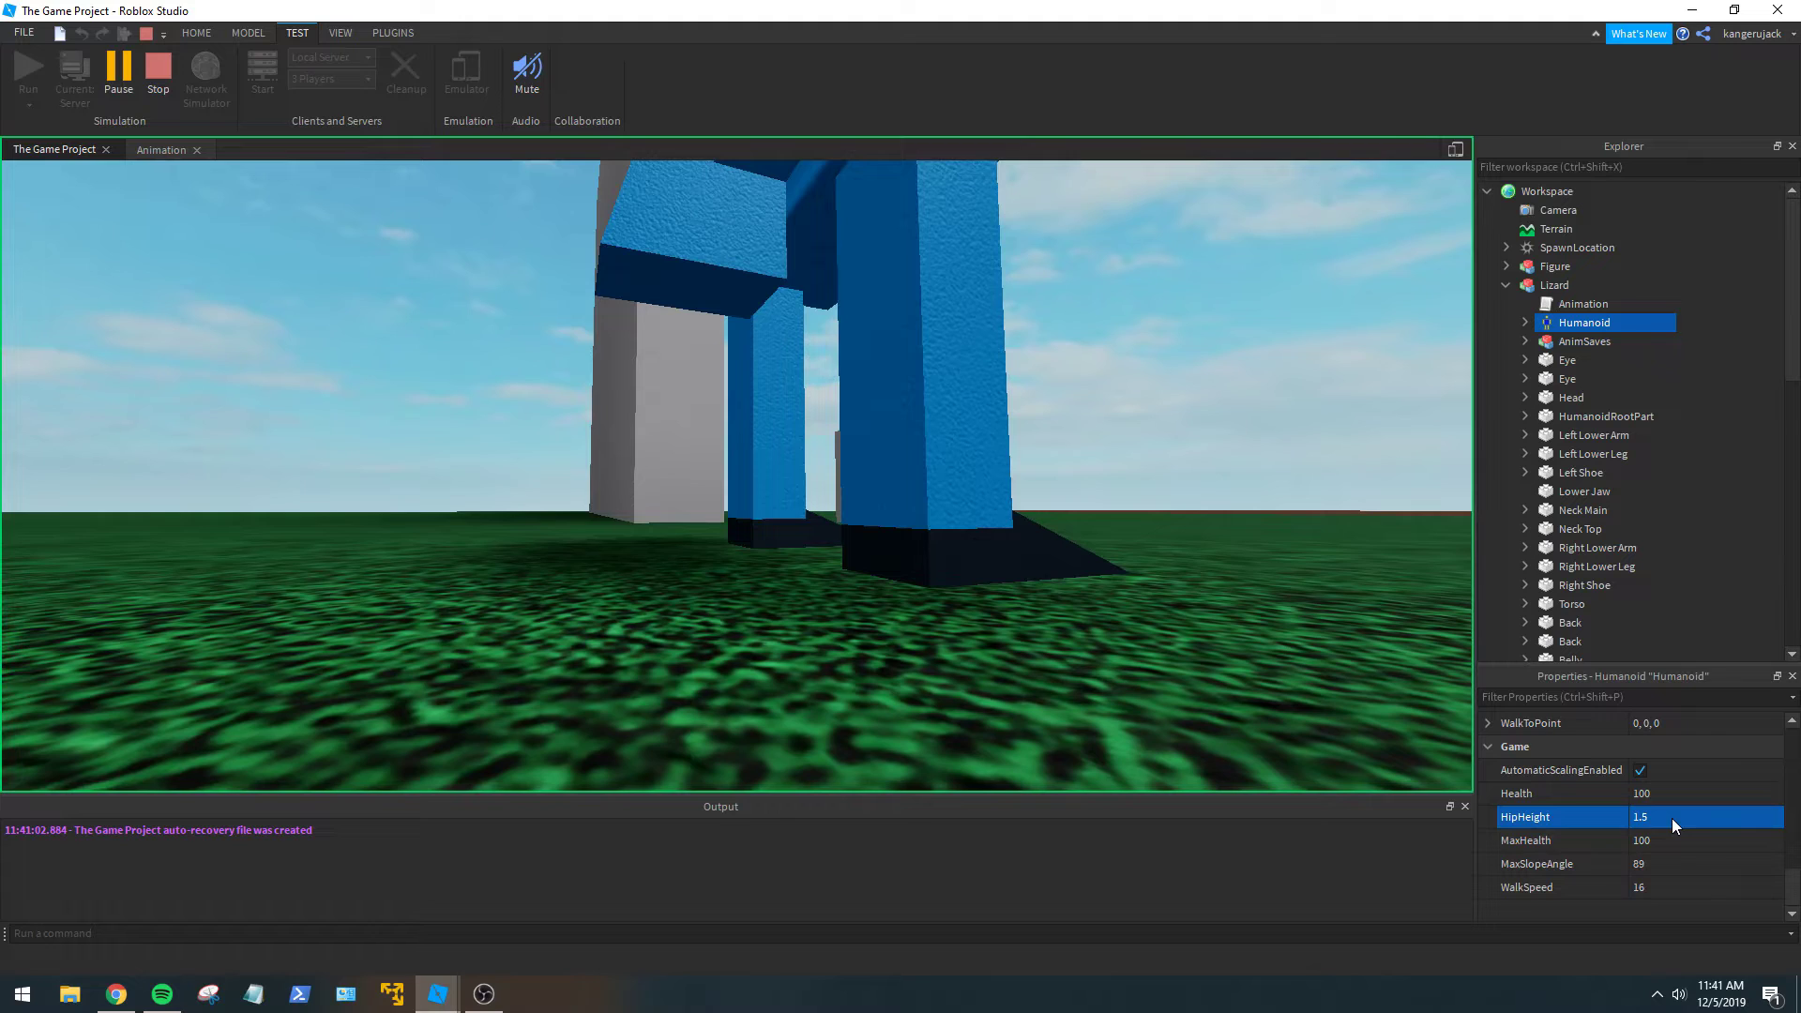
left_click(1677, 817)
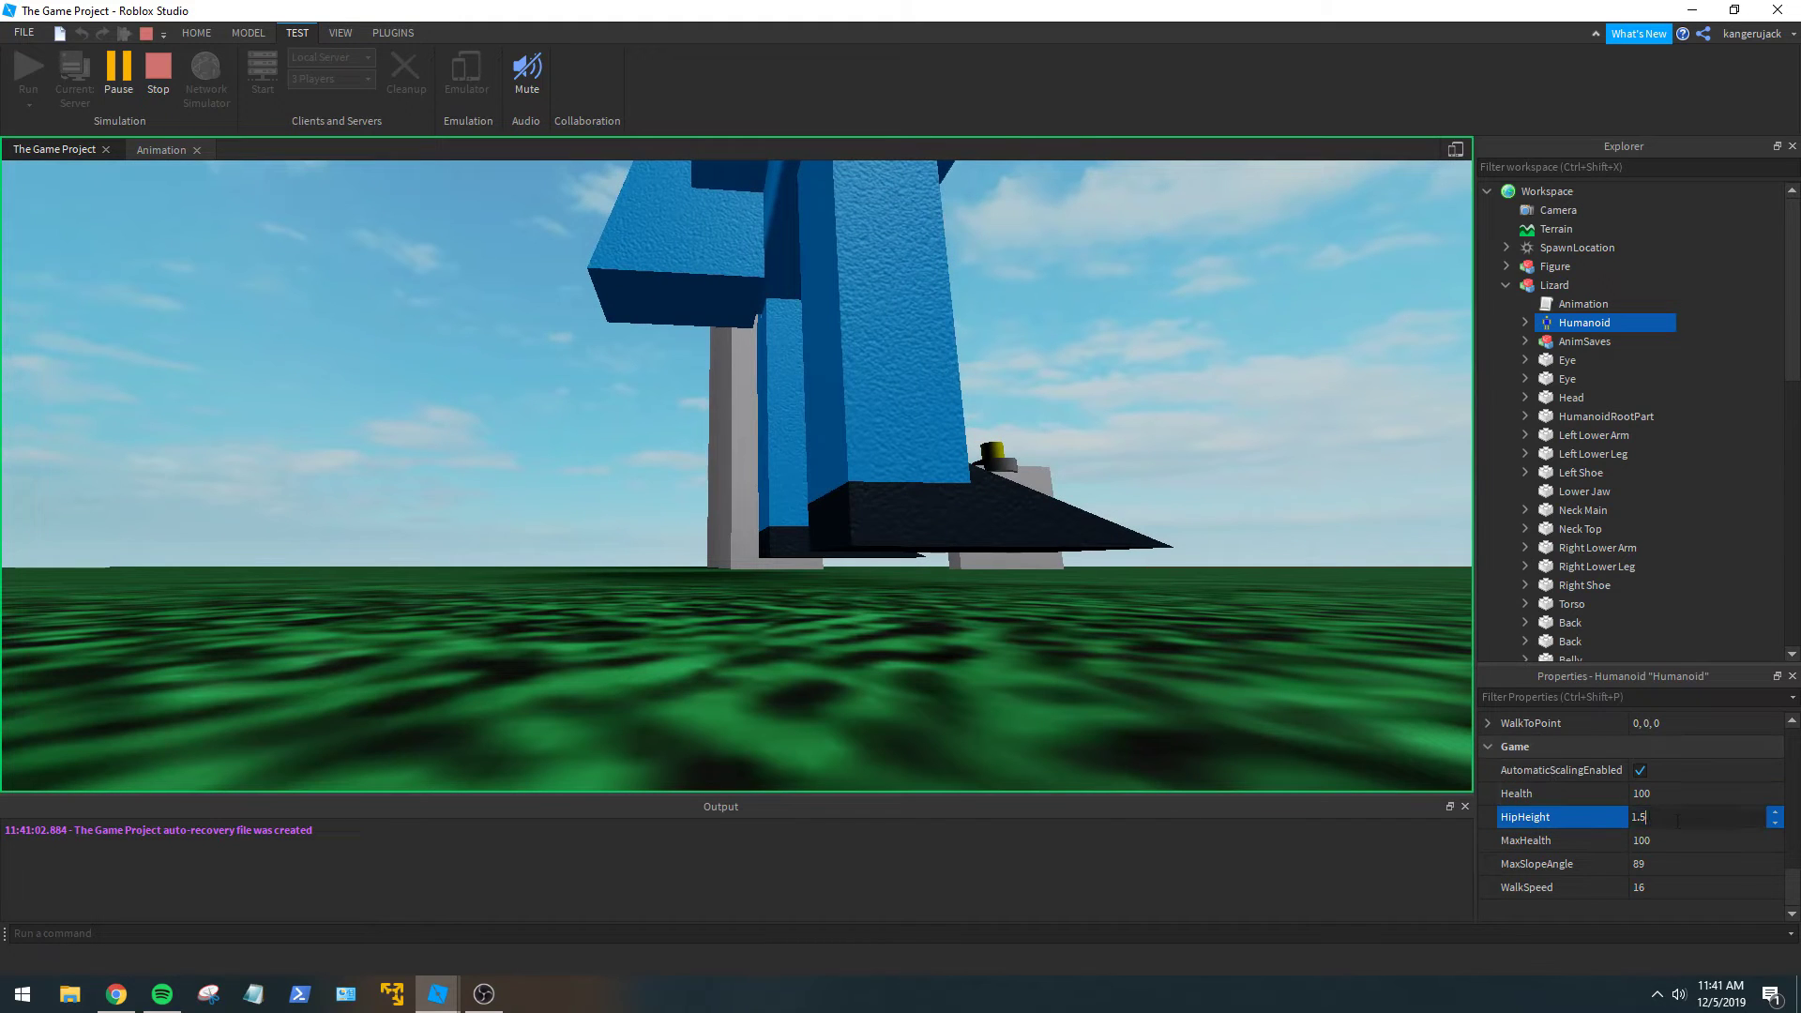
key("BackSpace")
type("3")
key("Return")
Try a HipHeight of 1.4 on the running Lizard, check its feet against the ground, and stop the simulation.
left_click(1667, 818)
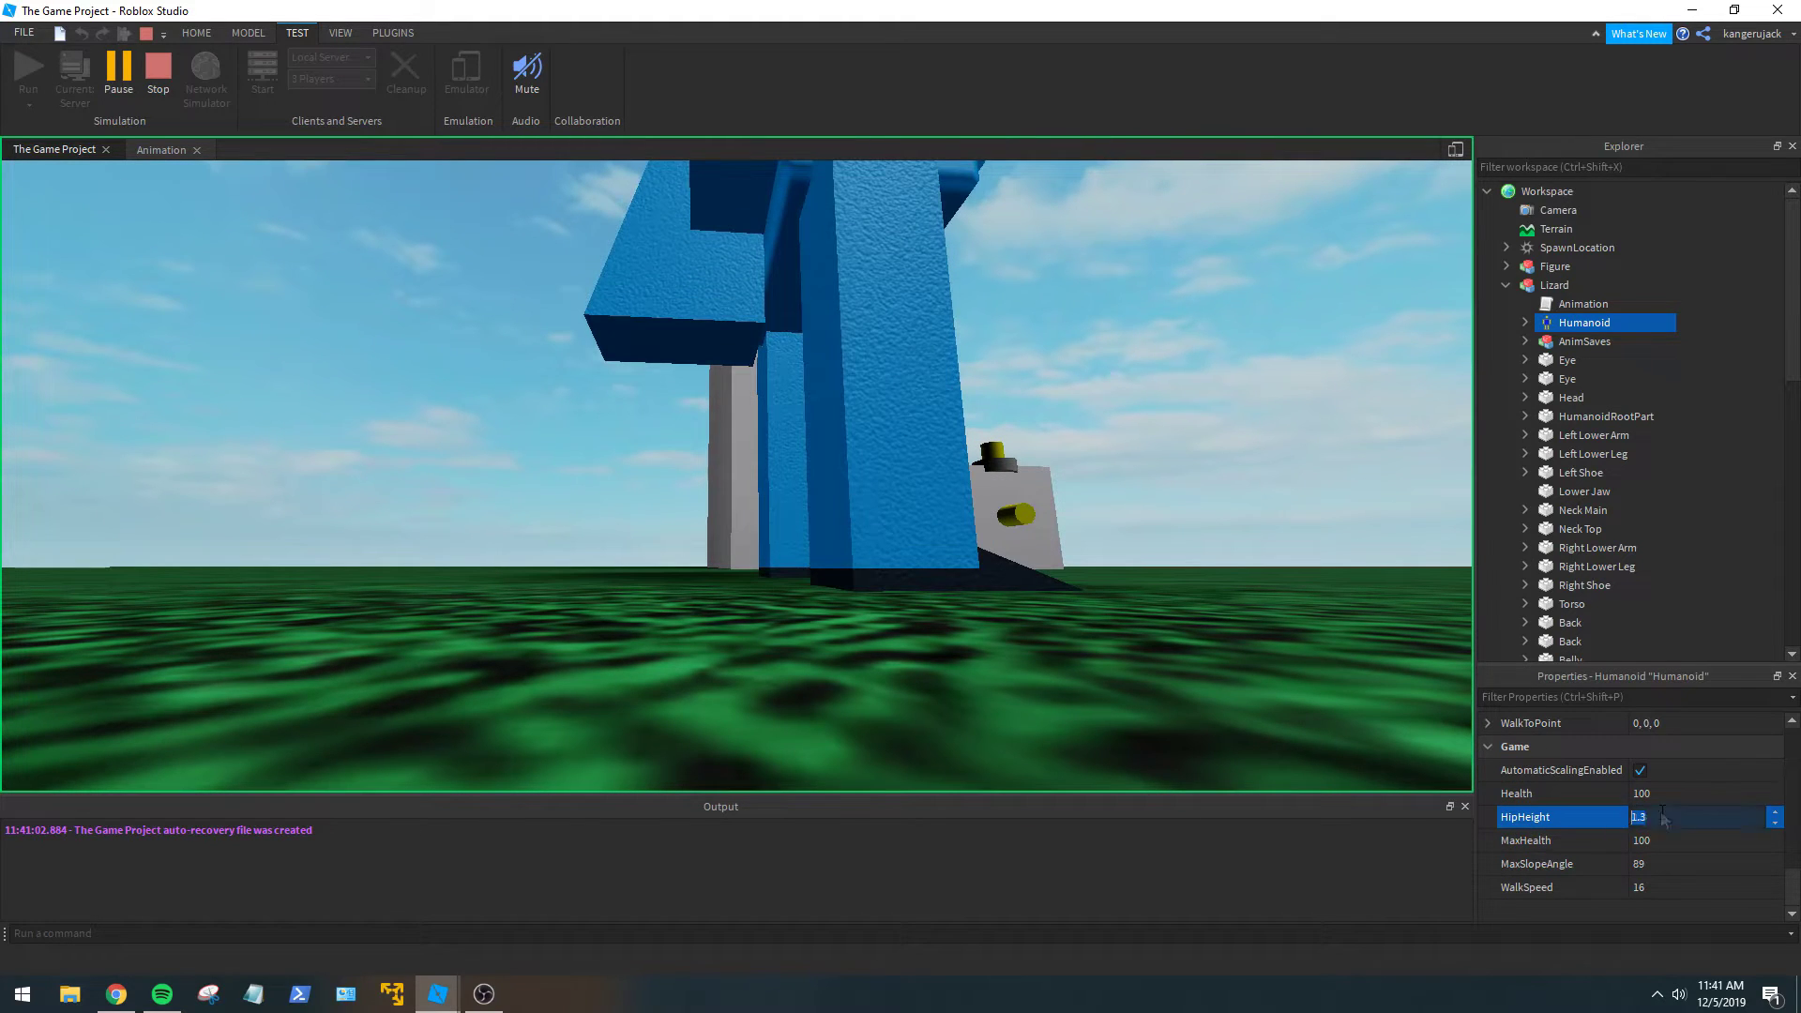
double_click(1664, 813)
type("4")
key("Return")
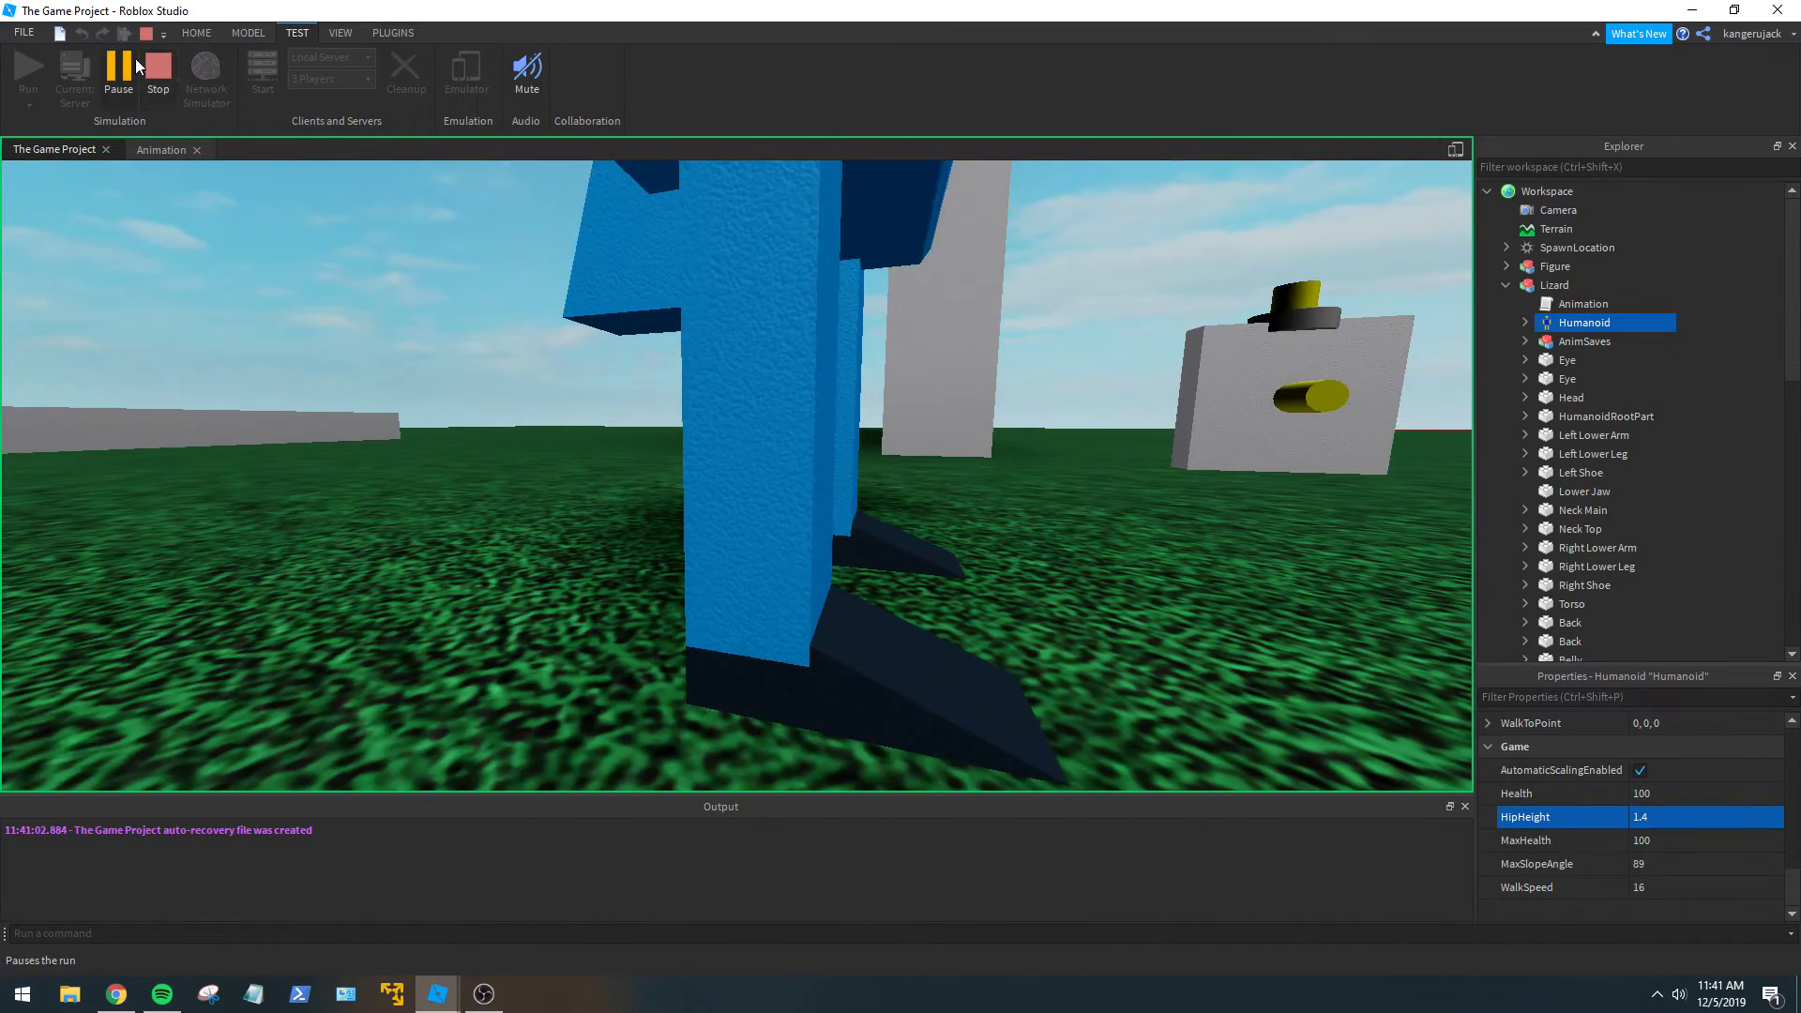
left_click(157, 67)
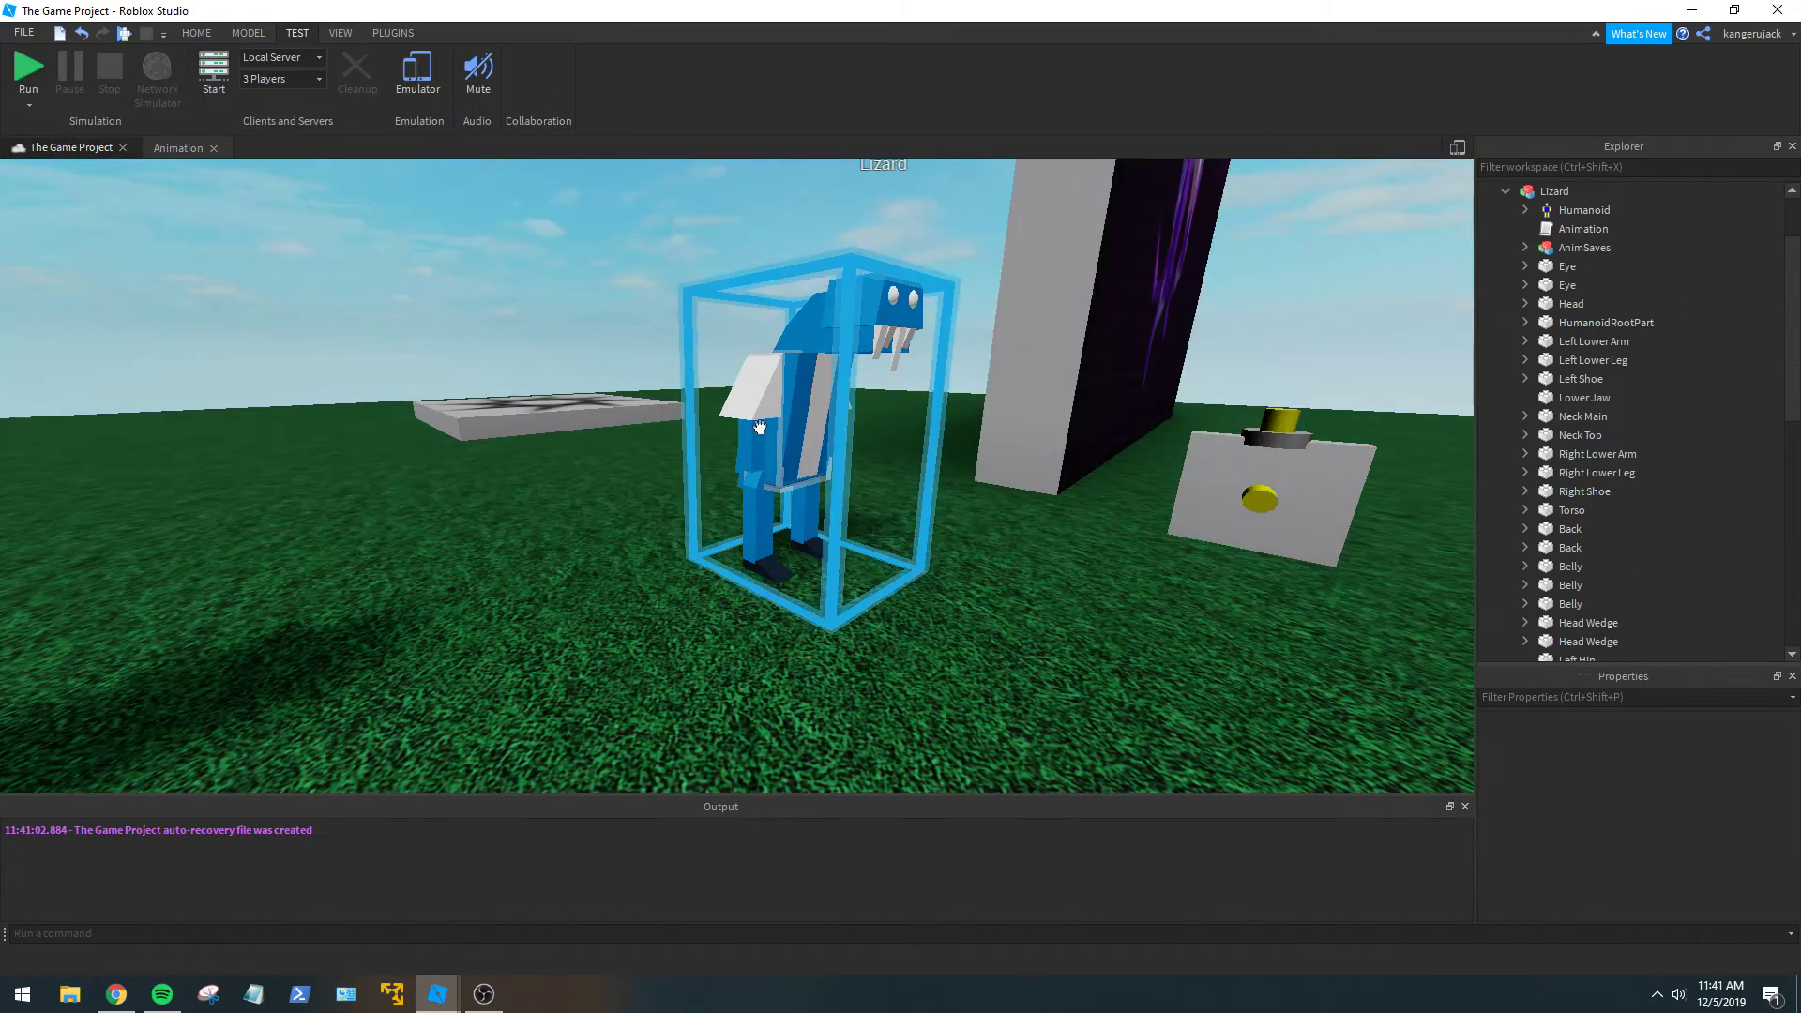
Set the HipHeight of the Lizard's Humanoid to 1.4 in the edit session and re-enable its Animation script.
left_click(797, 422)
left_click(1566, 209)
scroll(1613, 797, "down", 3)
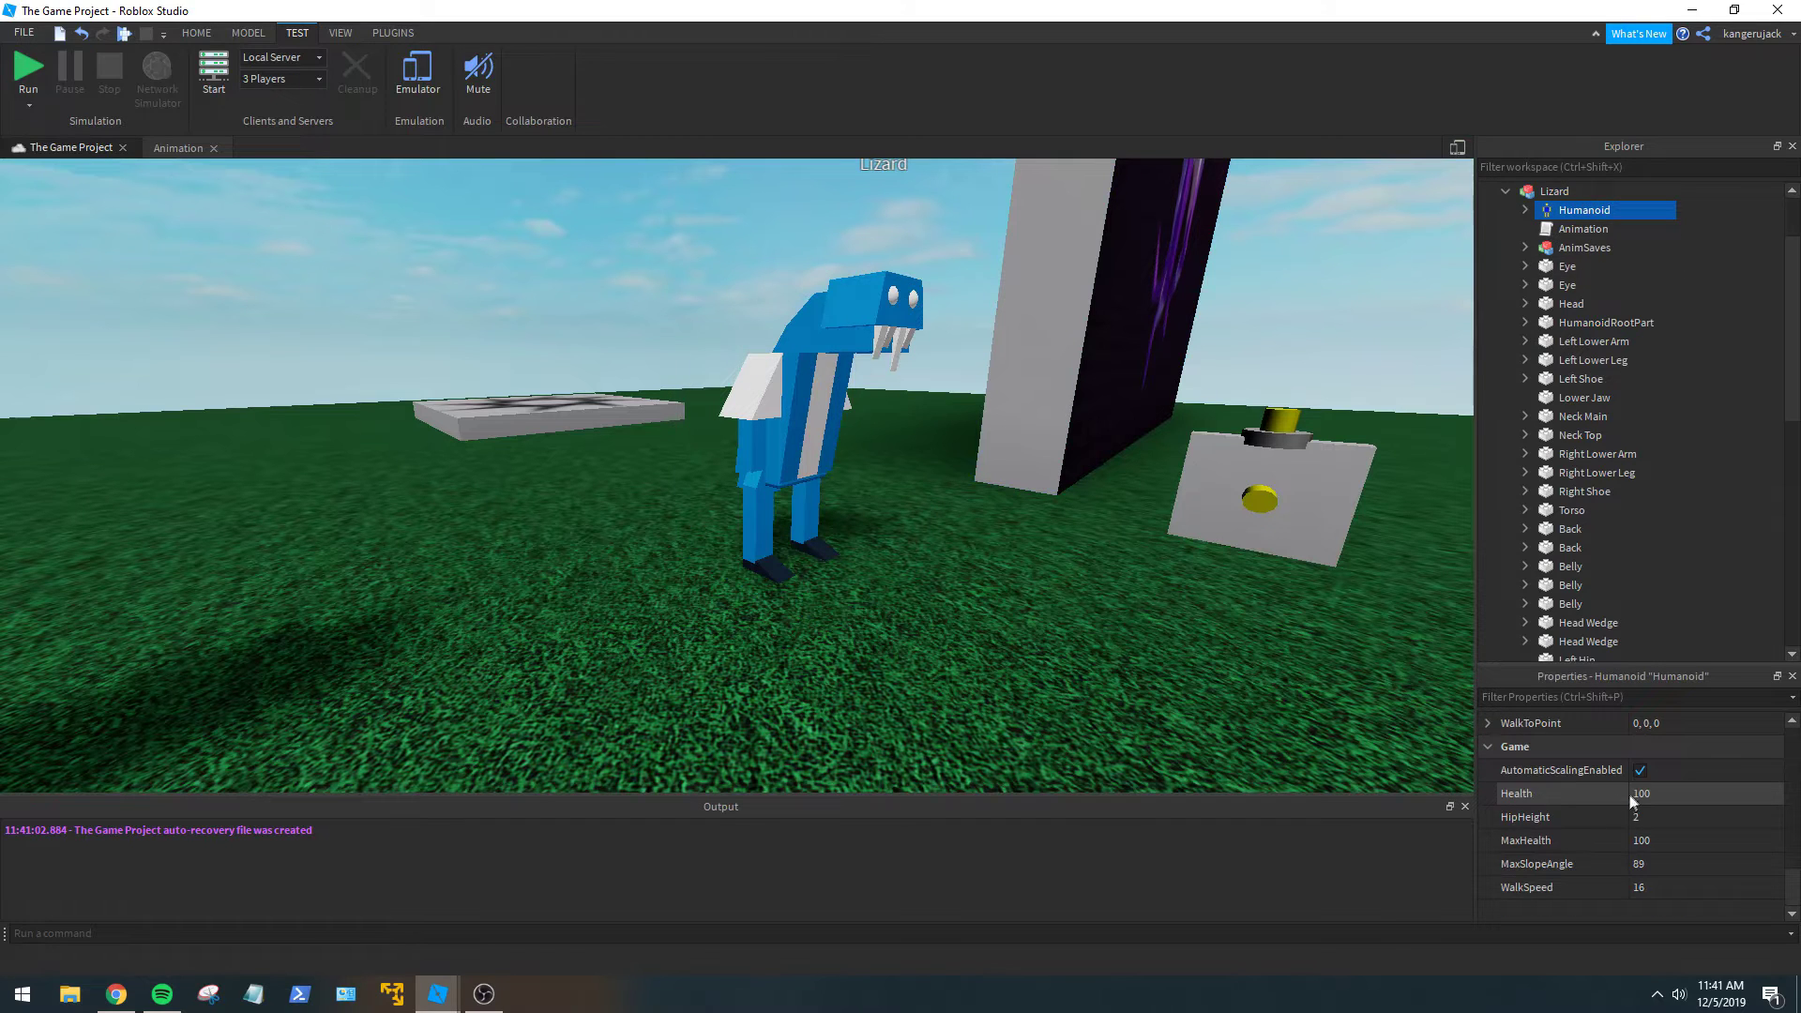
left_click(1646, 817)
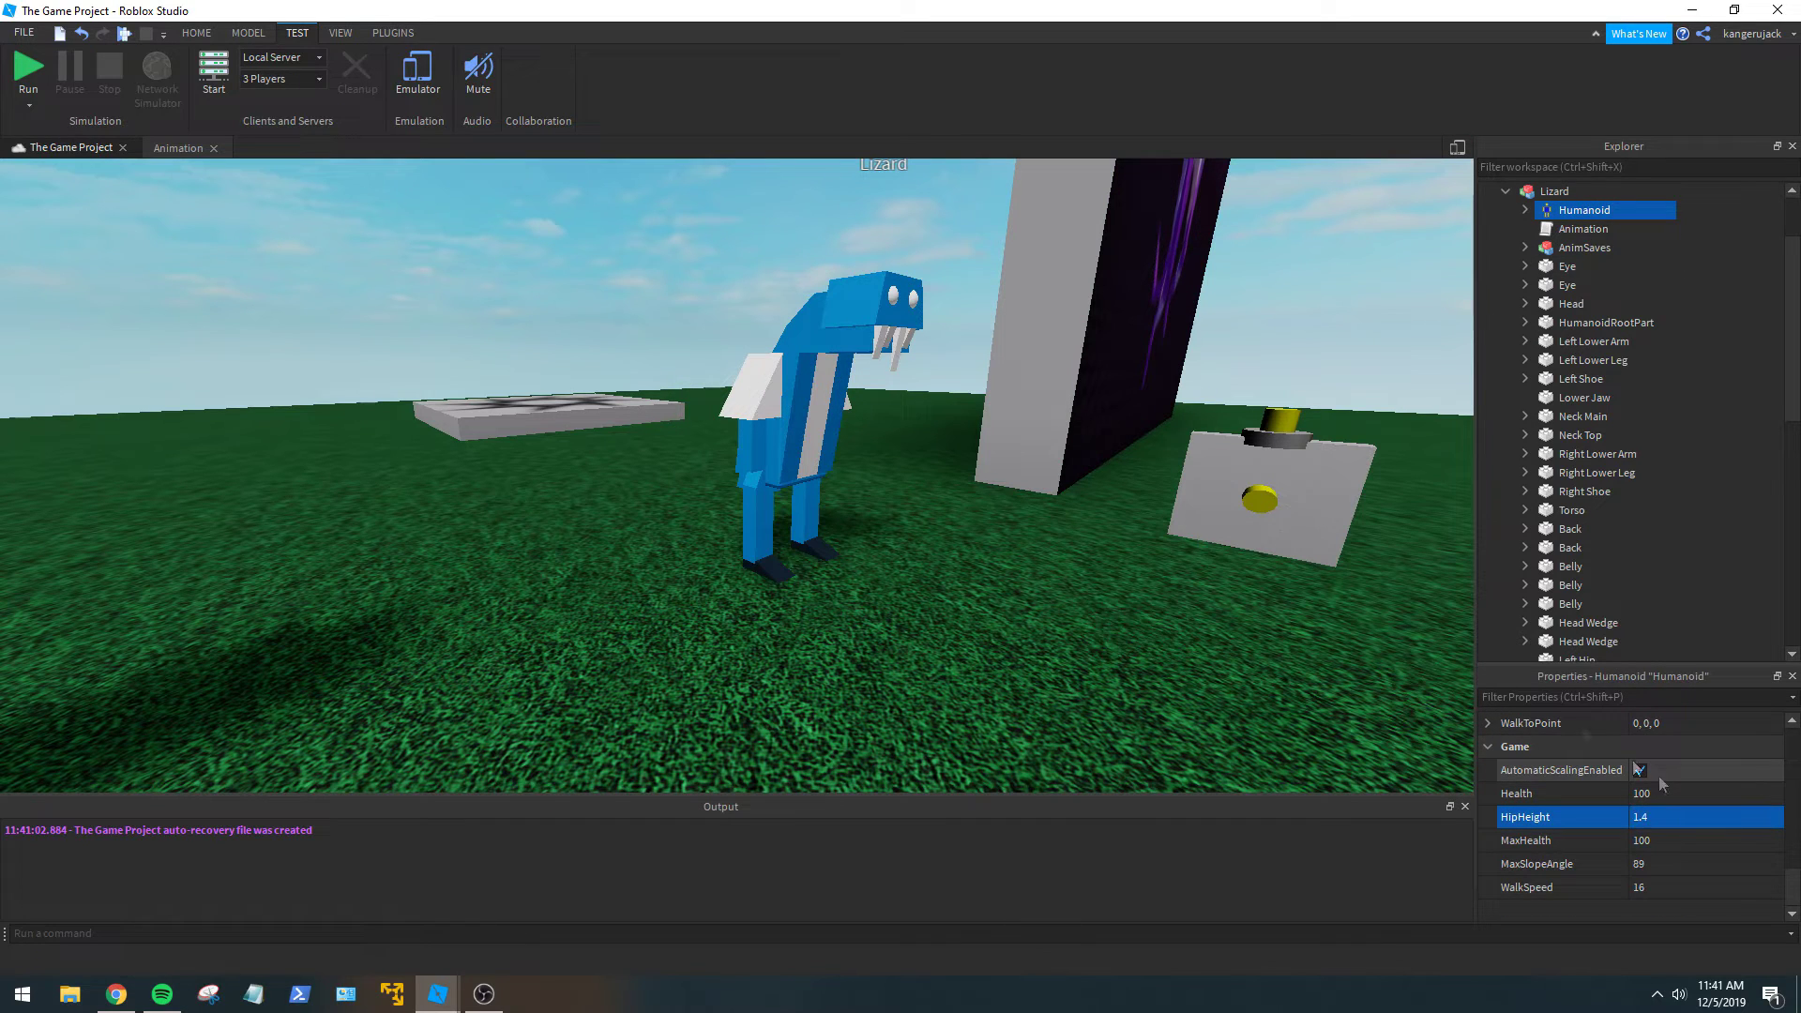
left_click(1195, 436)
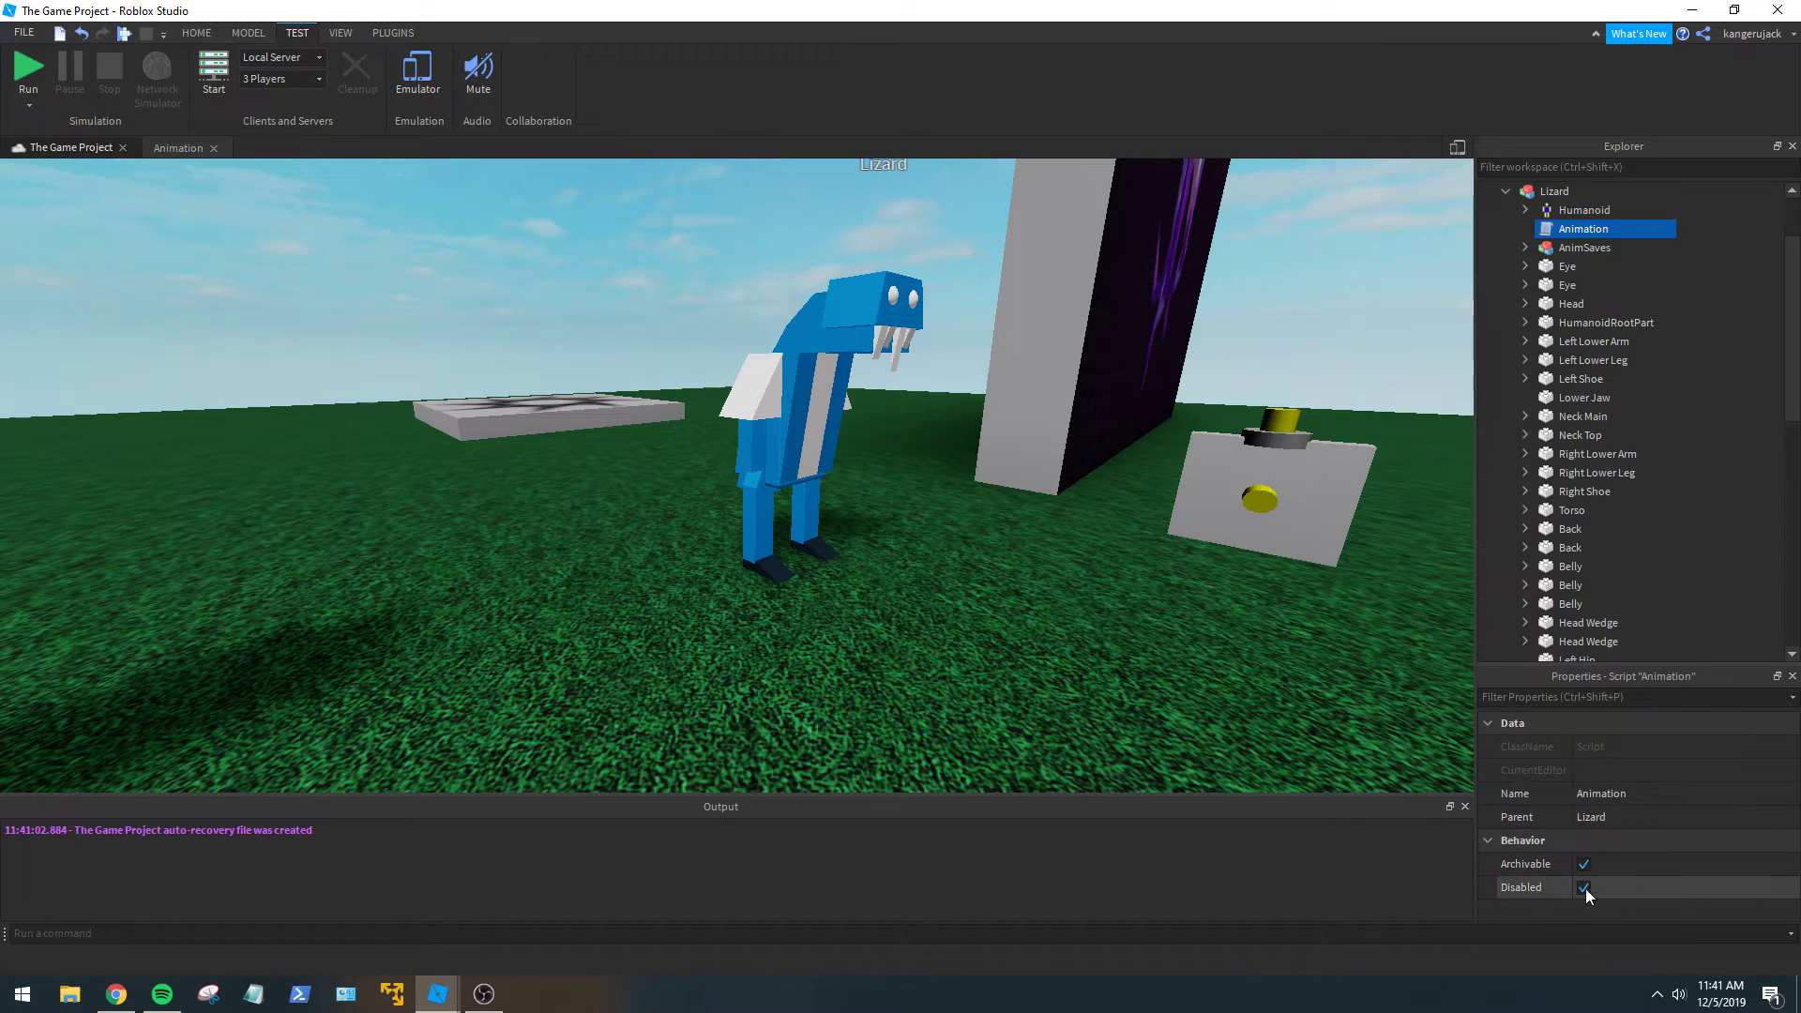
left_click(1586, 889)
left_click(1232, 656)
Scale the Baseplate outward along its red axis, away from the portal wall, using 1-stud snapping.
right_click_drag(1231, 654, 1234, 657)
scroll(1232, 656, "down", 5)
left_click(1506, 192)
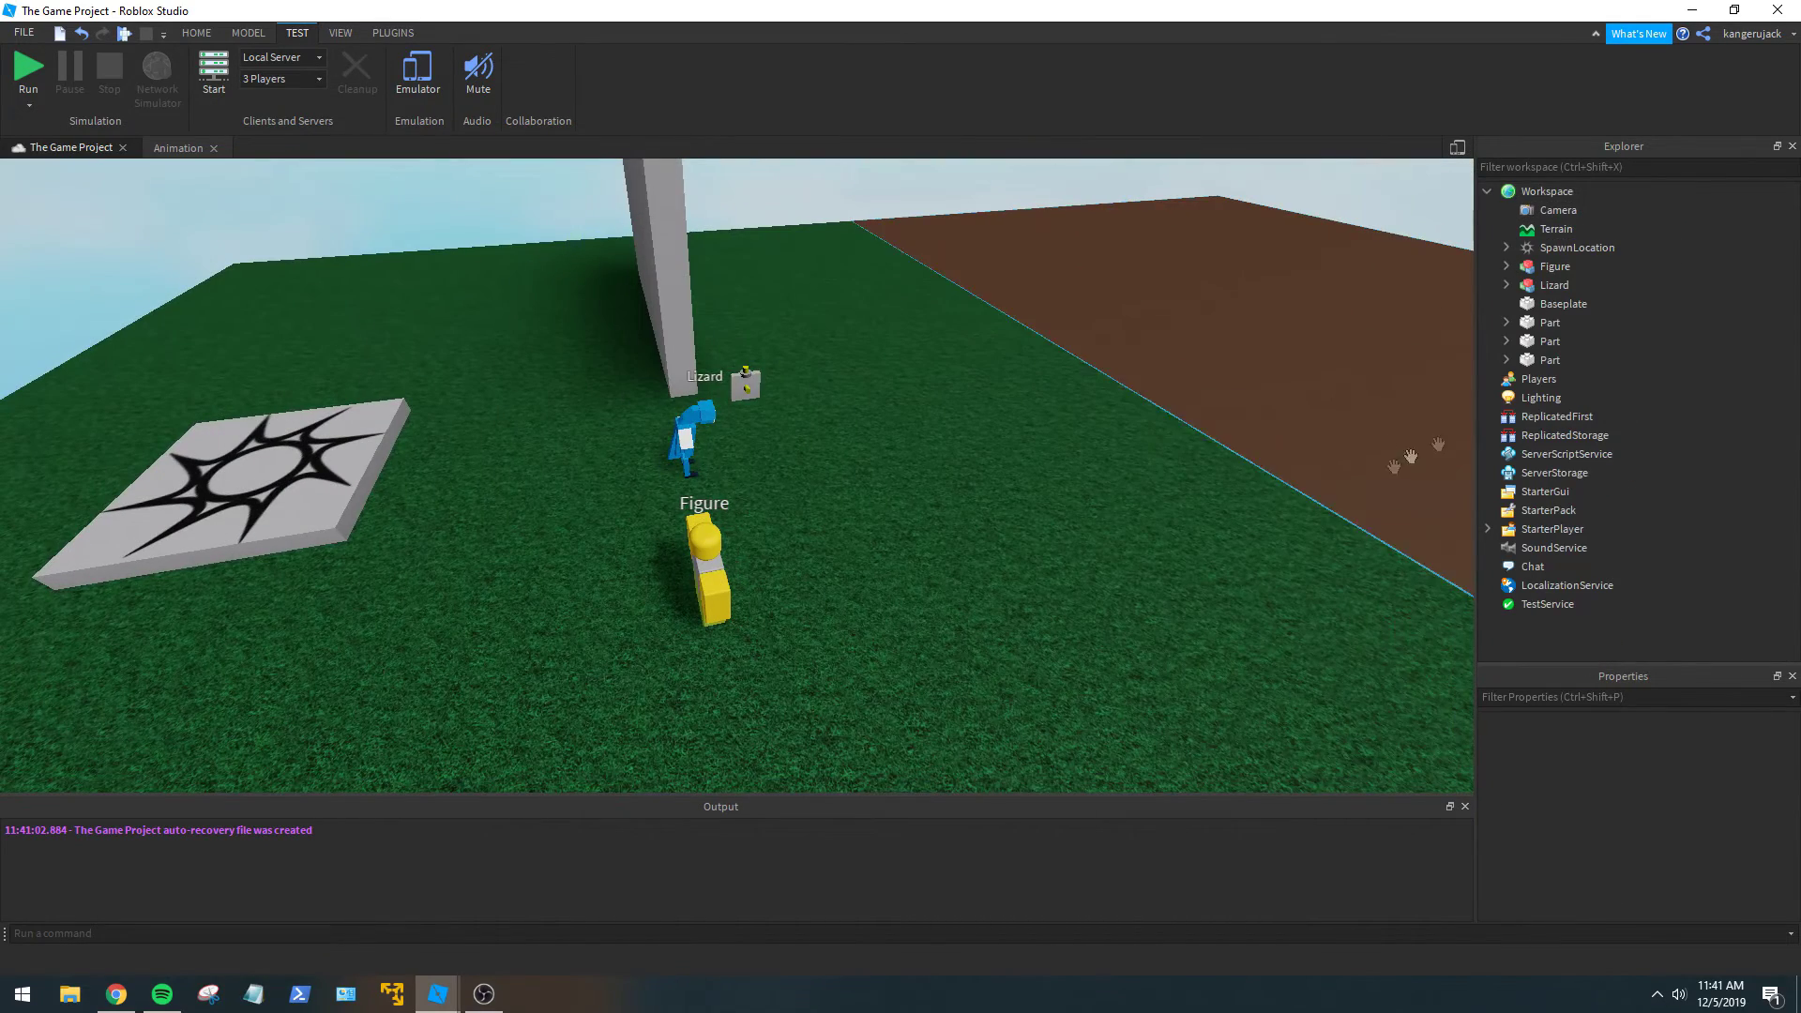
left_click(1583, 305)
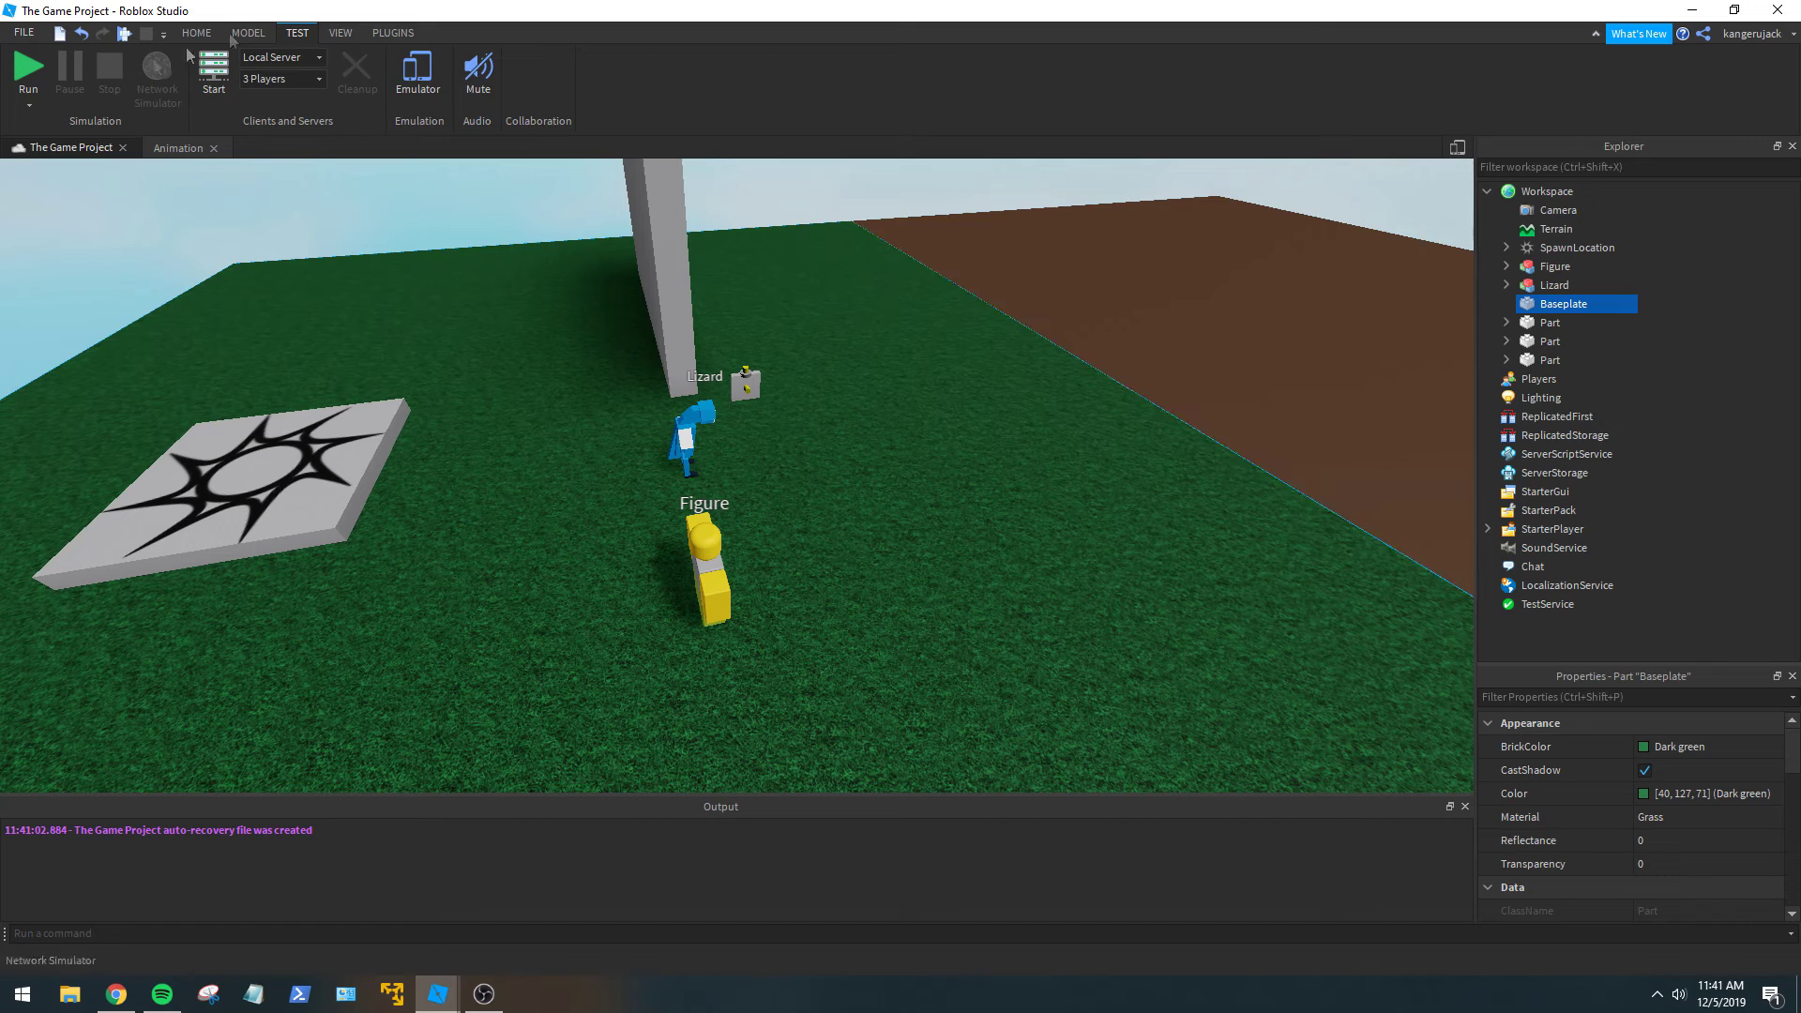
left_click(238, 35)
left_click(106, 73)
key("f")
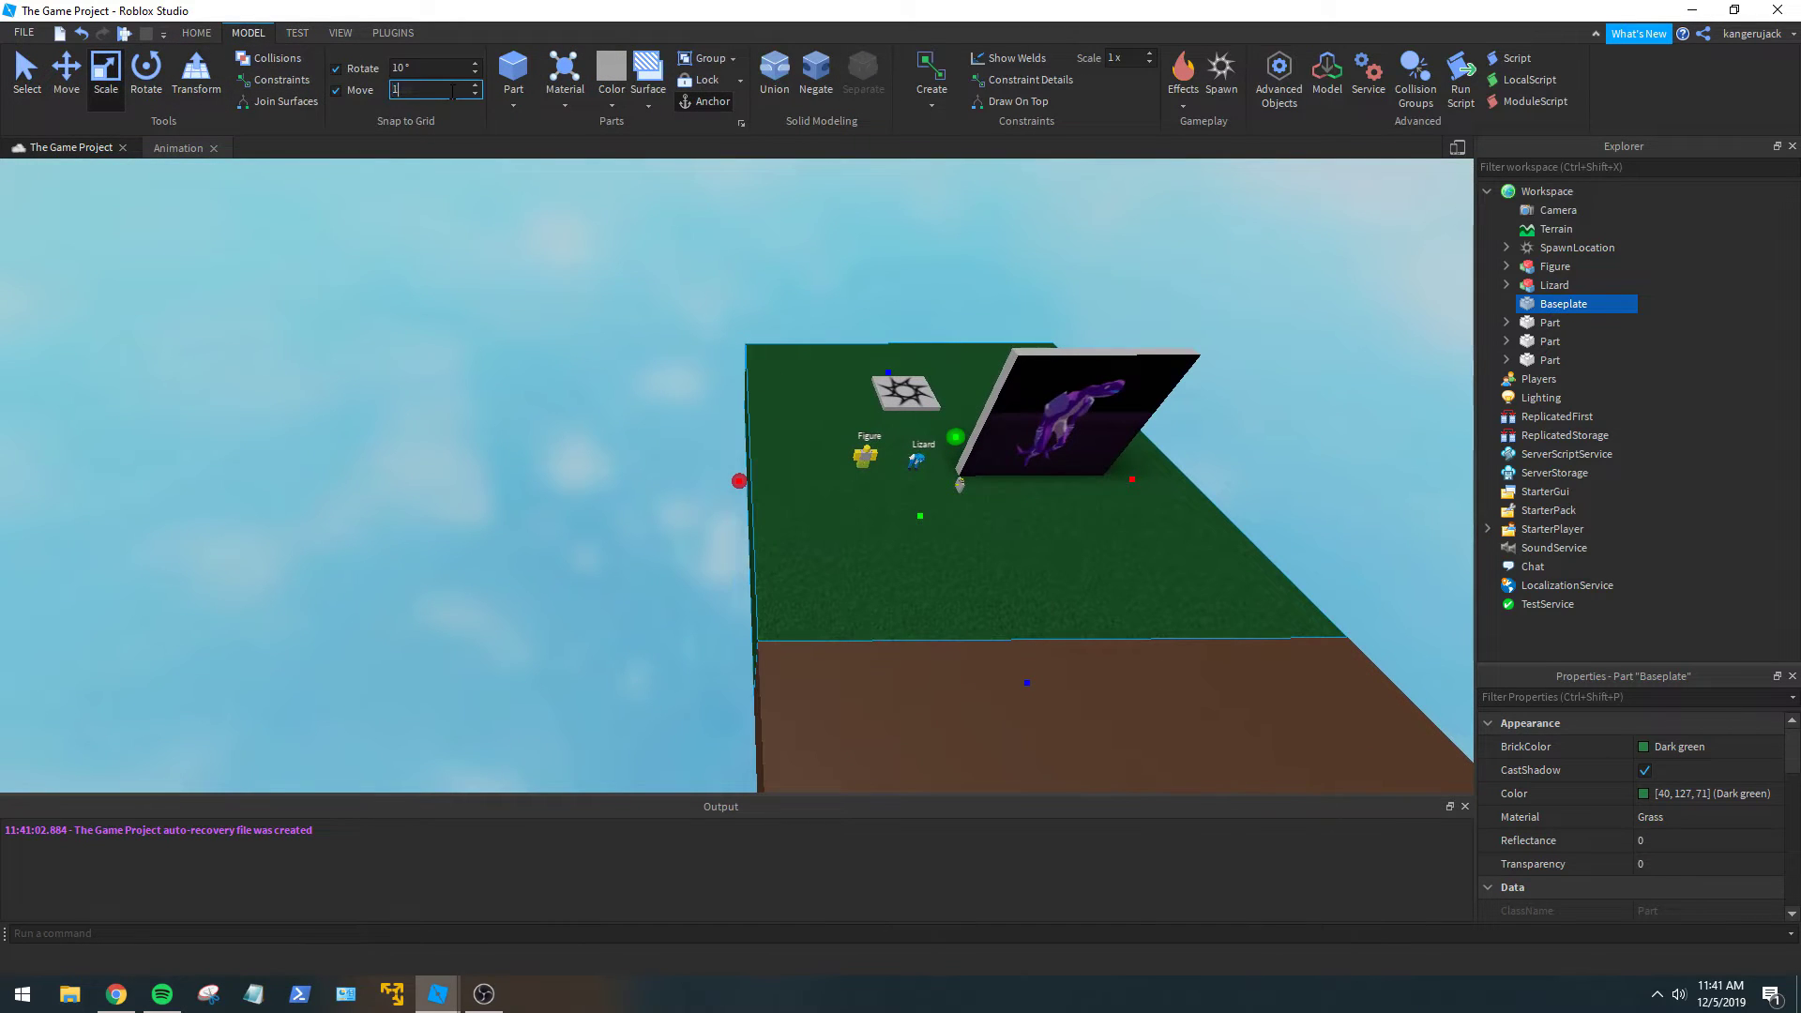
left_click_drag(741, 481, 246, 441)
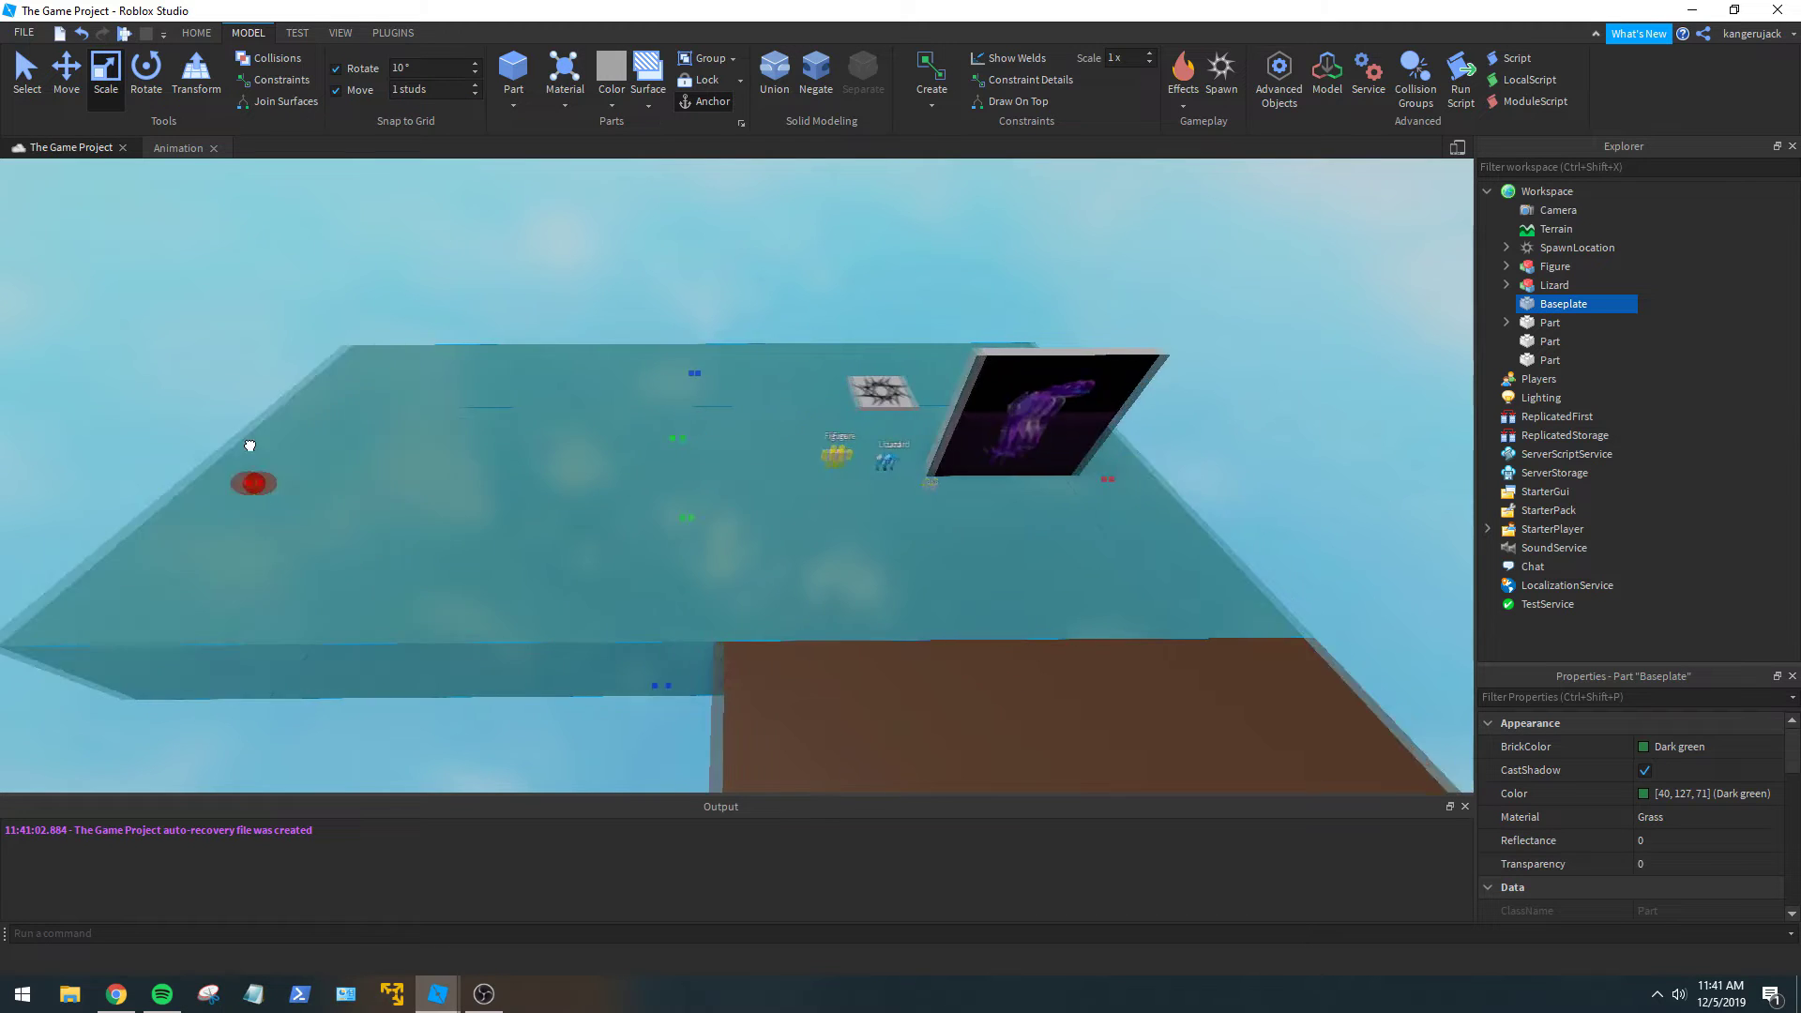
Scale the Baseplate farther outward along its red and blue axes to give the Lizard more walking room.
right_click_drag(246, 442, 1013, 416)
key("d")
left_click_drag(1043, 513, 1466, 443)
key("d")
left_click_drag(962, 348, 951, 319)
right_click_drag(1282, 446, 1026, 350)
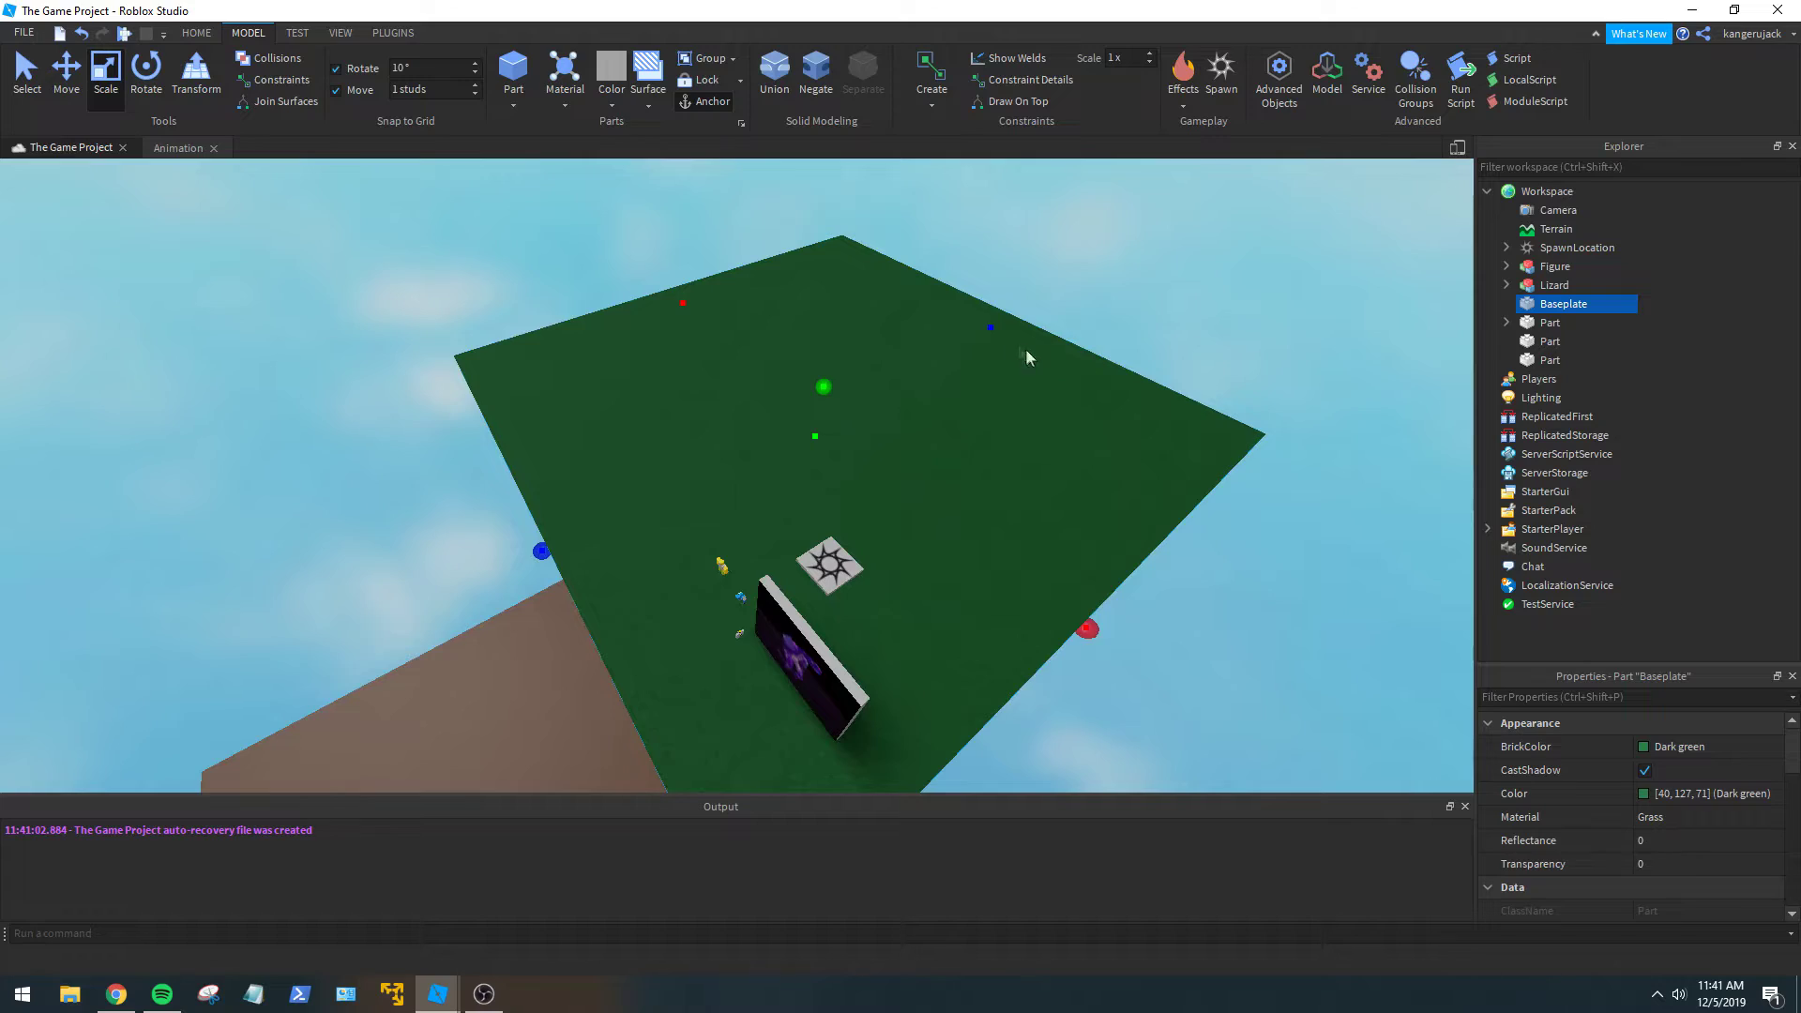
left_click_drag(986, 324, 1102, 308)
right_click_drag(1102, 307, 1189, 531)
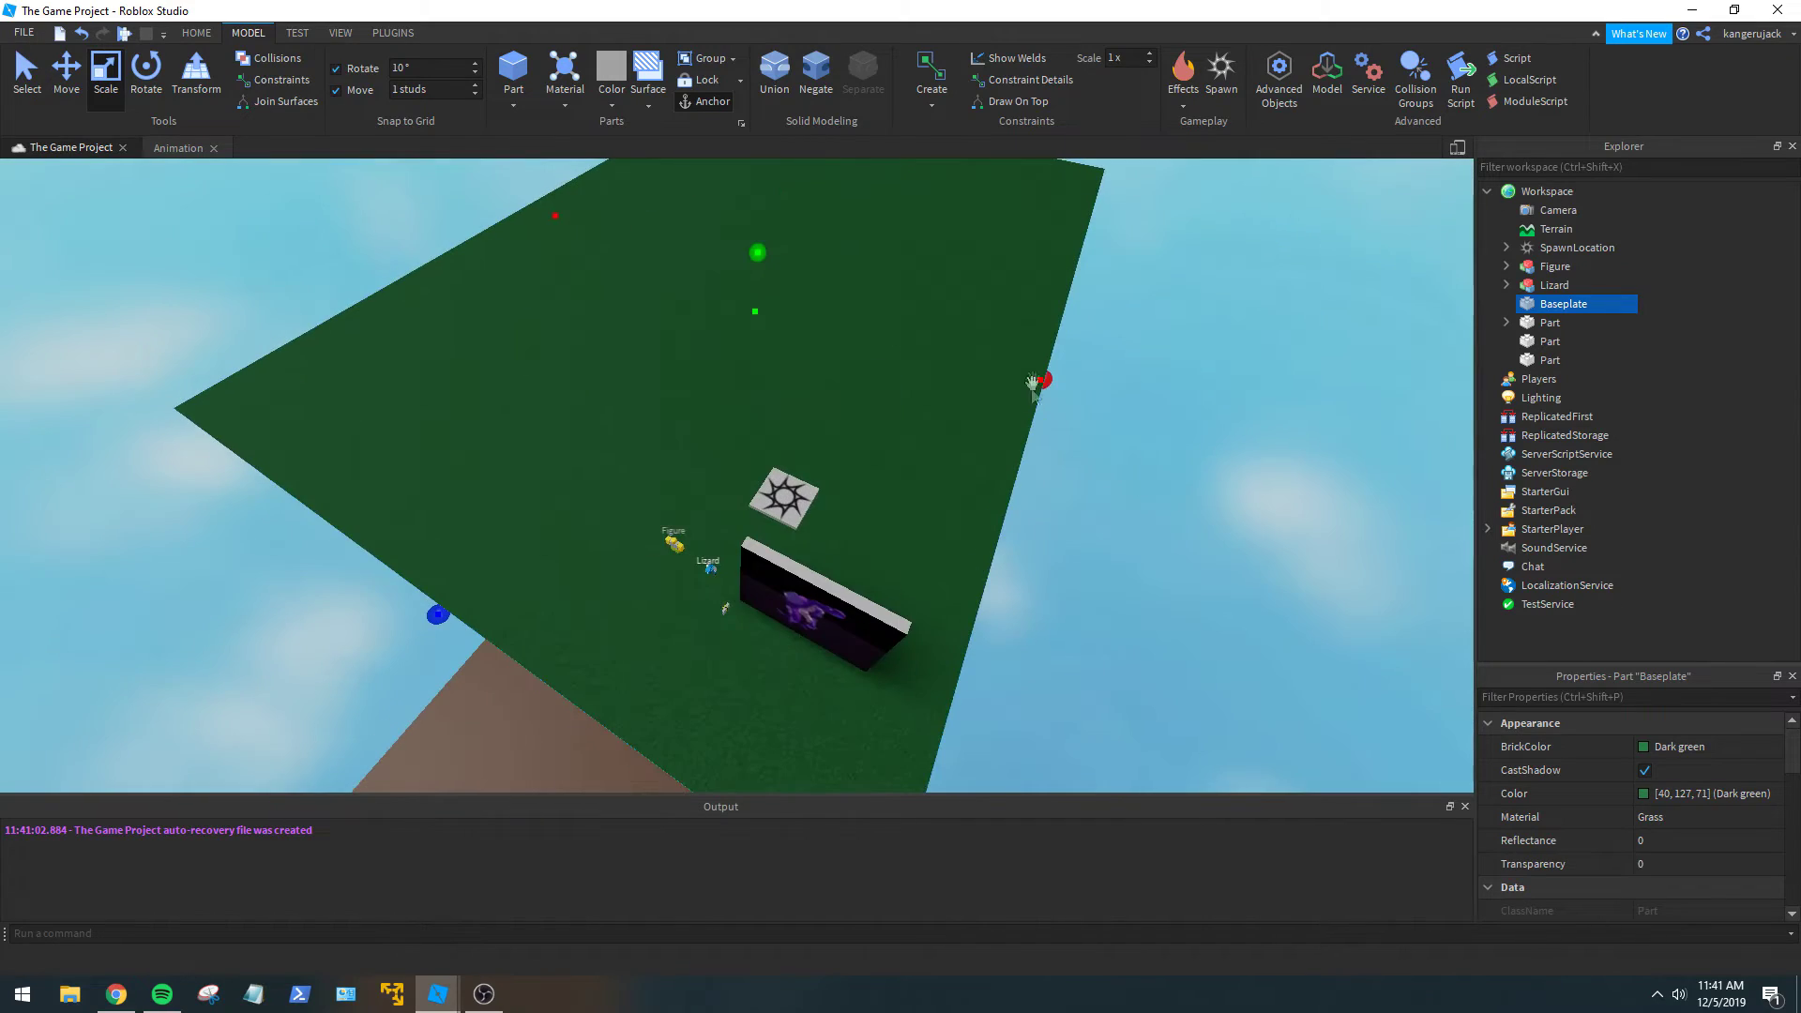
left_click_drag(1038, 385, 1224, 432)
left_click(1145, 466)
Start the simulation with the Lizard in close view.
key("w")
right_click_drag(1145, 465, 1092, 411)
key("w")
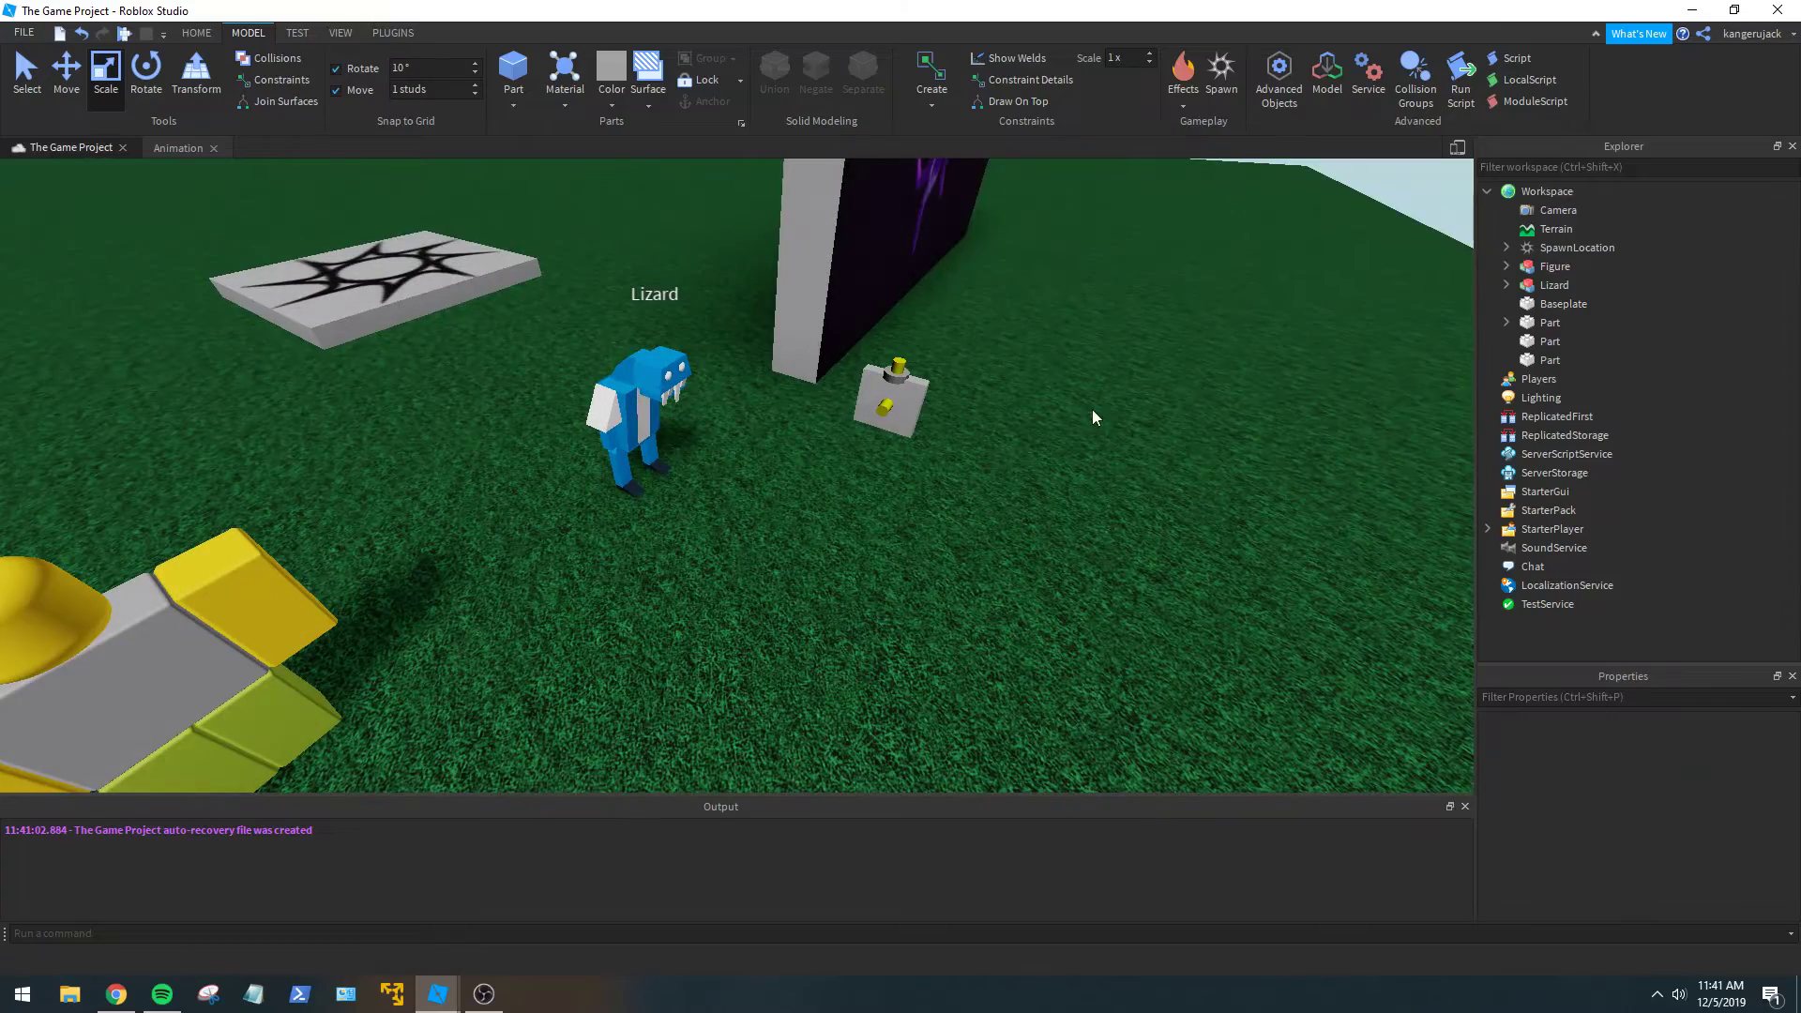
left_click(296, 33)
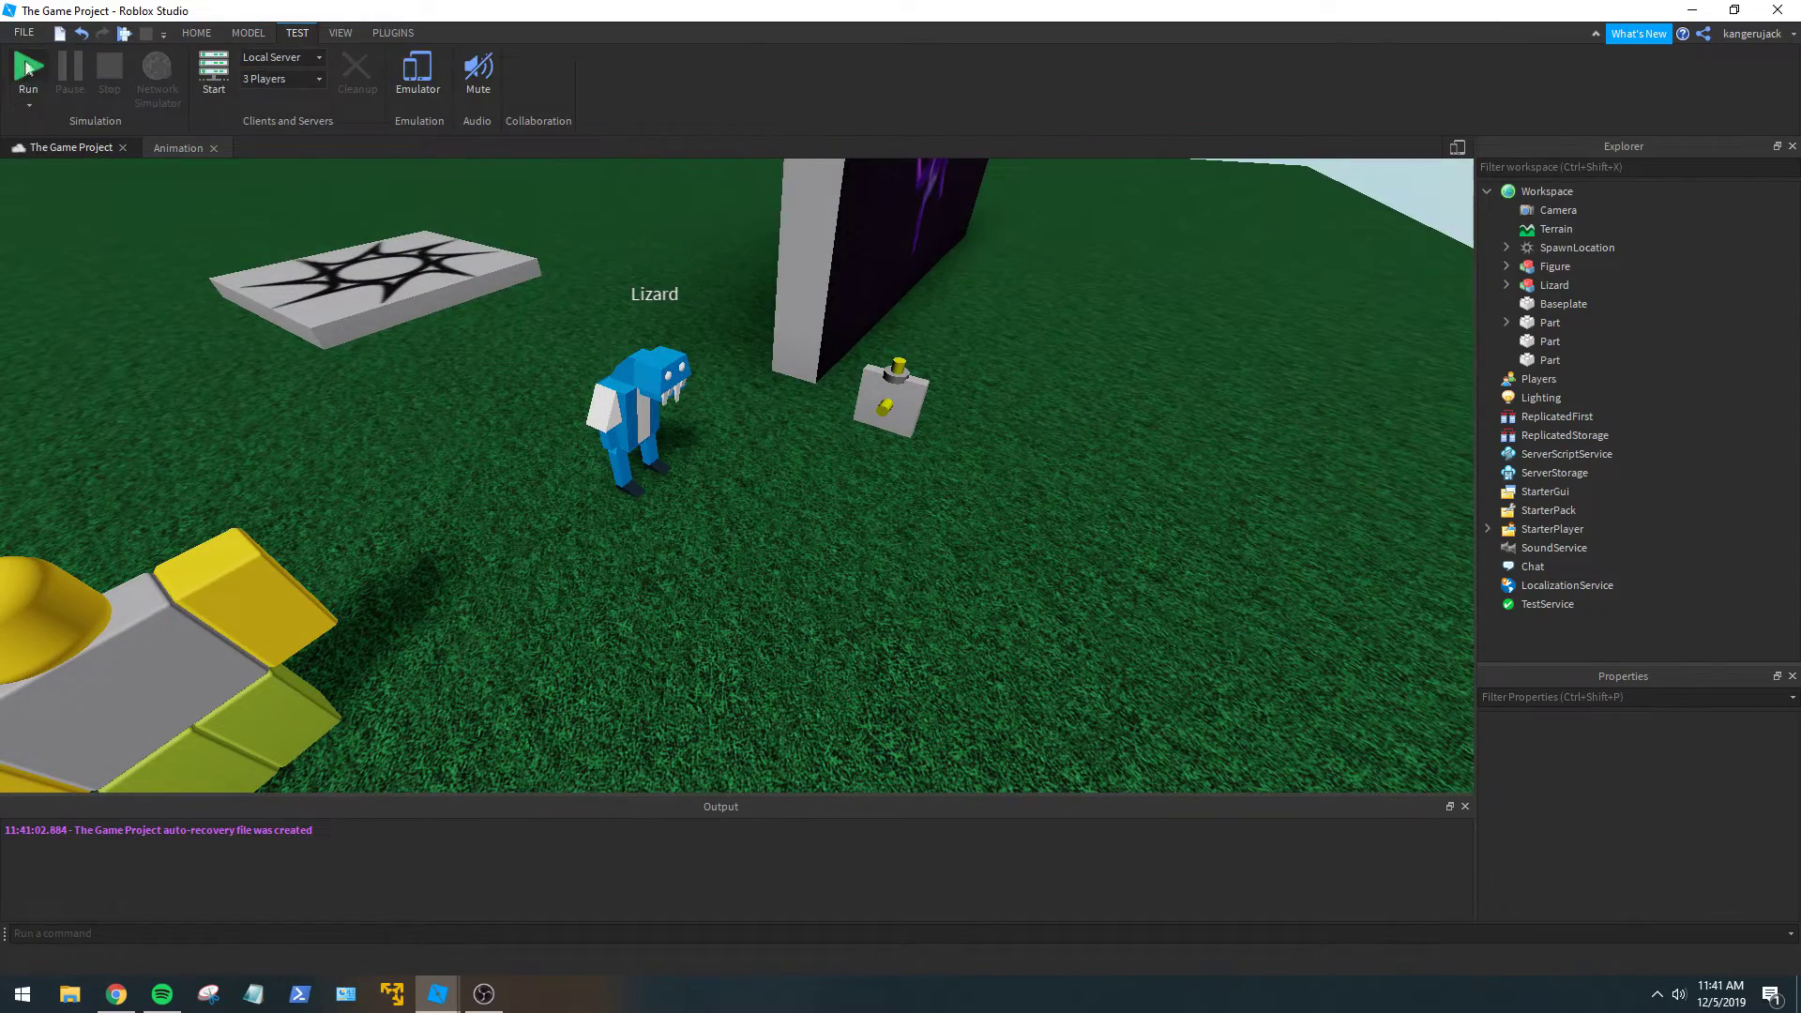
left_click(28, 68)
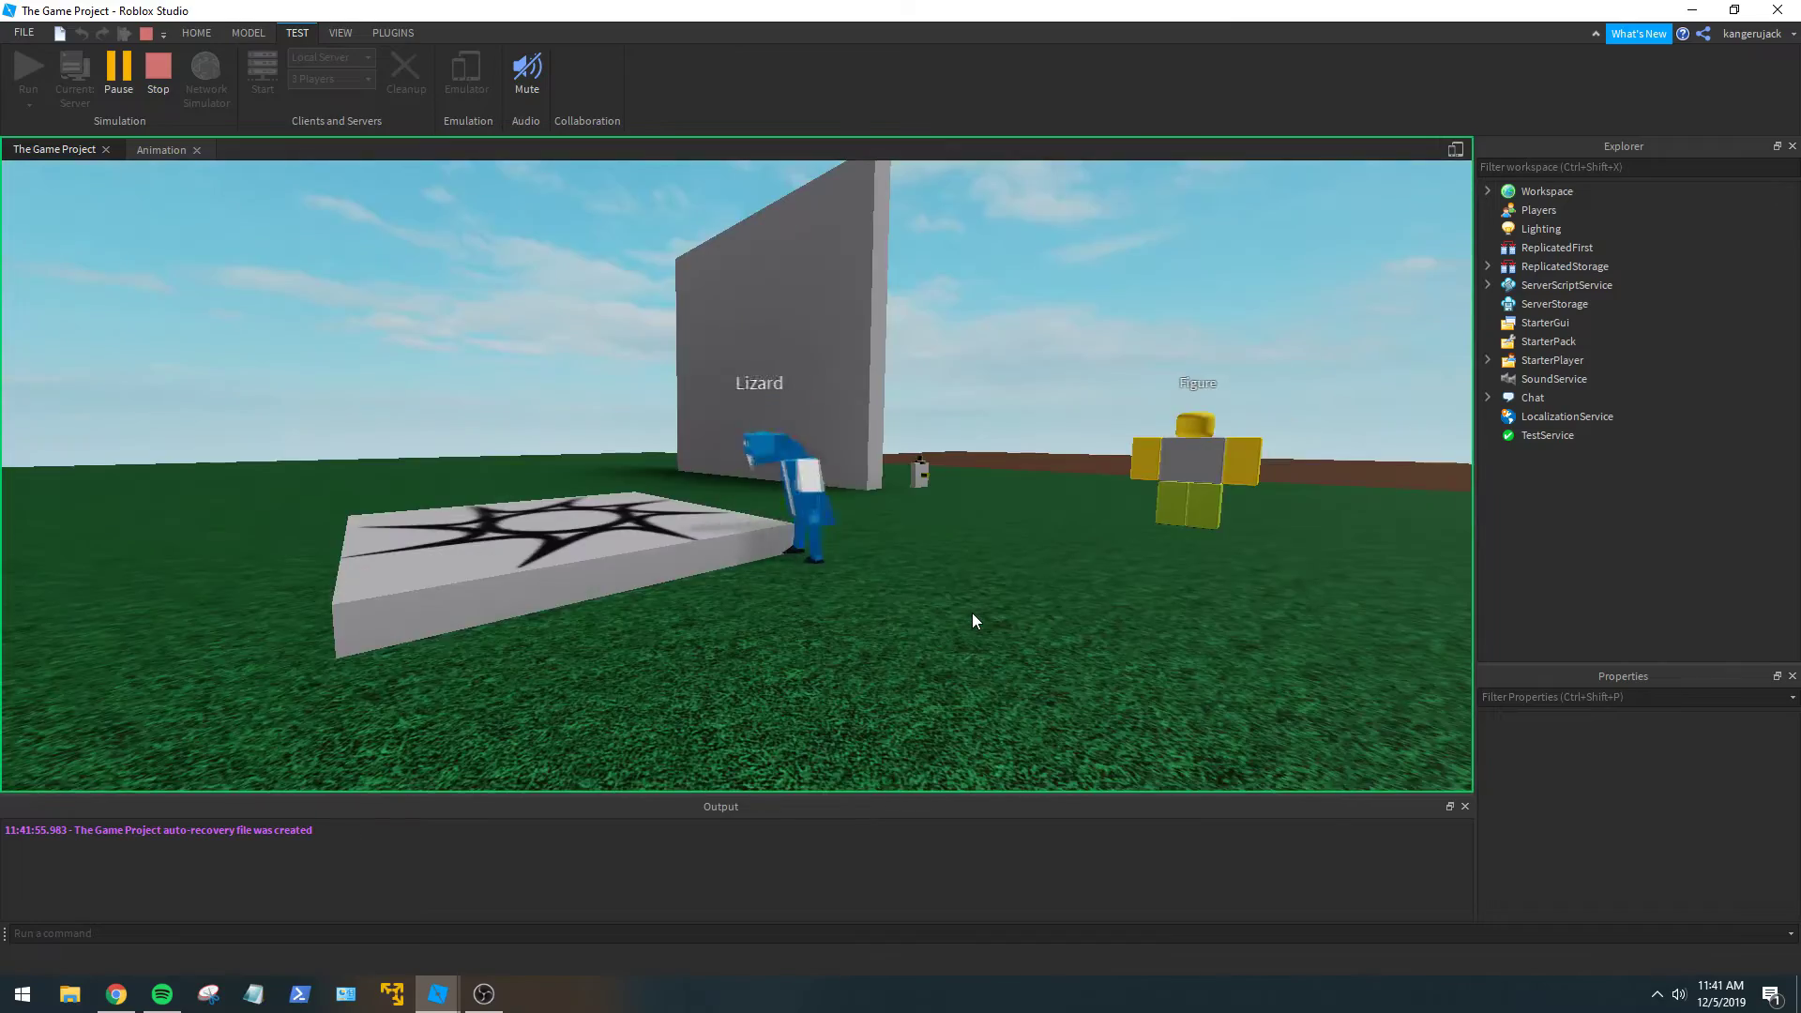
Follow the Lizard as it walks across the enlarged Baseplate to check its movement, and stop the simulation.
right_click_drag(971, 613, 971, 613)
key("s")
key("w")
key("s")
key("w")
key("s")
key("w")
key("w")
key("s")
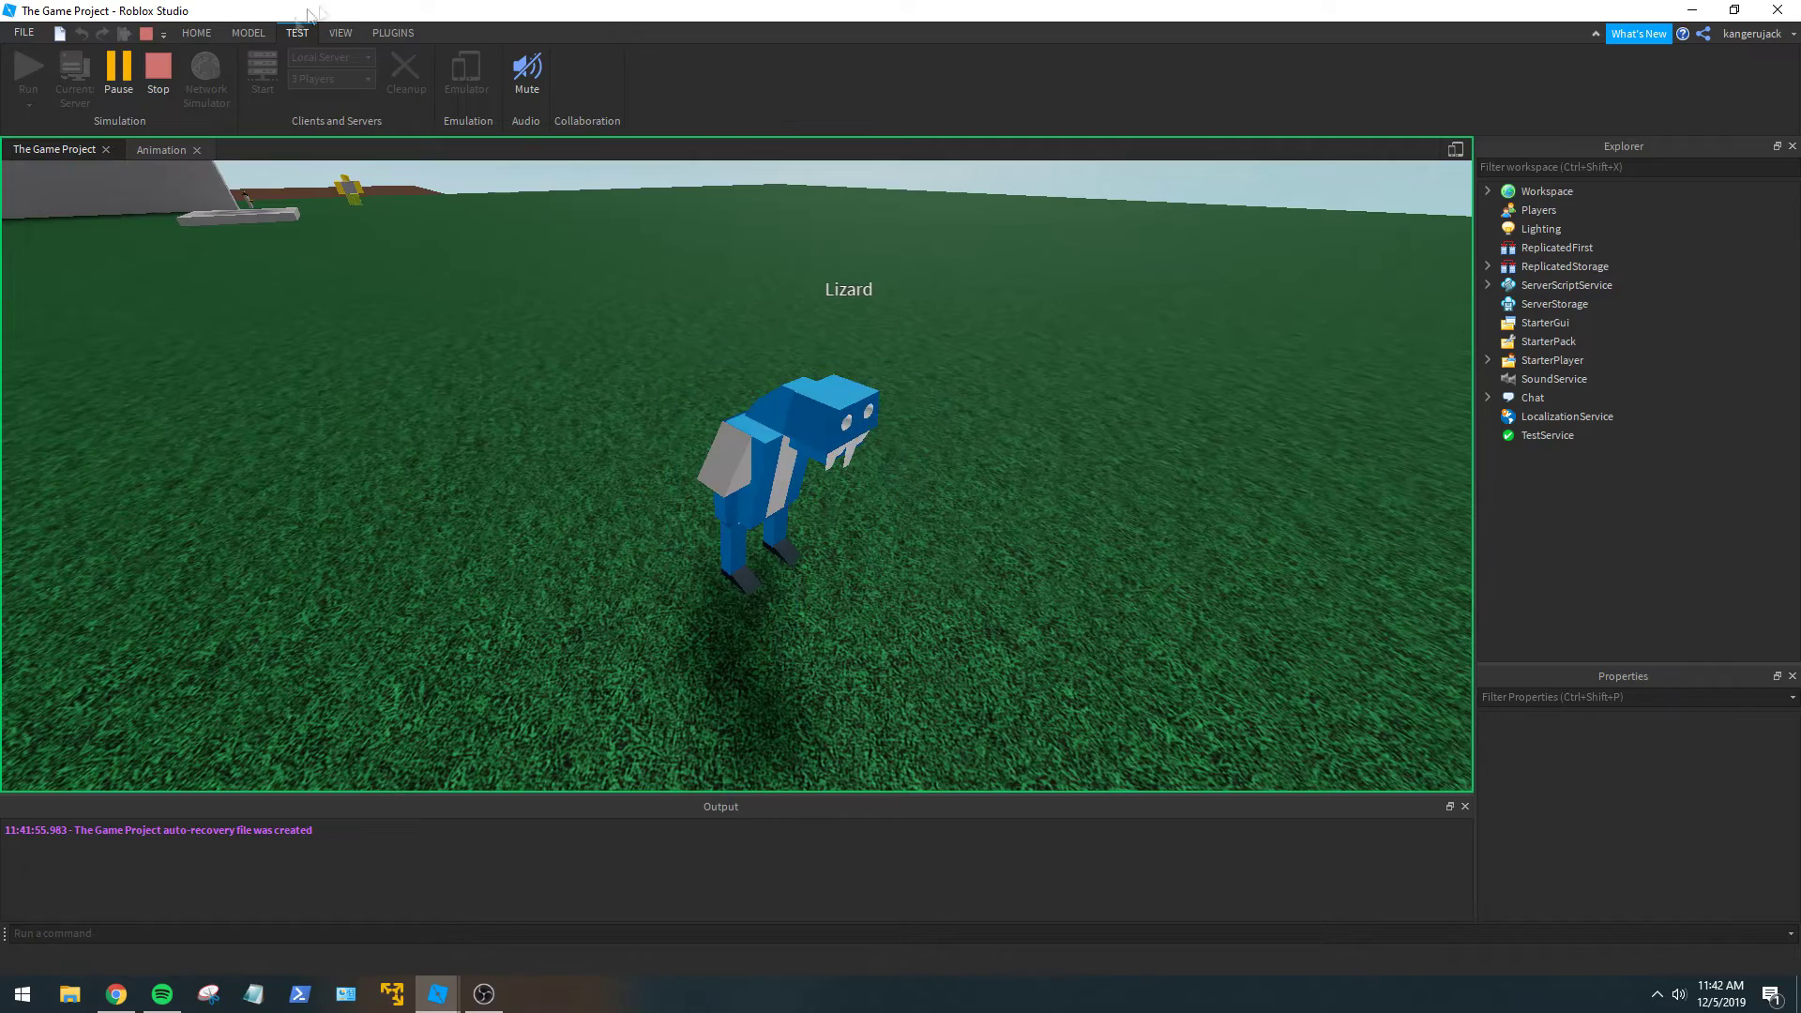
left_click(163, 76)
Scale the Baseplate's sides back inward so it roughly matches the width of the adjoining brown part.
right_click_drag(934, 495, 852, 271)
scroll(920, 486, "down", 10)
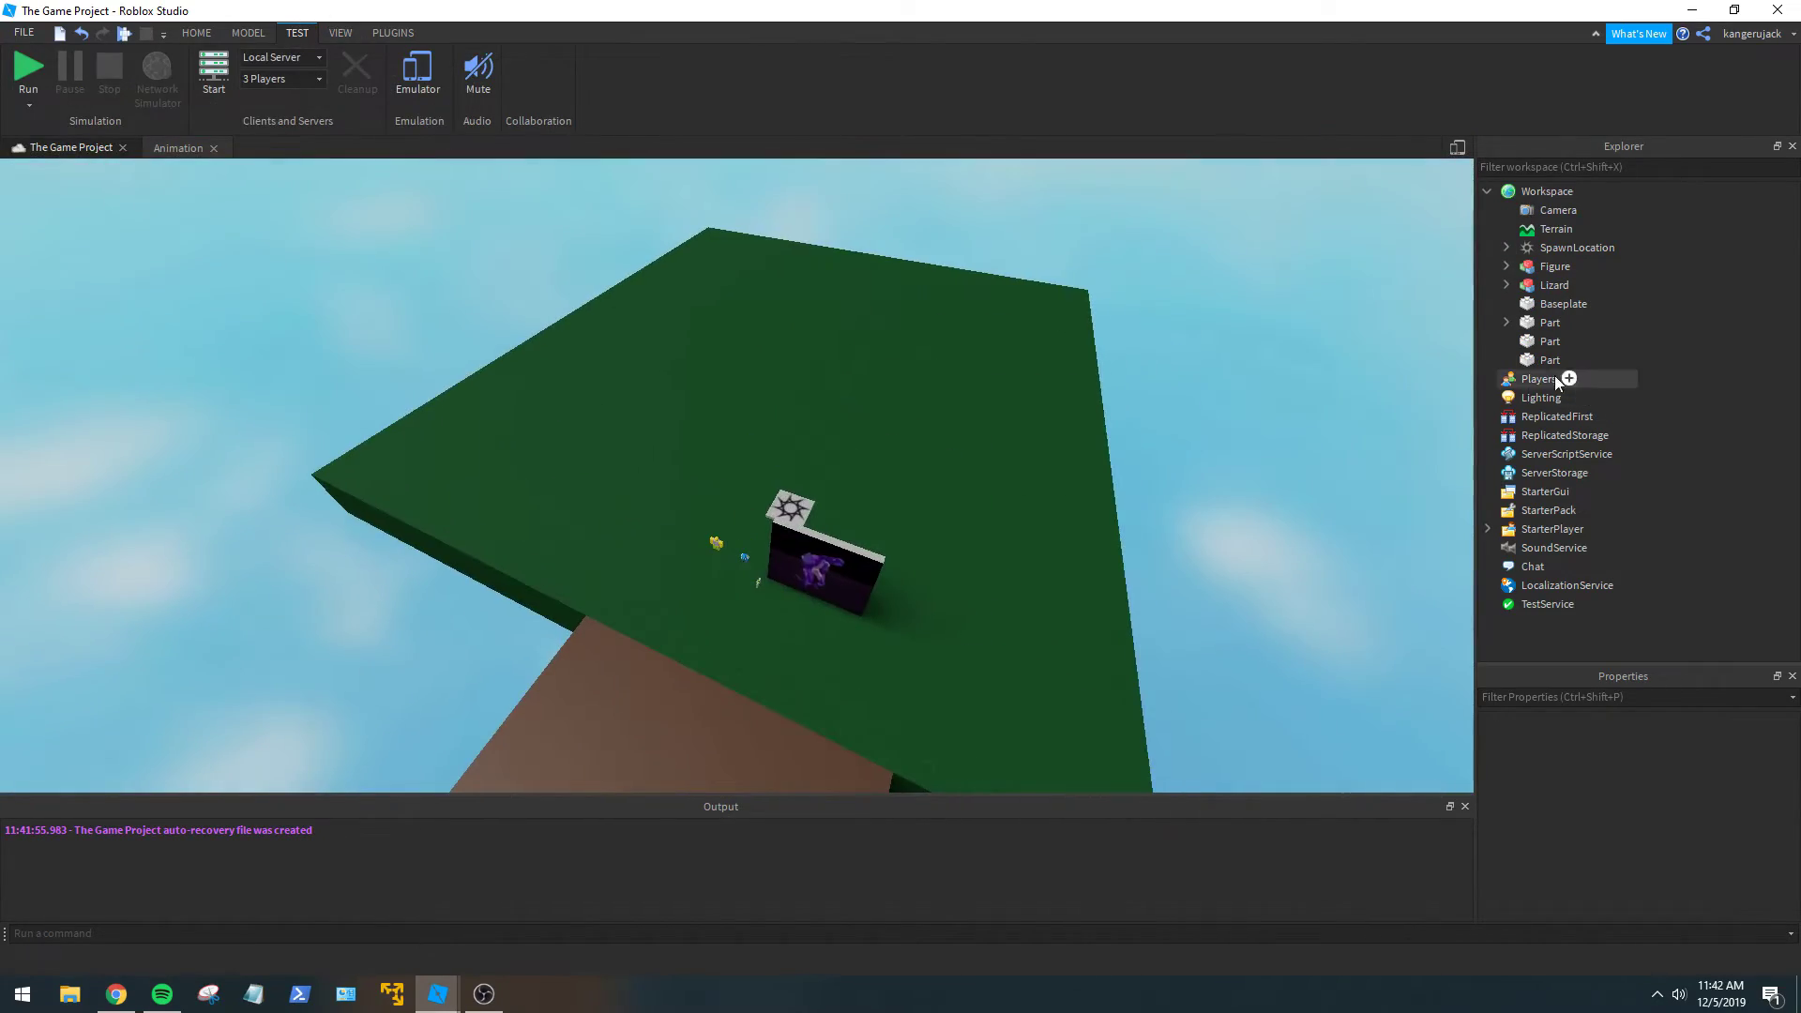
key("w")
right_click_drag(1118, 487, 1085, 428)
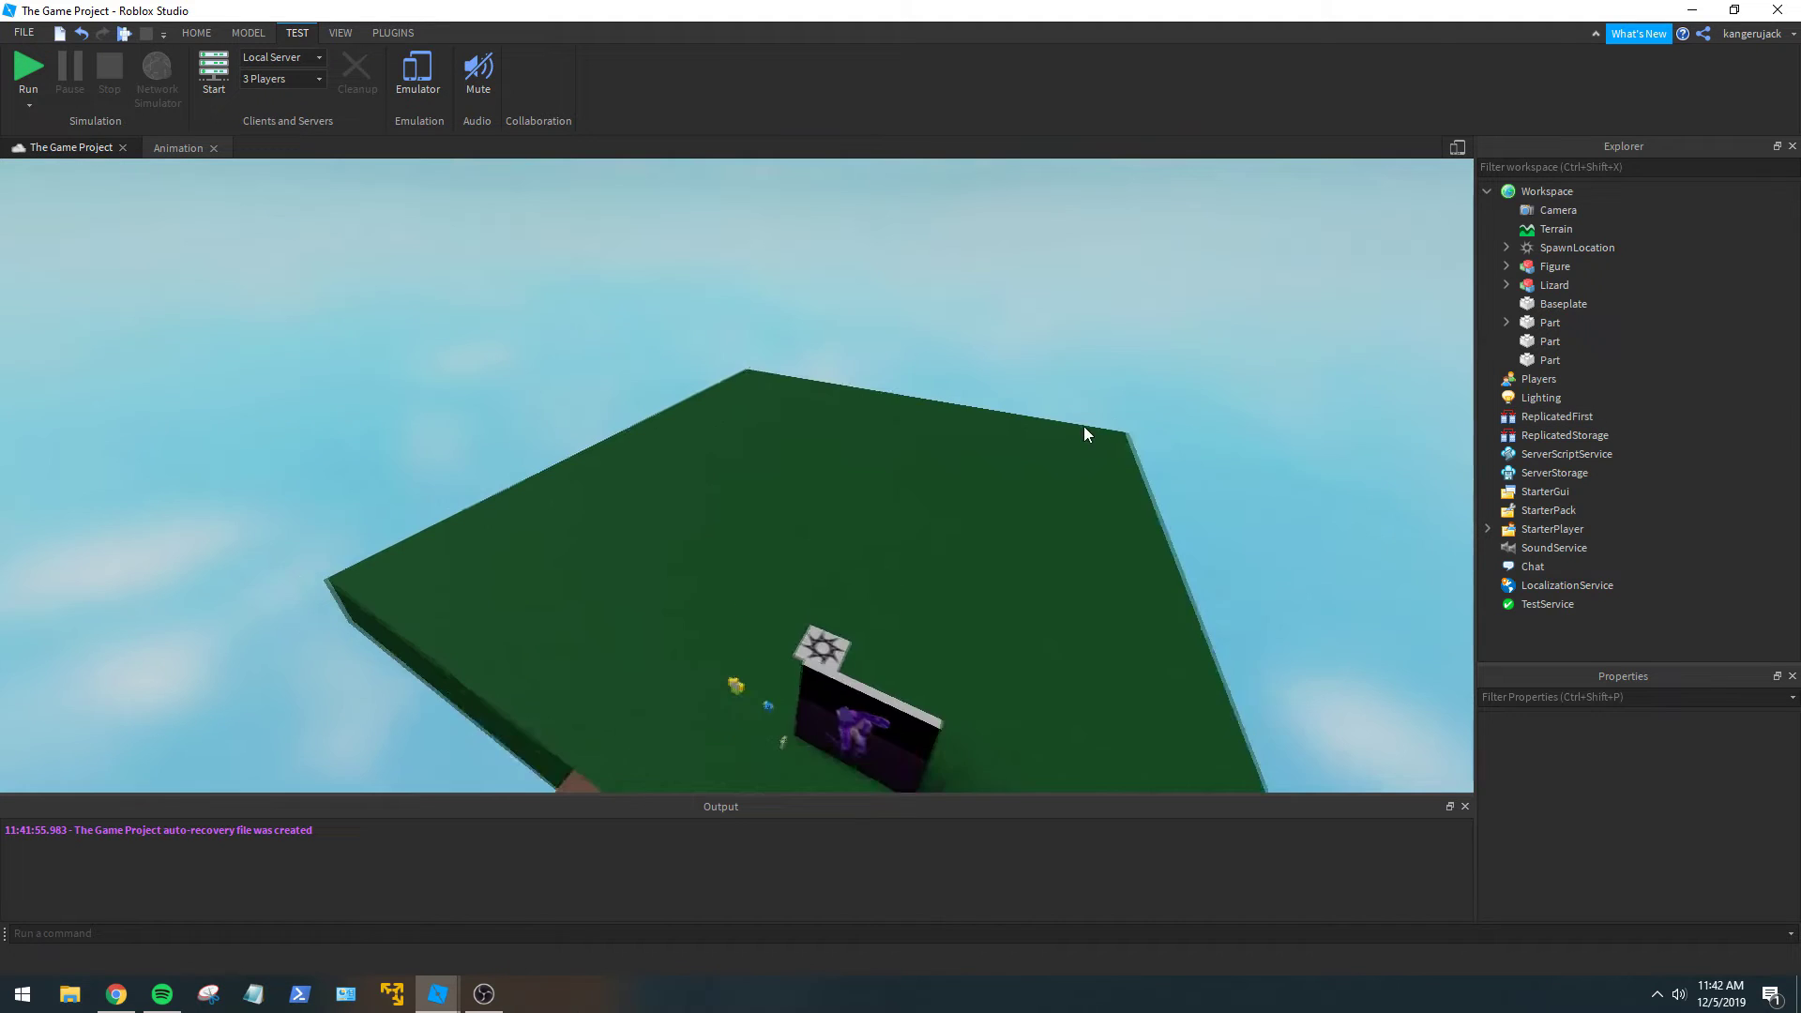
left_click(249, 33)
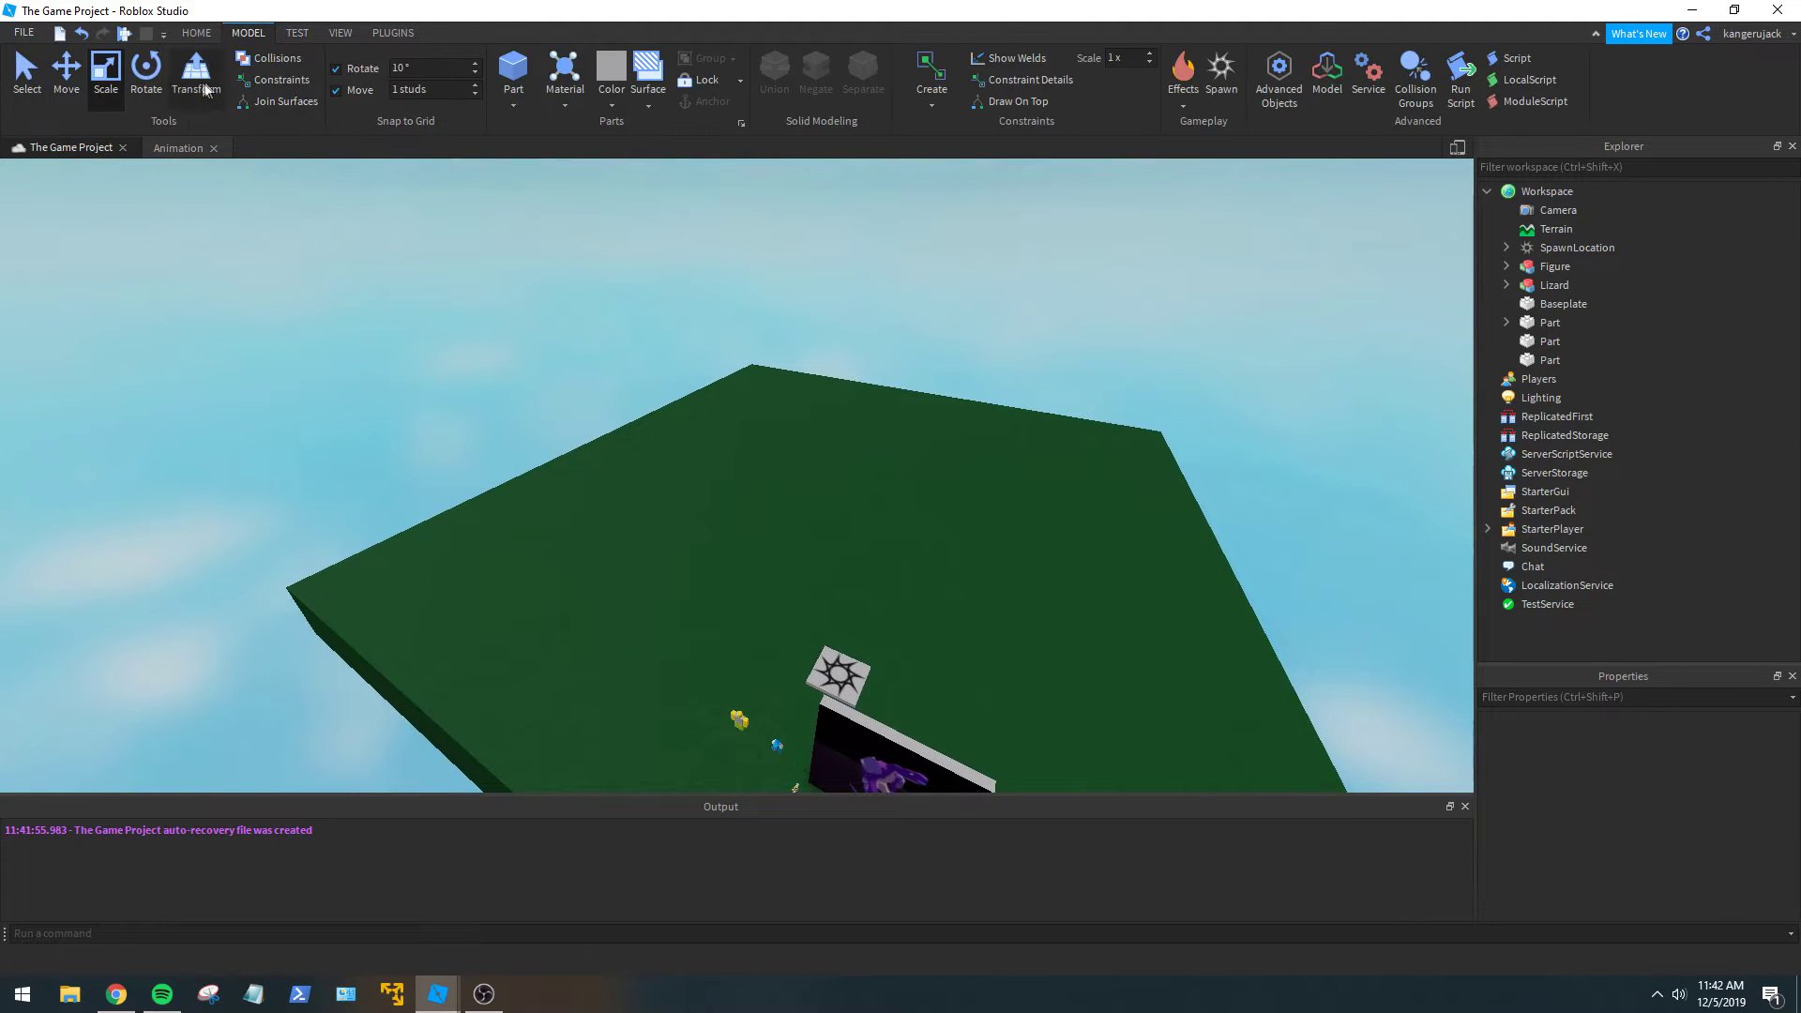
left_click(1540, 310)
right_click_drag(763, 399, 308, 559)
left_click_drag(284, 572, 877, 628)
right_click_drag(877, 627, 1001, 494)
left_click_drag(1014, 287, 900, 374)
right_click_drag(900, 374, 742, 431)
key("w")
key("a")
left_click_drag(939, 323, 901, 324)
left_click(902, 329)
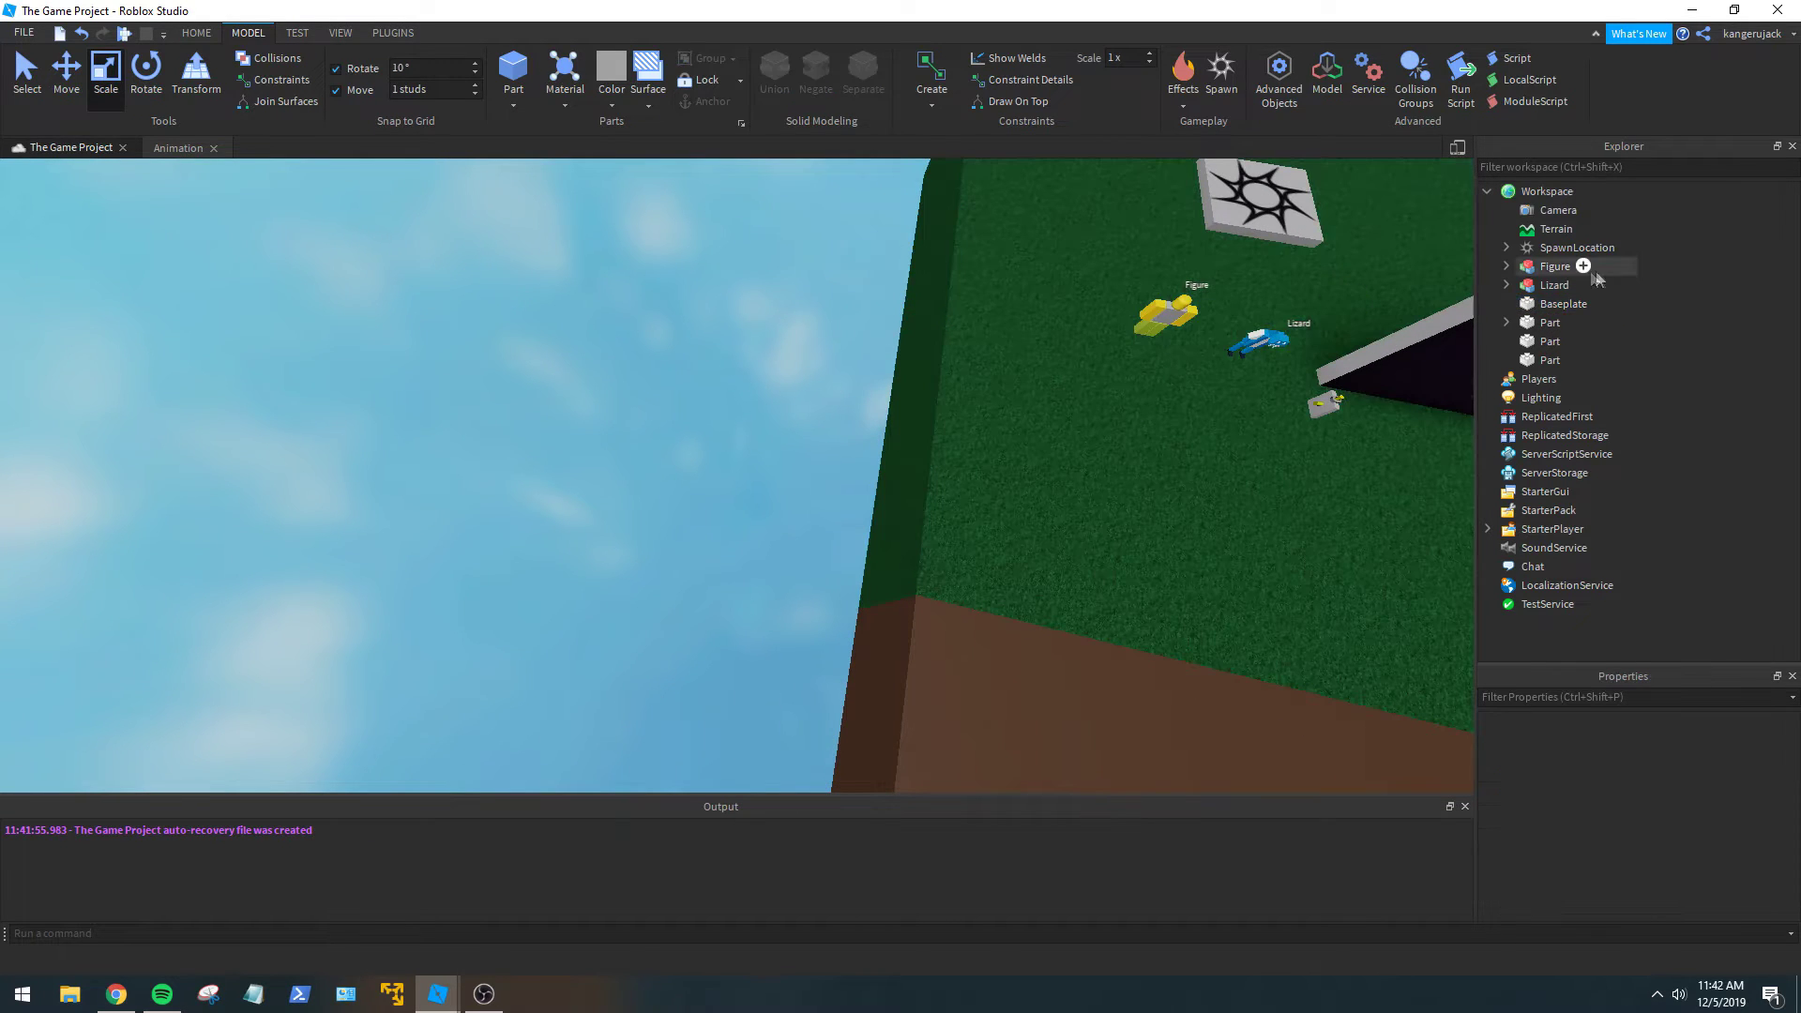
Generate terrain with a Medium (256) map, Medium (100) biome size and the Mountains, Hills and Plains biomes.
right_click_drag(975, 501, 943, 462)
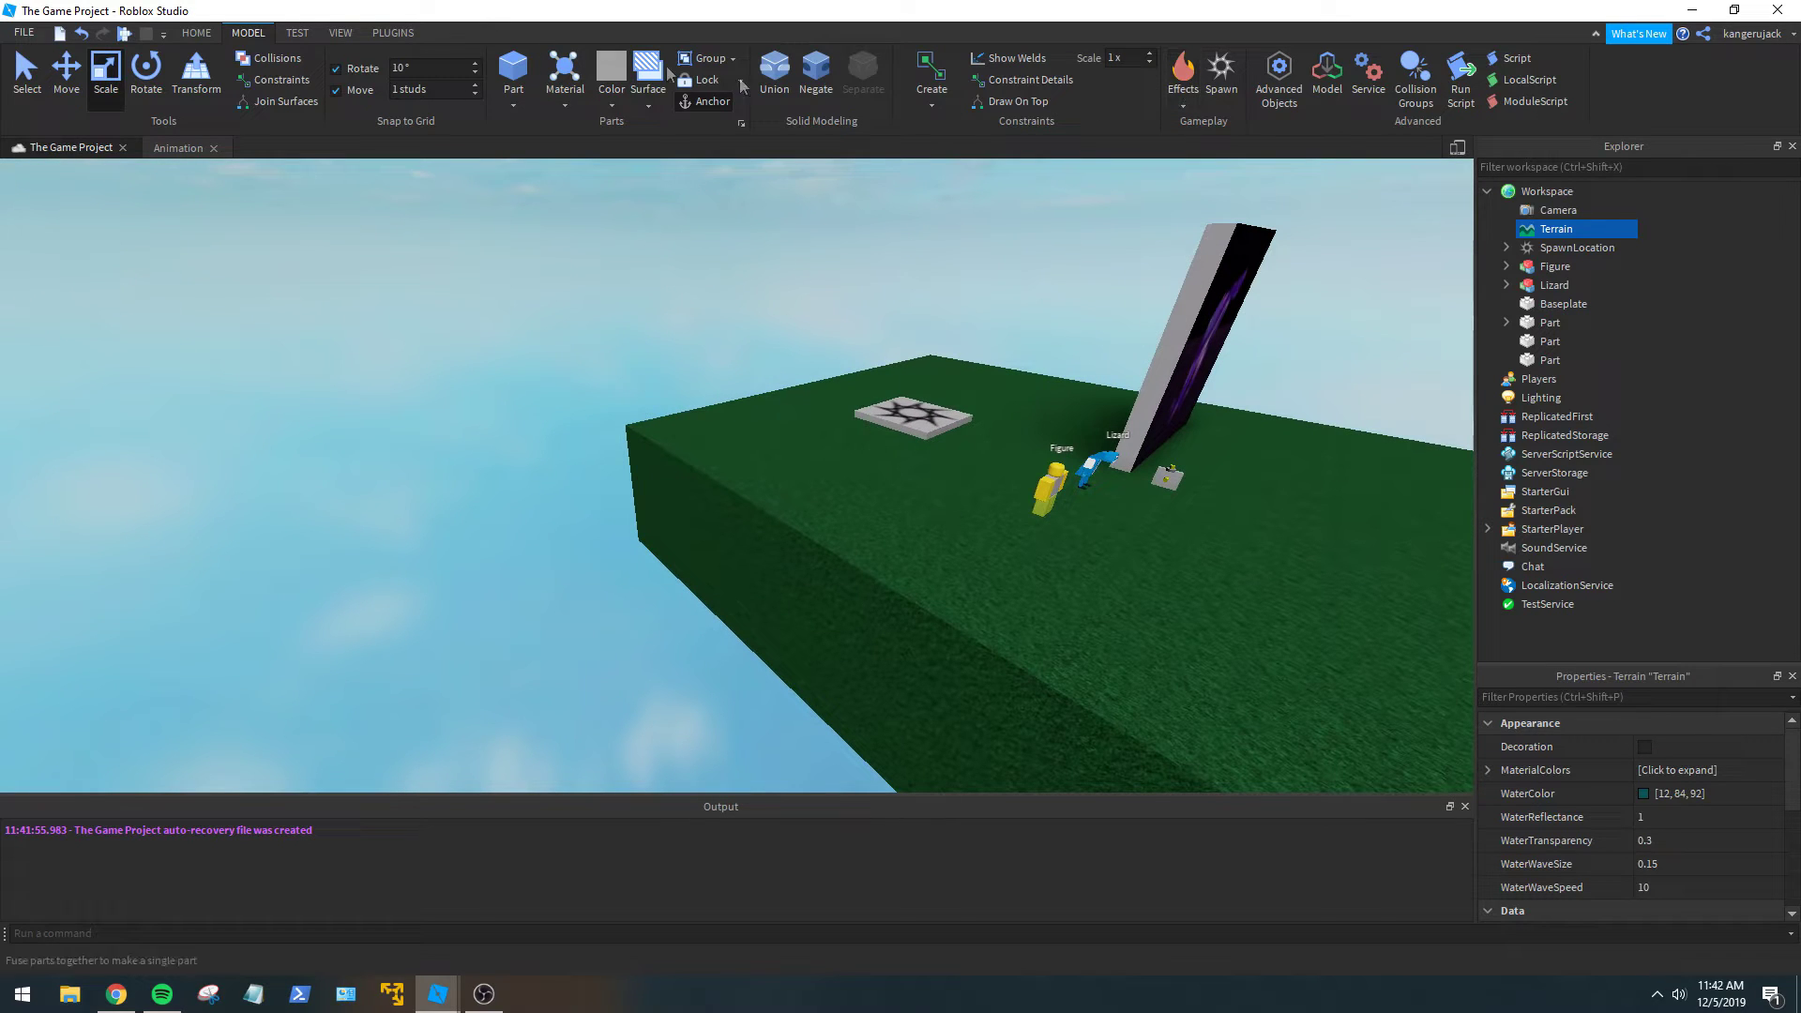
right_click_drag(774, 463, 774, 463)
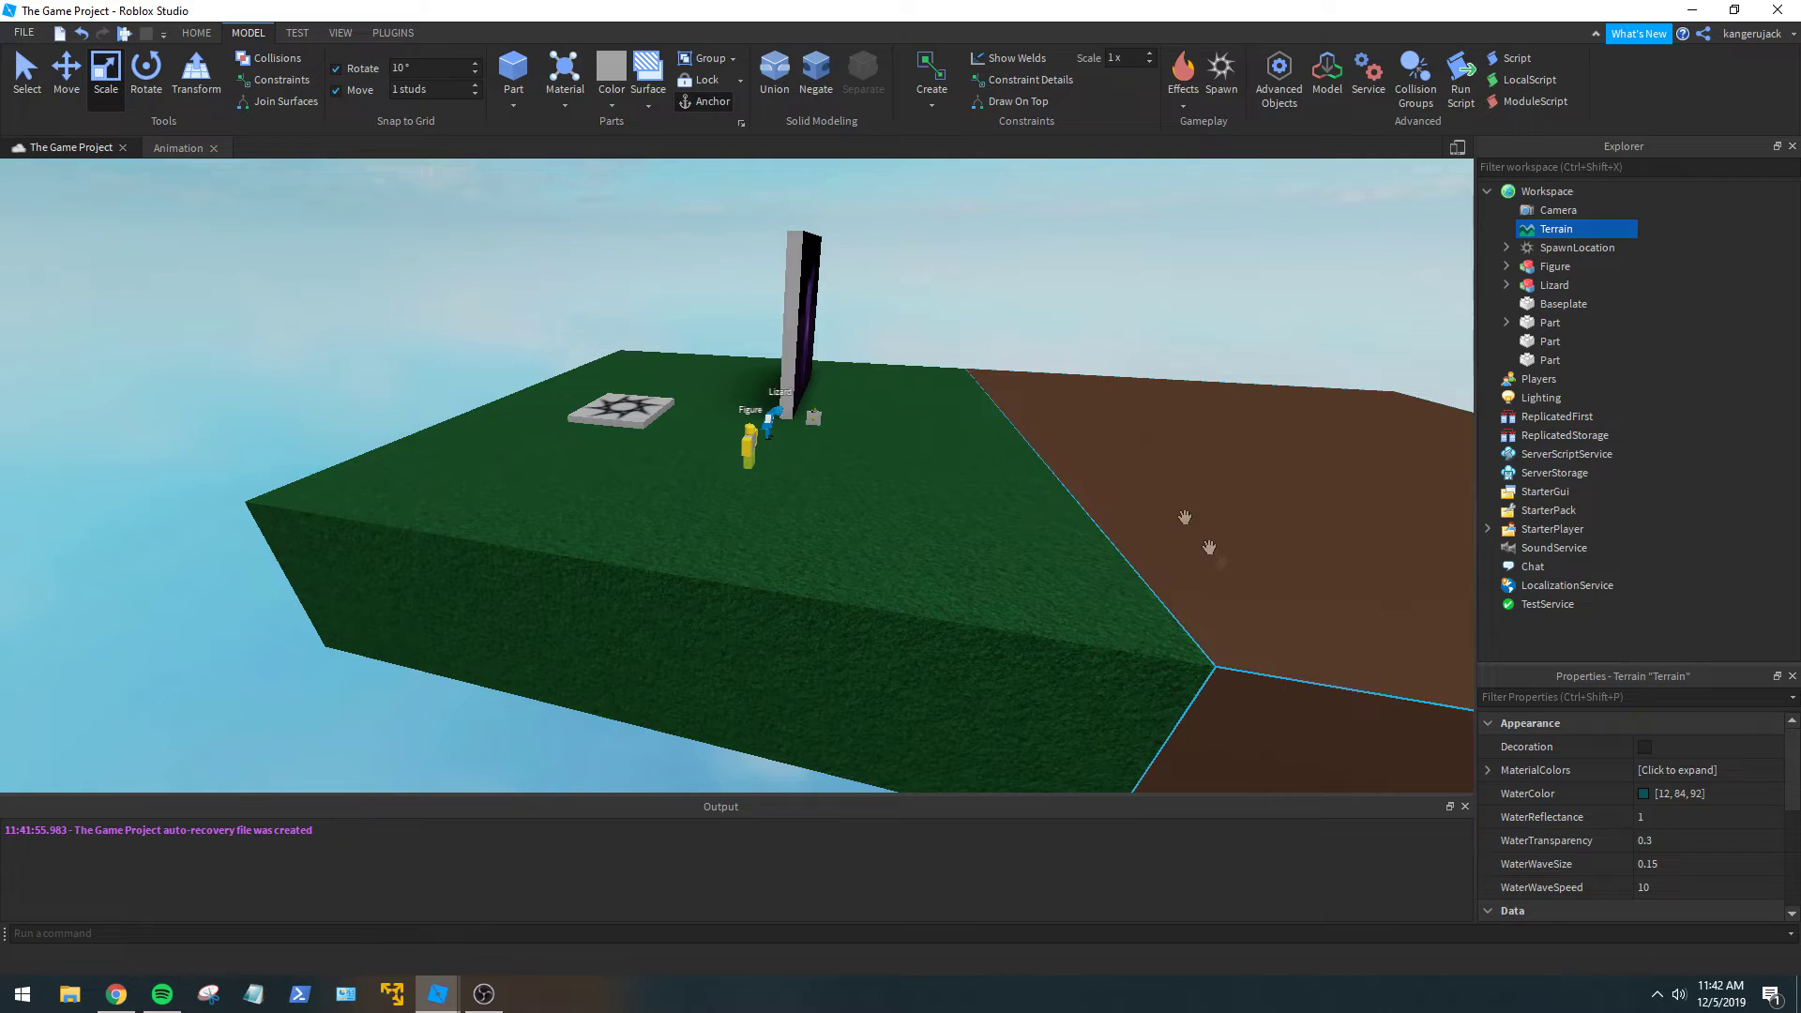
right_click_drag(898, 491, 899, 492)
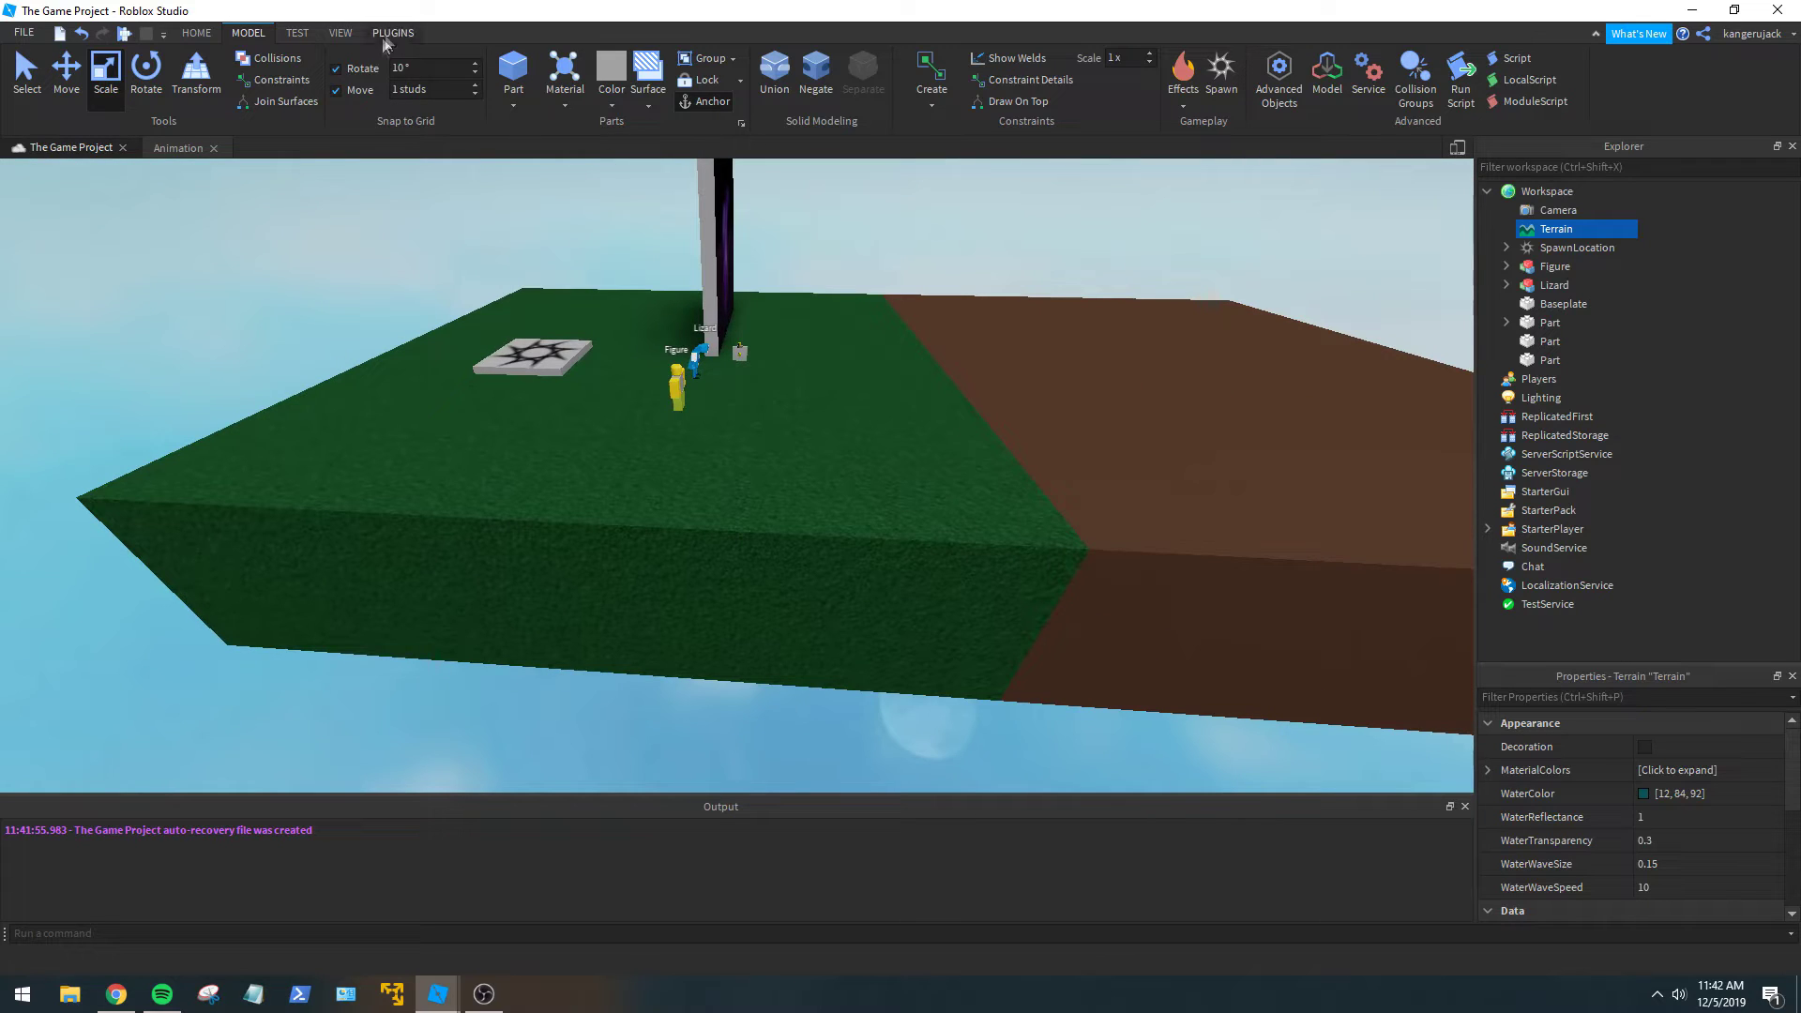
left_click(197, 34)
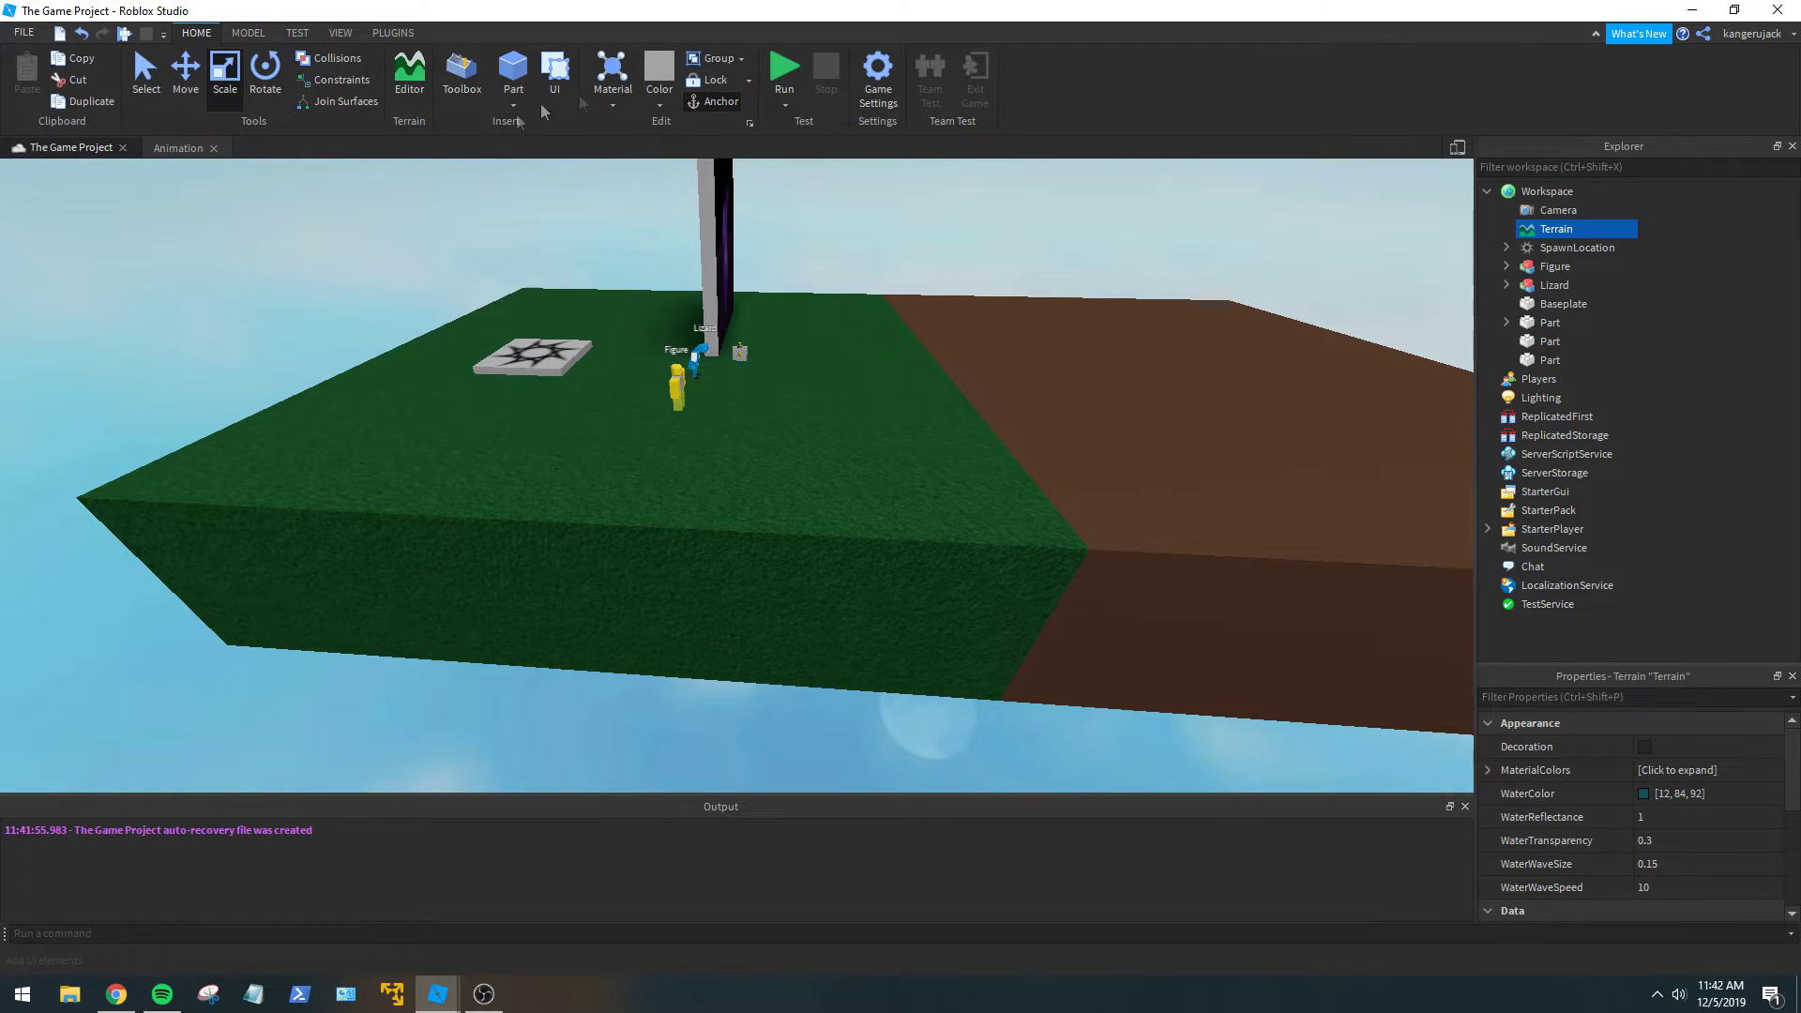
left_click(398, 97)
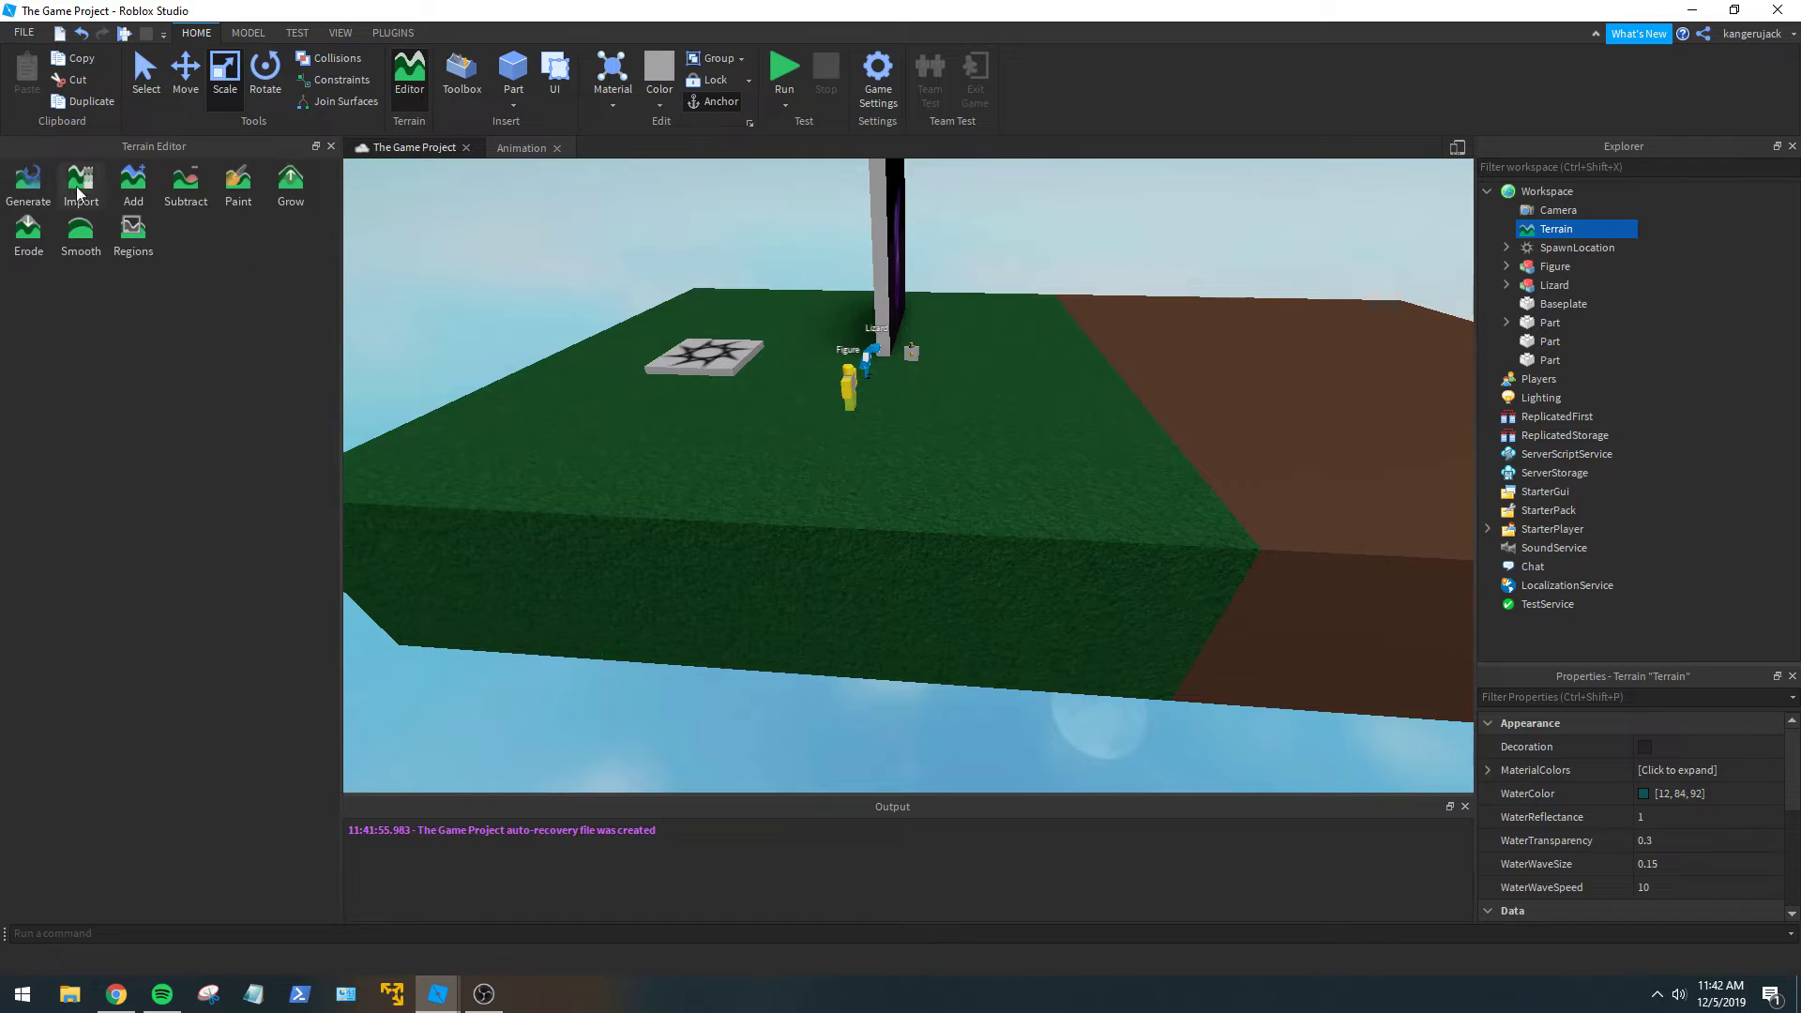
left_click(34, 189)
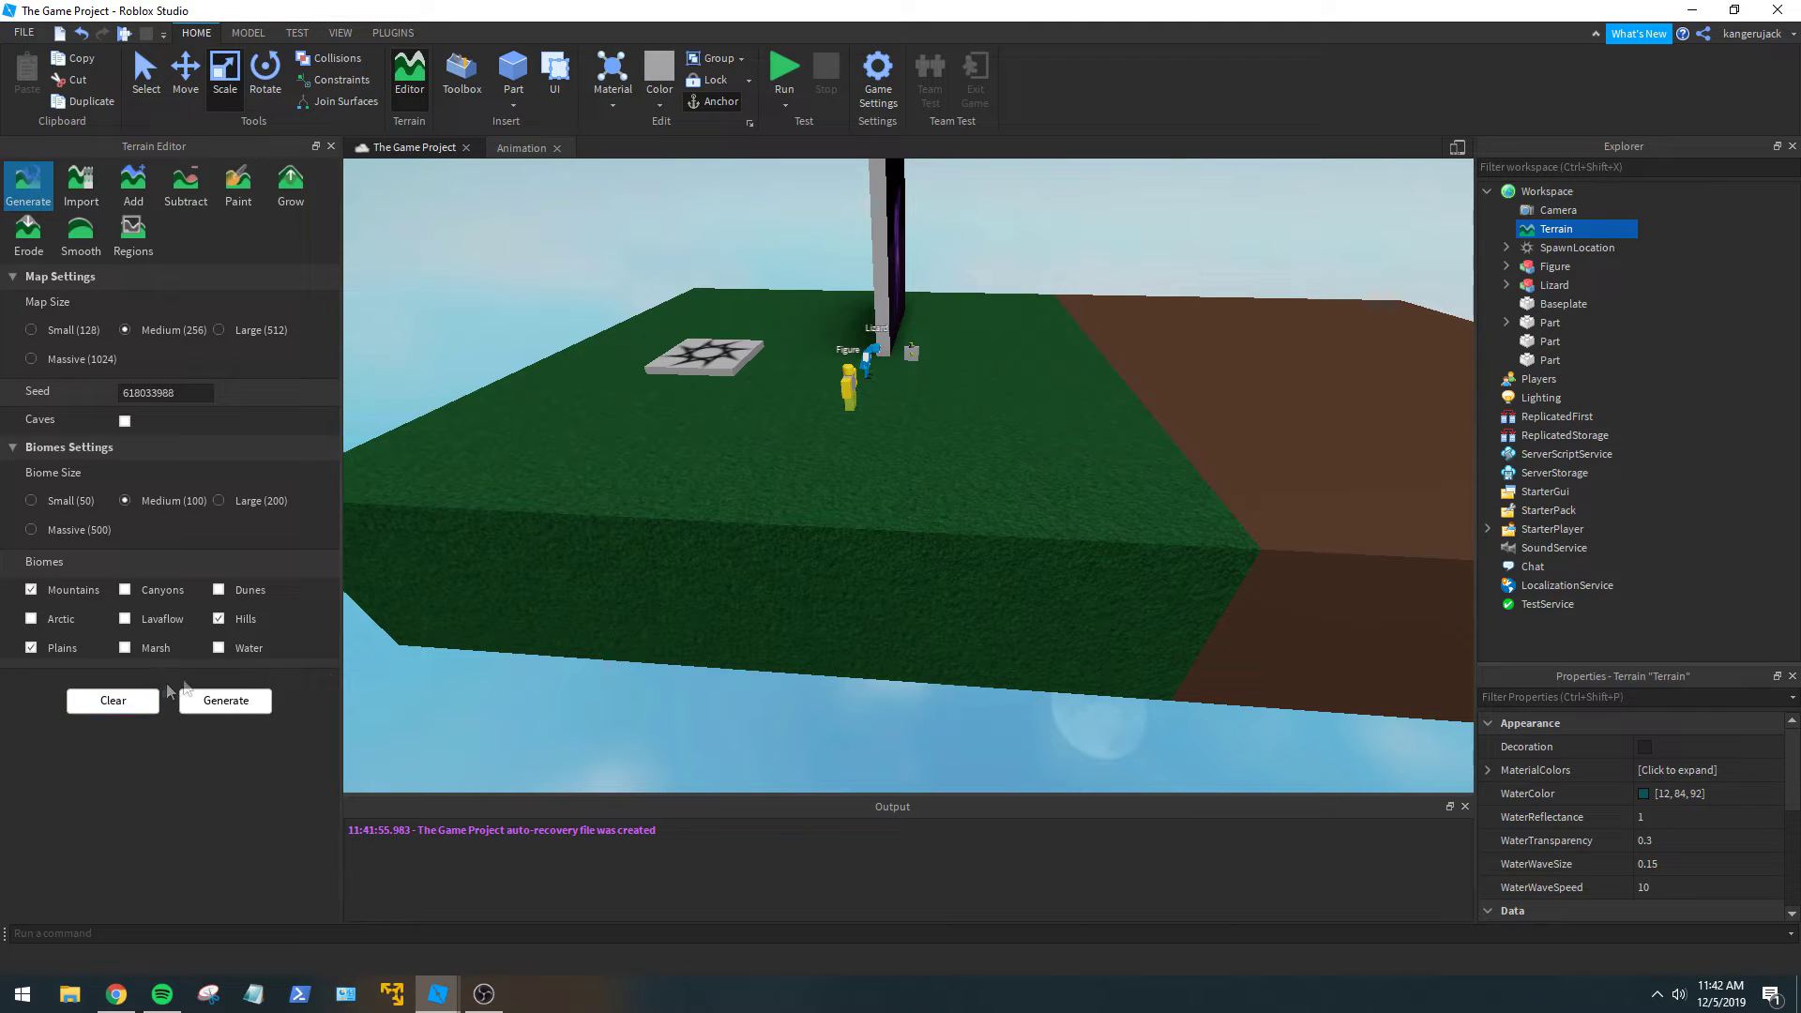
left_click(226, 702)
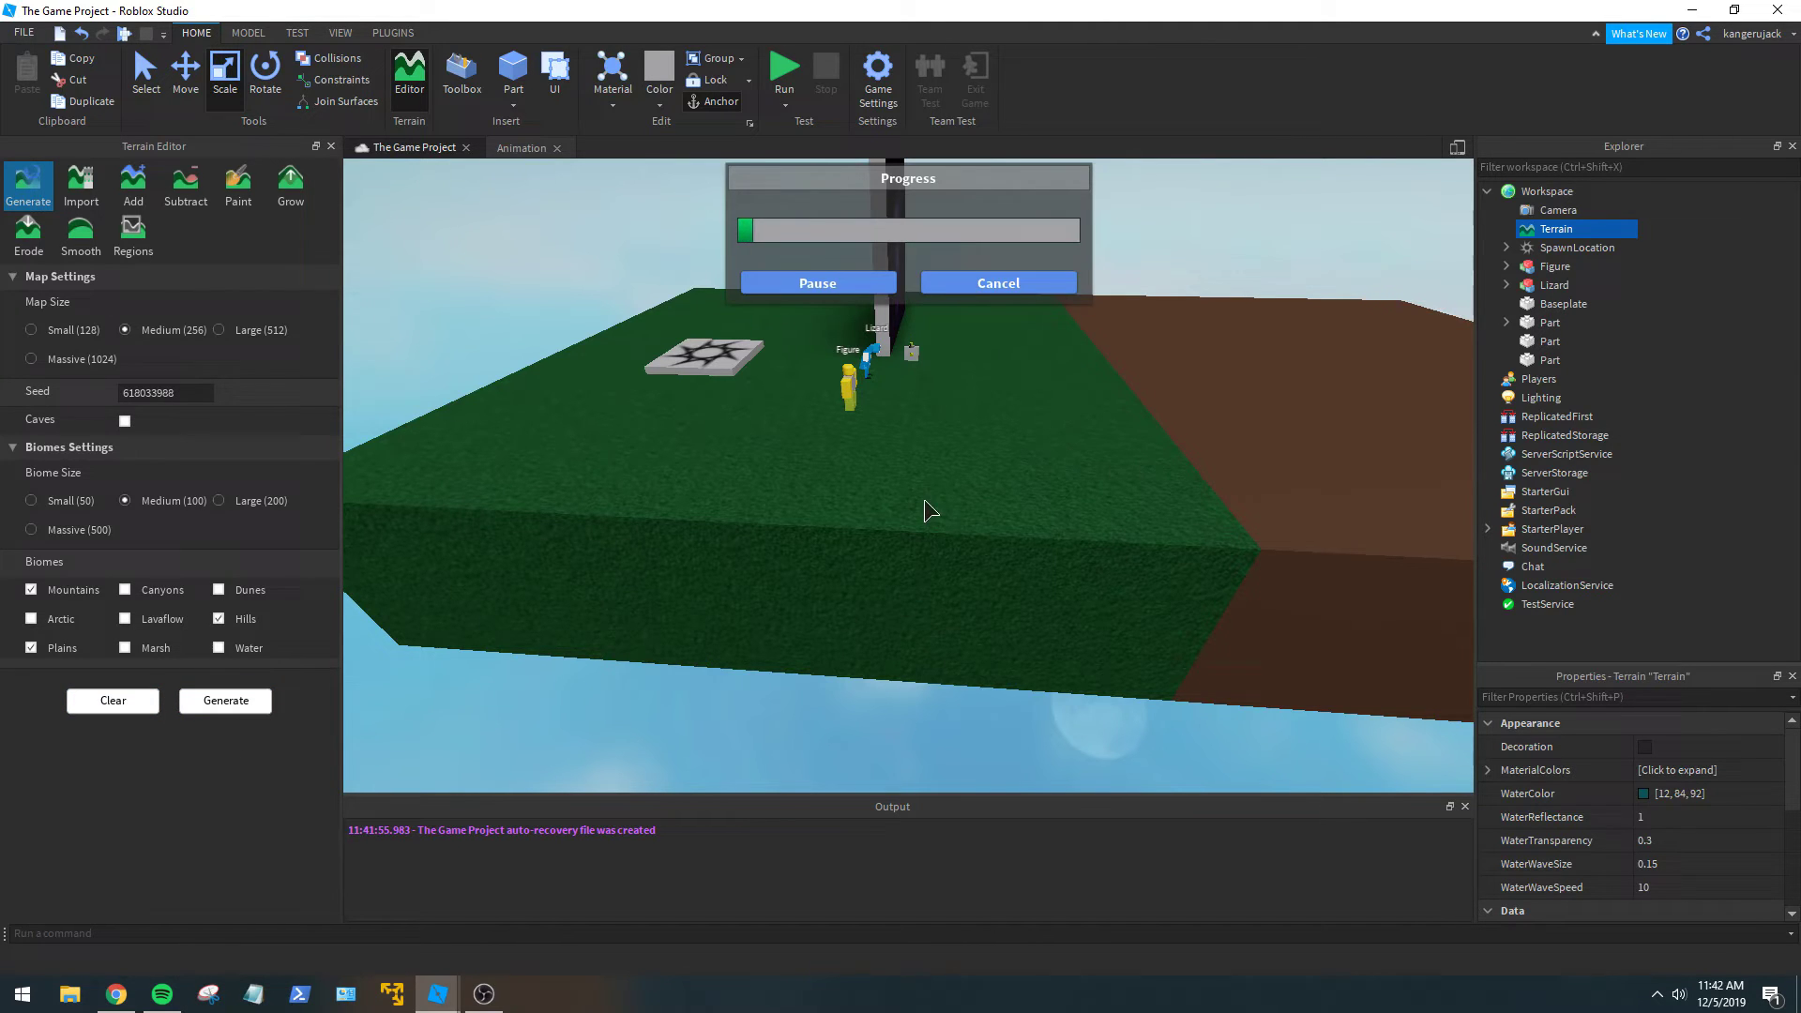
Examine the generated medium-size terrain from several viewpoints and undo its generation.
mouse_move(1137, 513)
right_mouse_down()
mouse_move(1176, 538)
mouse_move(1168, 495)
mouse_move(1131, 495)
right_mouse_up()
key("w")
key("s")
key("d")
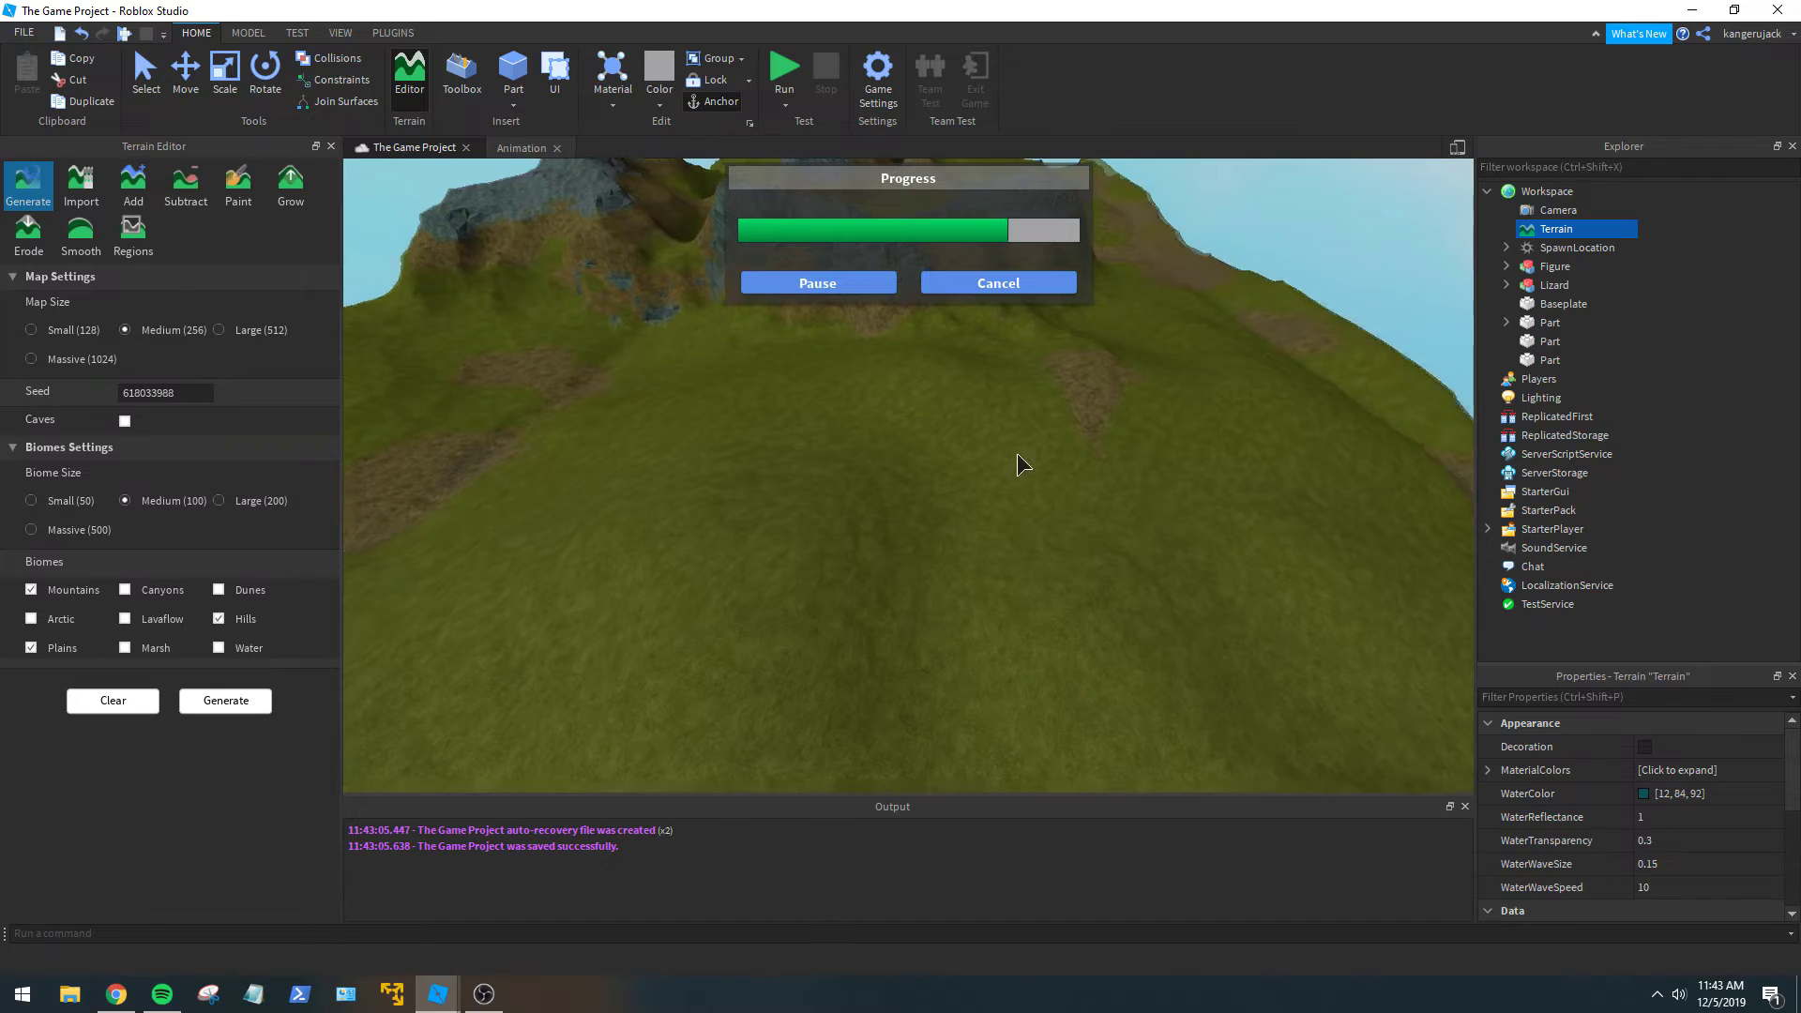
right_click_drag(1016, 454, 1020, 457)
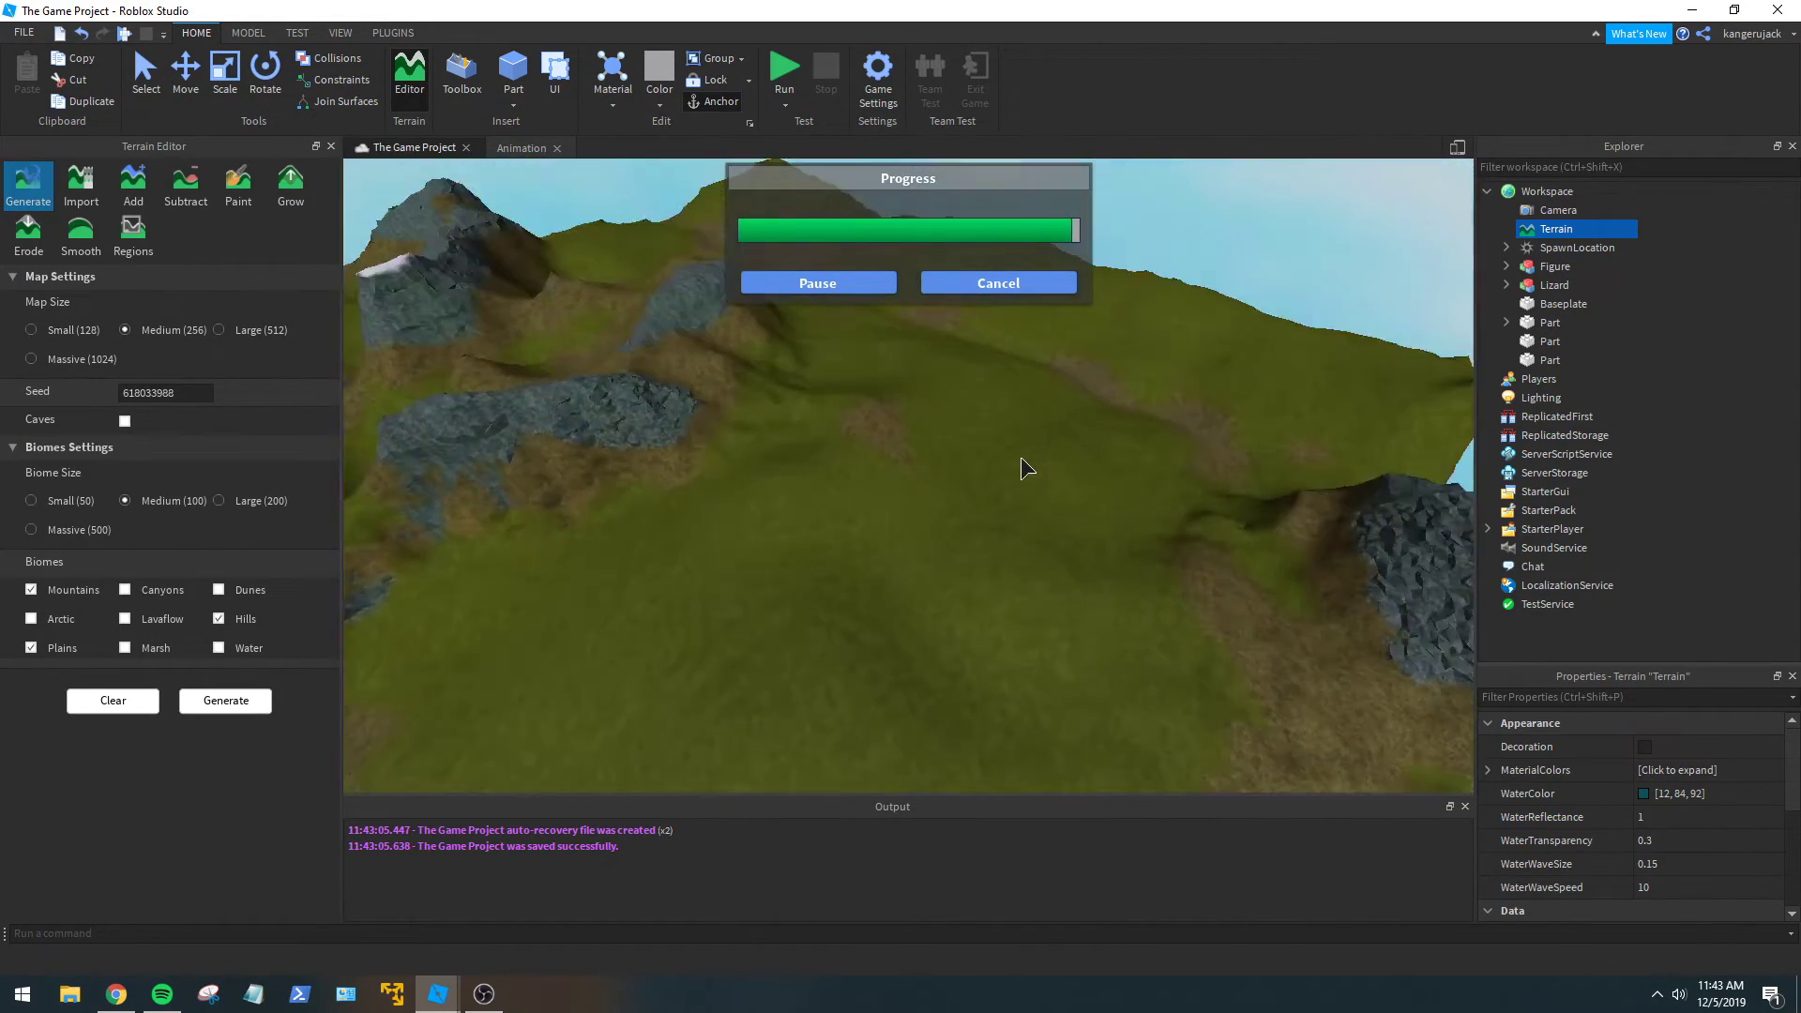
right_click_drag(1008, 464, 1009, 464)
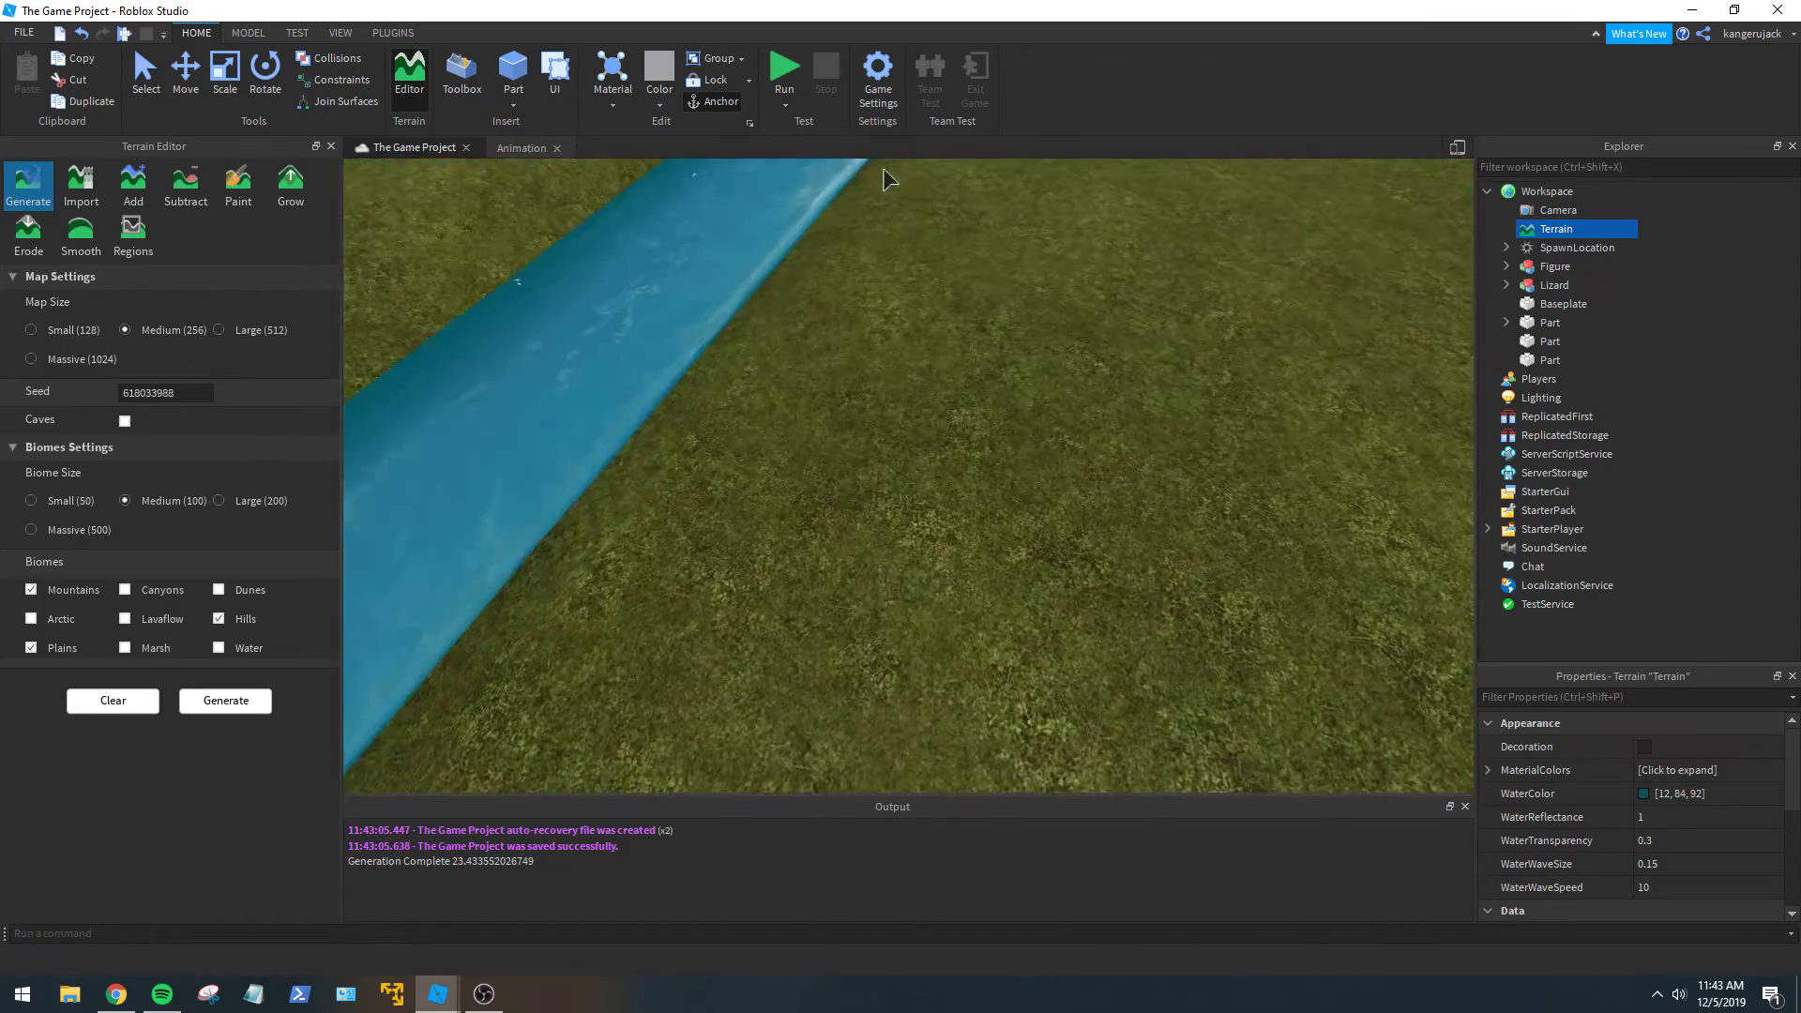
right_click_drag(706, 353, 706, 352)
scroll(648, 467, "down", 10)
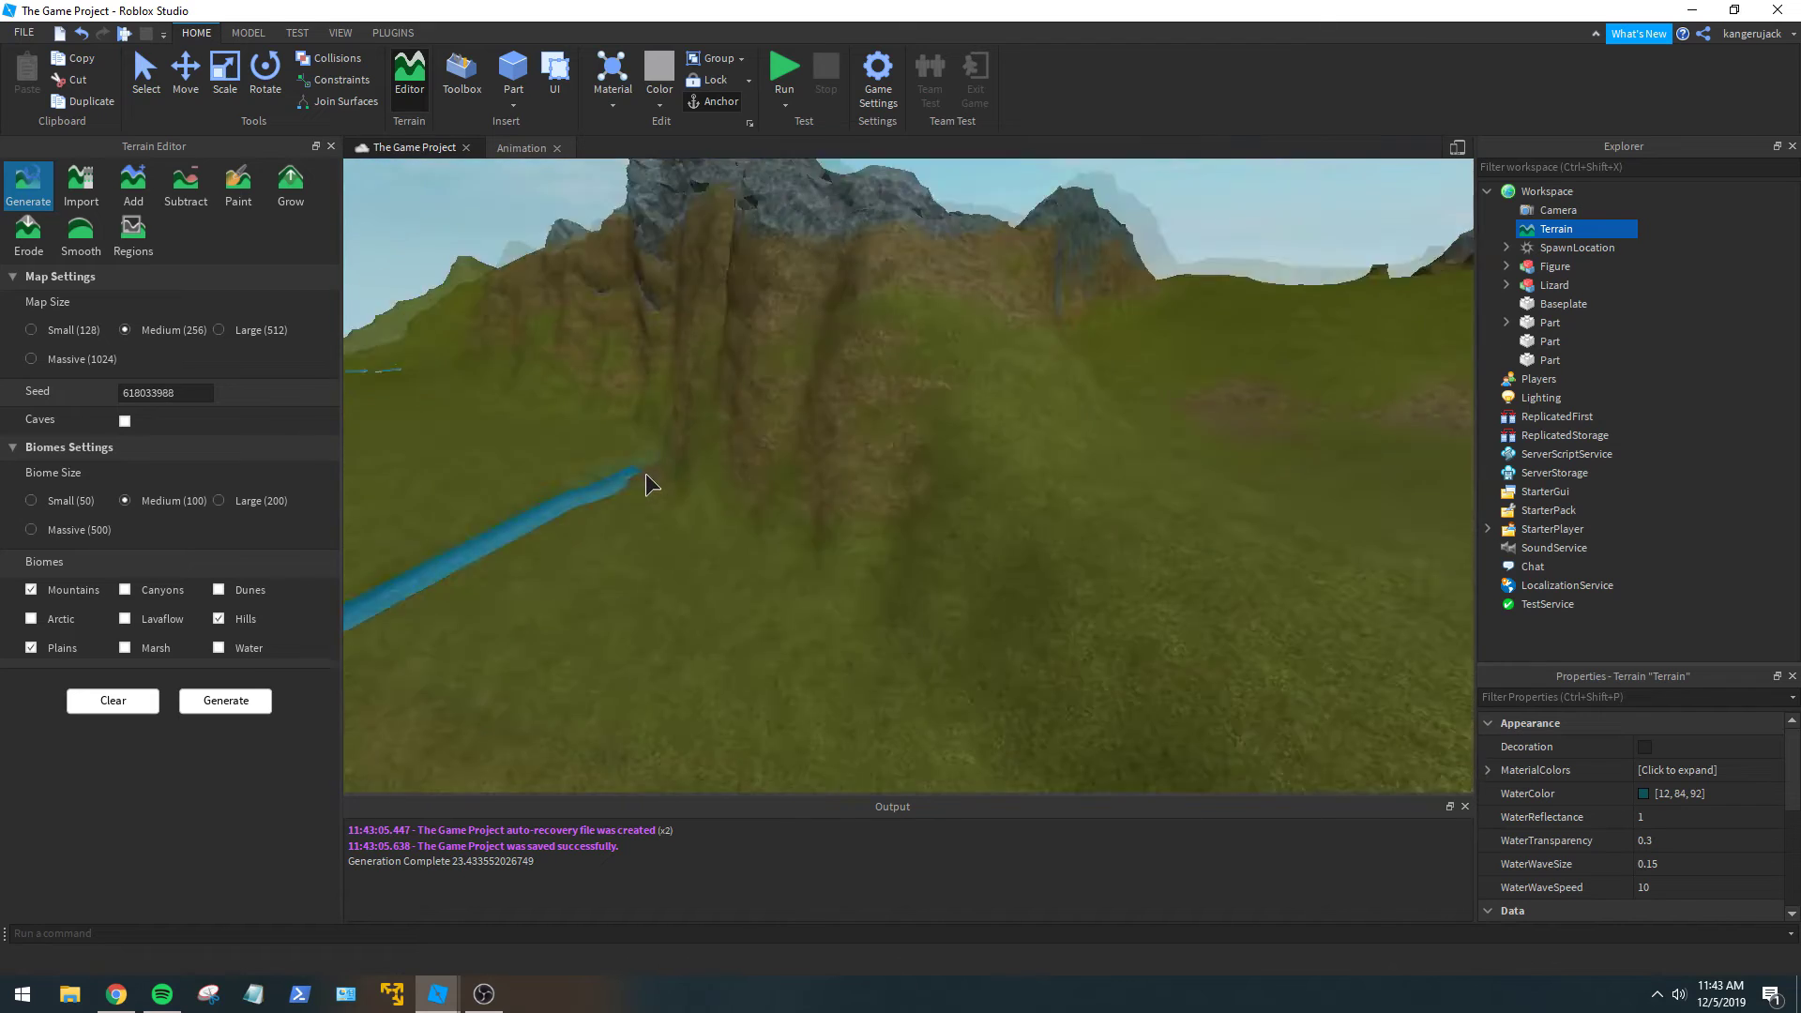
key("ctrl+z")
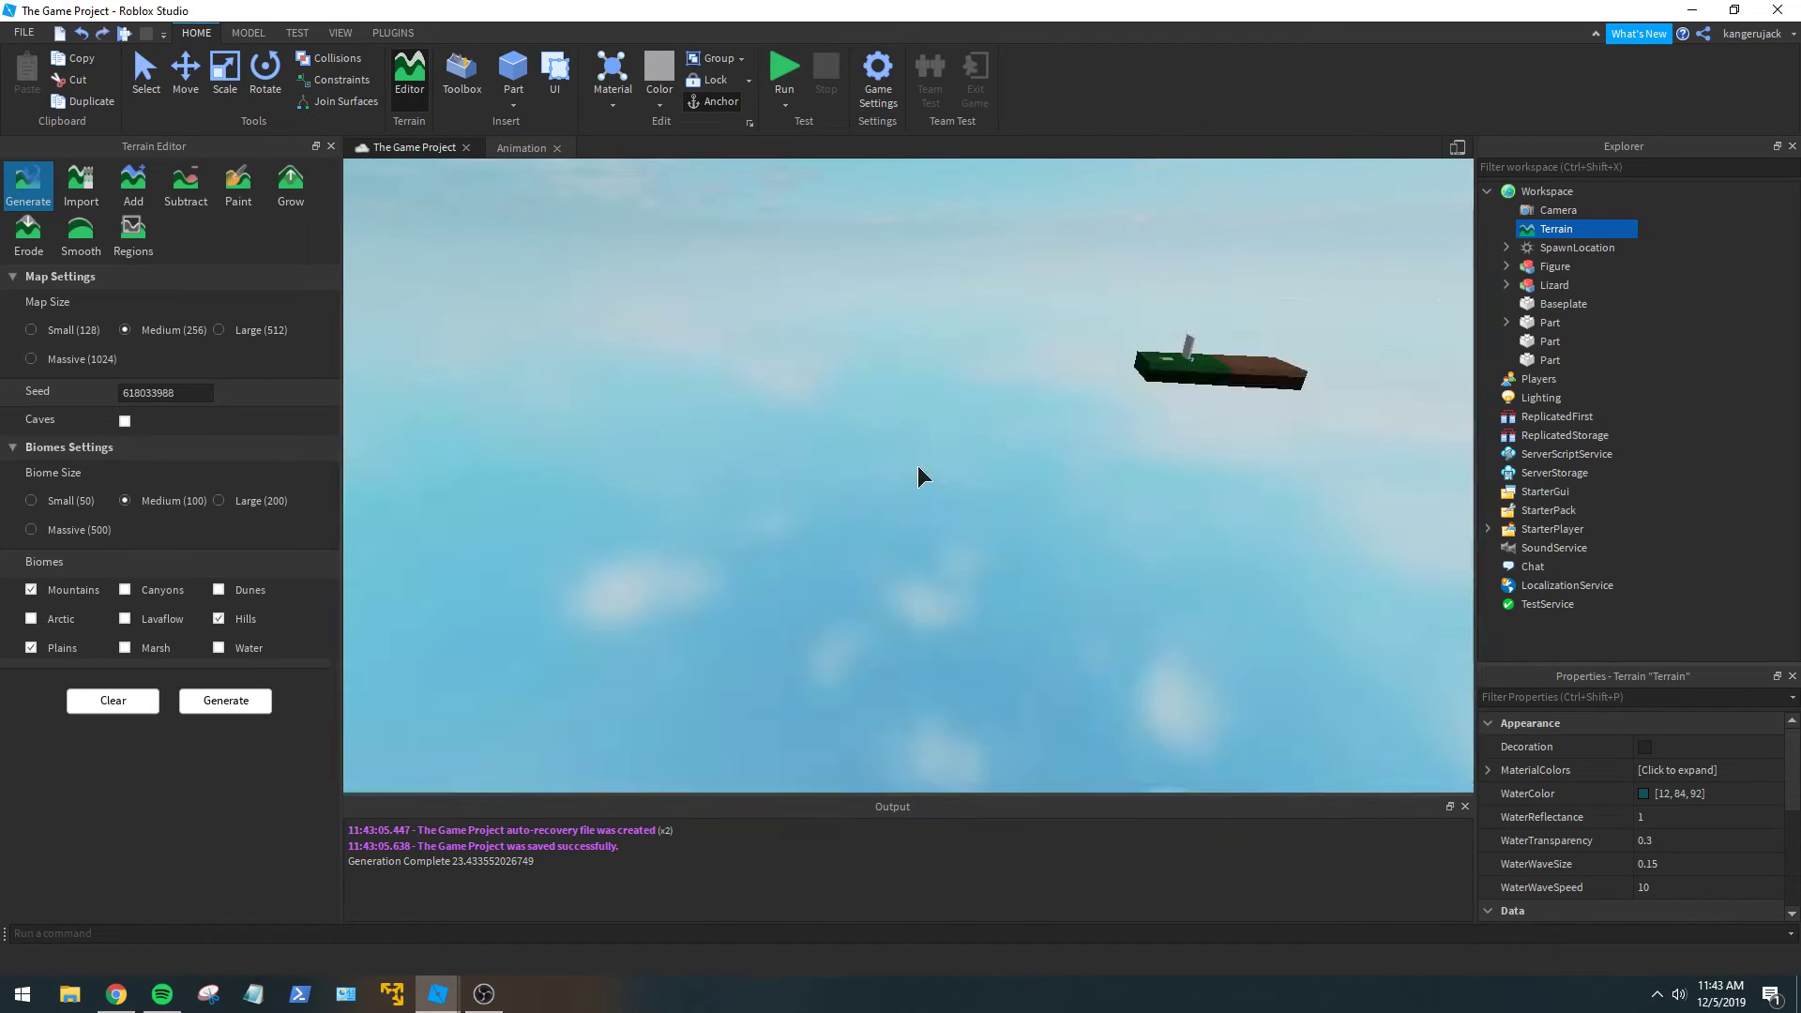
Raise the Figure, Lizard, Baseplate and the three Parts together high above their original position.
right_click_drag(1060, 409, 1059, 408)
scroll(1060, 409, "up", 7)
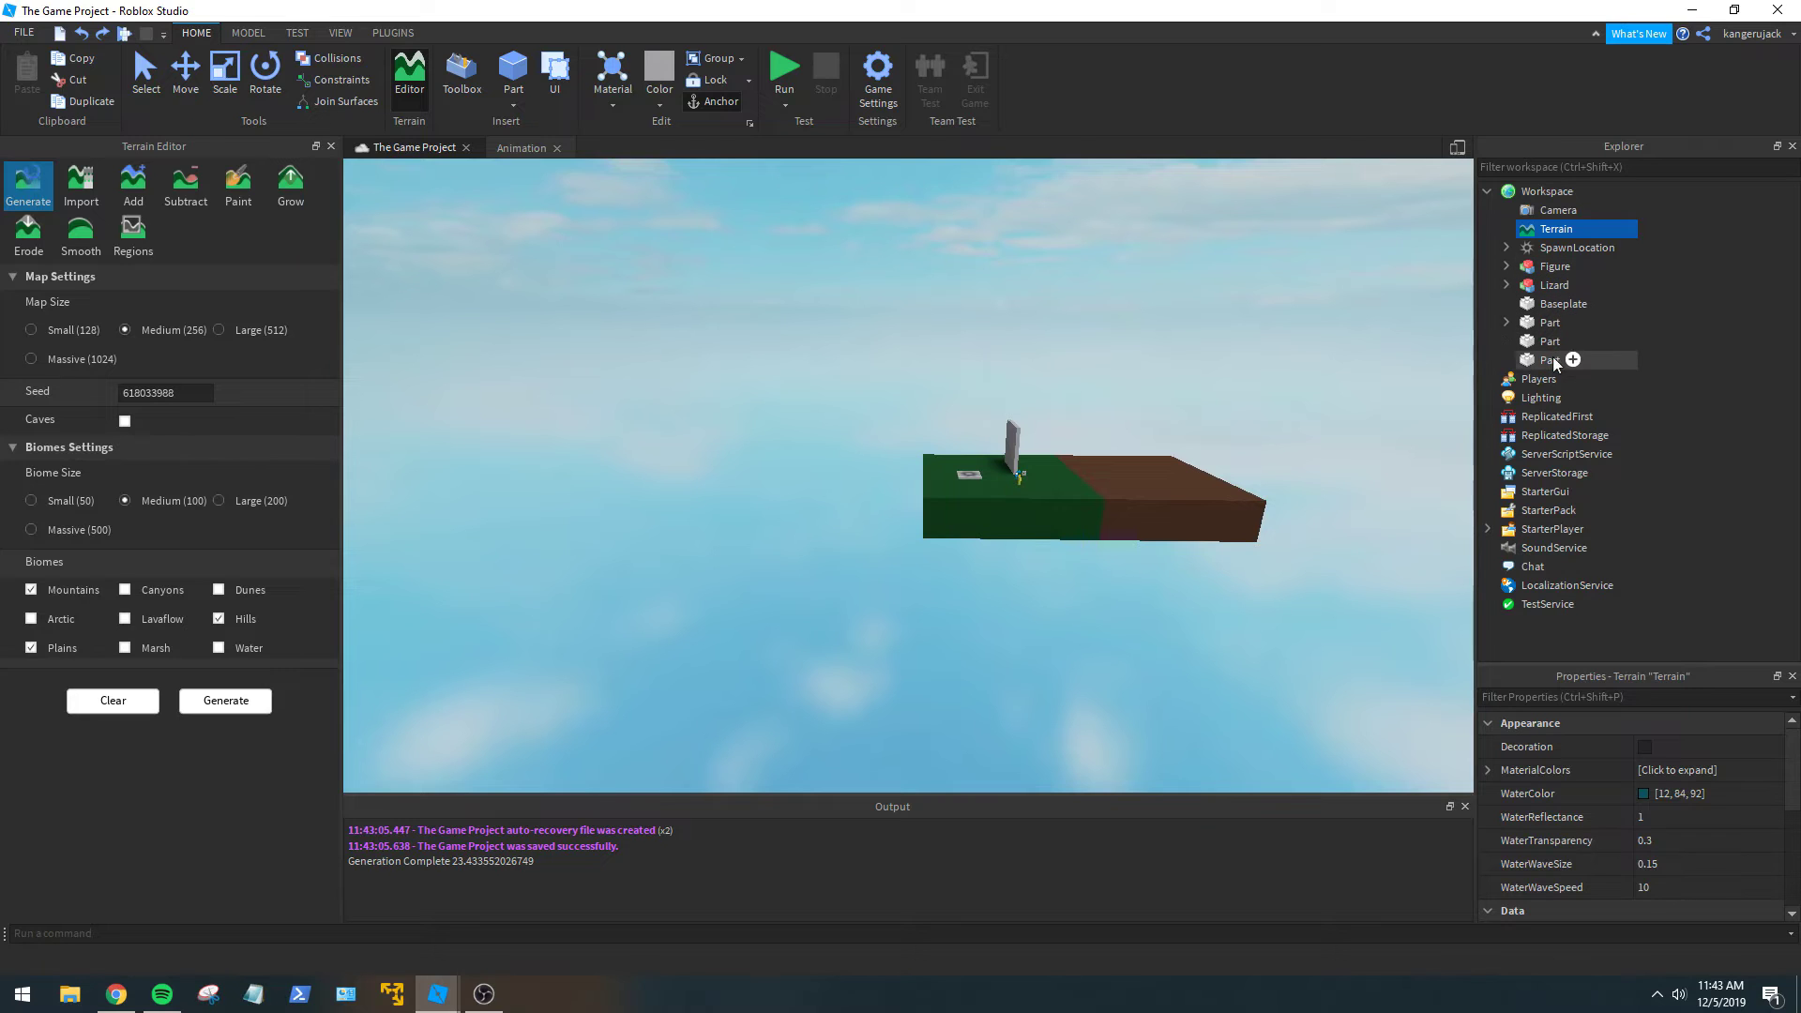
left_click(1543, 266)
left_click(1557, 360, "shift")
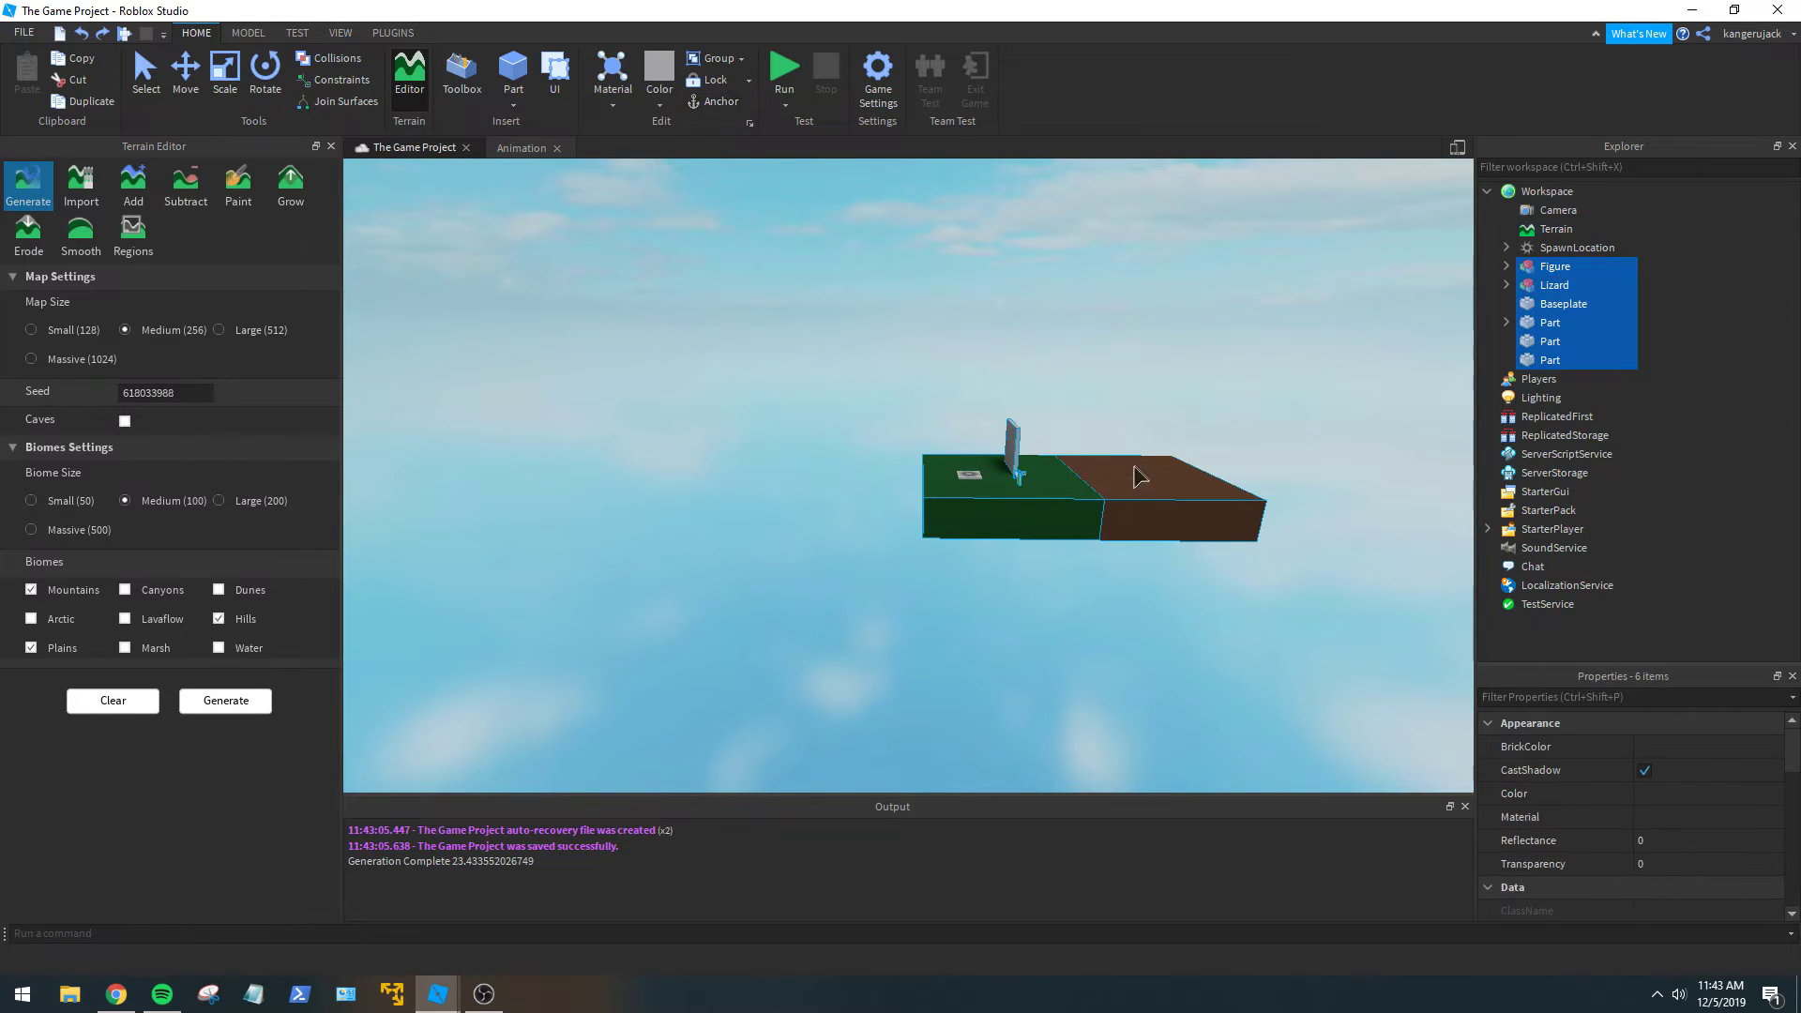
left_click(194, 89)
left_click_drag(1076, 399, 1081, 369)
right_click_drag(1081, 369, 1069, 454)
Raise the SpawnLocation on its own up to the height of the lifted platform and deselect it.
left_click(942, 411)
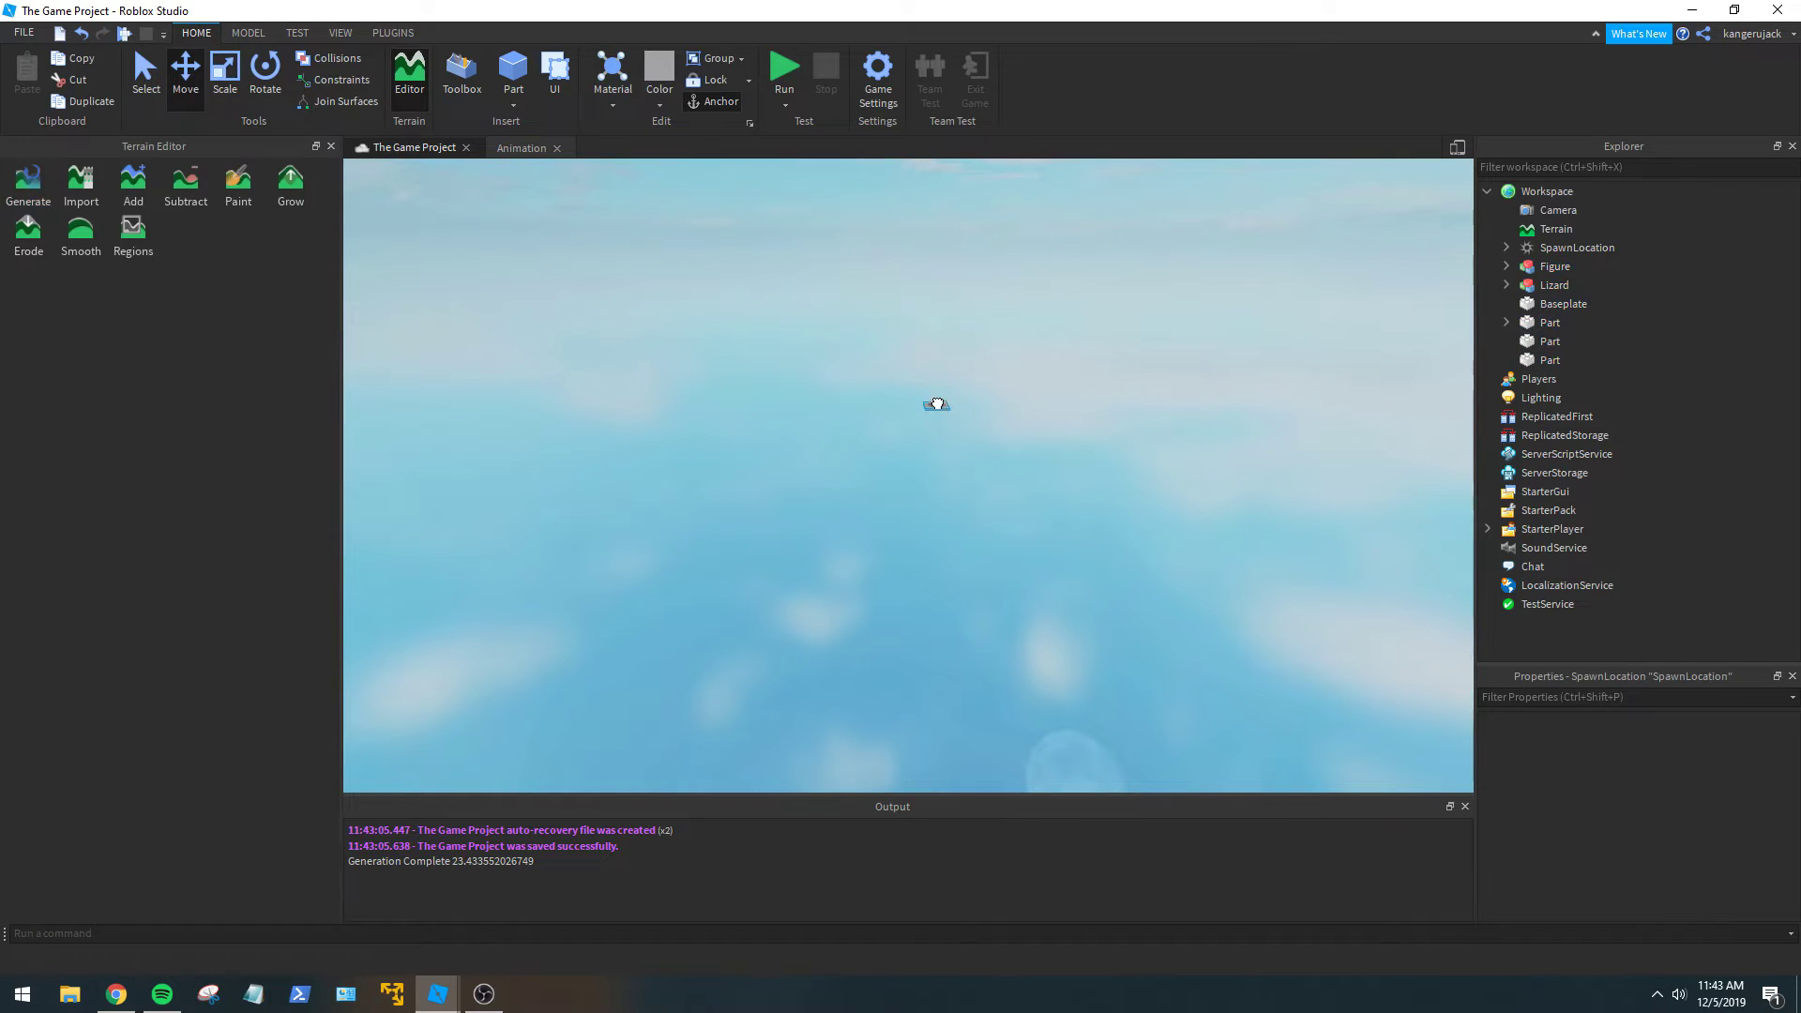
left_click_drag(937, 383, 958, 315)
right_click_drag(958, 315, 959, 314)
left_click_drag(959, 315, 949, 180)
right_click_drag(949, 180, 949, 180)
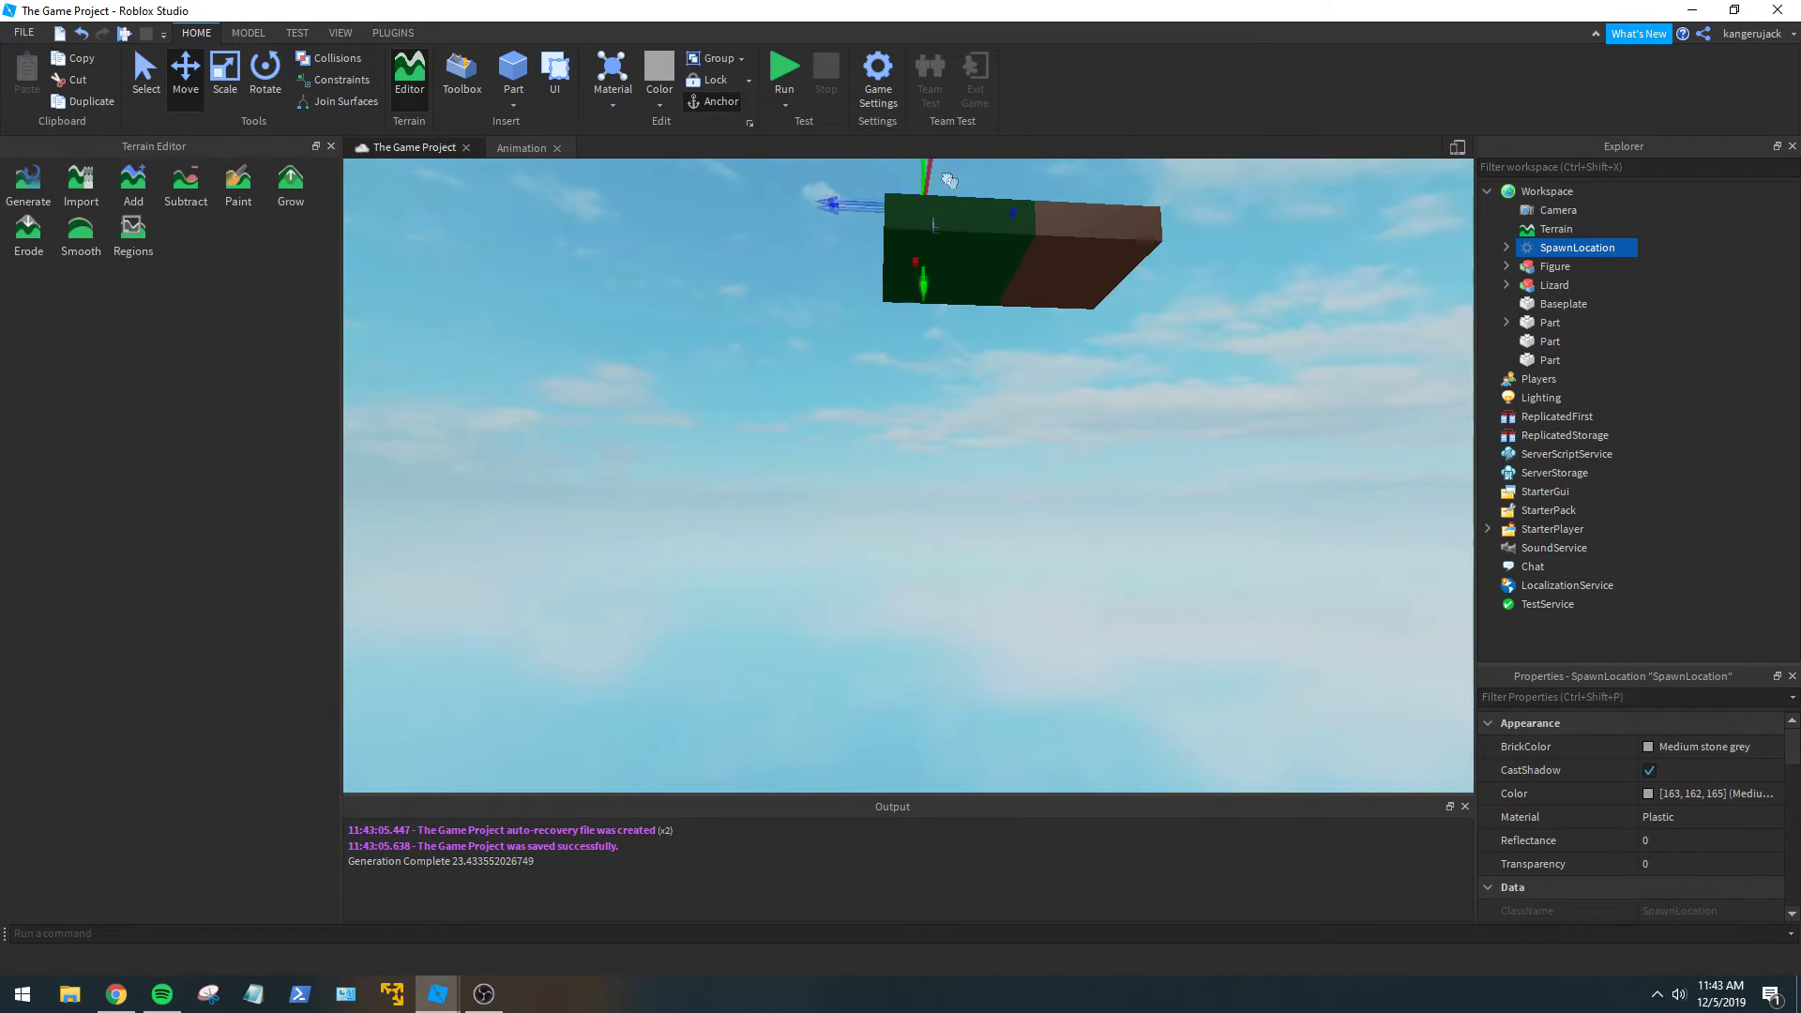
right_click_drag(1020, 386, 1020, 385)
left_click(926, 341)
Generate terrain with a Small (128) map, Small (50) biomes and Mountains, Canyons, Hills and Plains enabled.
left_click(45, 197)
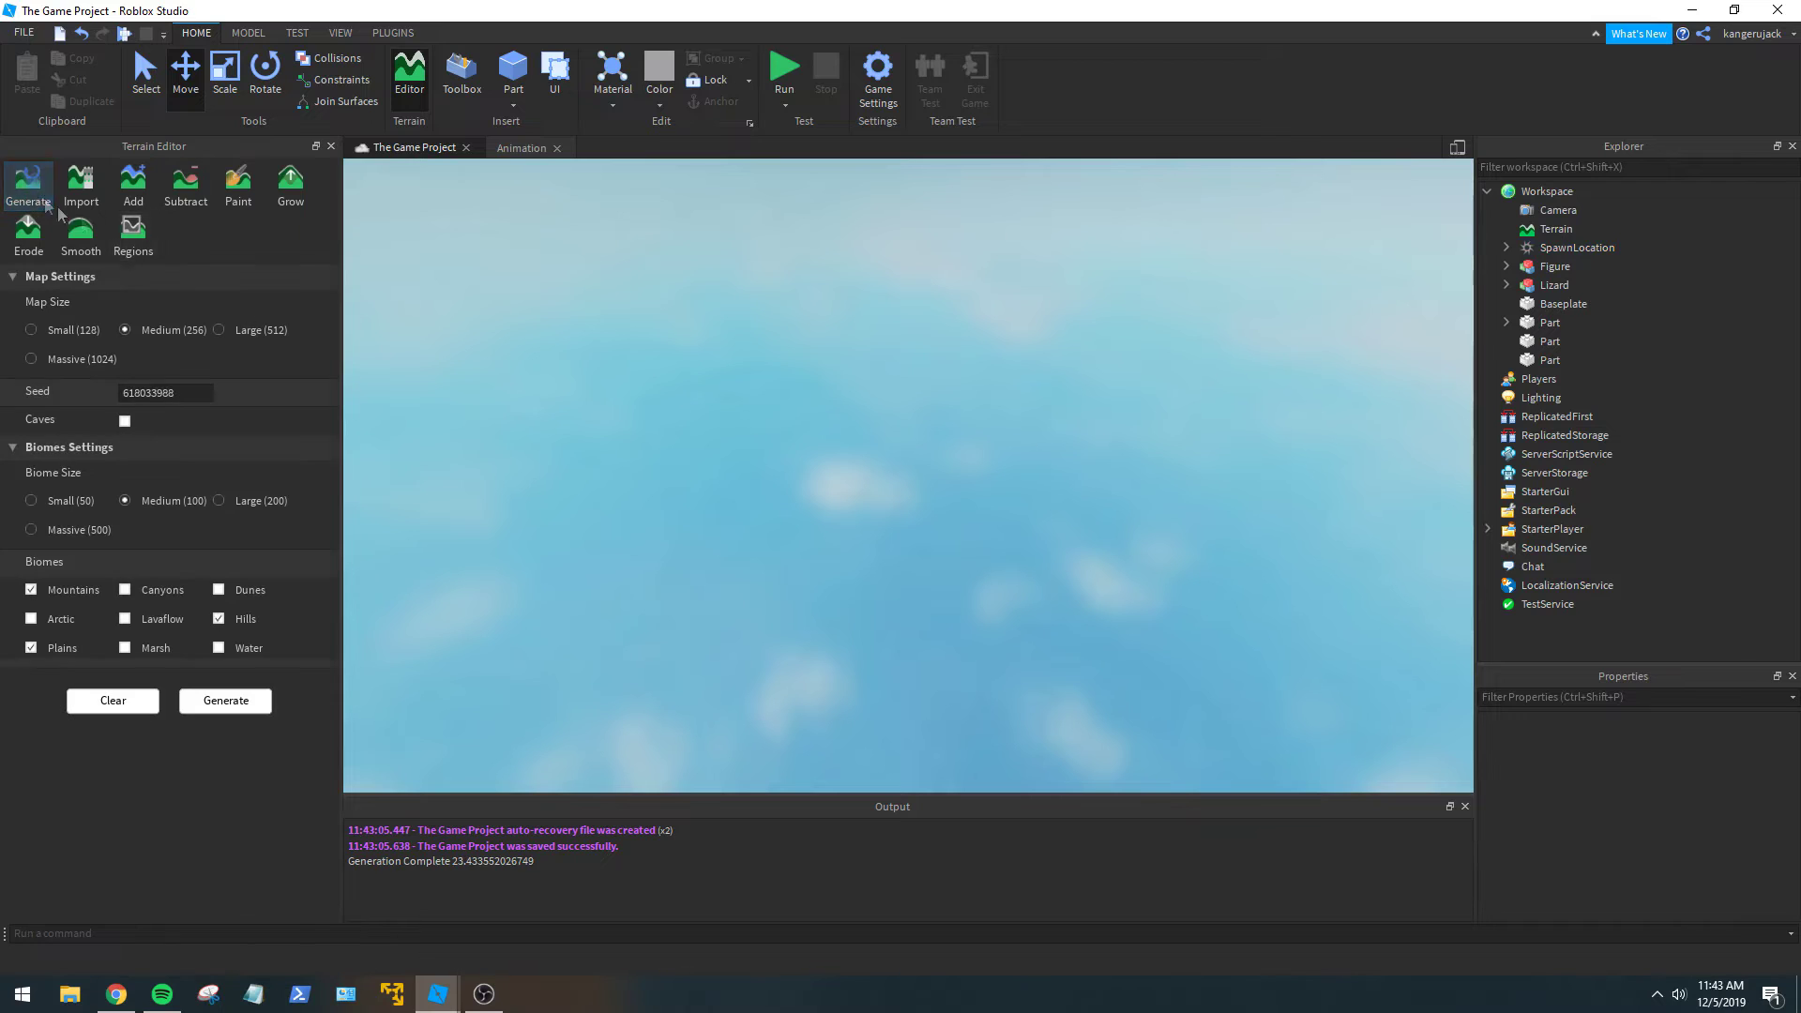
left_click(34, 329)
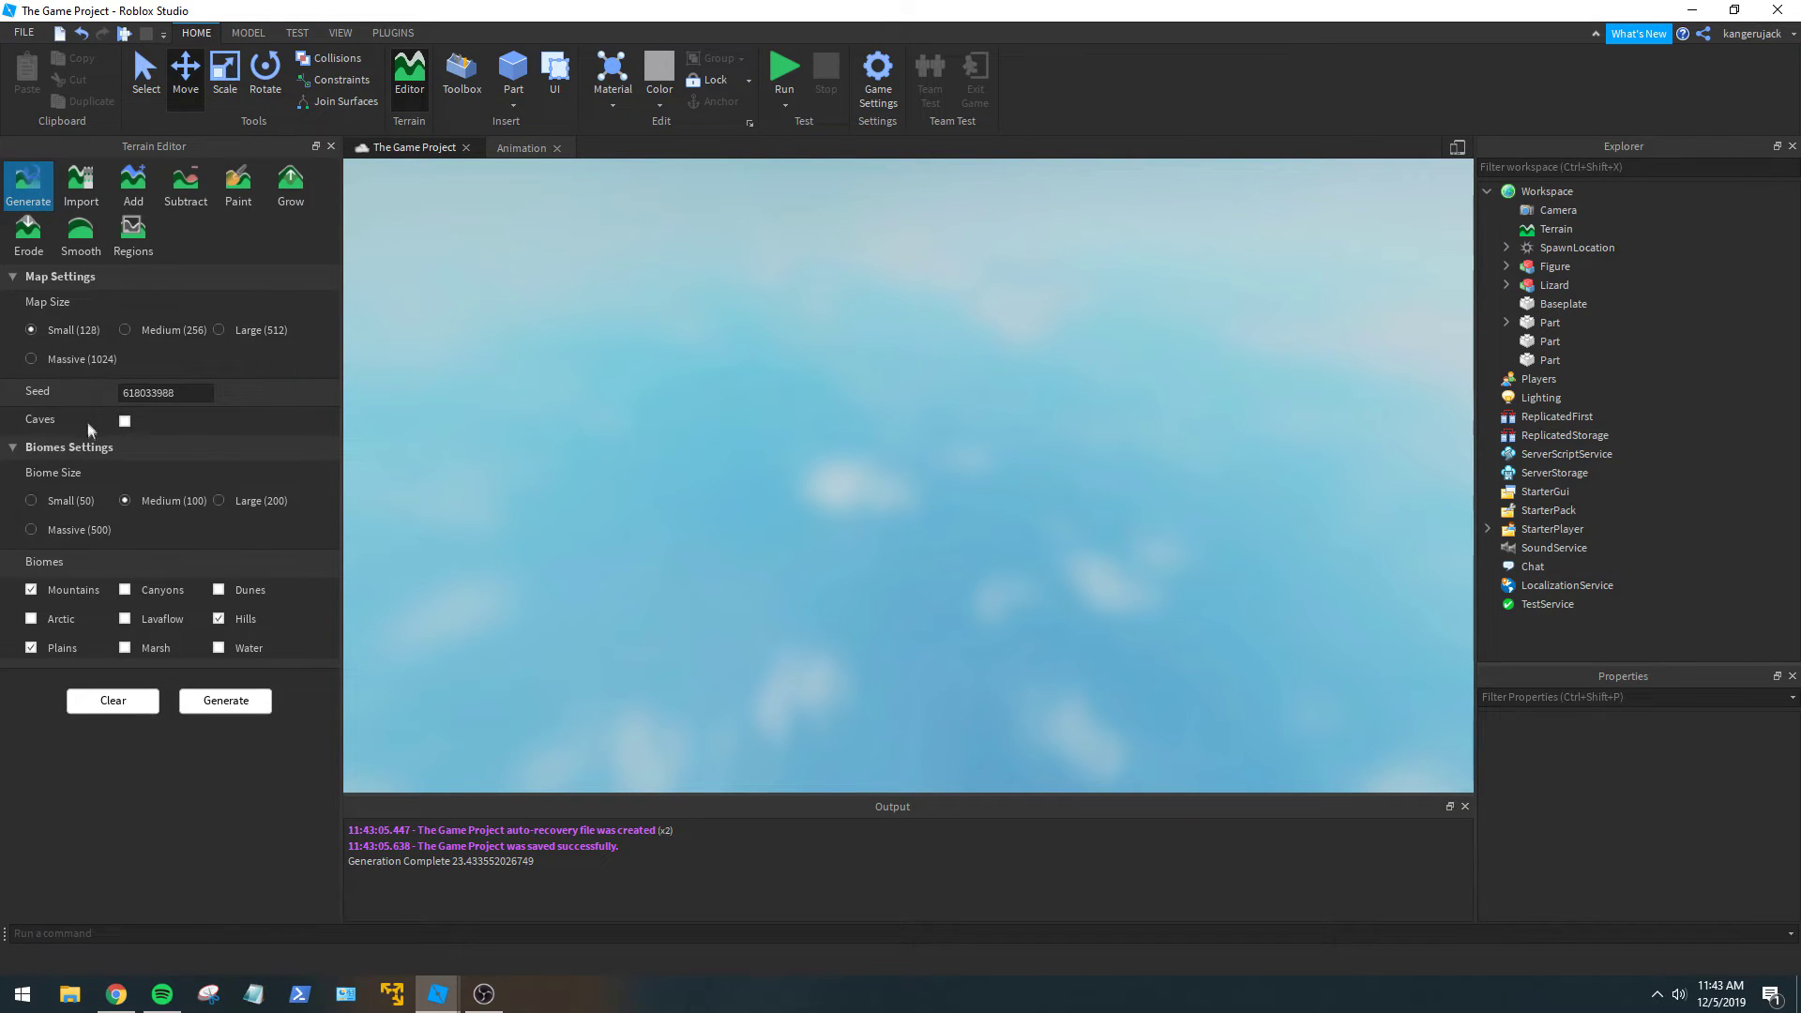
left_click(41, 504)
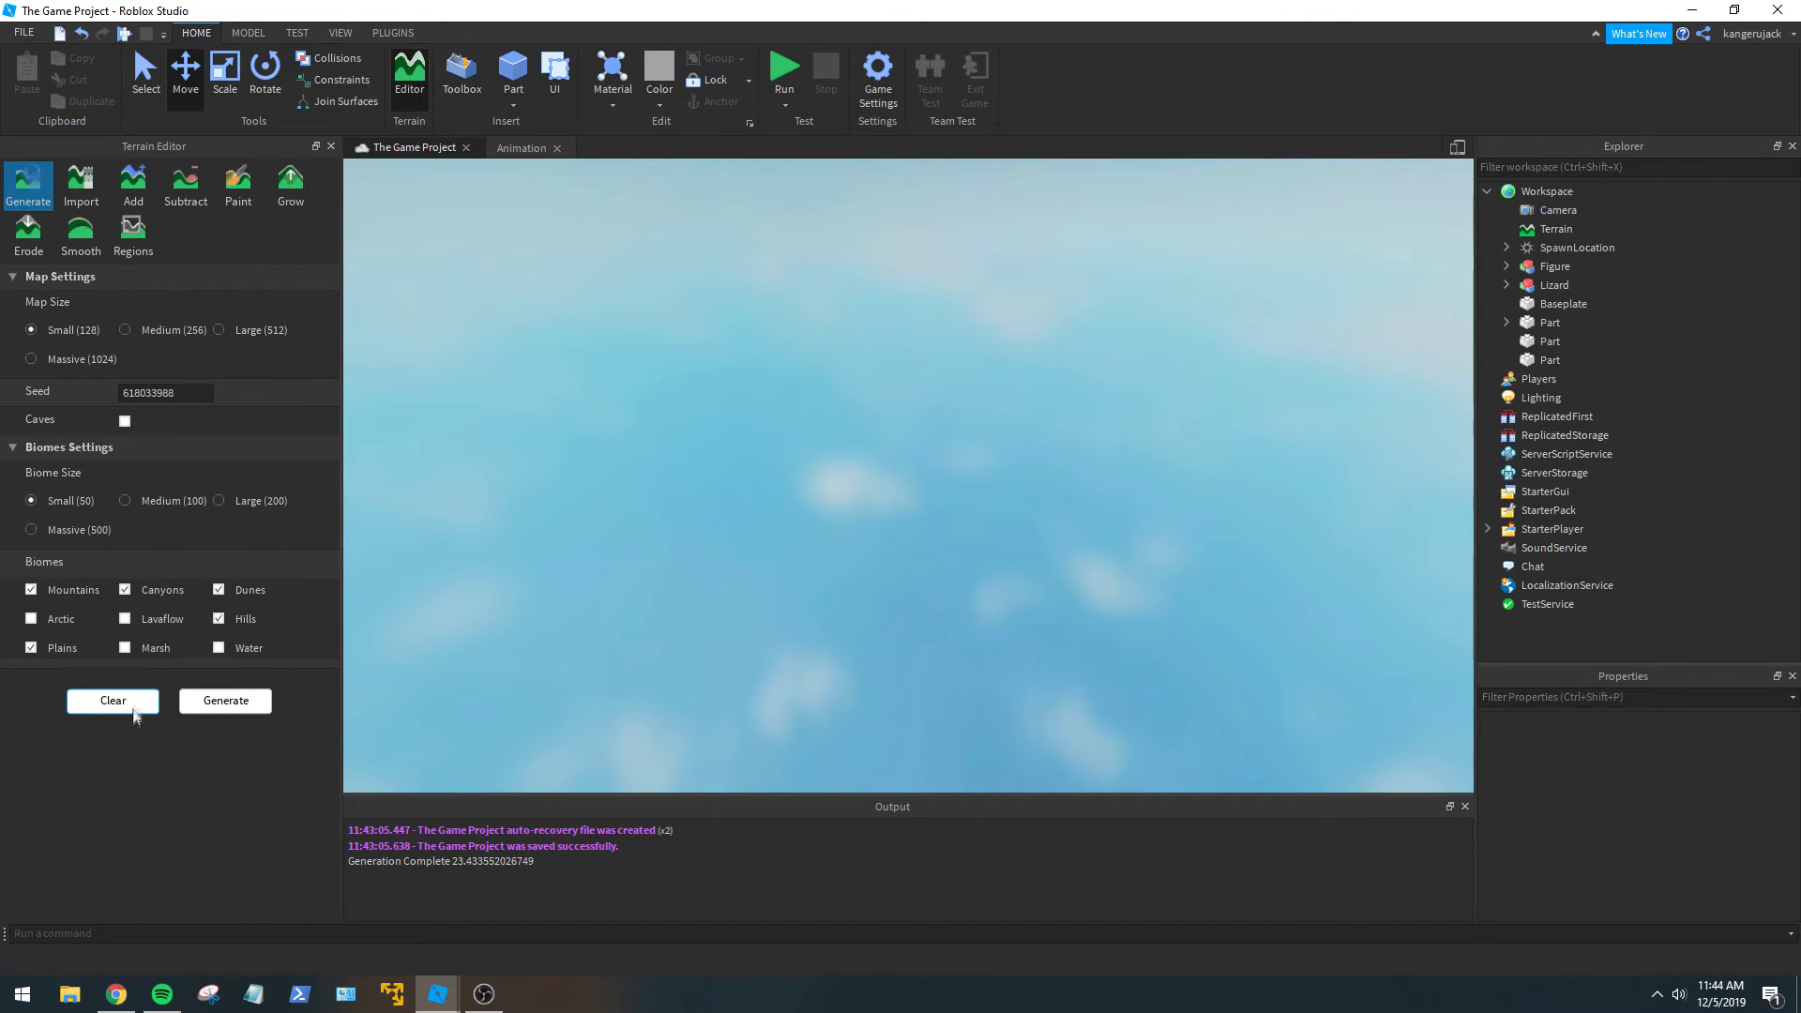
left_click(125, 648)
left_click(124, 648)
left_click(208, 703)
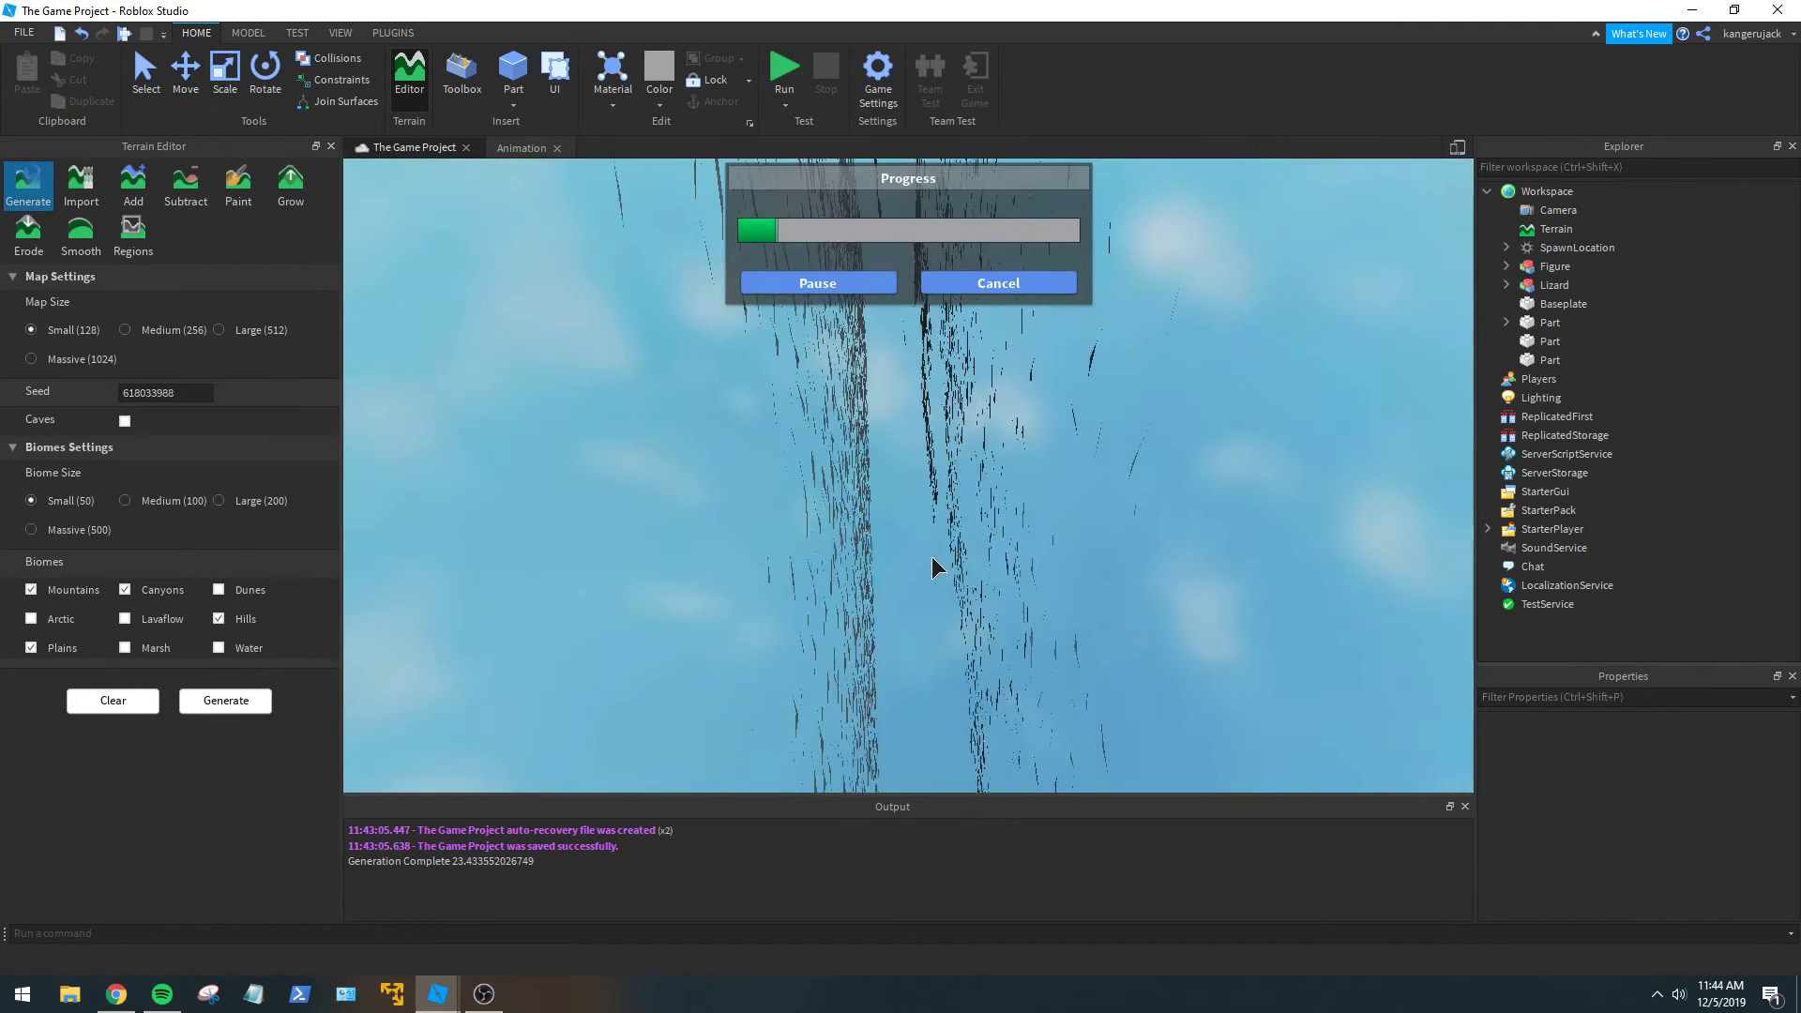
Examine the small terrain's mountains, canyons and water, and its position relative to the raised platform.
scroll(932, 558, "up", 2)
right_click_drag(932, 558, 946, 558)
scroll(932, 558, "up", 1)
key("w")
key("w")
key("w")
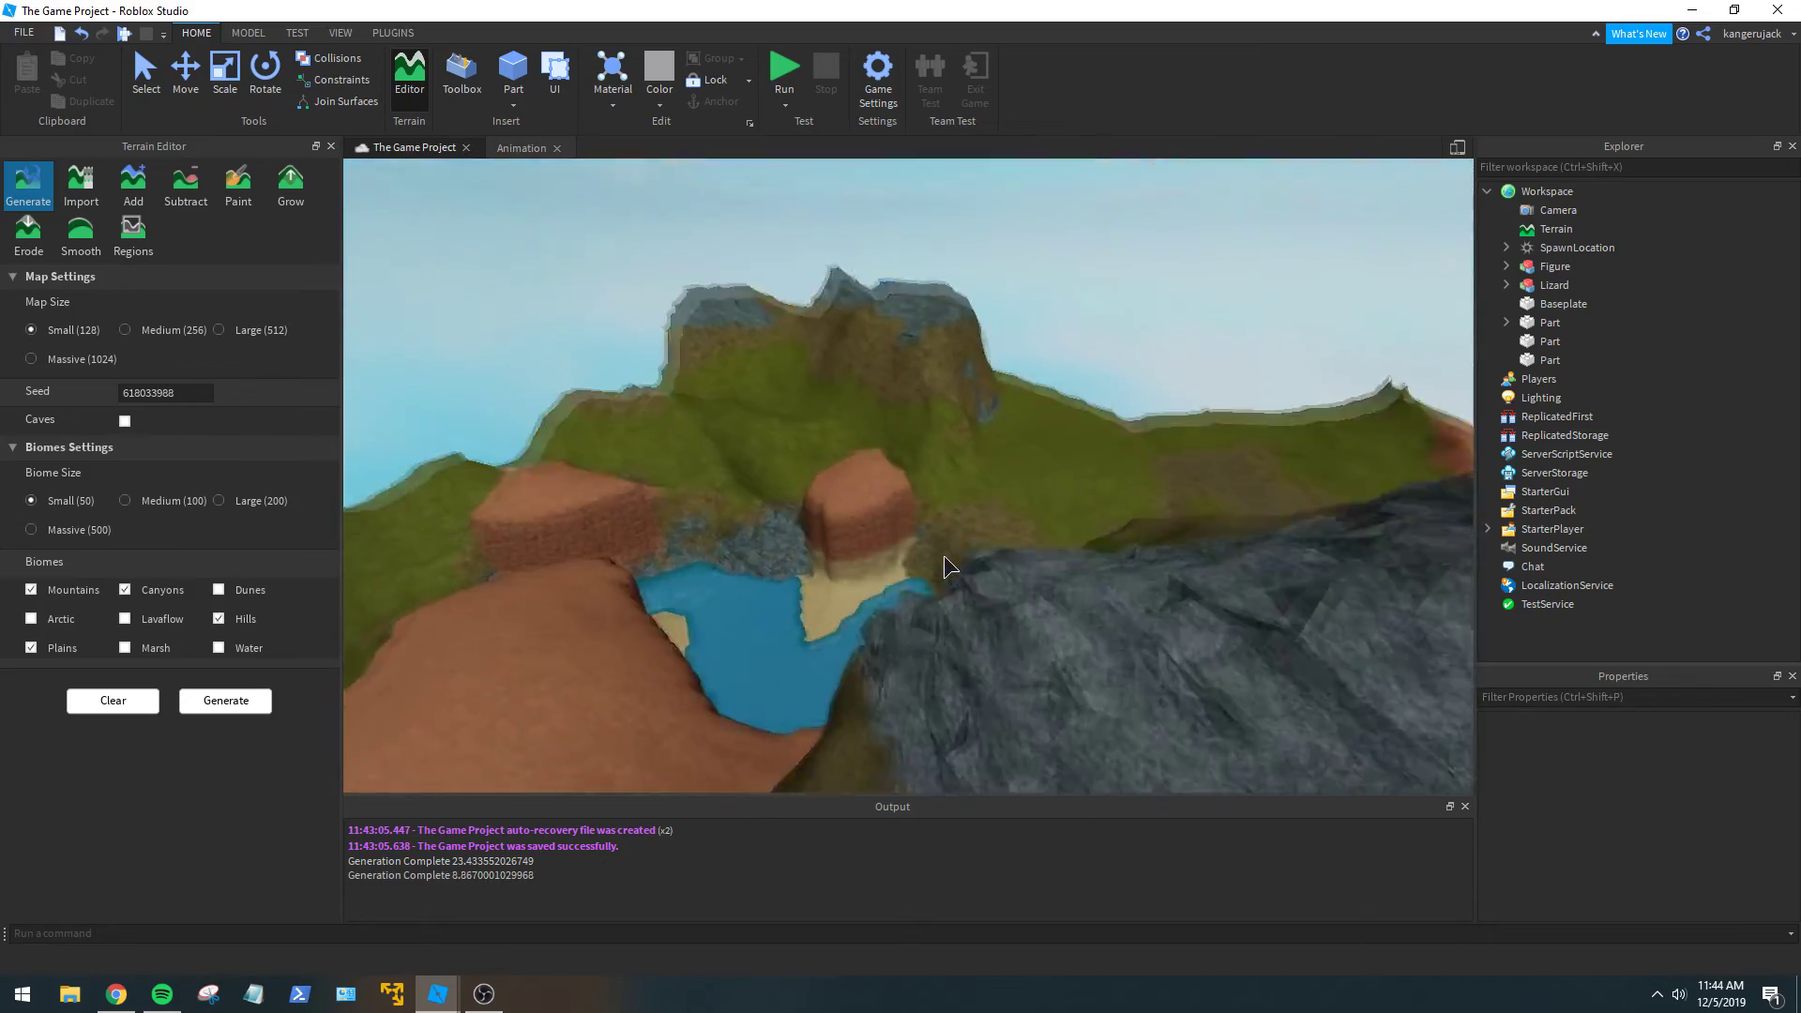
key("s")
right_click_drag(944, 557, 960, 530)
key("s")
scroll(959, 530, "up", 4)
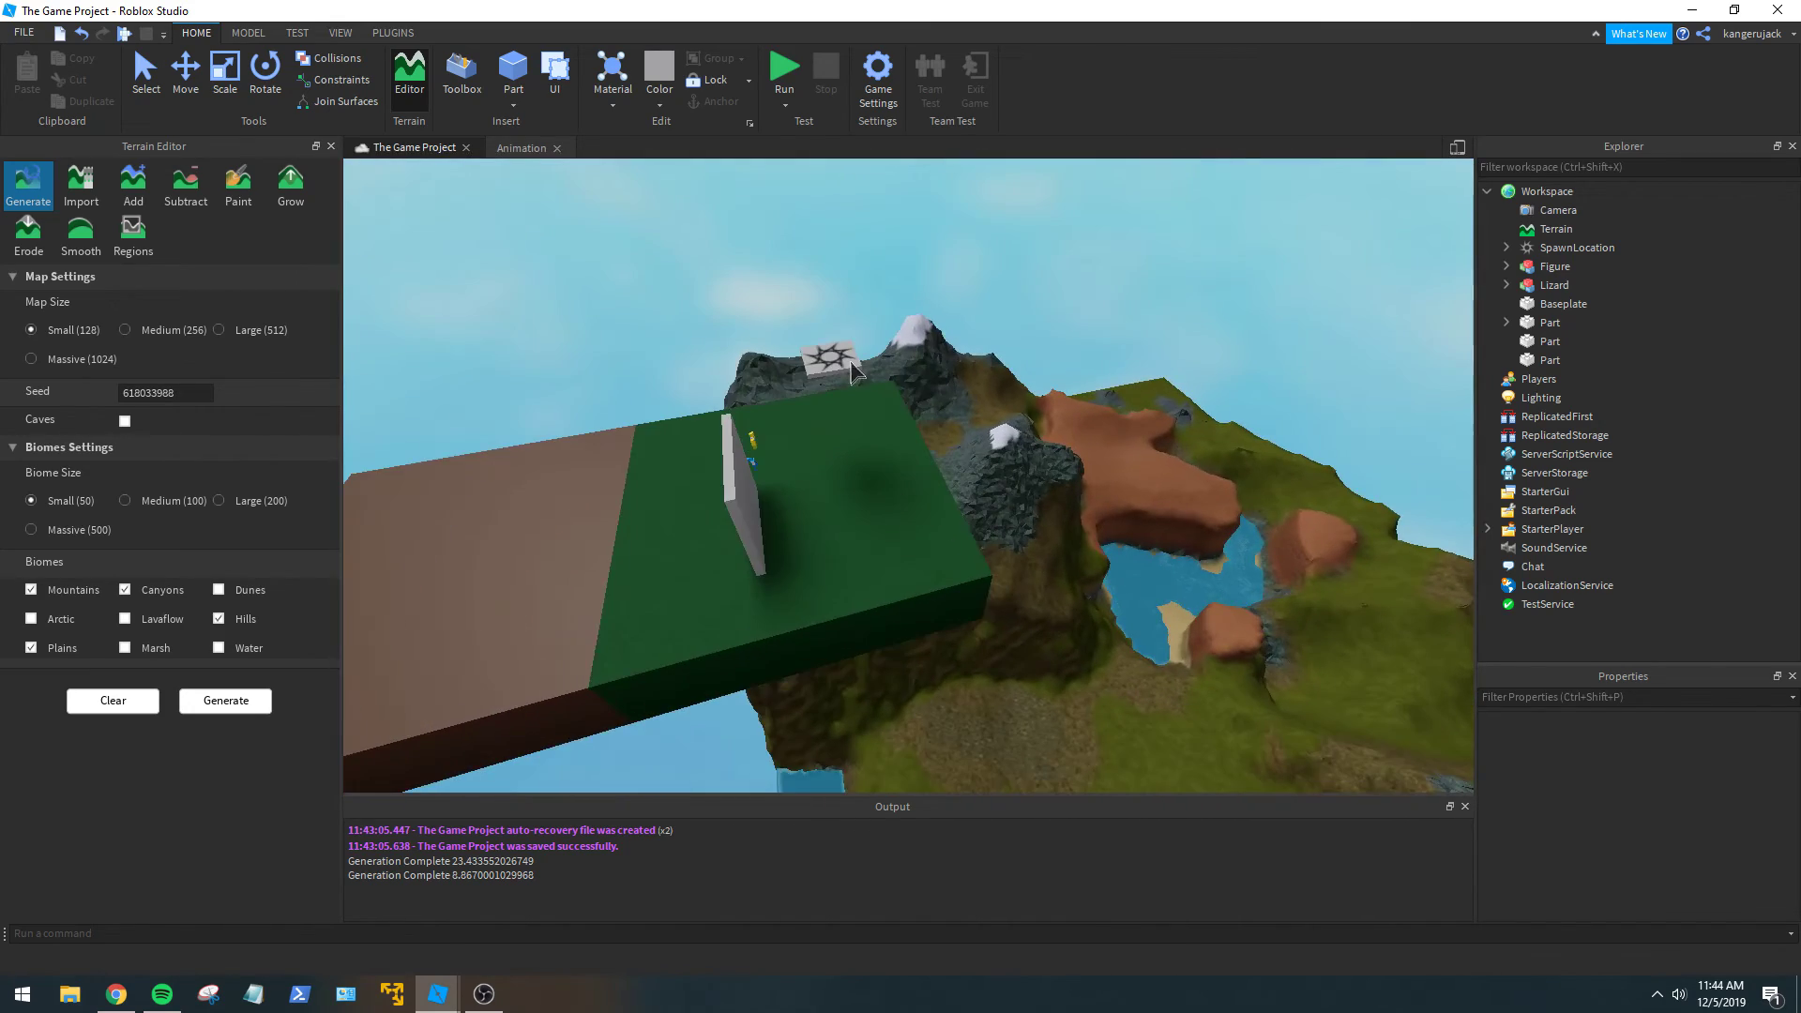
Move the SpawnLocation down onto the brown patch of low ground on the new terrain.
key("w")
key("a")
left_click(697, 82)
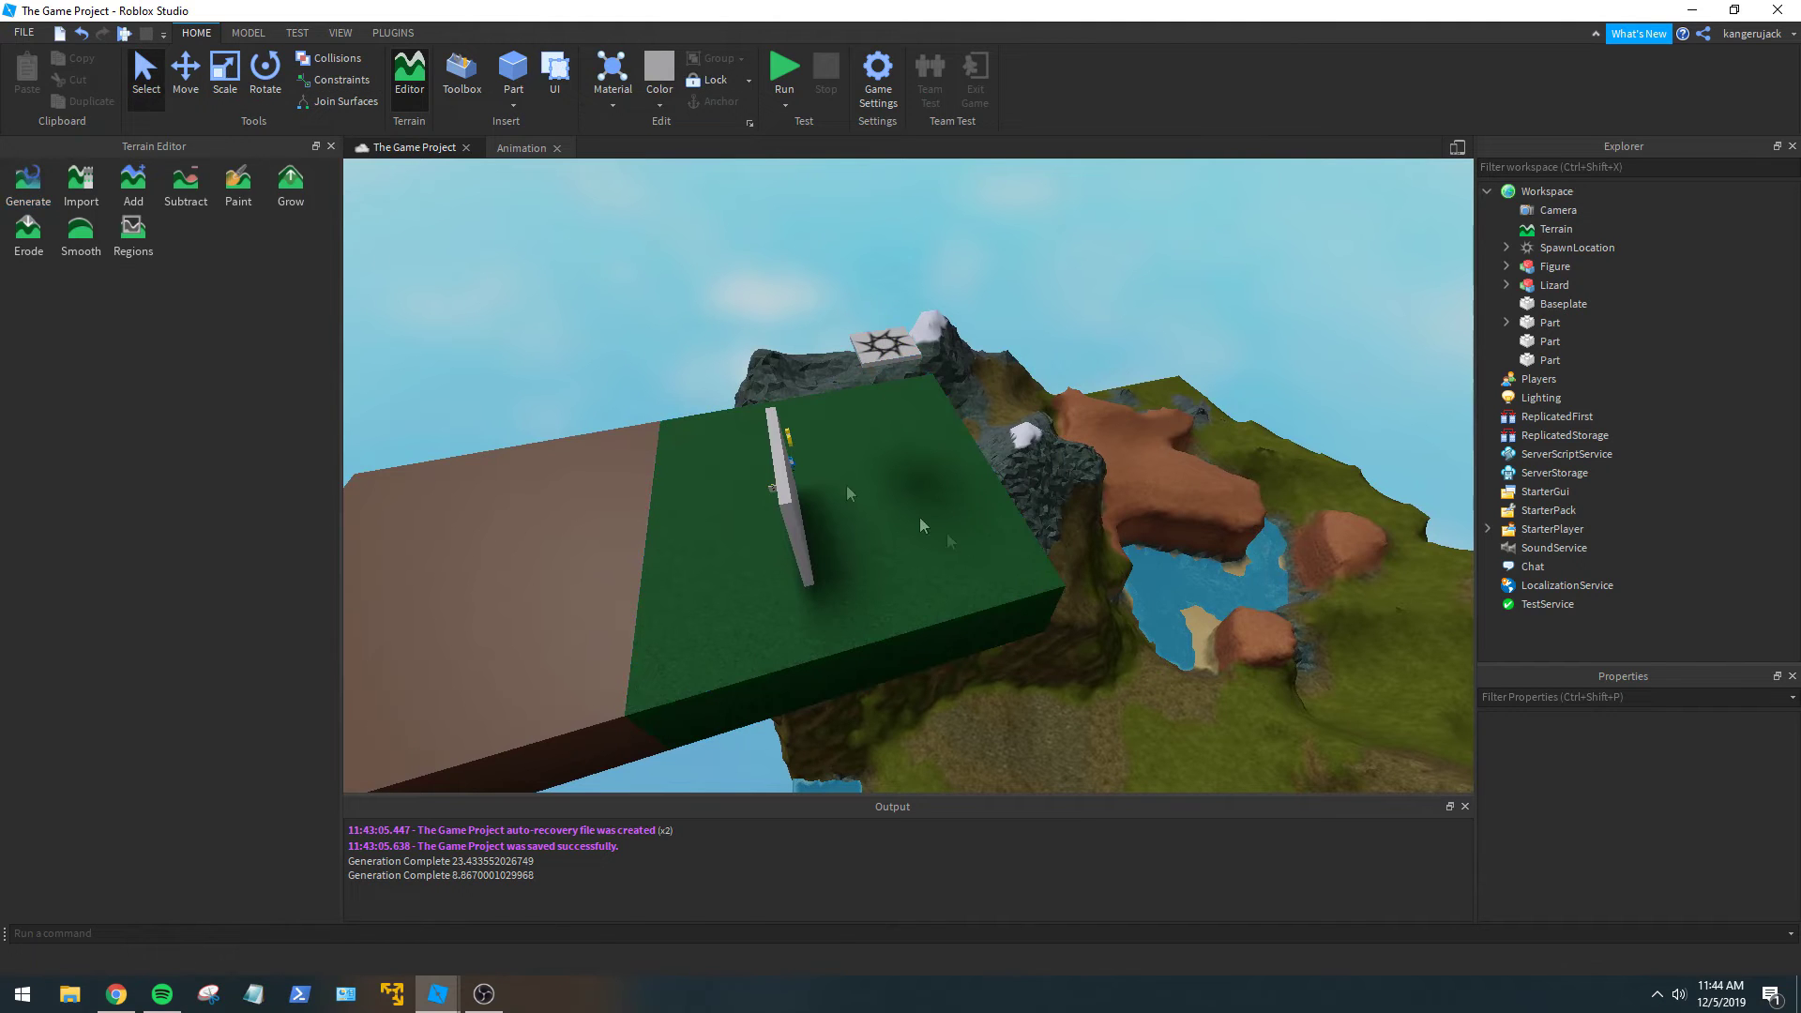
left_click(862, 336)
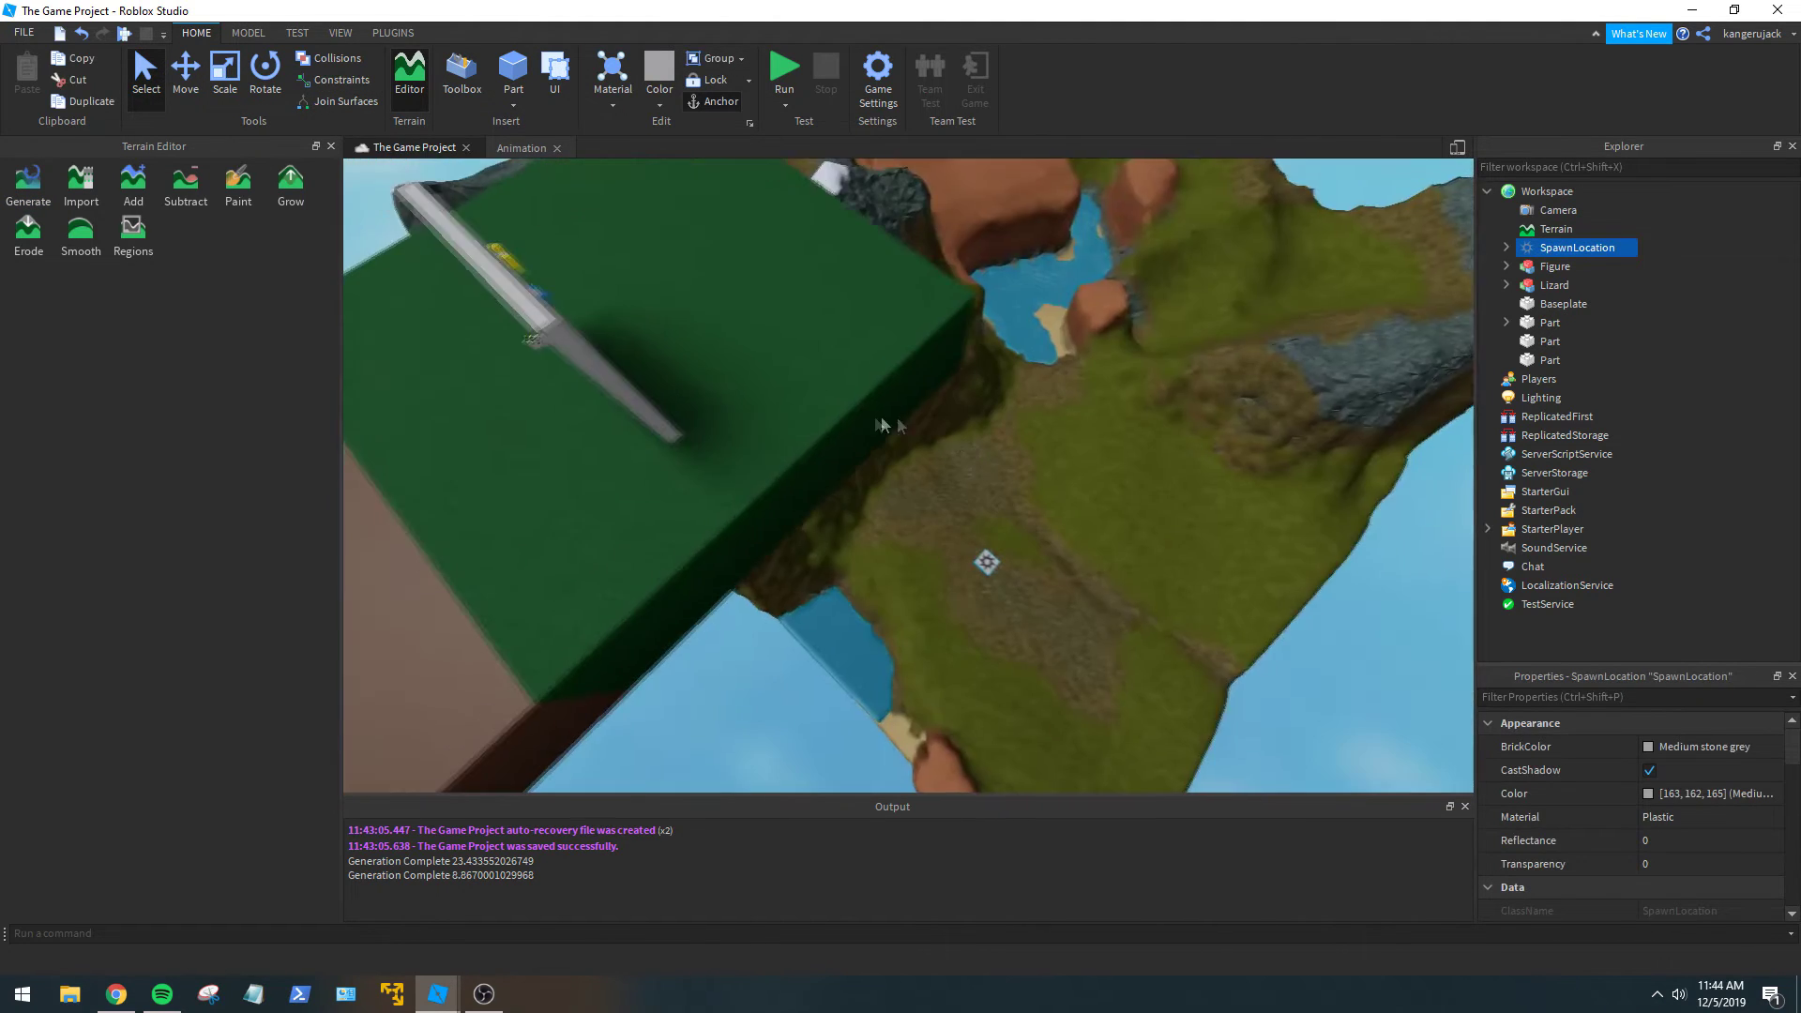
Delete the Figure model and move the Lizard off the raised platform onto the terrain.
scroll(800, 427, "up", 5)
left_click(781, 305)
key("f")
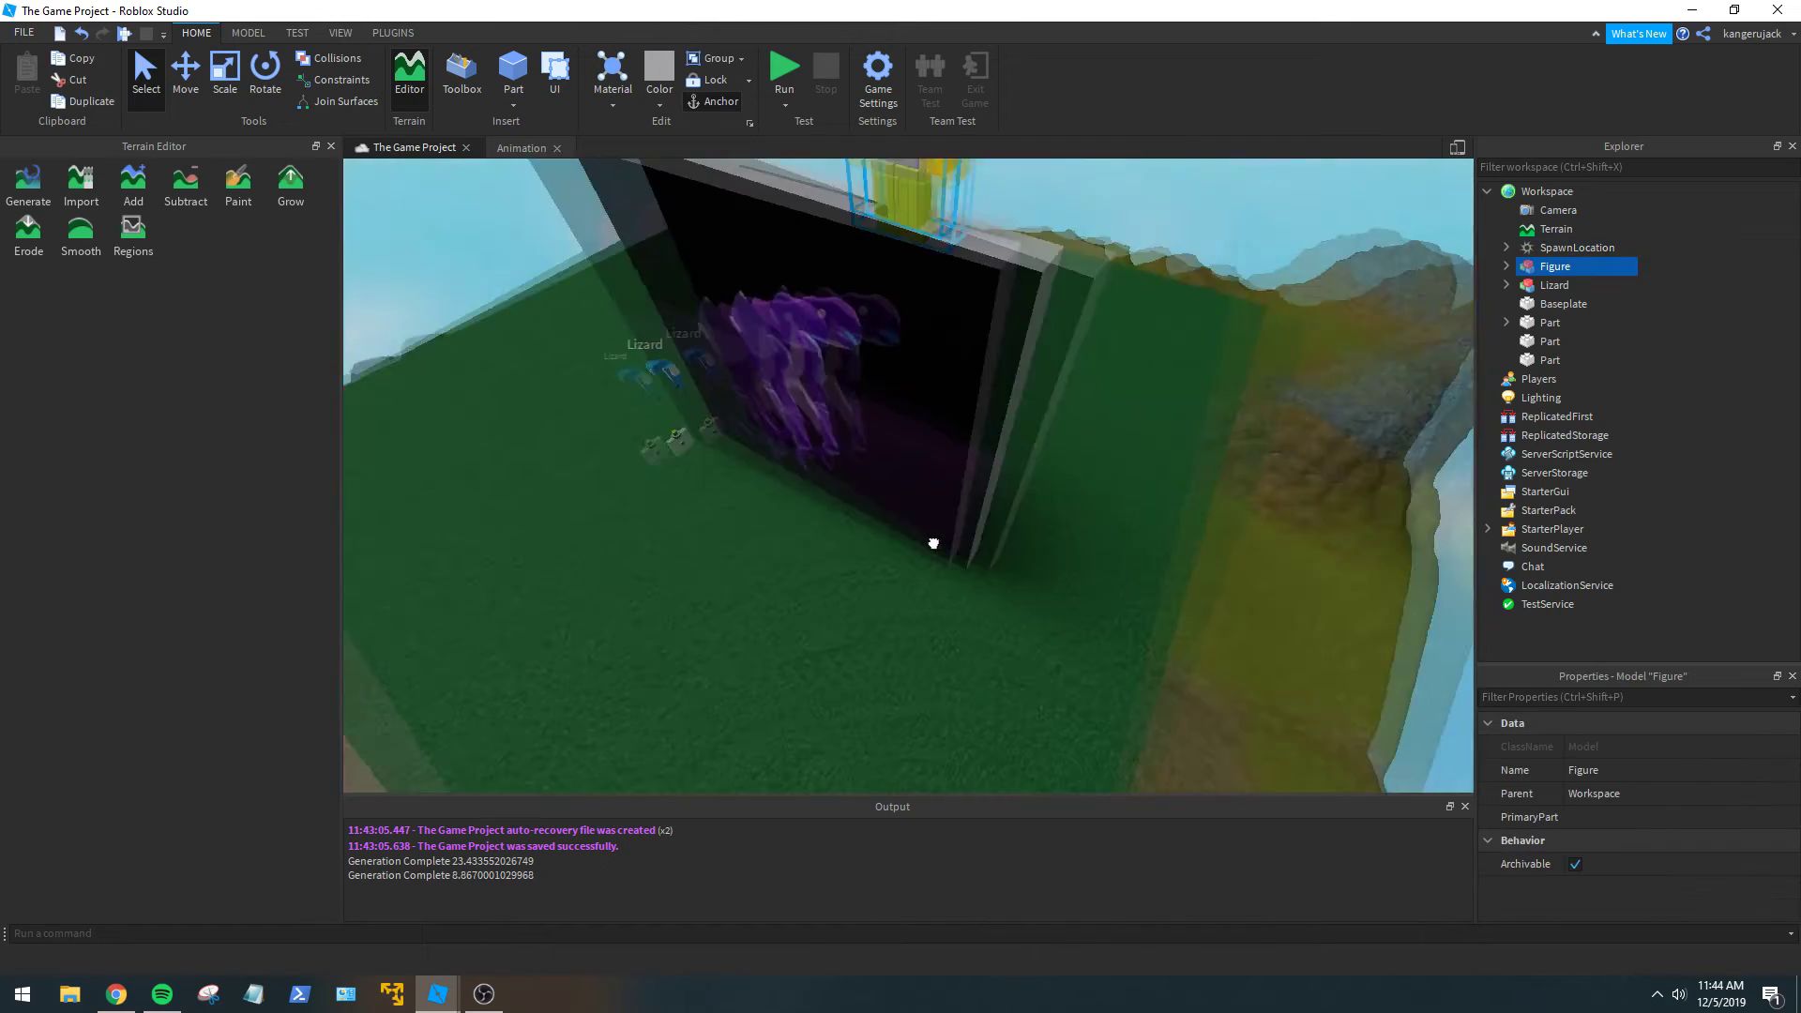
key("Delete")
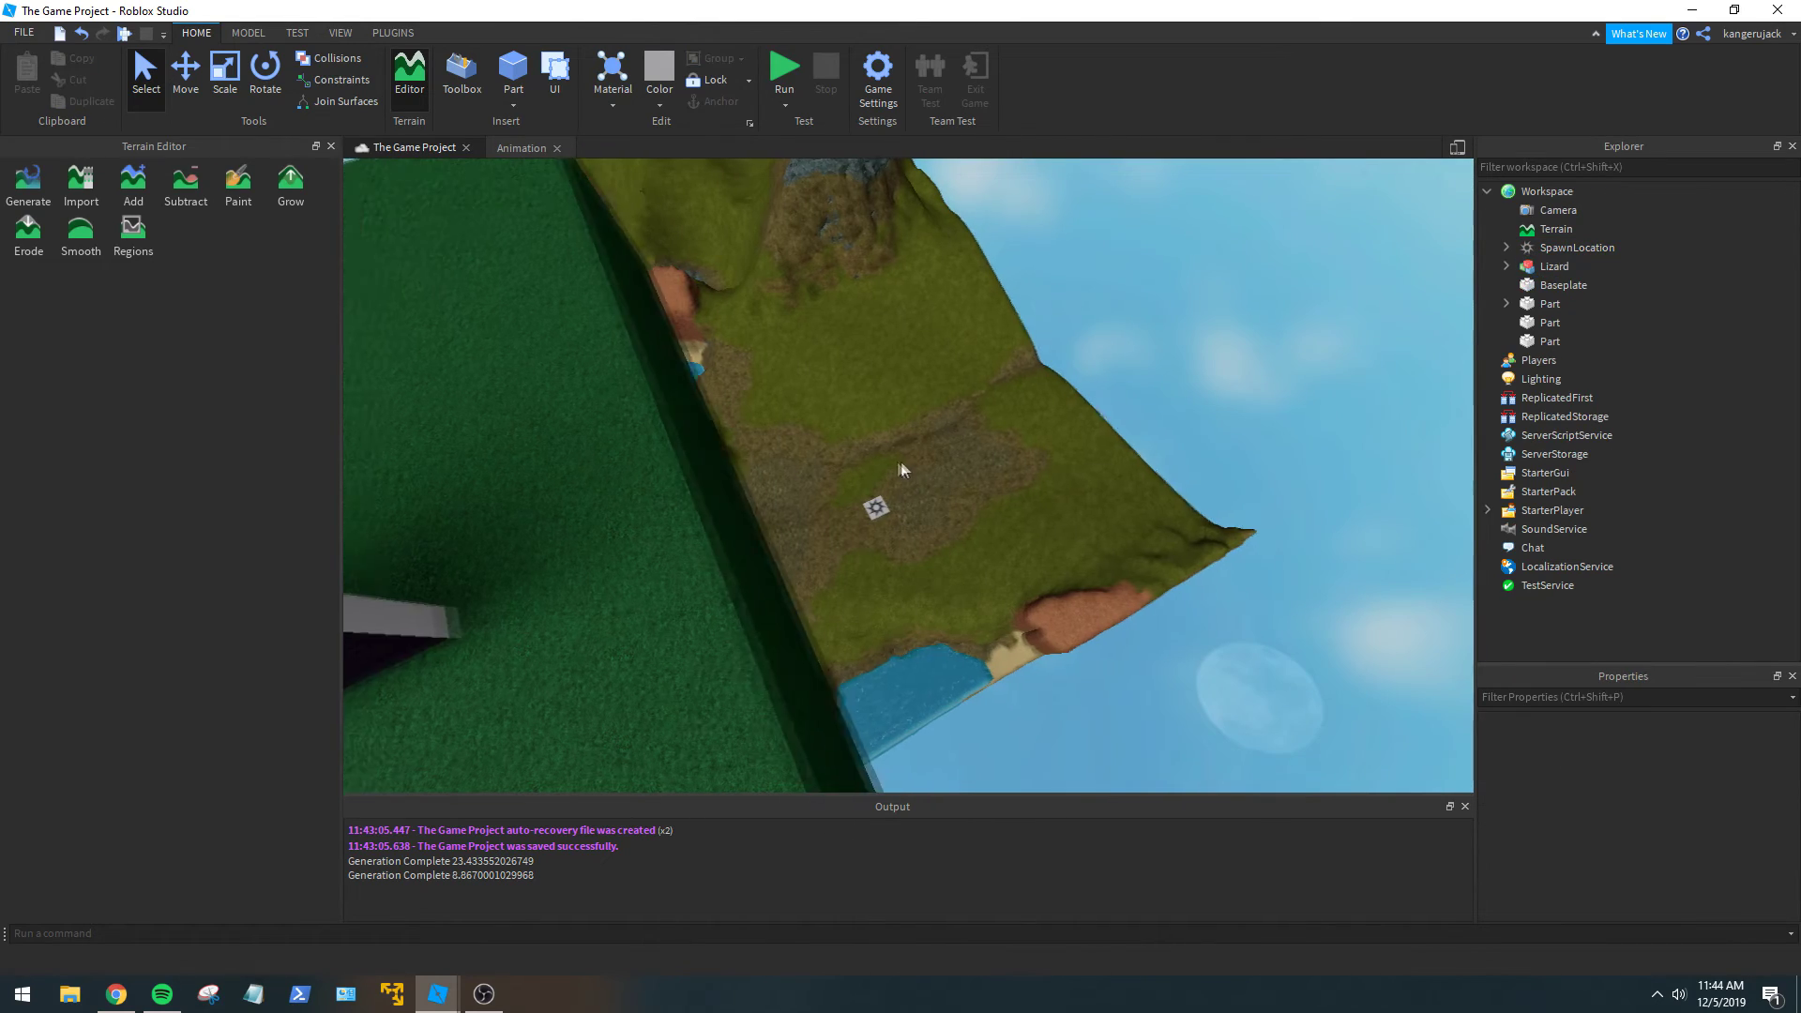
left_click(765, 494)
key("w")
right_click_drag(977, 626, 986, 523)
Delete the portal wall, the small block beside it, the Baseplate and the brown Part.
left_click(929, 440)
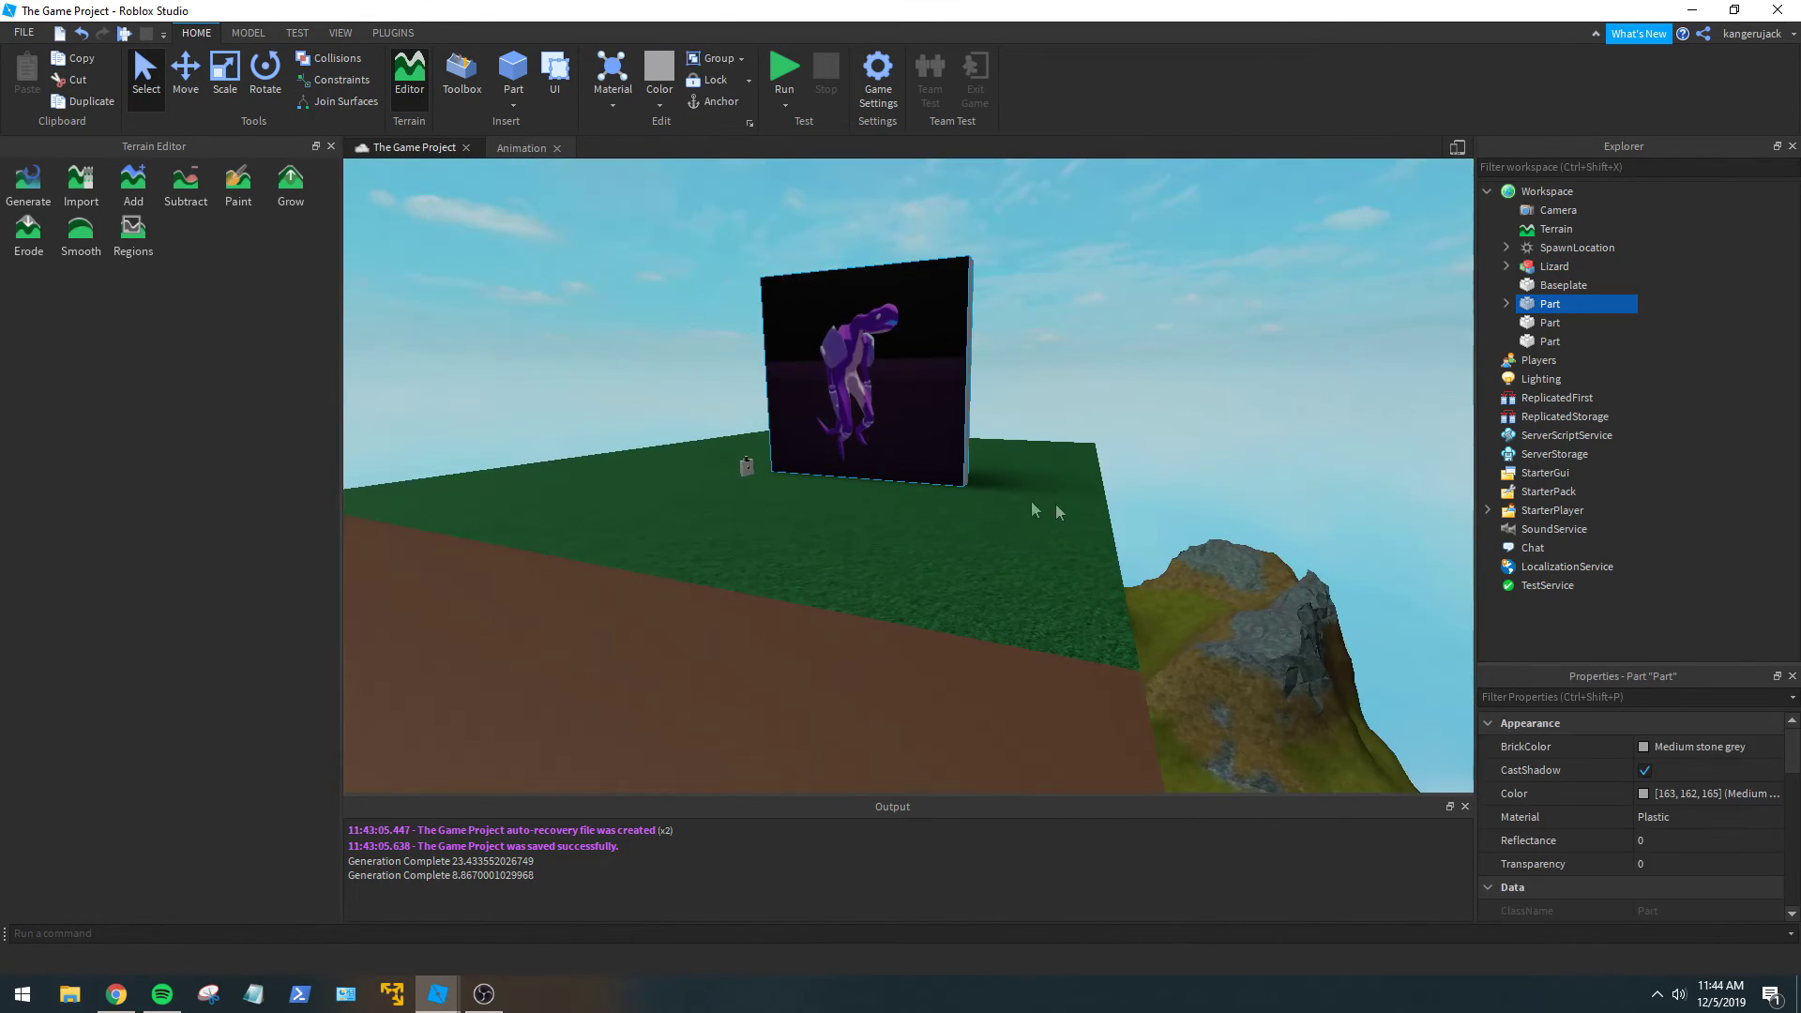
key("Delete")
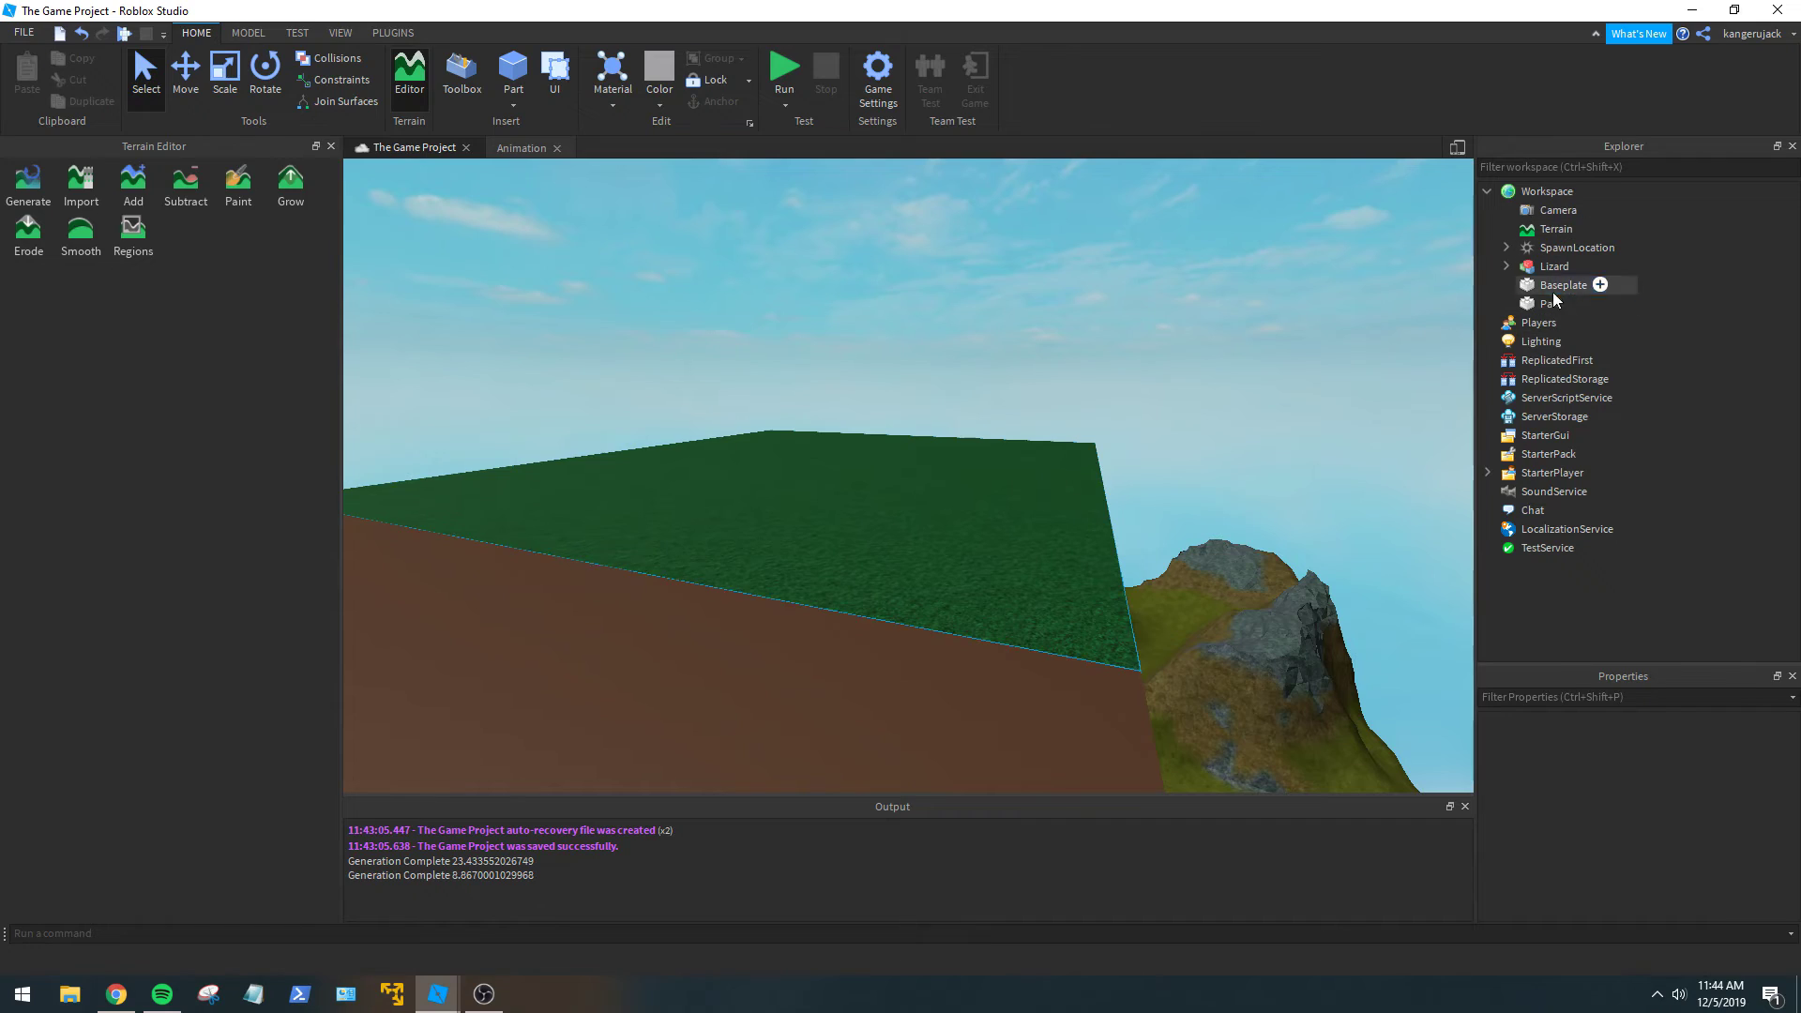
left_click(1553, 291)
key("Delete")
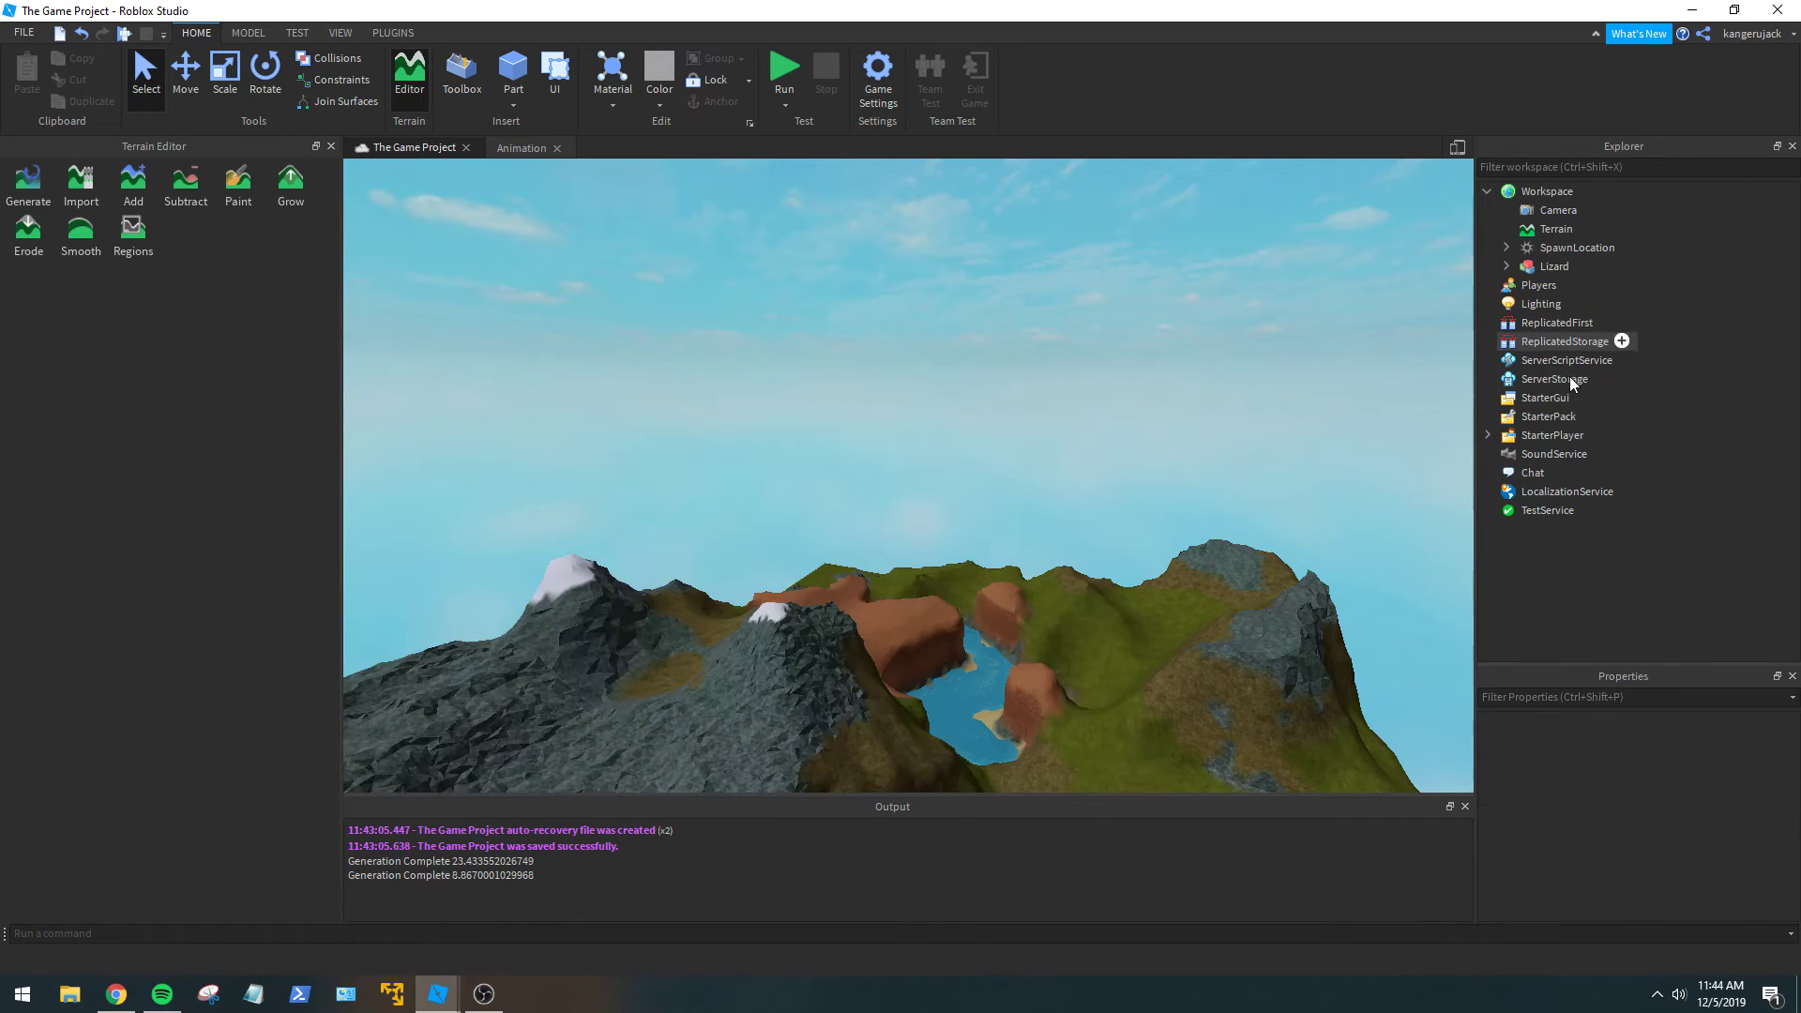
Place the Lizard on the ground right beside the SpawnLocation and check both up close.
right_click_drag(1097, 593, 1097, 593)
scroll(1099, 600, "down", 3)
key("w")
left_click_drag(1099, 594, 877, 522)
right_click_drag(1083, 603, 1083, 604)
left_click_drag(1083, 604, 1003, 554)
left_click(1131, 571)
right_click_drag(1131, 570, 1179, 554)
key("w")
key("s")
mouse_move(1101, 469)
right_mouse_down()
mouse_move(1056, 498)
mouse_move(1157, 575)
mouse_move(1077, 543)
mouse_move(1081, 476)
right_mouse_up()
key("w")
key("w")
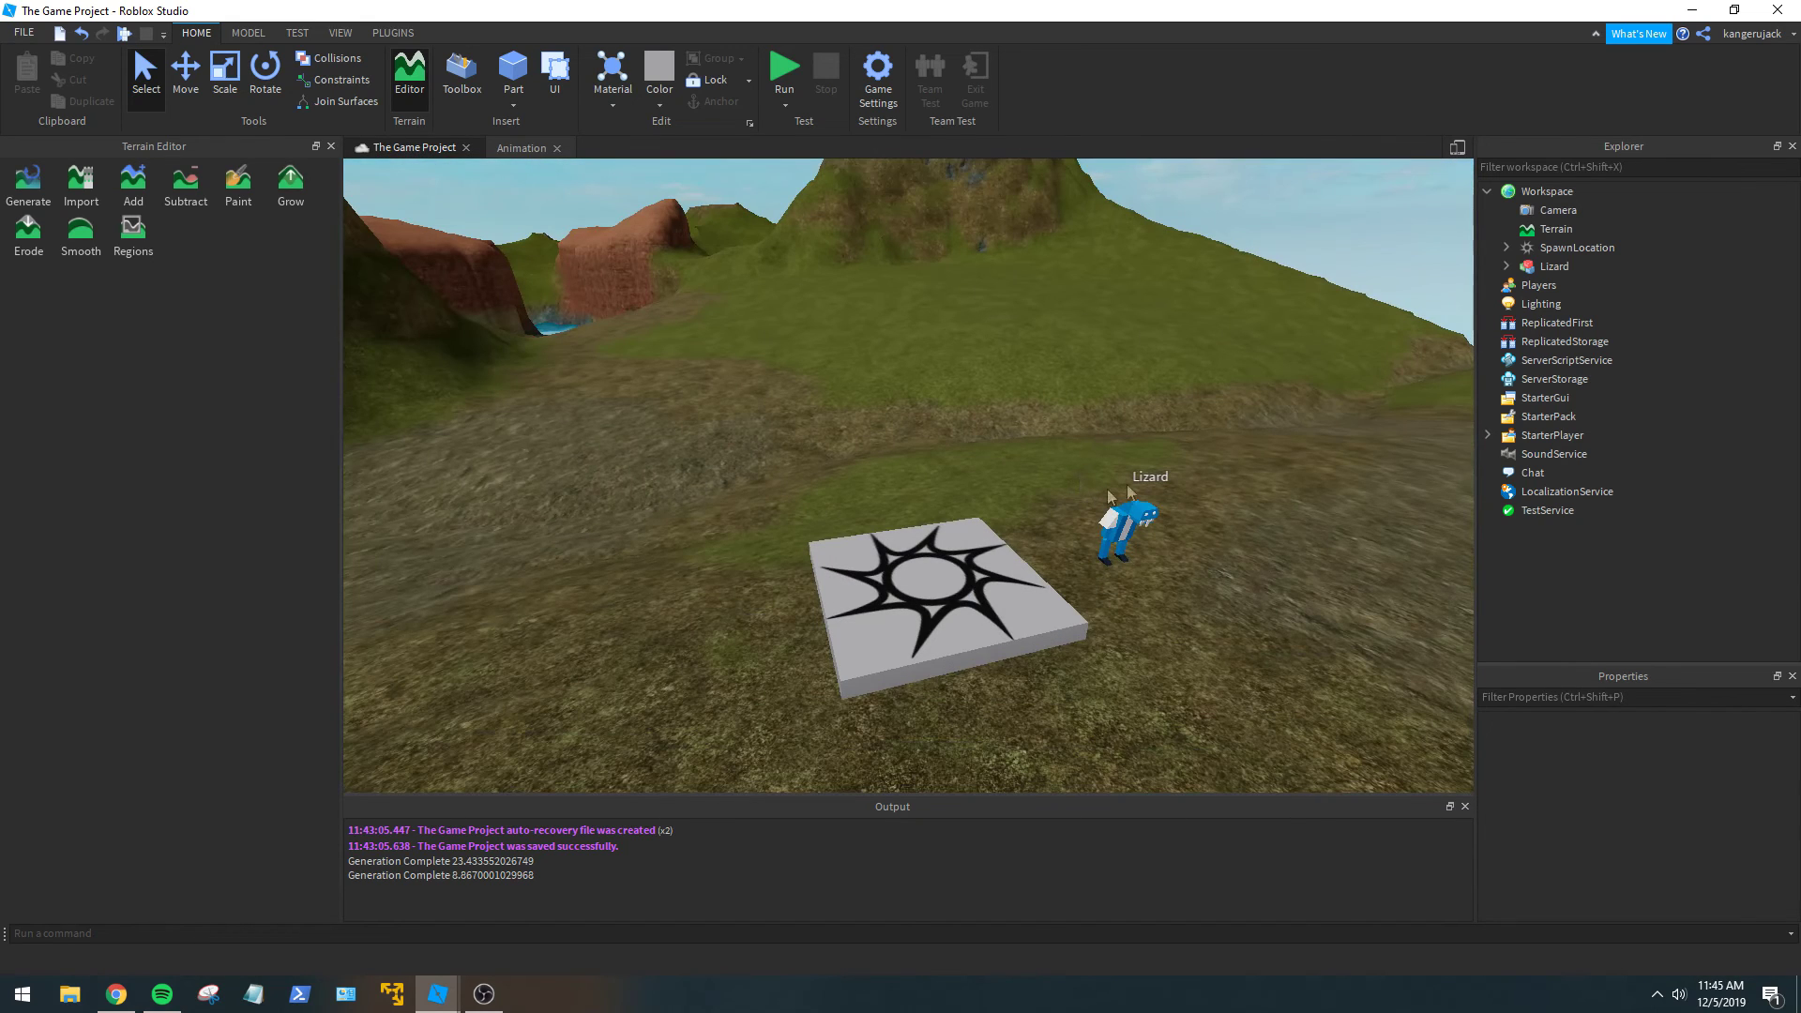